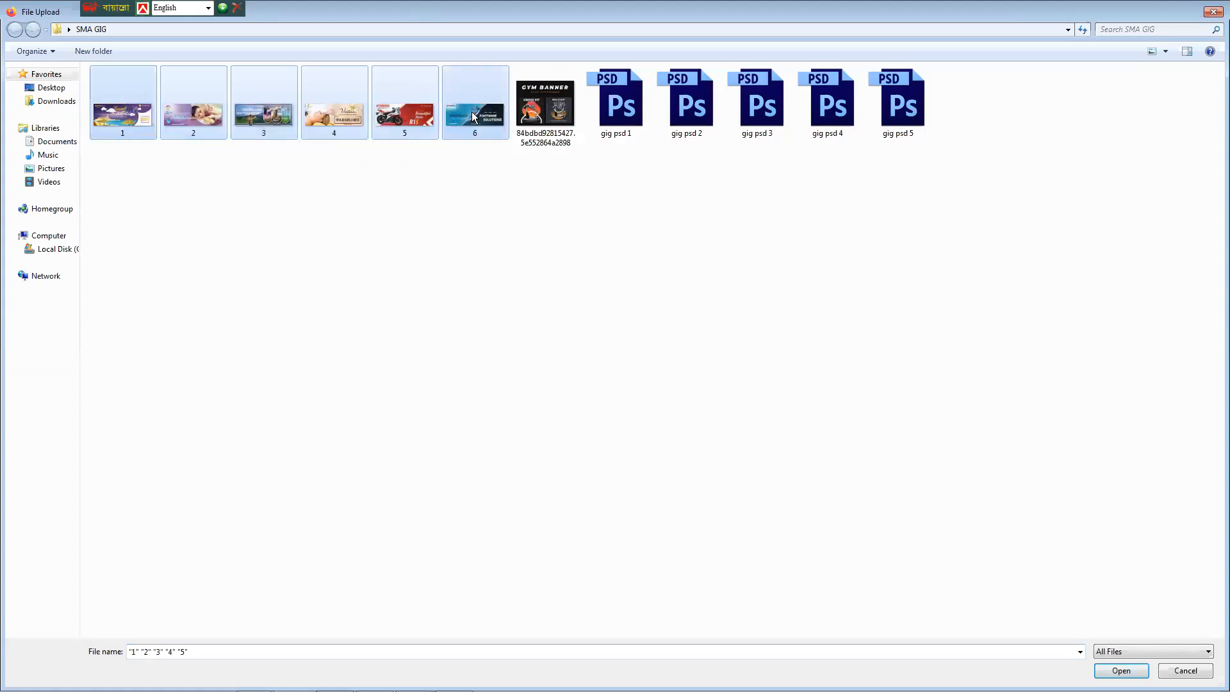
Add the banner images 1 to 6 from the SMA GIG folder to the Behance project and look through them.
{"action": "left_click", "coordinate": [1121, 671]}
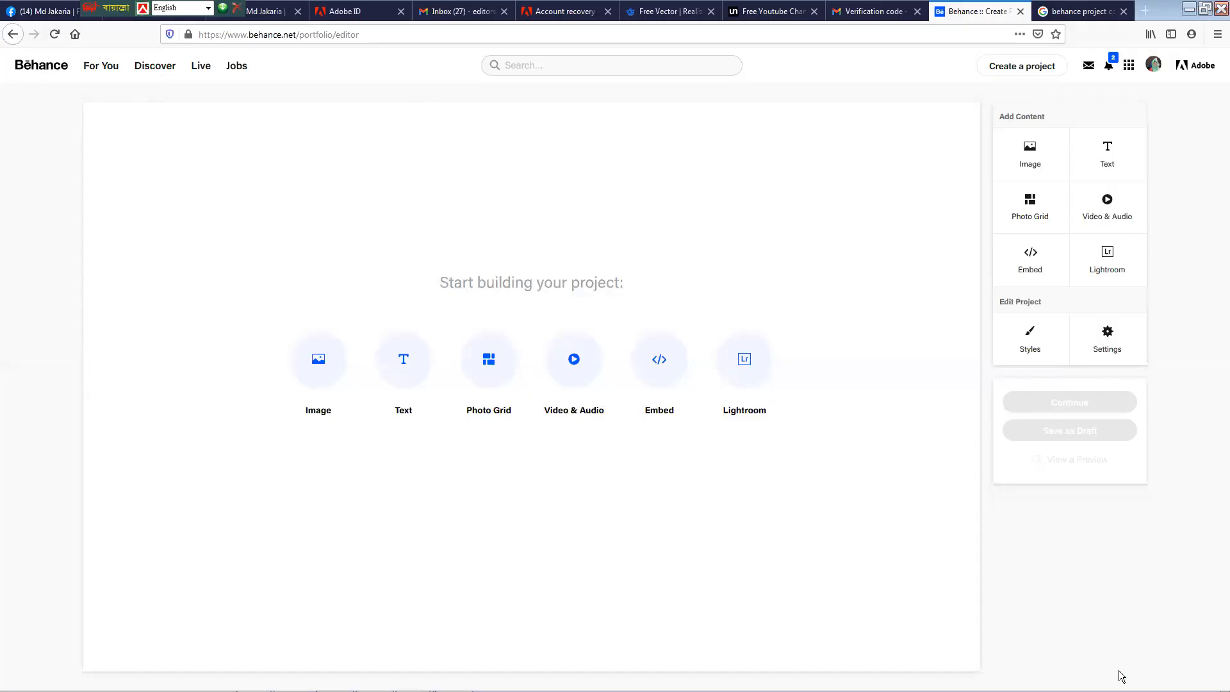
{"action": "scroll", "coordinate": [515, 412], "scroll_direction": "down", "scroll_amount": 5}
{"action": "scroll", "coordinate": [515, 413], "scroll_direction": "down", "scroll_amount": 6}
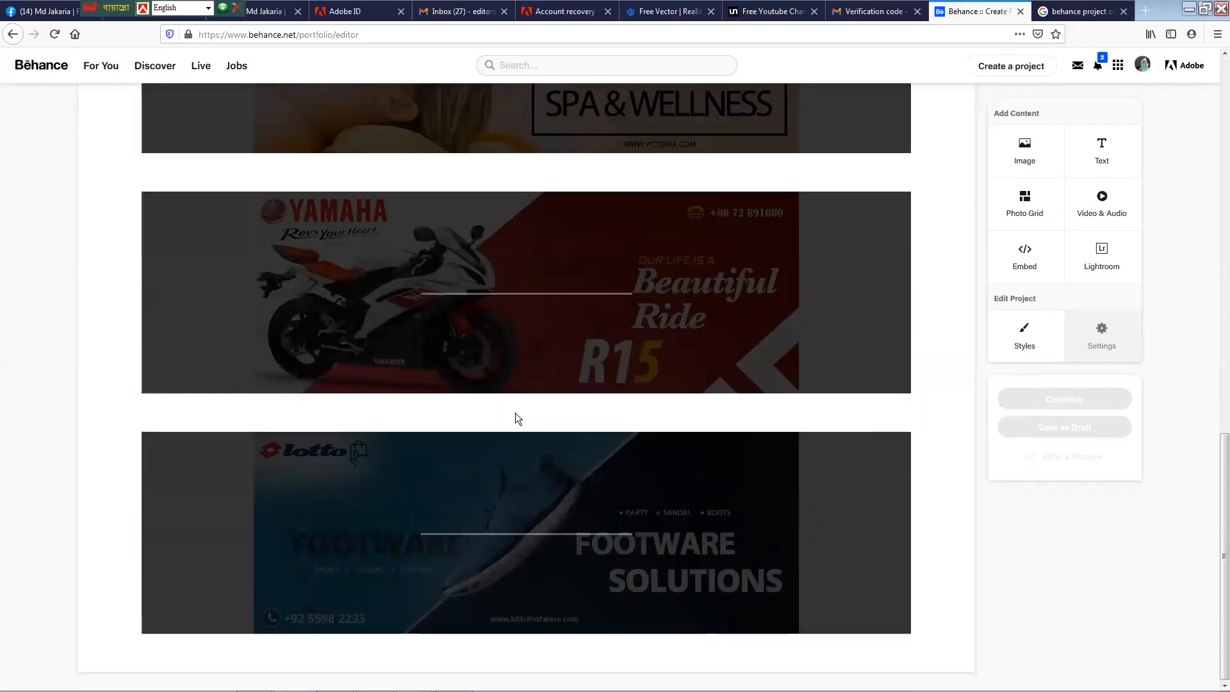
{"action": "scroll", "coordinate": [515, 412], "scroll_direction": "up", "scroll_amount": 10}
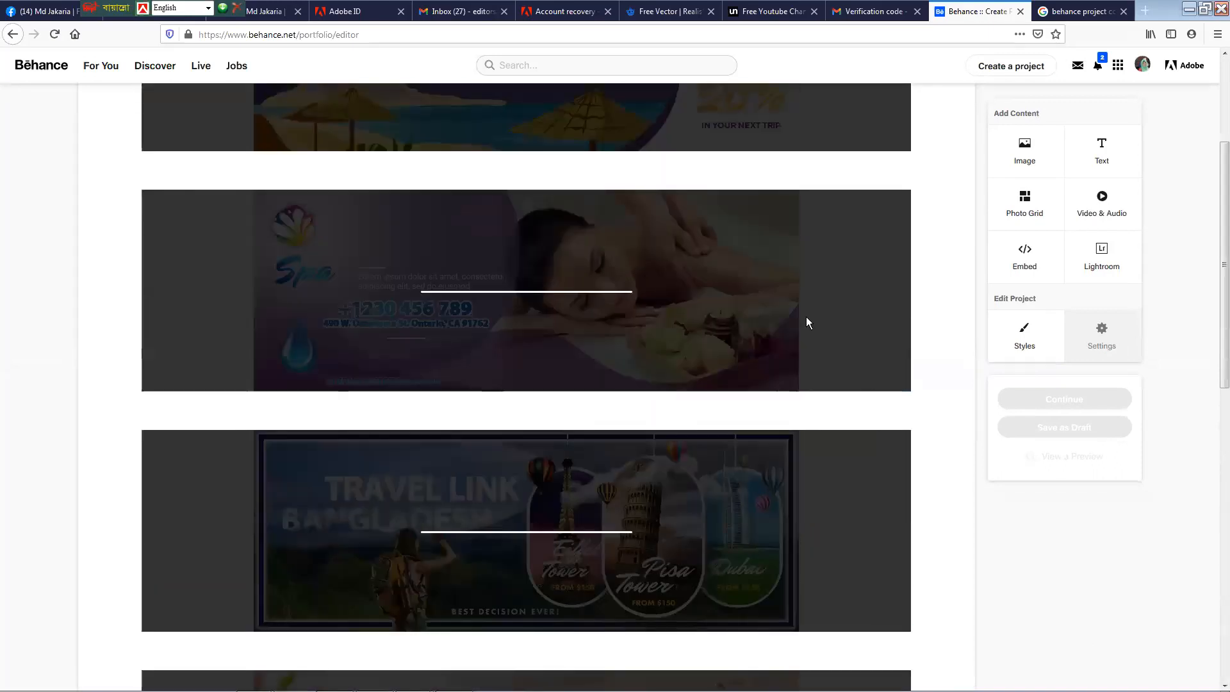
{"action": "scroll", "coordinate": [374, 536], "scroll_direction": "down", "scroll_amount": 10}
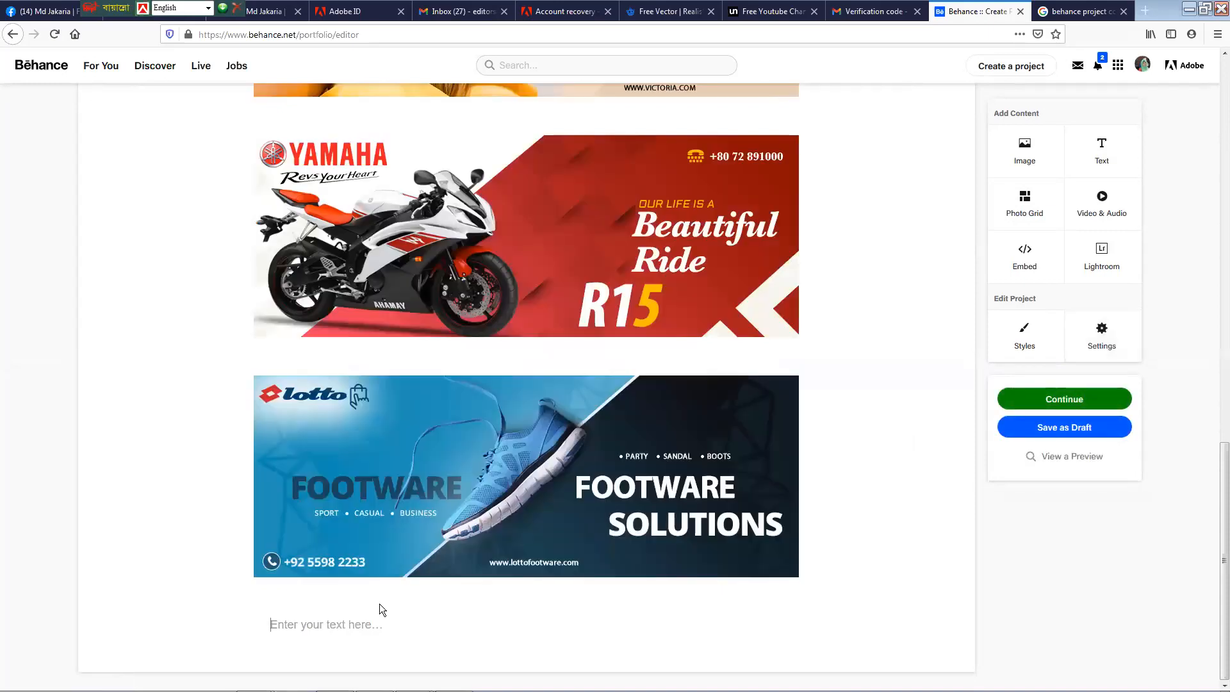
Add the text "Social Media Ads" below the last banner and open the project settings.
{"action": "type", "text": "Social Media Ads"}
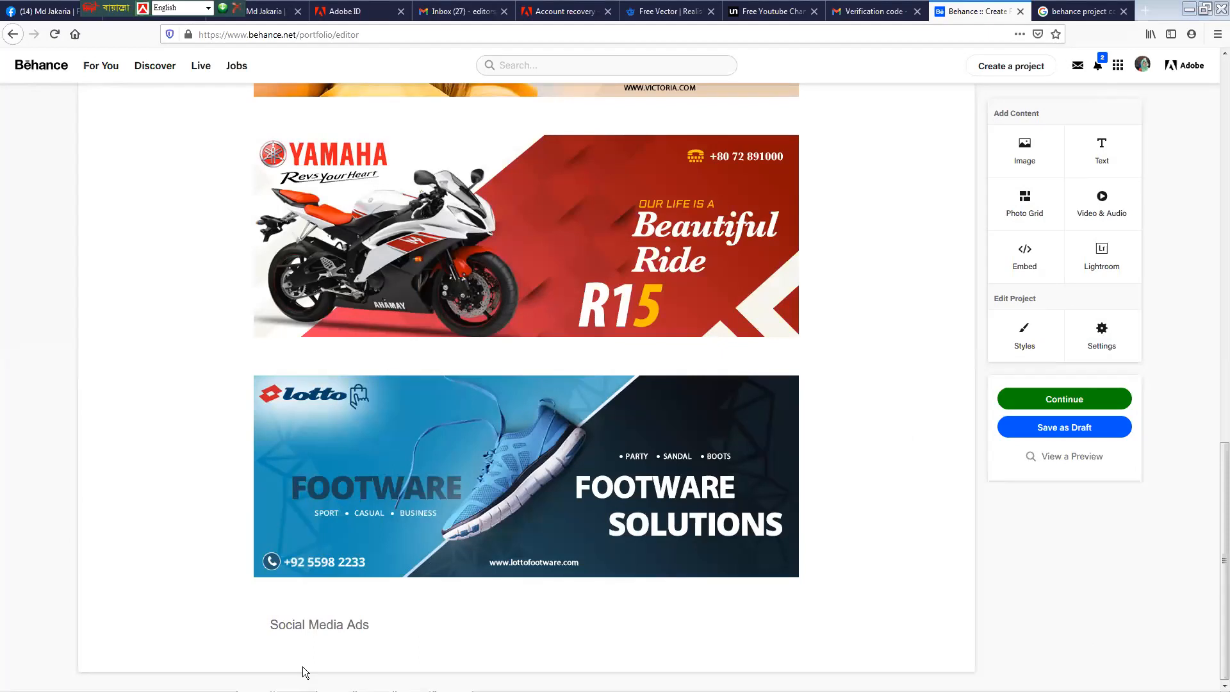
{"action": "left_click", "coordinate": [1102, 334]}
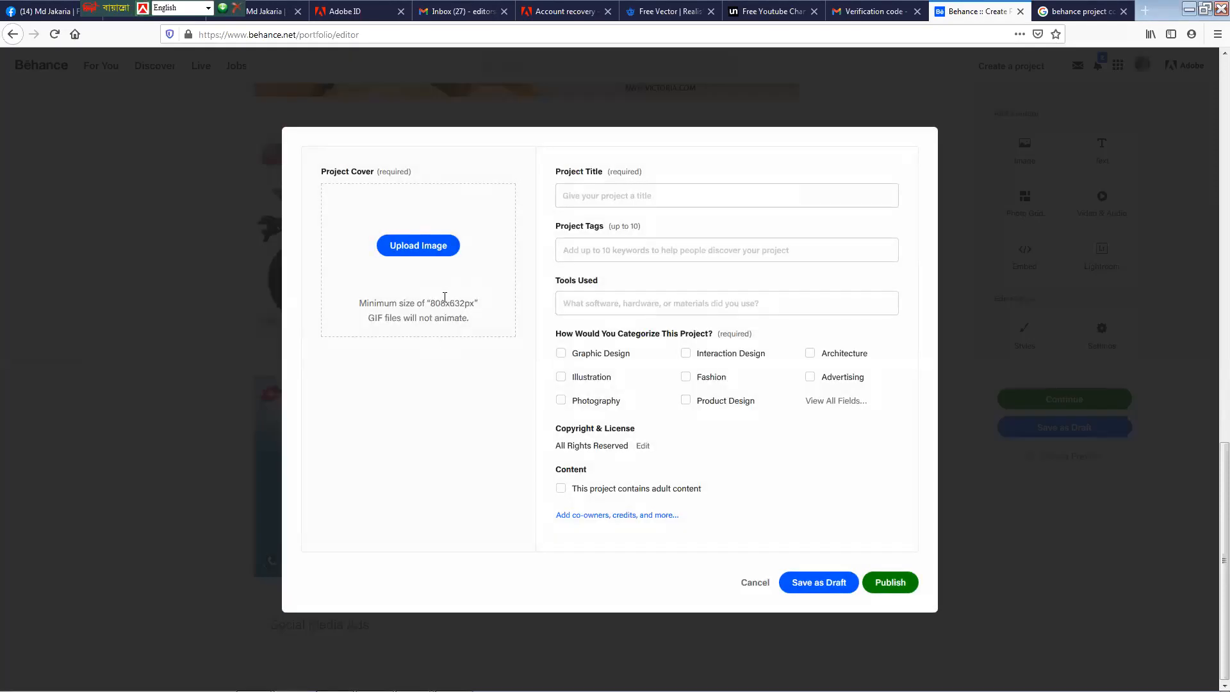
Switch to Photoshop and create a landscape document 808 by 632 pixels, checking the size against Behance's minimum cover size.
{"action": "left_click", "coordinate": [177, 679]}
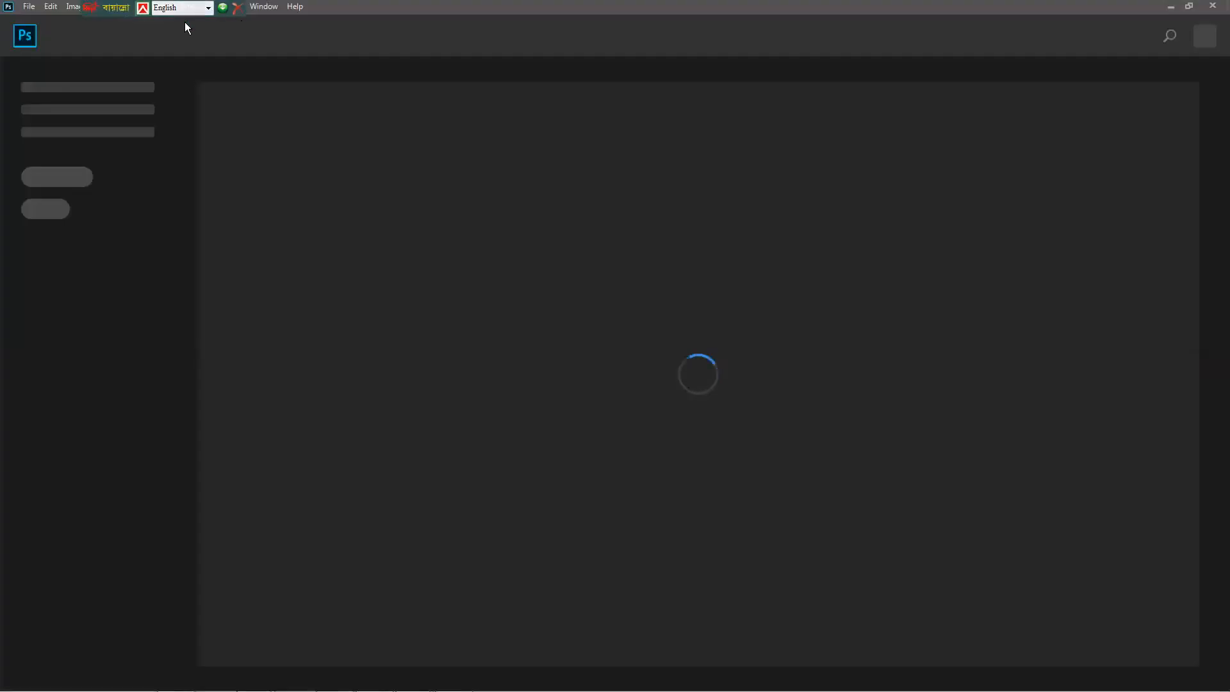
{"action": "left_click", "coordinate": [29, 7]}
{"action": "left_click", "coordinate": [40, 21]}
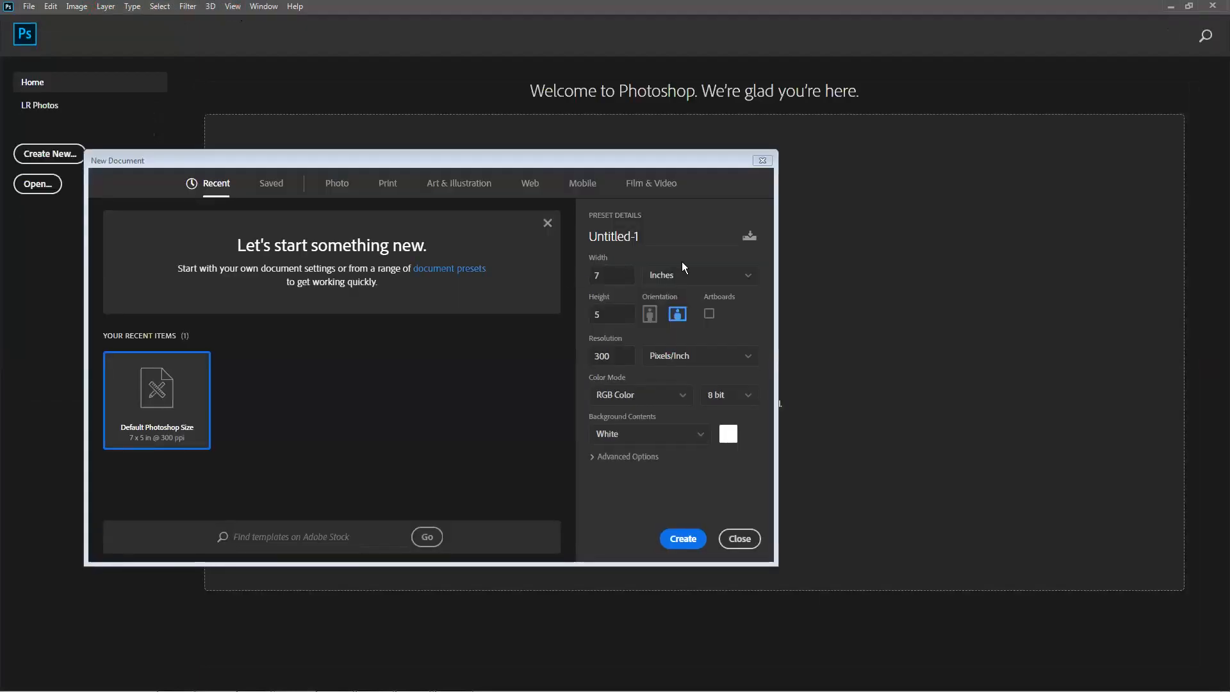
{"action": "left_click", "coordinate": [681, 268]}
{"action": "left_click", "coordinate": [660, 296]}
{"action": "type", "text": "808"}
{"action": "key", "text": "Tab"}
{"action": "type", "text": "632"}
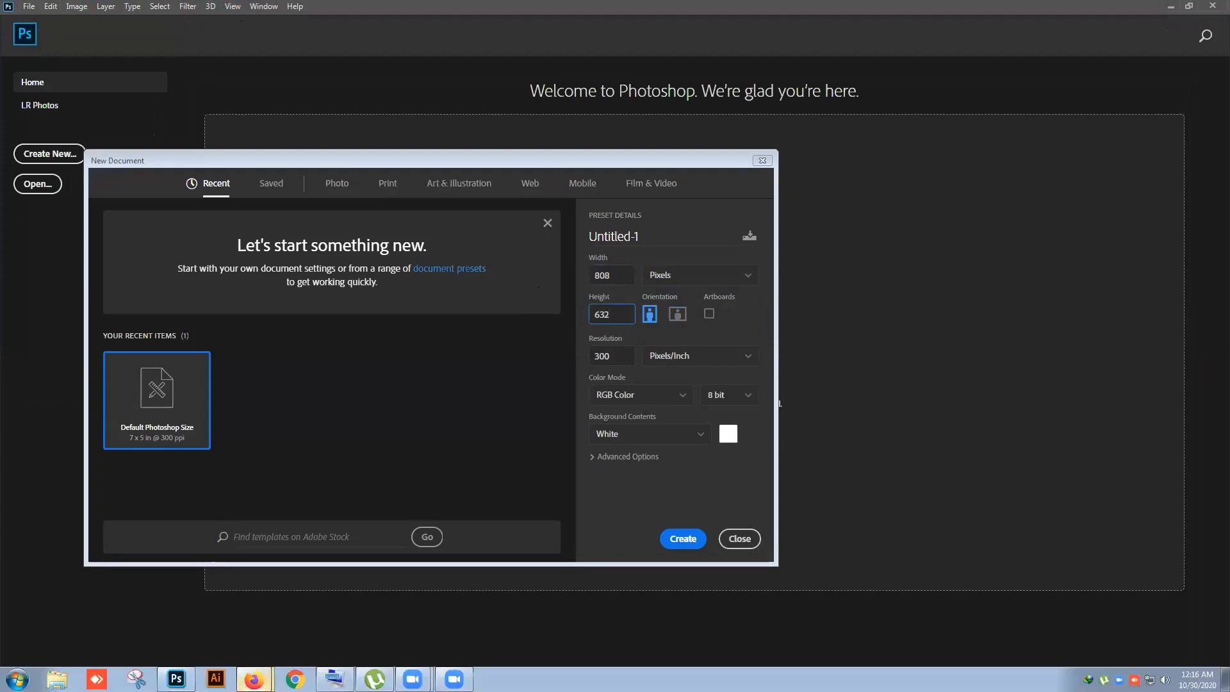
{"action": "left_click", "coordinate": [217, 638]}
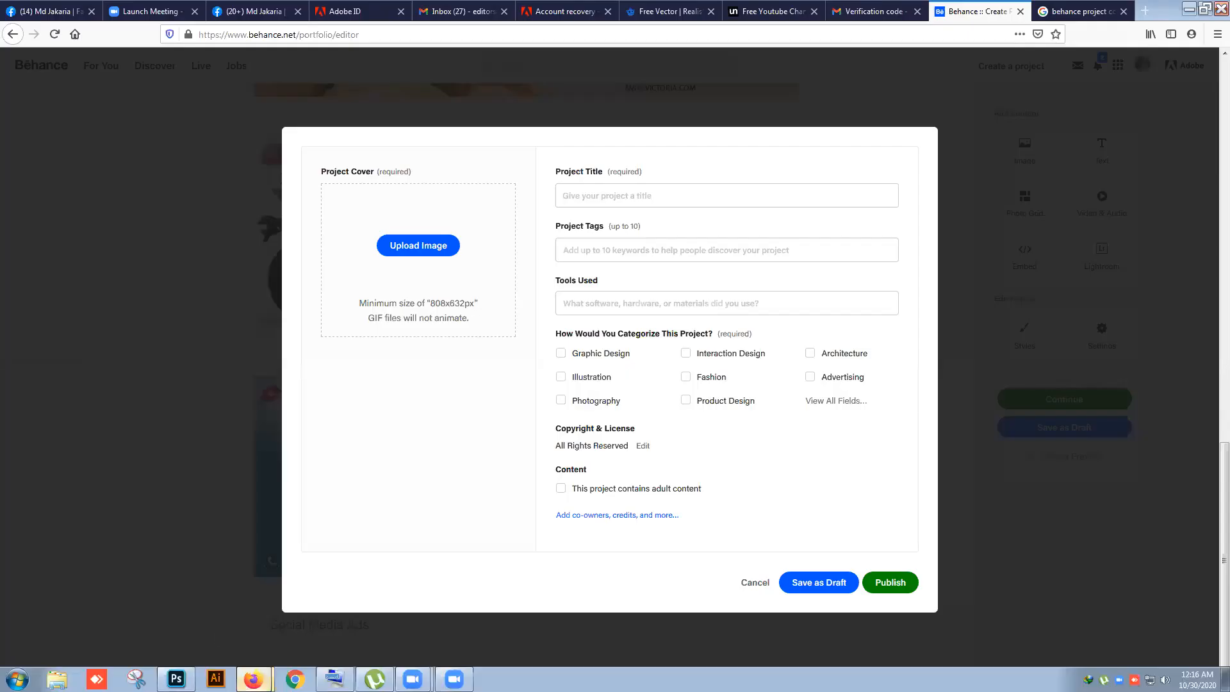
{"action": "left_click", "coordinate": [176, 679]}
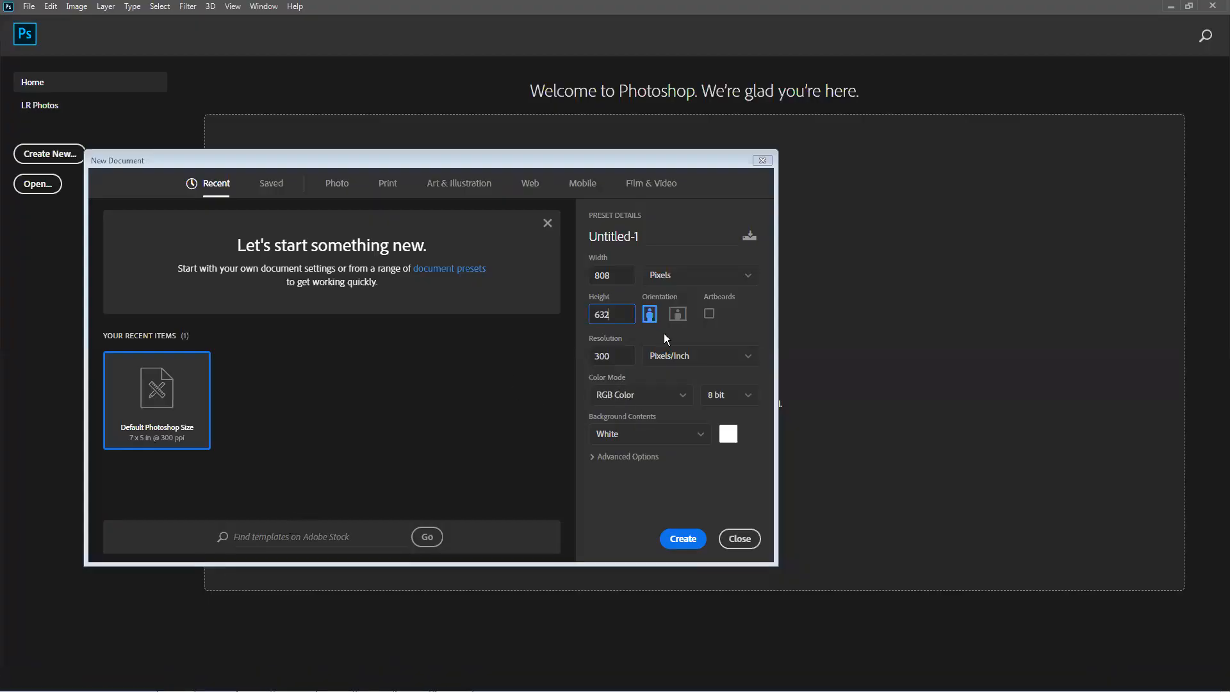
{"action": "left_click", "coordinate": [677, 315]}
{"action": "left_click", "coordinate": [681, 547]}
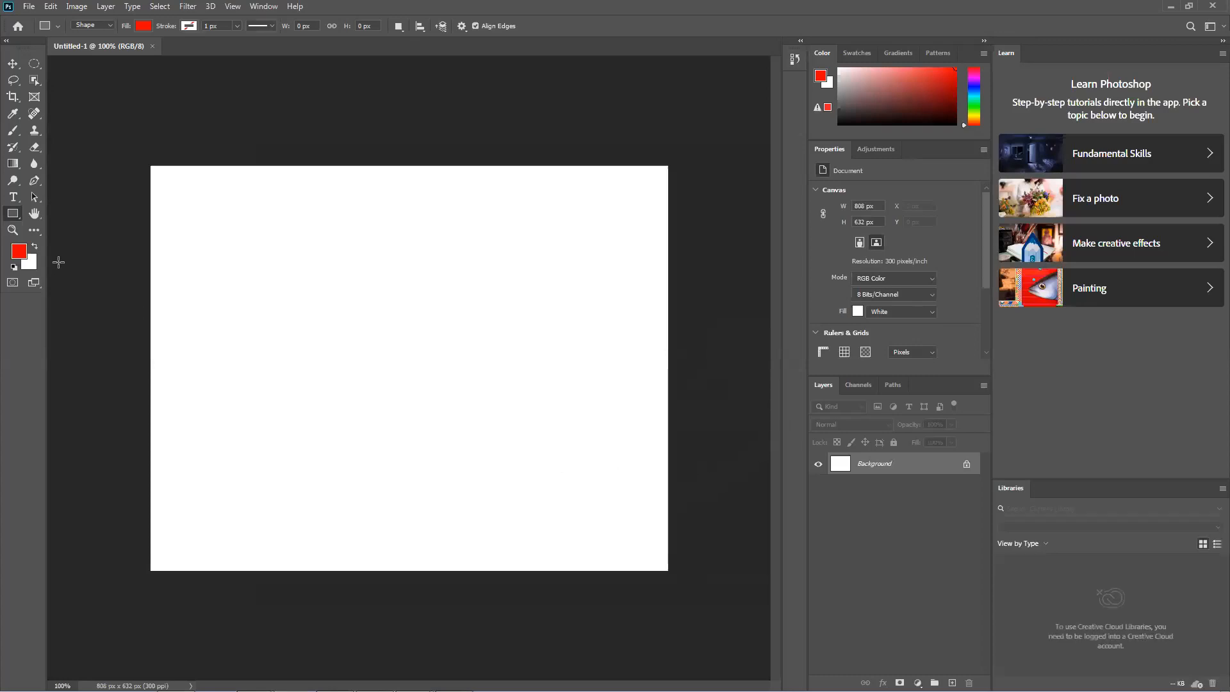
Enlarge the canvas evenly around its centre to about 2110 by 1650 px with the Crop tool and activate the Move tool.
{"action": "left_click", "coordinate": [12, 96]}
{"action": "scroll", "coordinate": [381, 324], "scroll_direction": "down", "scroll_amount": 6}
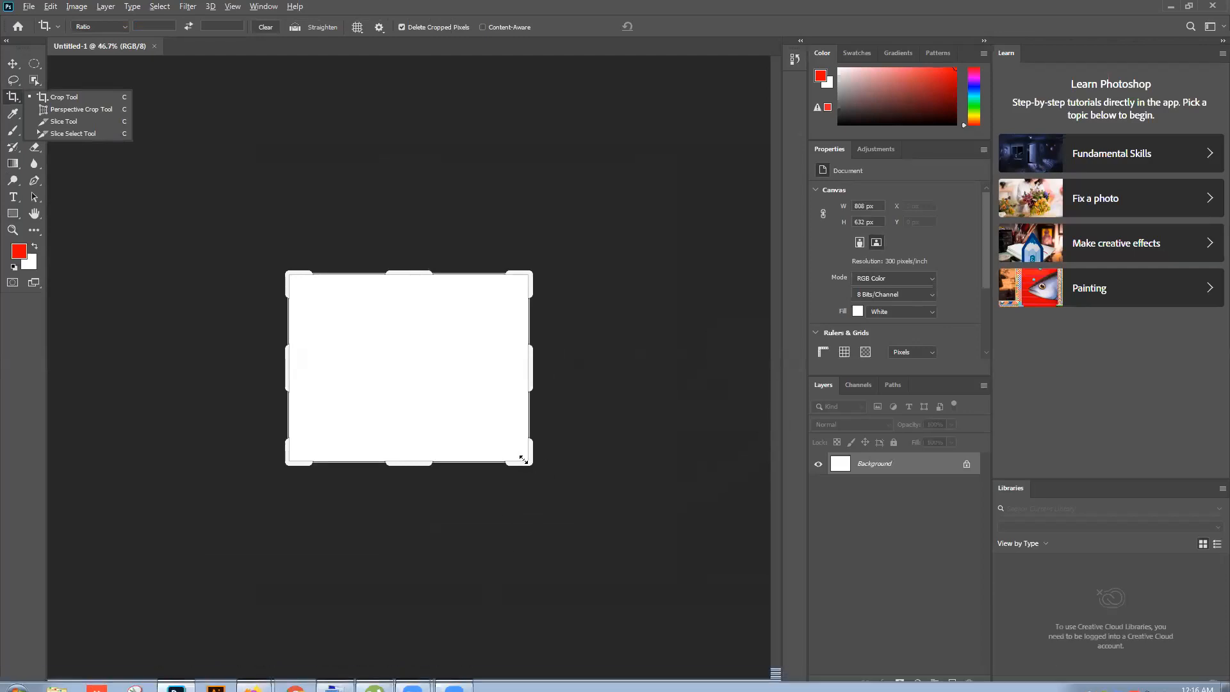
{"action": "left_click_drag", "start_coordinate": [529, 468], "coordinate": [634, 549]}
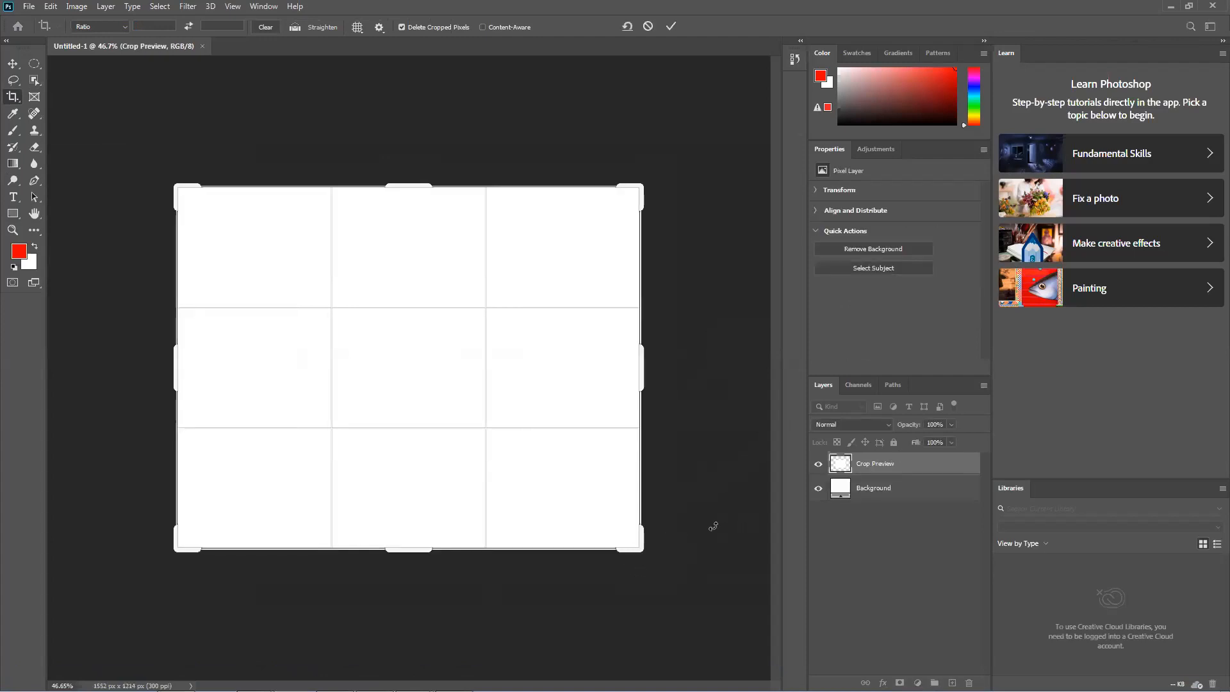
{"action": "key", "text": "ctrl+z"}
{"action": "left_click_drag", "start_coordinate": [534, 458], "coordinate": [748, 616]}
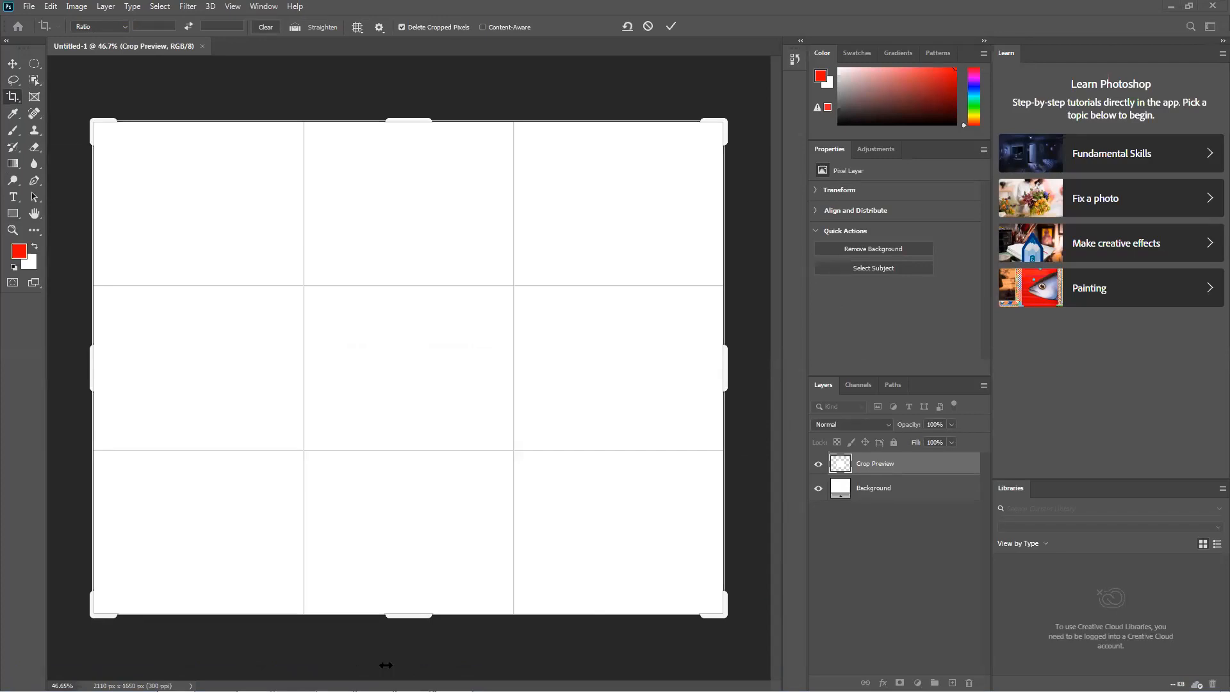
{"action": "left_click", "coordinate": [13, 65]}
{"action": "left_click_drag", "start_coordinate": [13, 64], "coordinate": [58, 78]}
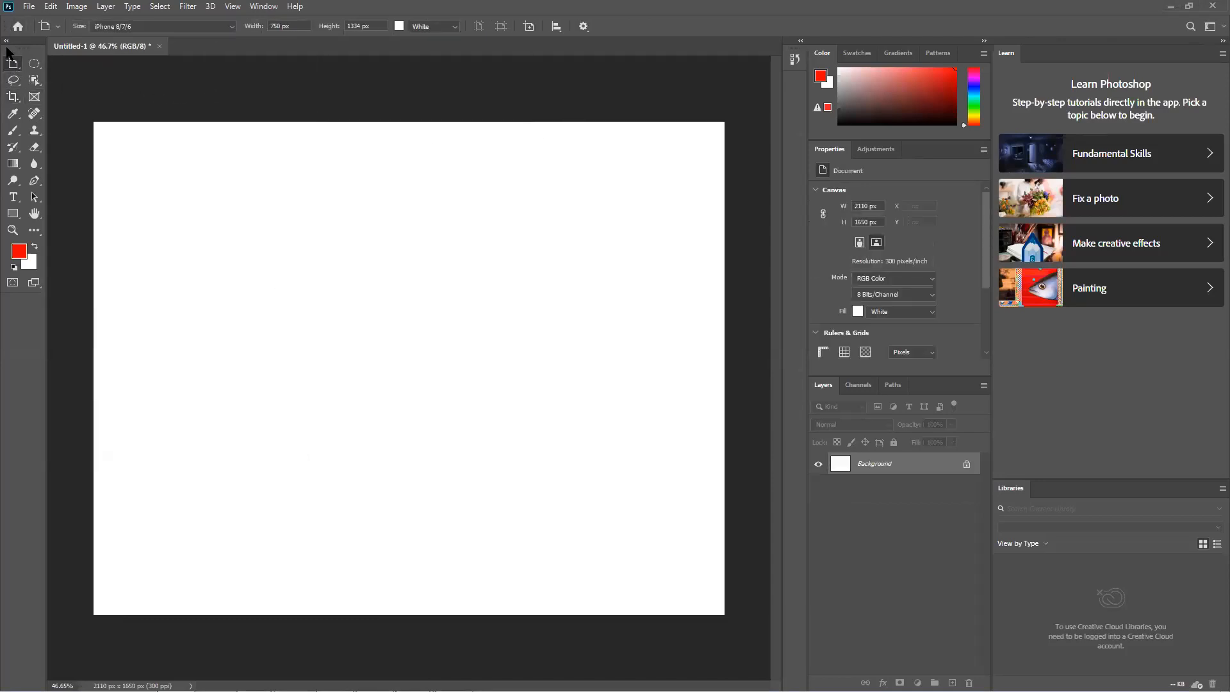
{"action": "left_click_drag", "start_coordinate": [15, 69], "coordinate": [57, 65]}
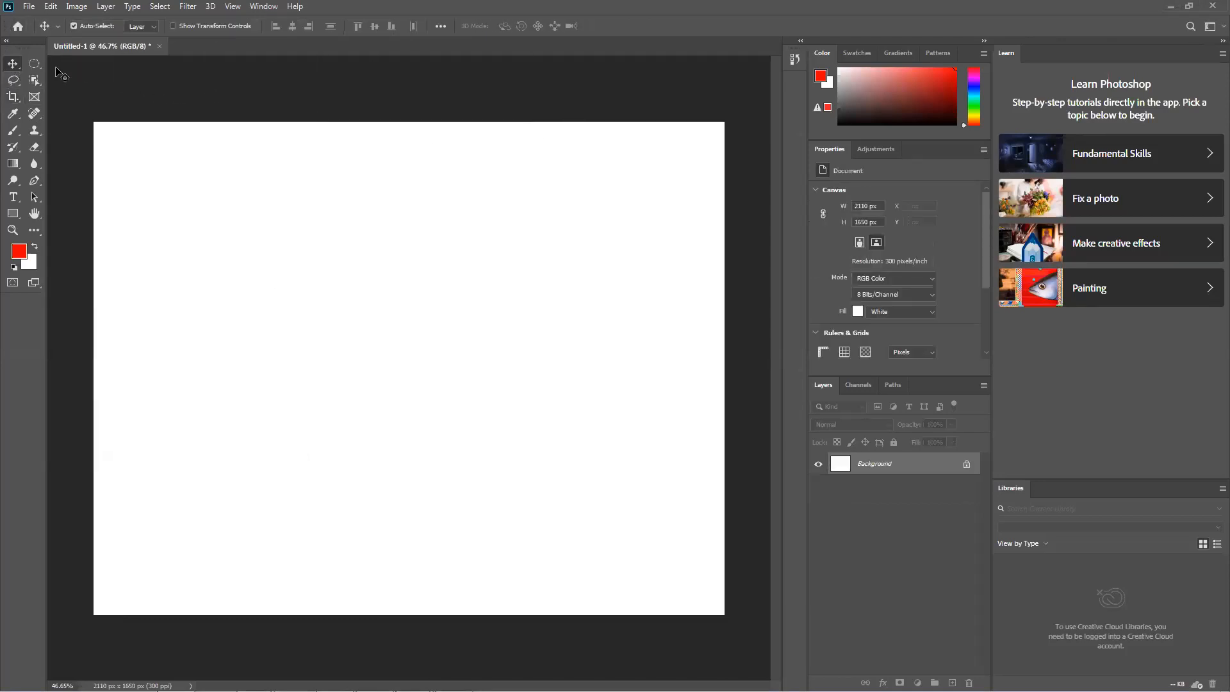
Clear the browser away and arrange the restored Photoshop window and the Zoom dialog so that the desktop folders are accessible.
{"action": "double_click", "coordinate": [594, 12]}
{"action": "left_click", "coordinate": [1163, 14]}
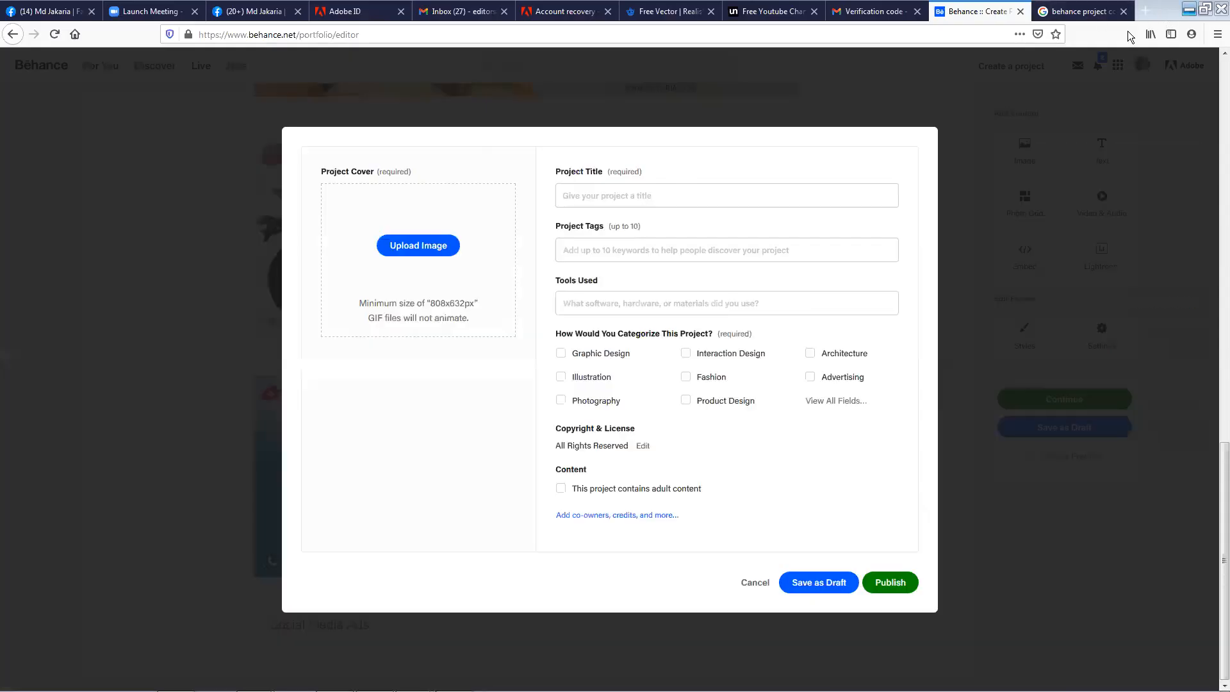
{"action": "left_click", "coordinate": [1188, 9]}
{"action": "left_click_drag", "start_coordinate": [838, 156], "coordinate": [1068, 103]}
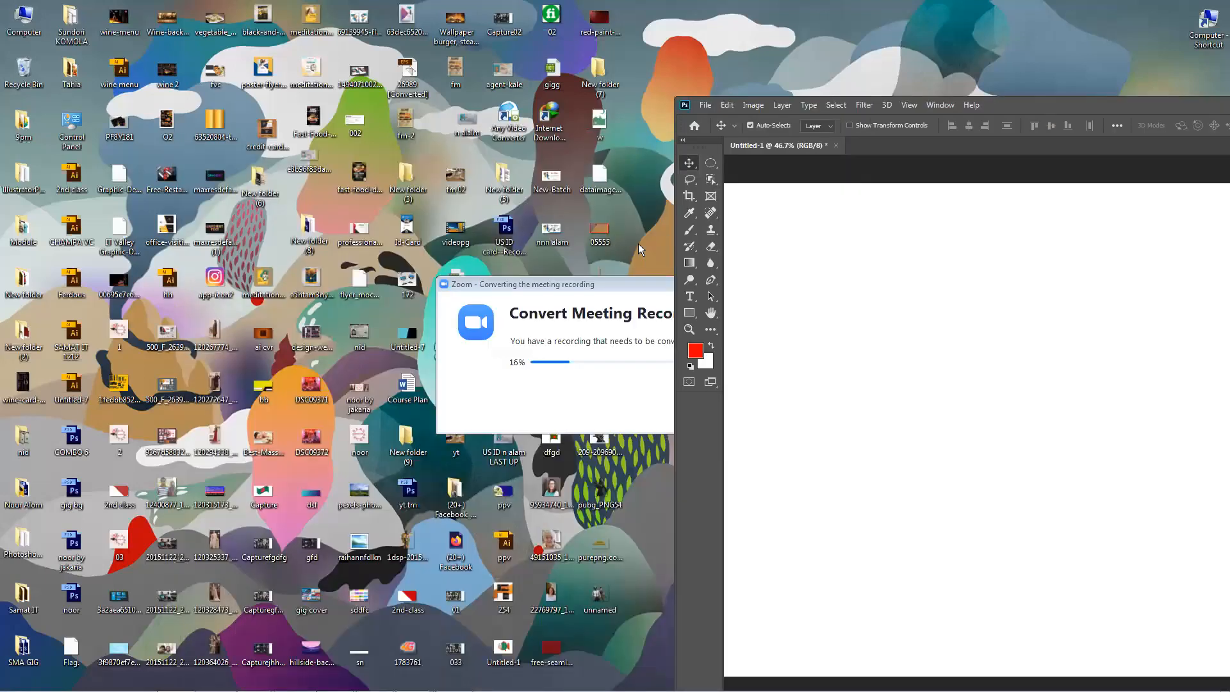
{"action": "left_click", "coordinate": [594, 284]}
{"action": "left_click_drag", "start_coordinate": [594, 287], "coordinate": [791, 502]}
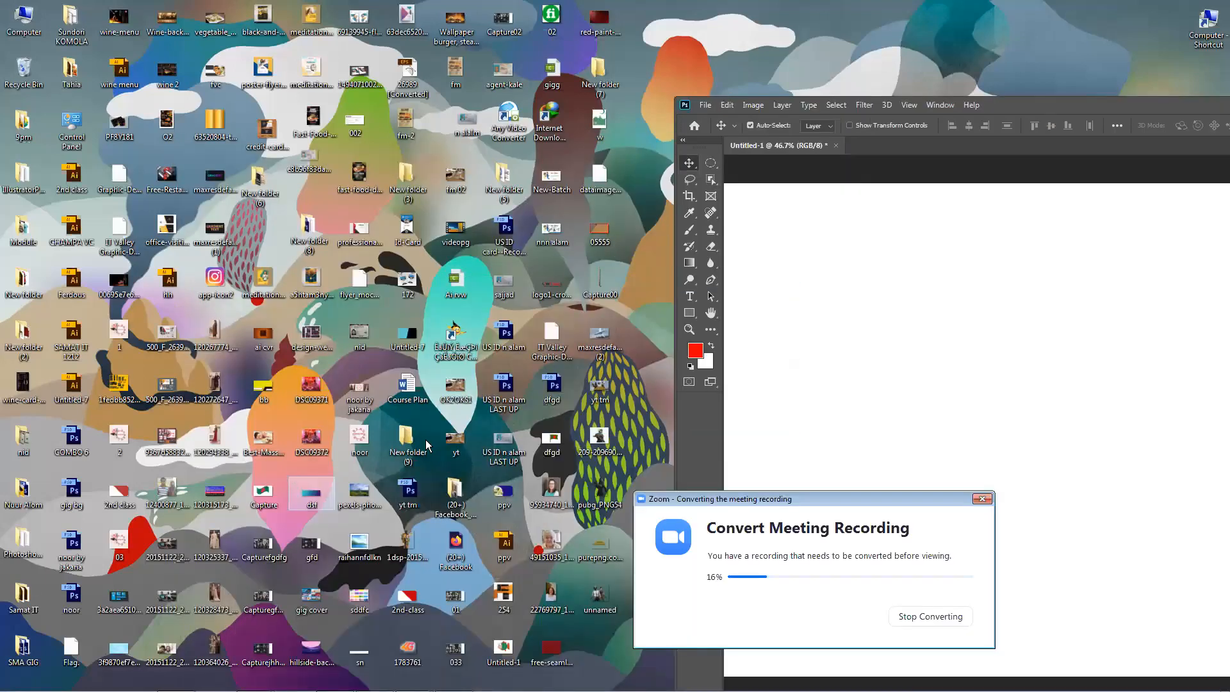
{"action": "left_click", "coordinate": [408, 446]}
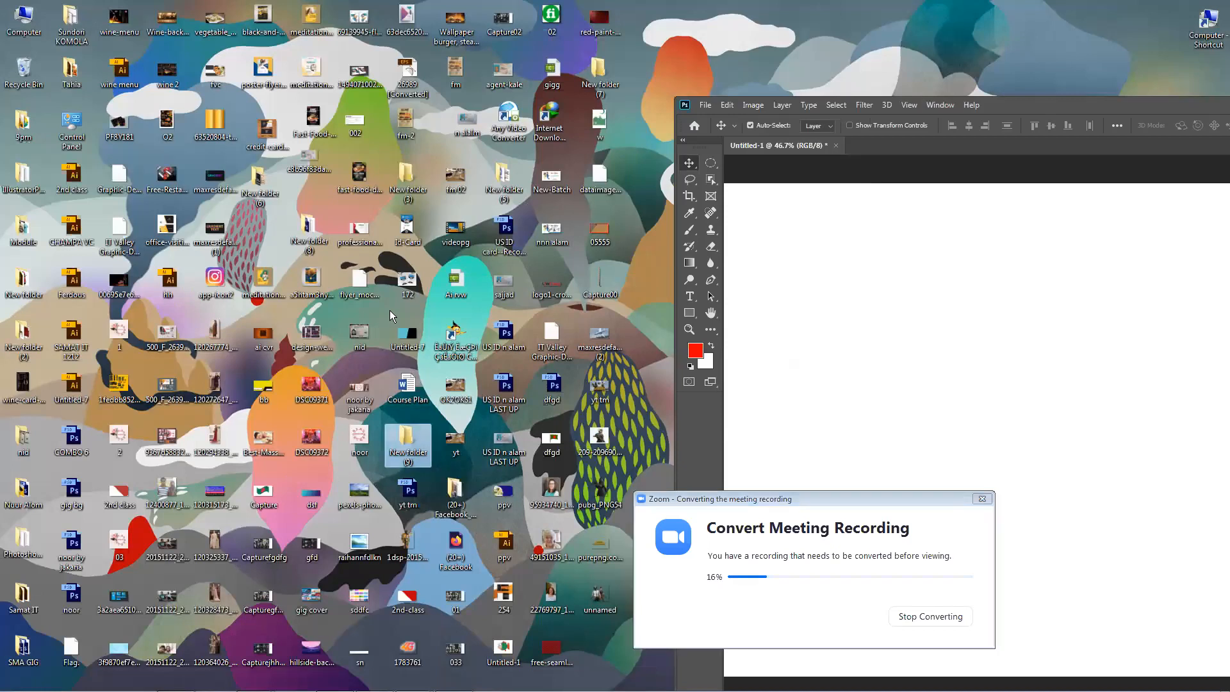
{"action": "double_click", "coordinate": [504, 184]}
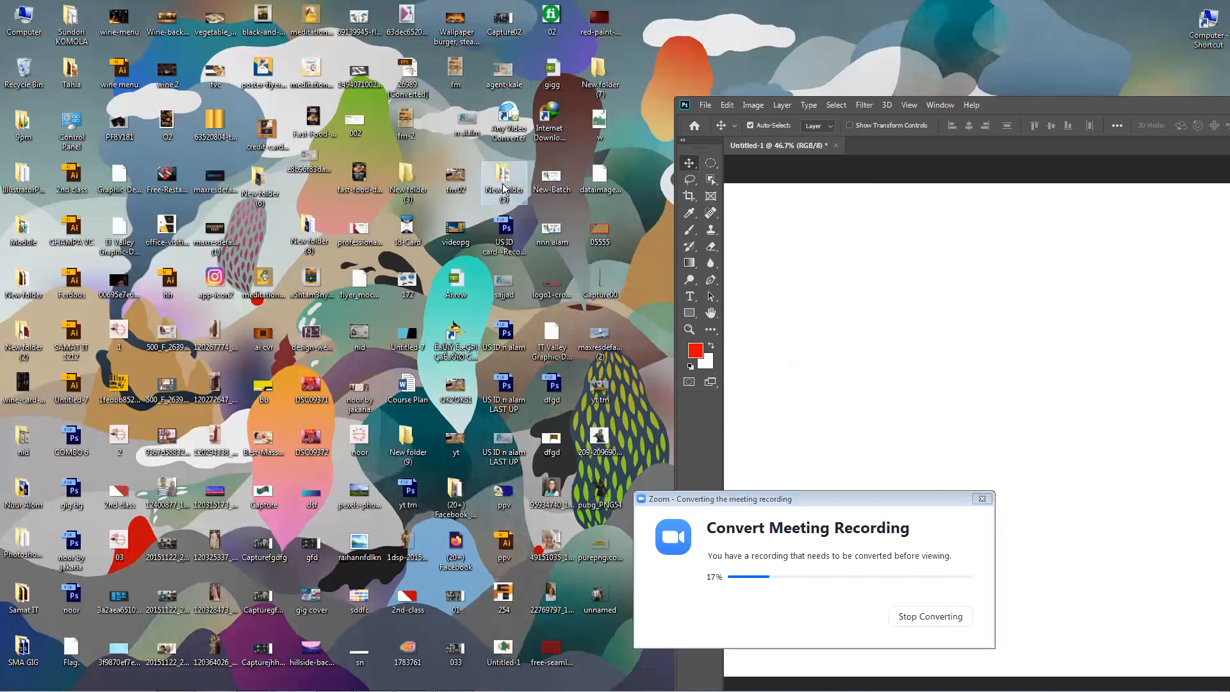
{"action": "left_click_drag", "start_coordinate": [897, 244], "coordinate": [835, 293]}
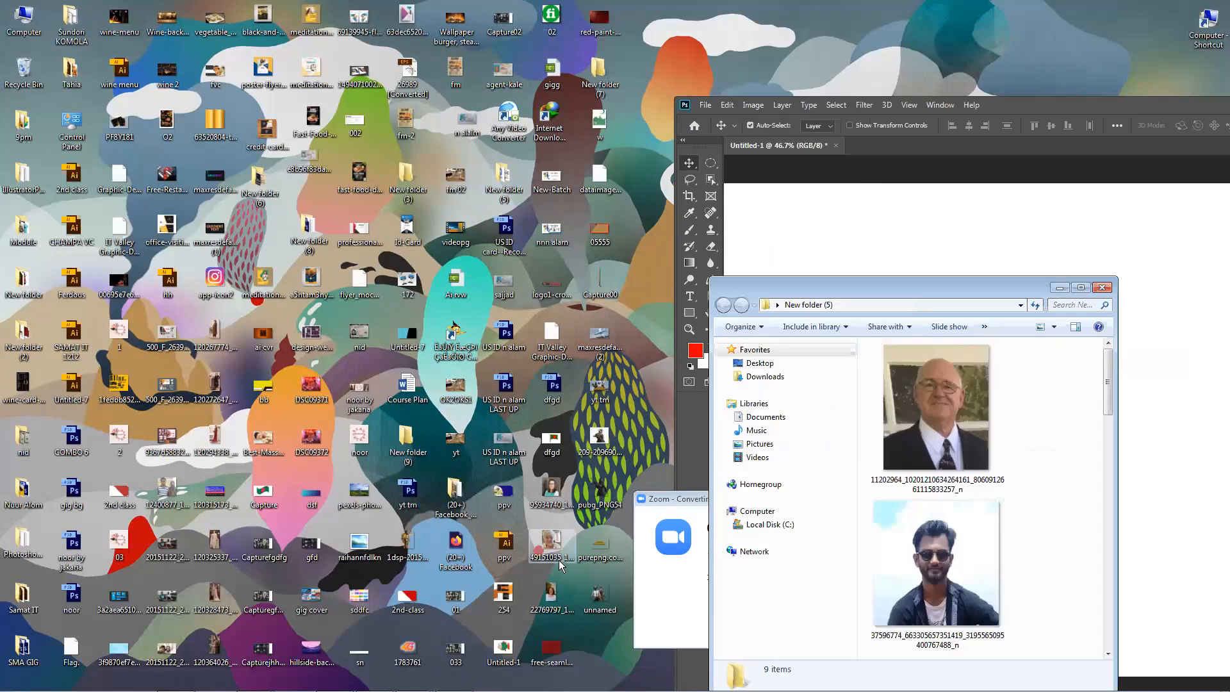
Open the SMA GIG folder, bring images 1 to 6 into the Photoshop document and maximize Photoshop.
{"action": "double_click", "coordinate": [20, 641]}
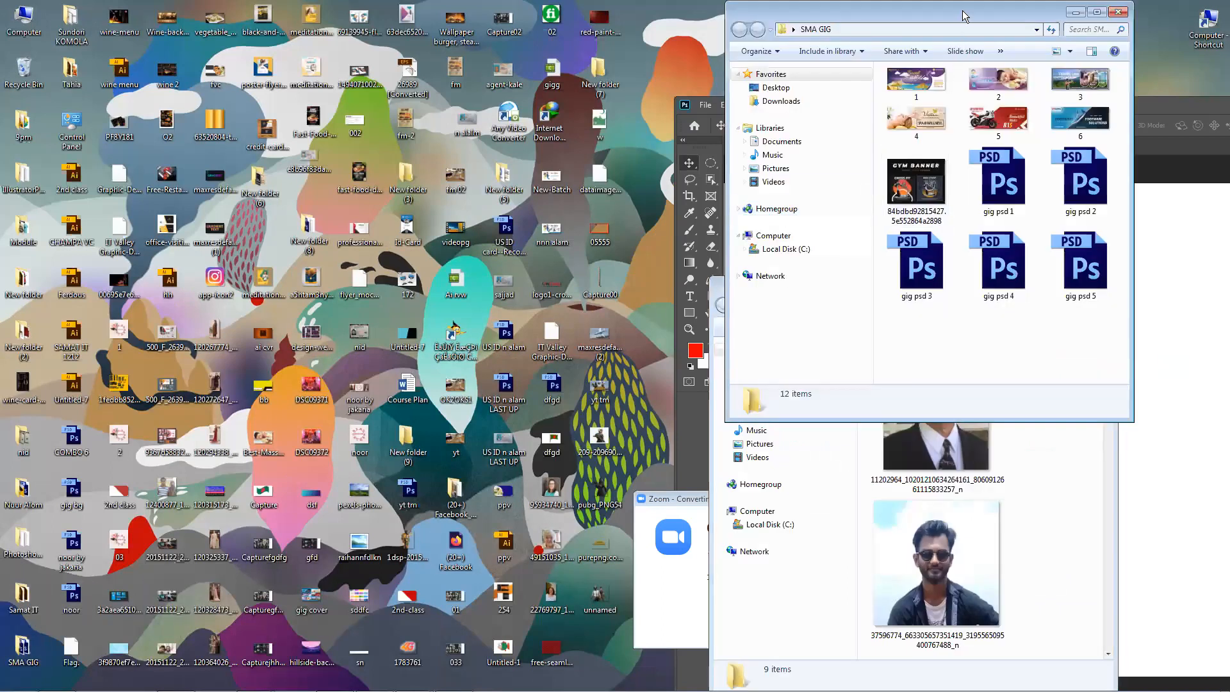
{"action": "left_click_drag", "start_coordinate": [961, 18], "coordinate": [521, 102]}
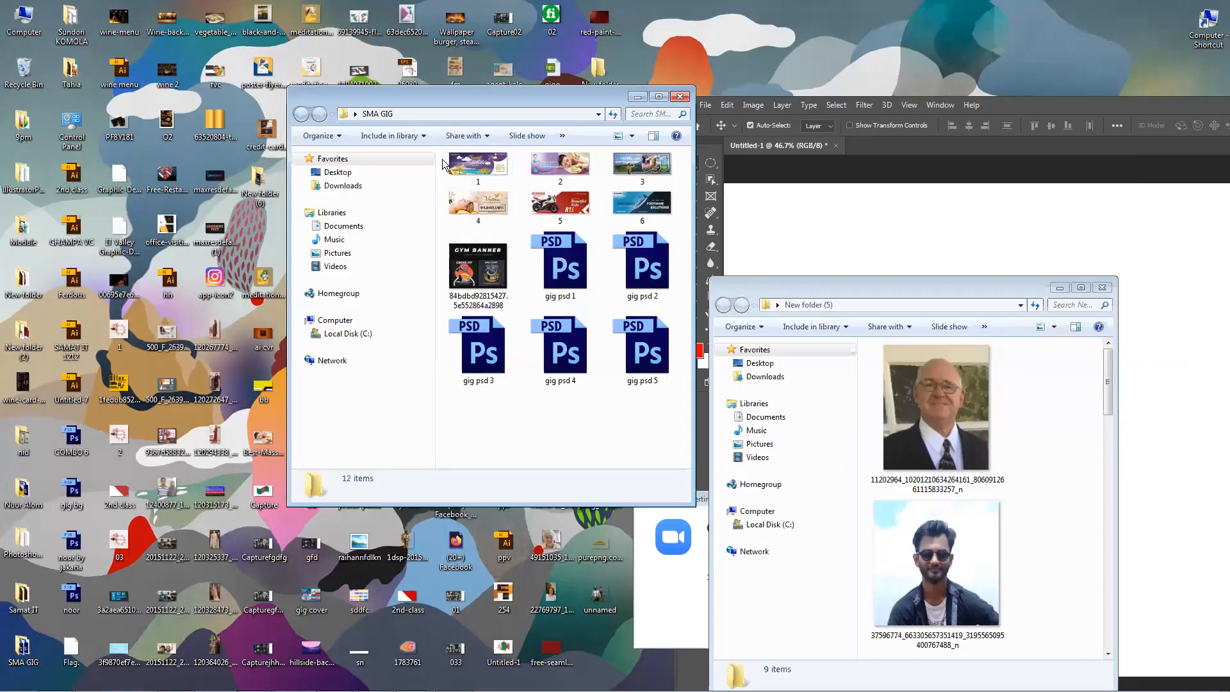
{"action": "left_click", "coordinate": [478, 168]}
{"action": "left_click", "coordinate": [638, 208], "text": "shift"}
{"action": "left_click_drag", "start_coordinate": [638, 208], "coordinate": [926, 193]}
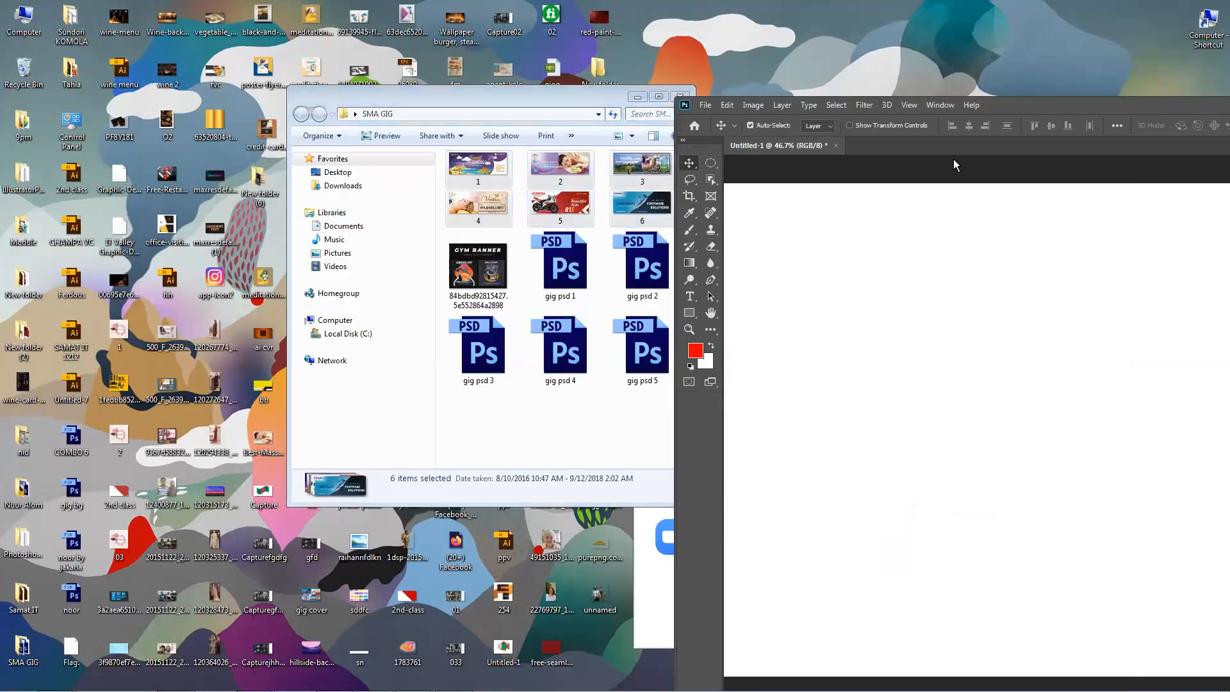
{"action": "double_click", "coordinate": [1030, 100]}
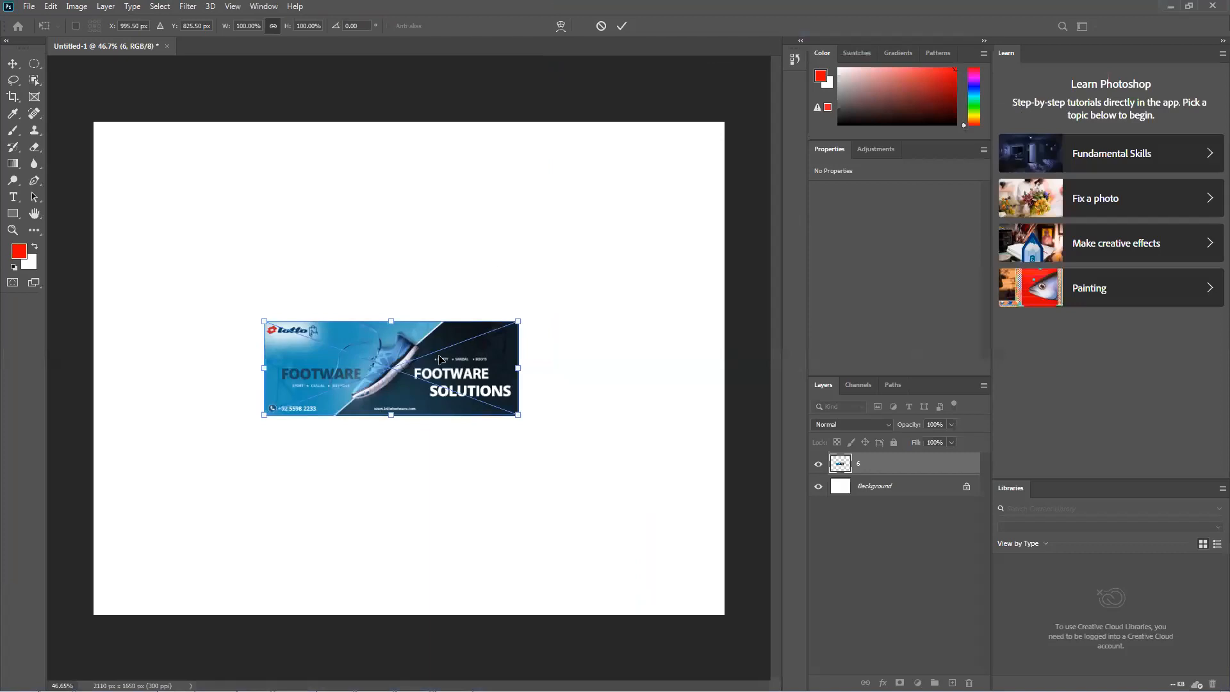
Place the Lotto footwear banner in the canvas's upper left area and the Travel World banner in its upper right area.
{"action": "left_click_drag", "start_coordinate": [434, 344], "coordinate": [303, 269]}
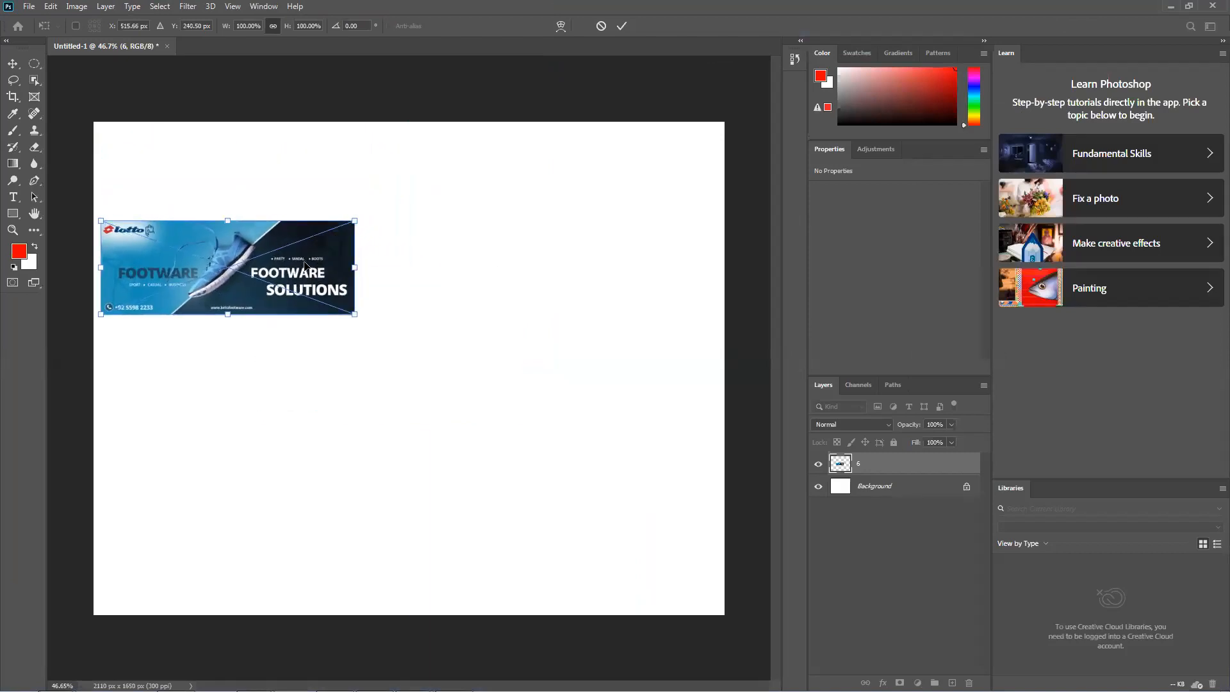
{"action": "key", "text": "Return"}
{"action": "left_click_drag", "start_coordinate": [410, 354], "coordinate": [590, 267]}
{"action": "key", "text": "Return"}
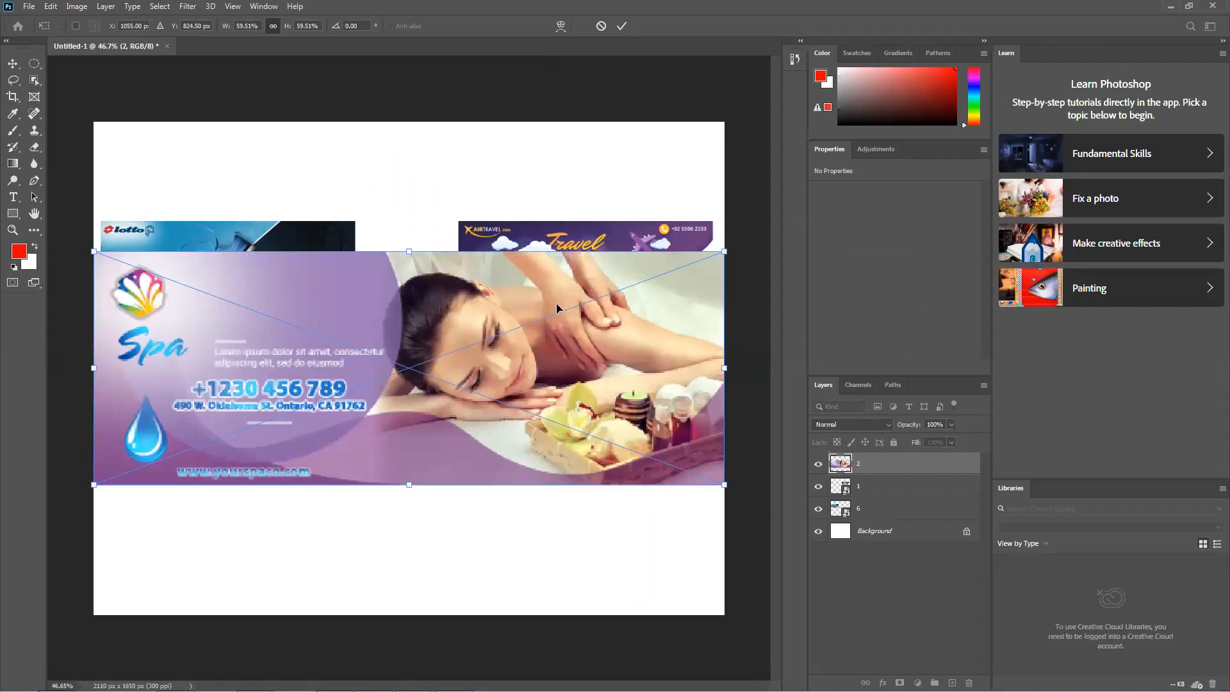
Scale the purple Spa banner down to the footwear banner's width and place it in the left column.
{"action": "left_click_drag", "start_coordinate": [723, 251], "coordinate": [349, 363]}
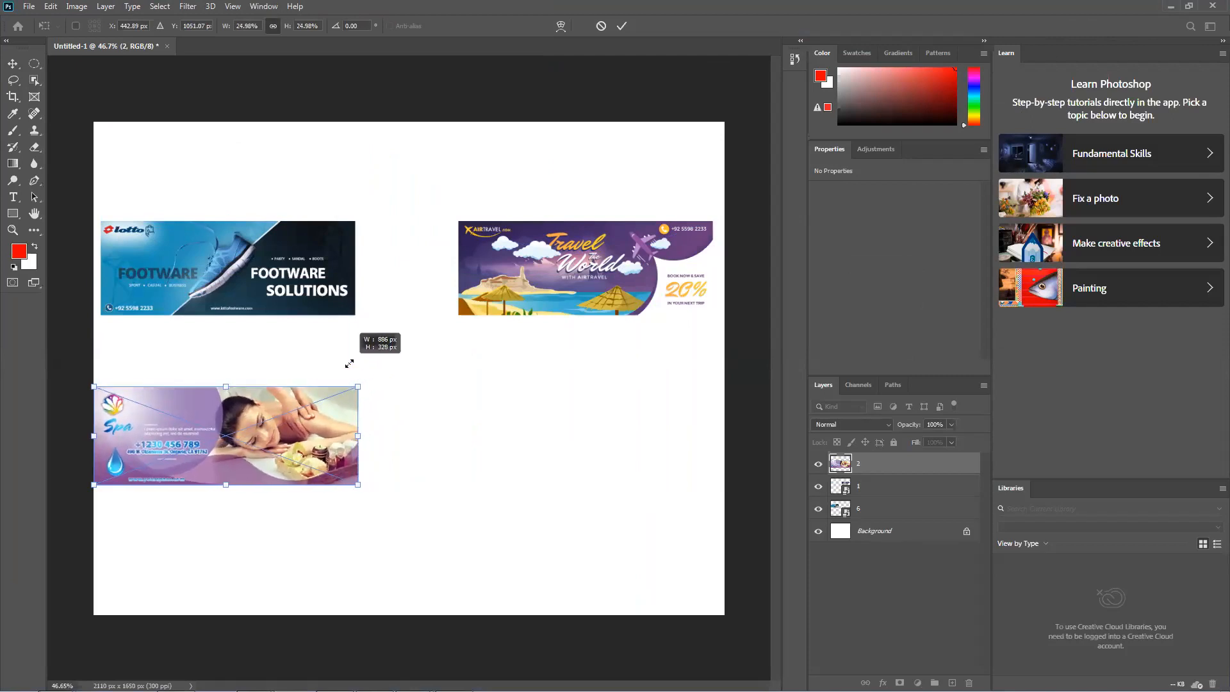
{"action": "left_click_drag", "start_coordinate": [353, 414], "coordinate": [357, 238]}
{"action": "left_click", "coordinate": [622, 25]}
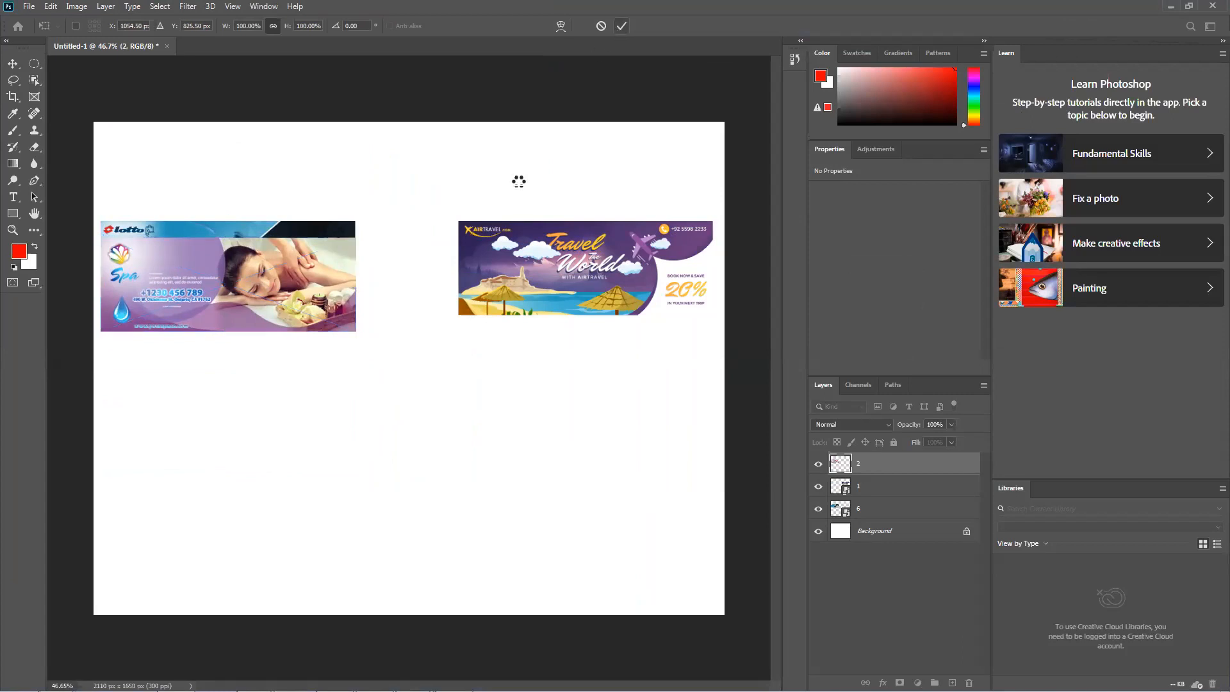
Place the Travel Link Bangladesh and Victoria banners below the Travel World banner, and the Yamaha banner at the canvas's lower left.
{"action": "left_click_drag", "start_coordinate": [471, 378], "coordinate": [651, 382]}
{"action": "key", "text": "Return"}
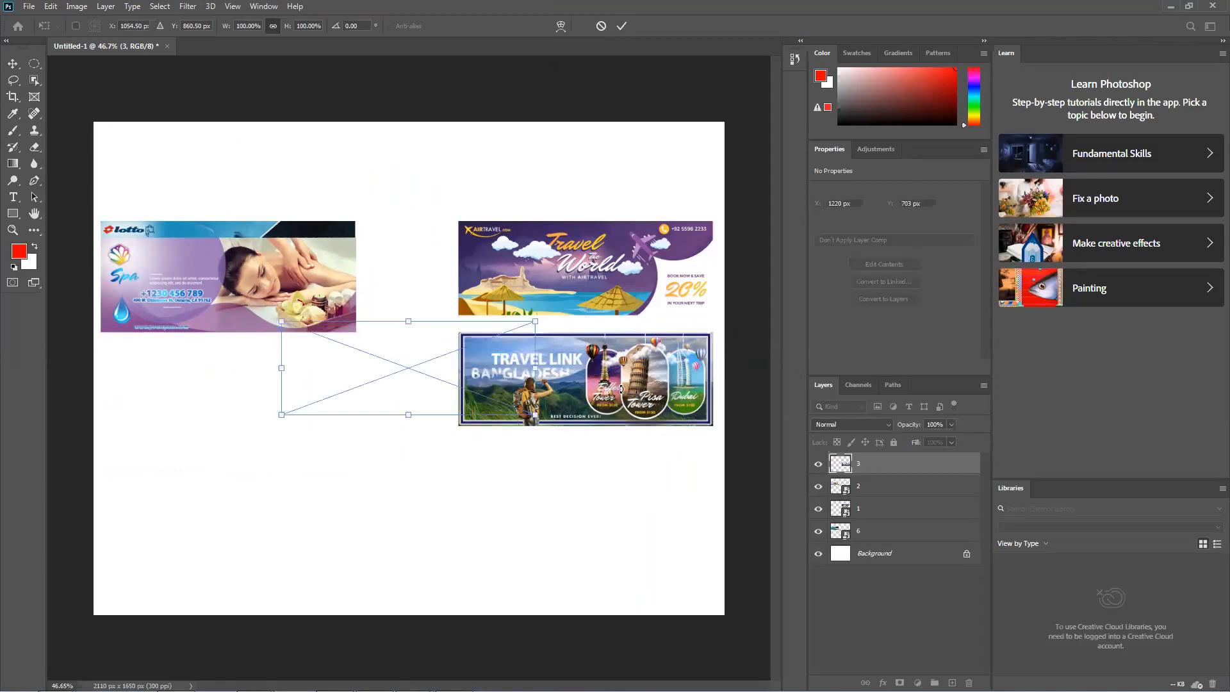
{"action": "left_click_drag", "start_coordinate": [415, 389], "coordinate": [595, 506]}
{"action": "key", "text": "Return"}
{"action": "left_click_drag", "start_coordinate": [420, 372], "coordinate": [293, 494]}
{"action": "key", "text": "Return"}
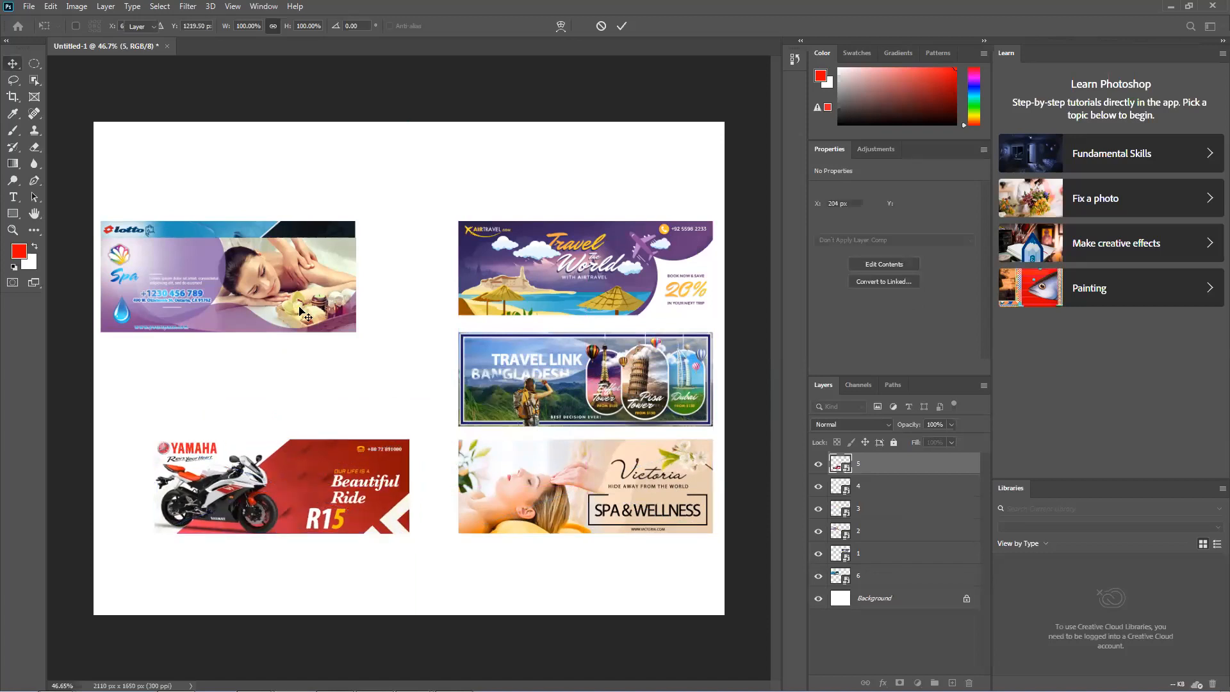
Stack the Spa banner directly below the footwear banner and the Yamaha banner below it, lining up the left column.
{"action": "left_click", "coordinate": [12, 63]}
{"action": "left_click_drag", "start_coordinate": [282, 323], "coordinate": [281, 435]}
{"action": "left_click_drag", "start_coordinate": [346, 516], "coordinate": [292, 513]}
{"action": "key", "text": "Down"}
{"action": "key", "text": "Down"}
{"action": "key", "text": "Down"}
{"action": "key", "text": "Down"}
{"action": "key", "text": "Down"}
{"action": "key", "text": "Down"}
{"action": "key", "text": "Down"}
{"action": "key", "text": "Down"}
{"action": "key", "text": "Down"}
{"action": "key", "text": "Down"}
{"action": "key", "text": "Down"}
{"action": "key", "text": "Down"}
{"action": "key", "text": "Down"}
{"action": "key", "text": "Down"}
{"action": "key", "text": "Down"}
{"action": "key", "text": "Down"}
{"action": "key", "text": "Down"}
{"action": "key", "text": "Down"}
{"action": "key", "text": "Down"}
{"action": "key", "text": "Down"}
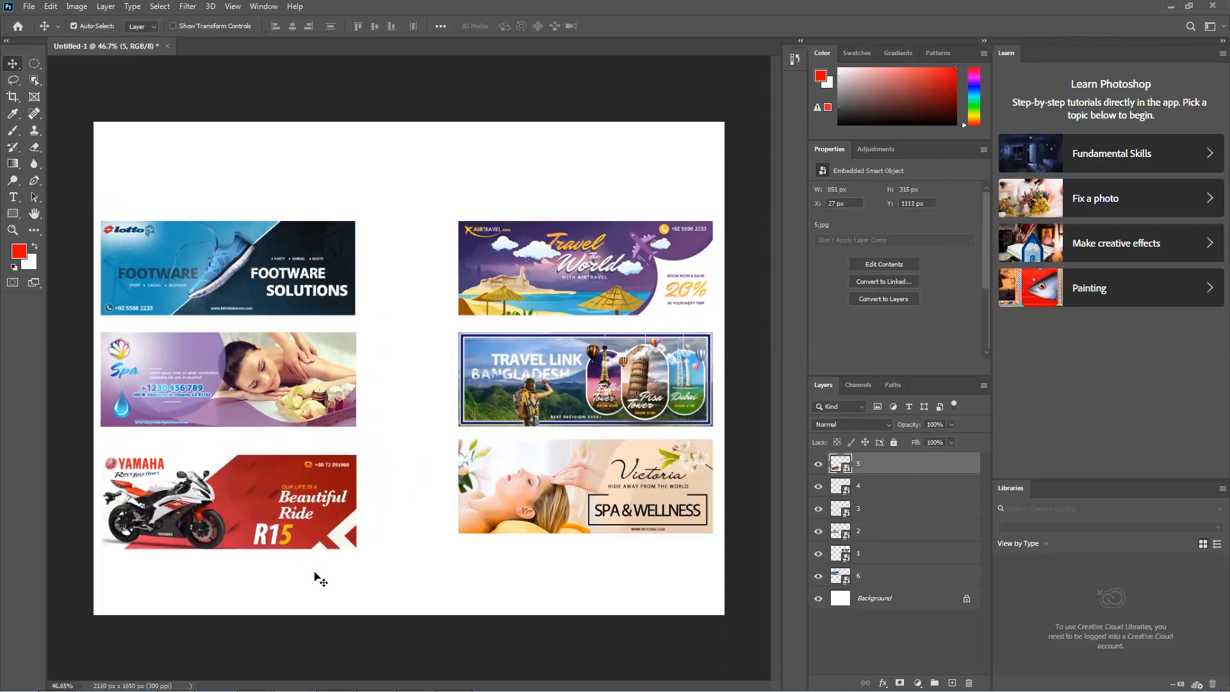
Move the right-column banners closer to the left column and lower the Victoria banner level with the Yamaha banner.
{"action": "left_click_drag", "start_coordinate": [532, 519], "coordinate": [522, 536]}
{"action": "left_click_drag", "start_coordinate": [524, 407], "coordinate": [493, 406]}
{"action": "left_click_drag", "start_coordinate": [574, 274], "coordinate": [542, 274]}
{"action": "left_click_drag", "start_coordinate": [609, 541], "coordinate": [593, 542]}
Align the three right-column banners by their right edges and line up the three left-column banners with each other.
{"action": "left_click_drag", "start_coordinate": [596, 590], "coordinate": [502, 192]}
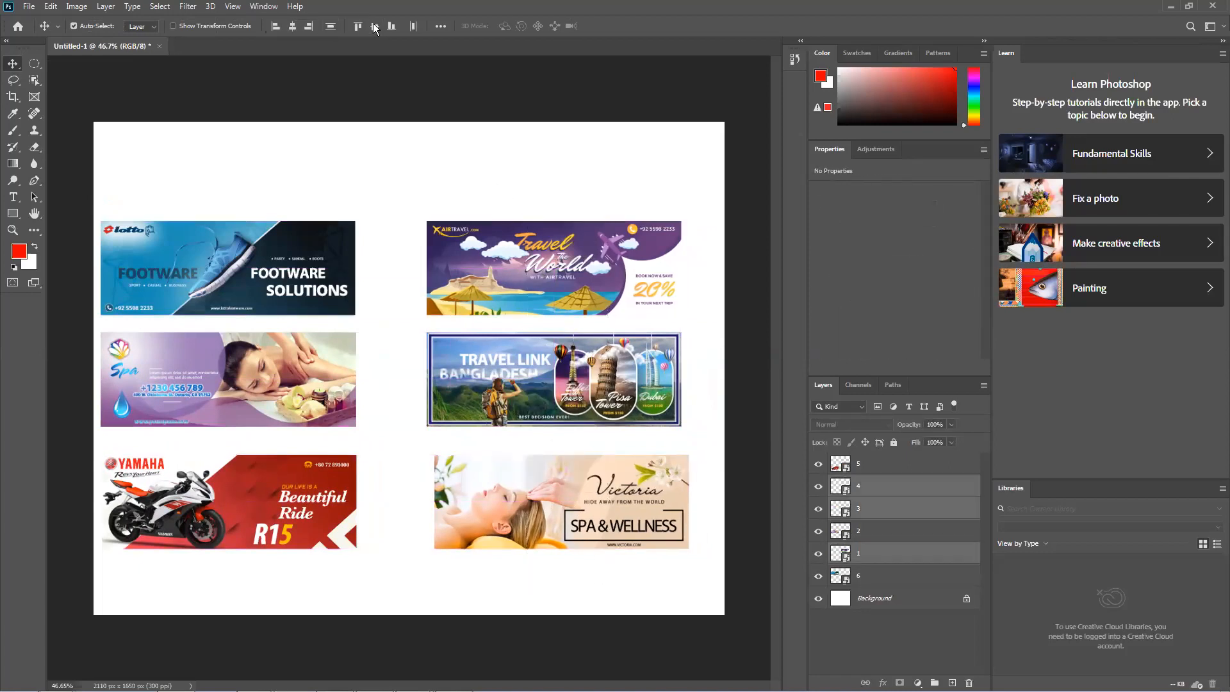
{"action": "left_click", "coordinate": [314, 25]}
{"action": "left_click_drag", "start_coordinate": [301, 172], "coordinate": [199, 545]}
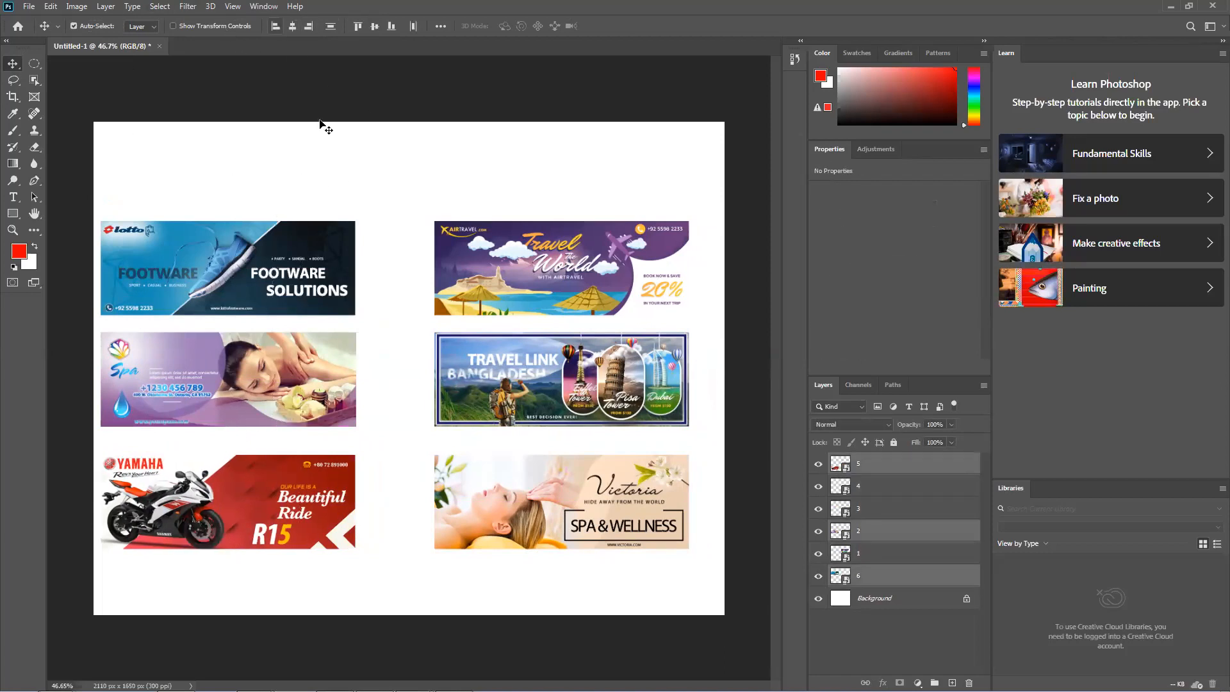
{"action": "left_click", "coordinate": [371, 203]}
Scale all six banners up together from their common centre, enlarging the arrangement past the canvas's side edges.
{"action": "left_click_drag", "start_coordinate": [241, 194], "coordinate": [634, 541]}
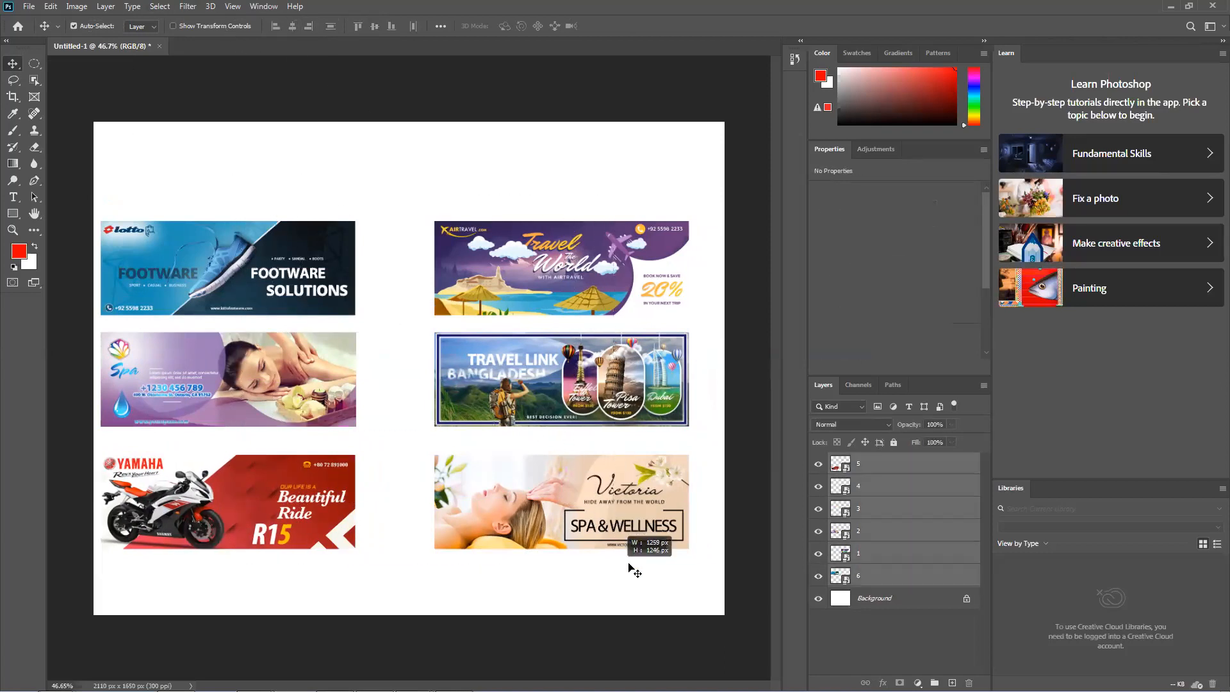
{"action": "key", "text": "ctrl+t"}
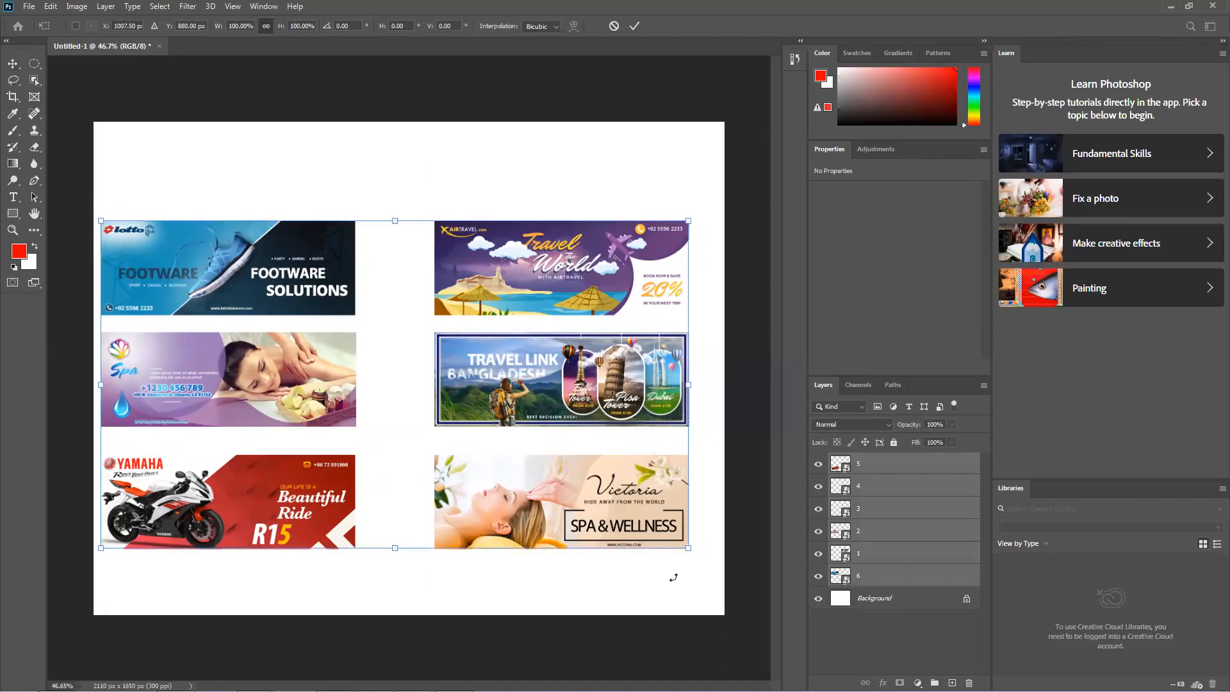
{"action": "left_click_drag", "start_coordinate": [689, 549], "coordinate": [724, 588]}
{"action": "key", "text": "Return"}
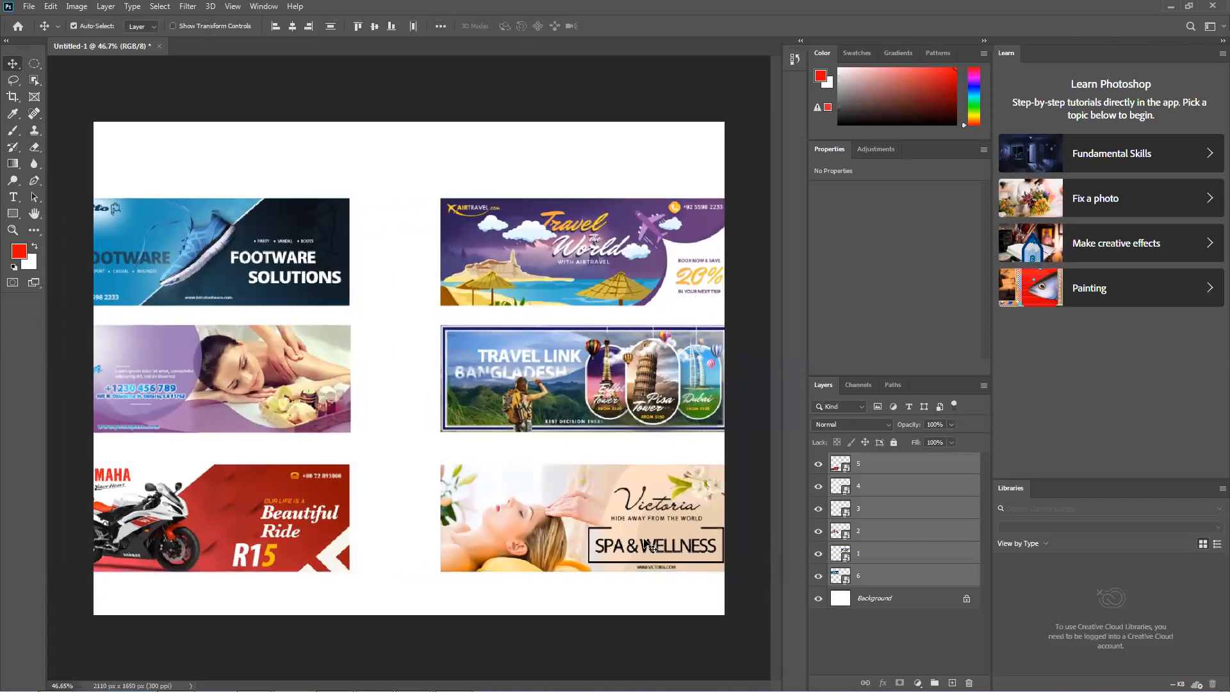
Move the Travel World, Travel Link Bangladesh and Victoria banners left and down so the right column fits inside the canvas.
{"action": "left_click_drag", "start_coordinate": [617, 598], "coordinate": [536, 186]}
{"action": "left_click_drag", "start_coordinate": [583, 249], "coordinate": [557, 262]}
{"action": "key", "text": "shift+Left"}
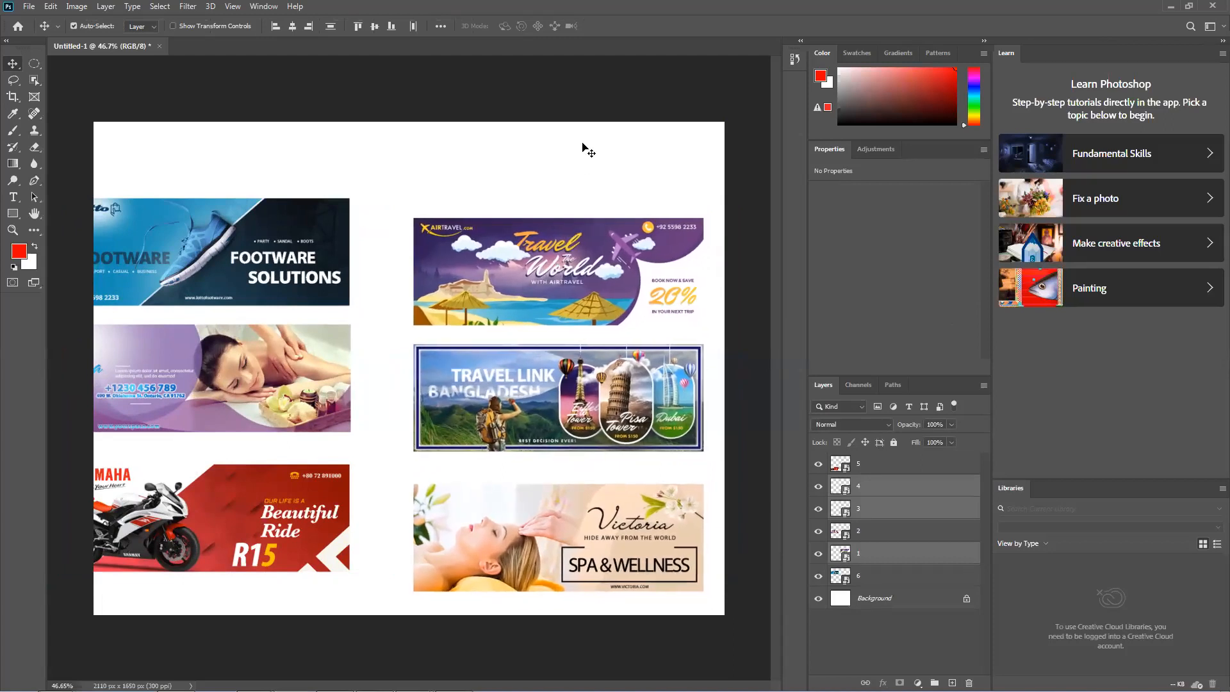
Move the footwear, Spa and Yamaha banners fully onto the canvas, level with the right column and just beside it.
{"action": "left_click_drag", "start_coordinate": [240, 157], "coordinate": [244, 585]}
{"action": "left_click_drag", "start_coordinate": [284, 546], "coordinate": [323, 566]}
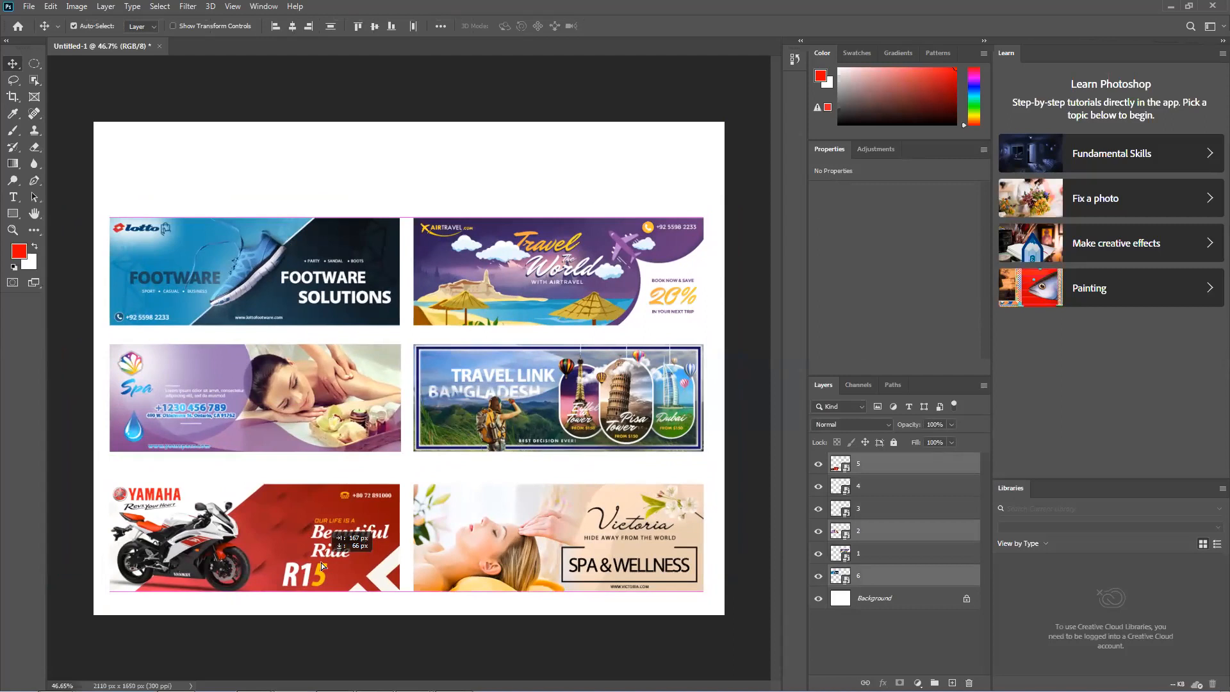
{"action": "left_click_drag", "start_coordinate": [322, 566], "coordinate": [322, 562]}
{"action": "key", "text": "Down"}
{"action": "key", "text": "Down"}
{"action": "key", "text": "Down"}
{"action": "key", "text": "Down"}
{"action": "key", "text": "Down"}
{"action": "key", "text": "Down"}
{"action": "key", "text": "Down"}
{"action": "key", "text": "Down"}
{"action": "key", "text": "Down"}
{"action": "key", "text": "Down"}
{"action": "key", "text": "Down"}
{"action": "key", "text": "Down"}
{"action": "key", "text": "Down"}
{"action": "key", "text": "Down"}
{"action": "key", "text": "Down"}
{"action": "key", "text": "Down"}
{"action": "key", "text": "Down"}
{"action": "key", "text": "Down"}
{"action": "key", "text": "Down"}
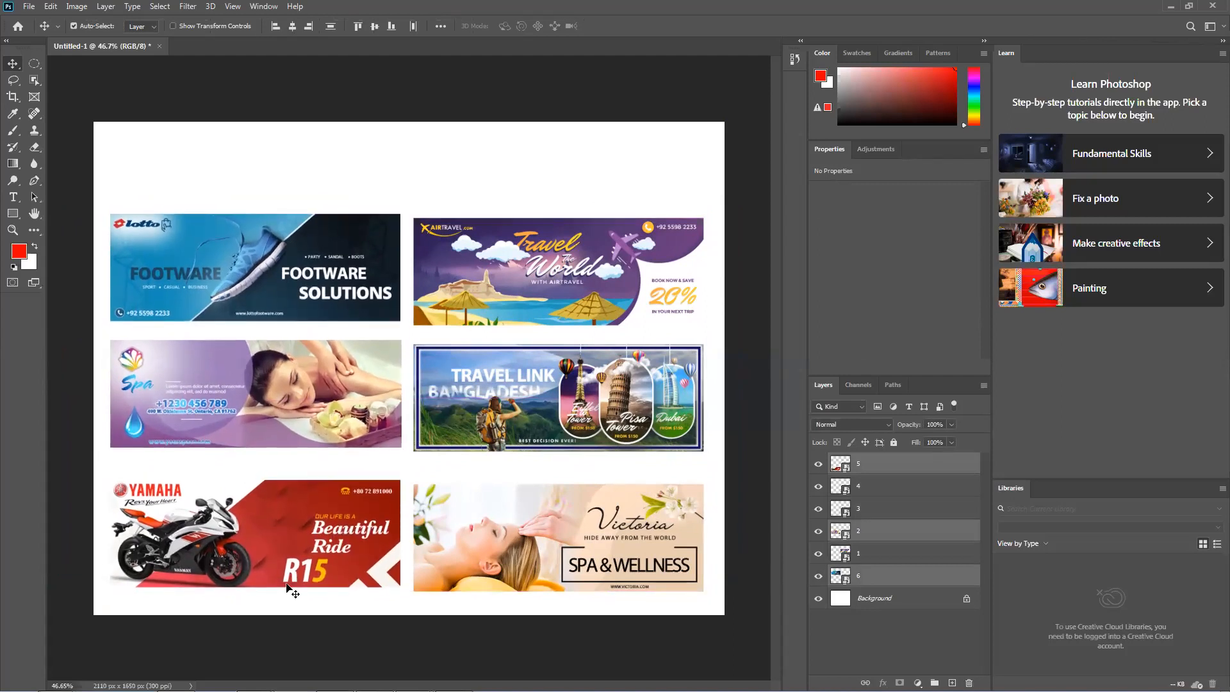
{"action": "key", "text": "Down"}
{"action": "key", "text": "Down"}
{"action": "key", "text": "Left"}
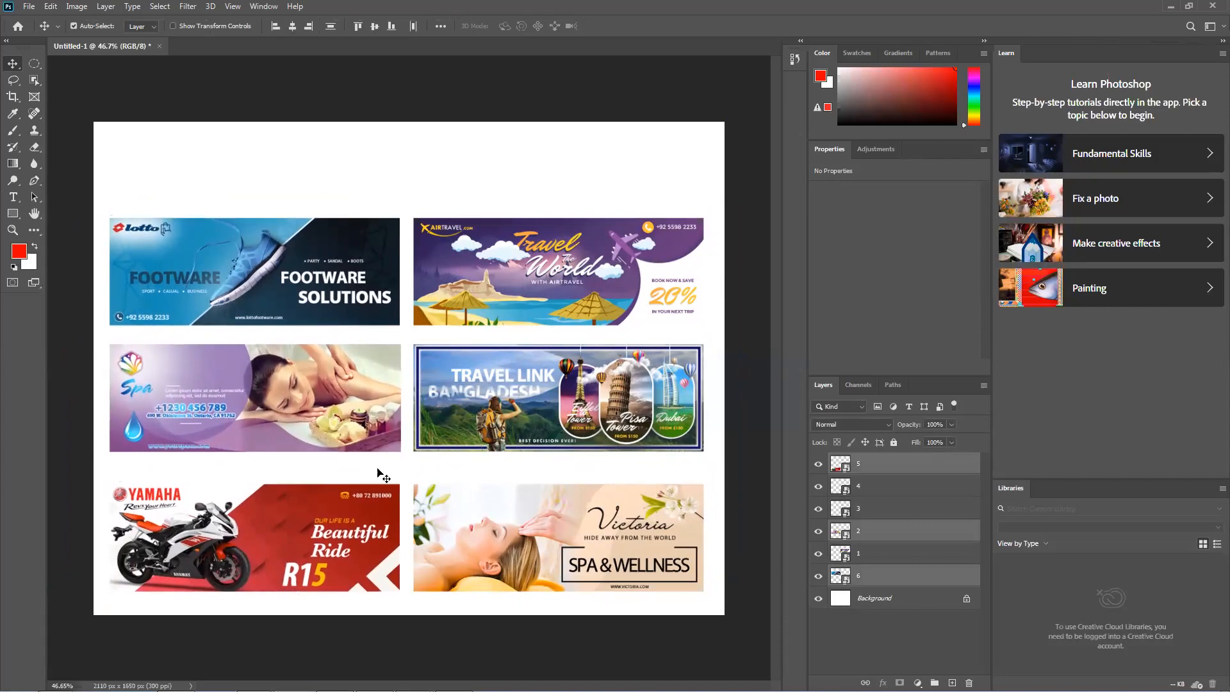
Nudge the three right-column banners about 10 px to the right to widen the gap between the columns.
{"action": "left_click_drag", "start_coordinate": [548, 164], "coordinate": [663, 563]}
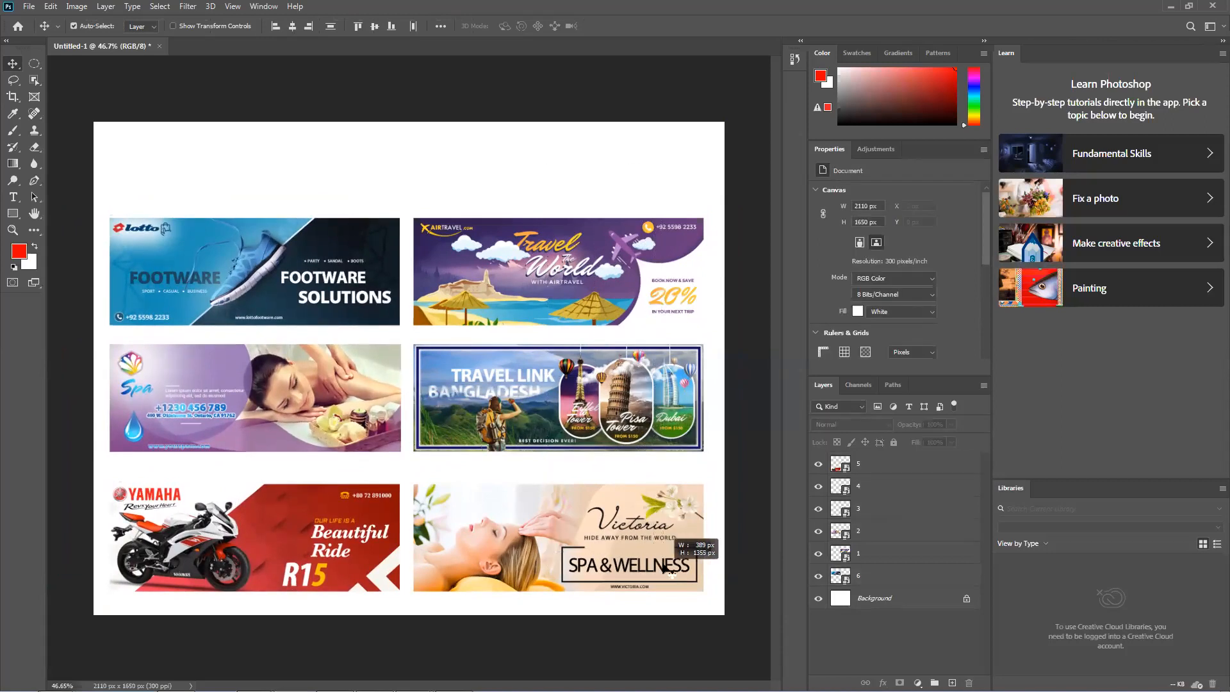
{"action": "key", "text": "Right"}
{"action": "key", "text": "Right"}
{"action": "key", "text": "Right"}
{"action": "key", "text": "Right"}
{"action": "key", "text": "Right"}
{"action": "key", "text": "Right"}
{"action": "key", "text": "Right"}
{"action": "key", "text": "Right"}
{"action": "key", "text": "Right"}
{"action": "key", "text": "Right"}
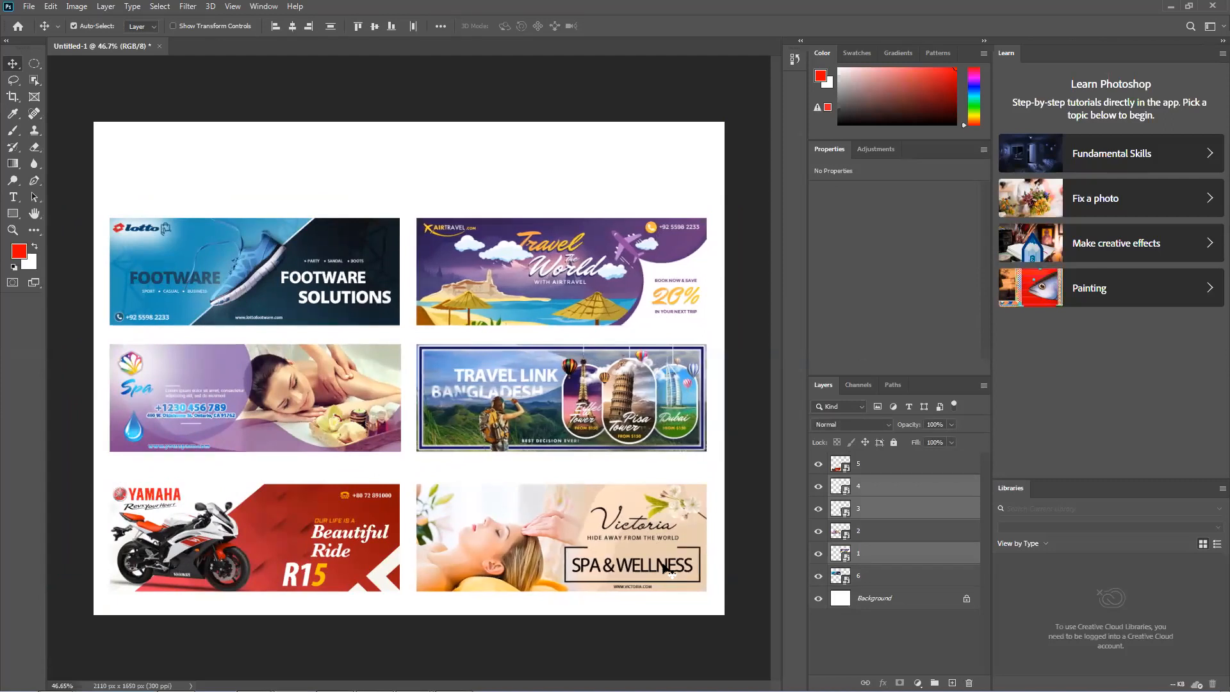
Align the two banners in each of the three rows by their vertical centres.
{"action": "left_click_drag", "start_coordinate": [314, 175], "coordinate": [487, 285]}
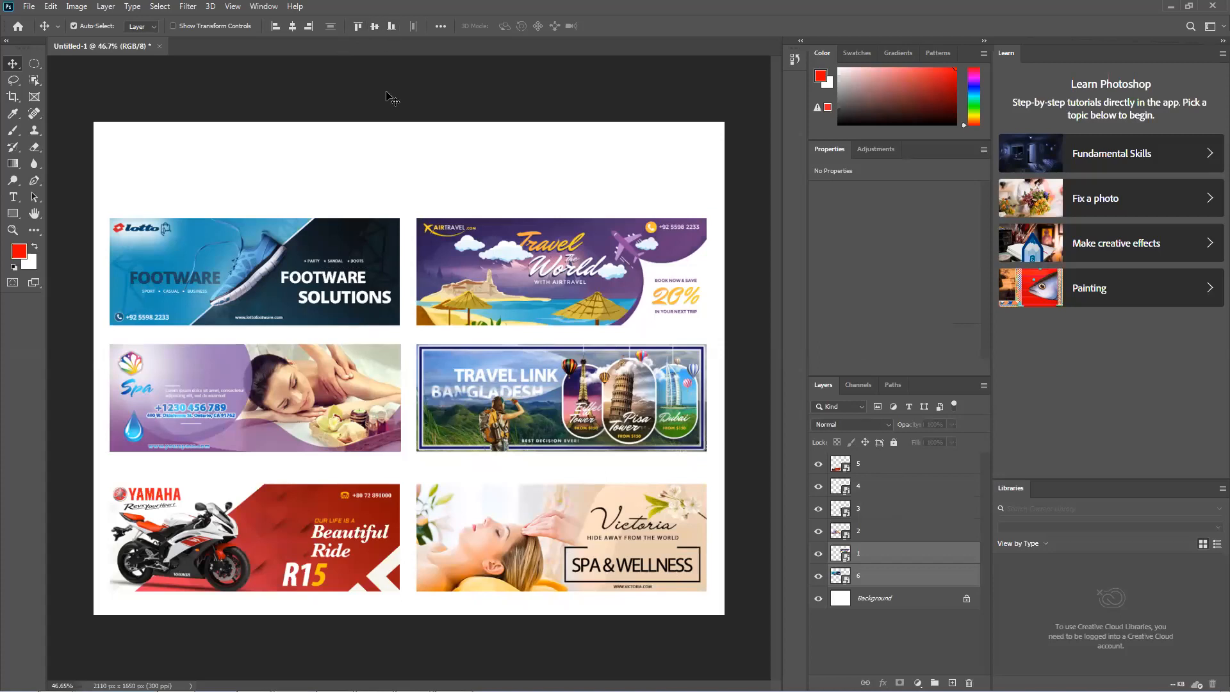
{"action": "left_click", "coordinate": [371, 169]}
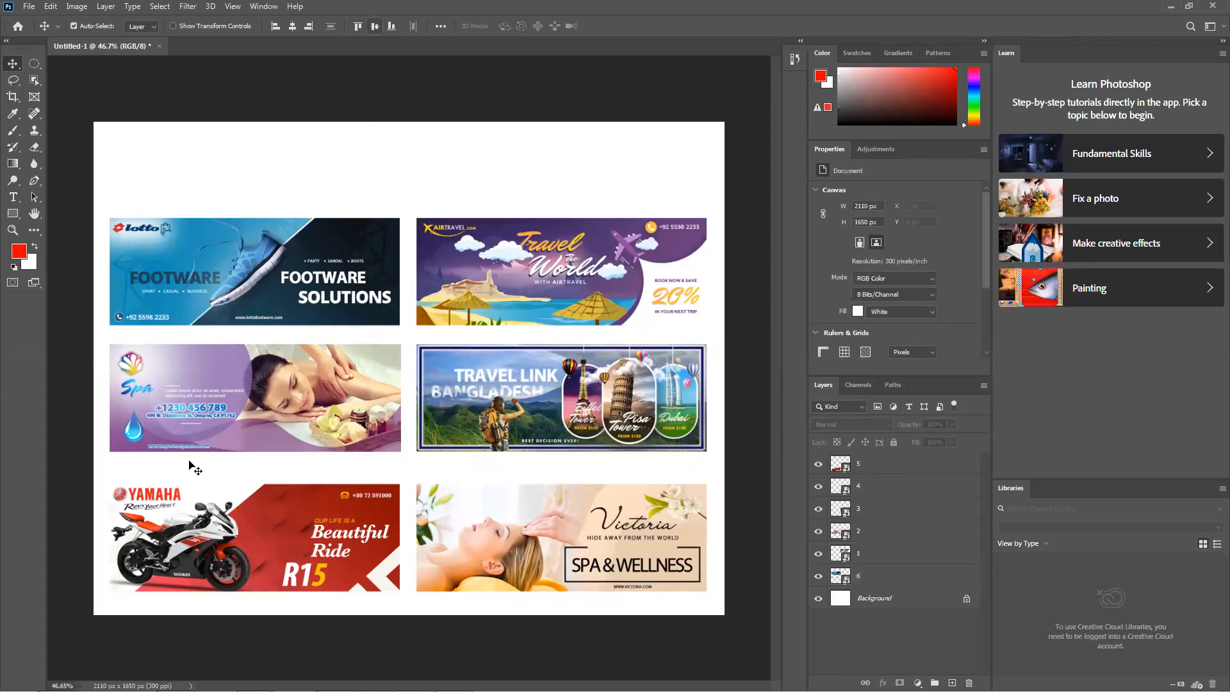
{"action": "left_click_drag", "start_coordinate": [96, 406], "coordinate": [487, 410]}
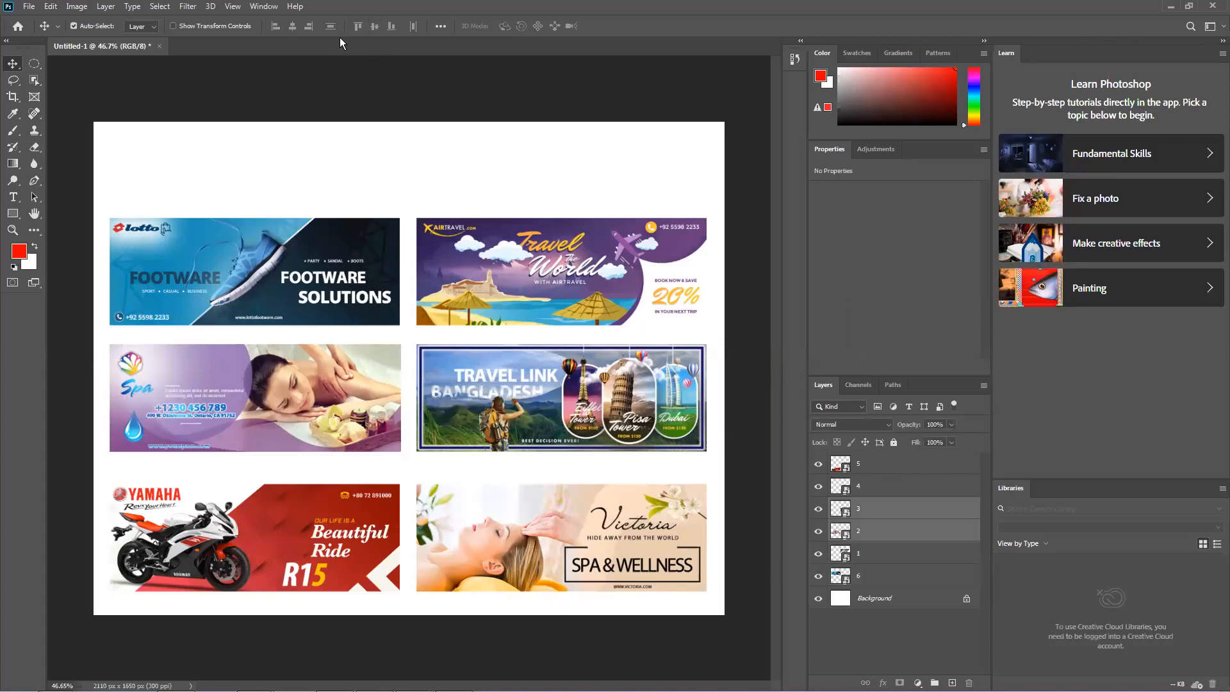
{"action": "left_click_drag", "start_coordinate": [102, 580], "coordinate": [416, 569]}
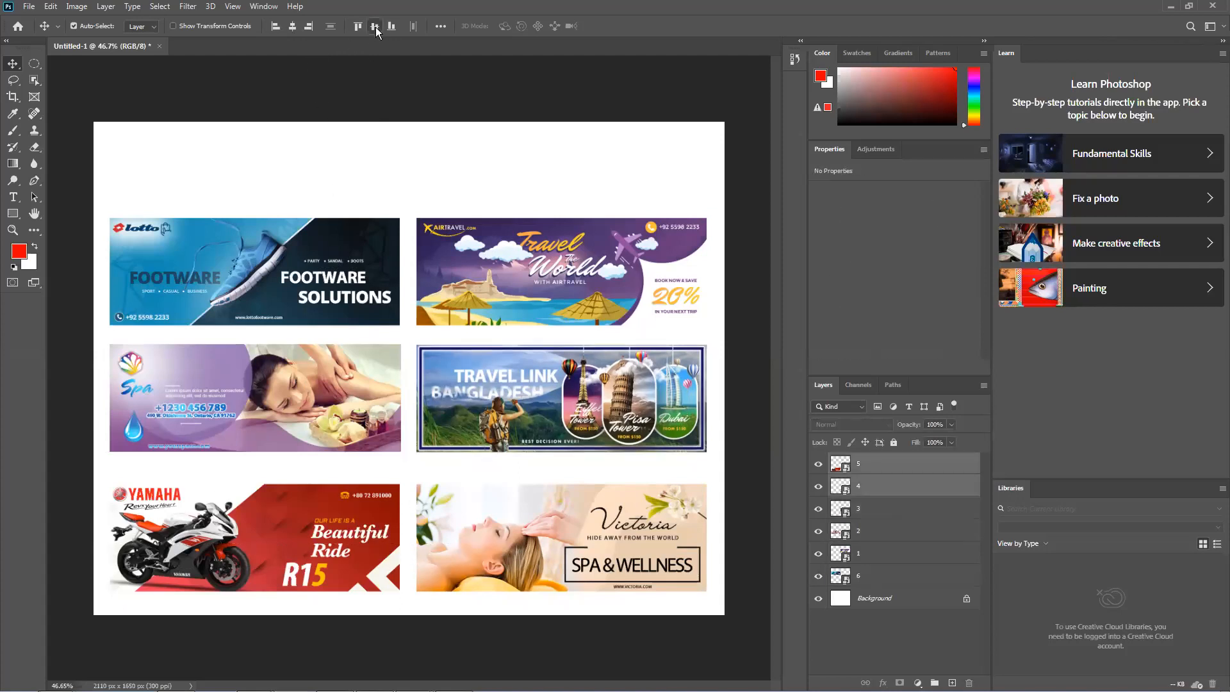
{"action": "left_click", "coordinate": [423, 156]}
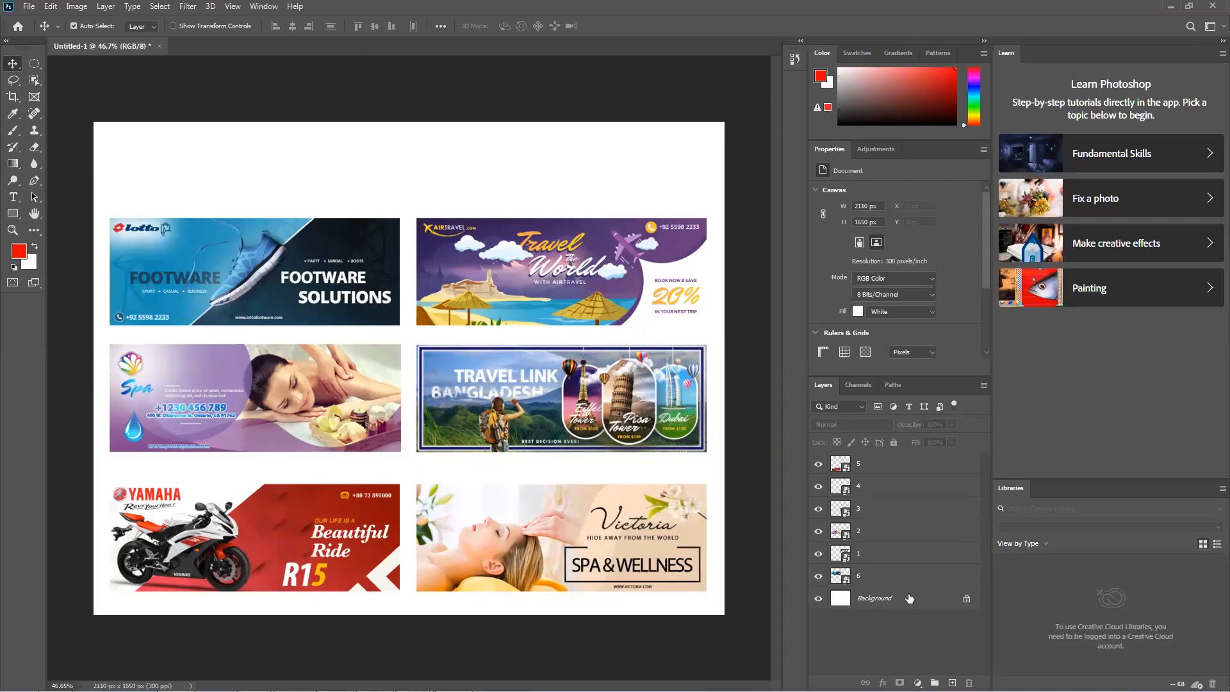
Add a new empty layer and place it below all the banner layers, directly above the Background.
{"action": "left_click", "coordinate": [920, 578]}
{"action": "left_click", "coordinate": [953, 683]}
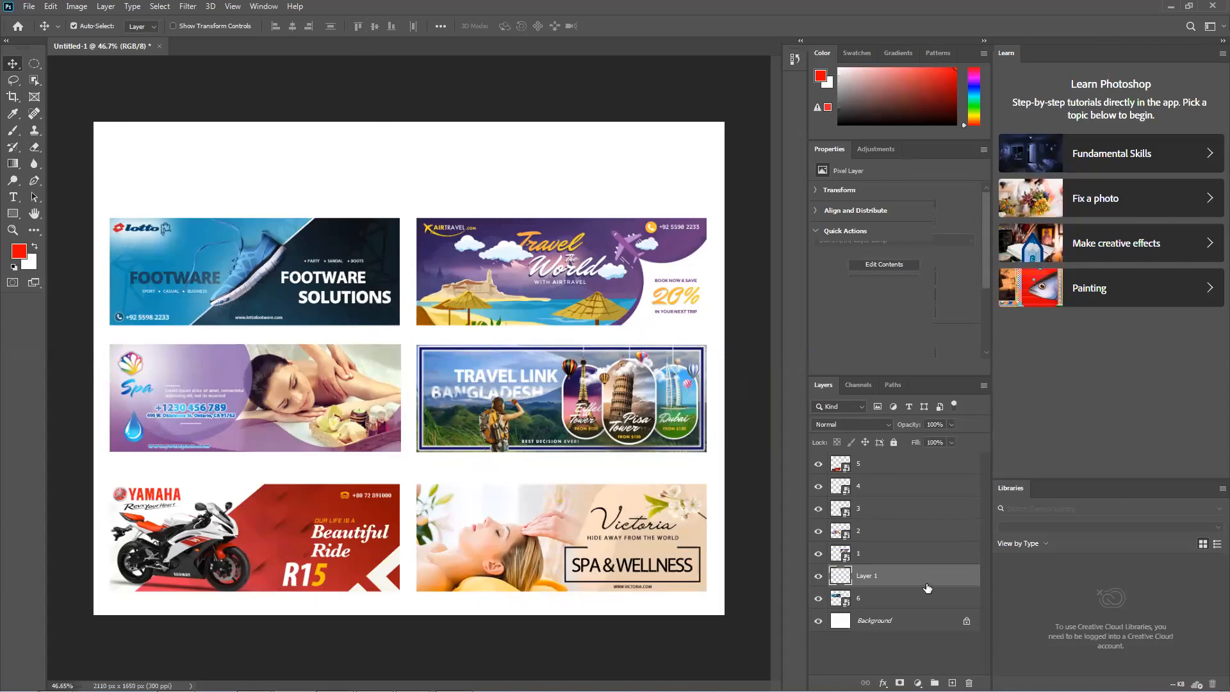
{"action": "left_click_drag", "start_coordinate": [916, 577], "coordinate": [914, 607]}
Nudge the Yamaha and Victoria banners up together to narrow the gap below the middle row.
{"action": "left_click_drag", "start_coordinate": [102, 165], "coordinate": [637, 612]}
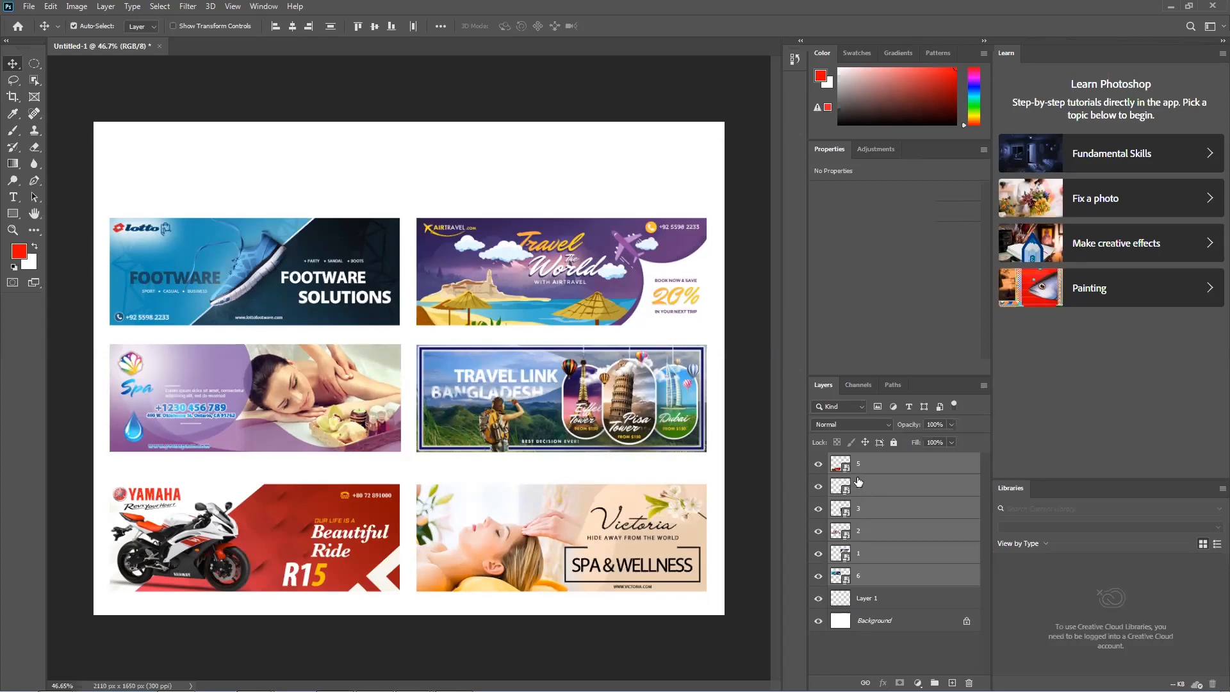
{"action": "left_click", "coordinate": [354, 607]}
{"action": "left_click_drag", "start_coordinate": [316, 612], "coordinate": [506, 548]}
{"action": "key", "text": "Up"}
{"action": "key", "text": "Up"}
{"action": "key", "text": "Up"}
{"action": "key", "text": "Up"}
{"action": "key", "text": "Up"}
{"action": "key", "text": "Up"}
{"action": "key", "text": "Up"}
{"action": "key", "text": "Up"}
{"action": "key", "text": "Up"}
{"action": "key", "text": "Up"}
{"action": "key", "text": "Up"}
{"action": "key", "text": "Up"}
{"action": "key", "text": "Up"}
{"action": "key", "text": "Up"}
{"action": "key", "text": "Up"}
{"action": "key", "text": "Up"}
{"action": "key", "text": "Up"}
{"action": "key", "text": "Up"}
{"action": "key", "text": "Up"}
{"action": "key", "text": "Up"}
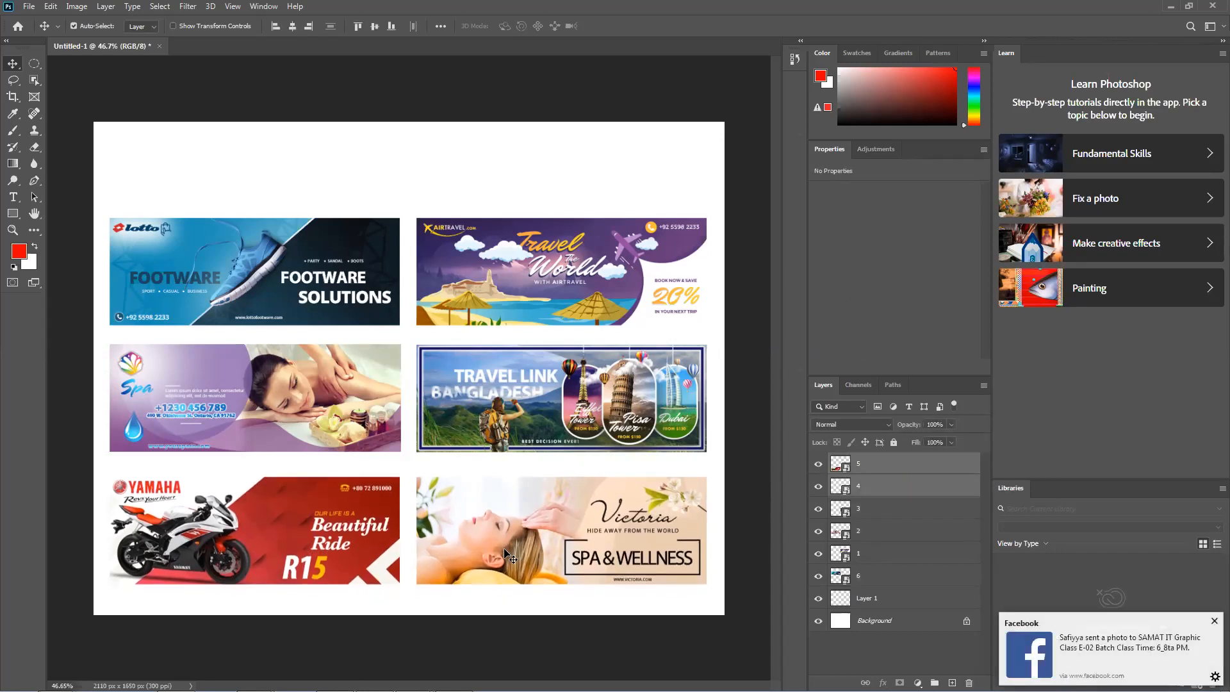
Nudge all six banners down together to leave more free space above them for a heading.
{"action": "left_click_drag", "start_coordinate": [690, 645], "coordinate": [153, 308]}
{"action": "key", "text": "Down"}
{"action": "key", "text": "Down"}
{"action": "key", "text": "Down"}
{"action": "key", "text": "Down"}
{"action": "key", "text": "Down"}
{"action": "key", "text": "Down"}
{"action": "key", "text": "Down"}
{"action": "key", "text": "Down"}
{"action": "key", "text": "Down"}
{"action": "key", "text": "Down"}
{"action": "key", "text": "Down"}
{"action": "key", "text": "Down"}
{"action": "key", "text": "Down"}
{"action": "key", "text": "Down"}
{"action": "key", "text": "Down"}
{"action": "key", "text": "Down"}
{"action": "key", "text": "Down"}
{"action": "key", "text": "Down"}
{"action": "key", "text": "Down"}
{"action": "key", "text": "Down"}
{"action": "key", "text": "Down"}
{"action": "key", "text": "Down"}
{"action": "key", "text": "Down"}
{"action": "key", "text": "Down"}
{"action": "key", "text": "Down"}
{"action": "key", "text": "Down"}
{"action": "key", "text": "Down"}
{"action": "key", "text": "Down"}
{"action": "key", "text": "Down"}
{"action": "key", "text": "Down"}
{"action": "key", "text": "Down"}
{"action": "key", "text": "Down"}
{"action": "key", "text": "Down"}
{"action": "key", "text": "Down"}
{"action": "key", "text": "Down"}
{"action": "key", "text": "Down"}
{"action": "key", "text": "Down"}
{"action": "key", "text": "Down"}
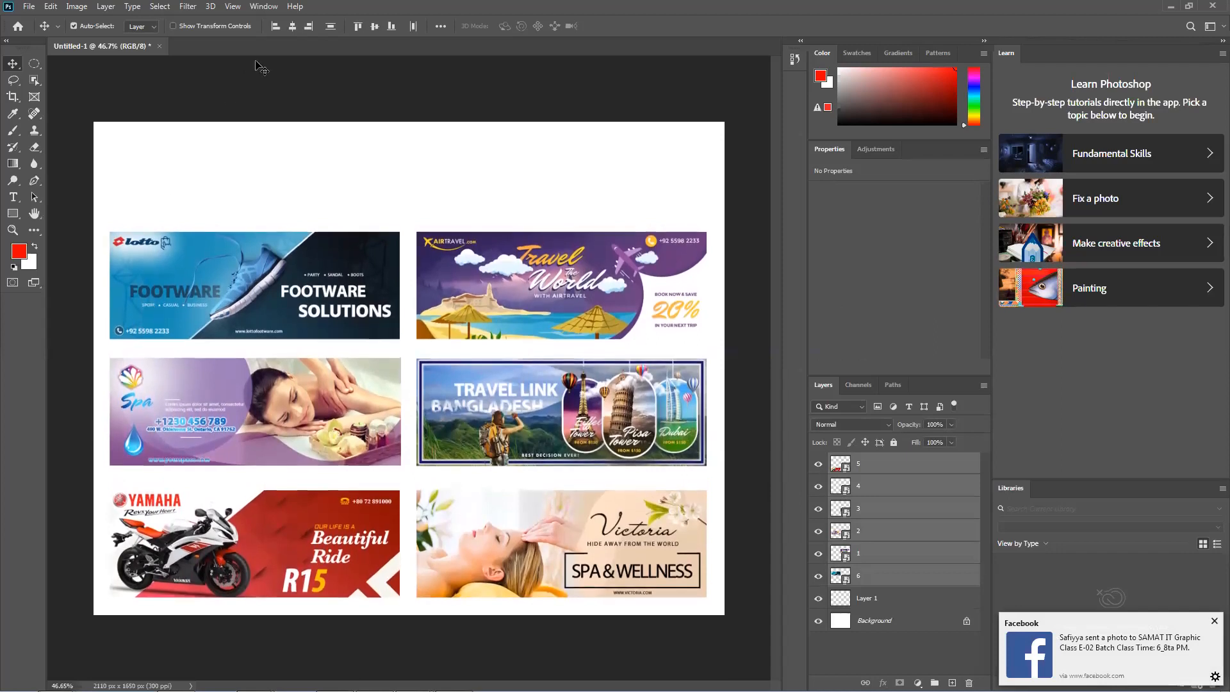
{"action": "left_click", "coordinate": [271, 211]}
Fill Layer 1 with the dark navy sampled from the footwear banner as the cover's background.
{"action": "left_click", "coordinate": [841, 597]}
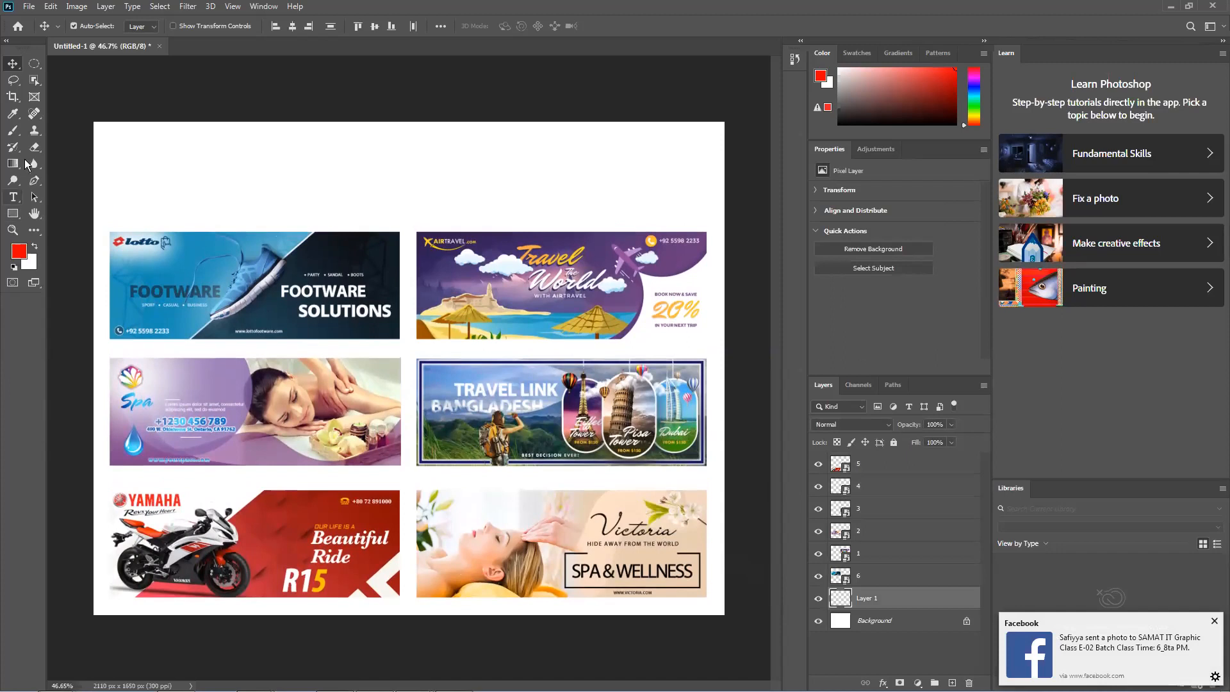
{"action": "left_click", "coordinate": [12, 114]}
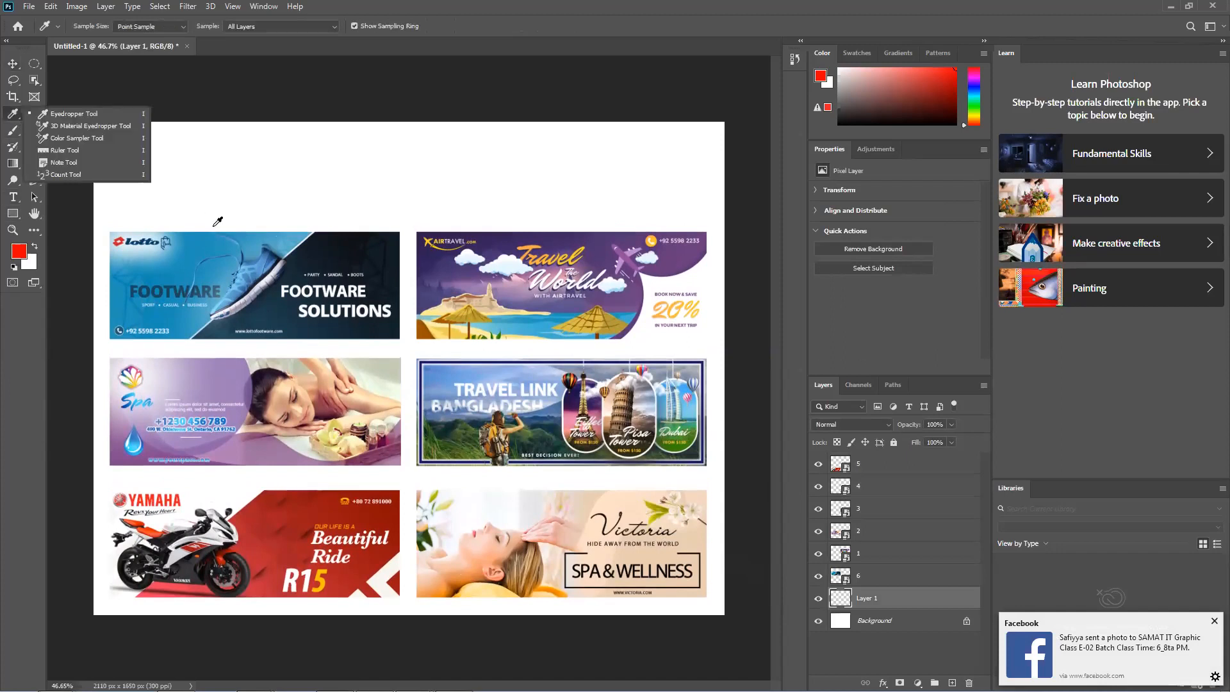
{"action": "left_click", "coordinate": [314, 244]}
{"action": "left_click", "coordinate": [299, 302]}
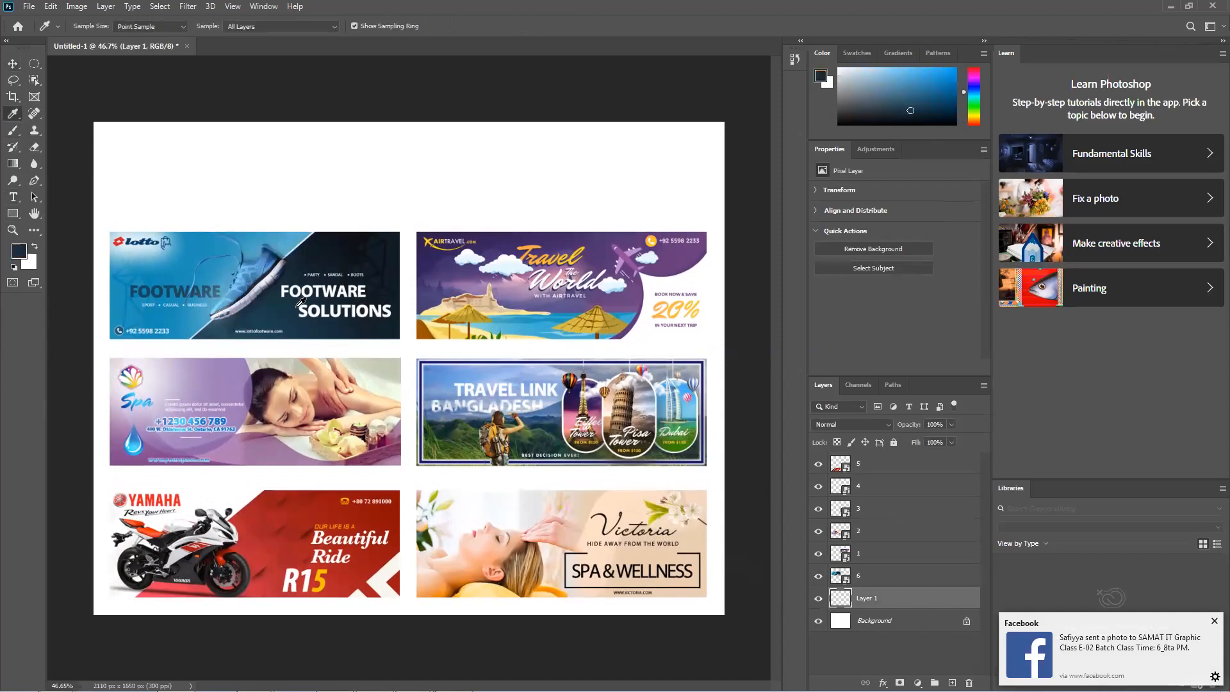
{"action": "key", "text": "alt+BackSpace"}
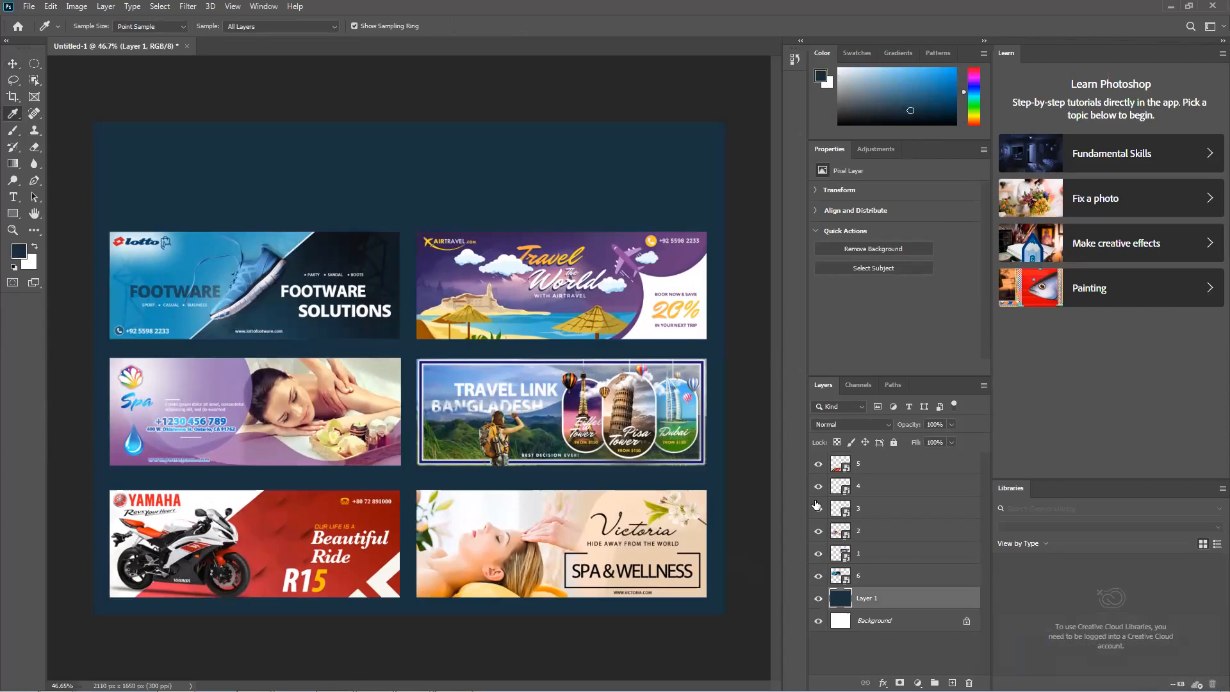
Add a layer above the navy fill and dab a soft 2300 px glow at the canvas centre in the footwear banner's lighter blue.
{"action": "left_click", "coordinate": [952, 682]}
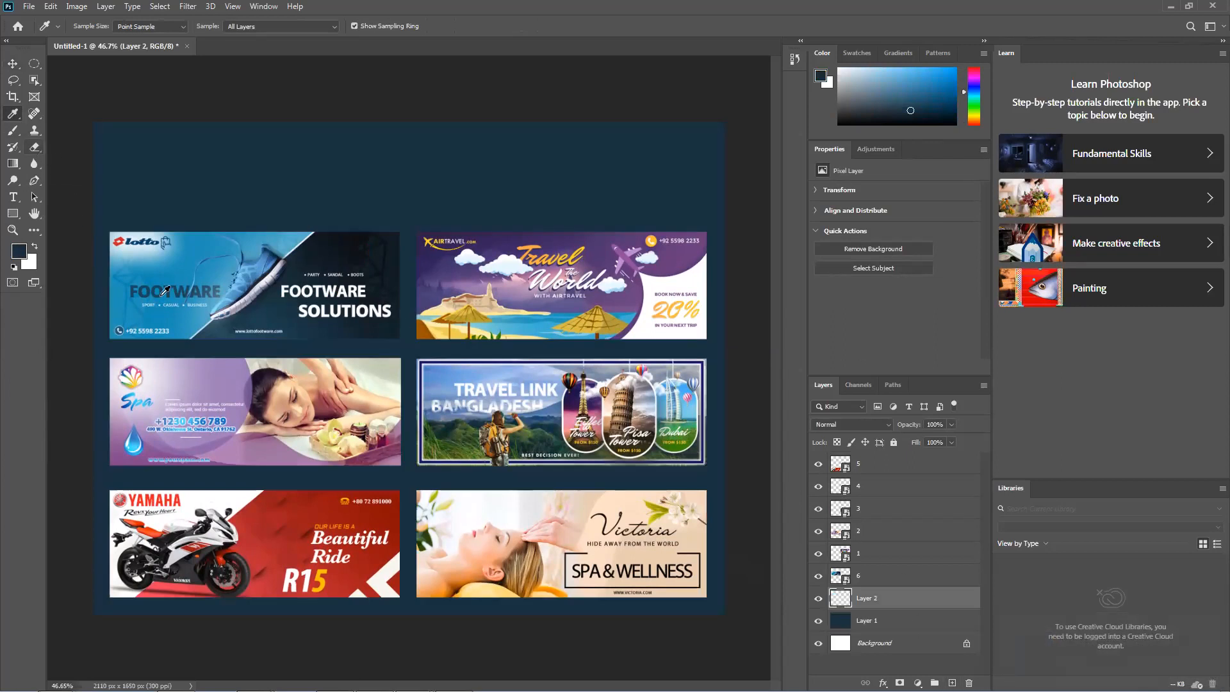
{"action": "left_click", "coordinate": [183, 258]}
{"action": "left_click", "coordinate": [13, 131]}
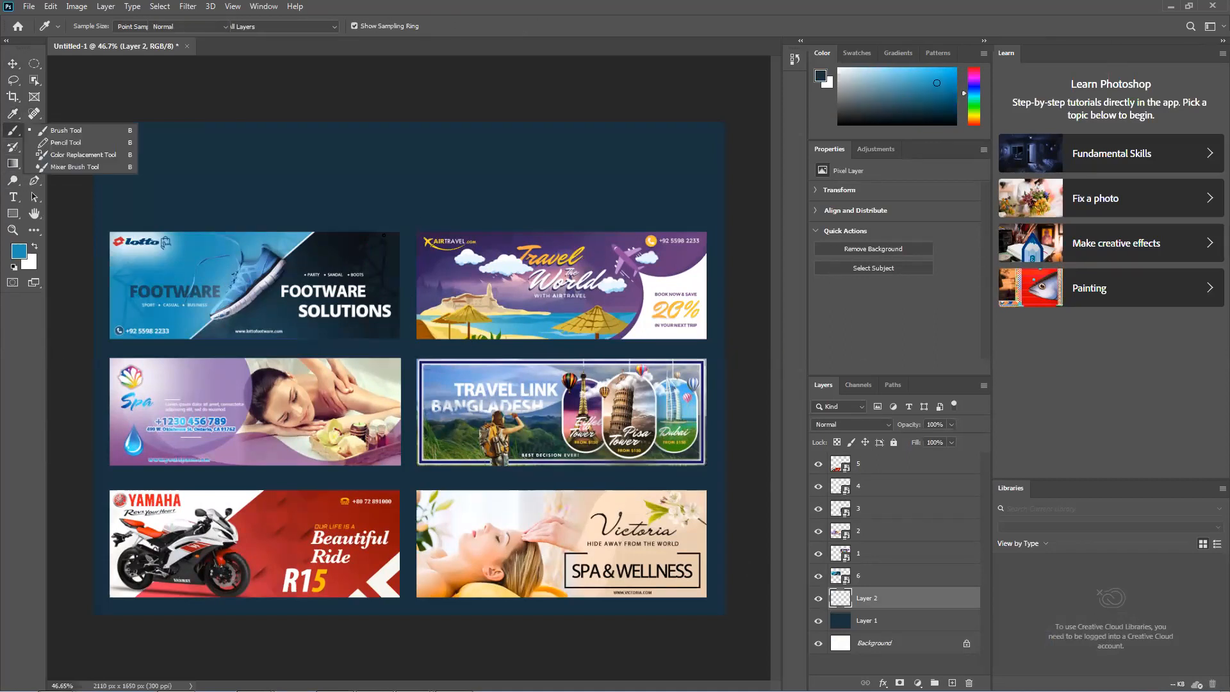
{"action": "left_click", "coordinate": [594, 38]}
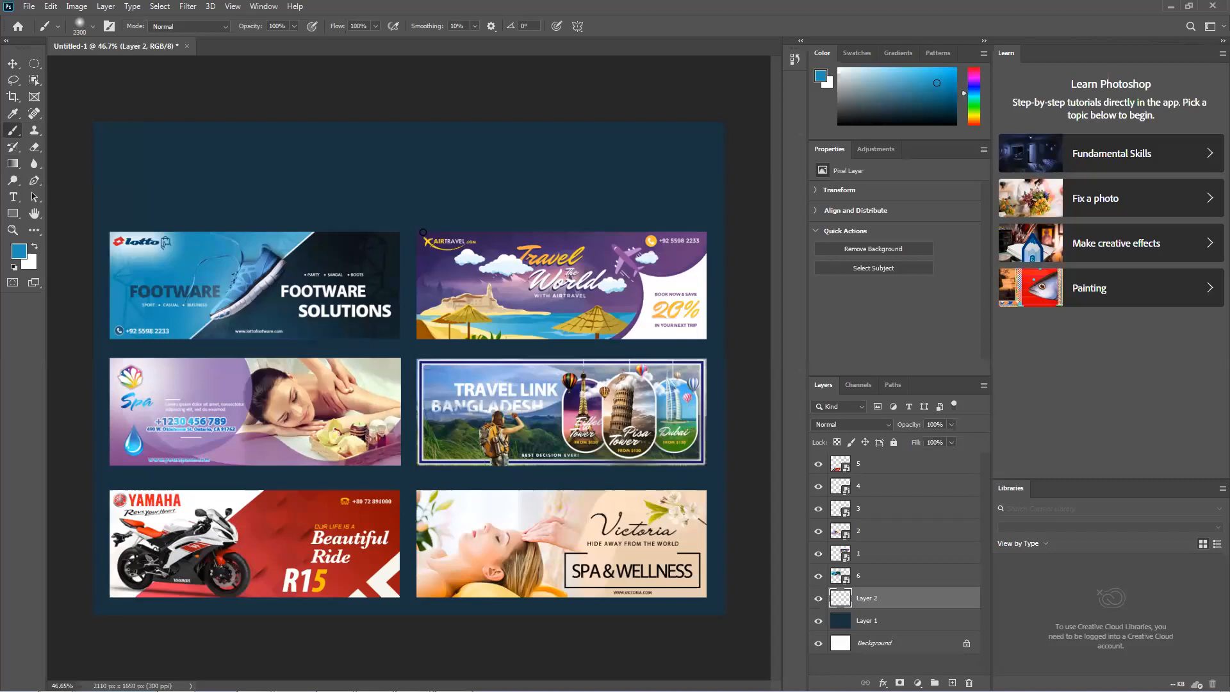
{"action": "key", "text": "bracketright"}
{"action": "left_click", "coordinate": [425, 362]}
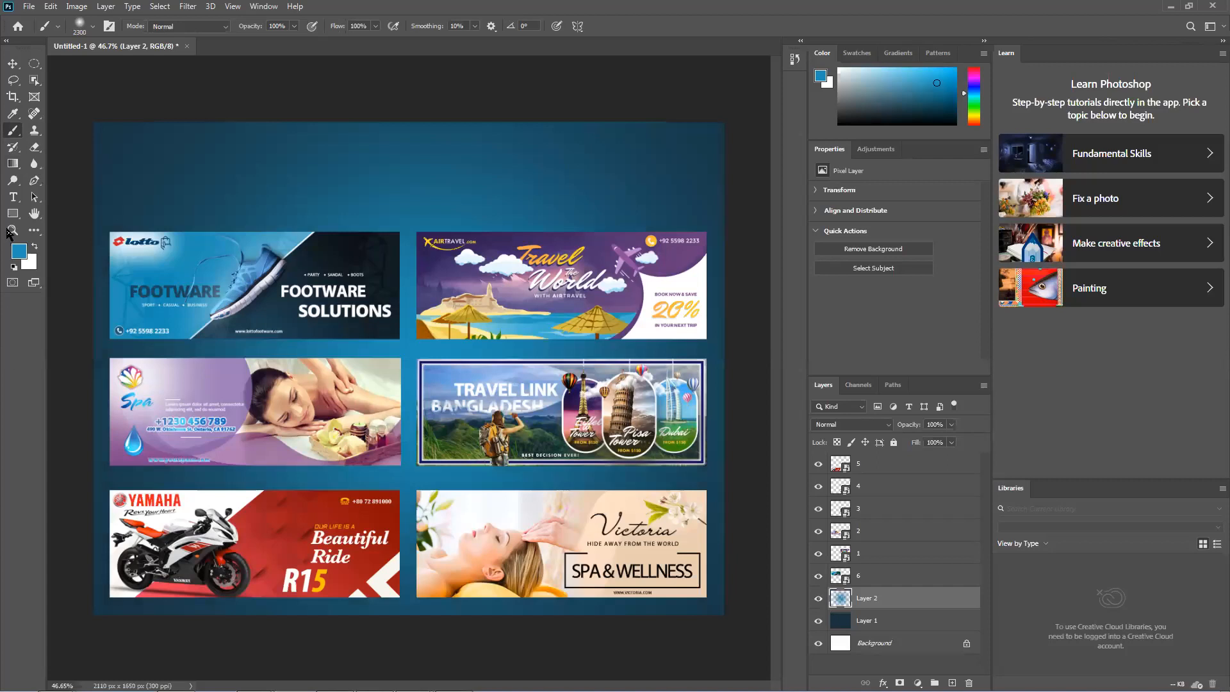
{"action": "left_click", "coordinate": [13, 64]}
{"action": "left_click", "coordinate": [425, 90]}
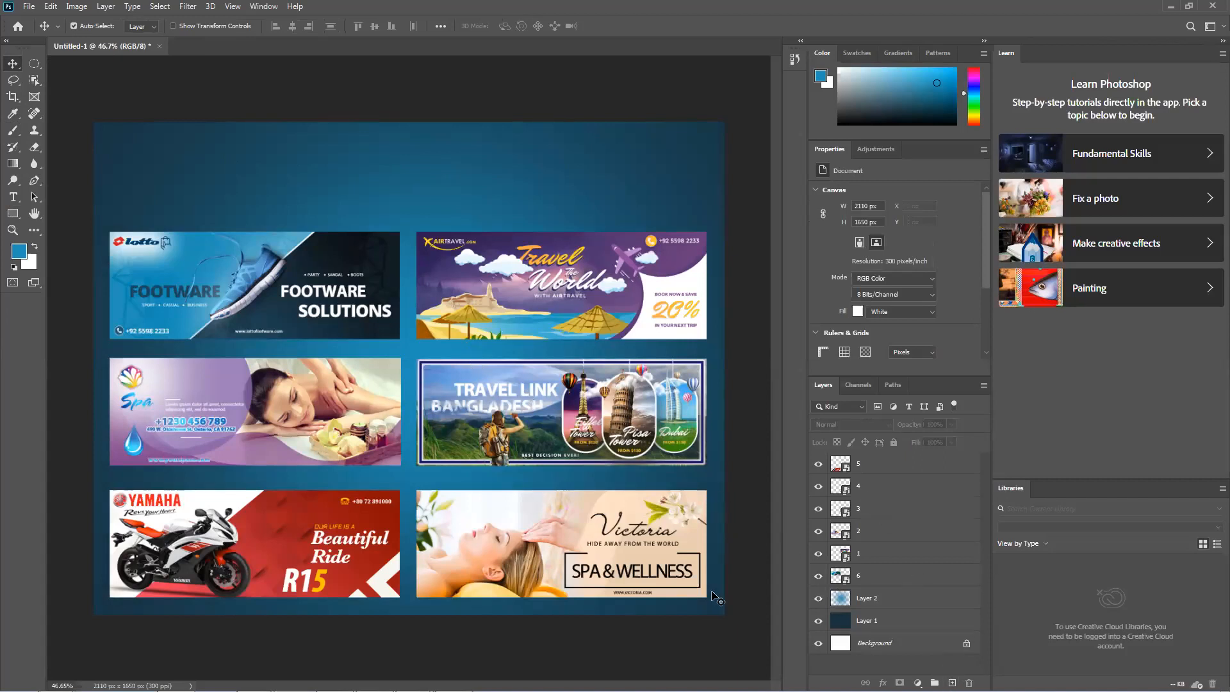
Nudge the Victoria and Yamaha banners up together to even out the spacing between the rows.
{"action": "left_click", "coordinate": [436, 570]}
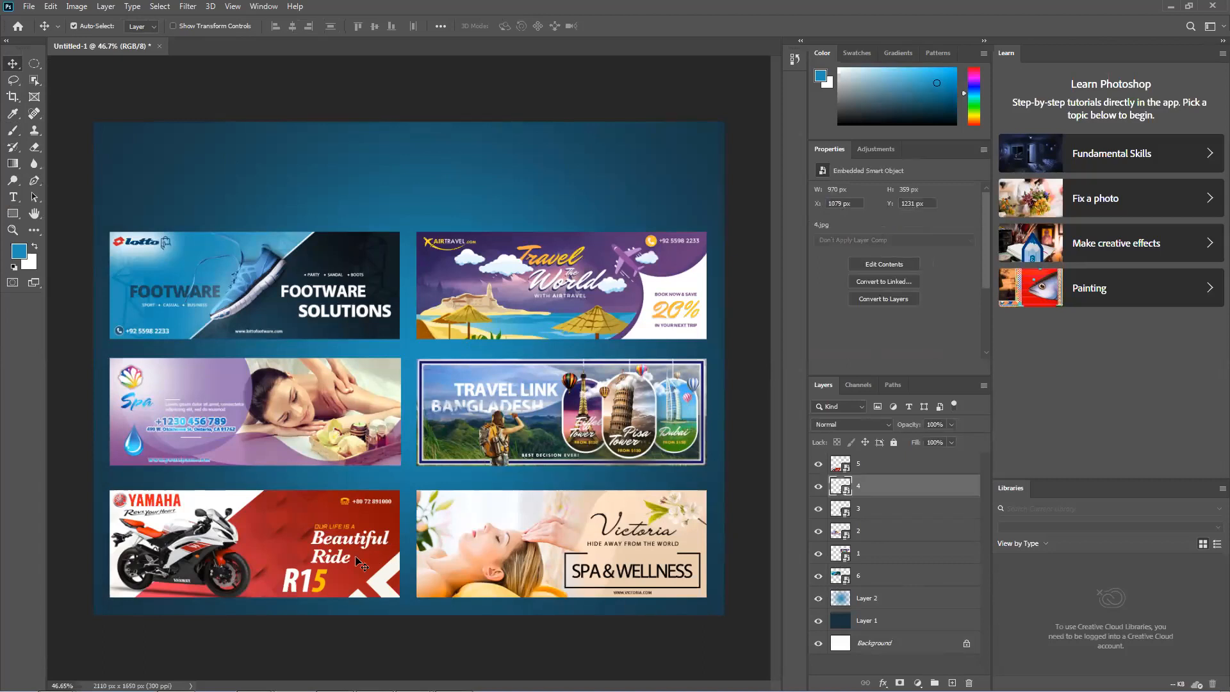
{"action": "left_click", "coordinate": [362, 565], "text": "shift"}
{"action": "key", "text": "Up"}
{"action": "key", "text": "Up"}
{"action": "key", "text": "Up"}
{"action": "key", "text": "Up"}
{"action": "key", "text": "Up"}
{"action": "key", "text": "Up"}
{"action": "key", "text": "Up"}
{"action": "key", "text": "Up"}
{"action": "key", "text": "Up"}
{"action": "key", "text": "Up"}
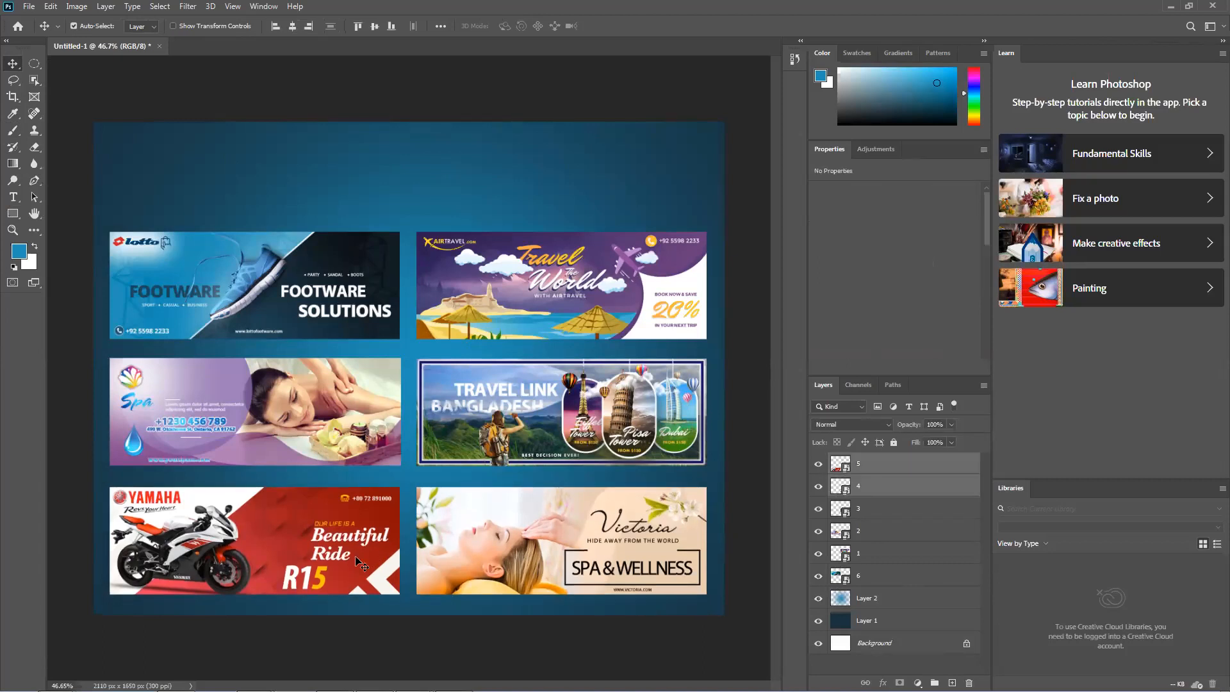
{"action": "key", "text": "Up"}
{"action": "key", "text": "Up"}
{"action": "key", "text": "Up"}
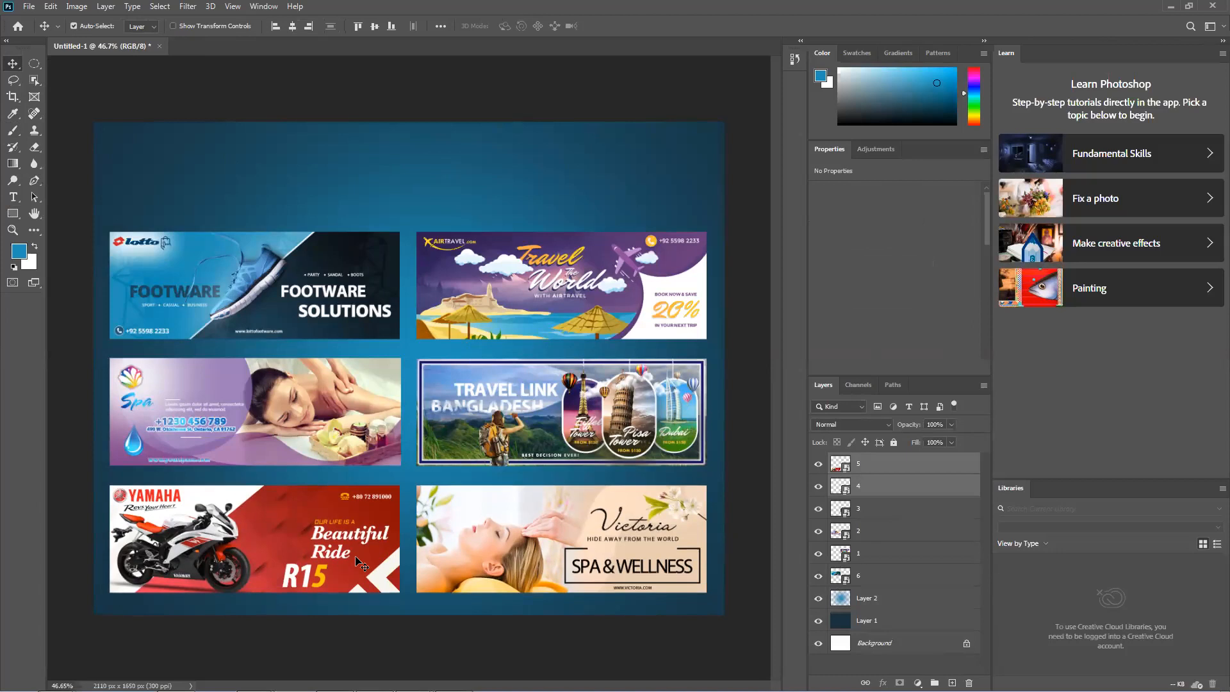
{"action": "key", "text": "Up"}
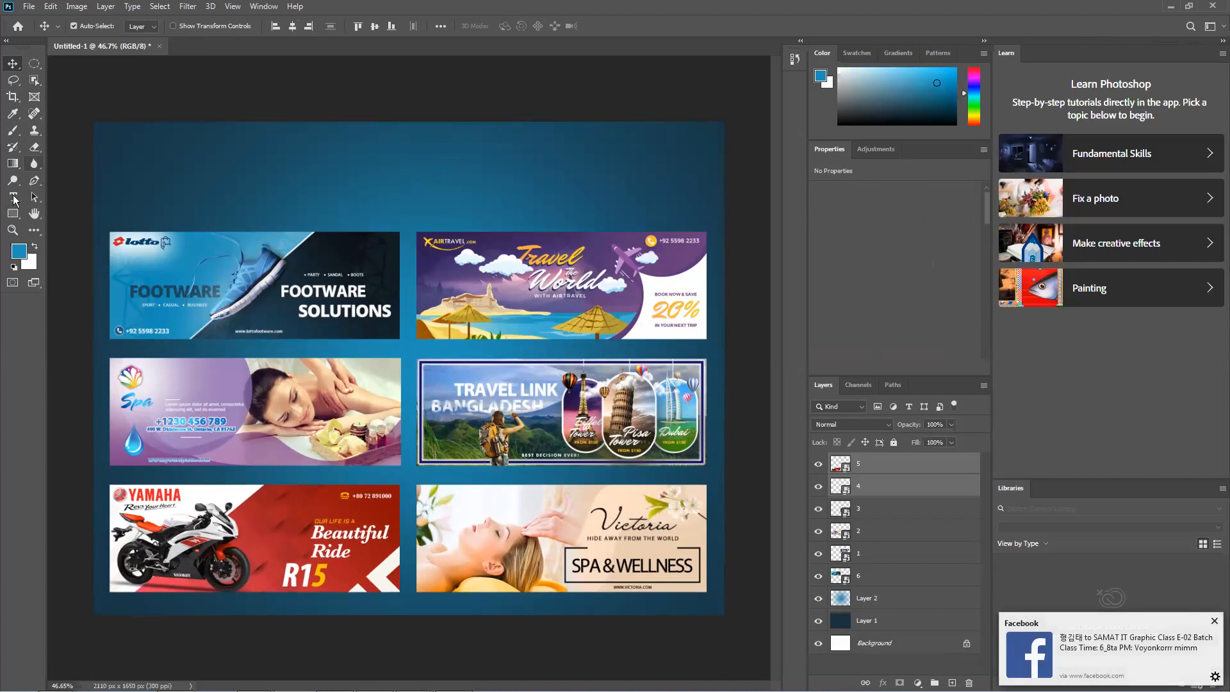
Add a text layer reading "Social Media Banner" in the free space above the banners.
{"action": "left_click", "coordinate": [13, 198]}
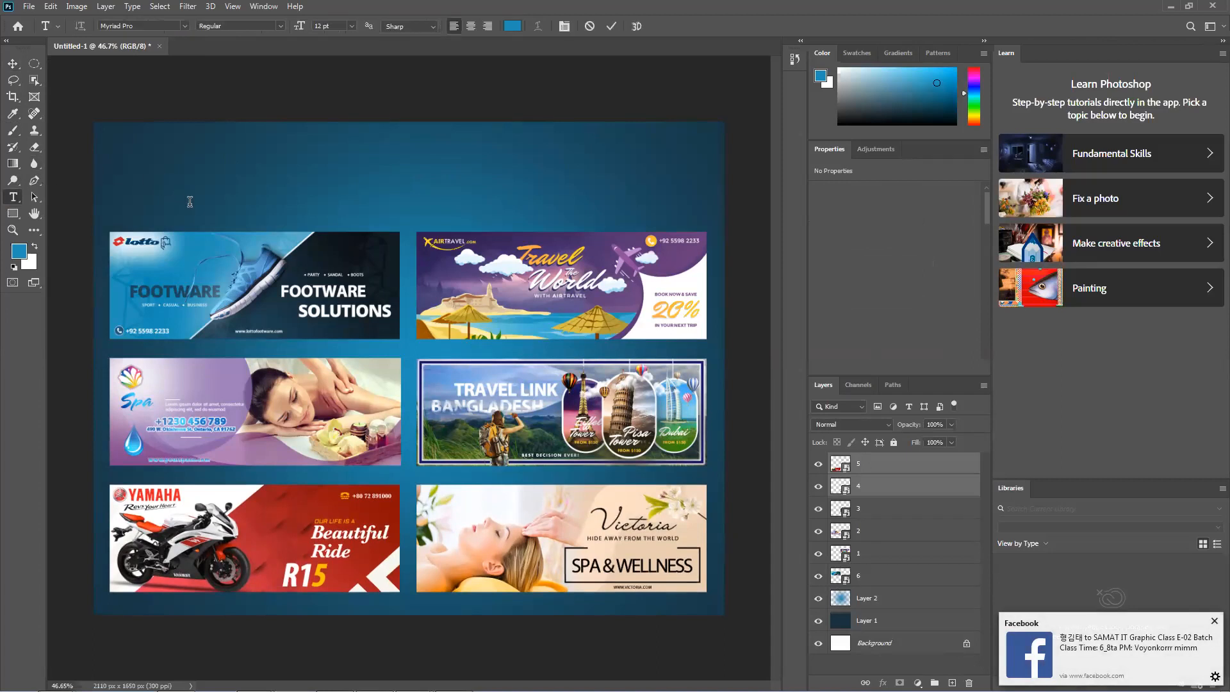
{"action": "left_click", "coordinate": [170, 190]}
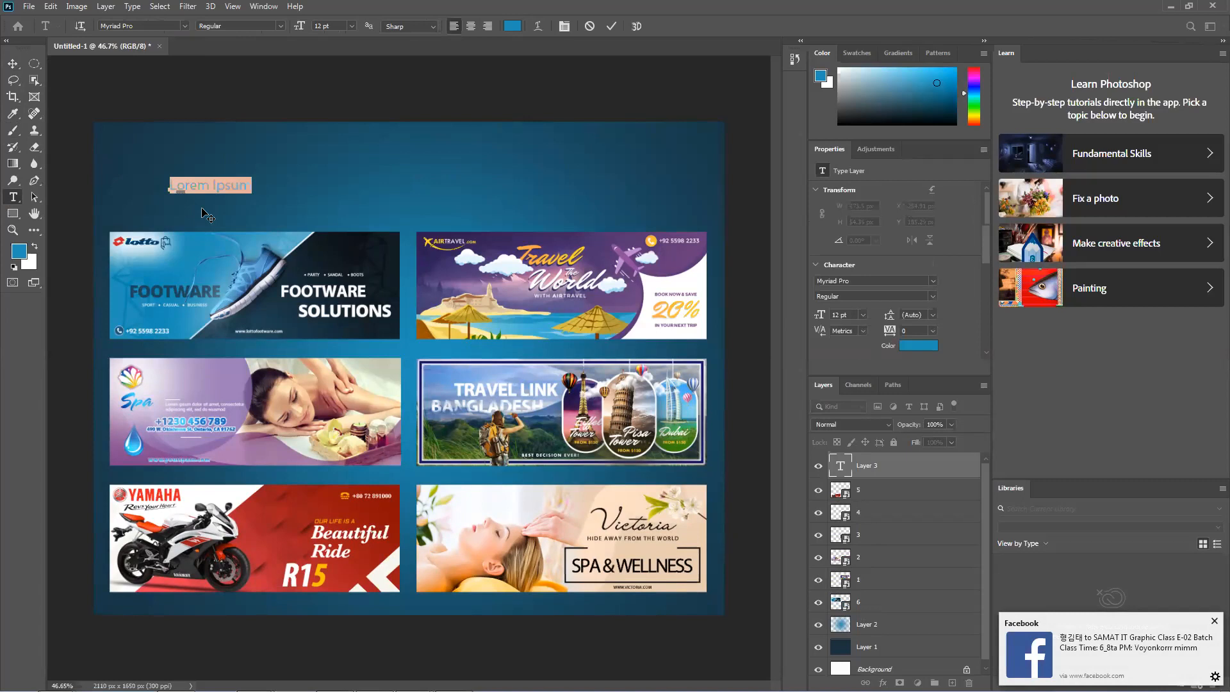
{"action": "type", "text": "Socia"}
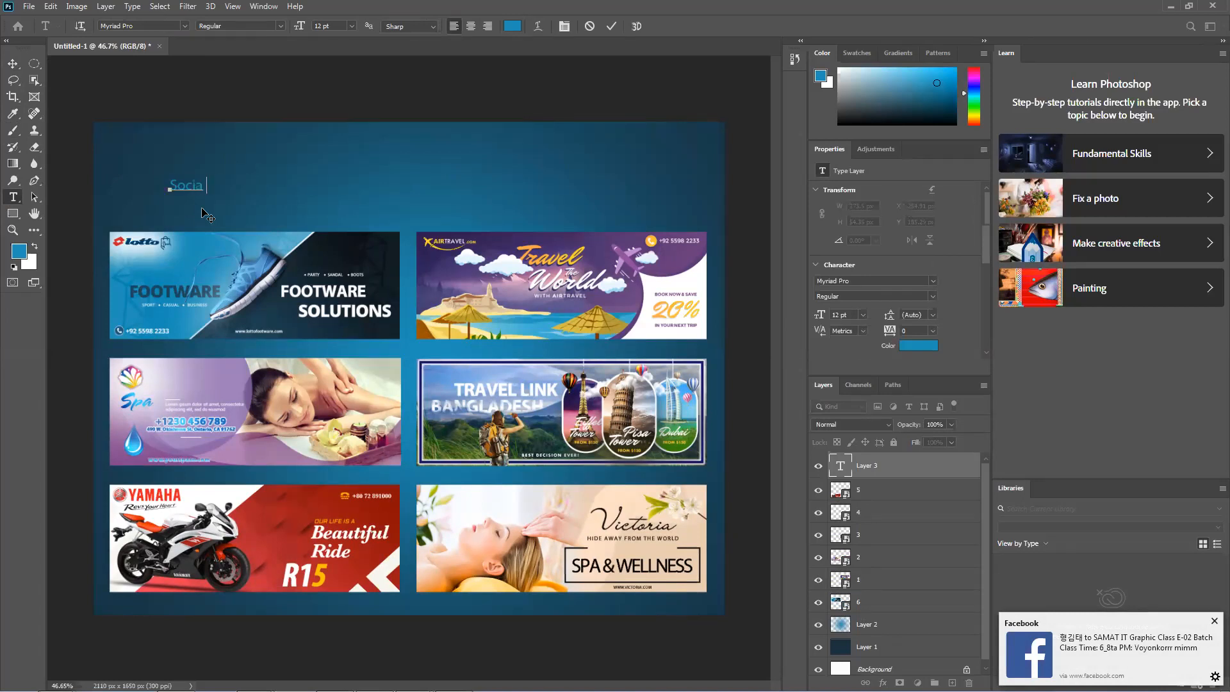
{"action": "type", "text": "l Media A"}
{"action": "key", "text": "Left"}
{"action": "type", "text": "B"}
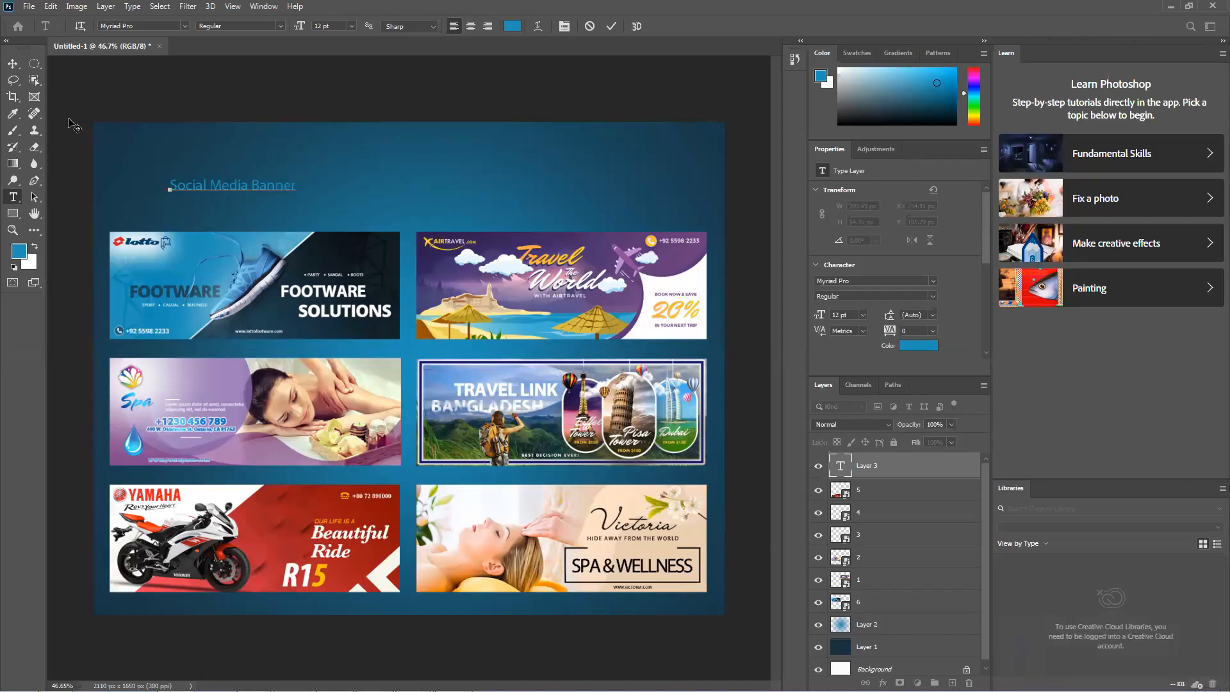
Select the whole heading text and apply faux bold to it.
{"action": "key", "text": "ctrl+a"}
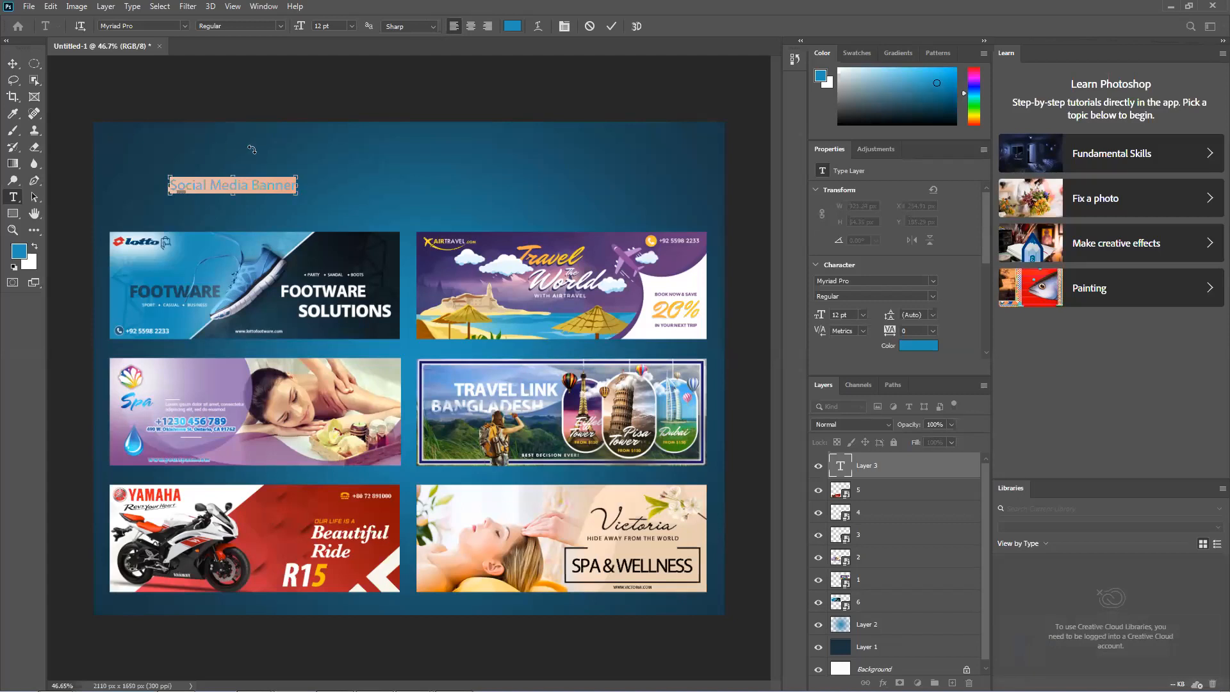
{"action": "key", "text": "ctrl+t"}
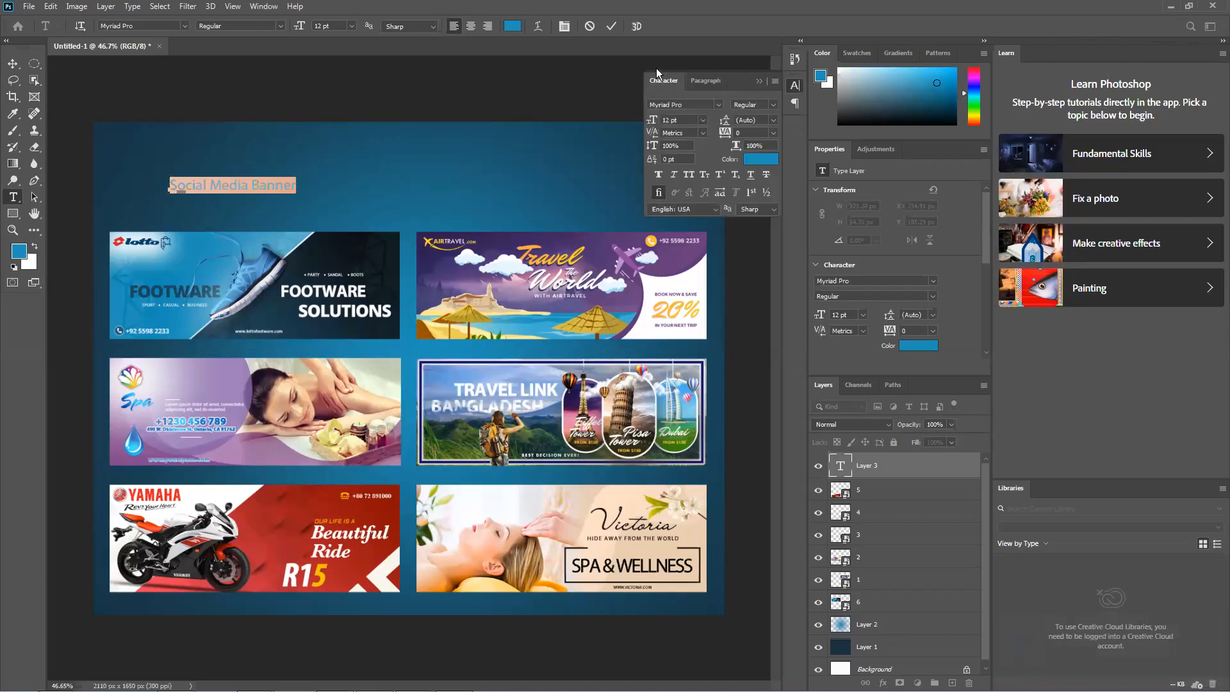
{"action": "left_click_drag", "start_coordinate": [663, 80], "coordinate": [500, 152]}
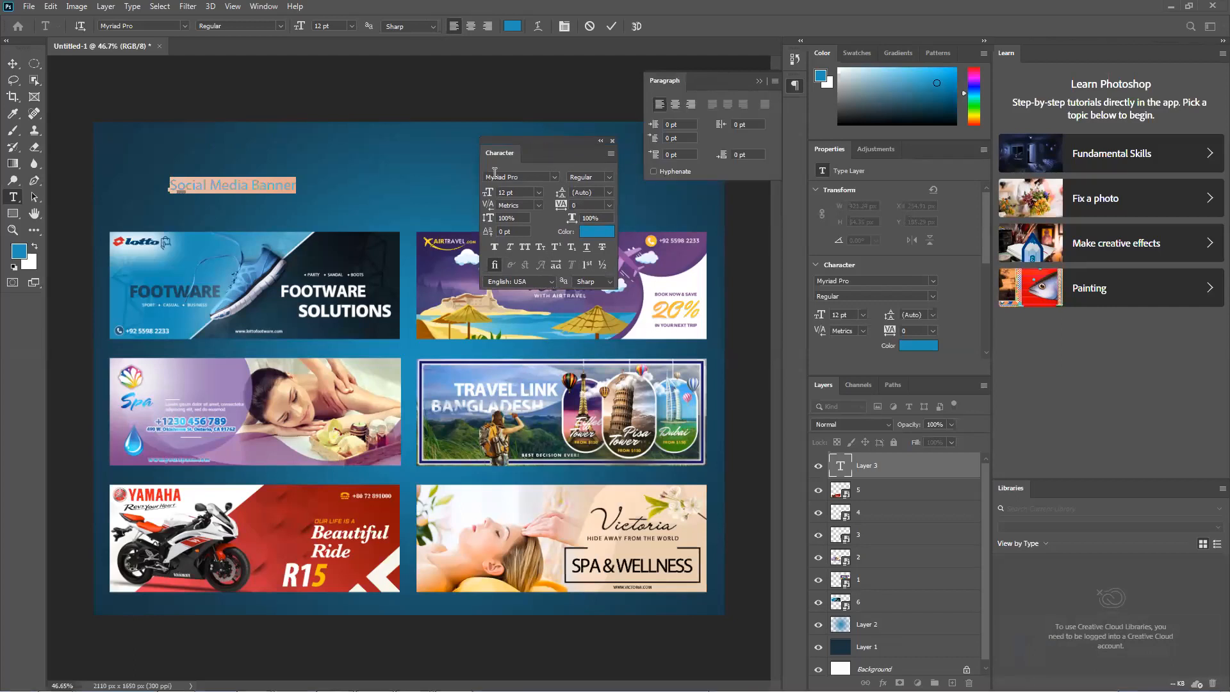
{"action": "left_click_drag", "start_coordinate": [538, 143], "coordinate": [557, 178]}
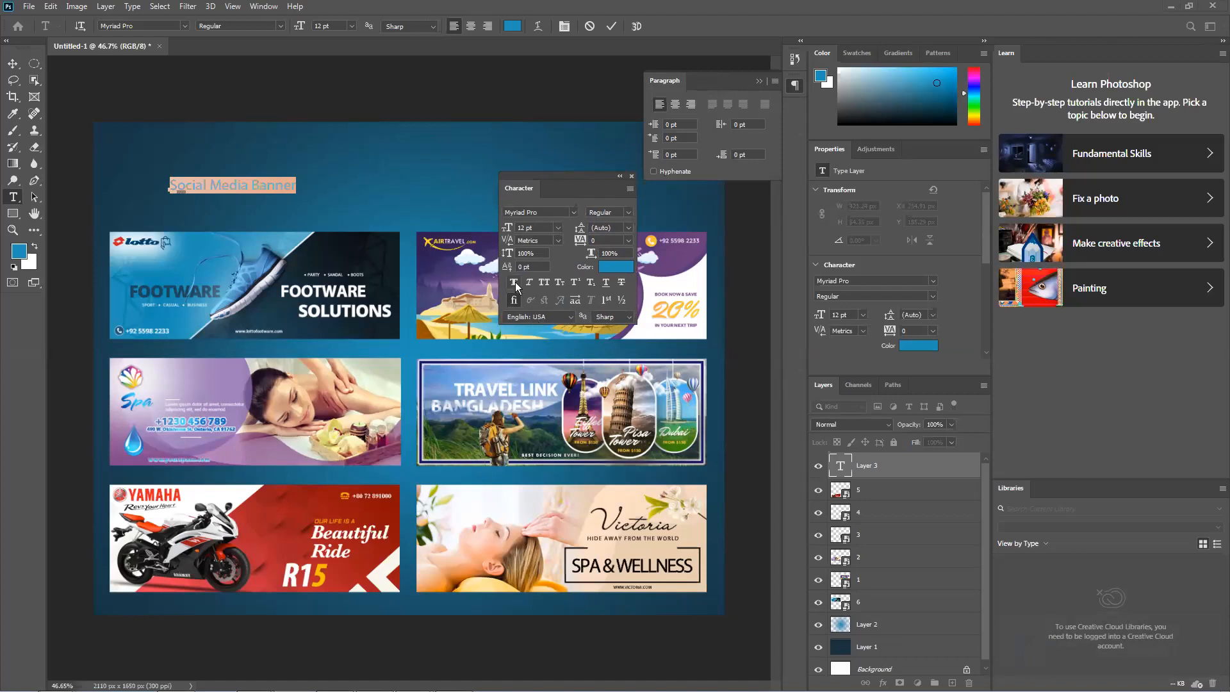
{"action": "left_click", "coordinate": [543, 212]}
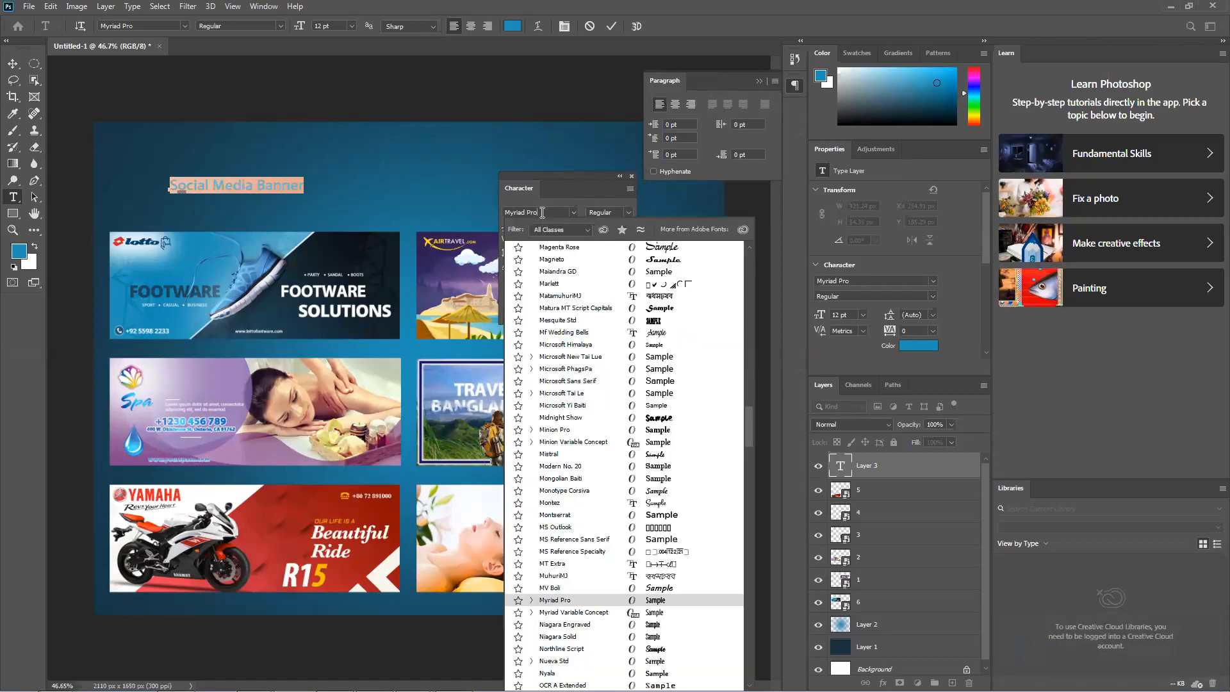
{"action": "left_click", "coordinate": [542, 212]}
{"action": "key", "text": "Down"}
{"action": "key", "text": "Down"}
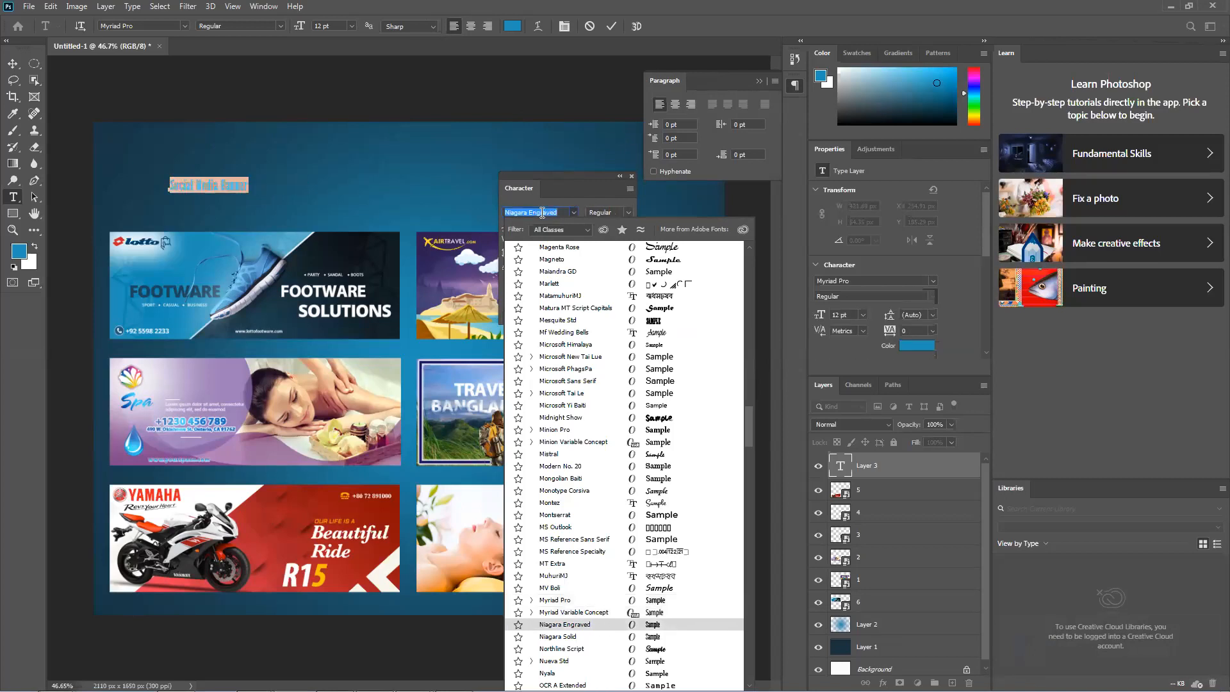
{"action": "key", "text": "Down"}
{"action": "key", "text": "Down"}
{"action": "key", "text": "Down"}
{"action": "key", "text": "Down"}
{"action": "key", "text": "Down"}
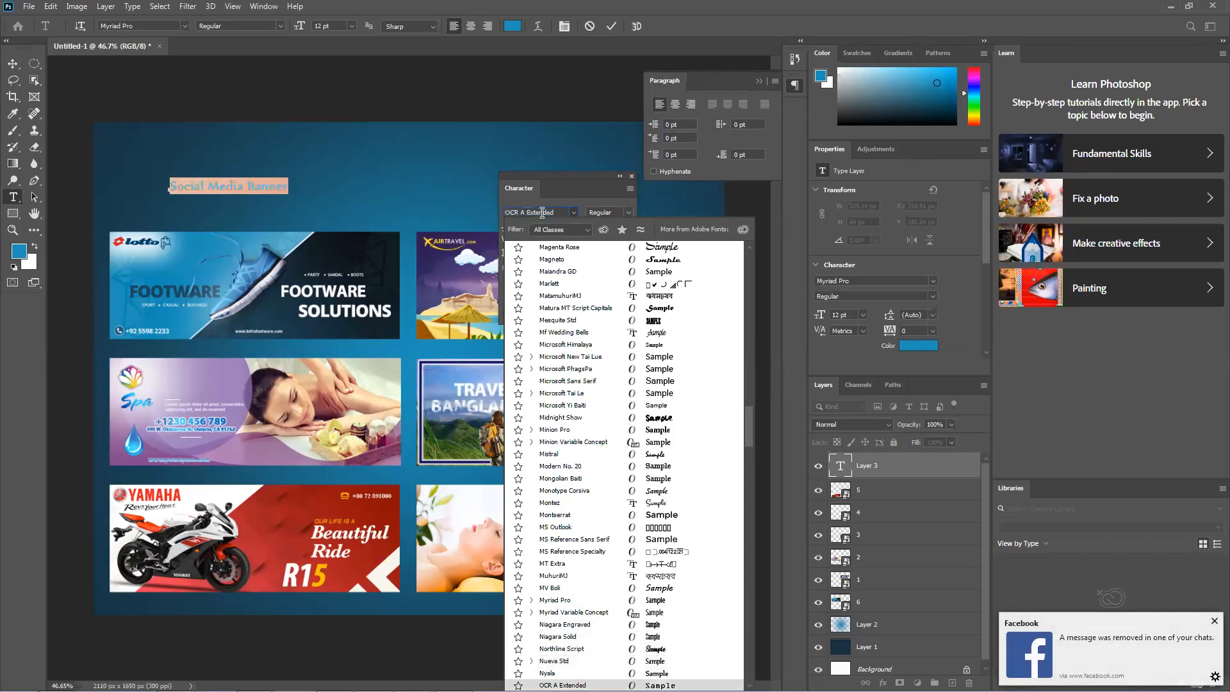
{"action": "key", "text": "Down"}
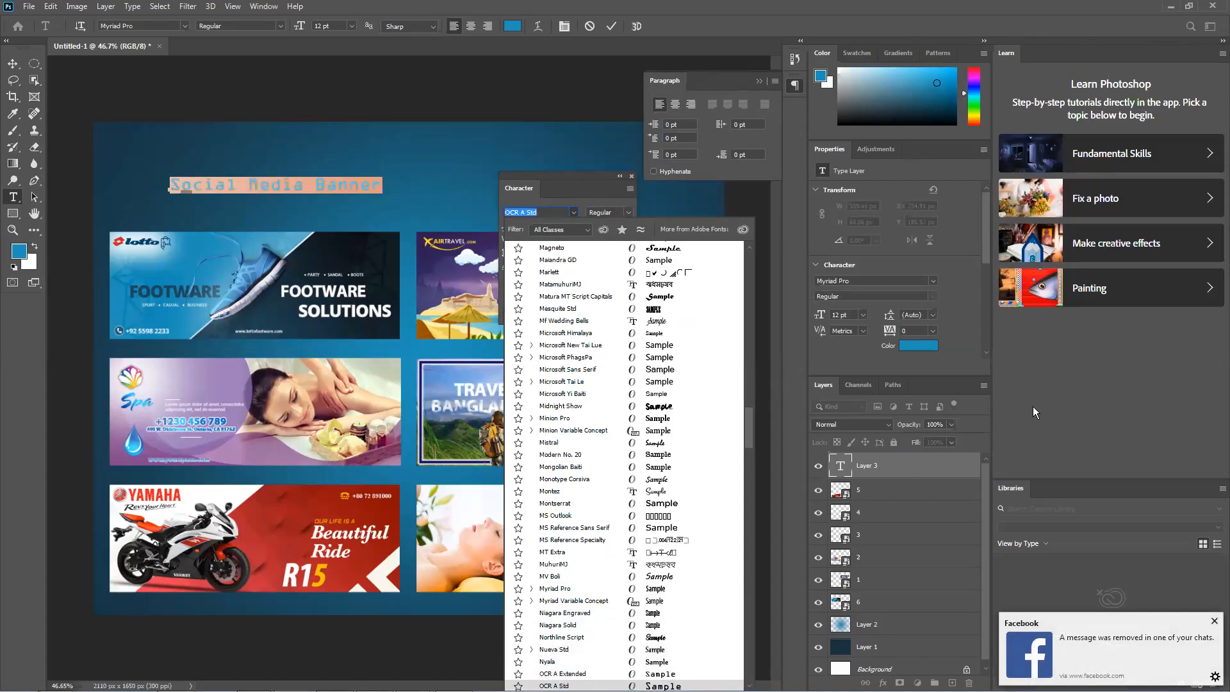
{"action": "key", "text": "Escape"}
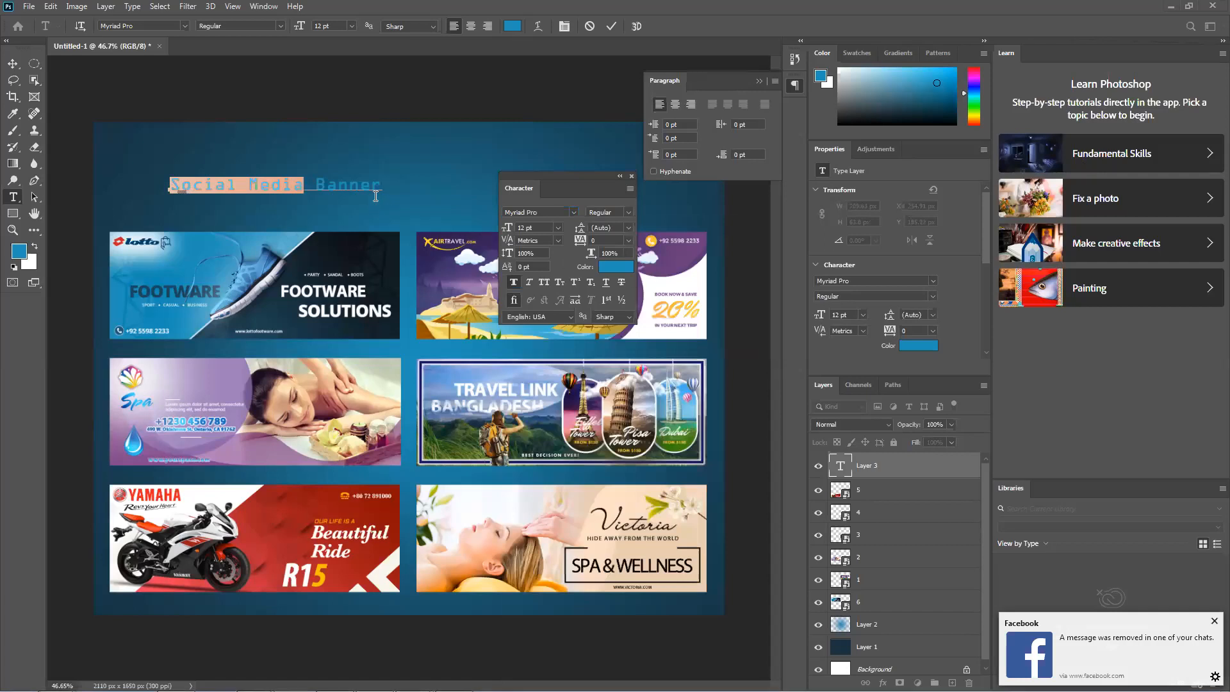
Browse through fonts on the heading, set it to Quark Cheese - Personal Use and commit the text.
{"action": "left_click", "coordinate": [560, 212]}
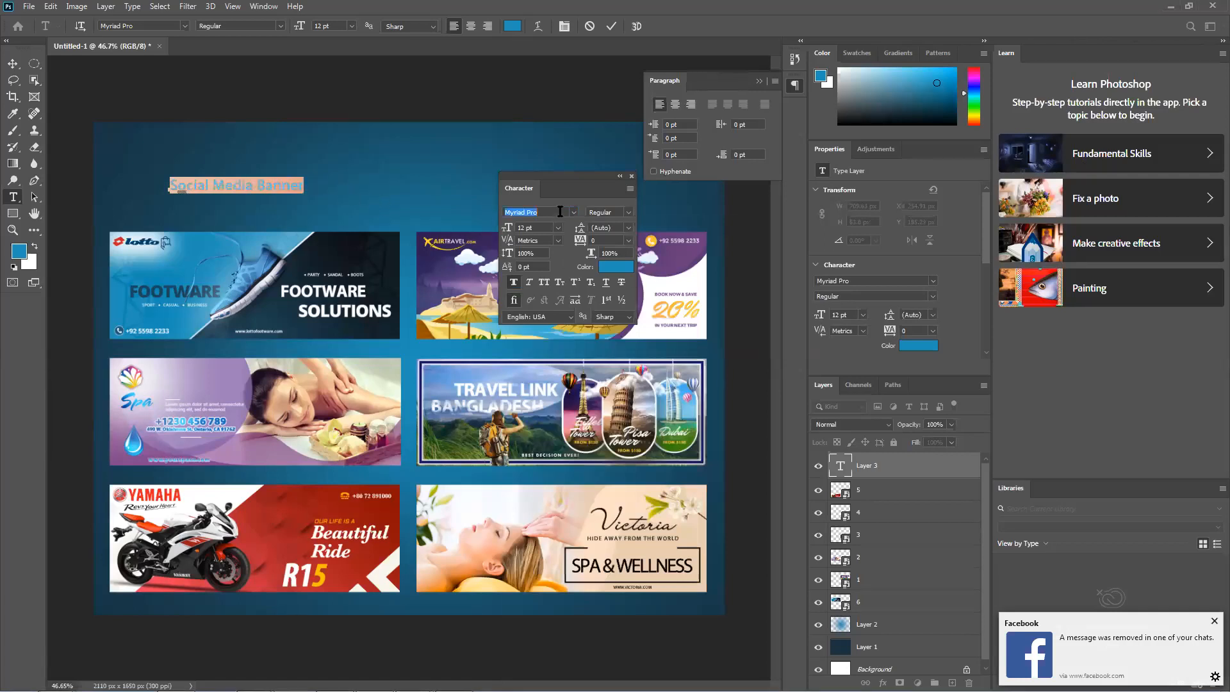
{"action": "key", "text": "Down"}
{"action": "key", "text": "Down"}
{"action": "key", "text": "Down"}
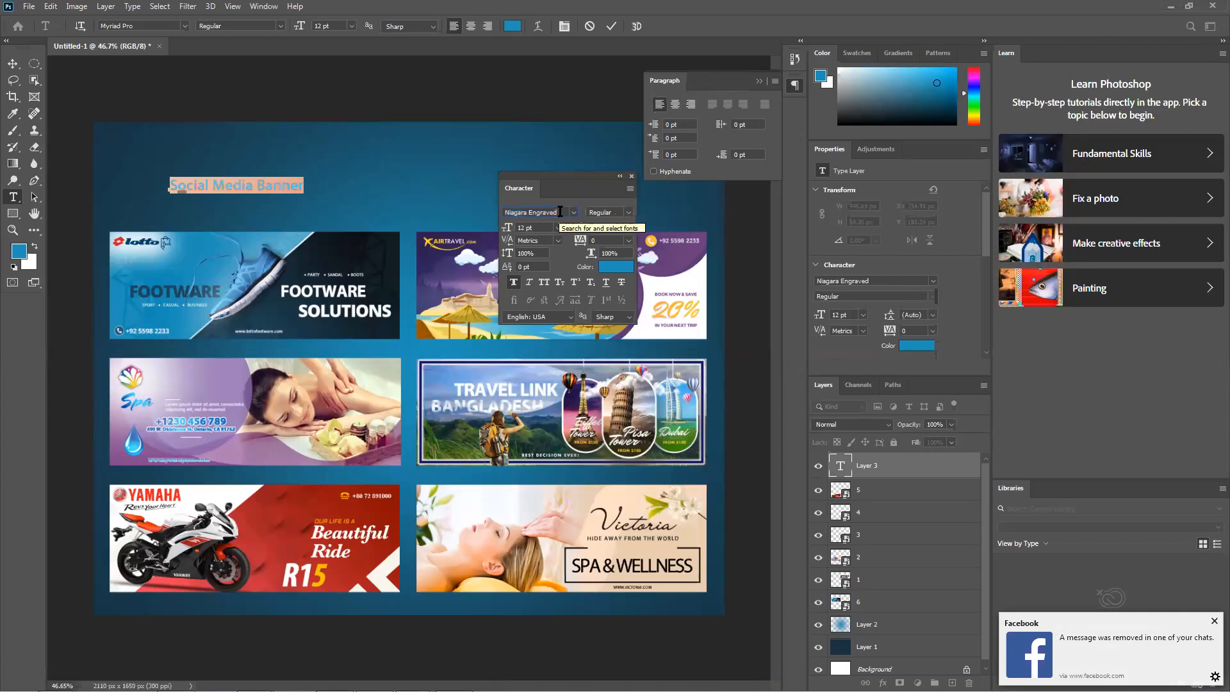
{"action": "key", "text": "Down"}
{"action": "key", "text": "Down"}
{"action": "key", "text": "Down"}
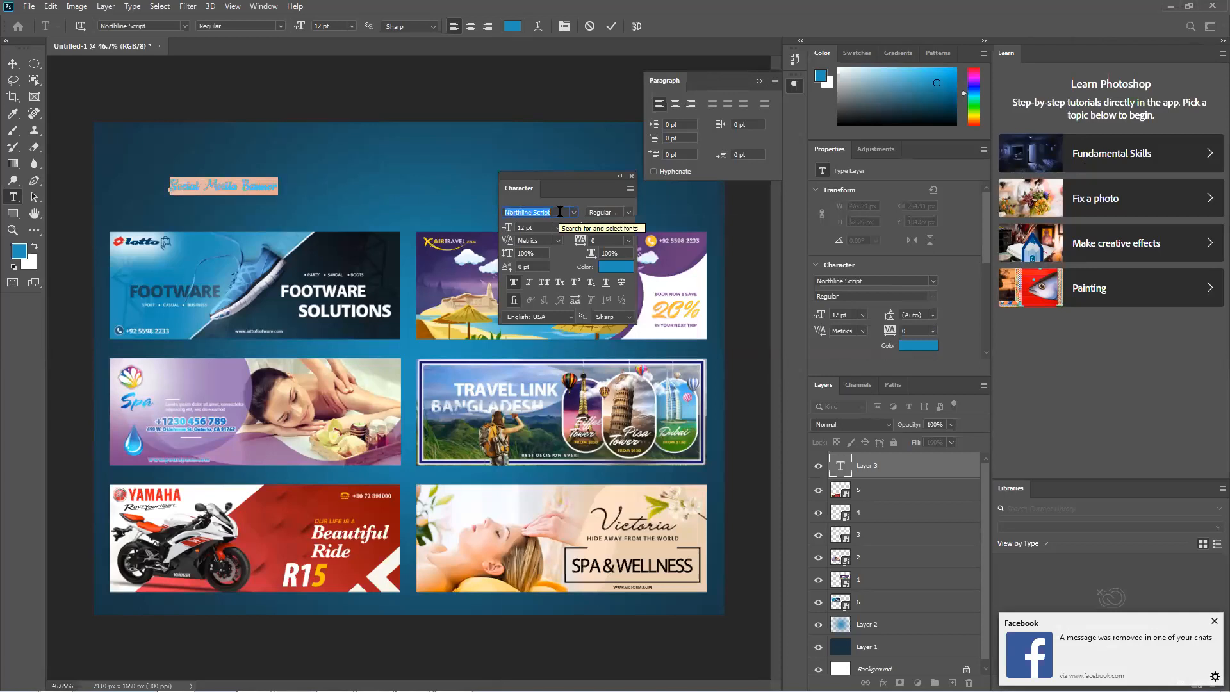
{"action": "key", "text": "Down"}
{"action": "key", "text": "Down"}
{"action": "key", "text": "Down"}
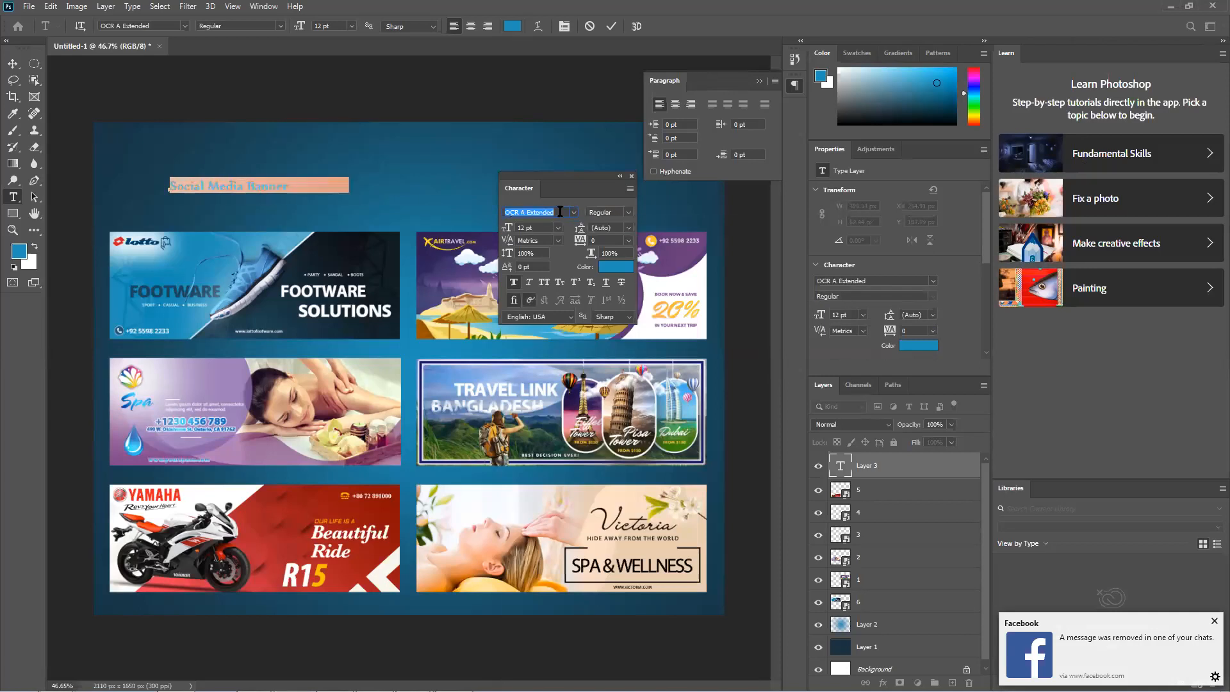
{"action": "scroll", "coordinate": [560, 212], "scroll_direction": "down", "scroll_amount": 2}
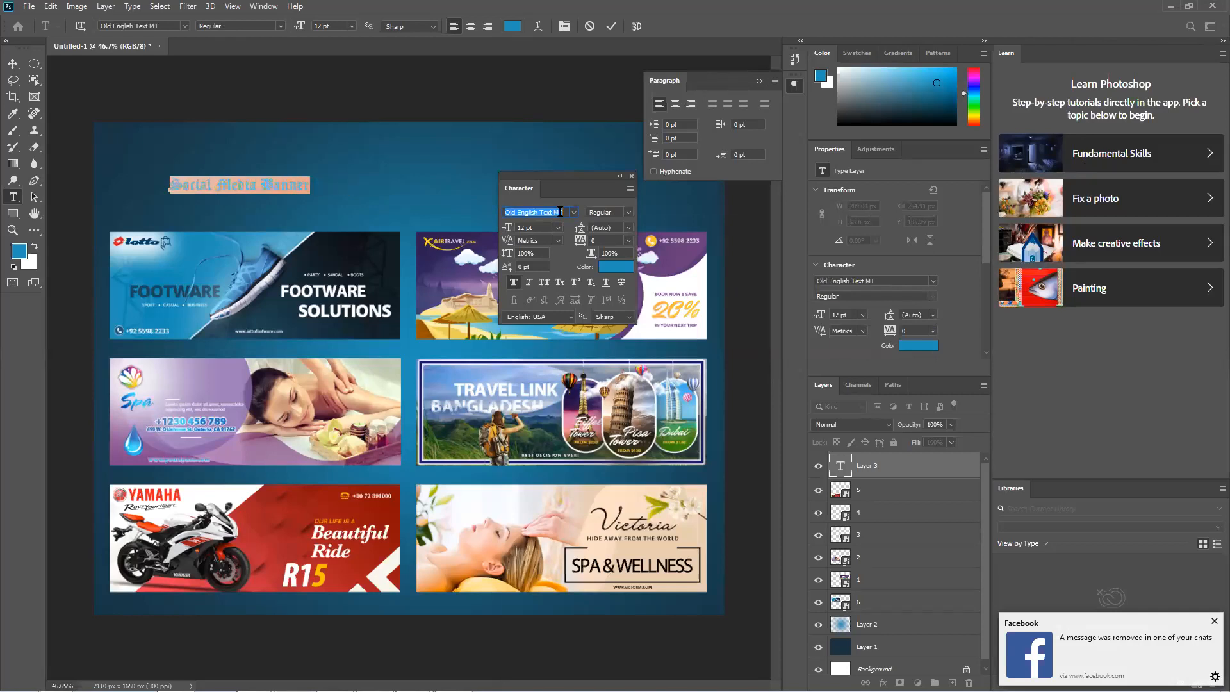
{"action": "scroll", "coordinate": [560, 211], "scroll_direction": "down", "scroll_amount": 2}
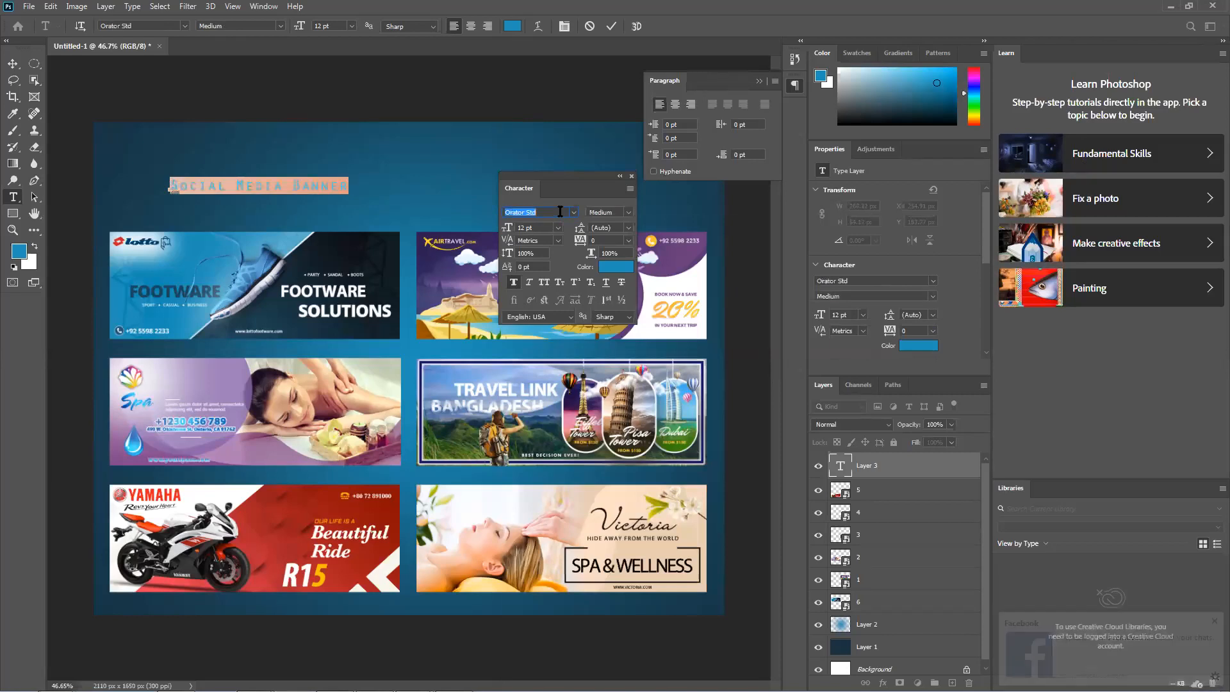
{"action": "scroll", "coordinate": [560, 211], "scroll_direction": "down", "scroll_amount": 2}
{"action": "scroll", "coordinate": [560, 211], "scroll_direction": "down", "scroll_amount": 1}
{"action": "scroll", "coordinate": [560, 211], "scroll_direction": "down", "scroll_amount": 2}
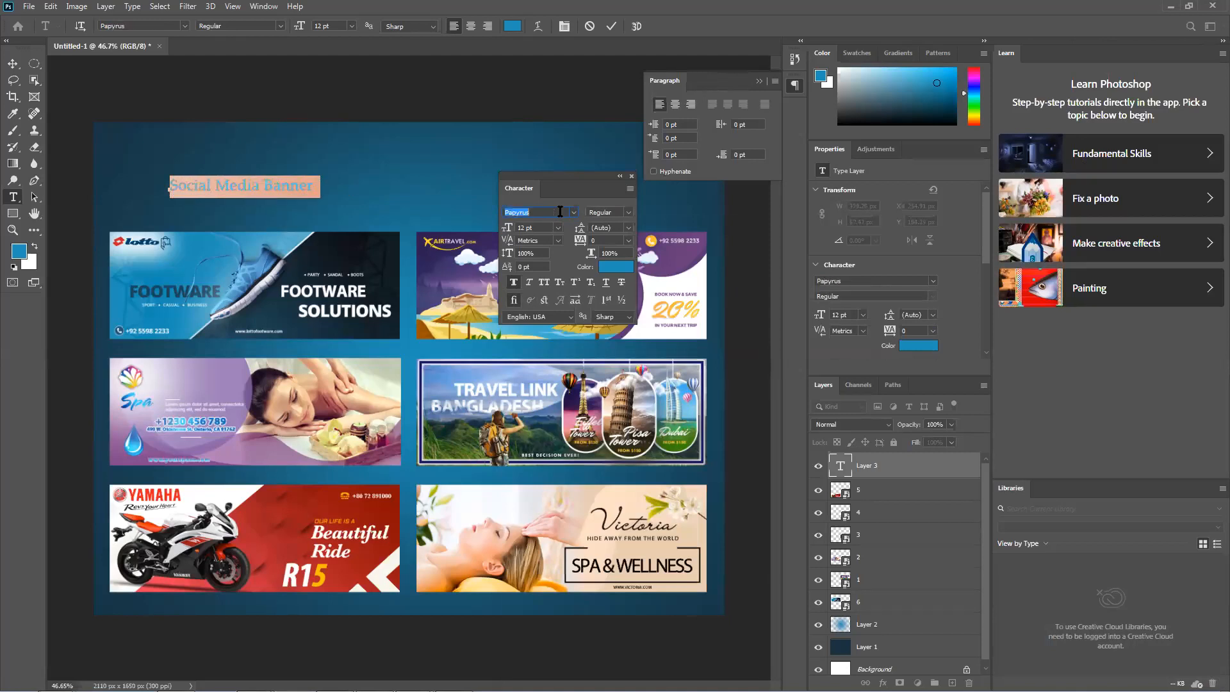
{"action": "scroll", "coordinate": [560, 212], "scroll_direction": "down", "scroll_amount": 3}
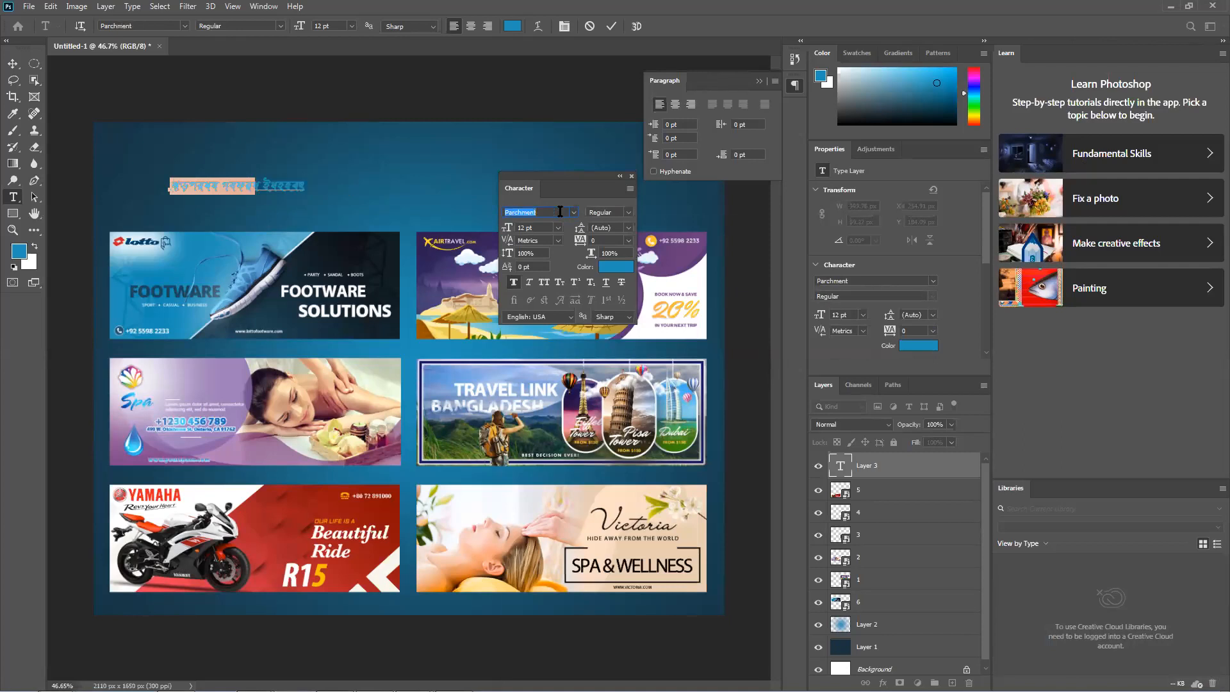
{"action": "scroll", "coordinate": [560, 212], "scroll_direction": "down", "scroll_amount": 3}
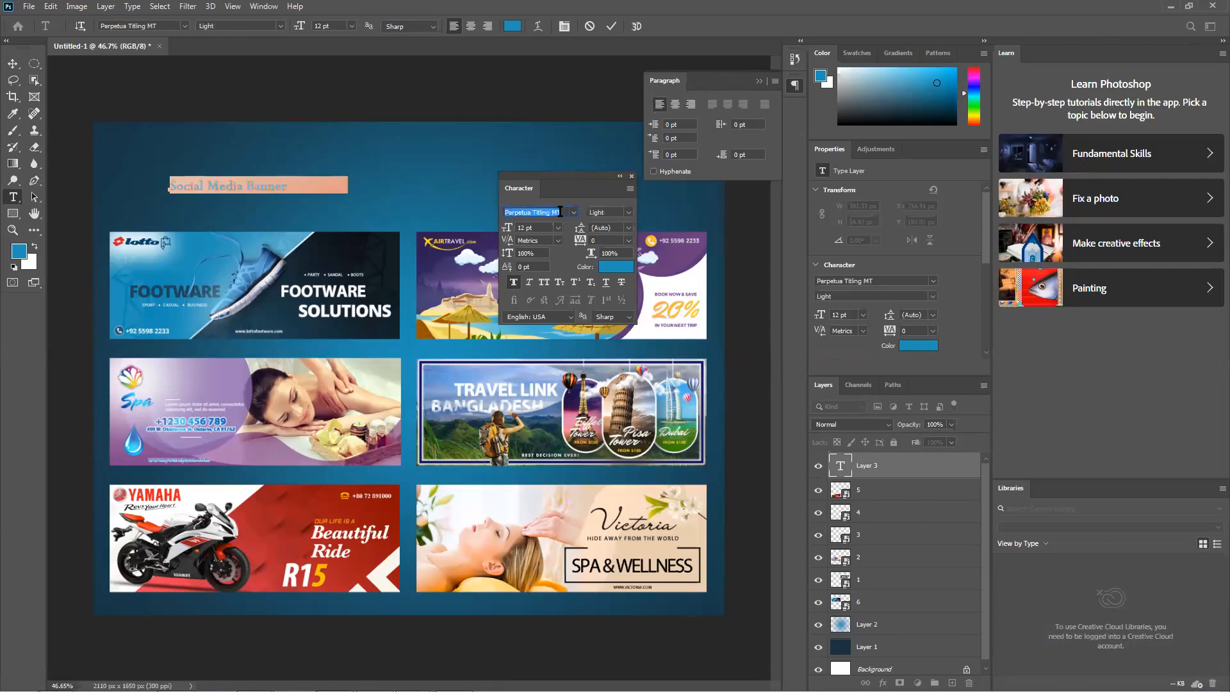
{"action": "scroll", "coordinate": [560, 211], "scroll_direction": "down", "scroll_amount": 4}
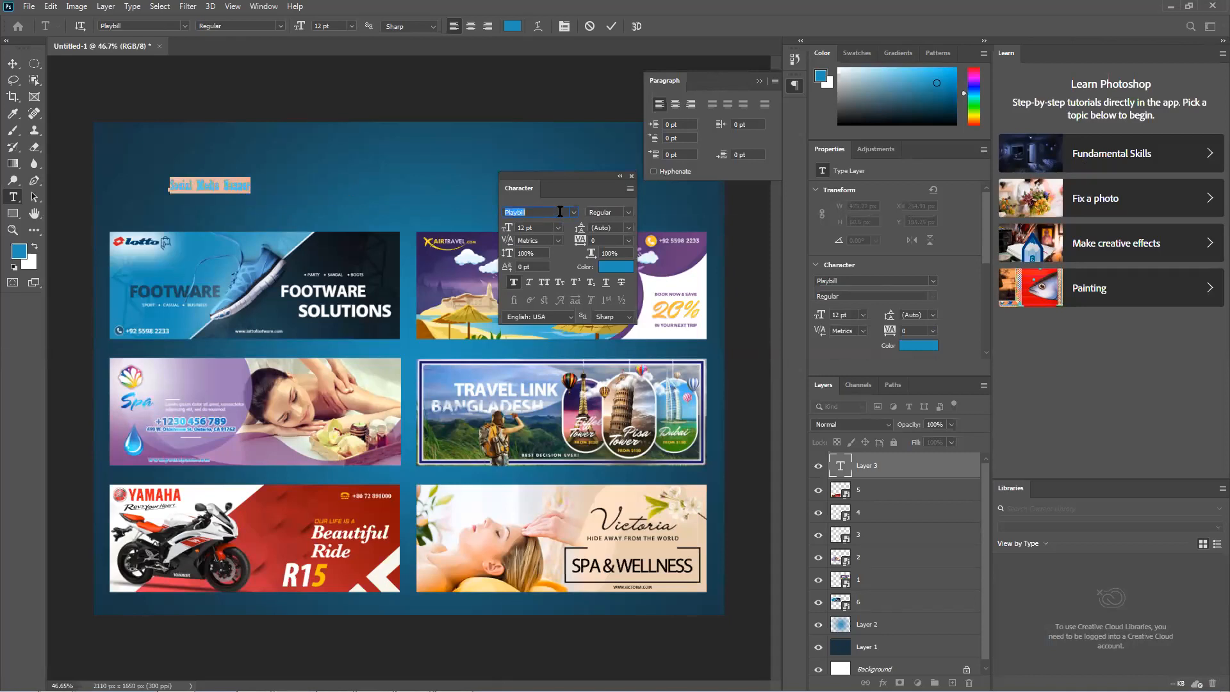
{"action": "scroll", "coordinate": [560, 211], "scroll_direction": "down", "scroll_amount": 2}
{"action": "scroll", "coordinate": [560, 212], "scroll_direction": "down", "scroll_amount": 4}
{"action": "scroll", "coordinate": [559, 211], "scroll_direction": "down", "scroll_amount": 4}
{"action": "scroll", "coordinate": [560, 211], "scroll_direction": "down", "scroll_amount": 4}
{"action": "scroll", "coordinate": [560, 211], "scroll_direction": "down", "scroll_amount": 1}
{"action": "scroll", "coordinate": [560, 212], "scroll_direction": "up", "scroll_amount": 2}
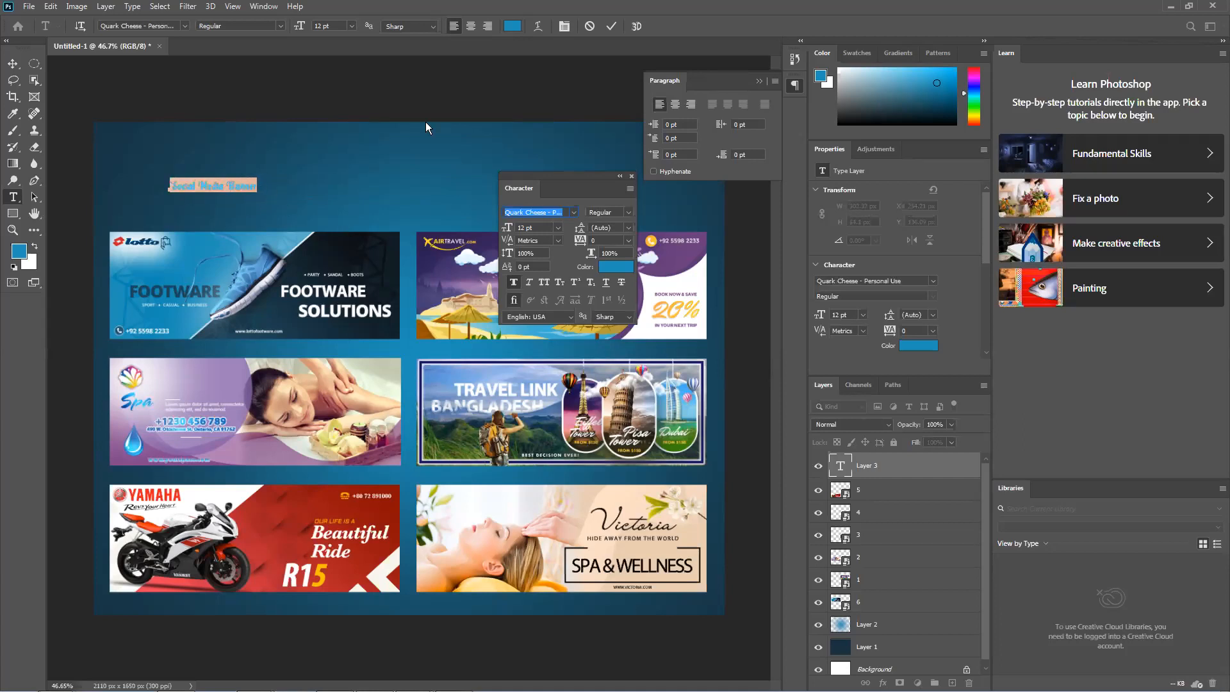
{"action": "left_click", "coordinate": [609, 25]}
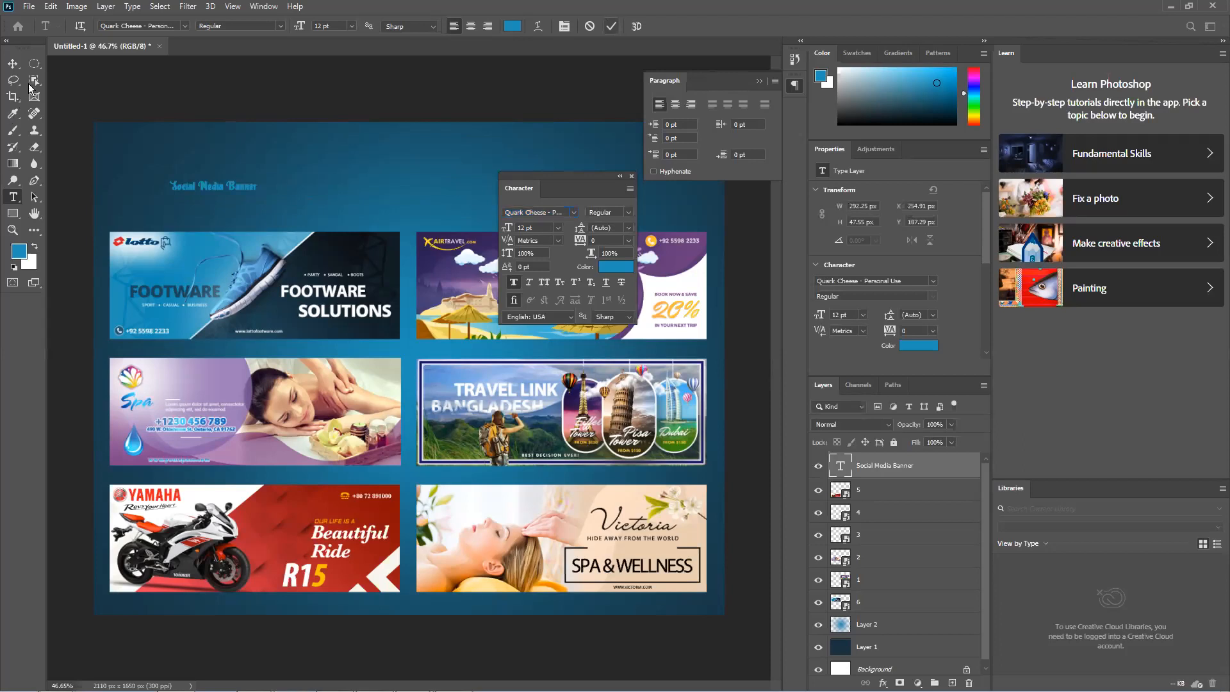
Turn on transform controls and scale the heading proportionally to about 1992 px wide, spanning both banner columns.
{"action": "left_click", "coordinate": [13, 63]}
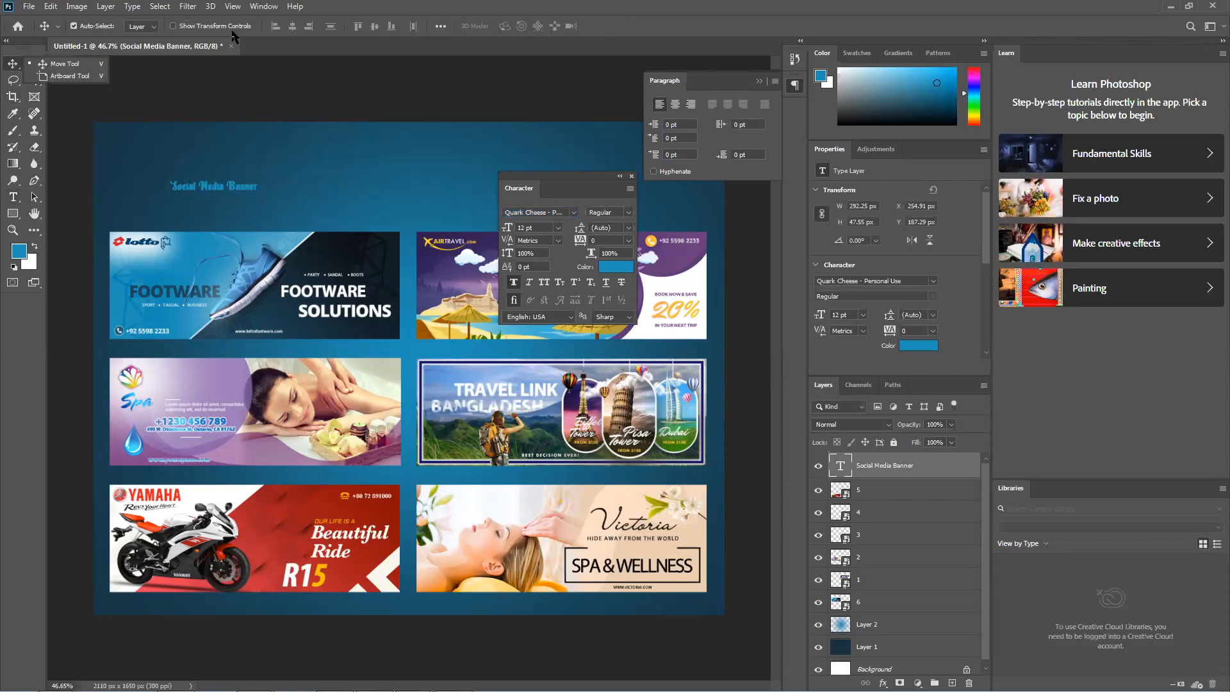
{"action": "left_click", "coordinate": [232, 36]}
{"action": "left_click", "coordinate": [220, 25]}
{"action": "left_click_drag", "start_coordinate": [455, 146], "coordinate": [552, 139]}
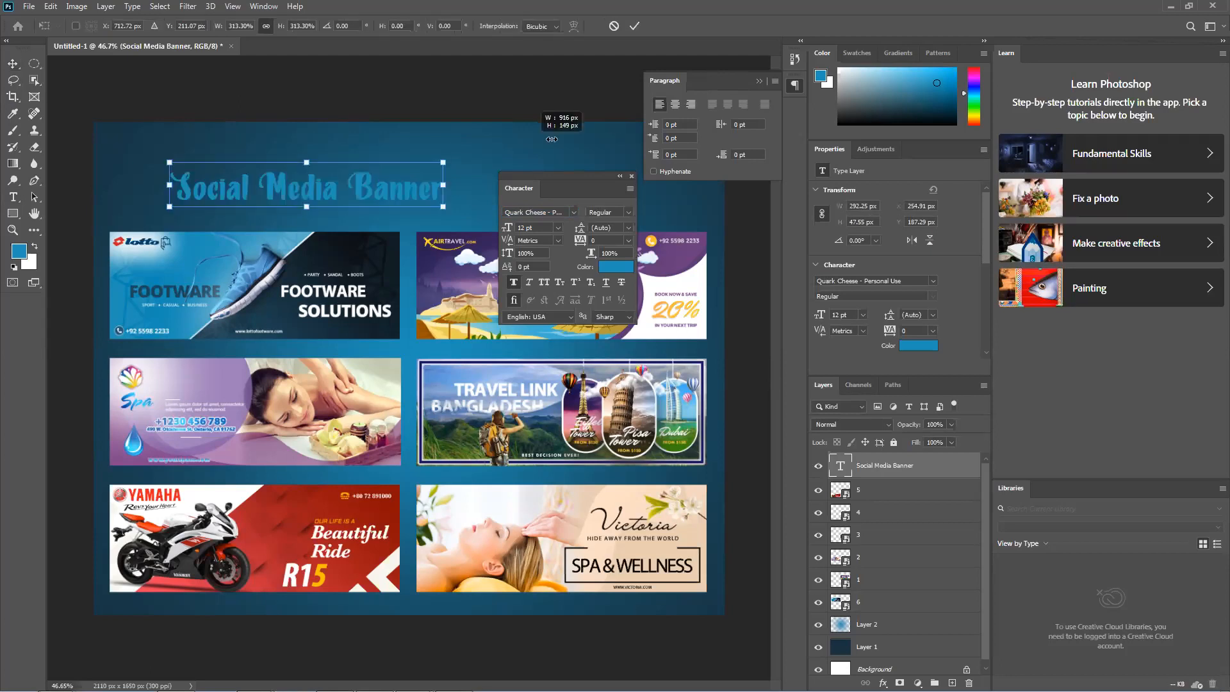
{"action": "left_click_drag", "start_coordinate": [638, 126], "coordinate": [671, 126]}
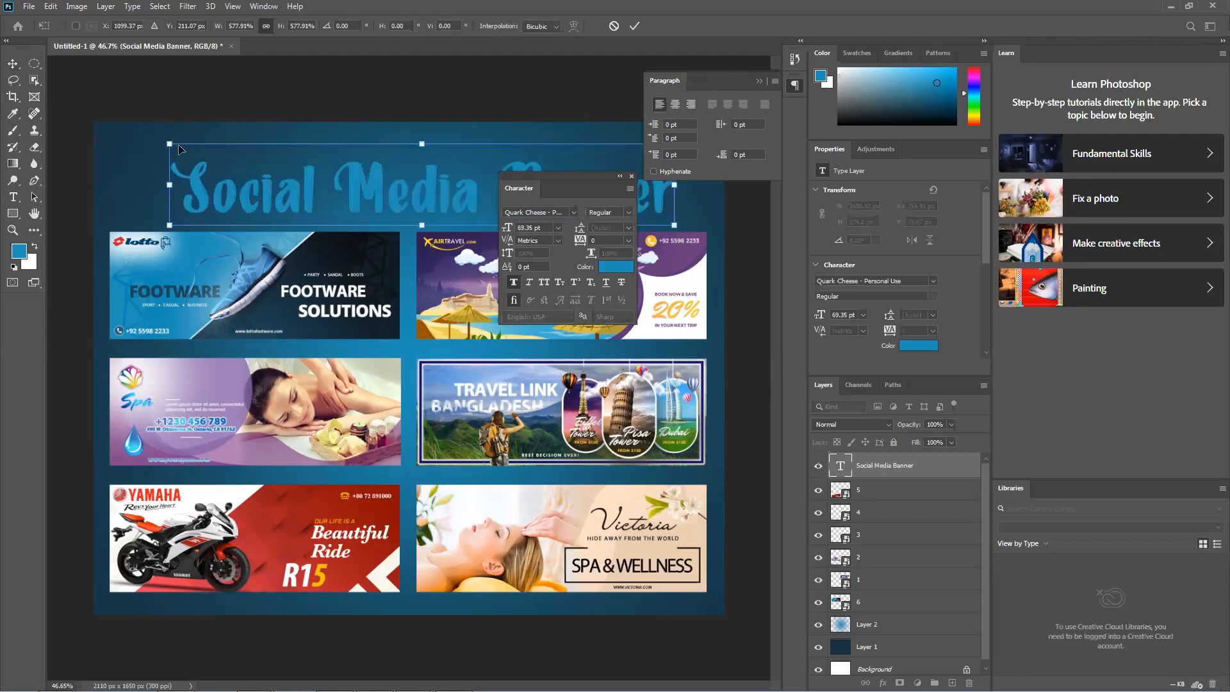
{"action": "left_click_drag", "start_coordinate": [110, 128], "coordinate": [105, 127]}
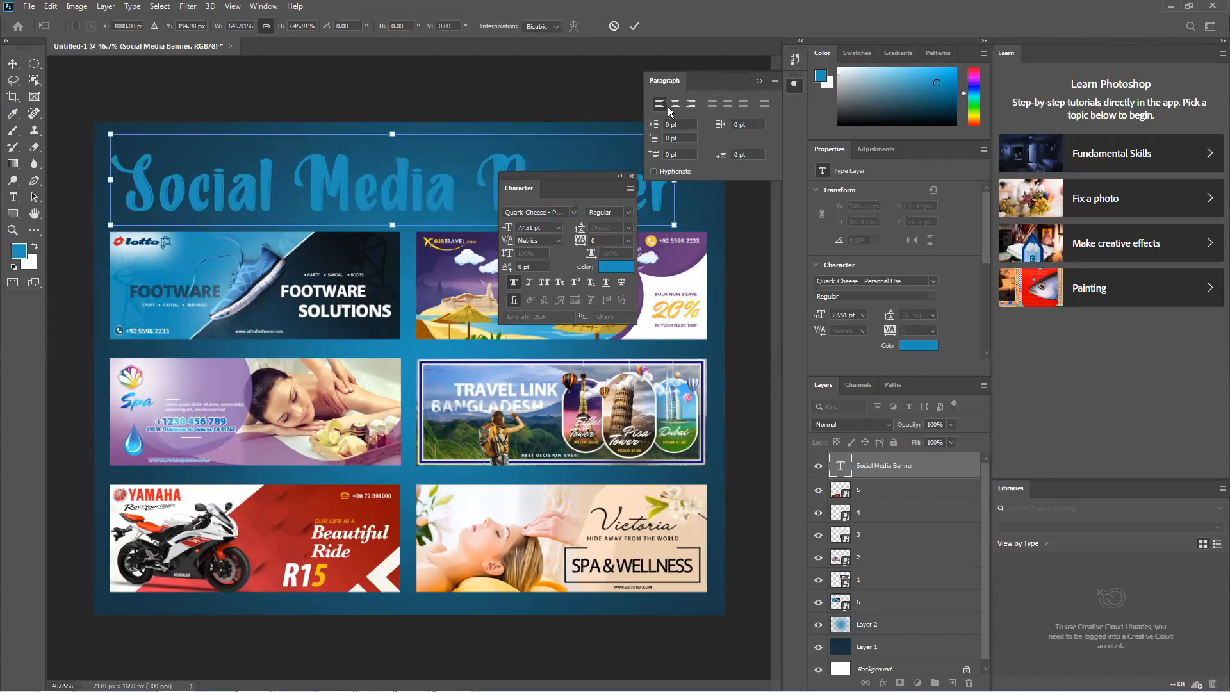
{"action": "left_click_drag", "start_coordinate": [730, 76], "coordinate": [1026, 175]}
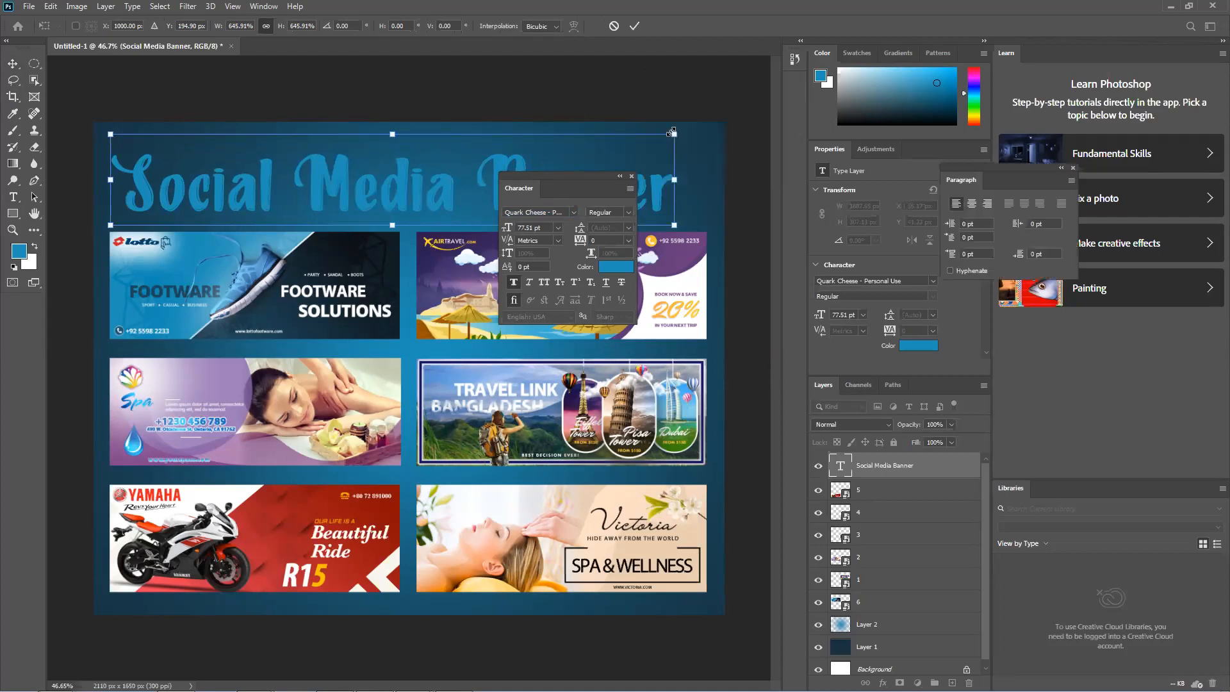
{"action": "left_click_drag", "start_coordinate": [695, 131], "coordinate": [704, 133]}
{"action": "key", "text": "Return"}
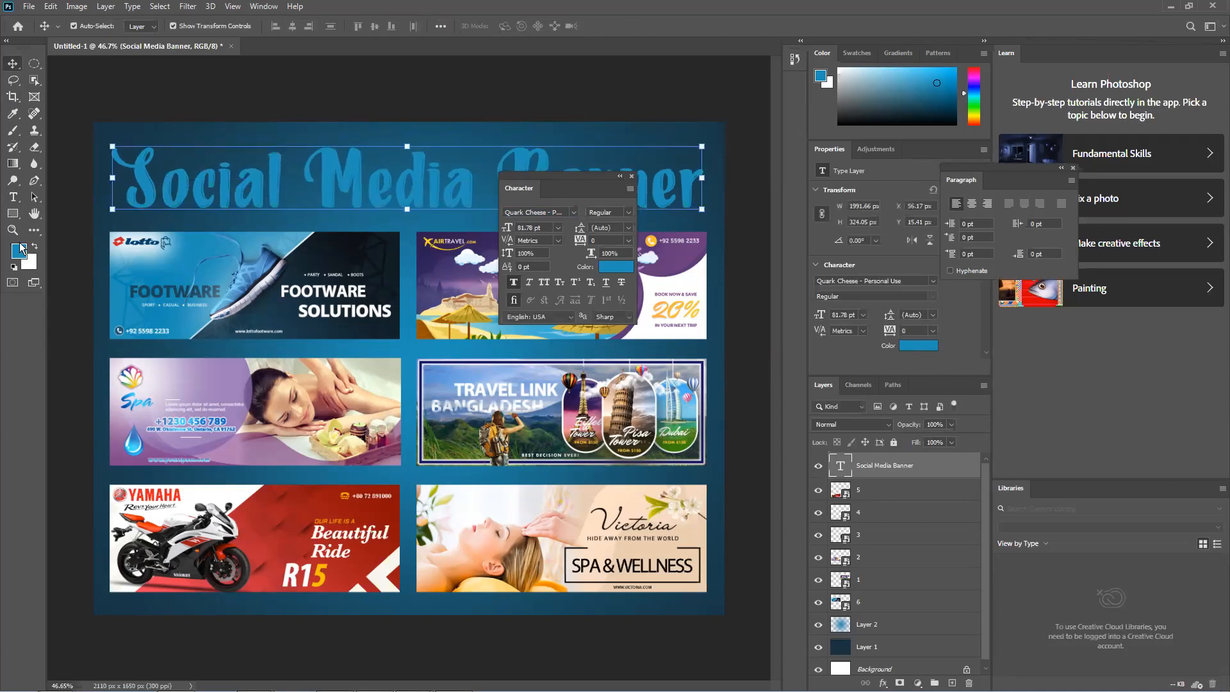
Change the heading's text color to white (ffffff) and clear the floating character settings off it.
{"action": "left_click", "coordinate": [13, 198]}
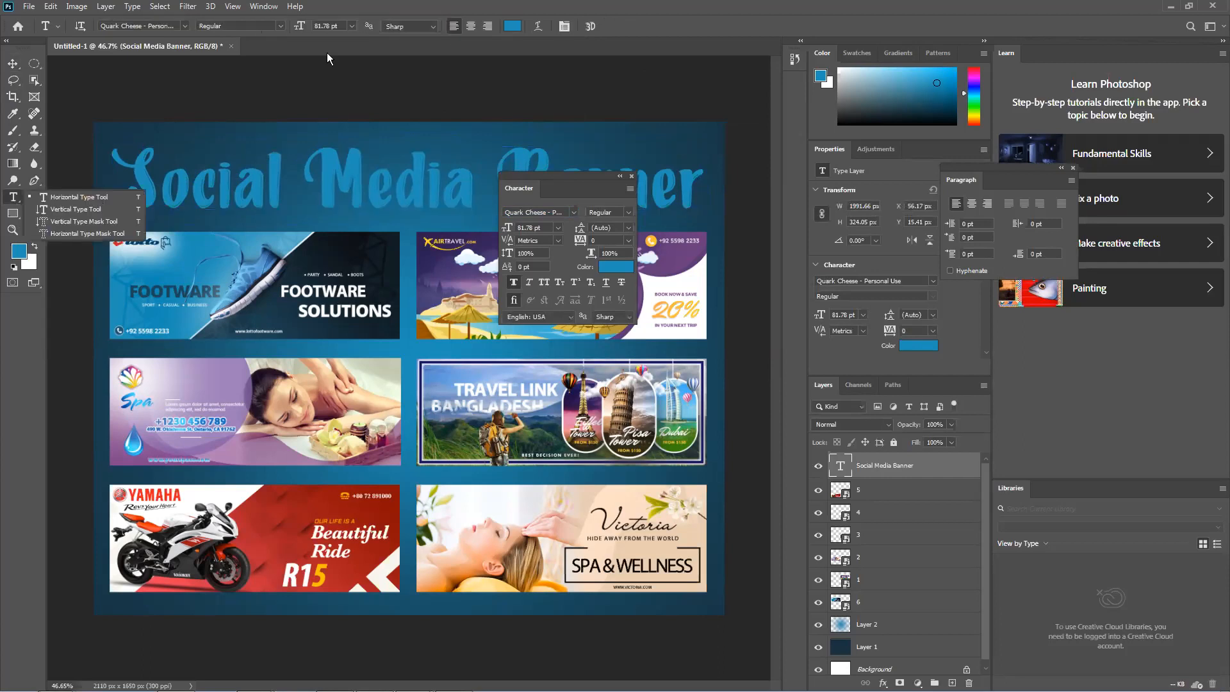
{"action": "left_click", "coordinate": [617, 267]}
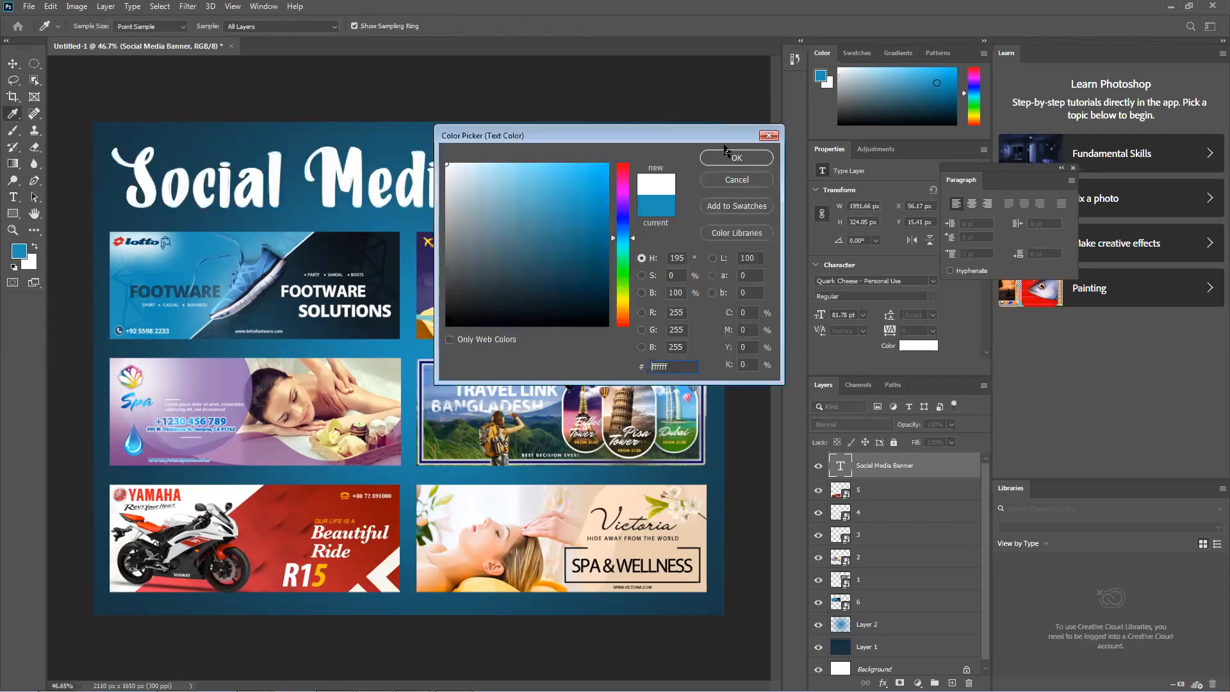
{"action": "left_click", "coordinate": [725, 156]}
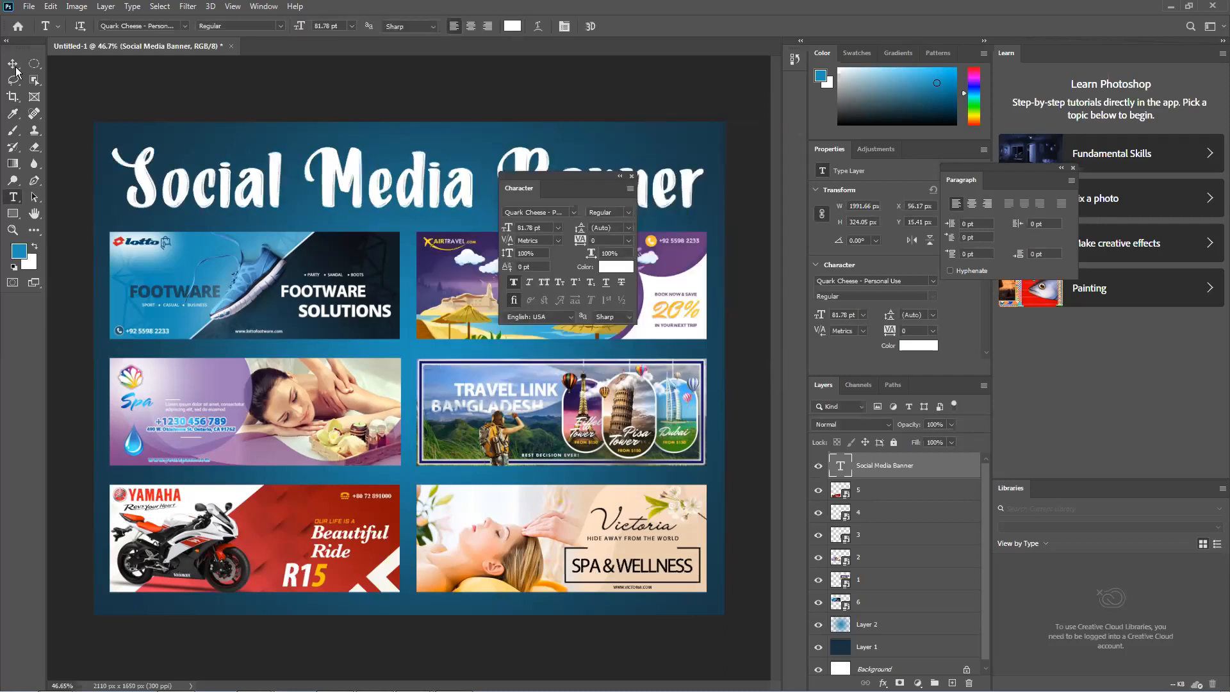
{"action": "key", "text": "v"}
{"action": "left_click_drag", "start_coordinate": [576, 177], "coordinate": [729, 228]}
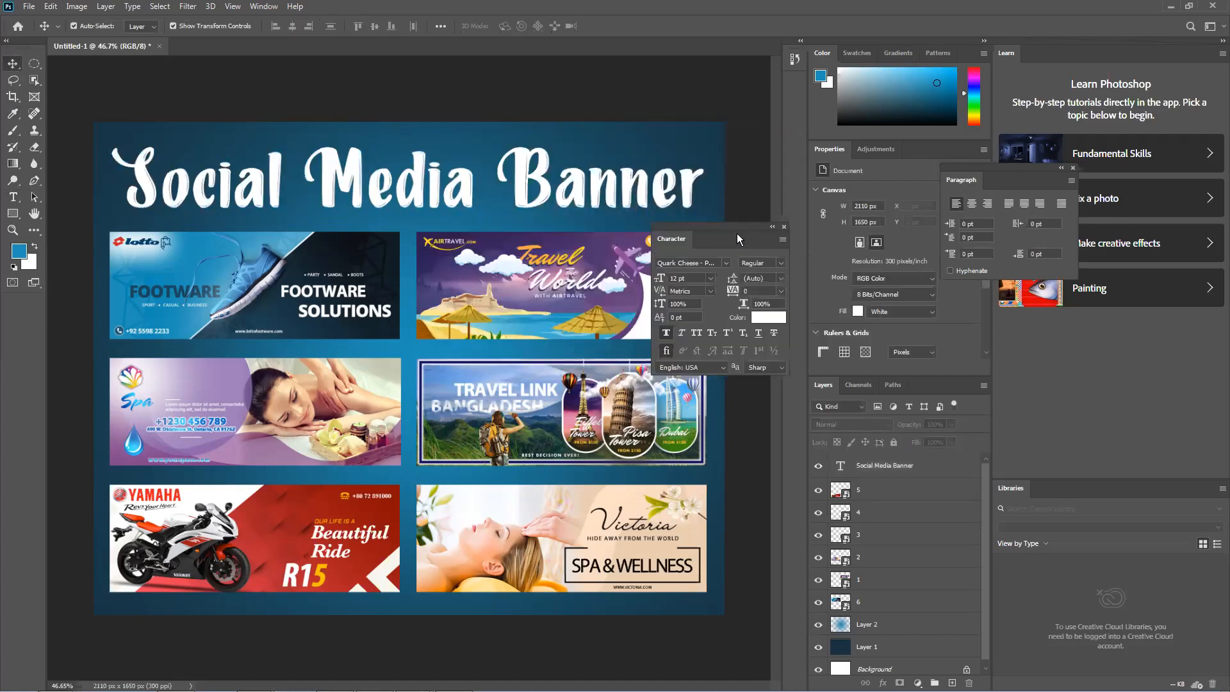
{"action": "left_click", "coordinate": [600, 196]}
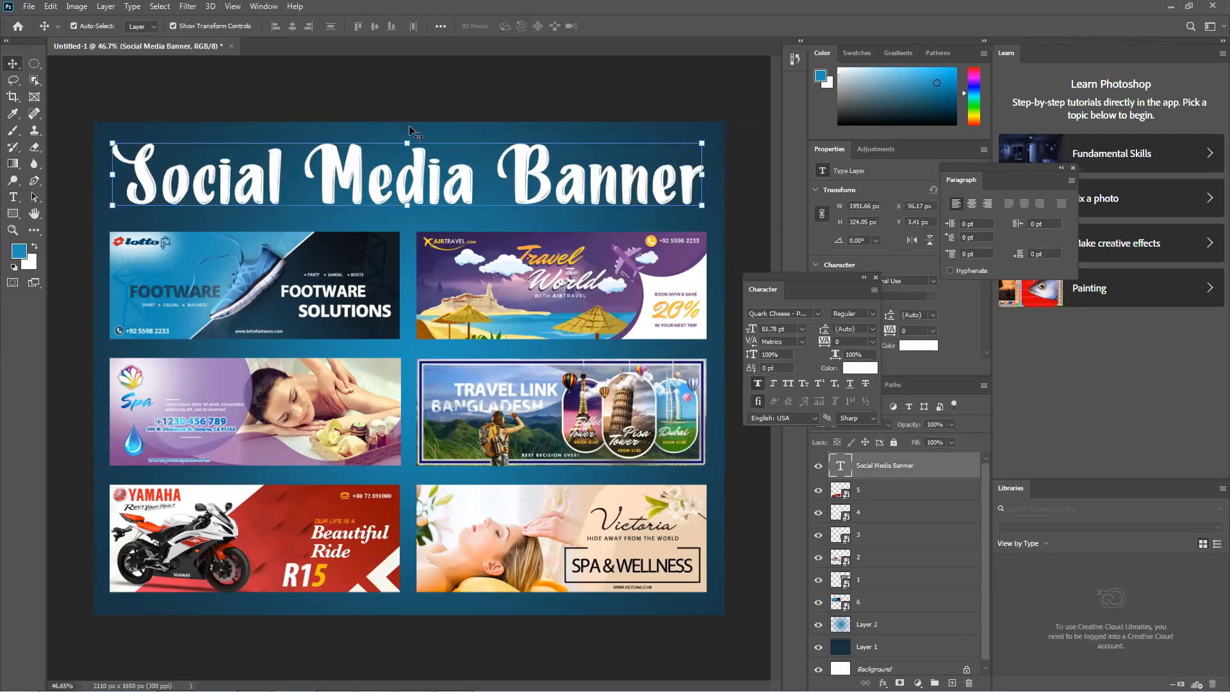
{"action": "left_click", "coordinate": [400, 96]}
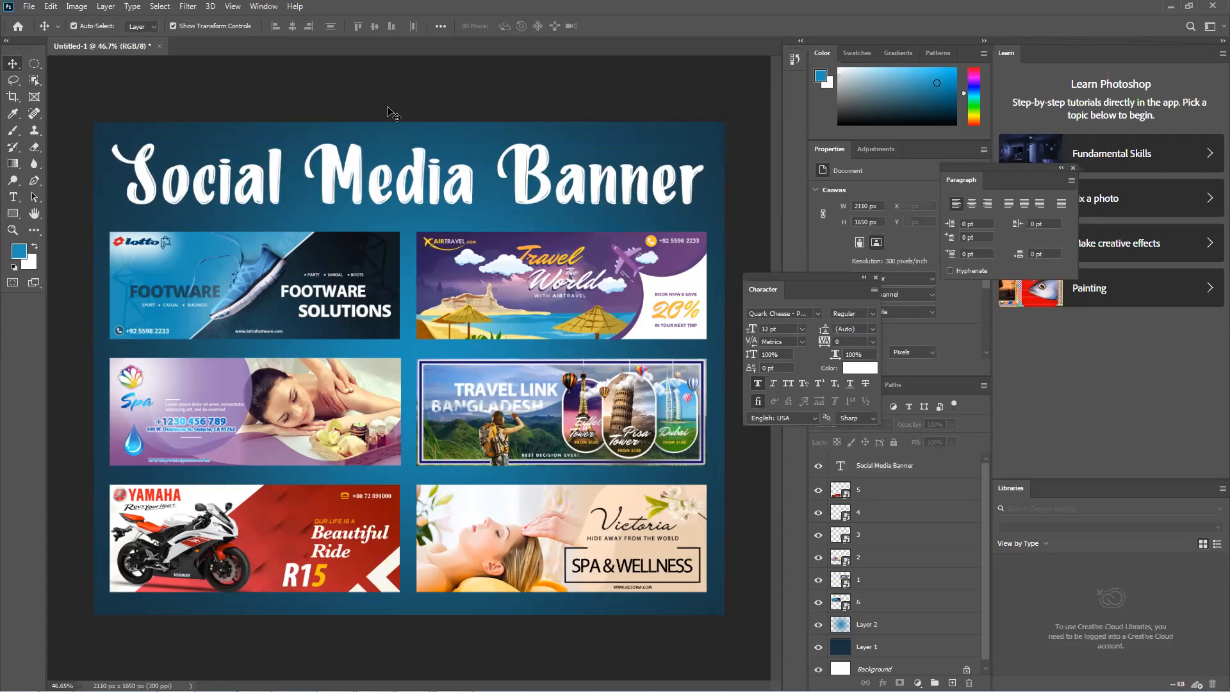
{"action": "left_click", "coordinate": [24, 6]}
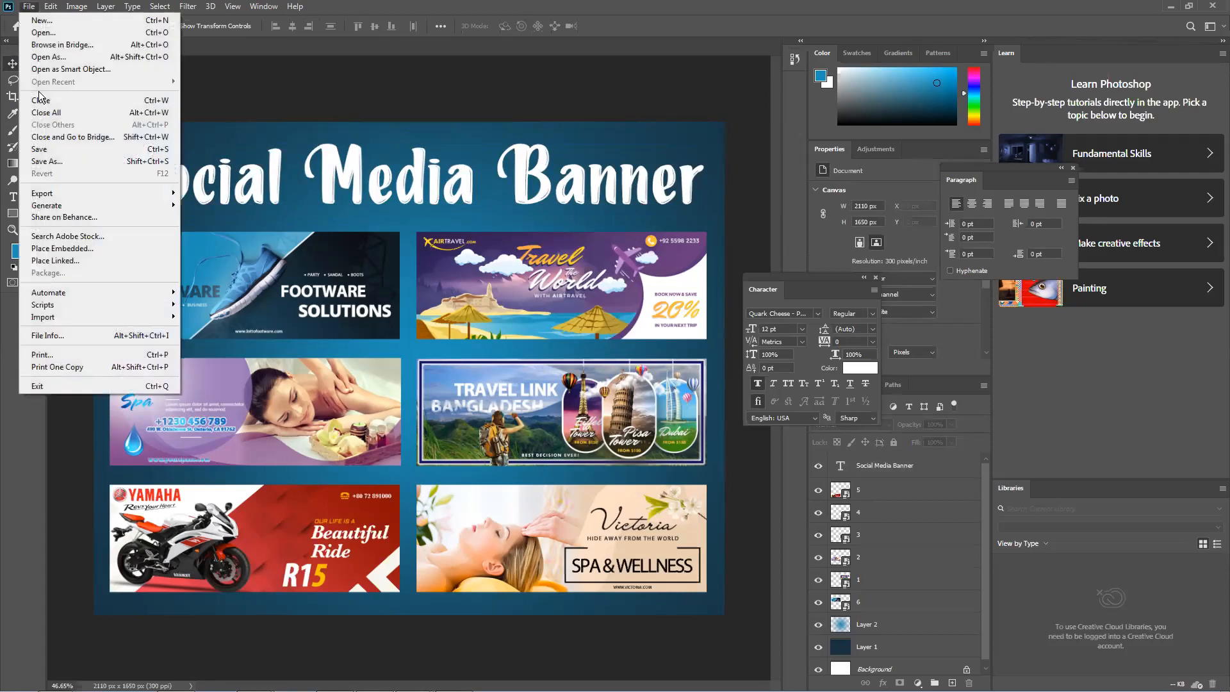
{"action": "left_click", "coordinate": [58, 161]}
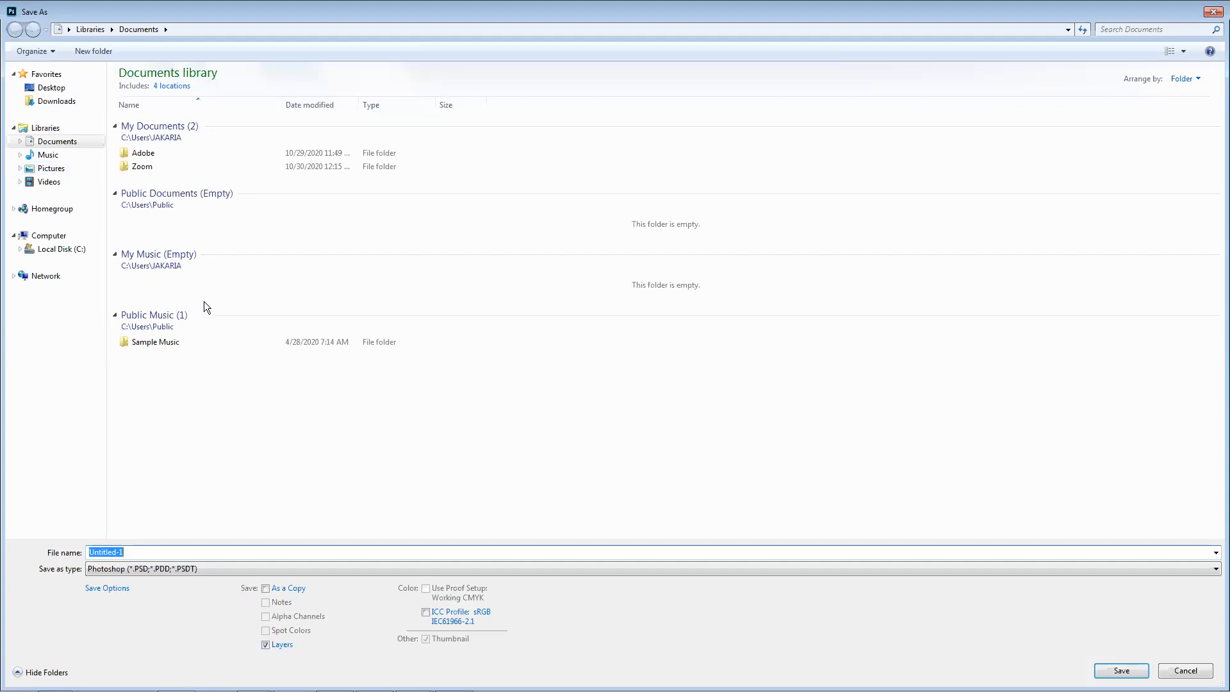
{"action": "left_click", "coordinate": [1173, 671]}
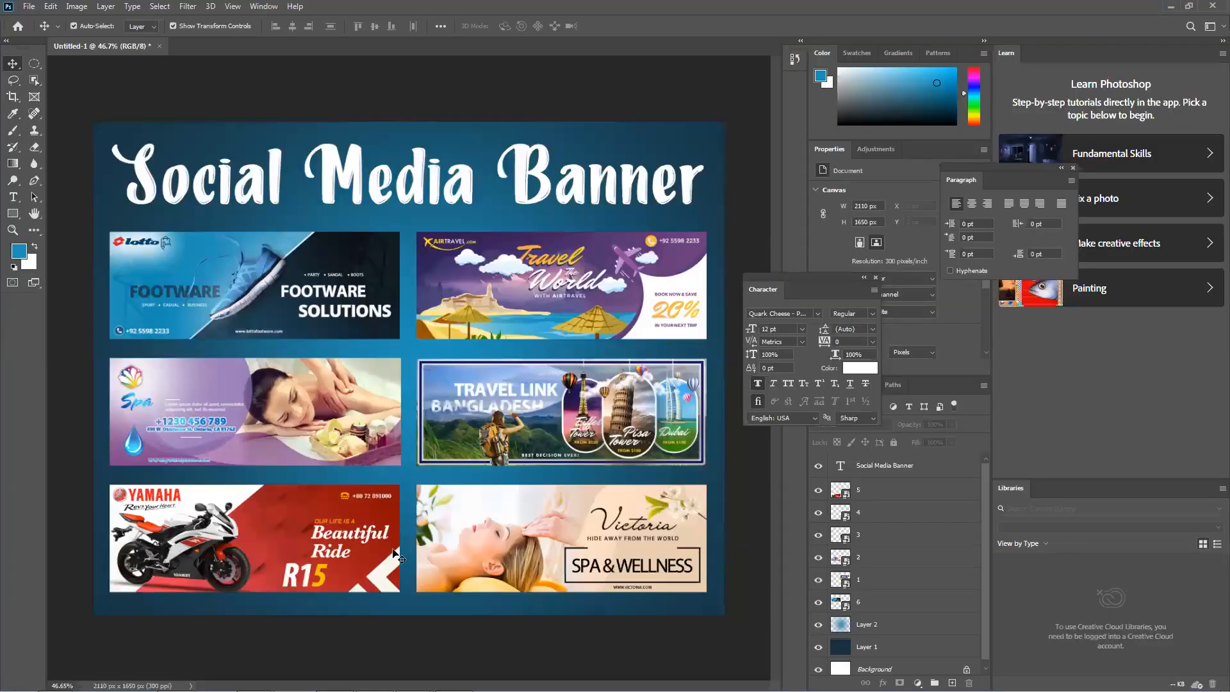
Select all six banners together and nudge them down slightly and a touch to the right, widening the gap below the heading.
{"action": "left_click", "coordinate": [324, 546]}
{"action": "left_click", "coordinate": [564, 564], "text": "shift"}
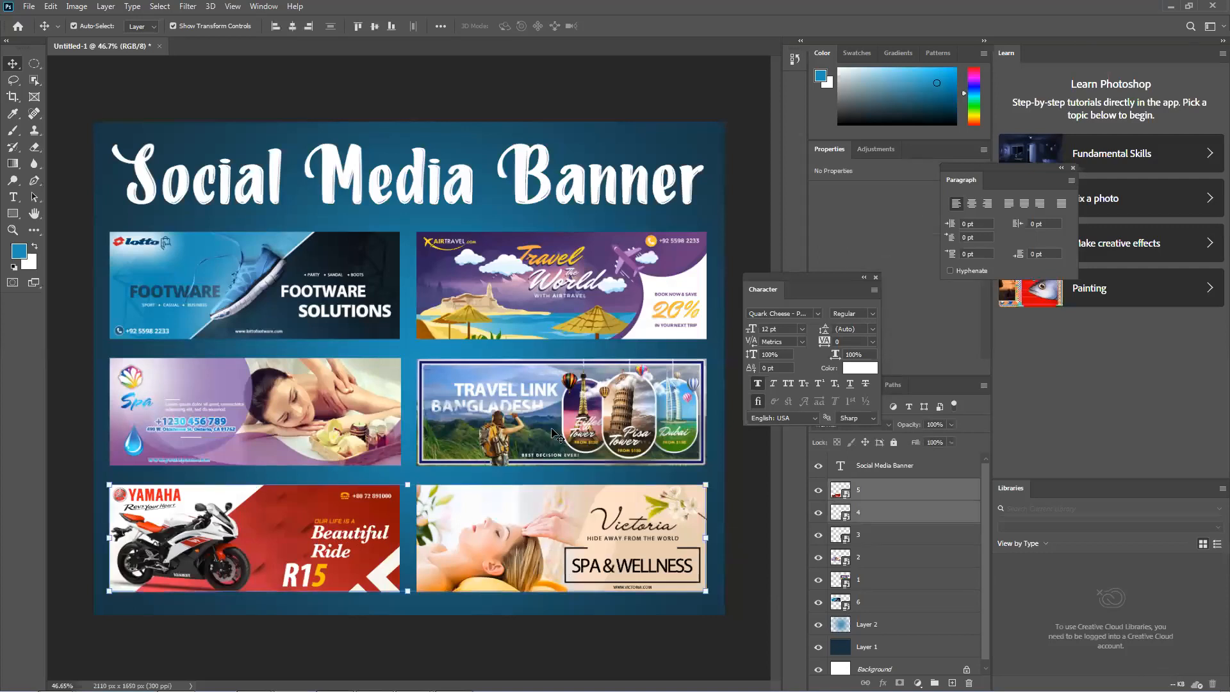
{"action": "left_click", "coordinate": [428, 422], "text": "shift"}
{"action": "left_click", "coordinate": [311, 301], "text": "shift"}
{"action": "left_click", "coordinate": [512, 305], "text": "shift"}
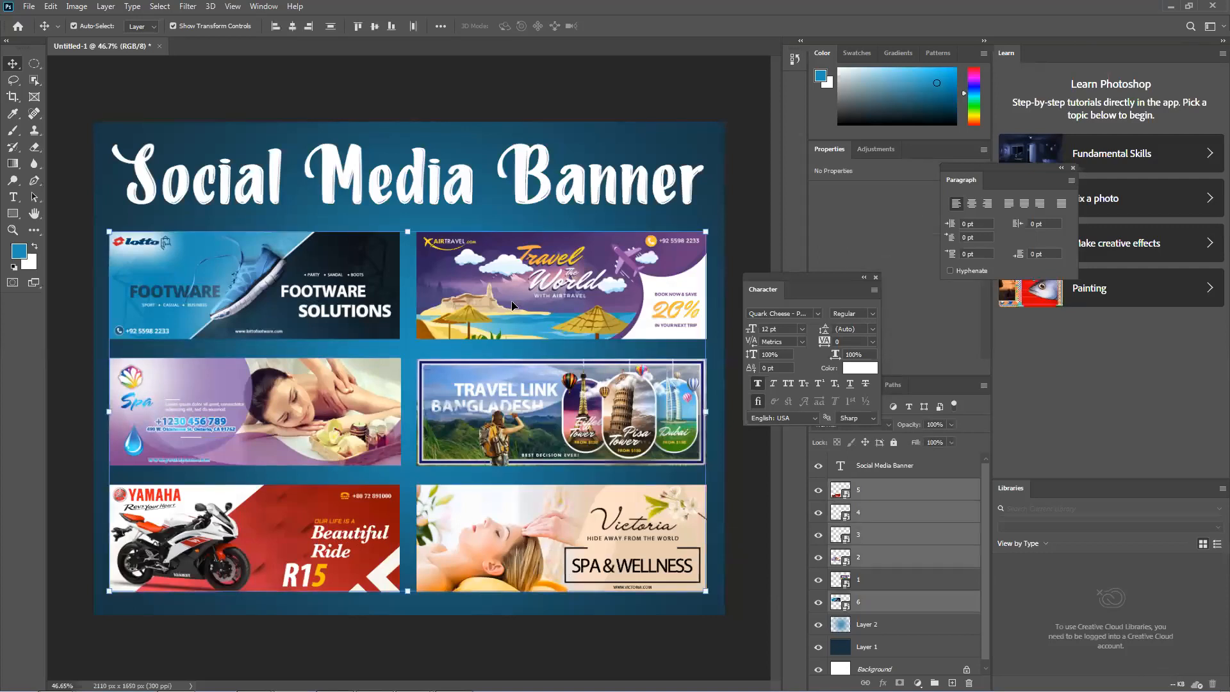
{"action": "left_click", "coordinate": [512, 305], "text": "shift"}
{"action": "key", "text": "Down"}
{"action": "key", "text": "Down"}
{"action": "key", "text": "Down"}
{"action": "key", "text": "Down"}
{"action": "key", "text": "Down"}
{"action": "key", "text": "Down"}
{"action": "key", "text": "Down"}
{"action": "key", "text": "Down"}
{"action": "key", "text": "Down"}
{"action": "key", "text": "Down"}
{"action": "key", "text": "Down"}
{"action": "key", "text": "Down"}
{"action": "key", "text": "Down"}
{"action": "key", "text": "Down"}
{"action": "key", "text": "Down"}
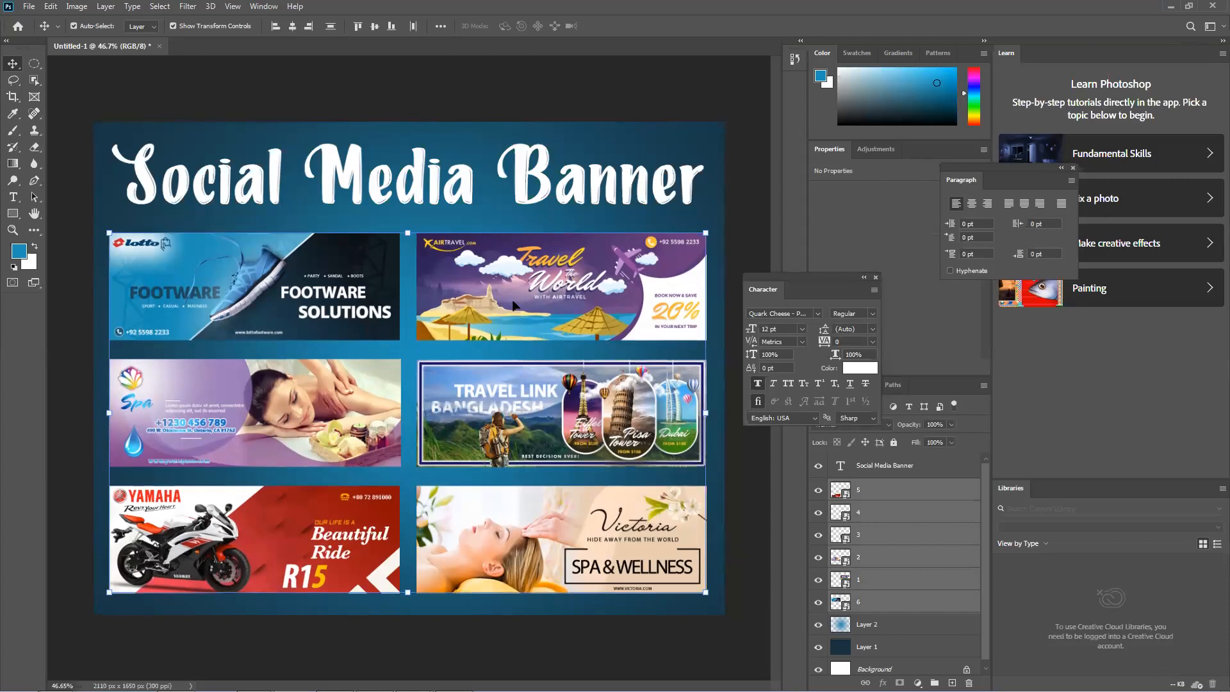
{"action": "key", "text": "Down"}
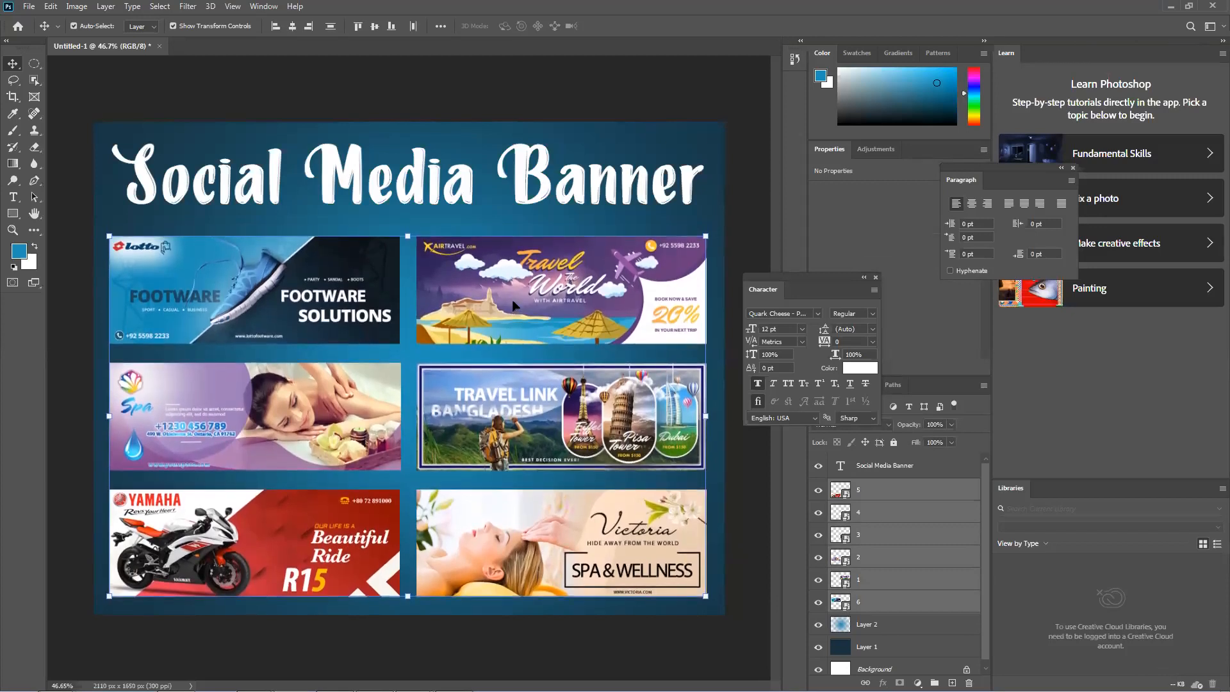
{"action": "key", "text": "Right"}
{"action": "key", "text": "Down"}
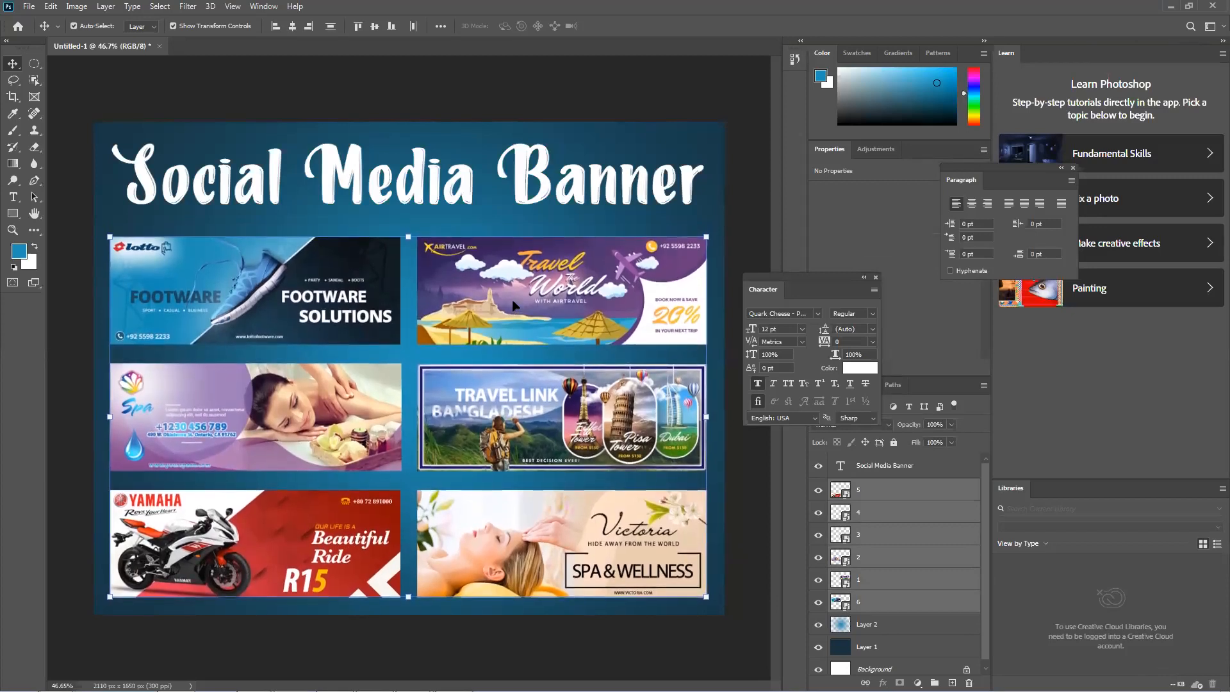
{"action": "left_click", "coordinate": [81, 265]}
Nudge the "Social Media Banner" heading a few pixels left so it sits evenly above the banners.
{"action": "left_click", "coordinate": [329, 159]}
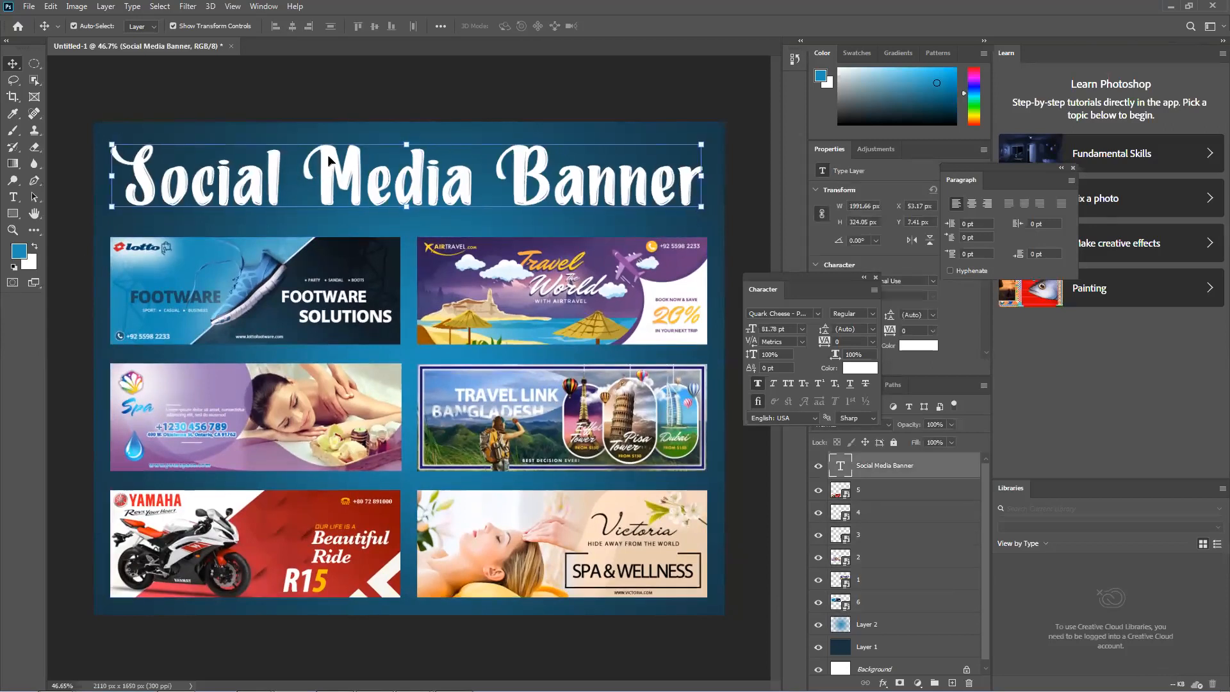
{"action": "key", "text": "Left"}
{"action": "key", "text": "Left"}
{"action": "key", "text": "Left"}
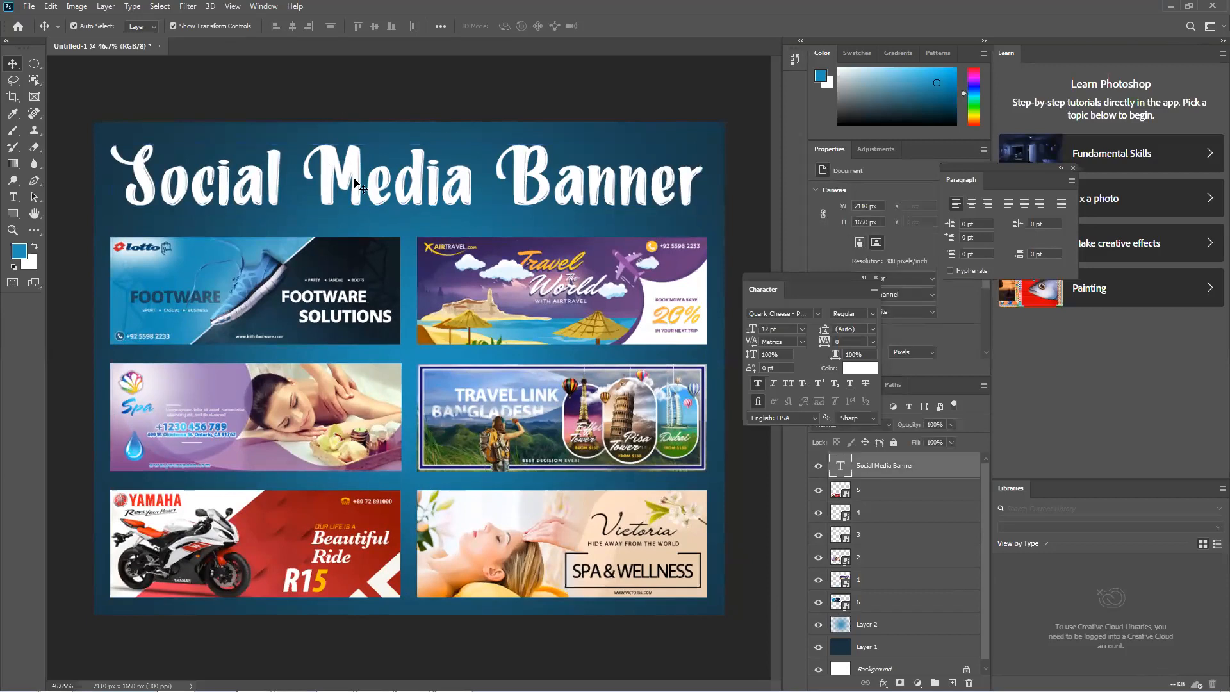
Save the cover to the Desktop as a JPEG named "behnc cvr" with quality 12 (Maximum) and Progressive format.
{"action": "left_click", "coordinate": [30, 8]}
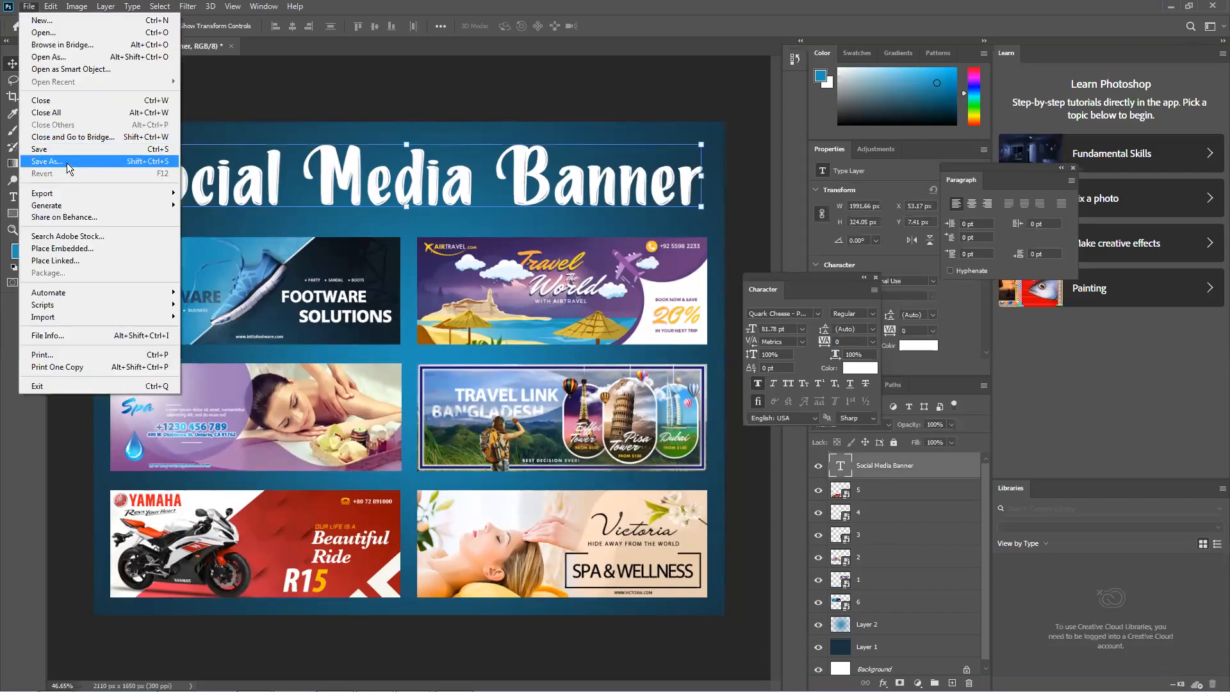
{"action": "left_click", "coordinate": [67, 161]}
{"action": "left_click", "coordinate": [54, 90]}
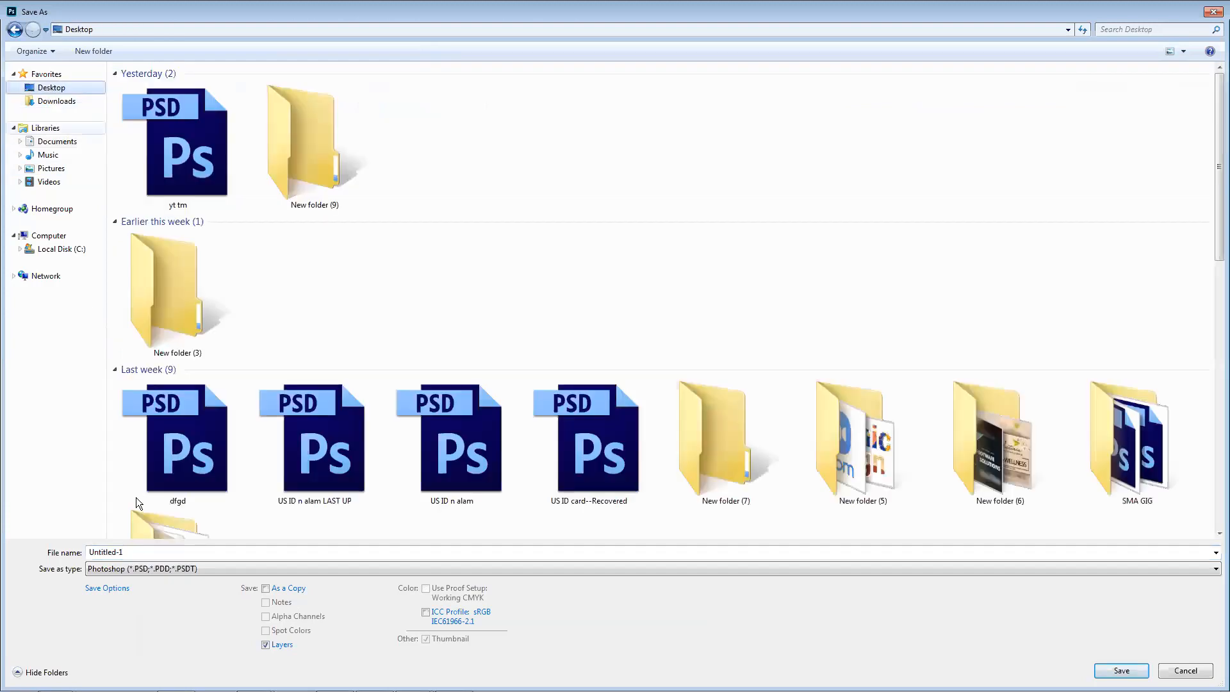
{"action": "left_click", "coordinate": [203, 573]}
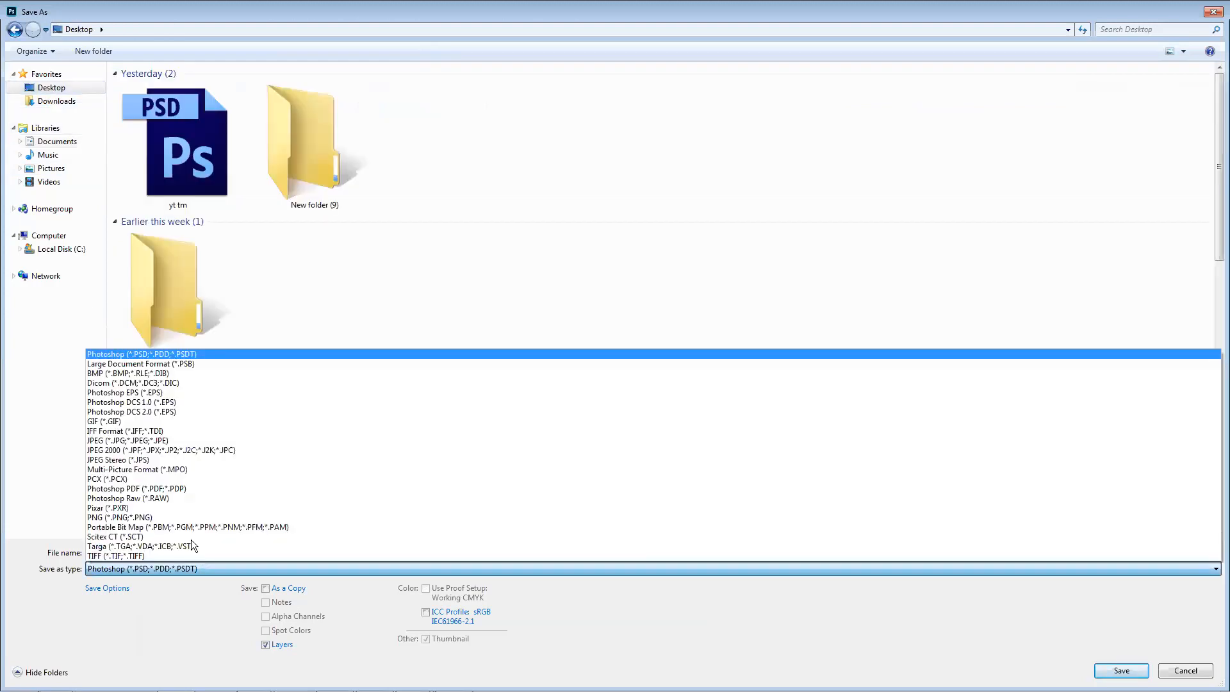
{"action": "left_click", "coordinate": [143, 440]}
{"action": "type", "text": "behnc cvr"}
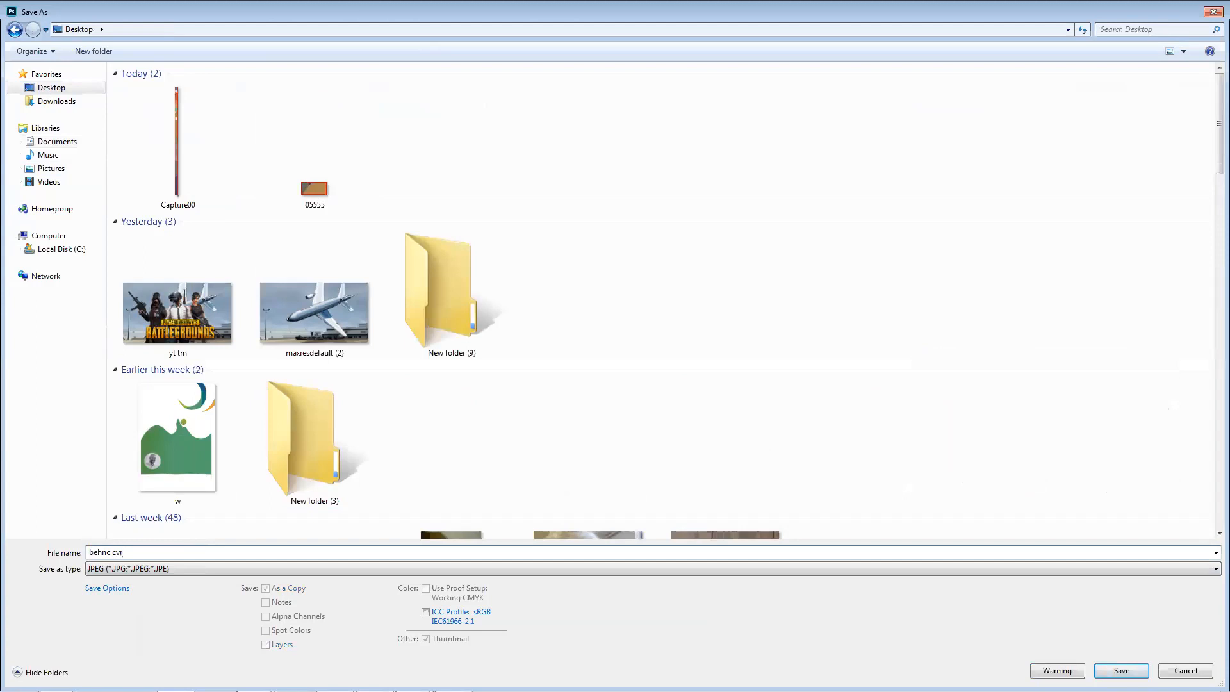
{"action": "left_click", "coordinate": [1122, 670]}
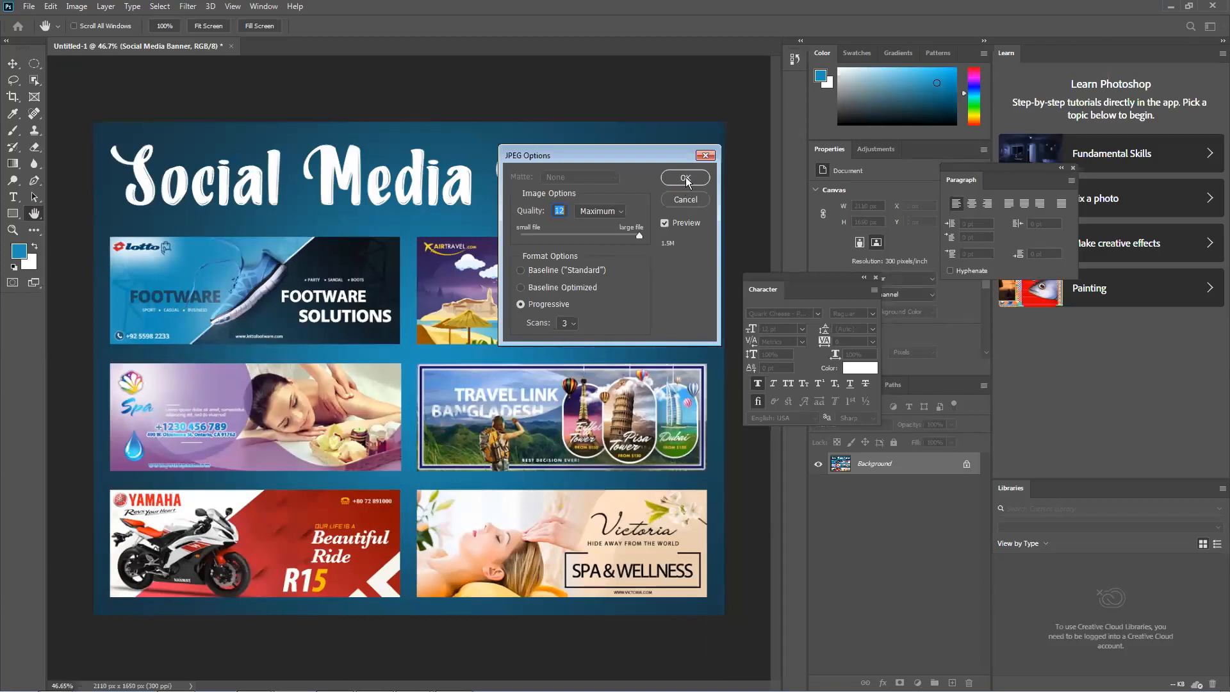
{"action": "left_click", "coordinate": [685, 179]}
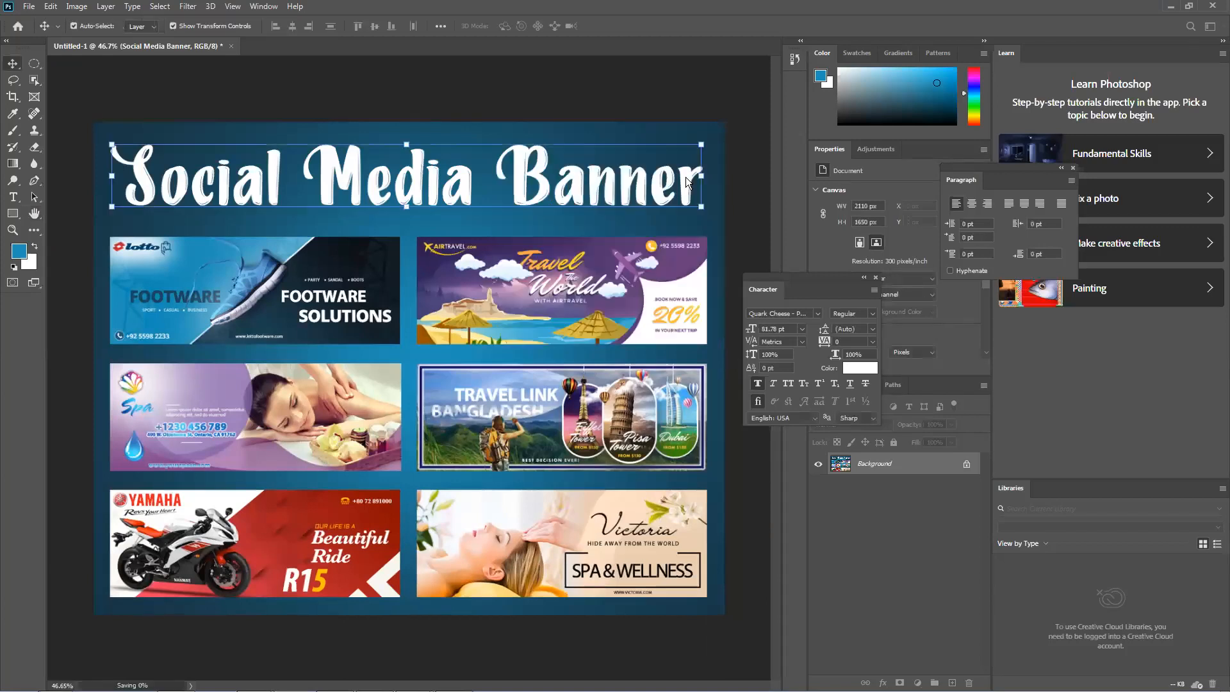
Minimize Photoshop and switch to the Behance Create Project window in Firefox.
{"action": "left_click", "coordinate": [1173, 8]}
{"action": "left_click_drag", "start_coordinate": [595, 101], "coordinate": [447, 105]}
{"action": "left_click", "coordinate": [533, 100]}
{"action": "left_click_drag", "start_coordinate": [800, 288], "coordinate": [577, 216]}
{"action": "left_click", "coordinate": [835, 215]}
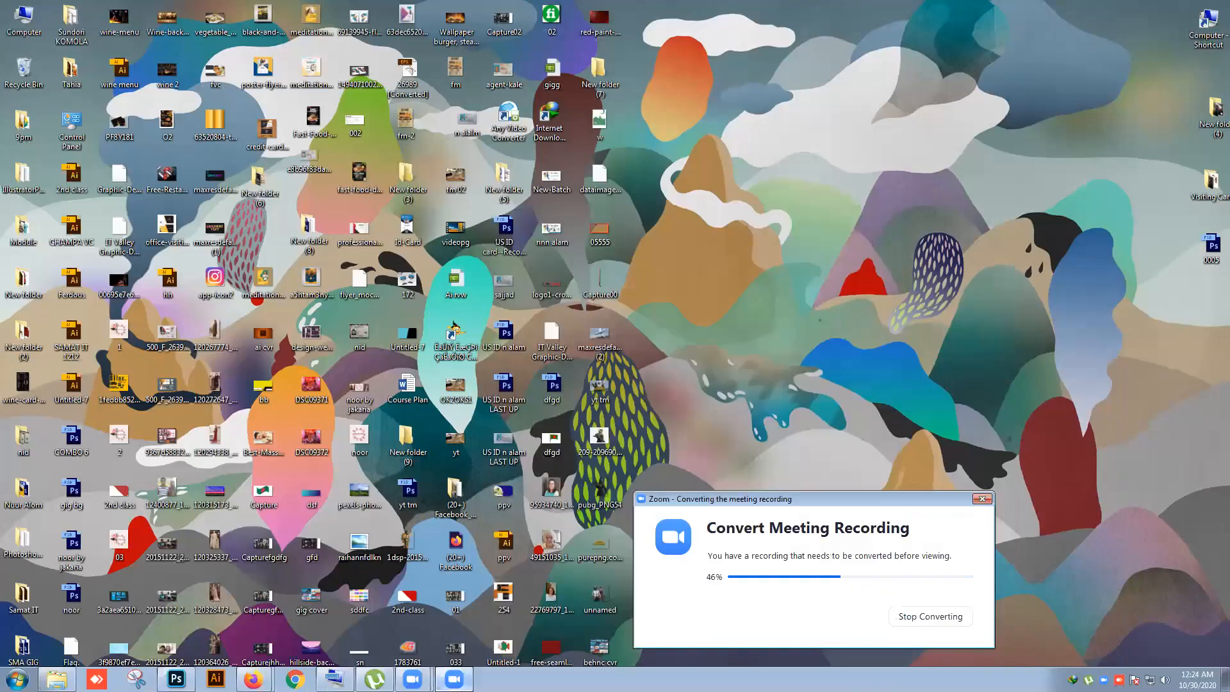
{"action": "mouse_move", "coordinate": [254, 667]}
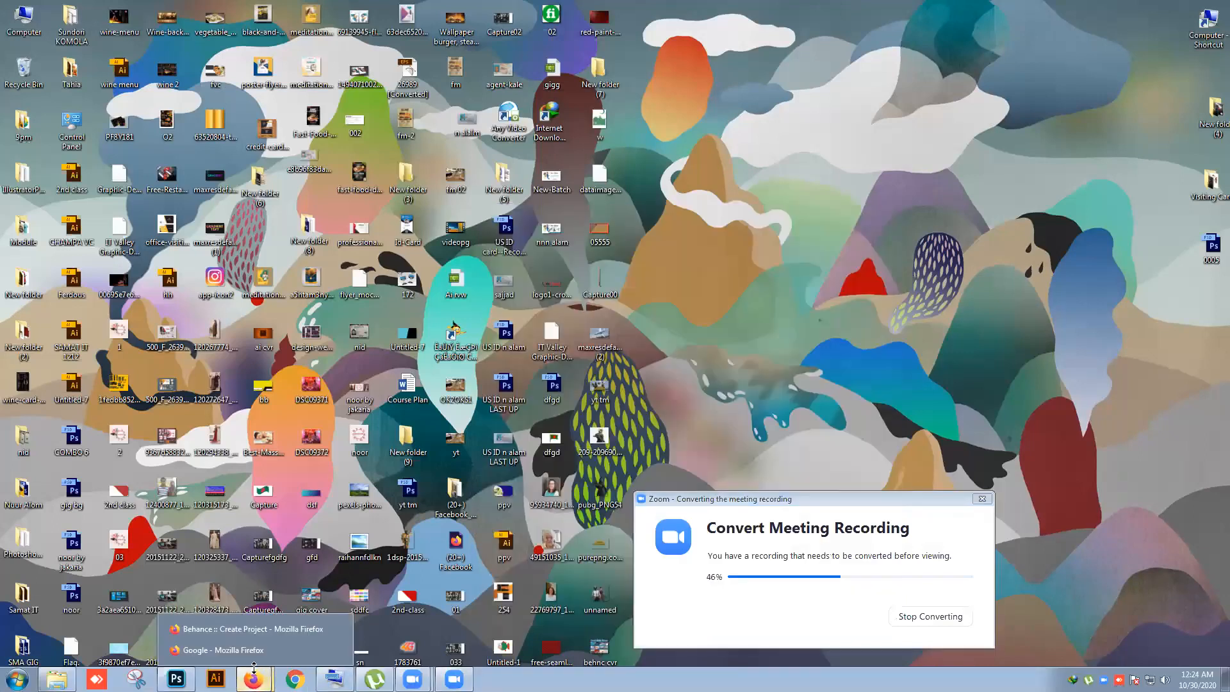
{"action": "left_click", "coordinate": [275, 633]}
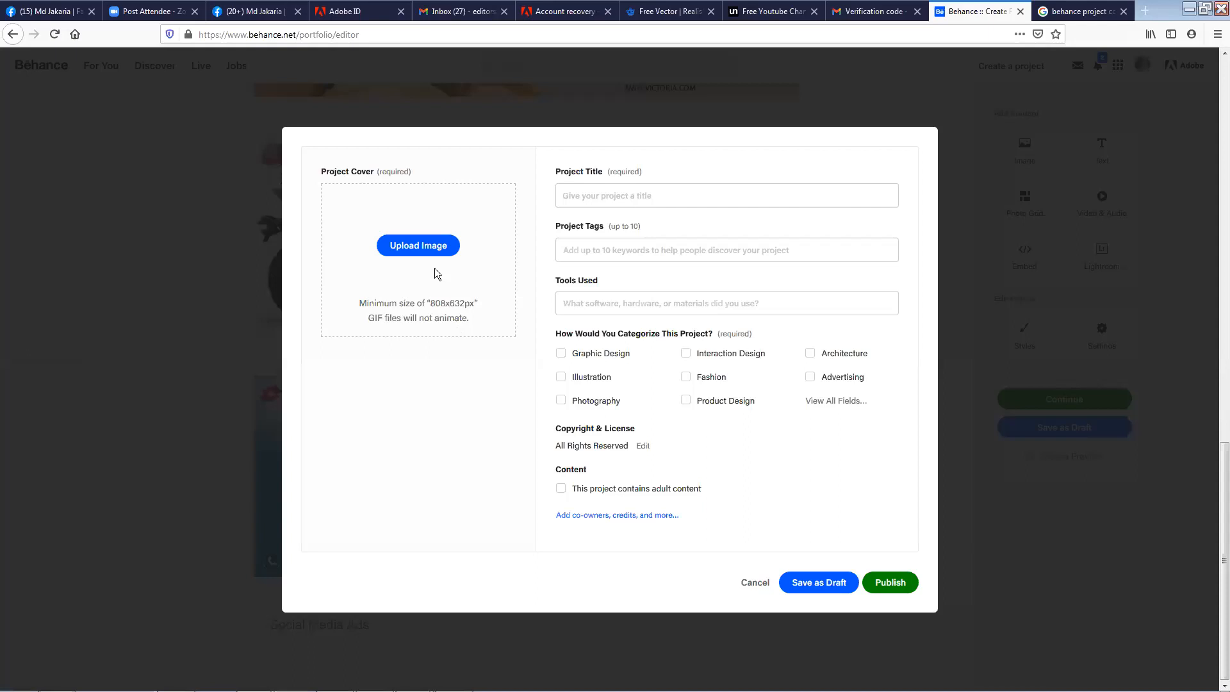
Upload the "behnc cvr" image from the Desktop as the project cover and crop it at the minimum zoom.
{"action": "left_click", "coordinate": [439, 251]}
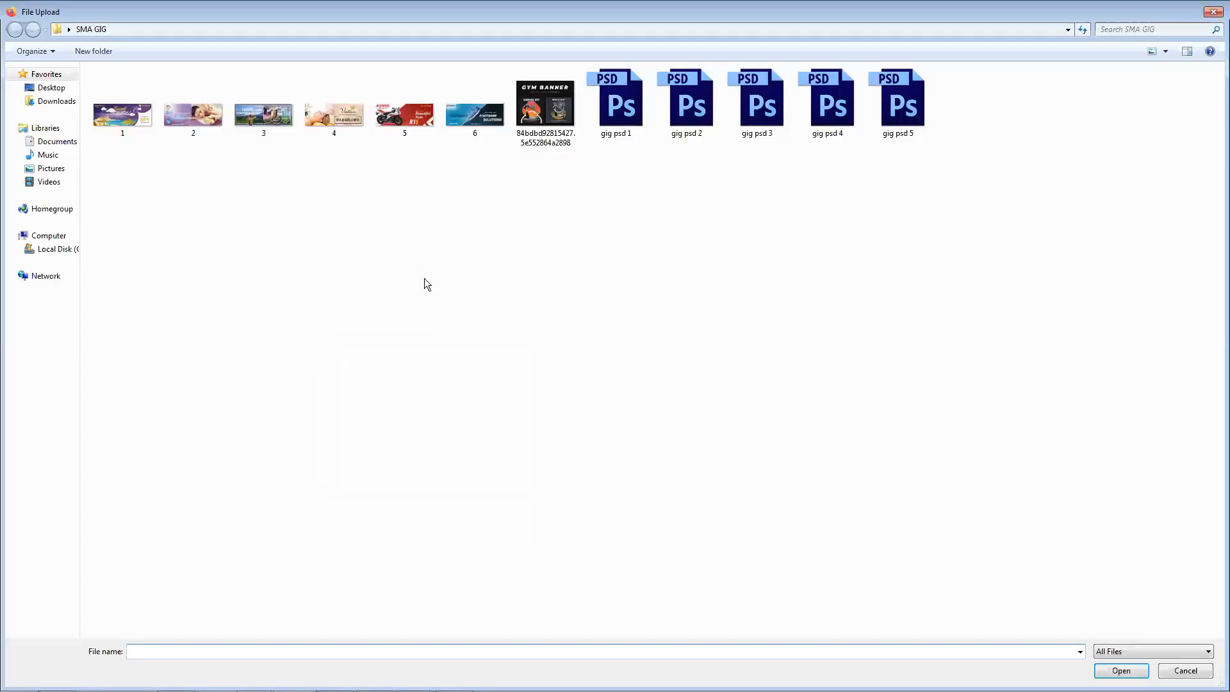
{"action": "left_click", "coordinate": [51, 87]}
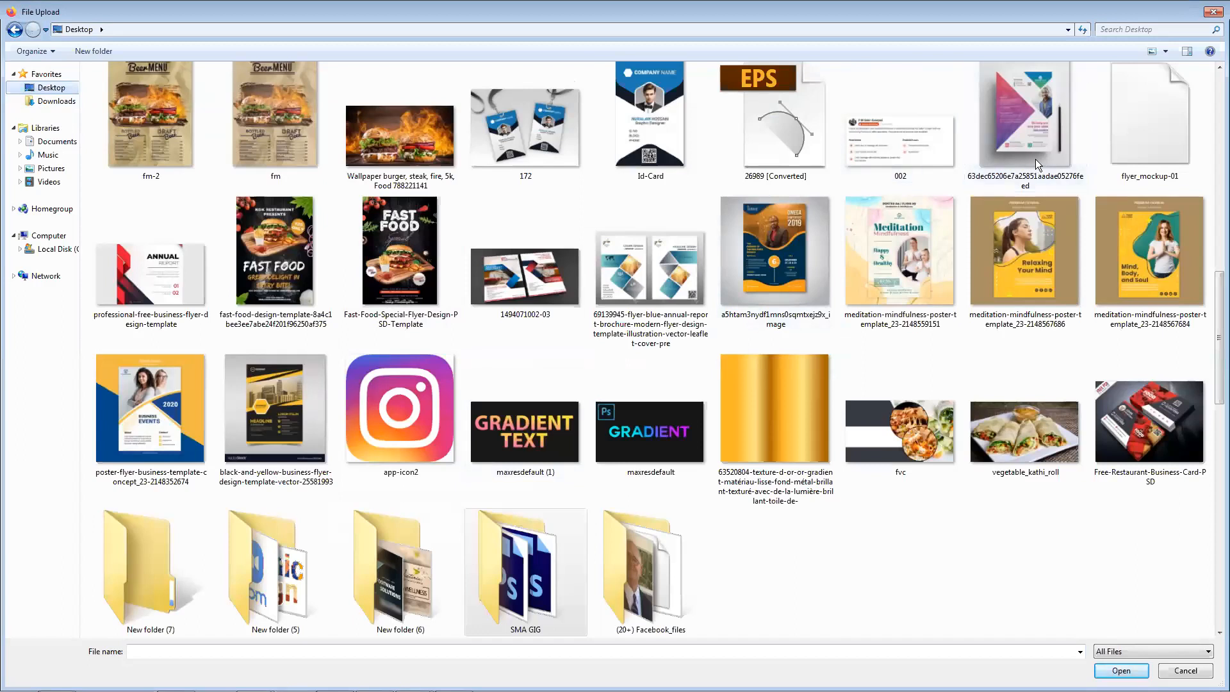
{"action": "scroll", "coordinate": [198, 191], "scroll_direction": "up", "scroll_amount": 10}
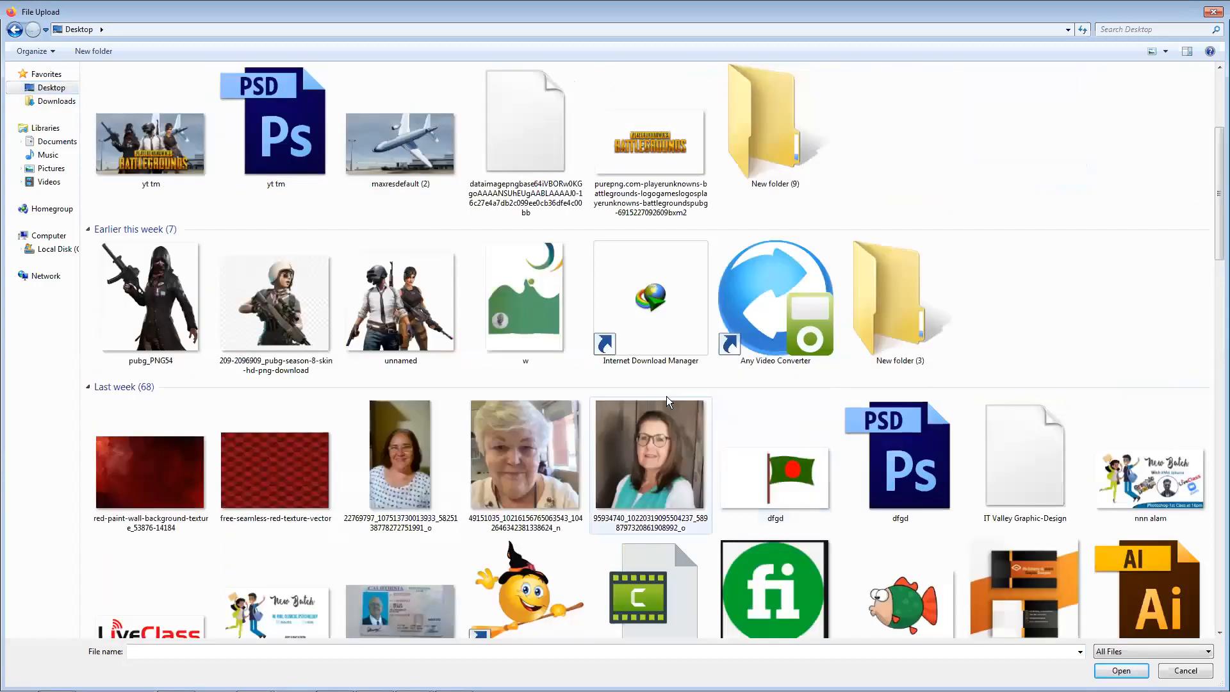
{"action": "double_click", "coordinate": [198, 190]}
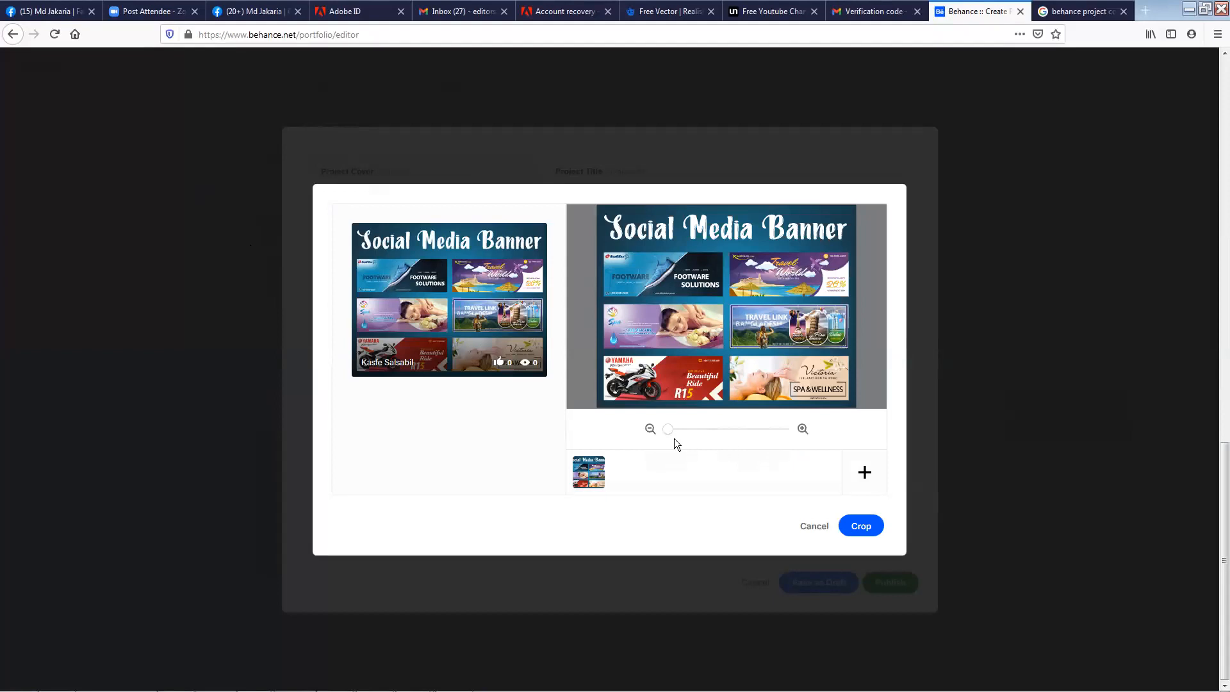
{"action": "mouse_move", "coordinate": [671, 431]}
{"action": "left_mouse_down"}
{"action": "mouse_move", "coordinate": [684, 431]}
{"action": "mouse_move", "coordinate": [651, 435]}
{"action": "mouse_move", "coordinate": [777, 437]}
{"action": "mouse_move", "coordinate": [664, 440]}
{"action": "left_mouse_up"}
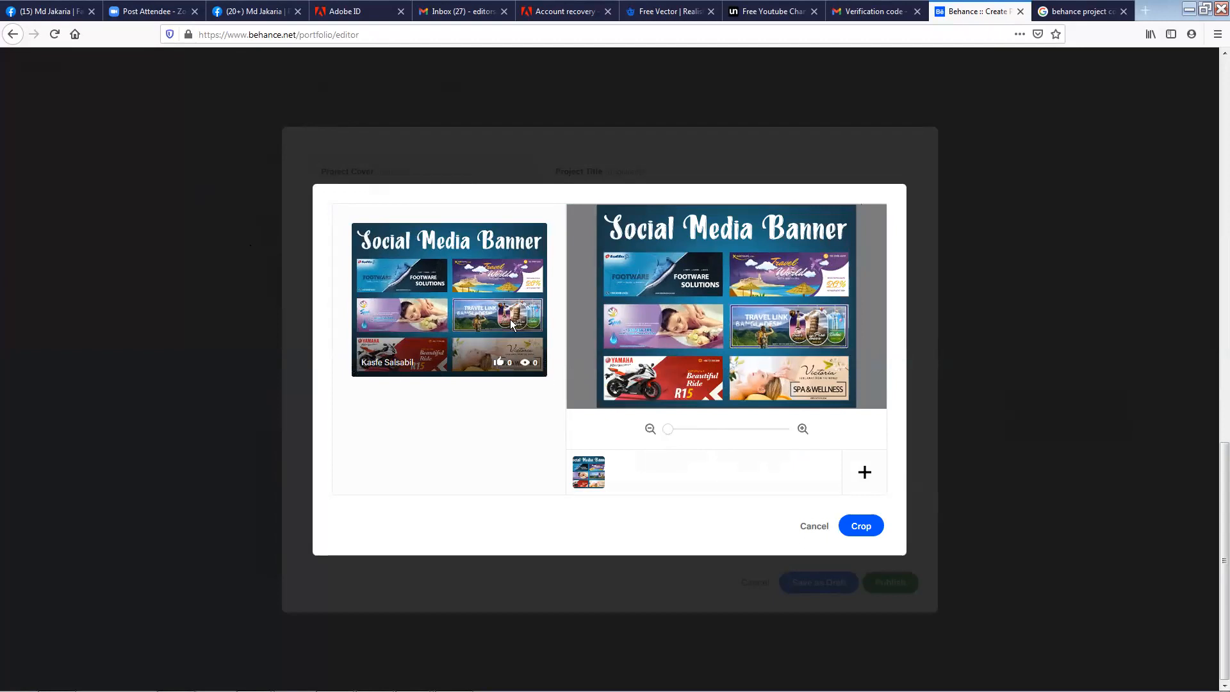
{"action": "scroll", "coordinate": [451, 410], "scroll_direction": "up", "scroll_amount": 3}
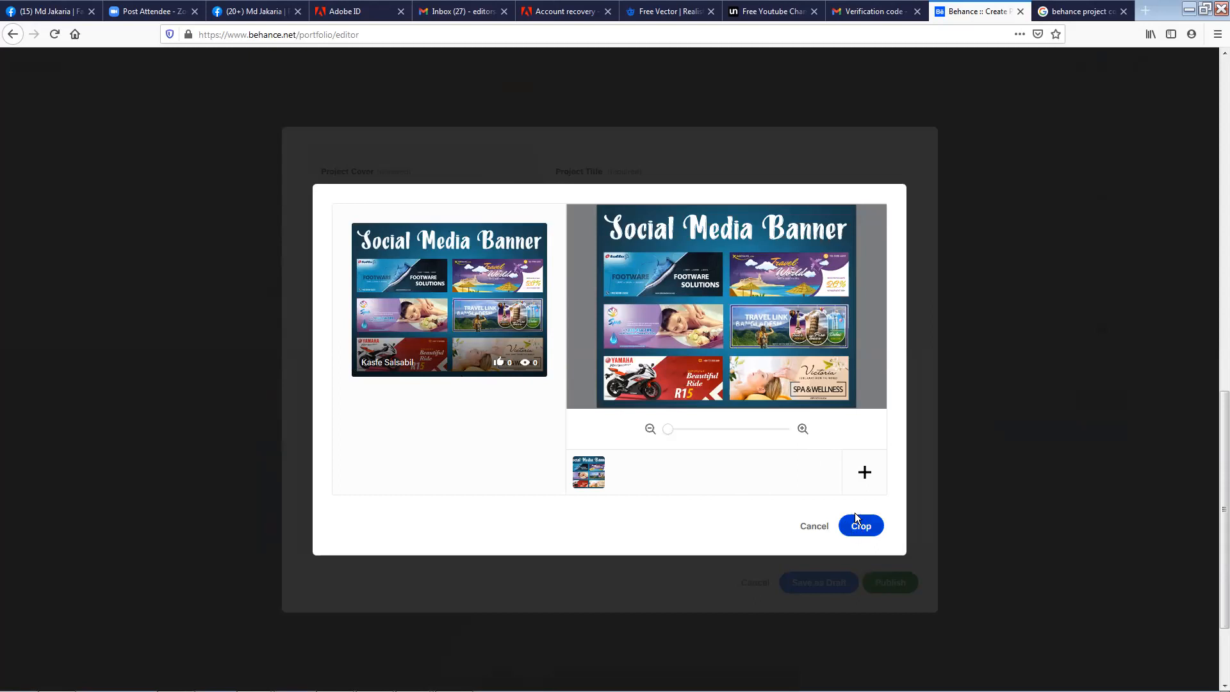
{"action": "left_click", "coordinate": [858, 531]}
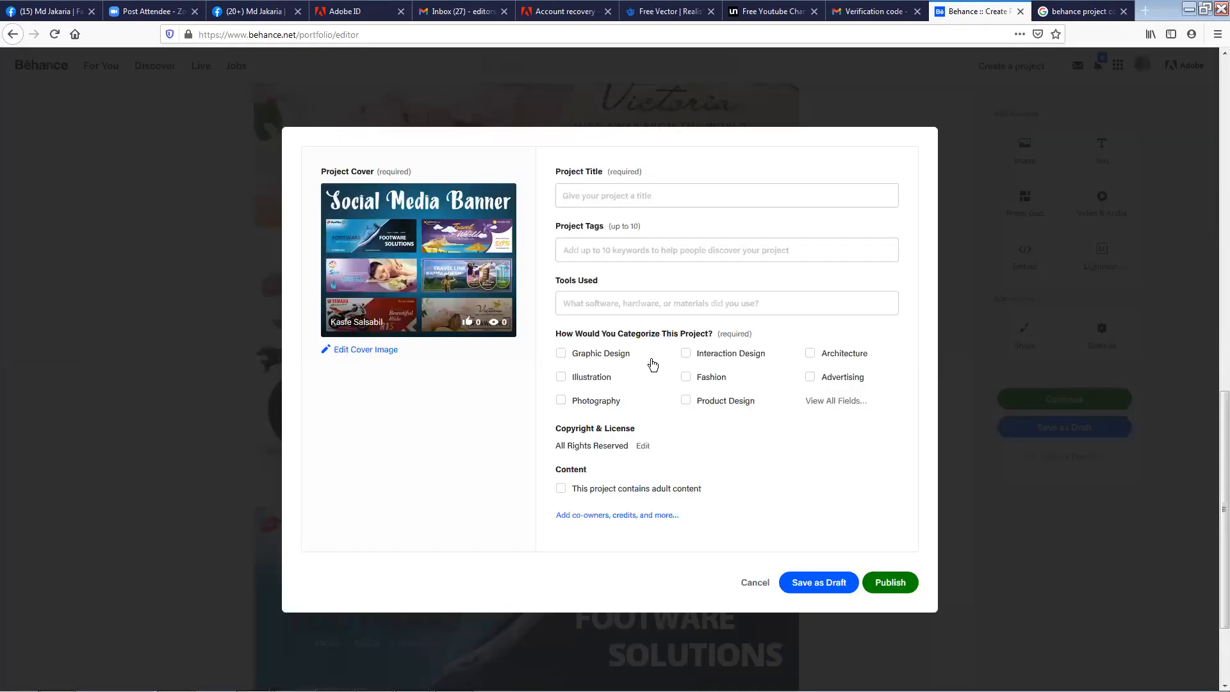
Give the project the title "Social Media Banner".
{"action": "left_click", "coordinate": [585, 196]}
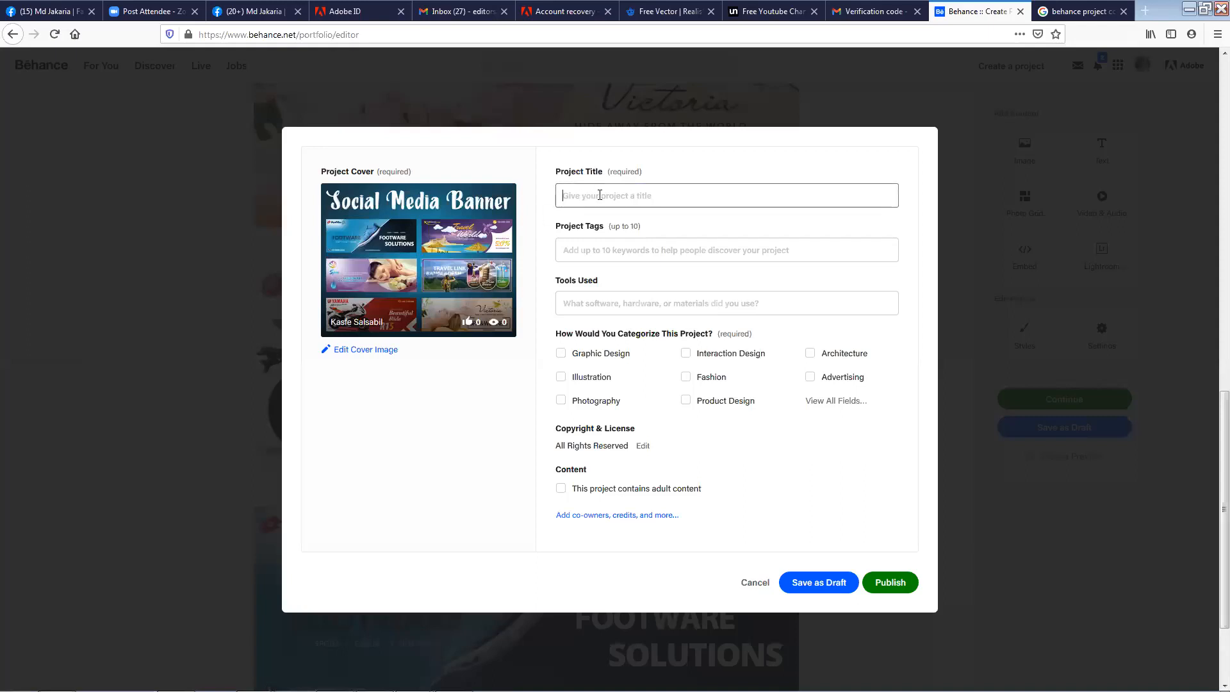
{"action": "left_click", "coordinate": [396, 170]}
{"action": "left_click", "coordinate": [567, 194]}
{"action": "type", "text": "Social"}
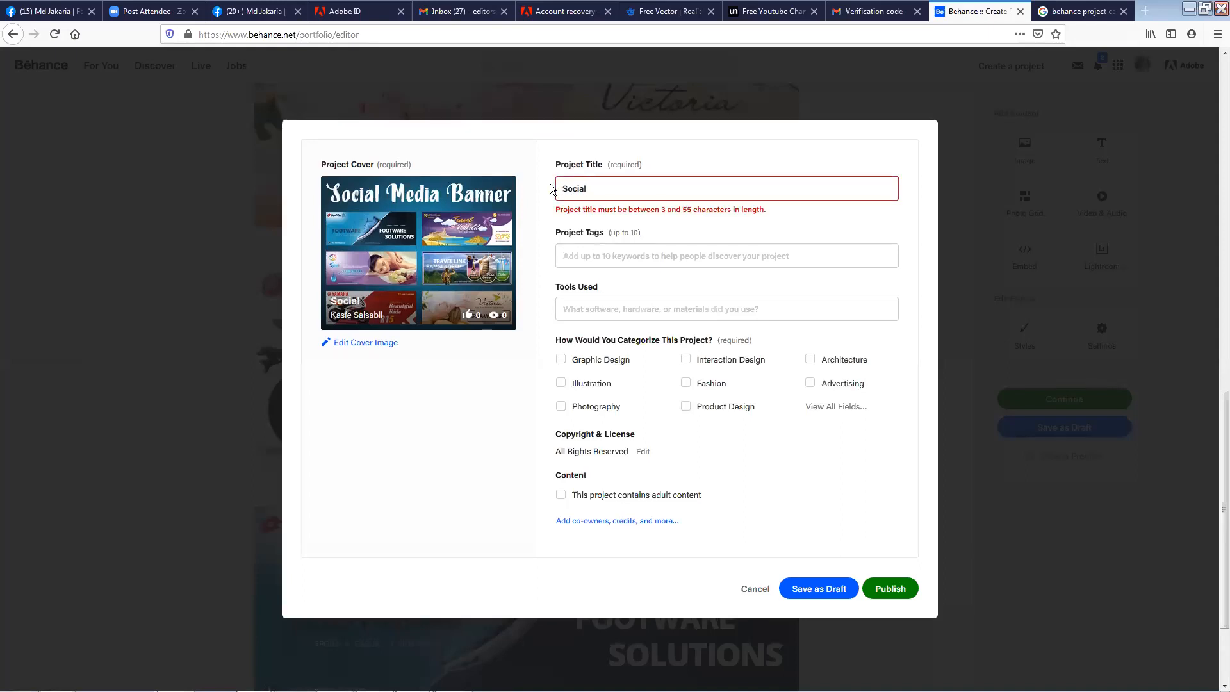
{"action": "type", "text": " Media"}
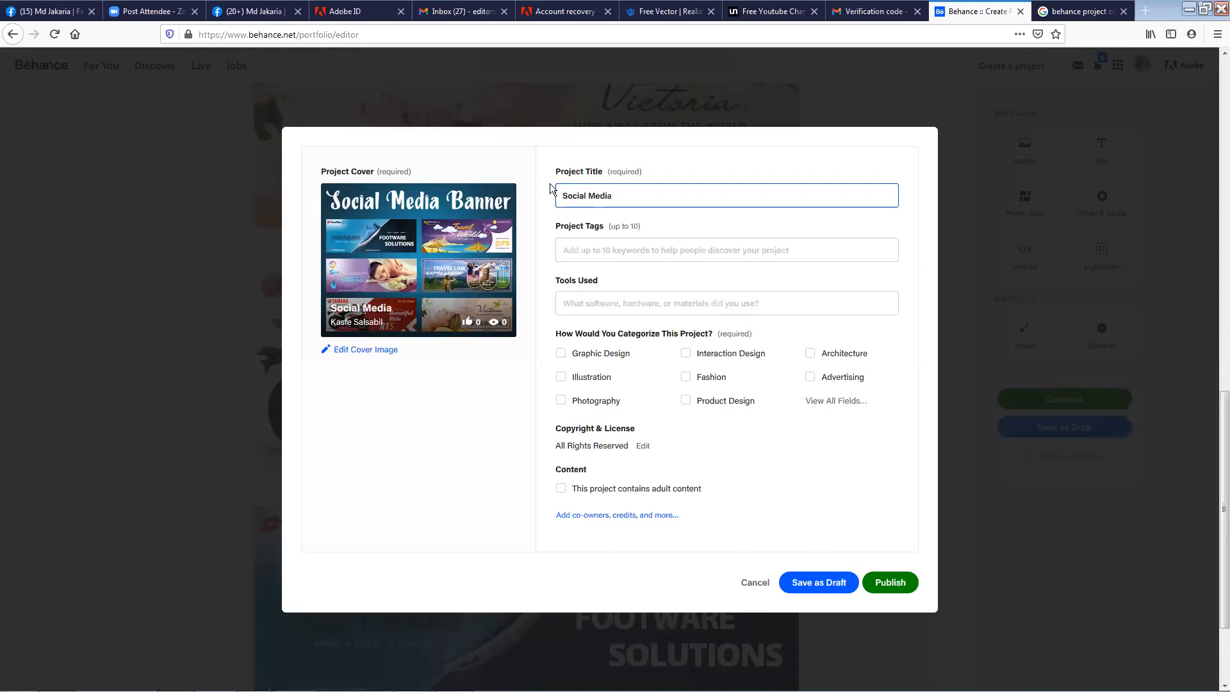
{"action": "type", "text": "Banner"}
Copy the project title into the project tags and add "Social Media Ads" as a second tag, separated by semicolons.
{"action": "left_click_drag", "start_coordinate": [662, 195], "coordinate": [535, 198]}
{"action": "key", "text": "ctrl+c"}
{"action": "left_click", "coordinate": [613, 250]}
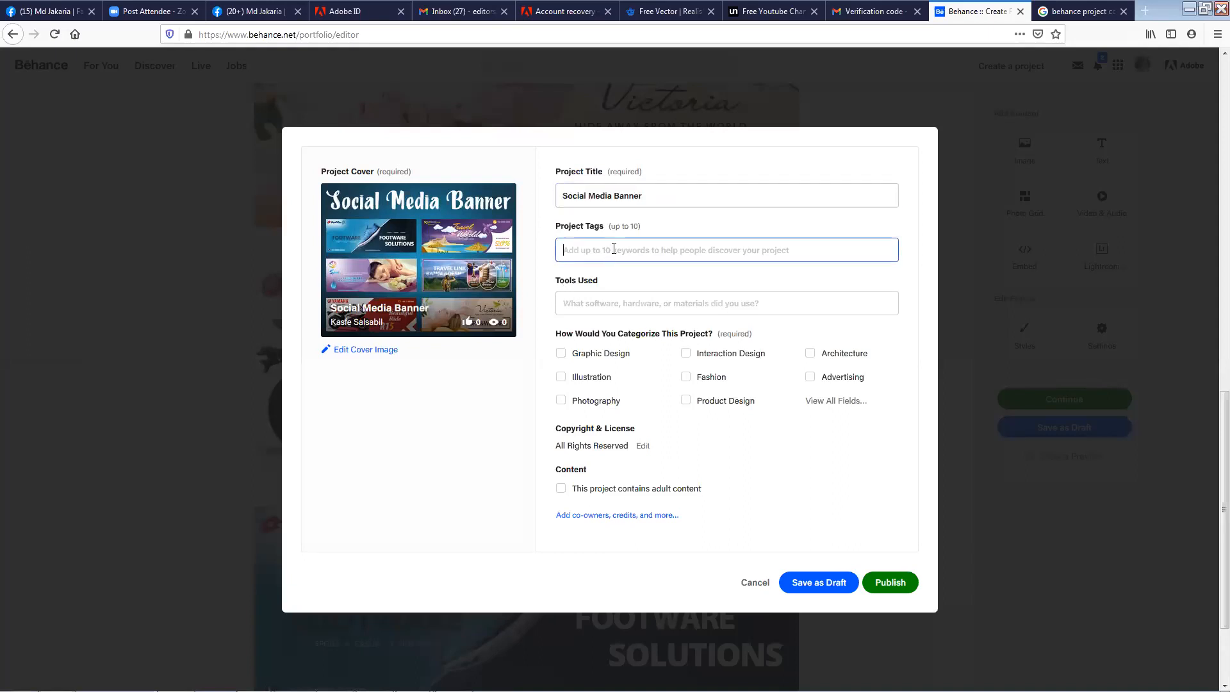
{"action": "key", "text": "ctrl+v"}
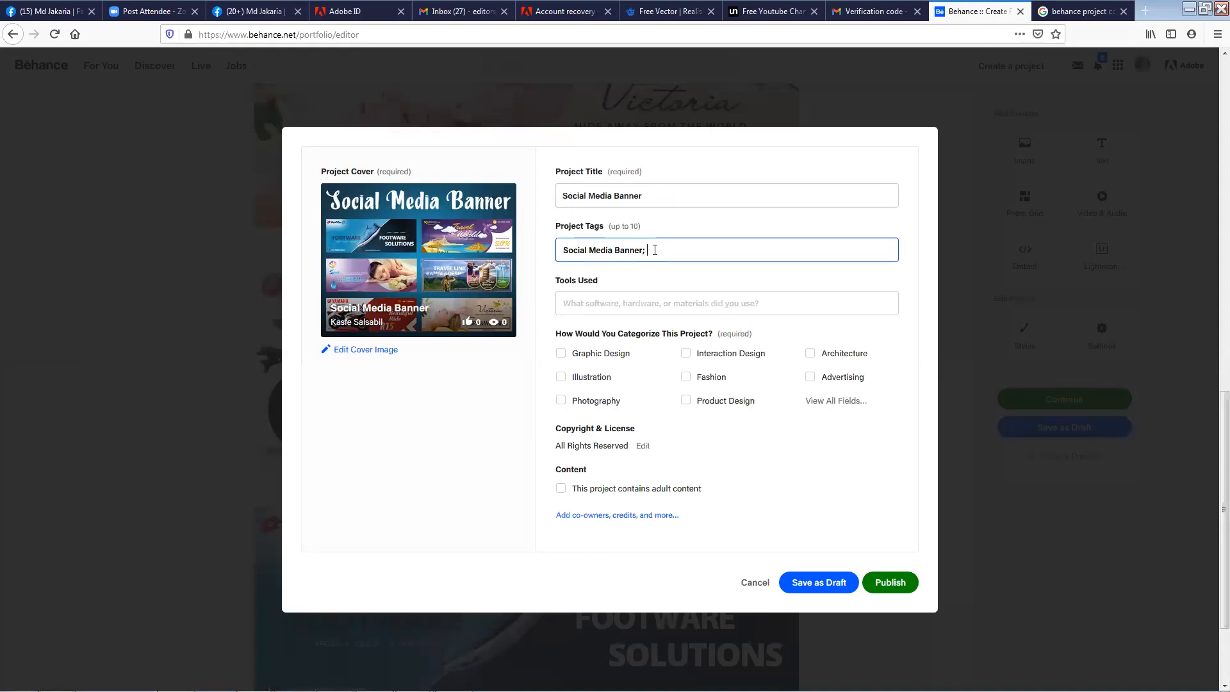
{"action": "type", "text": ";"}
{"action": "key", "text": "ctrl+v"}
{"action": "left_click_drag", "start_coordinate": [700, 251], "coordinate": [799, 262]}
{"action": "type", "text": "Ads;"}
Add "Social Media cover" and "Social Ads" to the project tags, separated by a semicolon.
{"action": "left_click", "coordinate": [735, 249]}
{"action": "key", "text": "ctrl+v"}
{"action": "key", "text": "BackSpace"}
{"action": "key", "text": "BackSpace"}
{"action": "key", "text": "BackSpace"}
{"action": "key", "text": "BackSpace"}
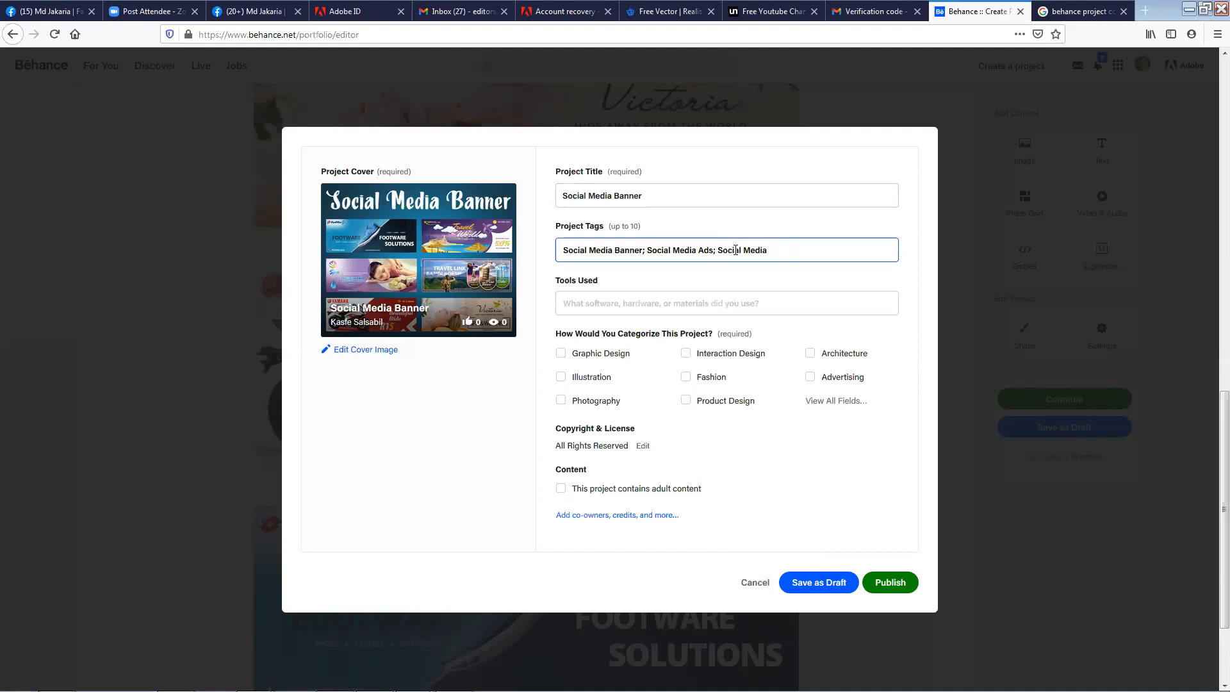
{"action": "type", "text": "cove"}
{"action": "type", "text": "r; Social Media Banner"}
{"action": "key", "text": "BackSpace"}
{"action": "key", "text": "BackSpace"}
{"action": "key", "text": "BackSpace"}
{"action": "key", "text": "BackSpace"}
{"action": "key", "text": "BackSpace"}
{"action": "key", "text": "BackSpace"}
{"action": "key", "text": "BackSpace"}
{"action": "key", "text": "BackSpace"}
{"action": "key", "text": "BackSpace"}
Categorize the project as Graphic Design.
{"action": "left_click", "coordinate": [702, 302]}
{"action": "left_click", "coordinate": [585, 354]}
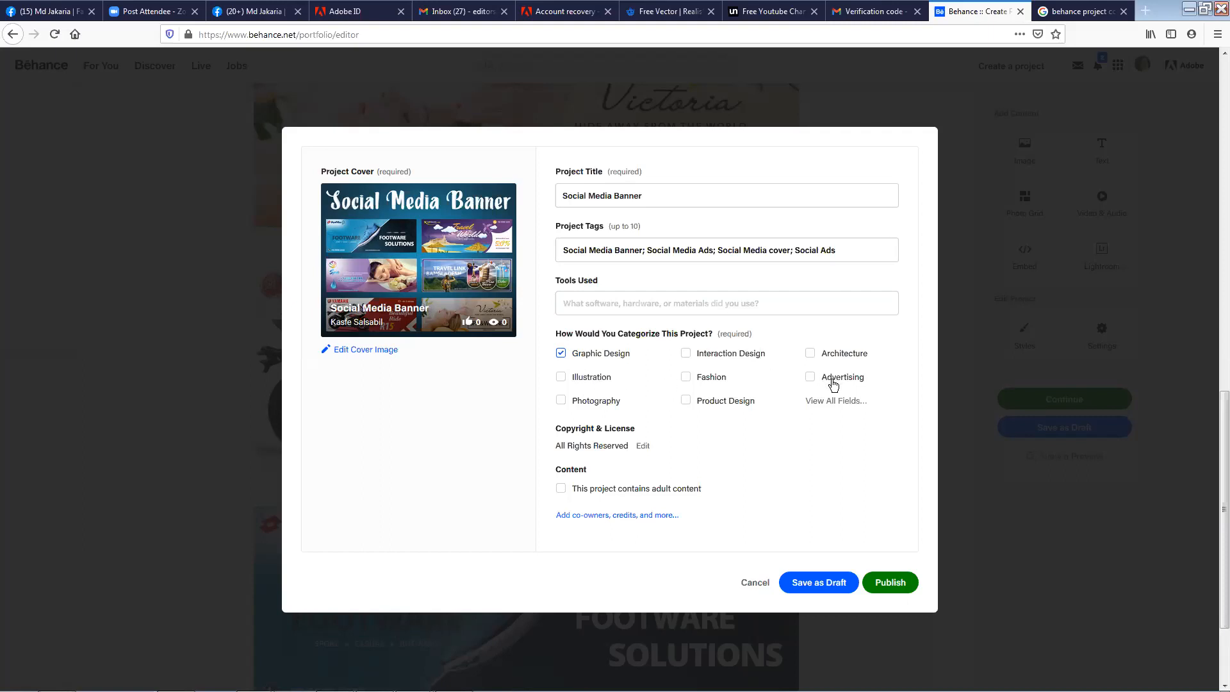
Add Advertising to the project's categories, keeping Illustration unselected.
{"action": "left_click", "coordinate": [811, 380]}
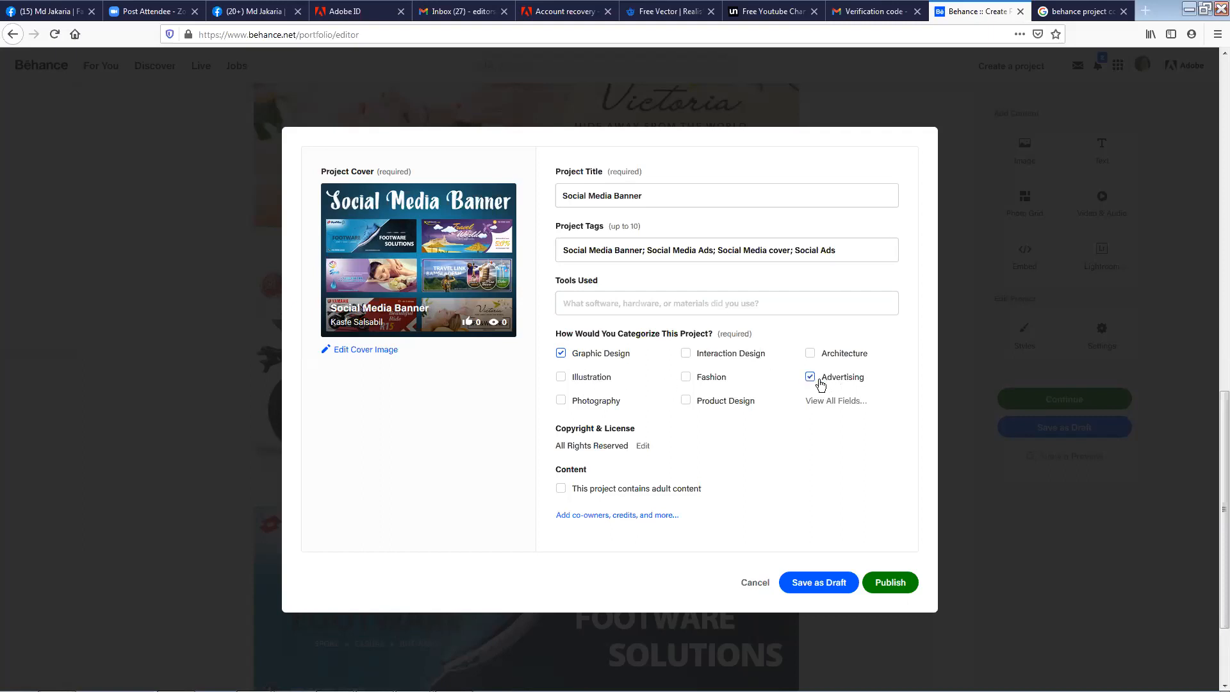
{"action": "left_click", "coordinate": [561, 378]}
{"action": "left_click", "coordinate": [657, 307]}
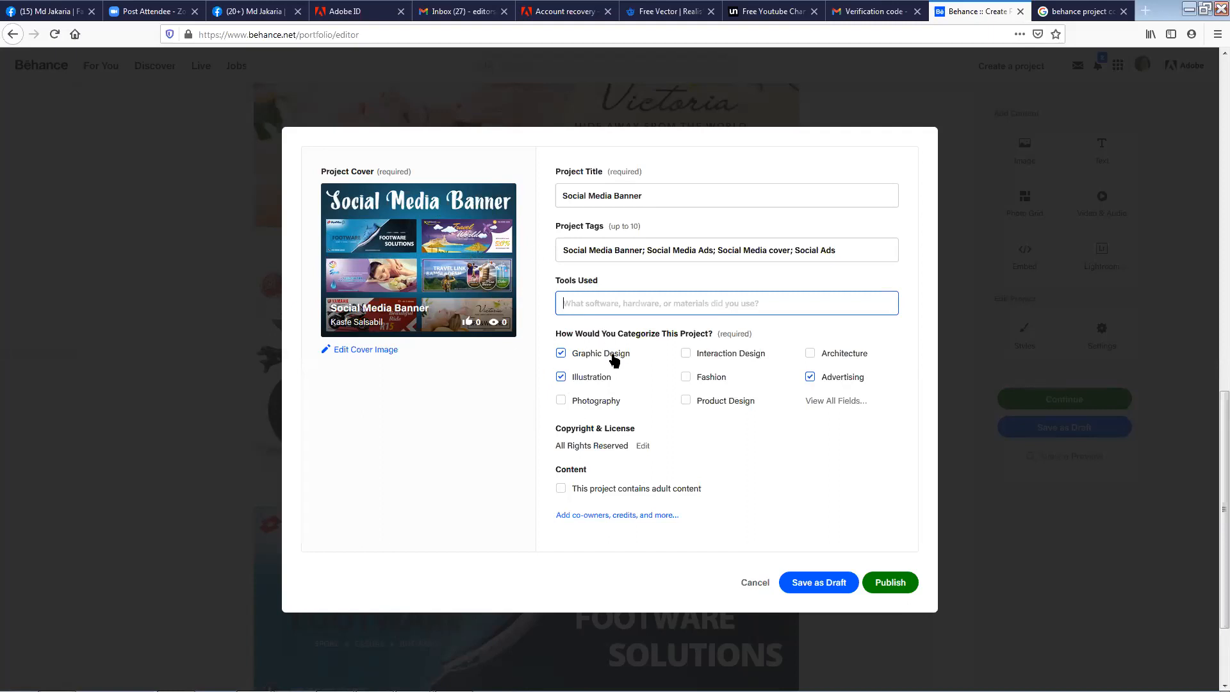
{"action": "left_click", "coordinate": [577, 377]}
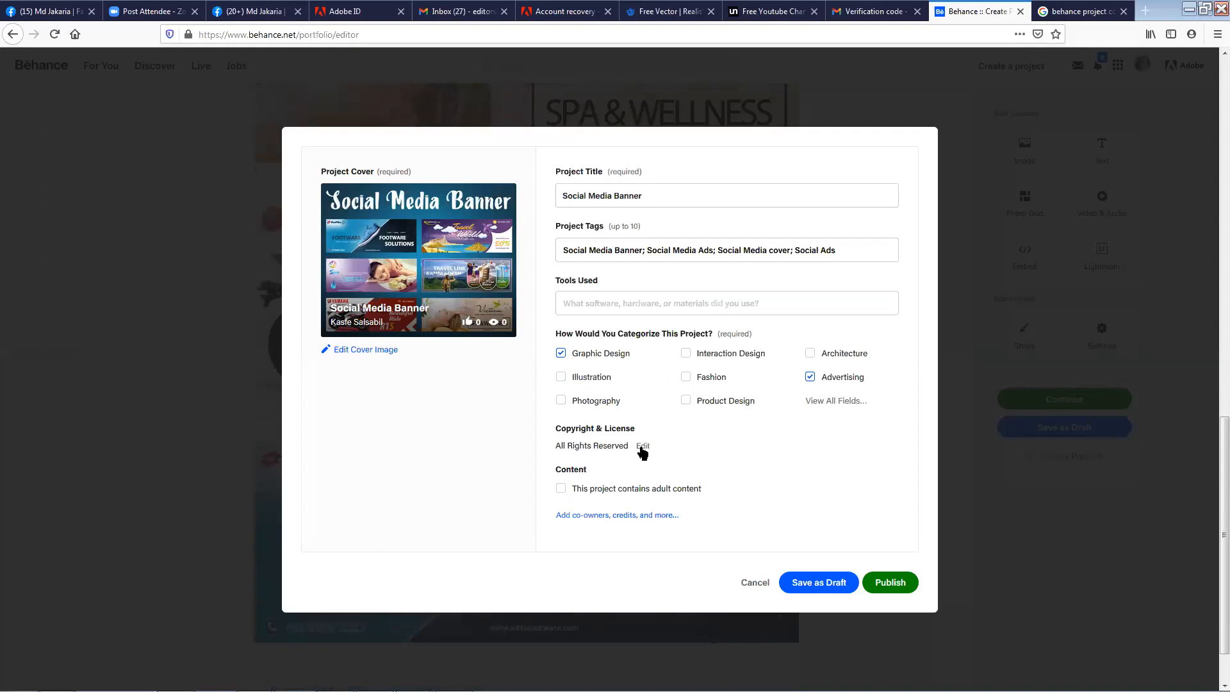
{"action": "left_click", "coordinate": [641, 446]}
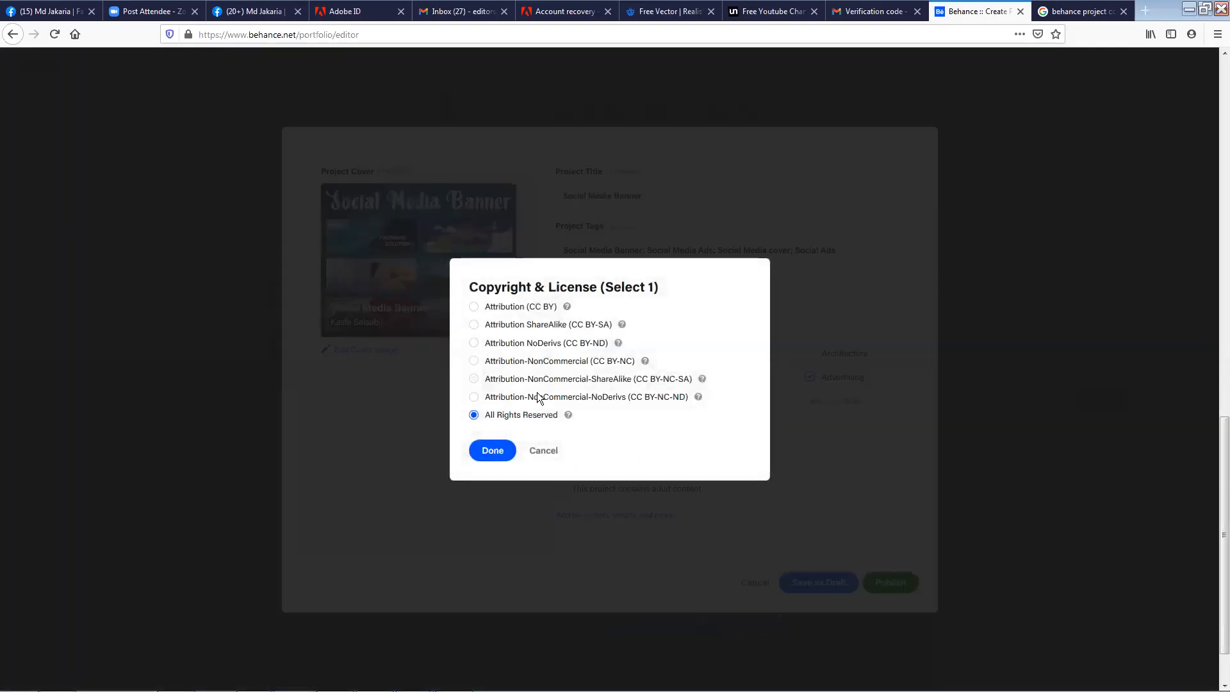
{"action": "left_click", "coordinate": [545, 453]}
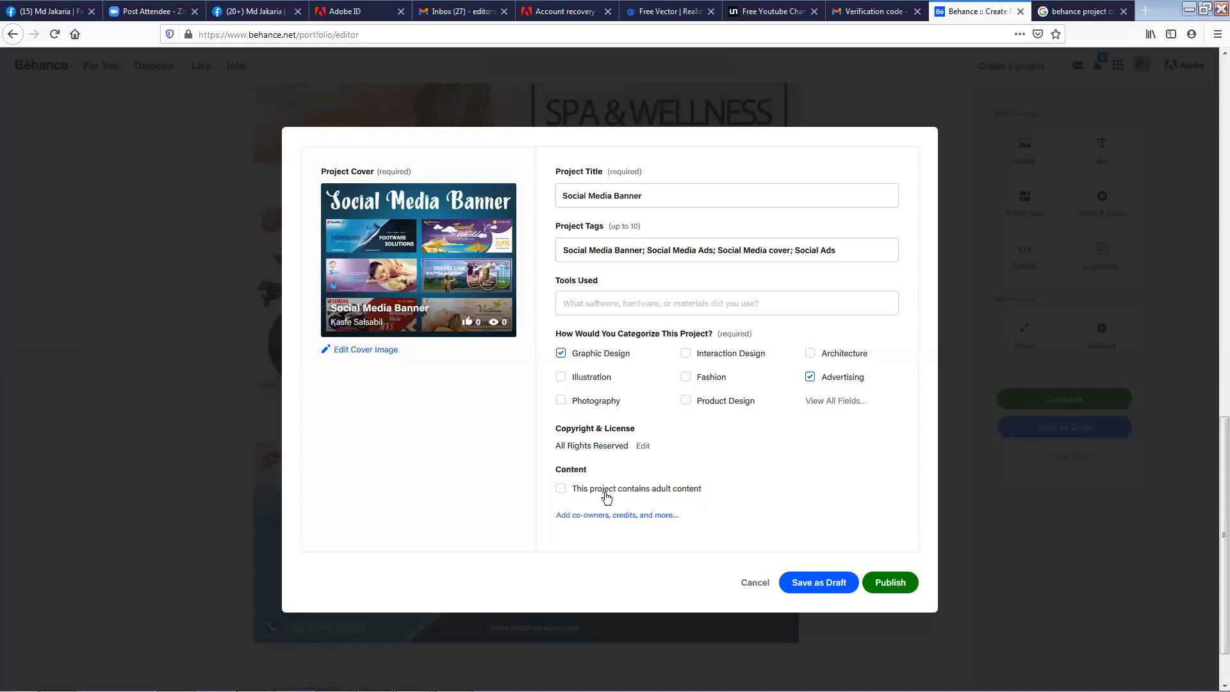
{"action": "left_click", "coordinate": [561, 489]}
{"action": "left_click", "coordinate": [561, 490]}
{"action": "left_click_drag", "start_coordinate": [552, 426], "coordinate": [641, 440]}
{"action": "left_click", "coordinate": [667, 449]}
Try the Attribution (CC BY) license, then set the project's copyright license to All Rights Reserved.
{"action": "left_click", "coordinate": [643, 447]}
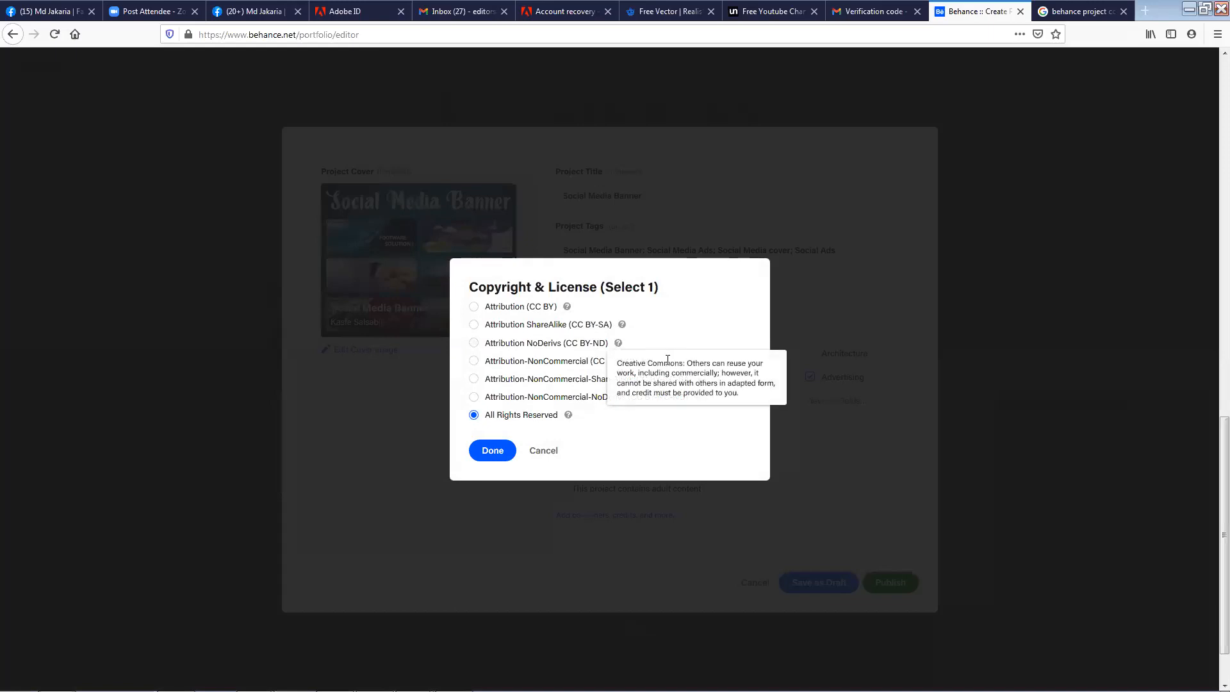
{"action": "left_click", "coordinate": [506, 308]}
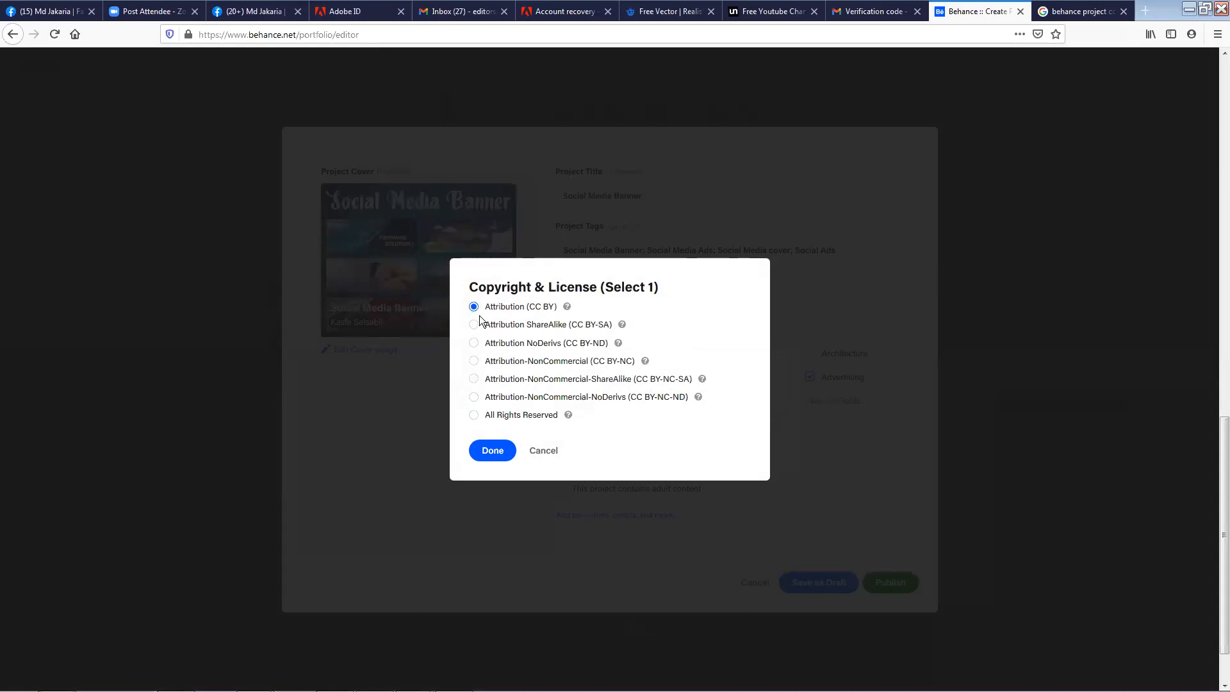
{"action": "left_click", "coordinate": [502, 416]}
{"action": "left_click", "coordinate": [500, 309]}
{"action": "left_click", "coordinate": [503, 416]}
{"action": "left_click", "coordinate": [487, 451]}
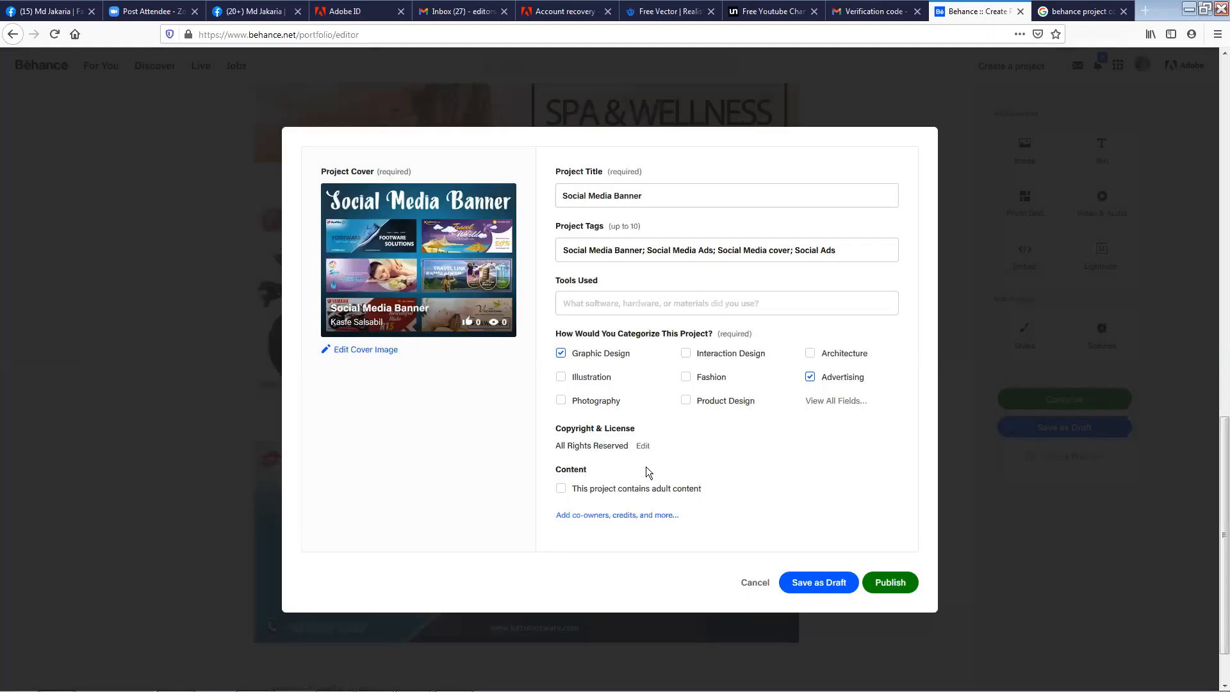
Look up the collaborator by username in the project's additional information and add them as co-owner.
{"action": "left_click", "coordinate": [601, 519]}
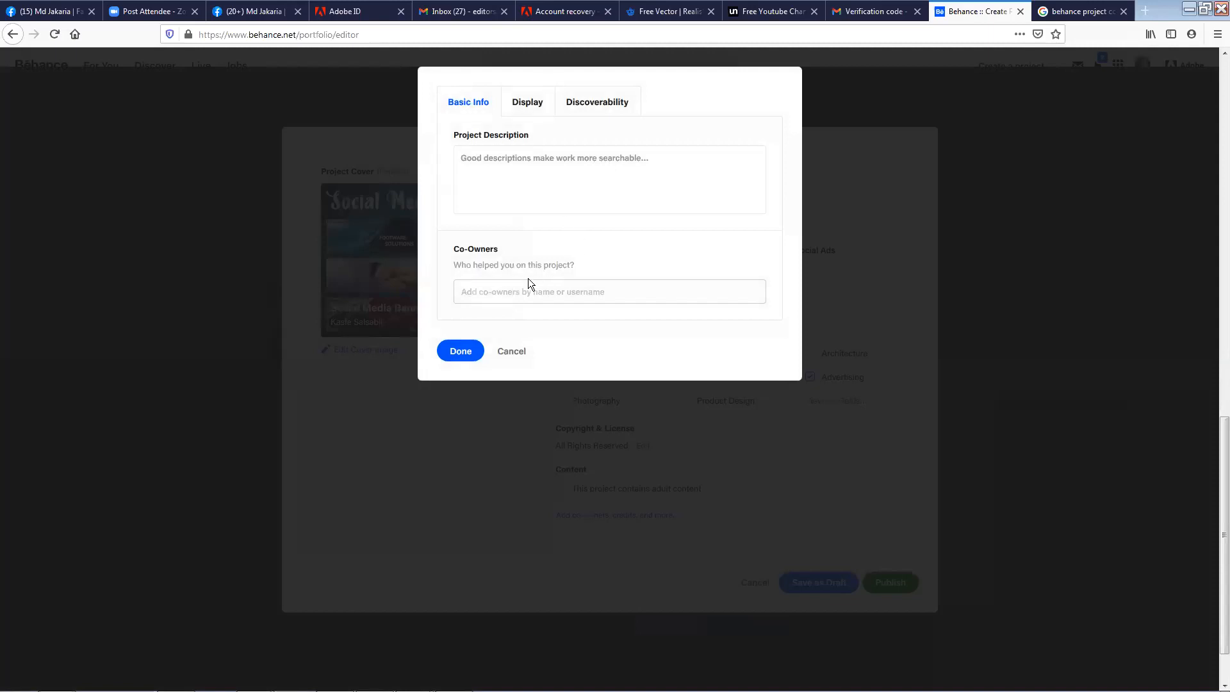
{"action": "left_click", "coordinate": [521, 293]}
{"action": "type", "text": "editorjaka"}
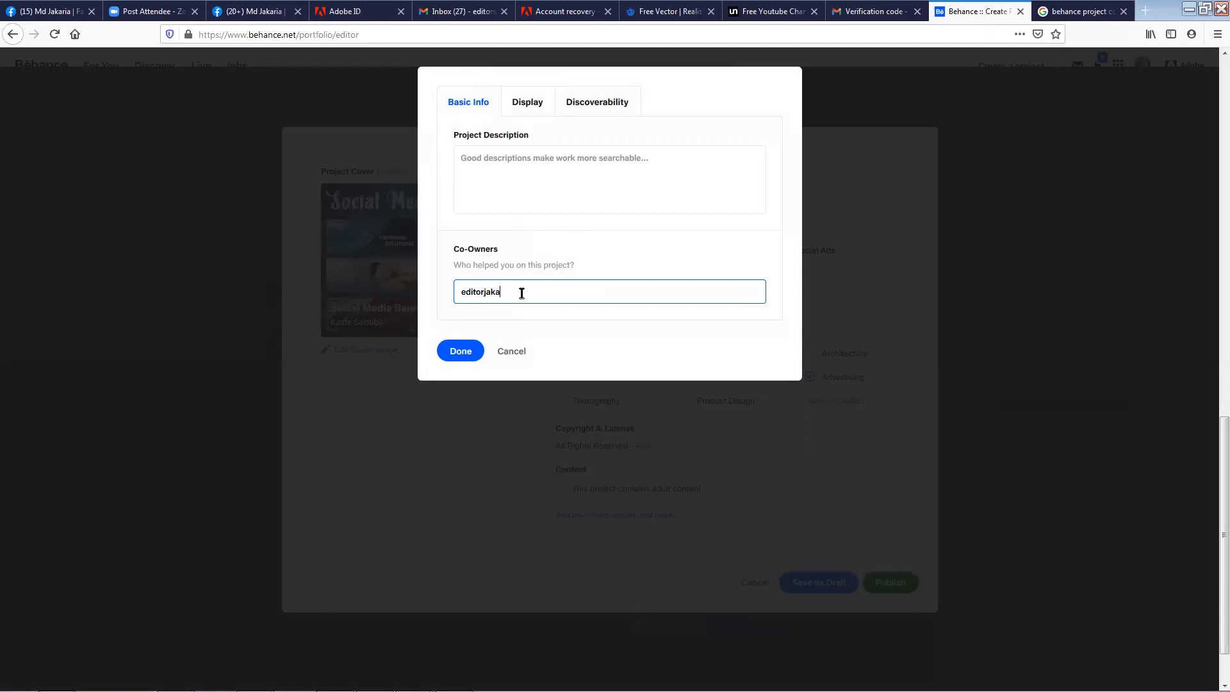
{"action": "type", "text": "ria"}
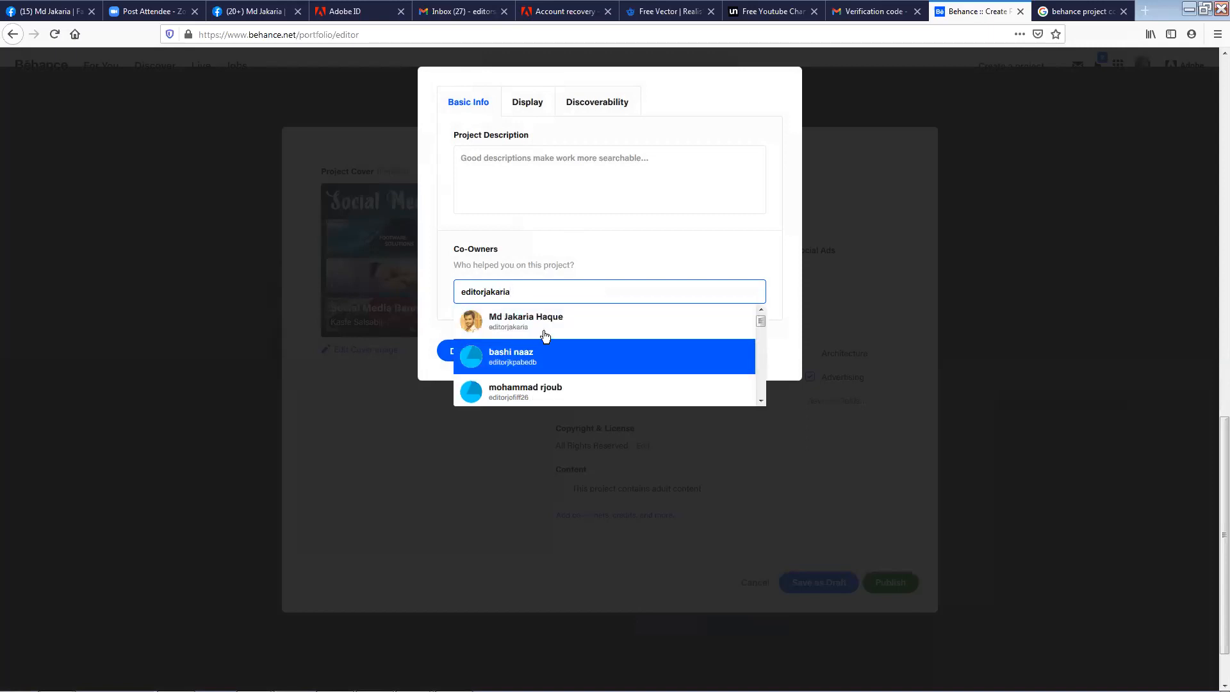
{"action": "left_click", "coordinate": [549, 325]}
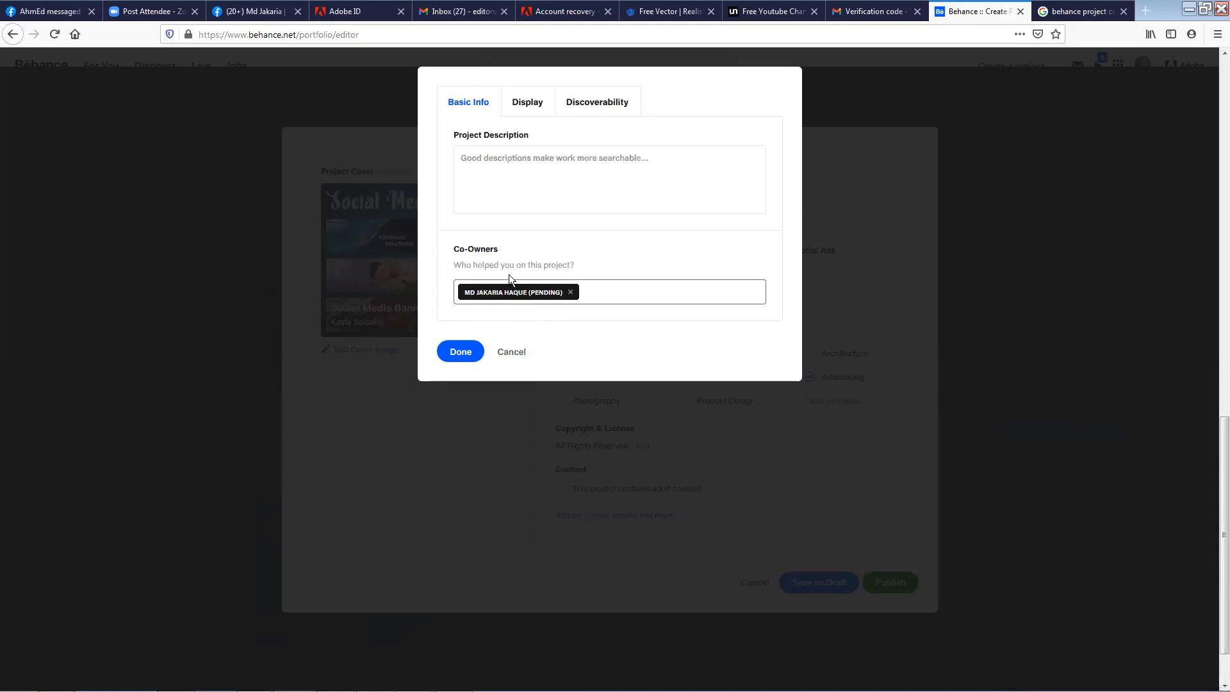
Paste "Social Media Banner" as the project description and save the additional project information.
{"action": "left_click", "coordinate": [552, 187]}
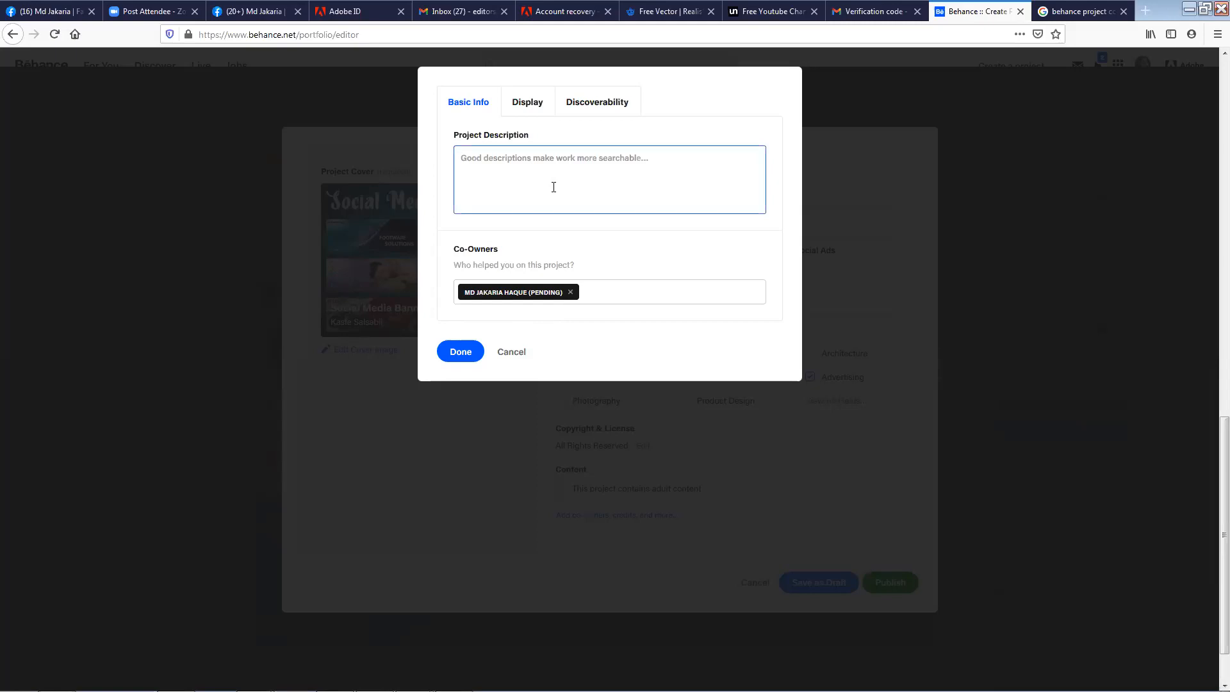
{"action": "key", "text": "ctrl+v"}
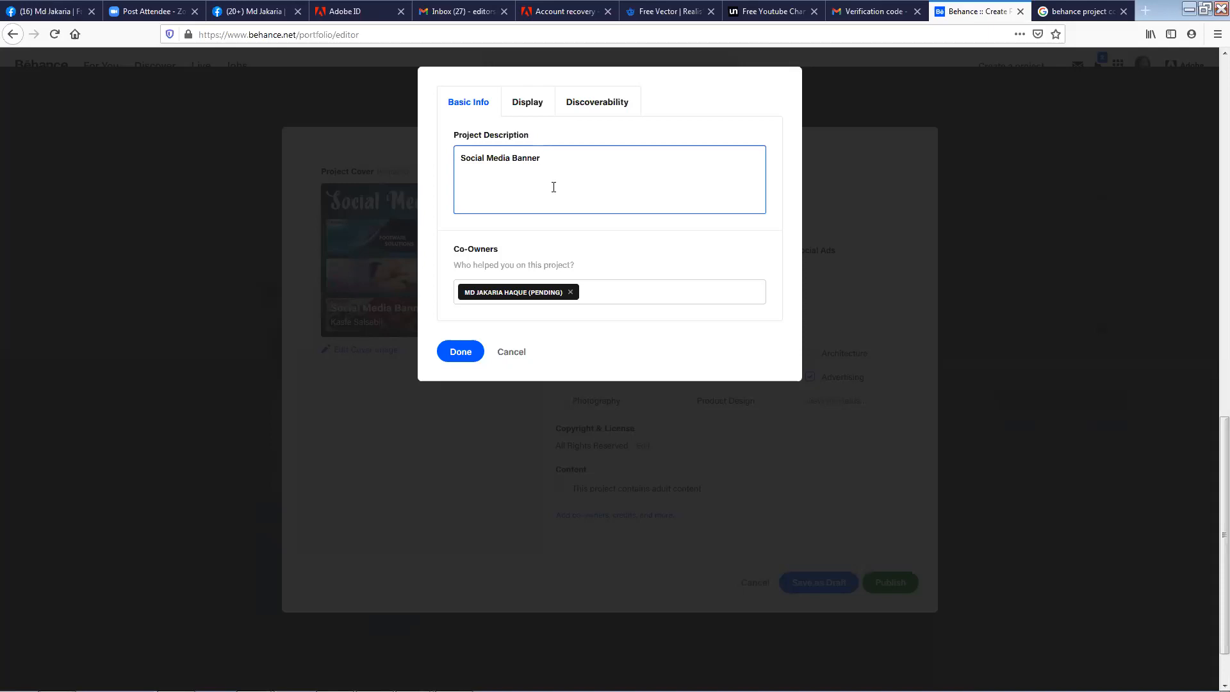
{"action": "left_click", "coordinate": [455, 357]}
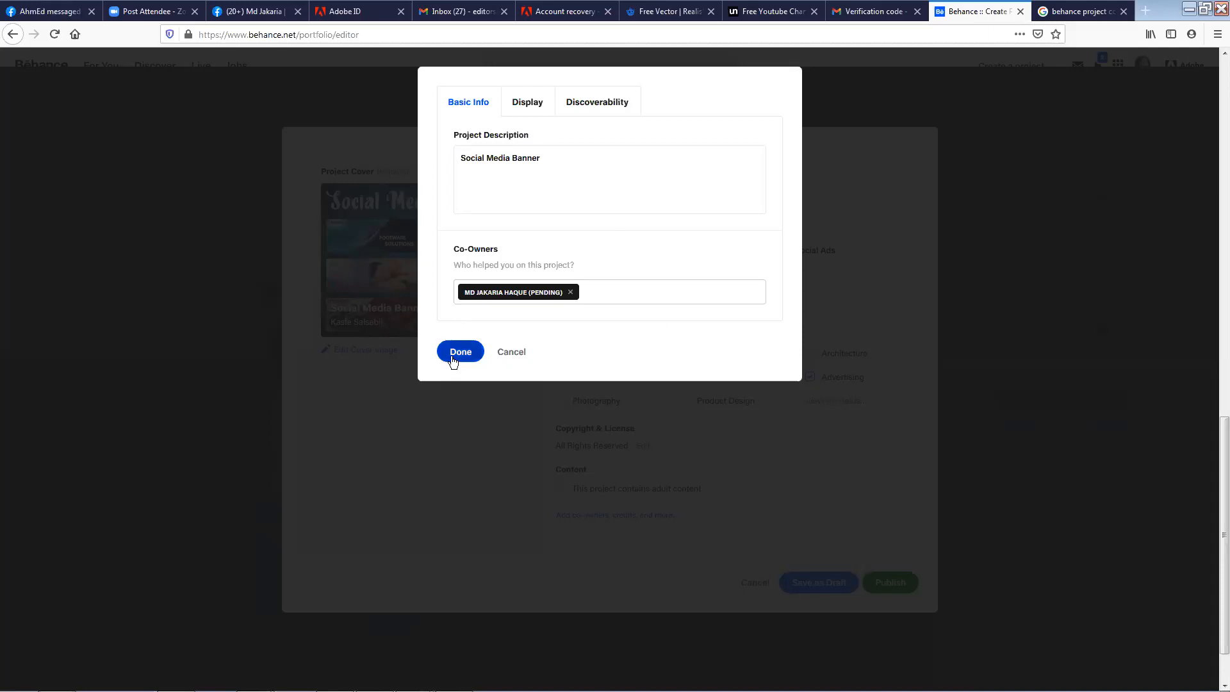
Publish the project, dismiss the promotion prompt and look through the published page.
{"action": "left_click", "coordinate": [902, 584]}
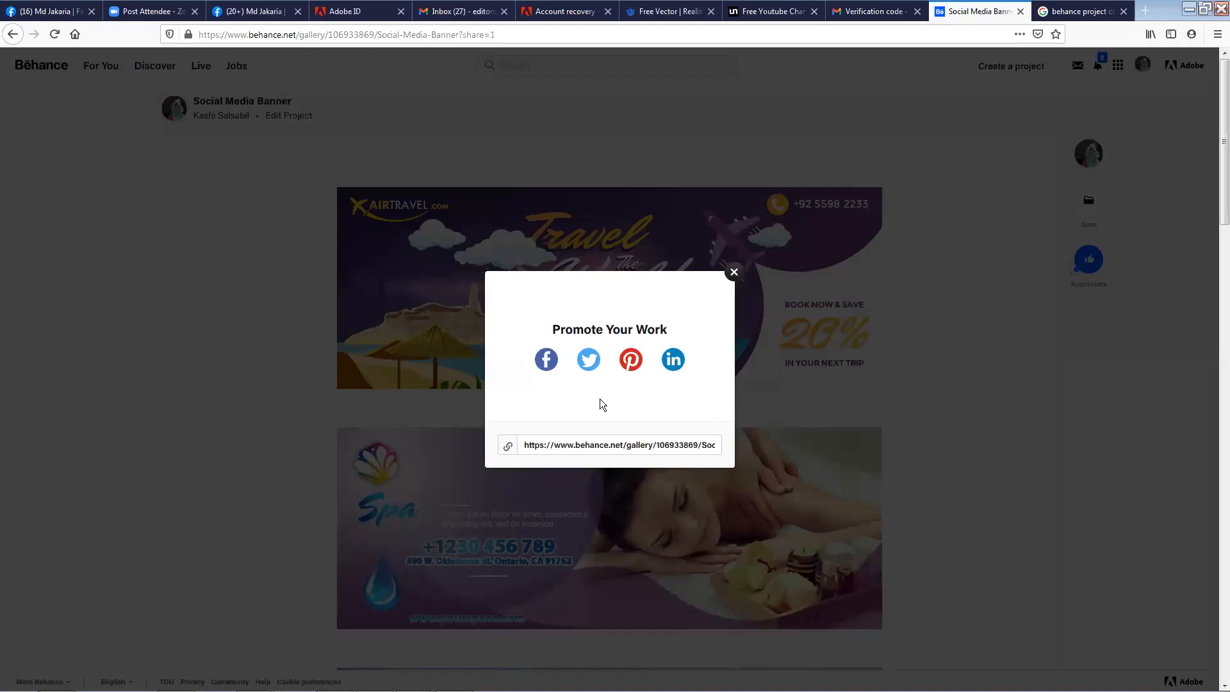
{"action": "left_click", "coordinate": [734, 273]}
{"action": "scroll", "coordinate": [659, 434], "scroll_direction": "down", "scroll_amount": 15}
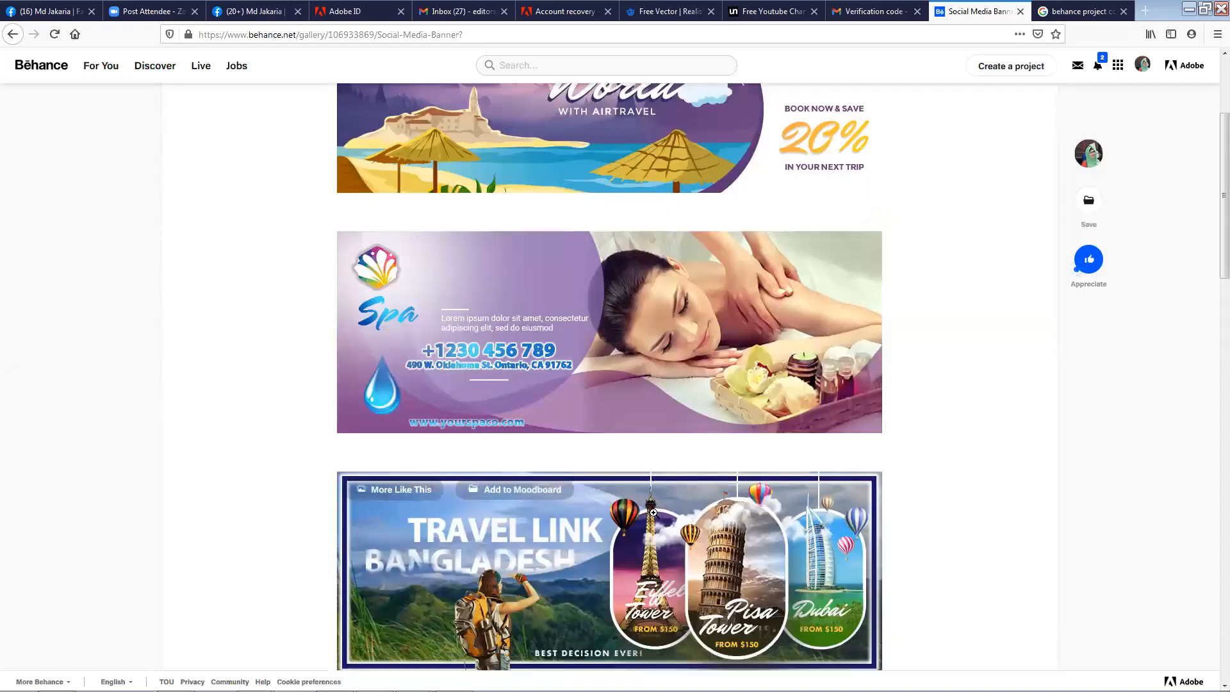
{"action": "scroll", "coordinate": [653, 511], "scroll_direction": "down", "scroll_amount": 5}
{"action": "scroll", "coordinate": [654, 511], "scroll_direction": "up", "scroll_amount": 15}
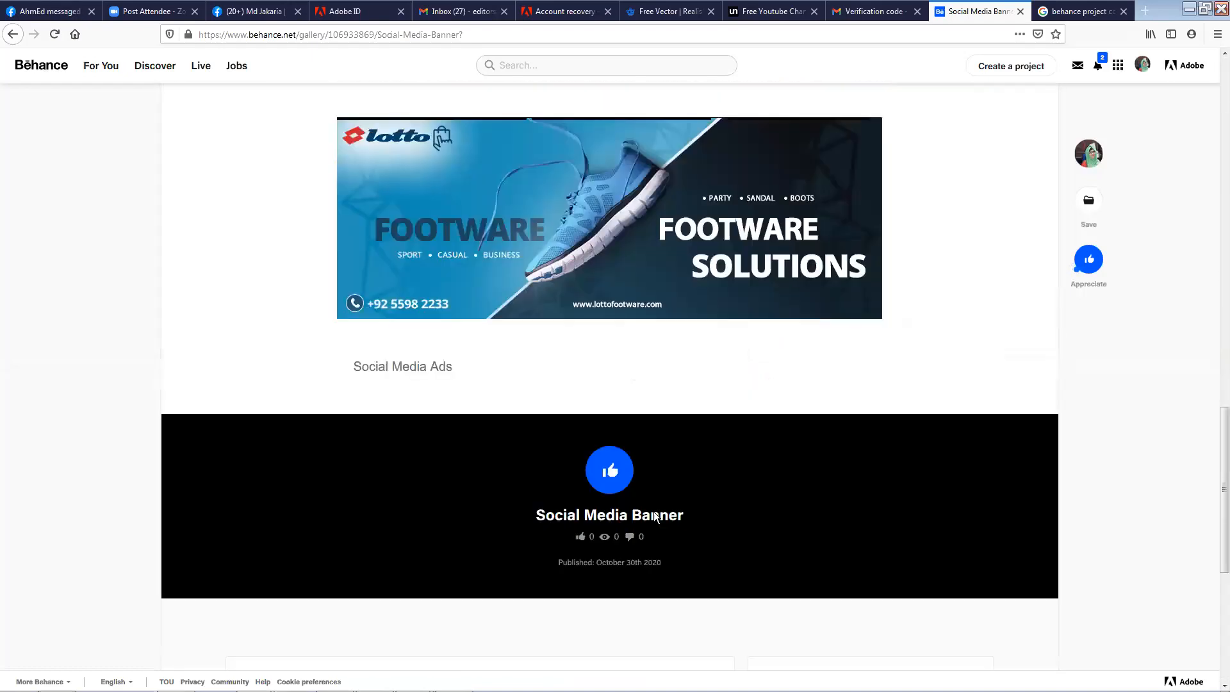
{"action": "scroll", "coordinate": [653, 511], "scroll_direction": "up", "scroll_amount": 6}
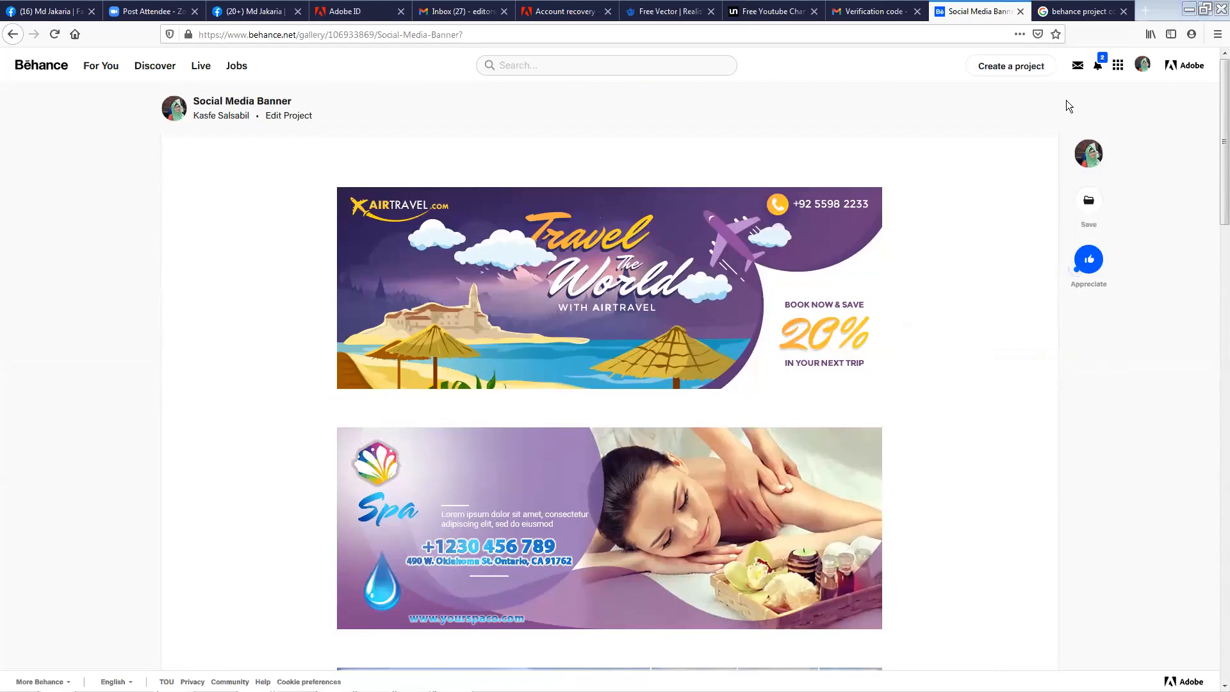
Open the published project for editing and look over its banner images.
{"action": "left_click", "coordinate": [288, 116]}
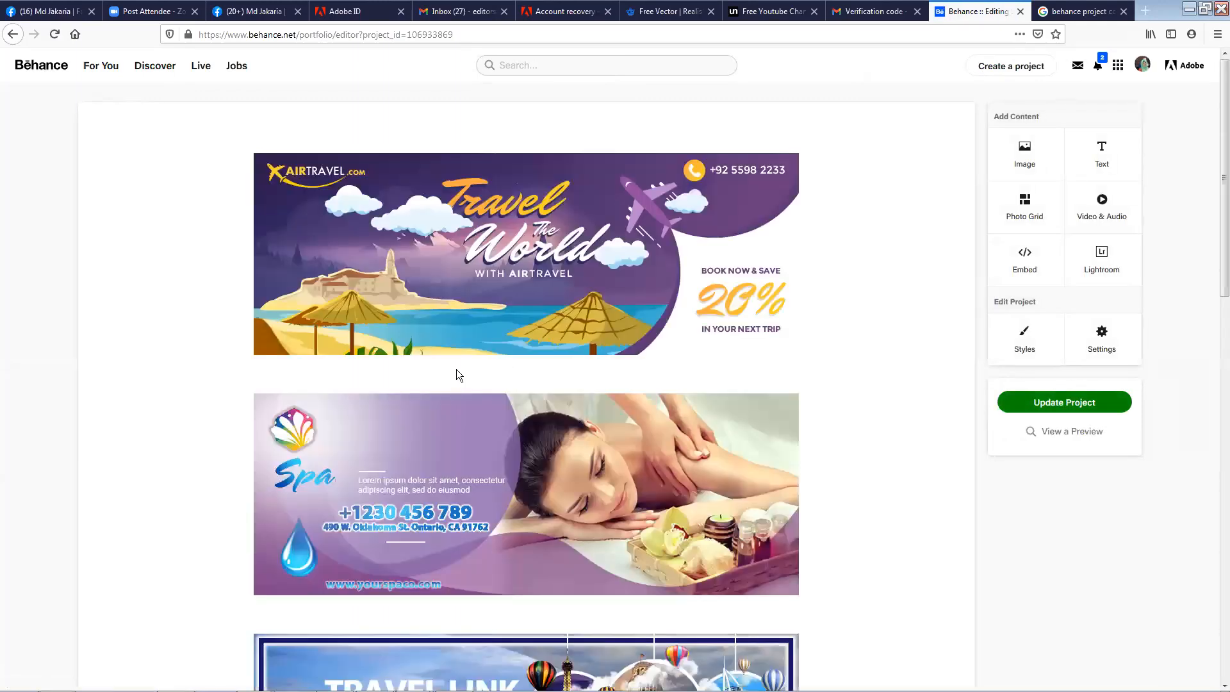
{"action": "left_click_drag", "start_coordinate": [564, 430], "coordinate": [538, 313]}
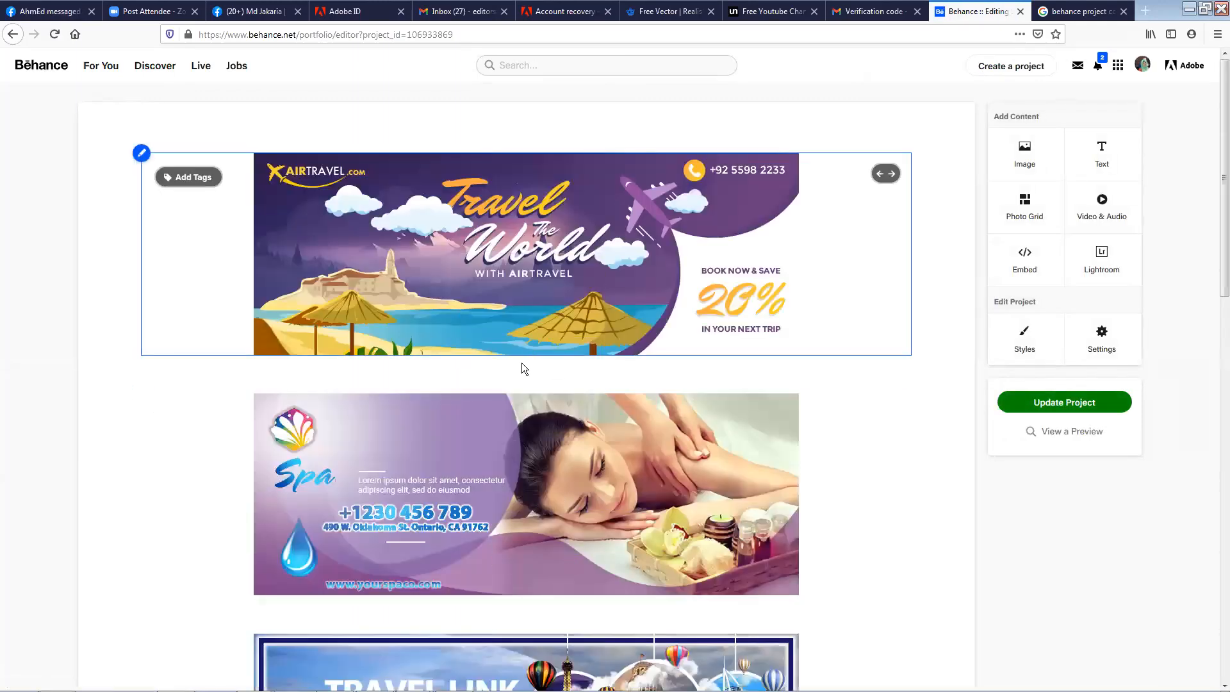
{"action": "scroll", "coordinate": [503, 563], "scroll_direction": "down", "scroll_amount": 3}
{"action": "scroll", "coordinate": [562, 497], "scroll_direction": "down", "scroll_amount": 5}
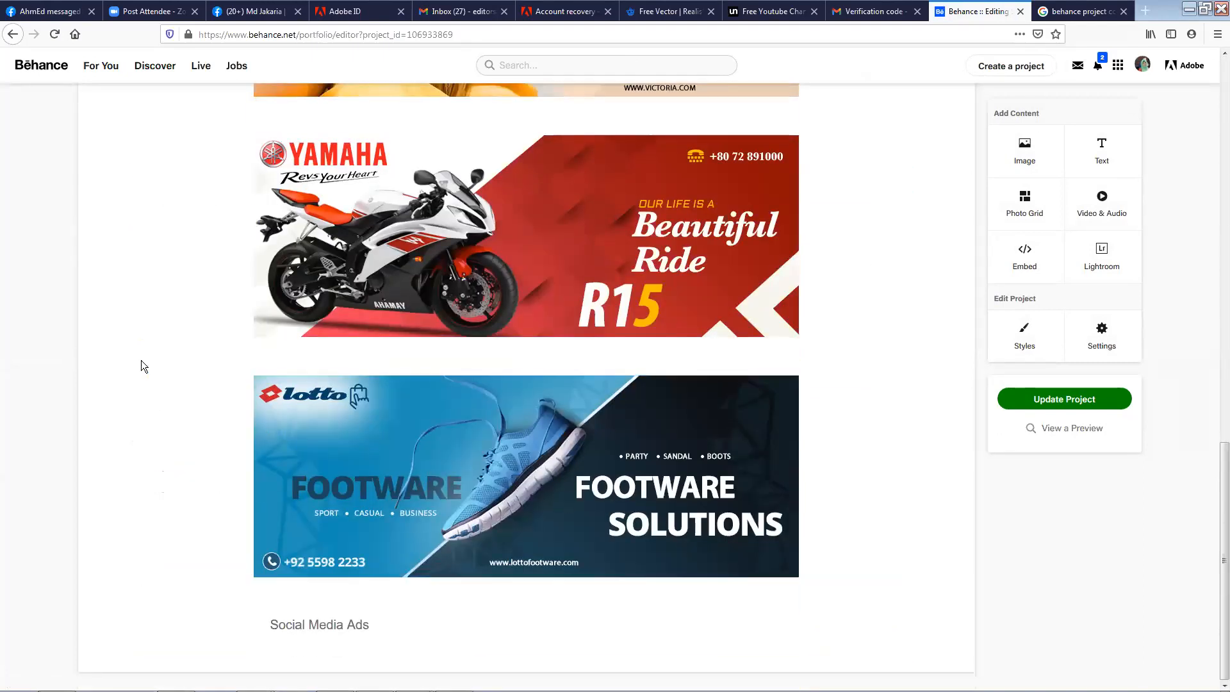
{"action": "scroll", "coordinate": [141, 387], "scroll_direction": "up", "scroll_amount": 15}
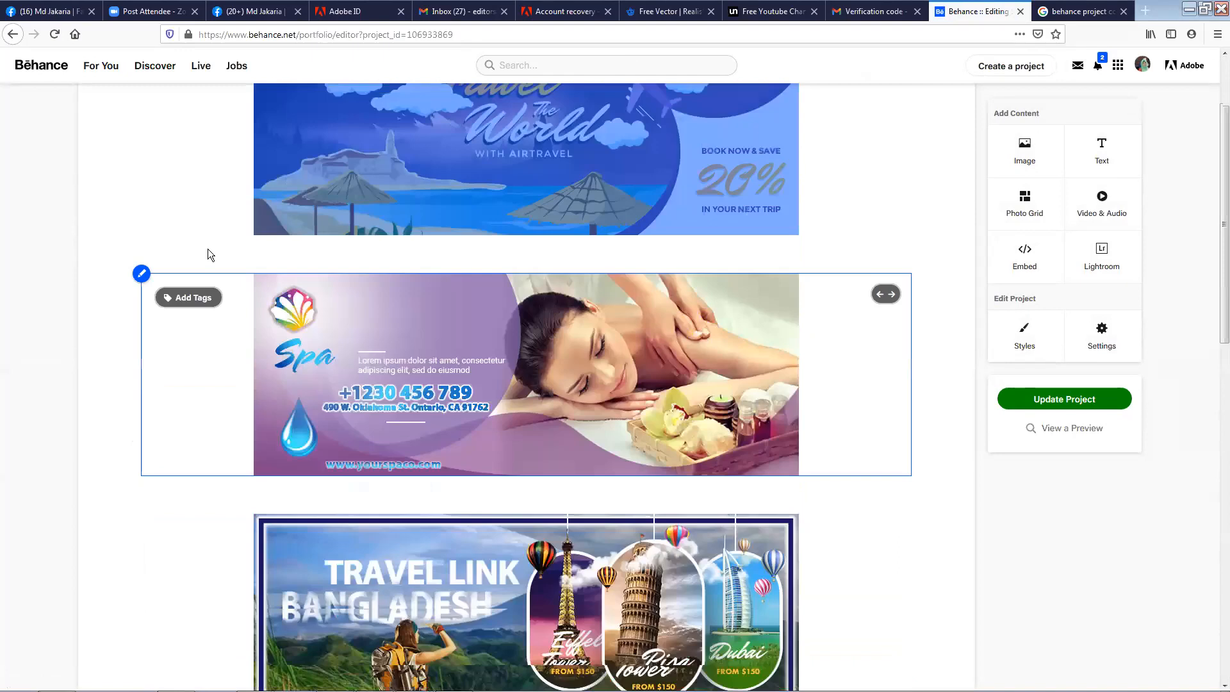
Delete the first three banners from the project: Air Travel, Spa and Travel Link Bangladesh.
{"action": "left_click", "coordinate": [142, 155]}
{"action": "left_click", "coordinate": [151, 268]}
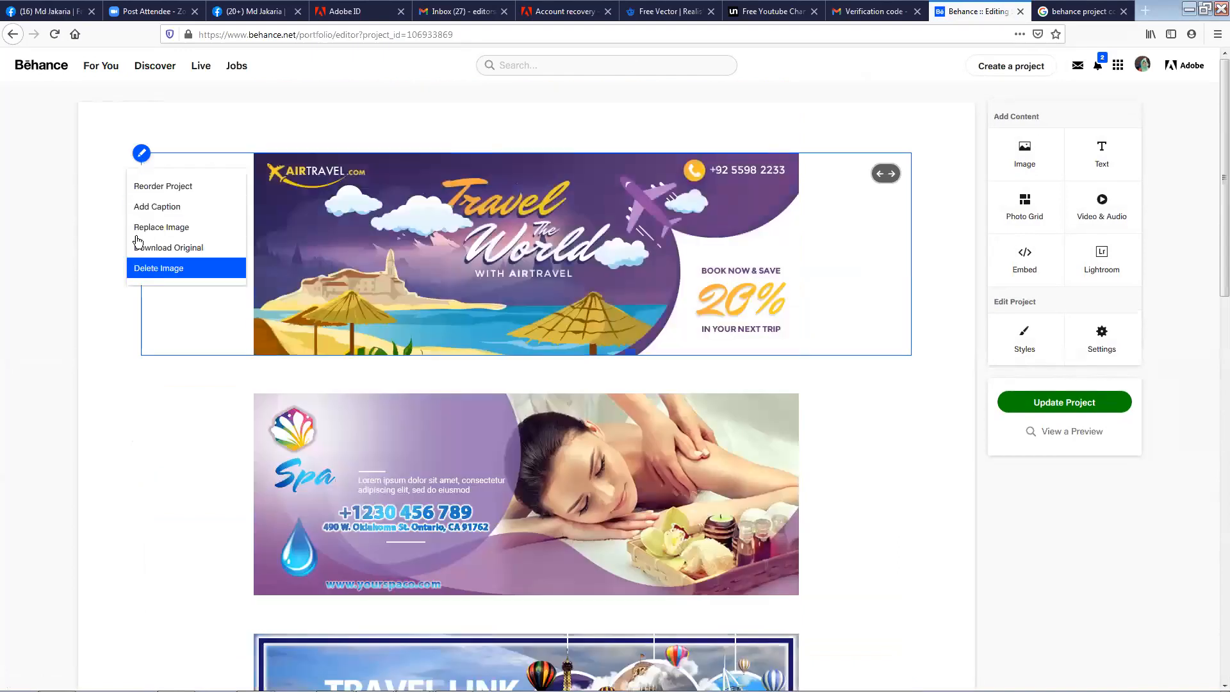
{"action": "left_click", "coordinate": [142, 157]}
{"action": "left_click", "coordinate": [160, 277]}
{"action": "left_click", "coordinate": [143, 155]}
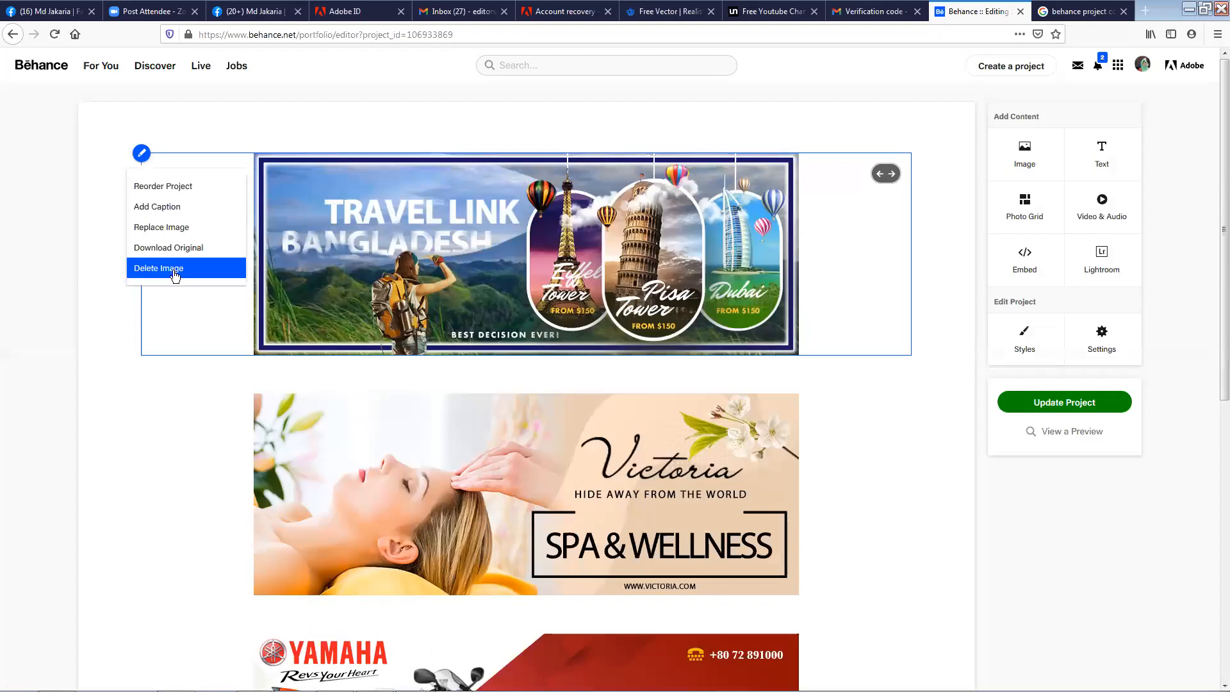
{"action": "left_click", "coordinate": [173, 269]}
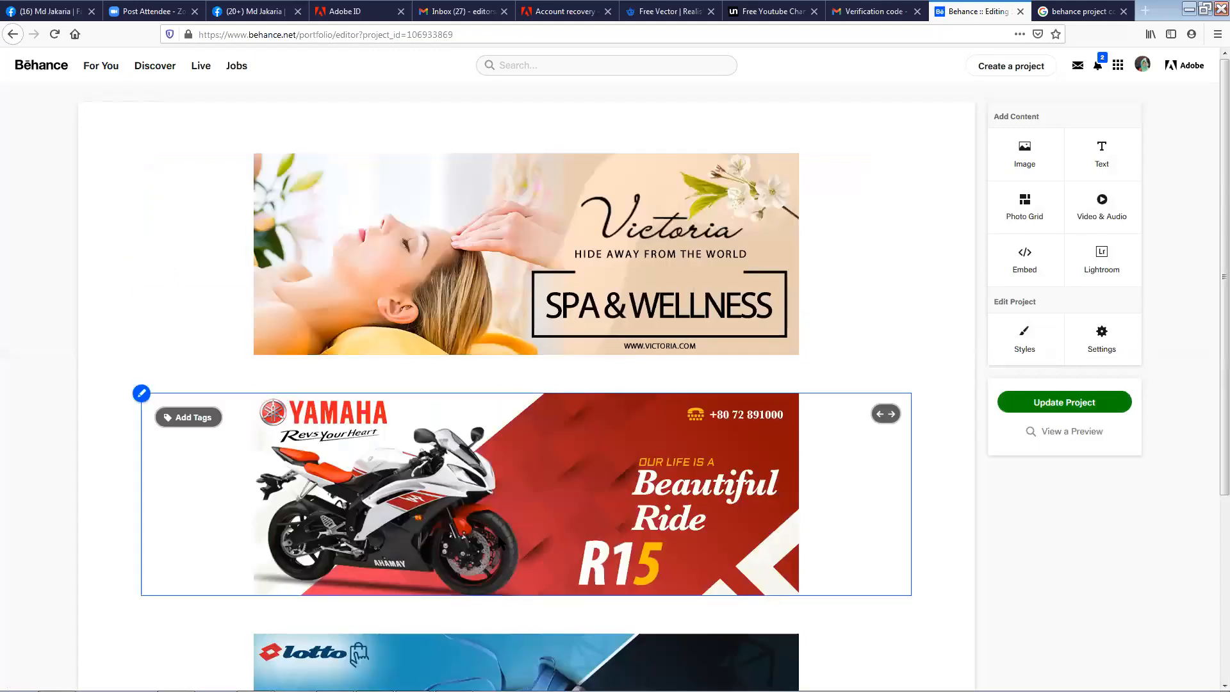
Add images 3 and 2 from the Desktop's SMA GIG folder to the end of the project.
{"action": "scroll", "coordinate": [501, 539], "scroll_direction": "down", "scroll_amount": 4}
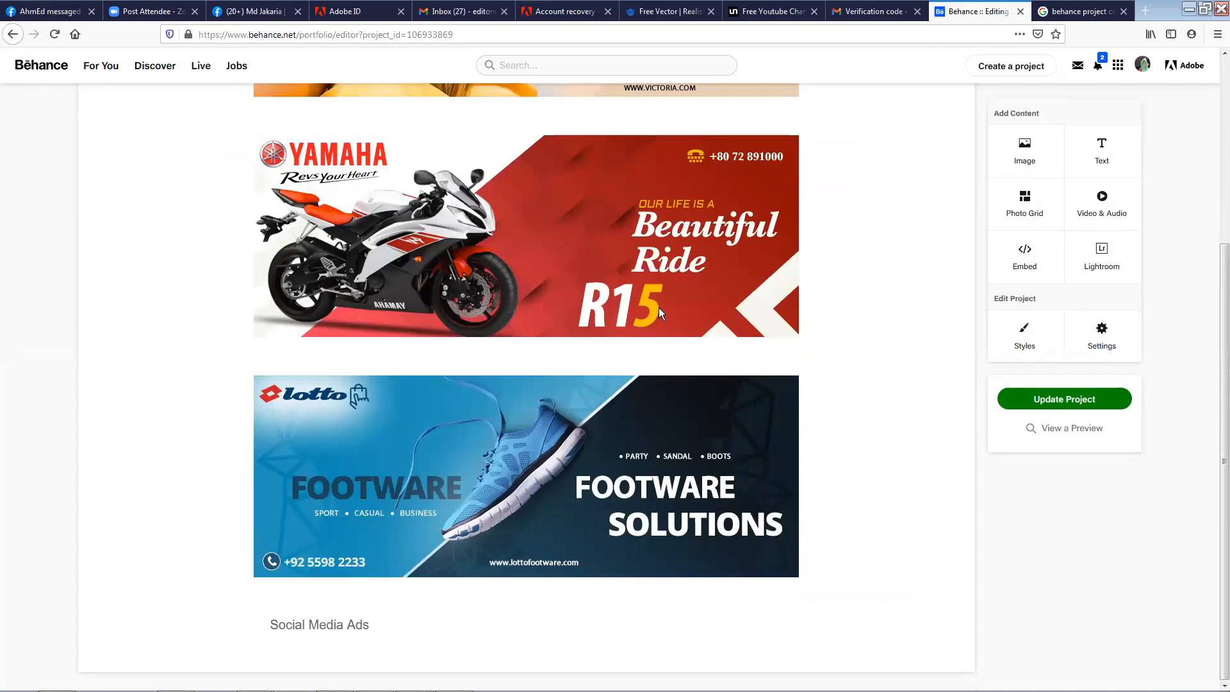
{"action": "scroll", "coordinate": [1055, 198], "scroll_direction": "up", "scroll_amount": 4}
{"action": "left_click", "coordinate": [1044, 170]}
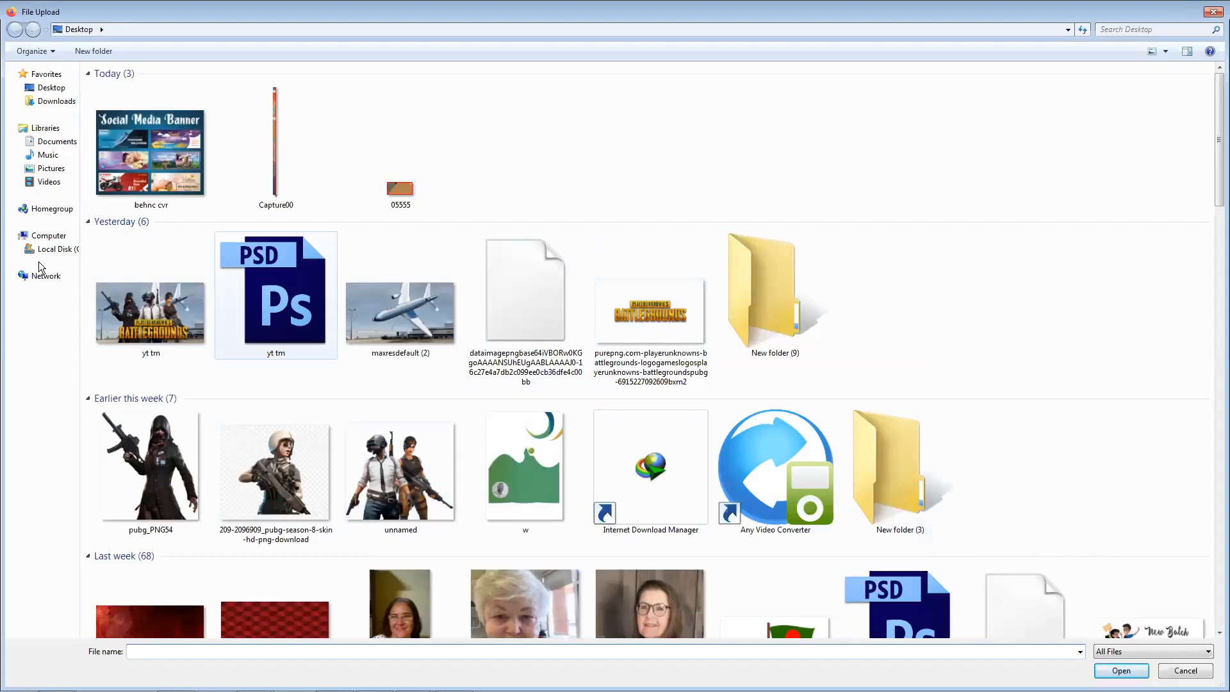
{"action": "left_click", "coordinate": [56, 87]}
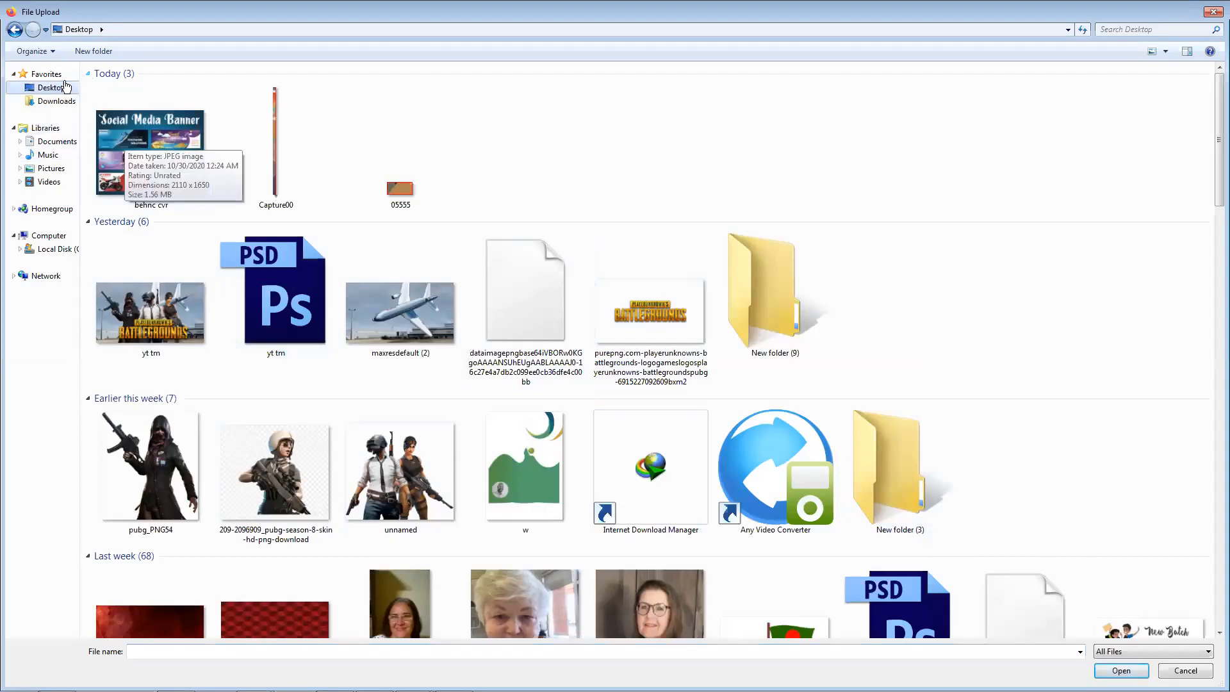
{"action": "scroll", "coordinate": [724, 216], "scroll_direction": "down", "scroll_amount": 10}
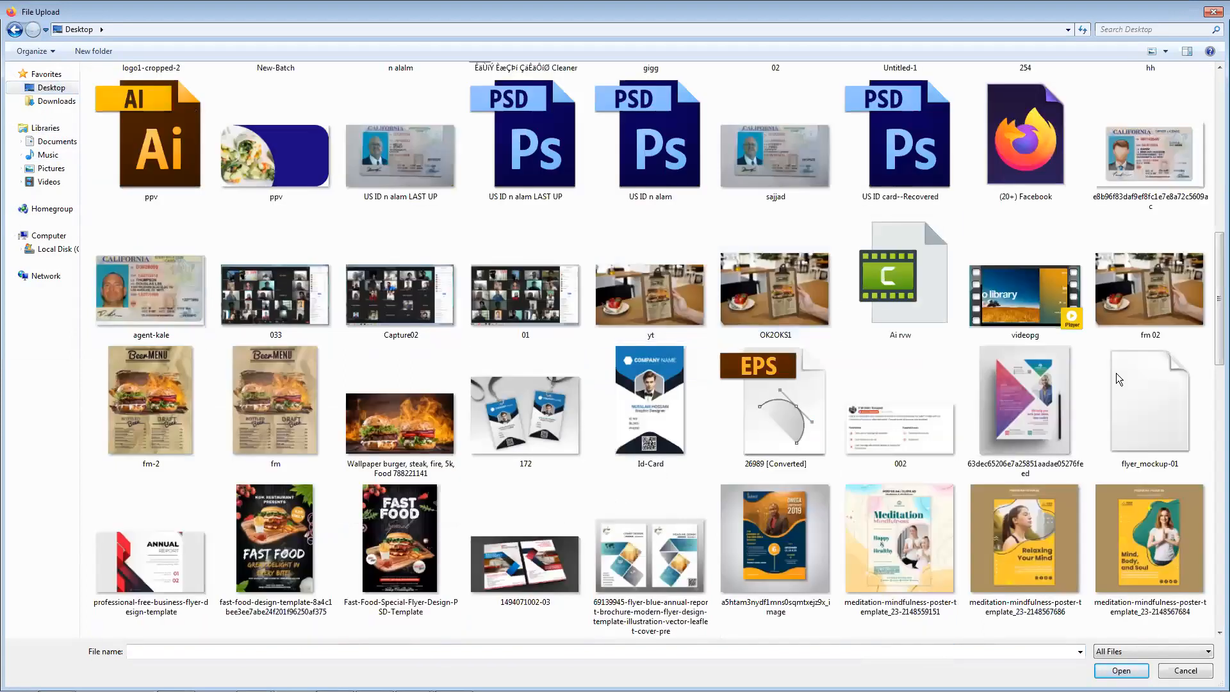
{"action": "left_click_drag", "start_coordinate": [1219, 301], "coordinate": [1220, 405]}
{"action": "left_click", "coordinate": [530, 240]}
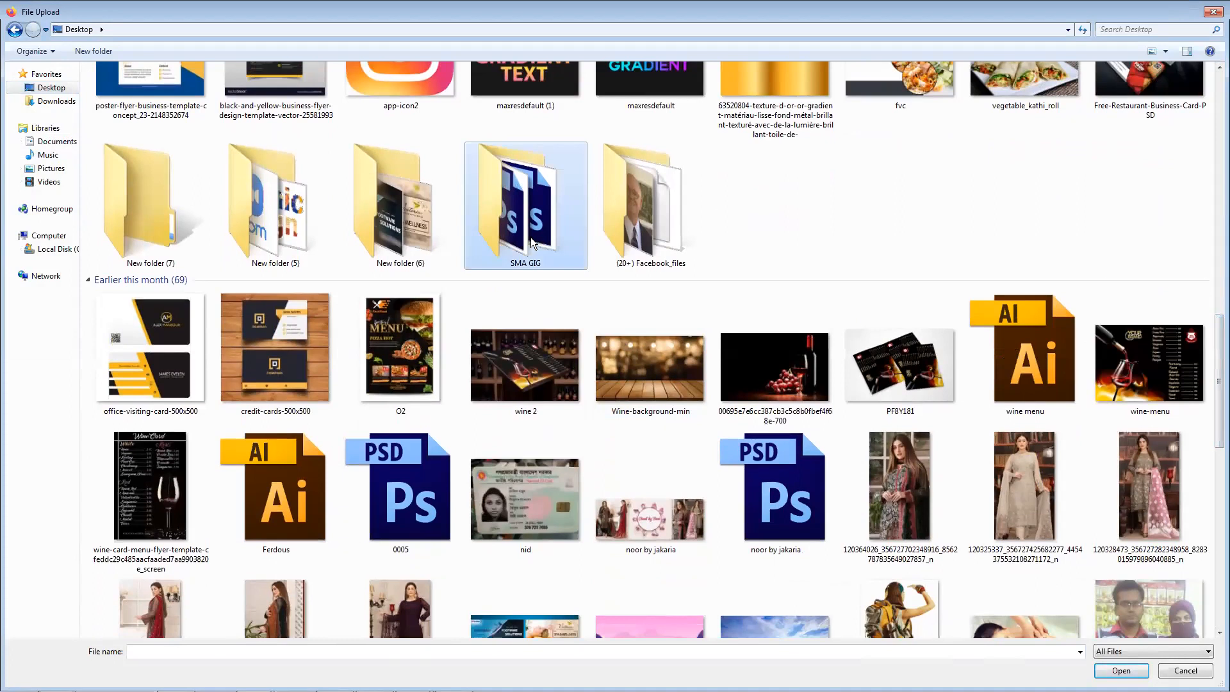
{"action": "double_click", "coordinate": [531, 238]}
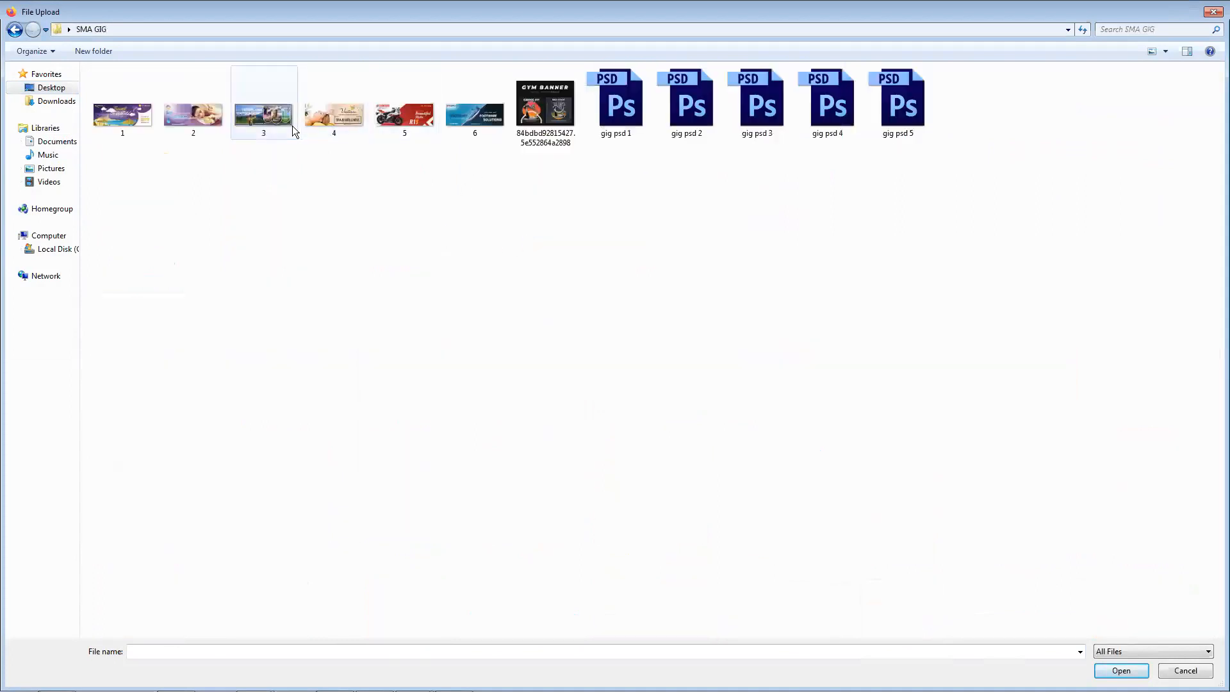
{"action": "double_click", "coordinate": [247, 123]}
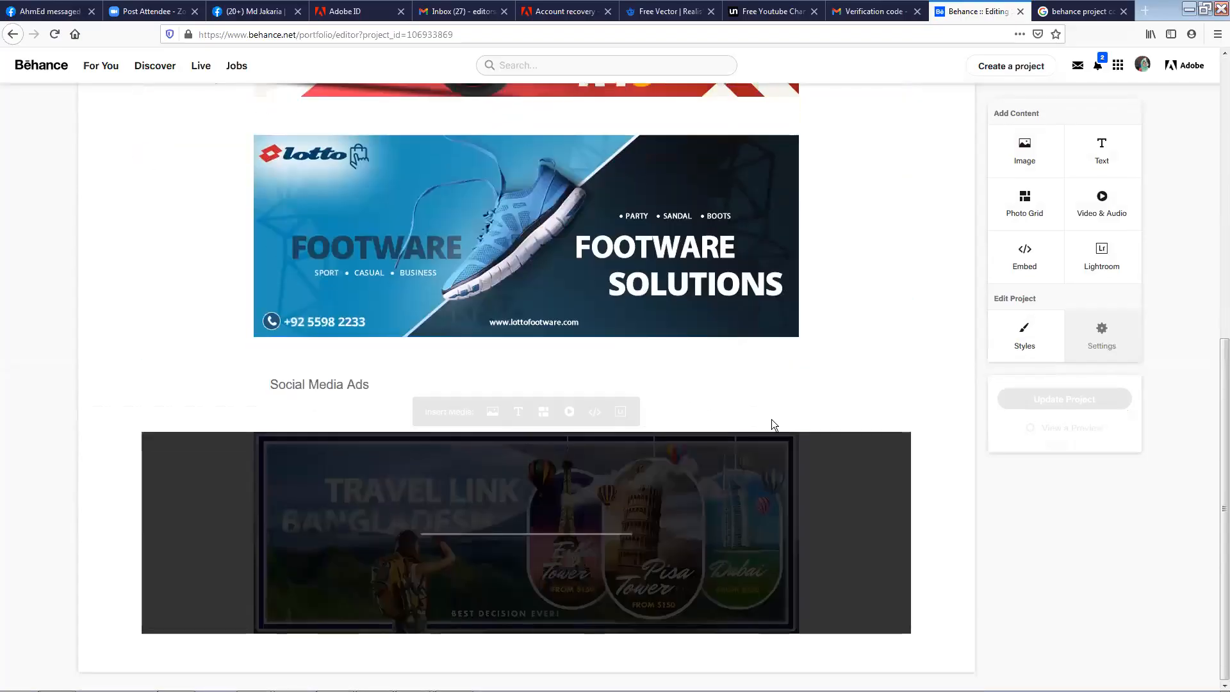
{"action": "left_click", "coordinate": [1036, 164]}
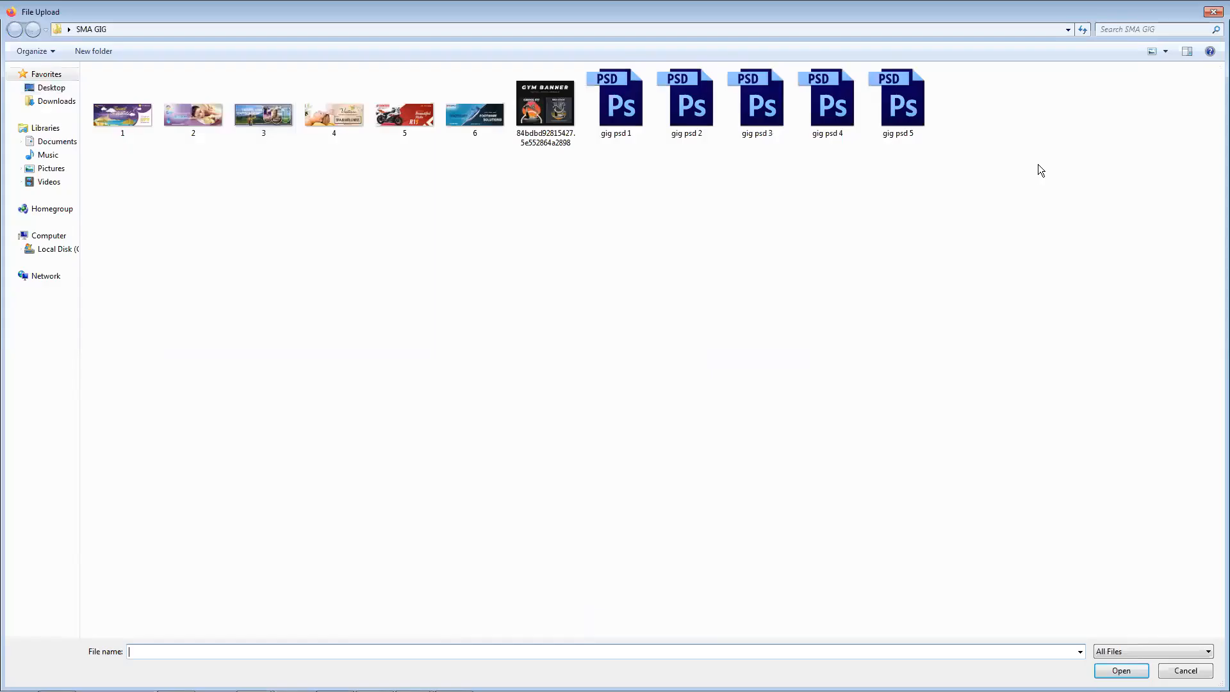
{"action": "double_click", "coordinate": [187, 124]}
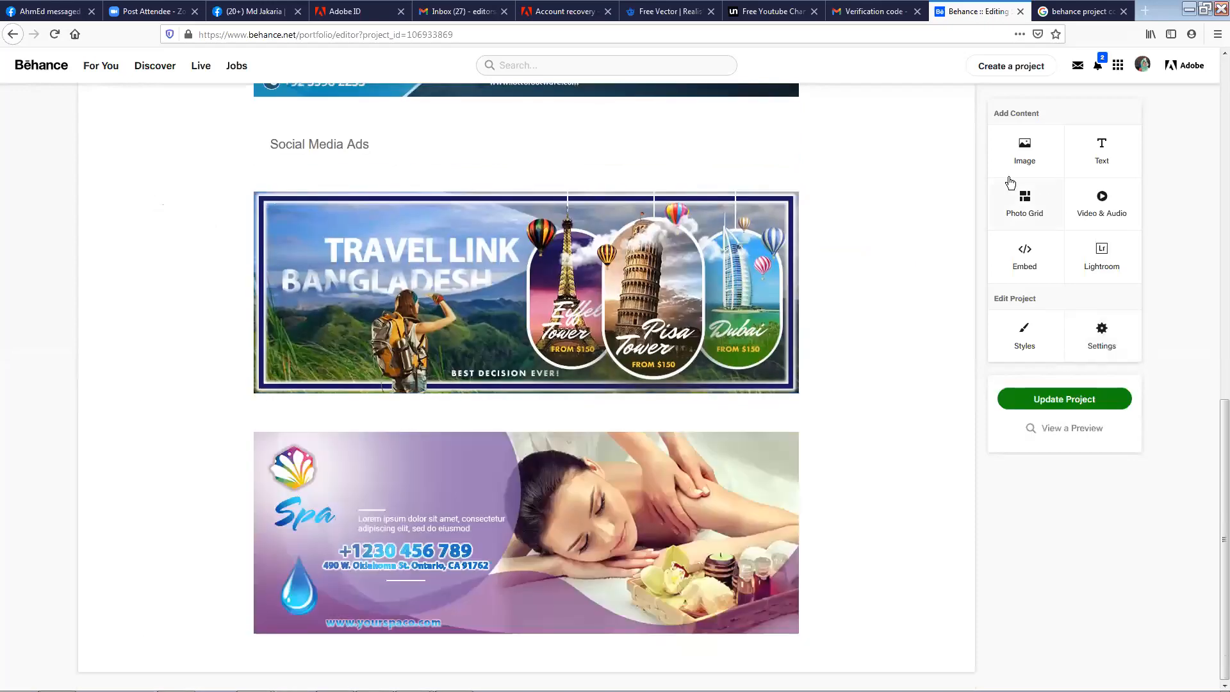
Add the Air Travel banner and the Gym Banner image to the end of the project and update the project.
{"action": "left_click", "coordinate": [1013, 161]}
{"action": "double_click", "coordinate": [129, 120]}
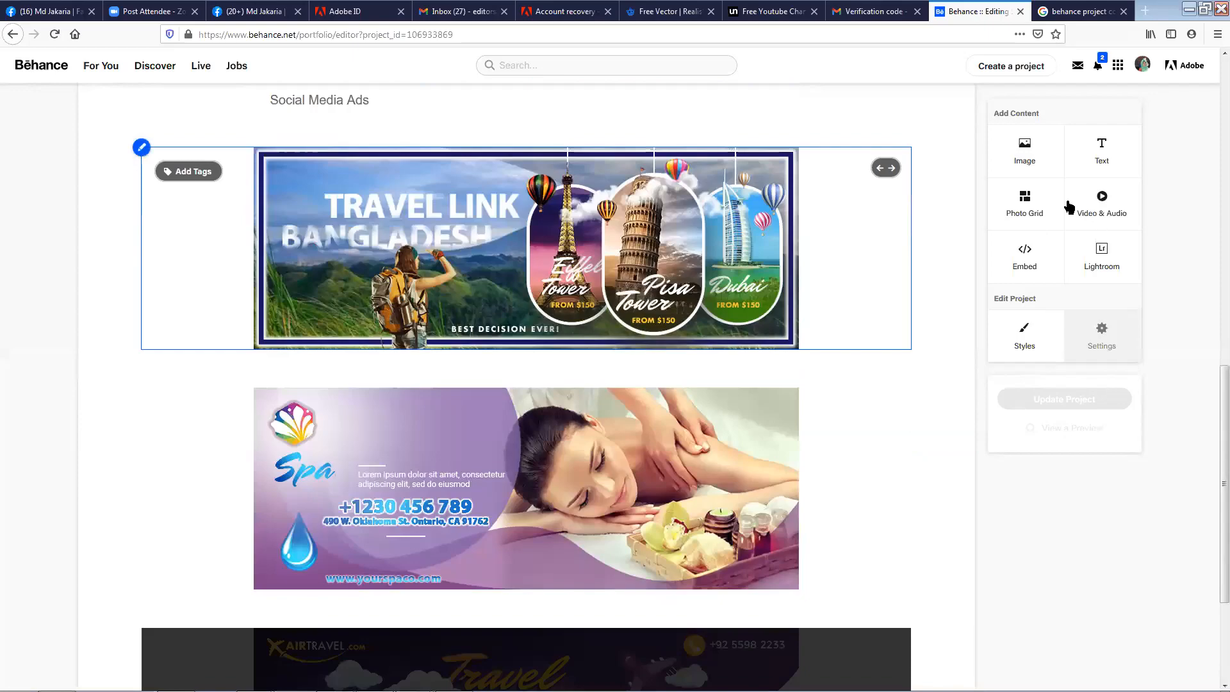
{"action": "left_click", "coordinate": [1035, 165]}
{"action": "key", "text": "Escape"}
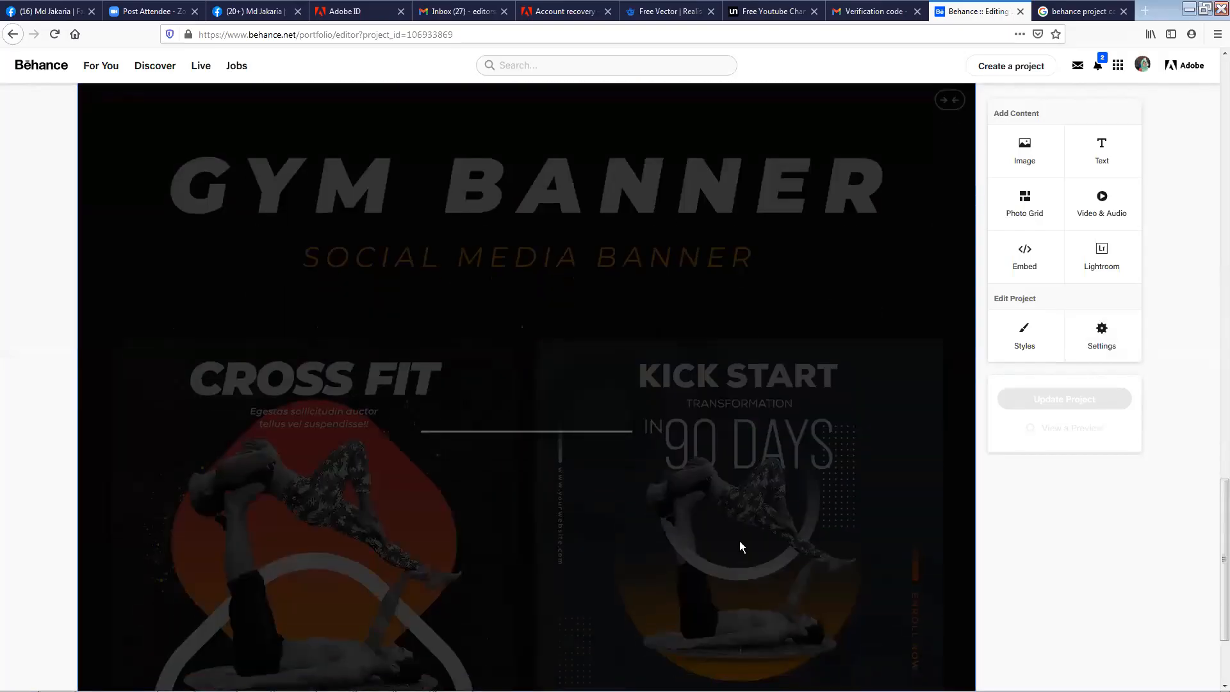
{"action": "scroll", "coordinate": [739, 541], "scroll_direction": "up", "scroll_amount": 7}
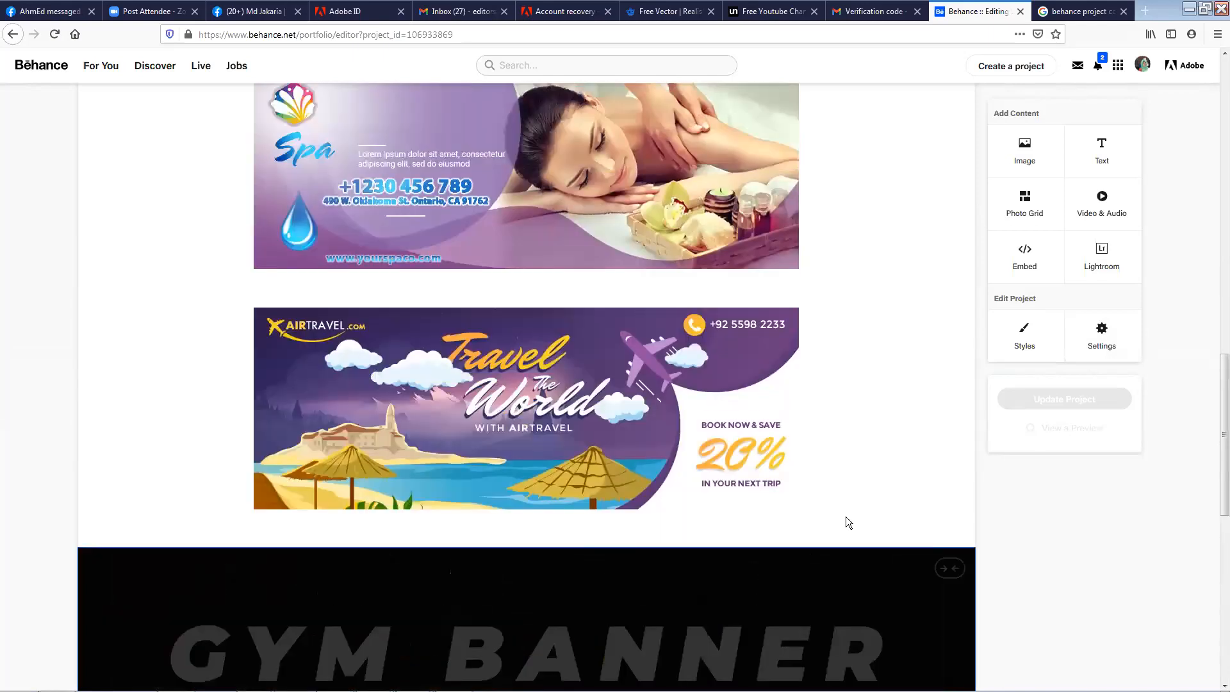
{"action": "scroll", "coordinate": [845, 517], "scroll_direction": "up", "scroll_amount": 3}
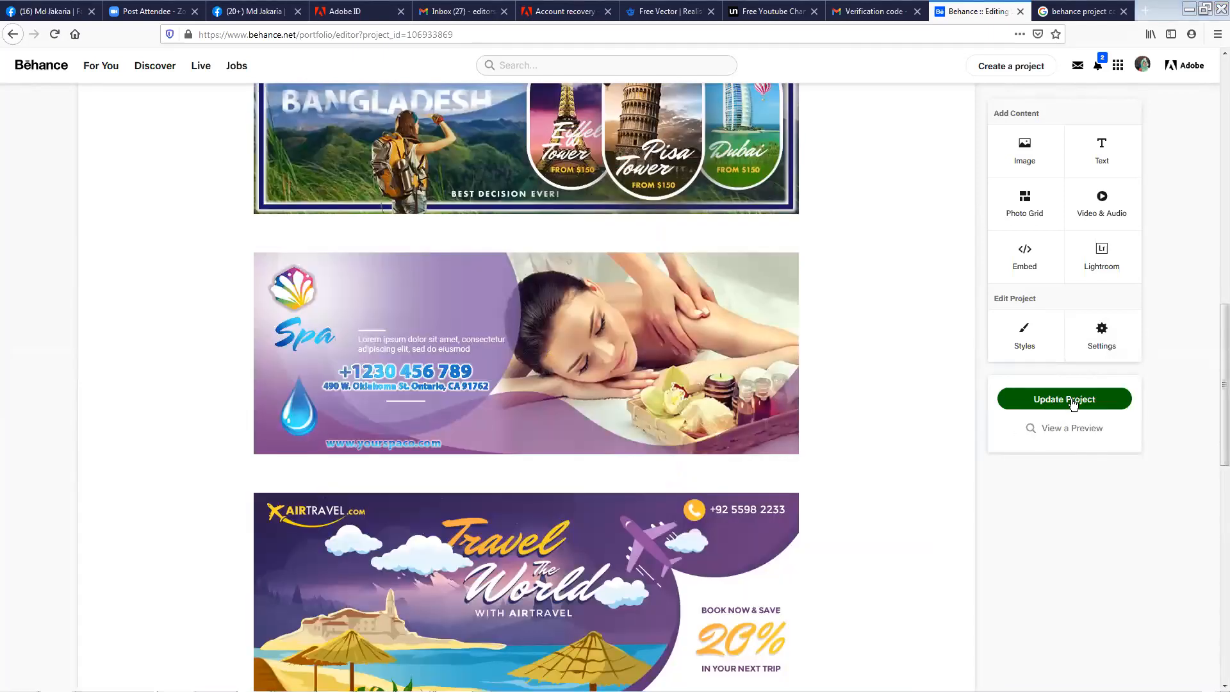
{"action": "left_click", "coordinate": [1072, 399]}
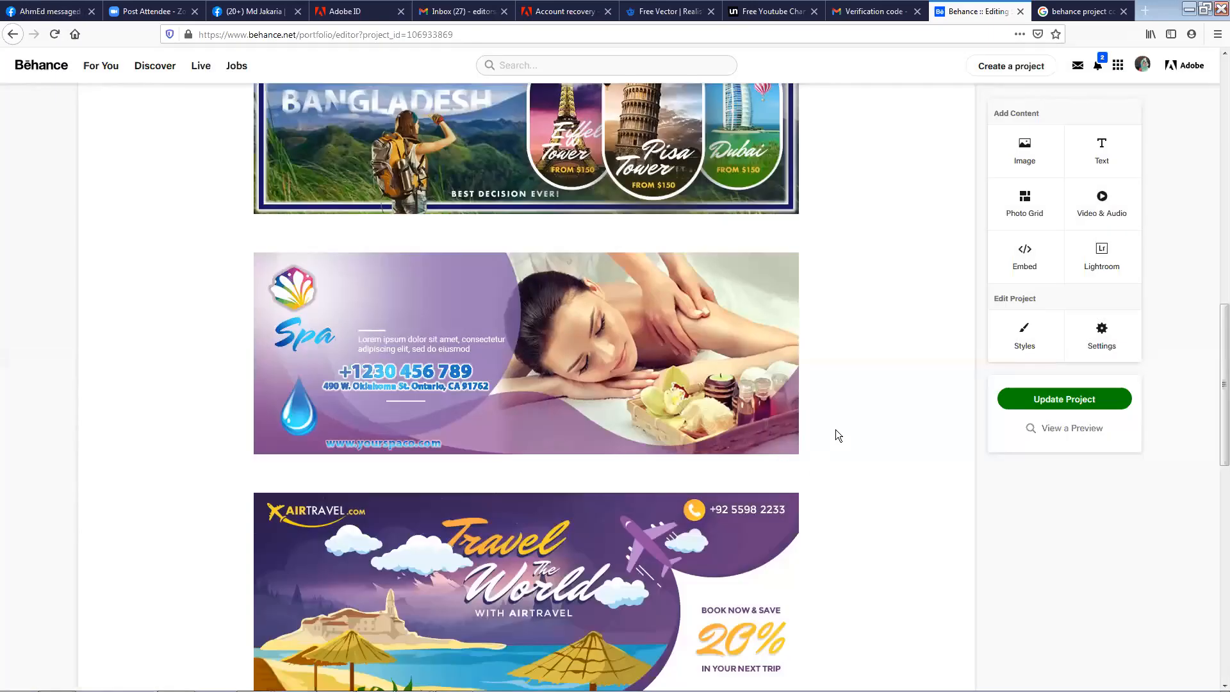
Preview the edited project, look through all its banners, and return to the Behance home feed.
{"action": "left_click", "coordinate": [1054, 430]}
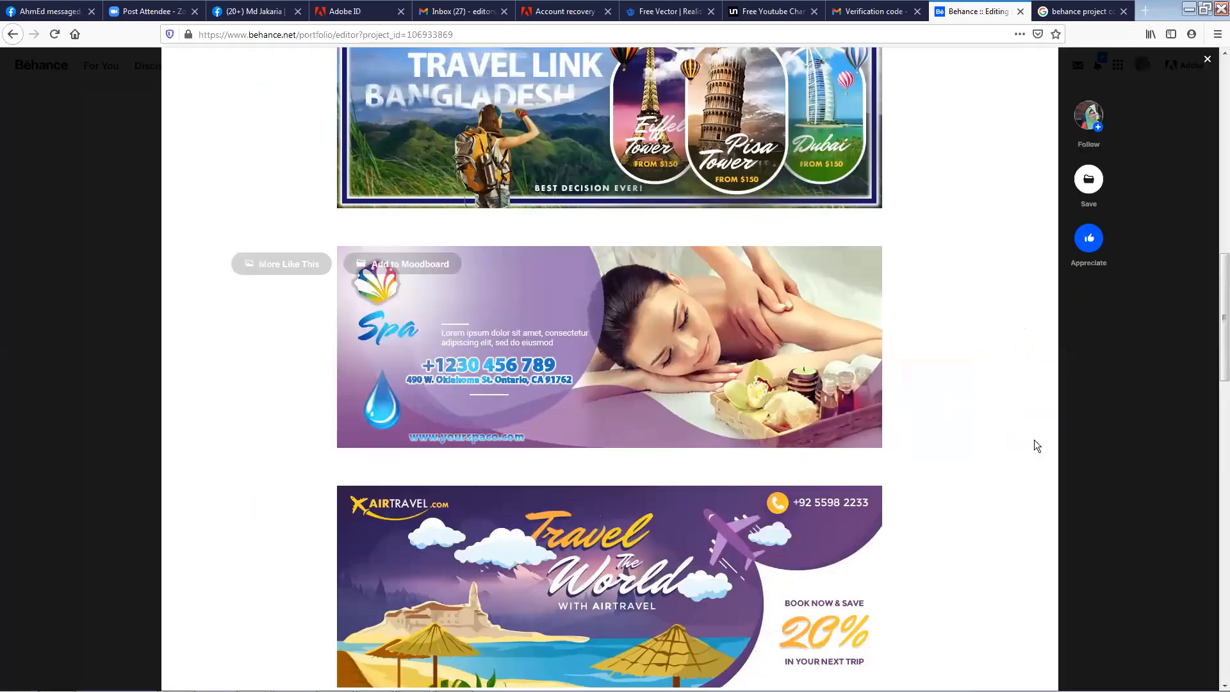
{"action": "scroll", "coordinate": [546, 364], "scroll_direction": "down", "scroll_amount": 2}
{"action": "scroll", "coordinate": [551, 368], "scroll_direction": "up", "scroll_amount": 15}
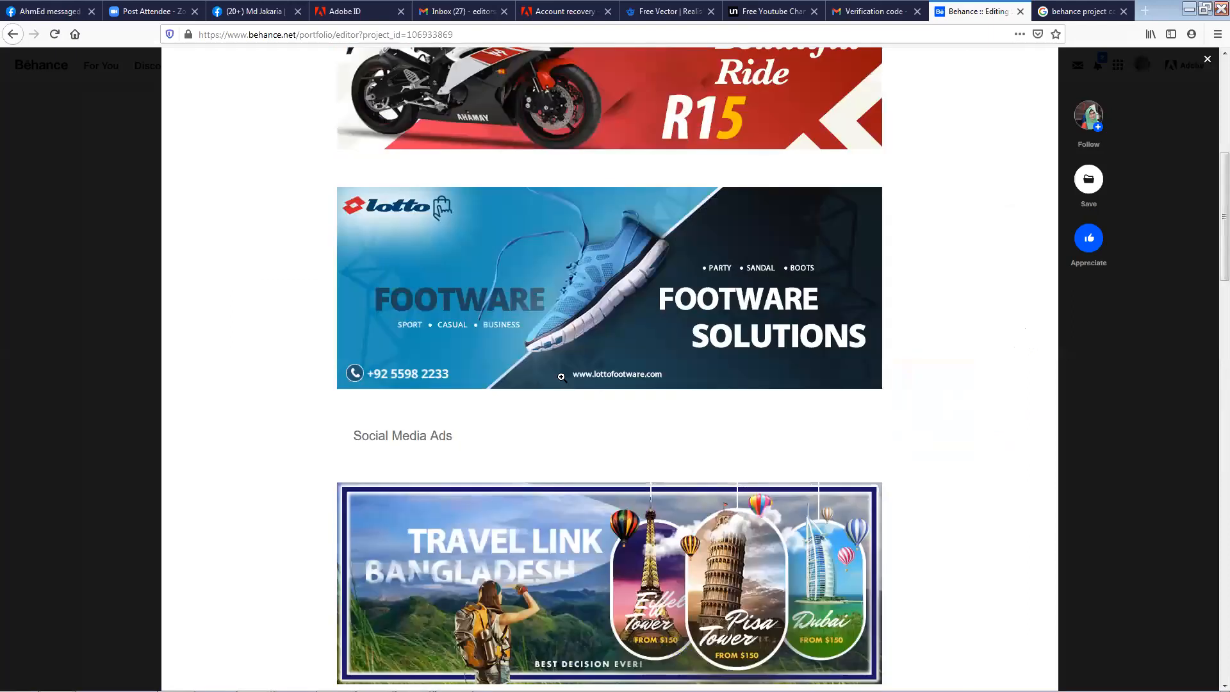
{"action": "scroll", "coordinate": [561, 377], "scroll_direction": "down", "scroll_amount": 15}
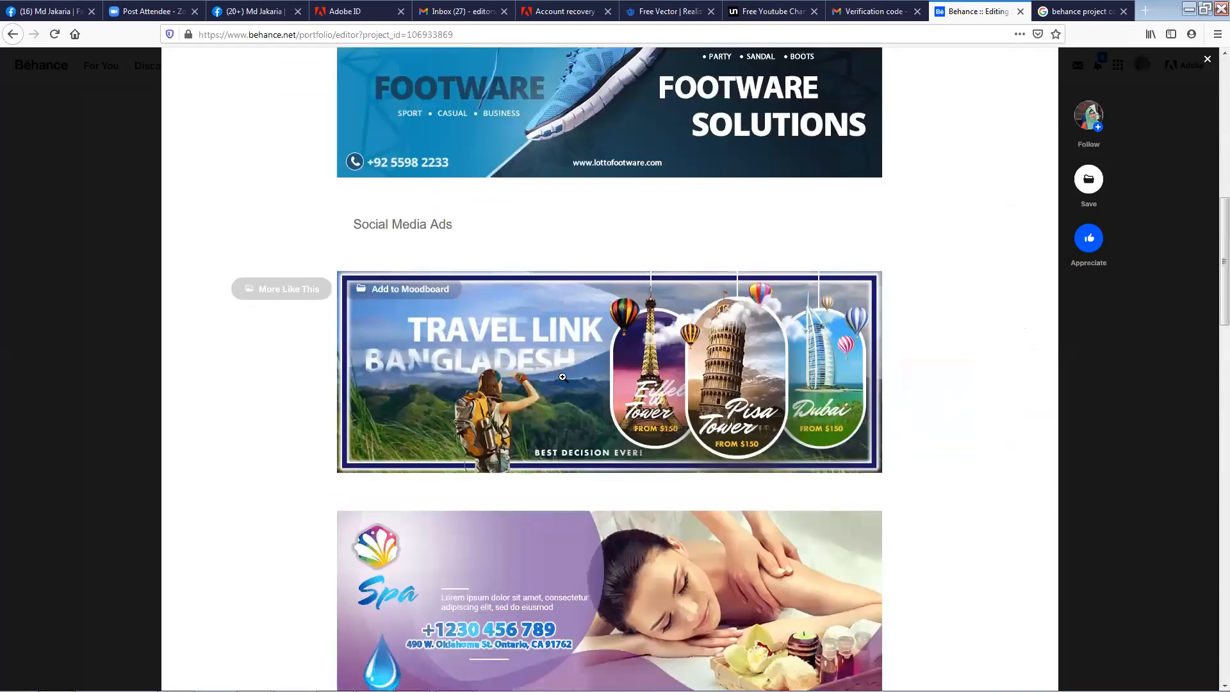
{"action": "scroll", "coordinate": [562, 376], "scroll_direction": "down", "scroll_amount": 10}
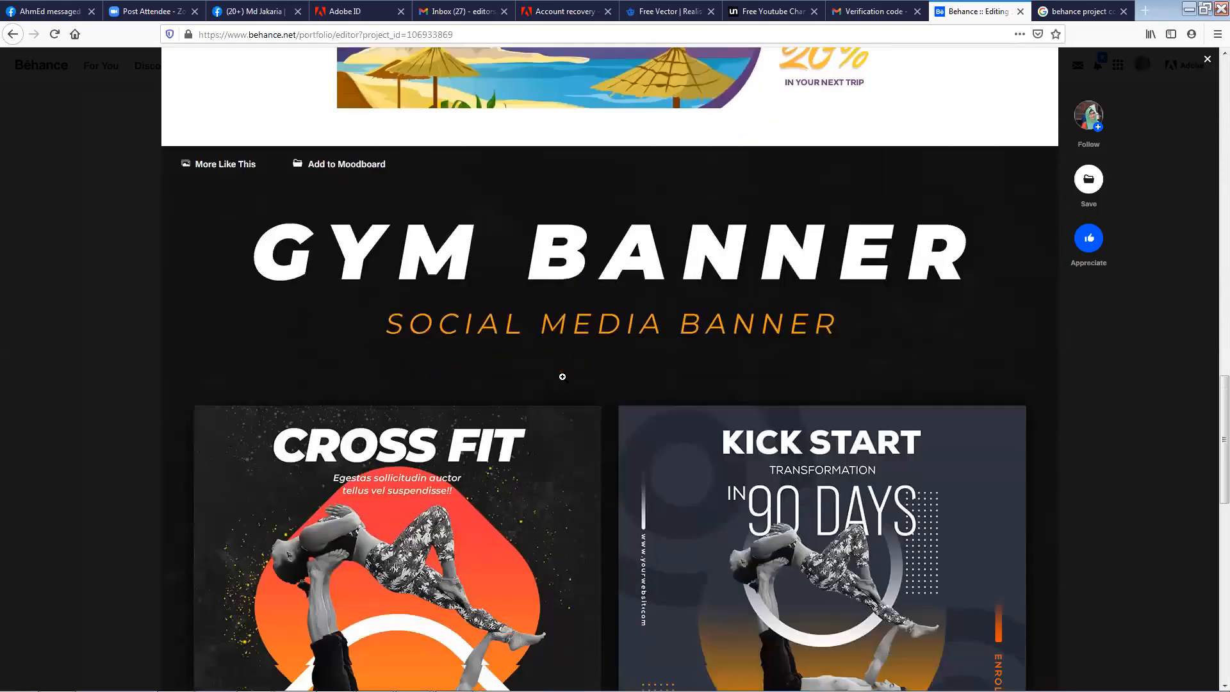
{"action": "scroll", "coordinate": [565, 378], "scroll_direction": "up", "scroll_amount": 15}
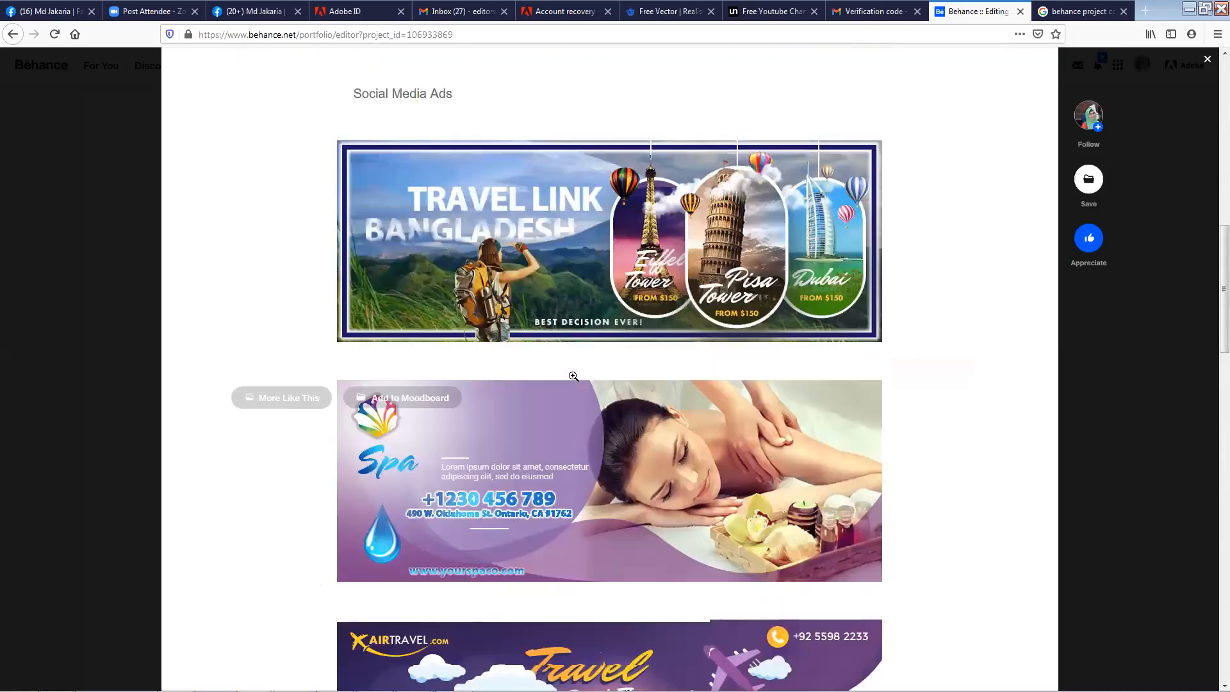
{"action": "scroll", "coordinate": [579, 383], "scroll_direction": "up", "scroll_amount": 8}
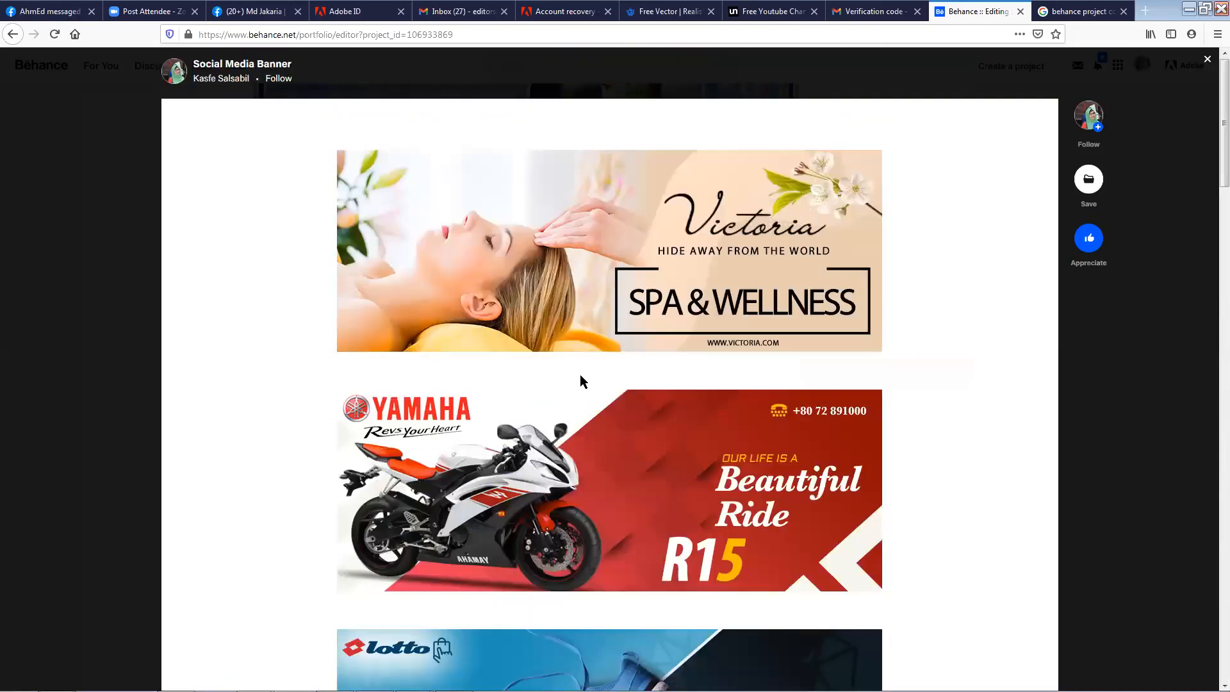
{"action": "scroll", "coordinate": [580, 378], "scroll_direction": "down", "scroll_amount": 1}
{"action": "scroll", "coordinate": [581, 376], "scroll_direction": "down", "scroll_amount": 4}
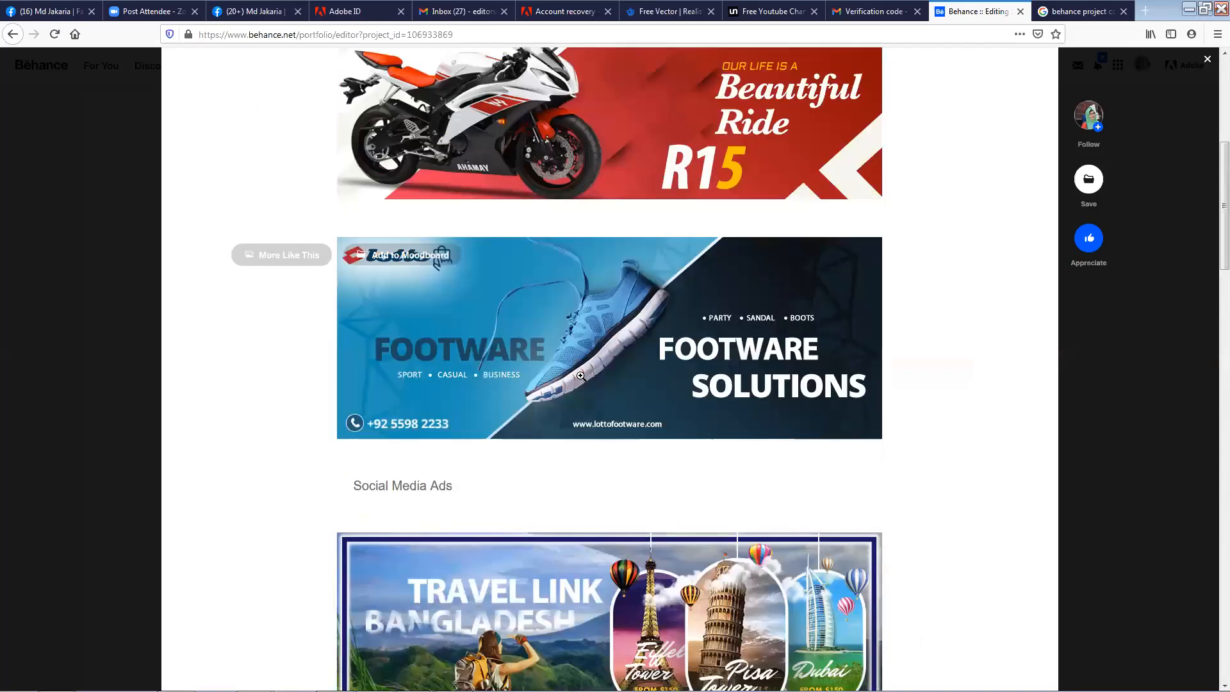
{"action": "scroll", "coordinate": [580, 376], "scroll_direction": "down", "scroll_amount": 7}
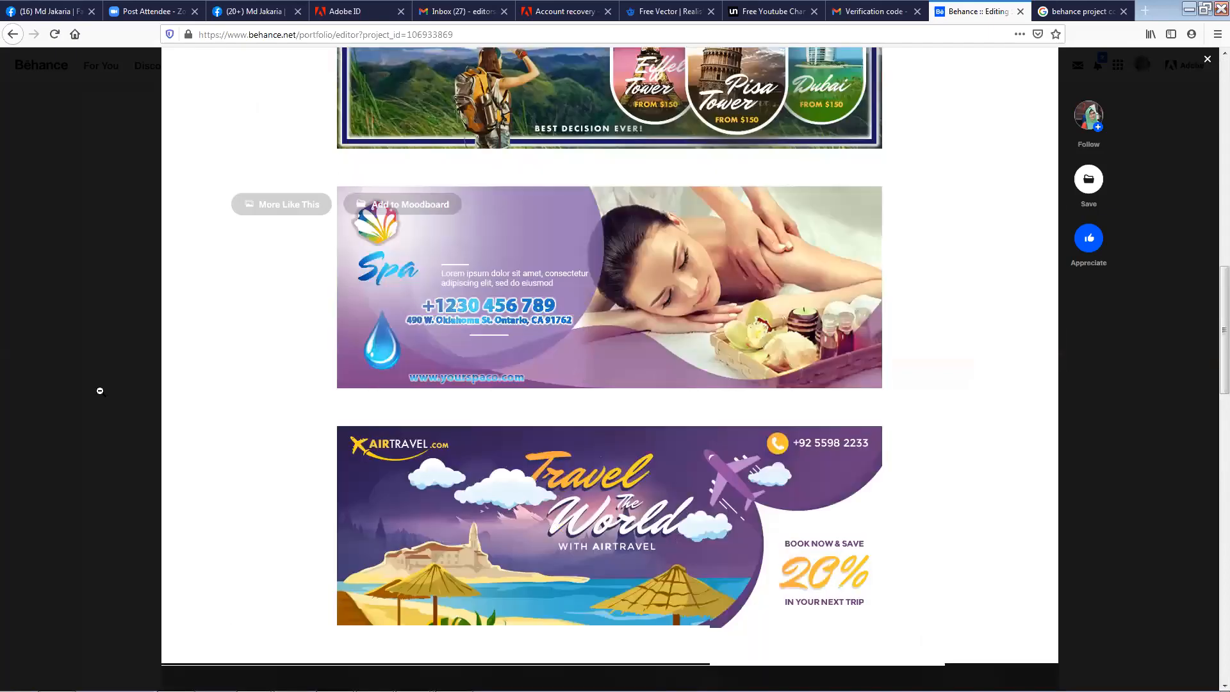
{"action": "key", "text": "Escape"}
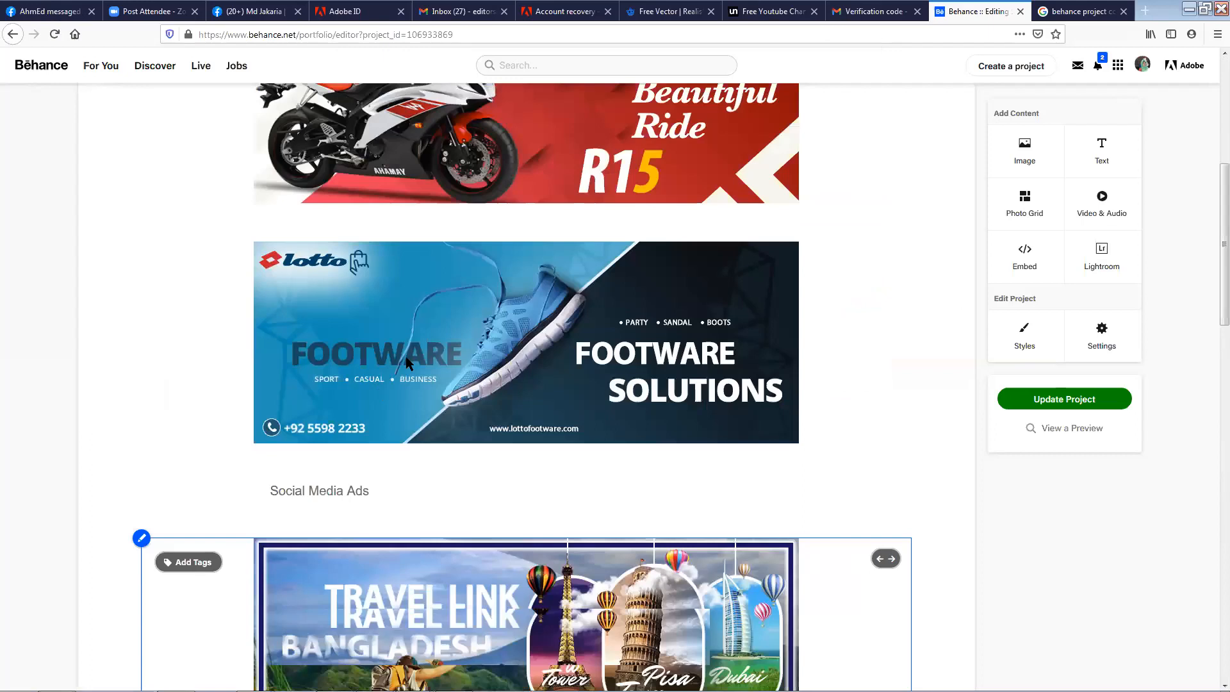
{"action": "scroll", "coordinate": [218, 292], "scroll_direction": "up", "scroll_amount": 5}
{"action": "left_click", "coordinate": [56, 69]}
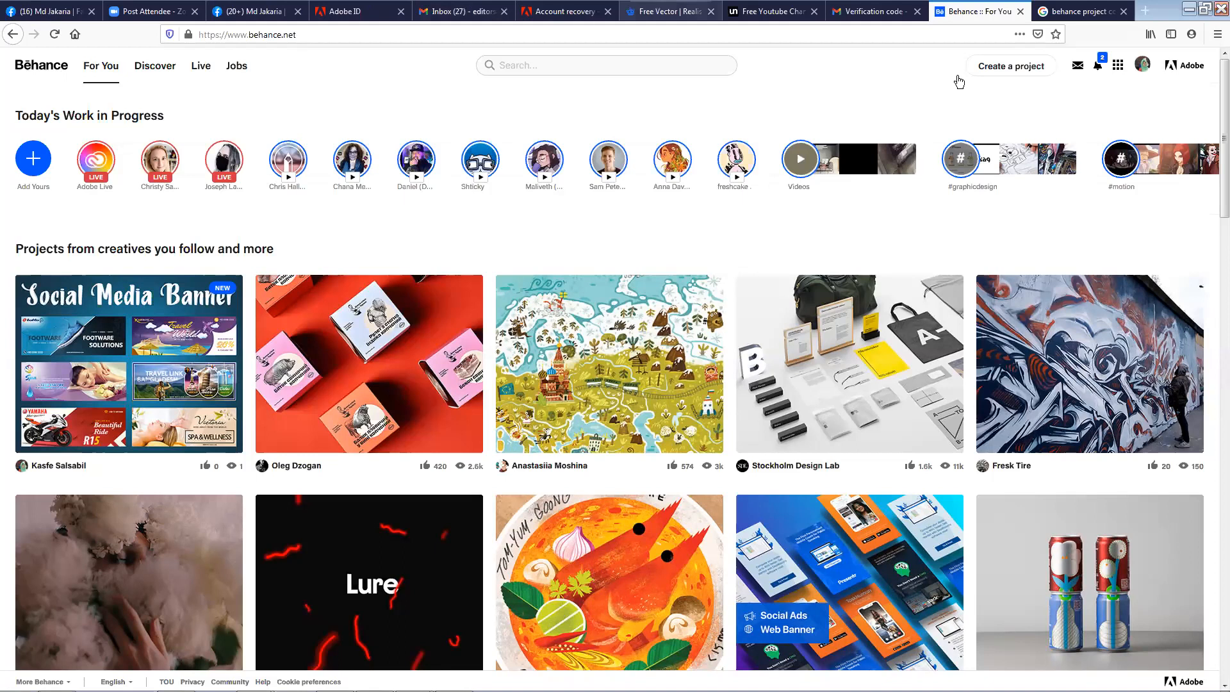
Search Google Images for "image manipulation" in place of the project cover size query.
{"action": "left_click", "coordinate": [1081, 11]}
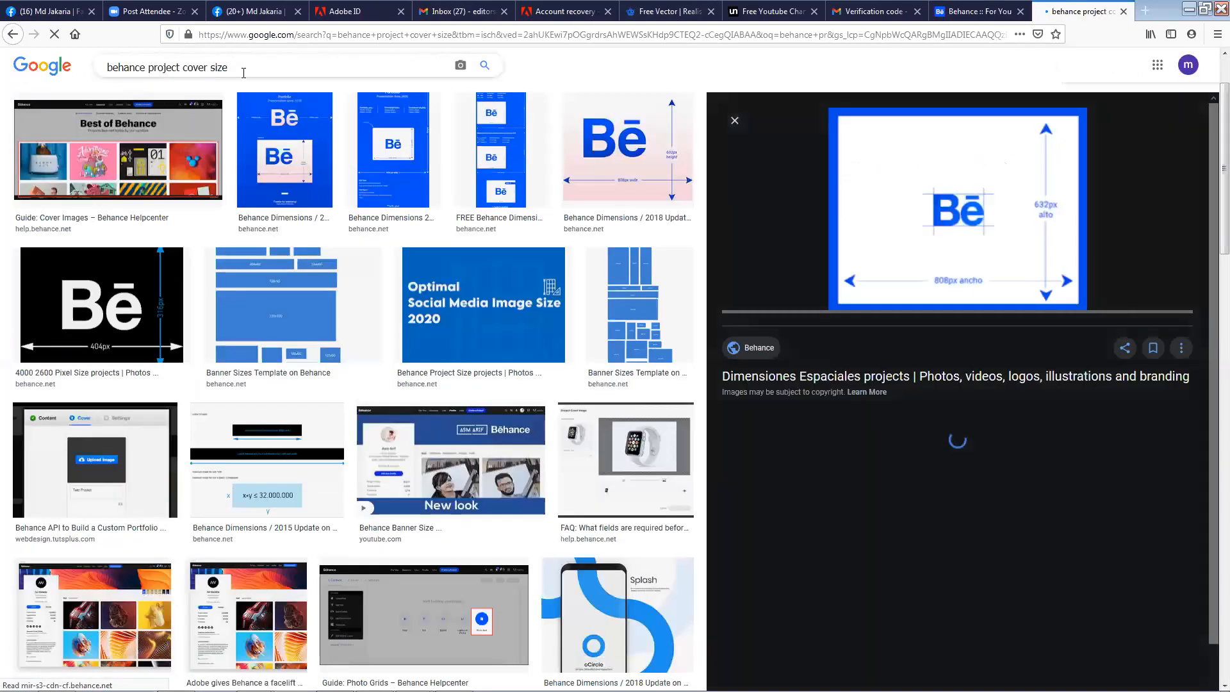
{"action": "left_click_drag", "start_coordinate": [244, 72], "coordinate": [6, 52]}
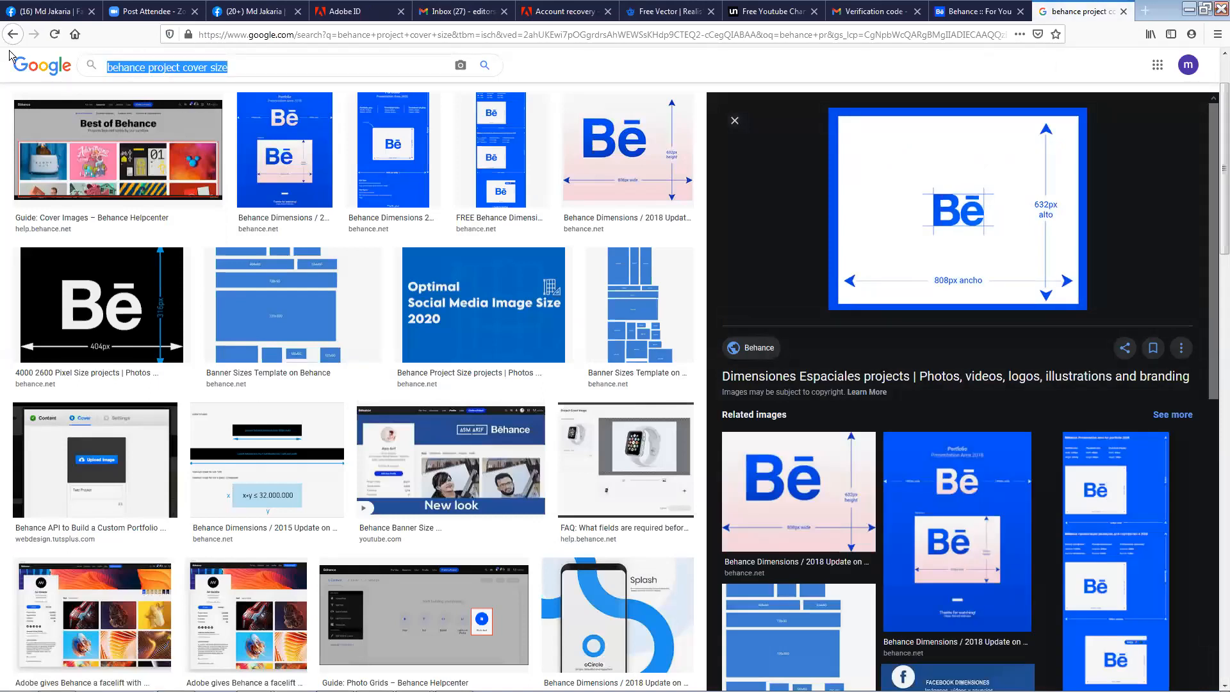
{"action": "type", "text": "image"}
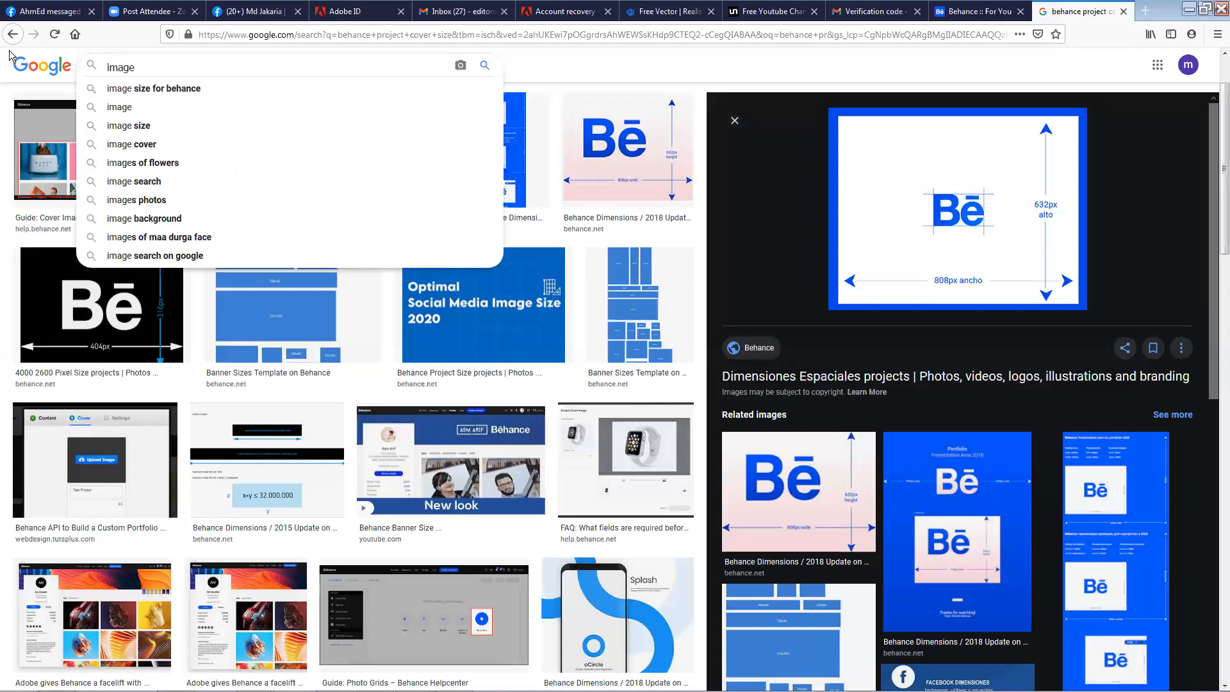
{"action": "type", "text": " manipulation"}
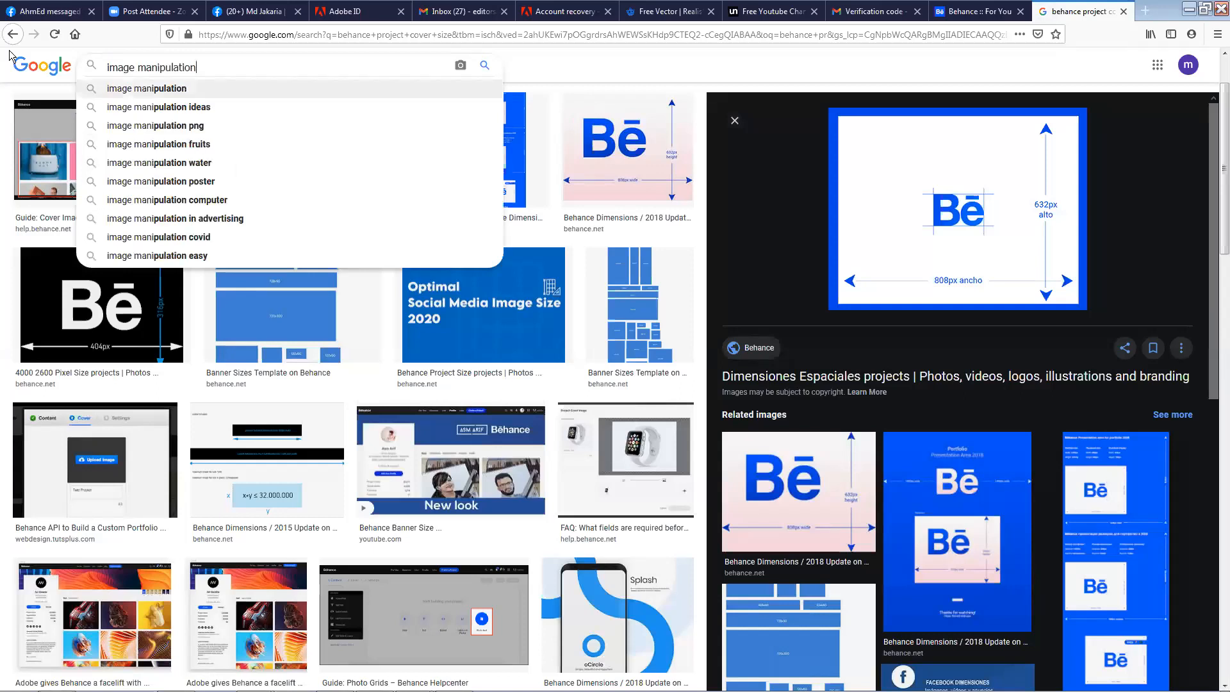
{"action": "key", "text": "Return"}
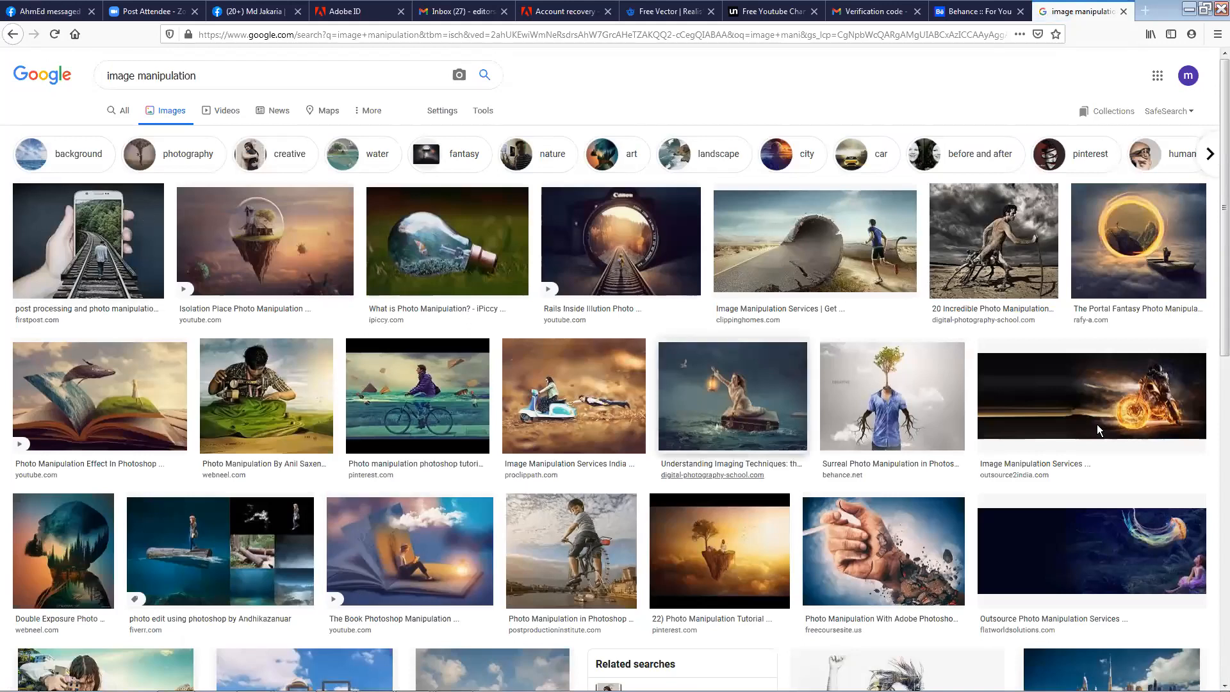
Browse the image results, open the Fiverr photo manipulation gig, look at its page and return to the results.
{"action": "scroll", "coordinate": [1219, 336], "scroll_direction": "down", "scroll_amount": 2}
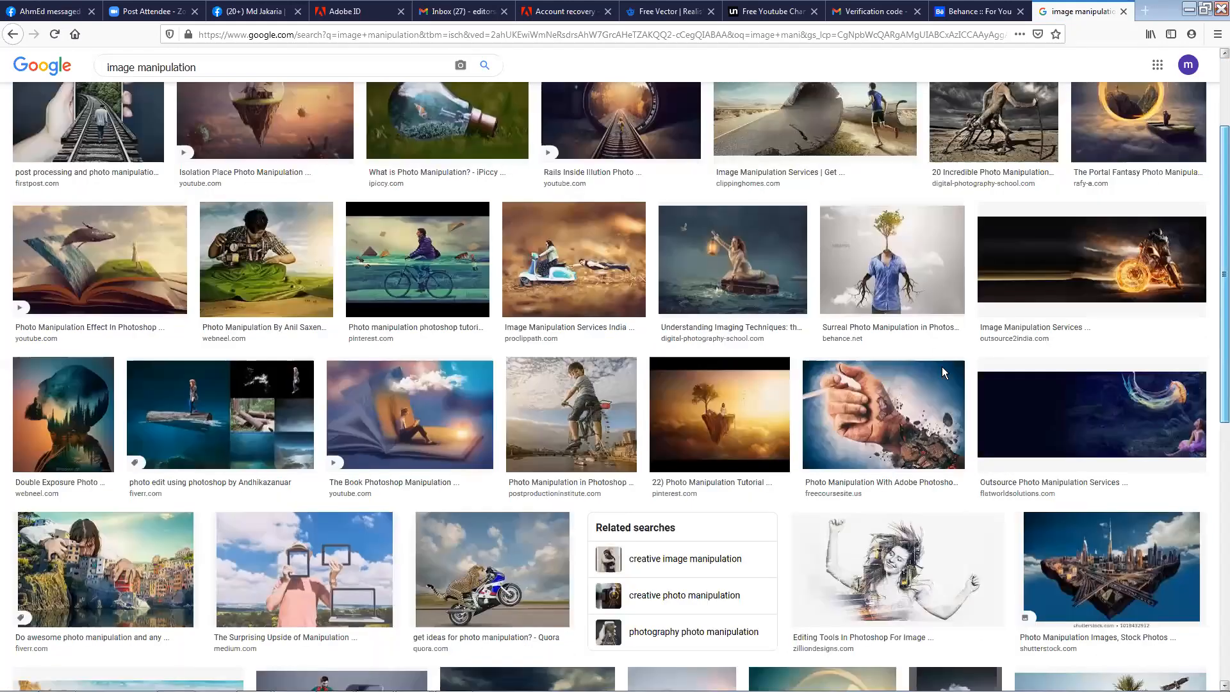
{"action": "scroll", "coordinate": [942, 369], "scroll_direction": "down", "scroll_amount": 3}
{"action": "scroll", "coordinate": [942, 375], "scroll_direction": "down", "scroll_amount": 1}
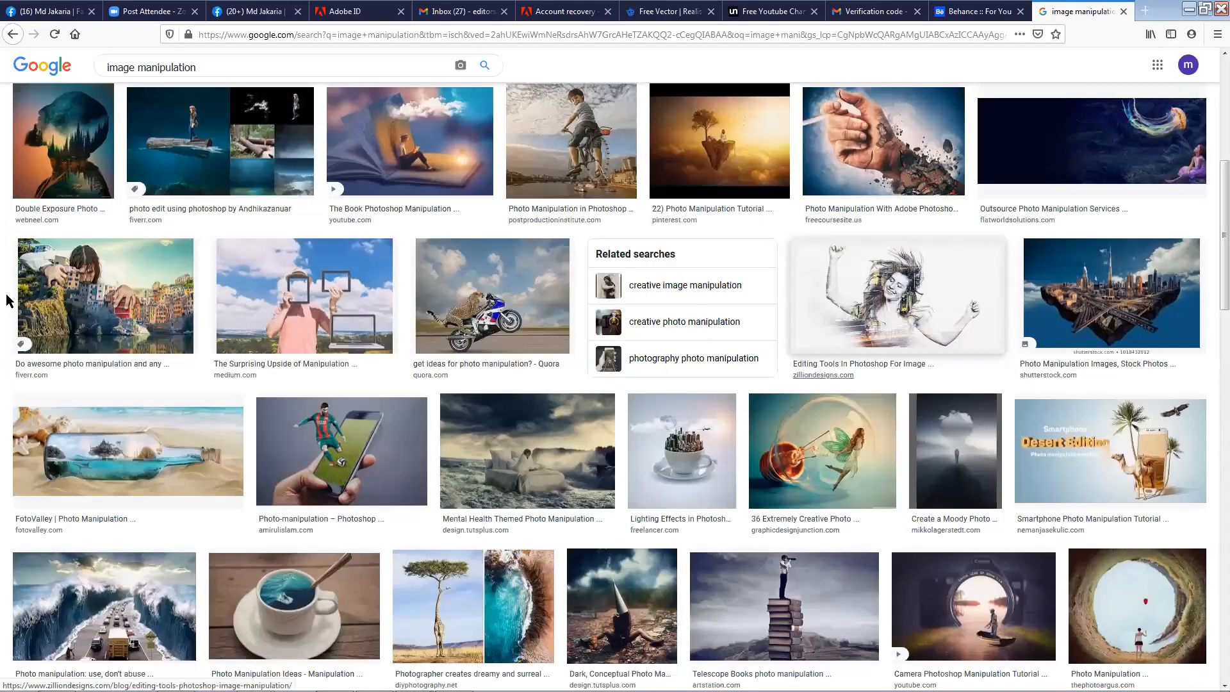
{"action": "scroll", "coordinate": [7, 301], "scroll_direction": "down", "scroll_amount": 1}
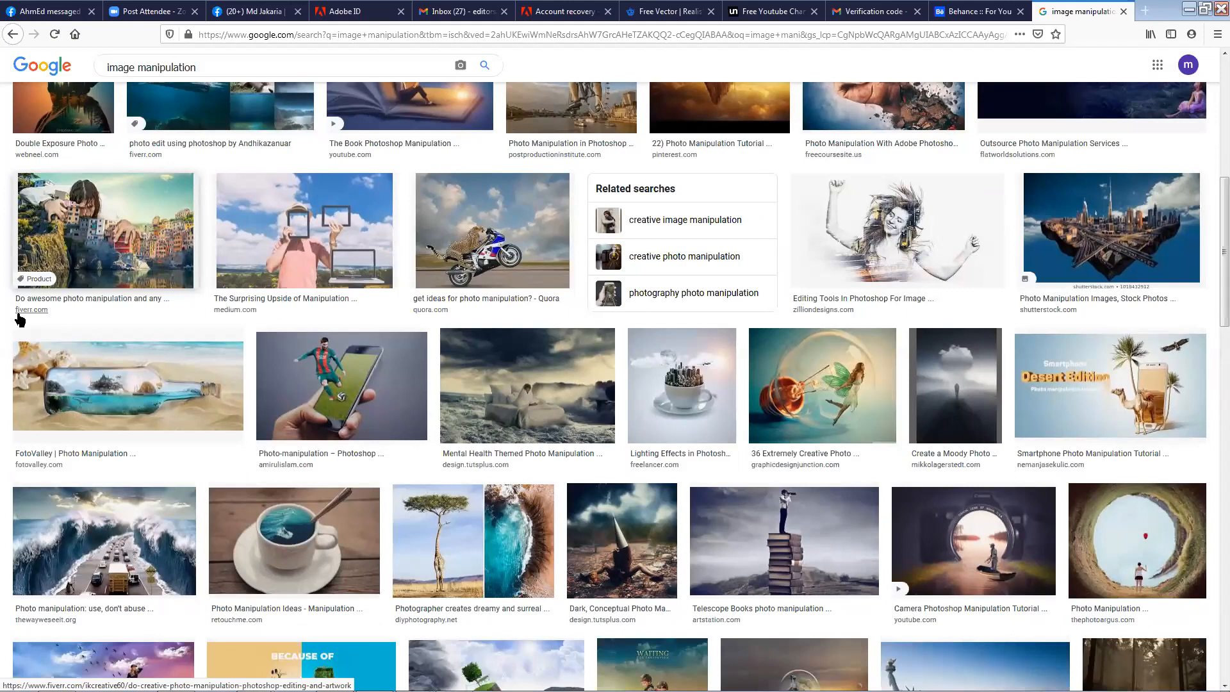
{"action": "left_click", "coordinate": [63, 303]}
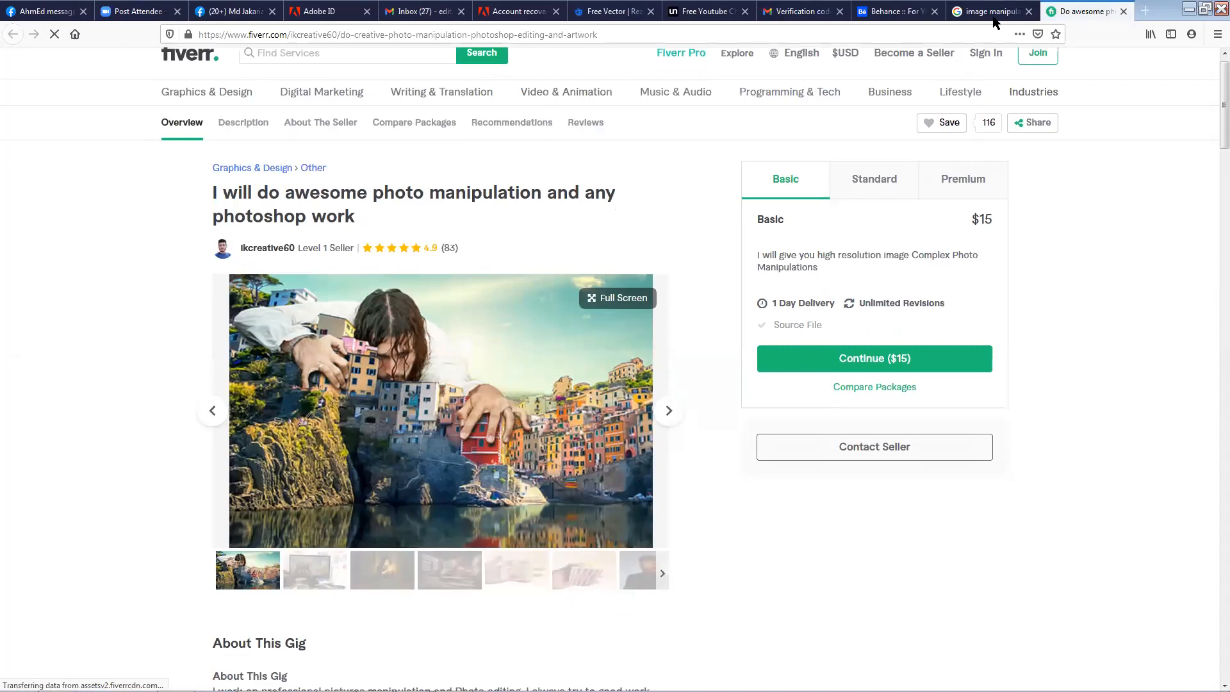
{"action": "scroll", "coordinate": [451, 429], "scroll_direction": "down", "scroll_amount": 2}
{"action": "key", "text": "ctrl+Page_Up"}
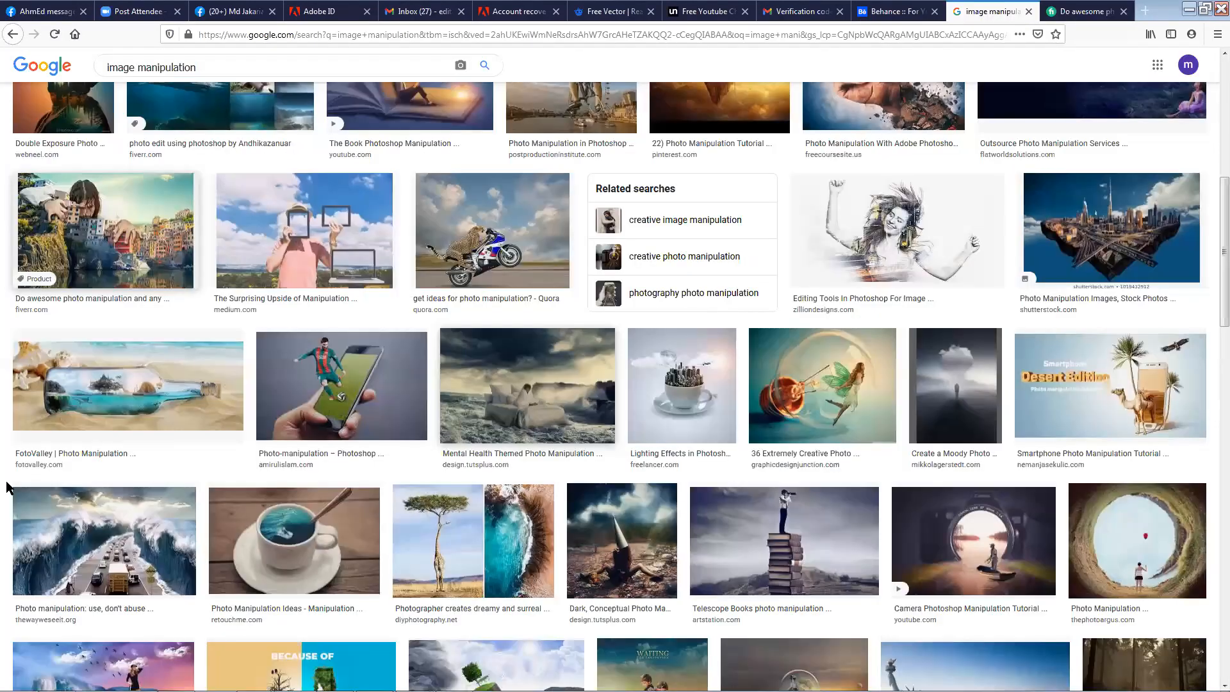
Preview the Fiverr photo manipulation image within the search results and go back to the start of the results.
{"action": "scroll", "coordinate": [123, 293], "scroll_direction": "up", "scroll_amount": 2}
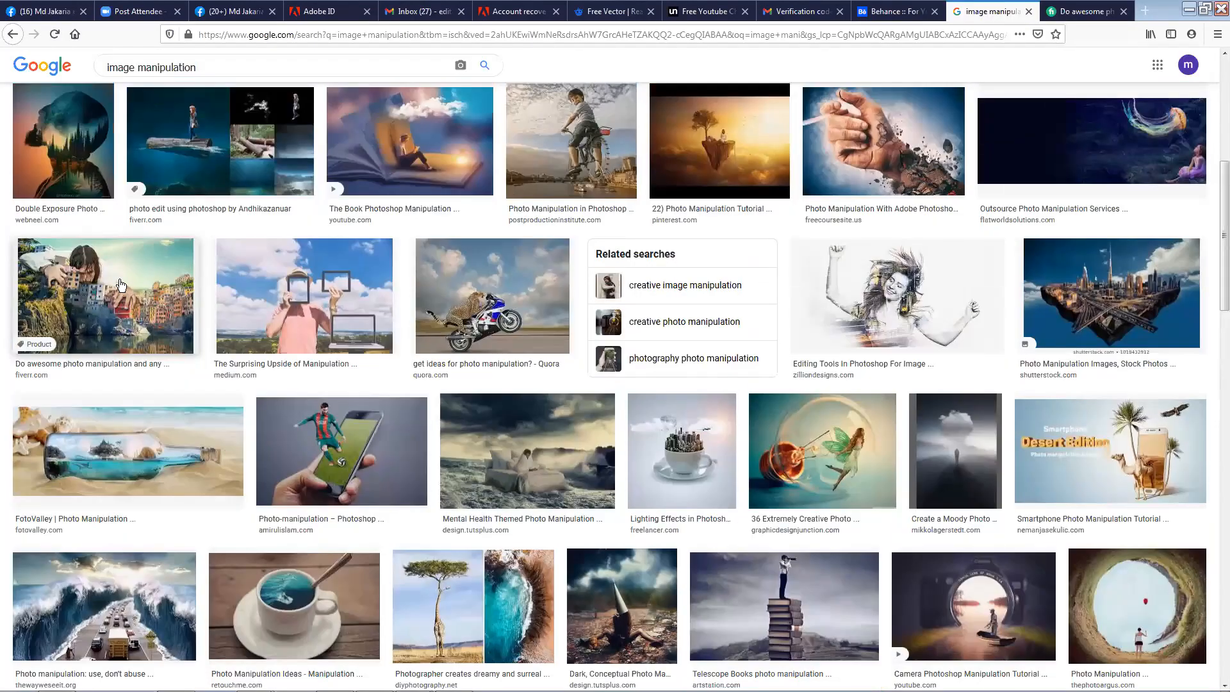
{"action": "left_click", "coordinate": [122, 285]}
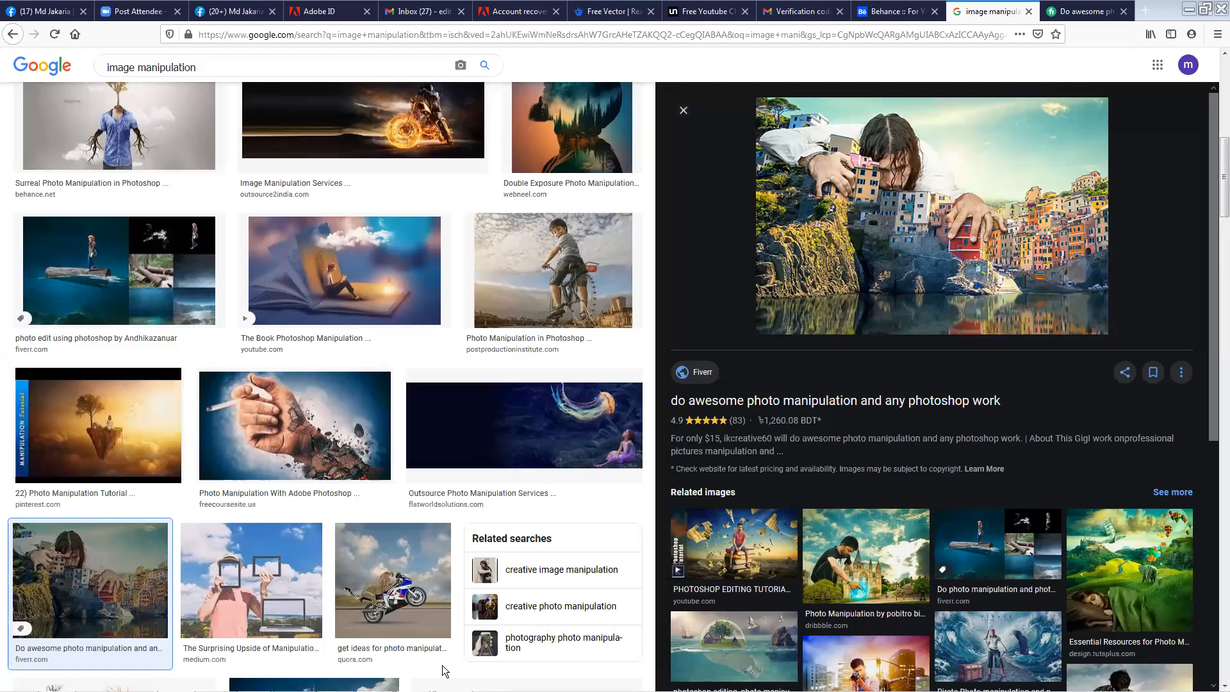
{"action": "left_click_drag", "start_coordinate": [1217, 178], "coordinate": [1188, 86]}
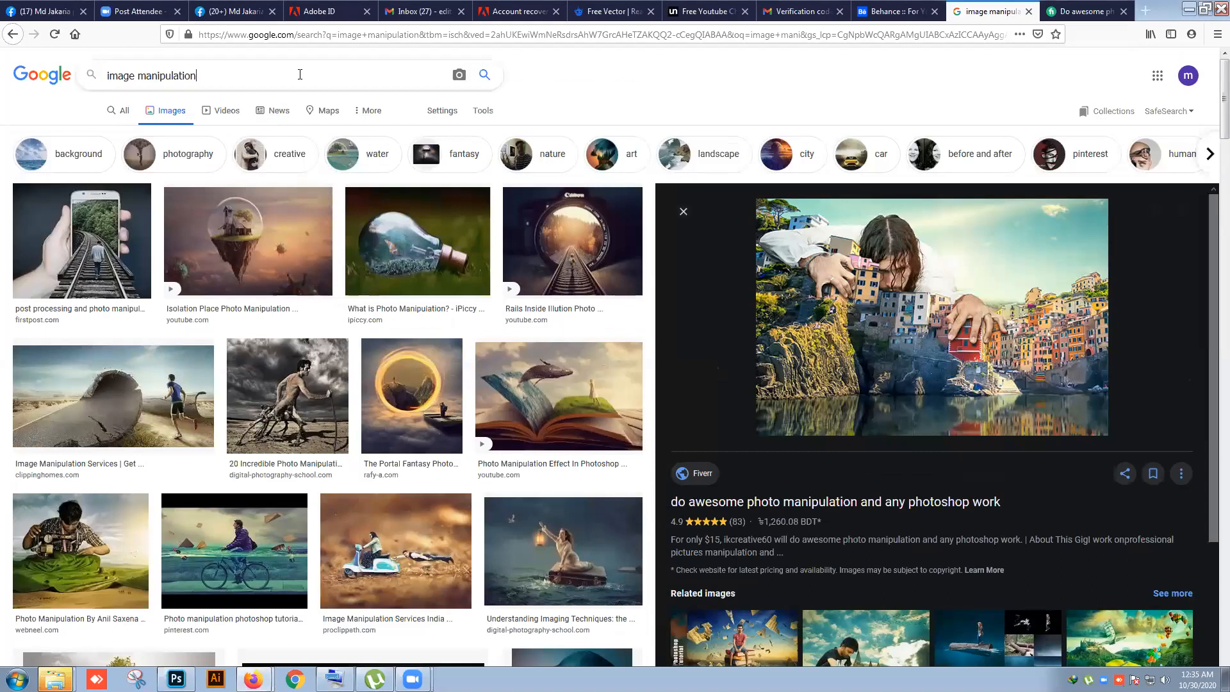
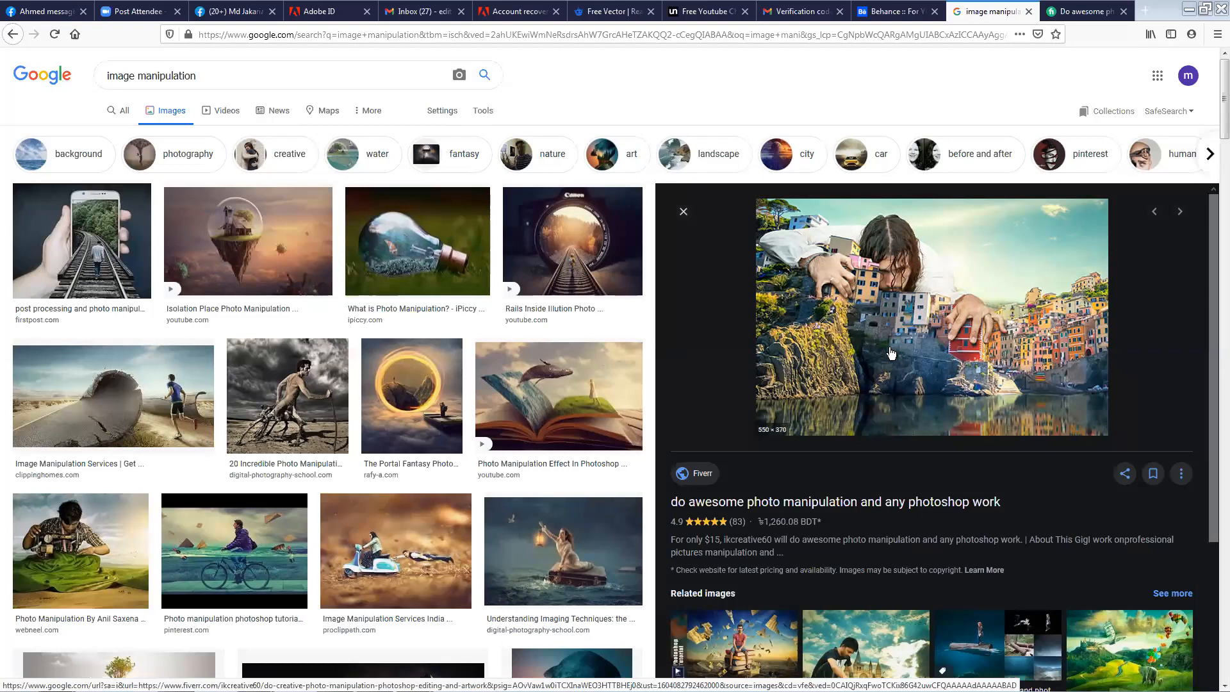
Return to Behance, open the published Social Media Banner project from the feed and look through its images.
{"action": "key", "text": "ctrl+shift+Tab"}
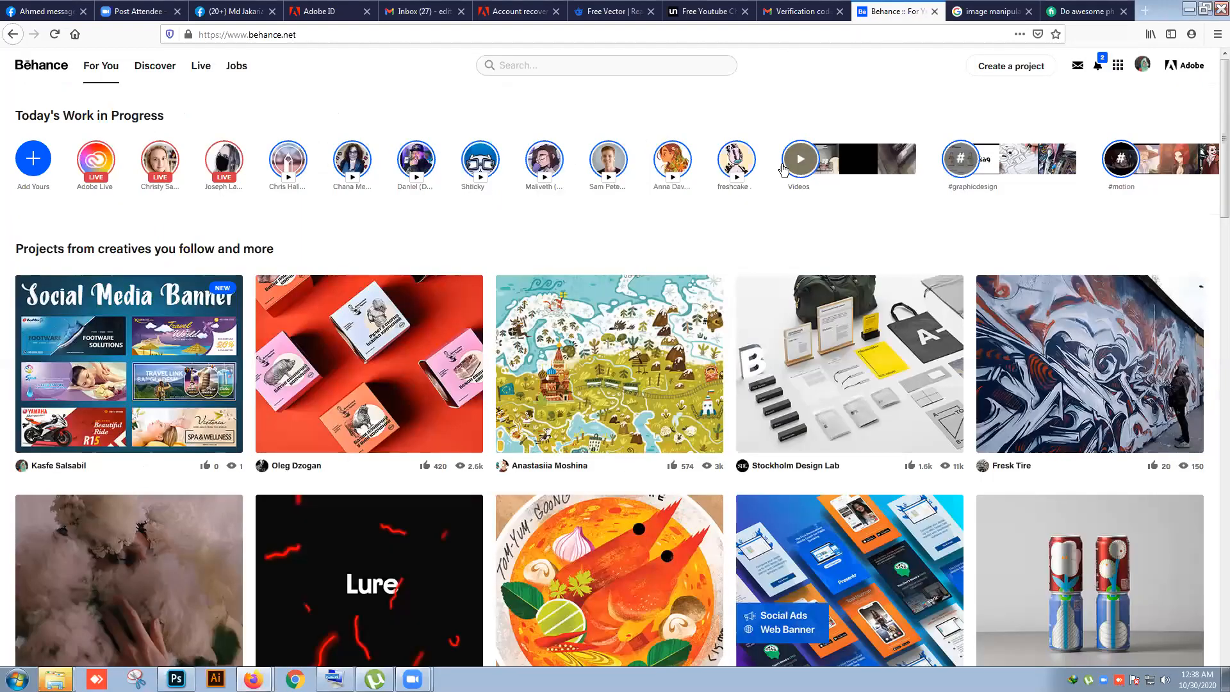
{"action": "left_click", "coordinate": [107, 292]}
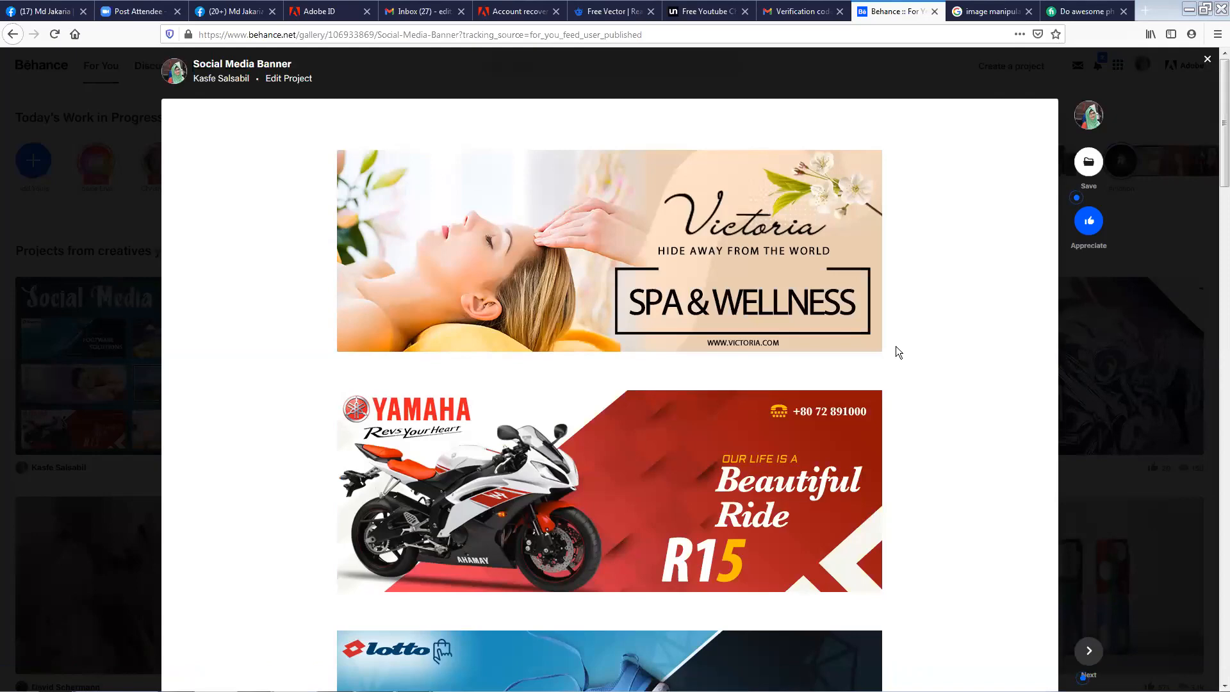
{"action": "scroll", "coordinate": [904, 333], "scroll_direction": "down", "scroll_amount": 6}
{"action": "scroll", "coordinate": [868, 417], "scroll_direction": "down", "scroll_amount": 15}
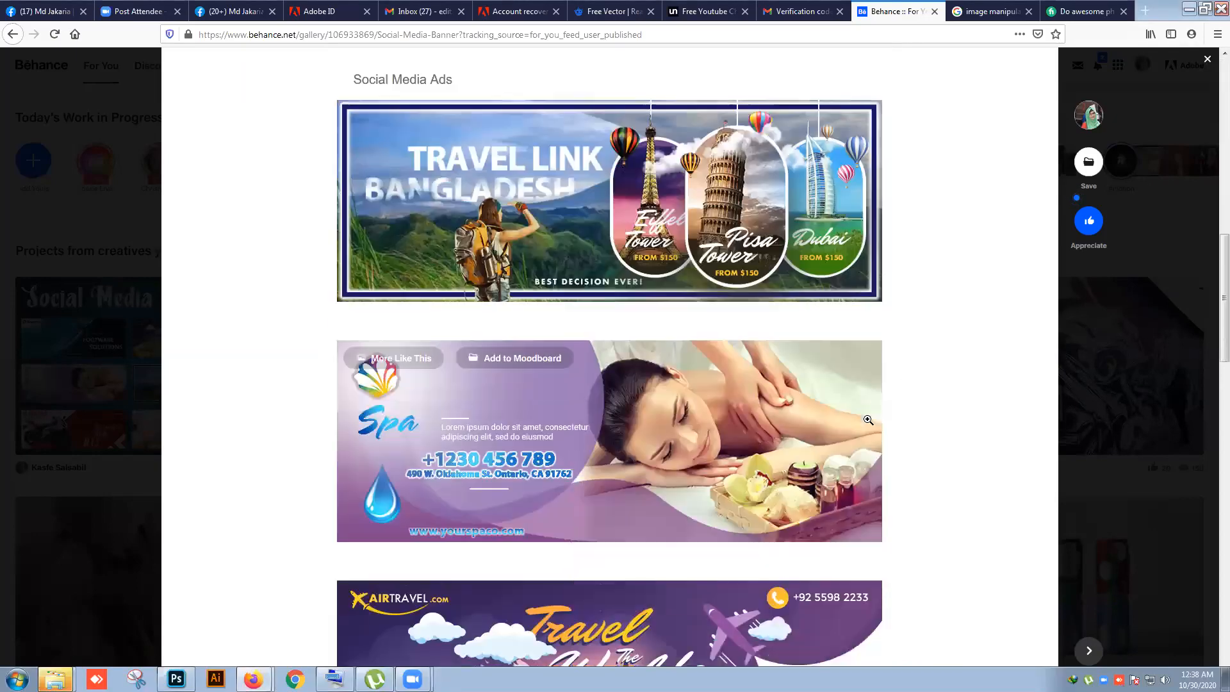
{"action": "scroll", "coordinate": [865, 426], "scroll_direction": "up", "scroll_amount": 7}
{"action": "scroll", "coordinate": [862, 431], "scroll_direction": "up", "scroll_amount": 15}
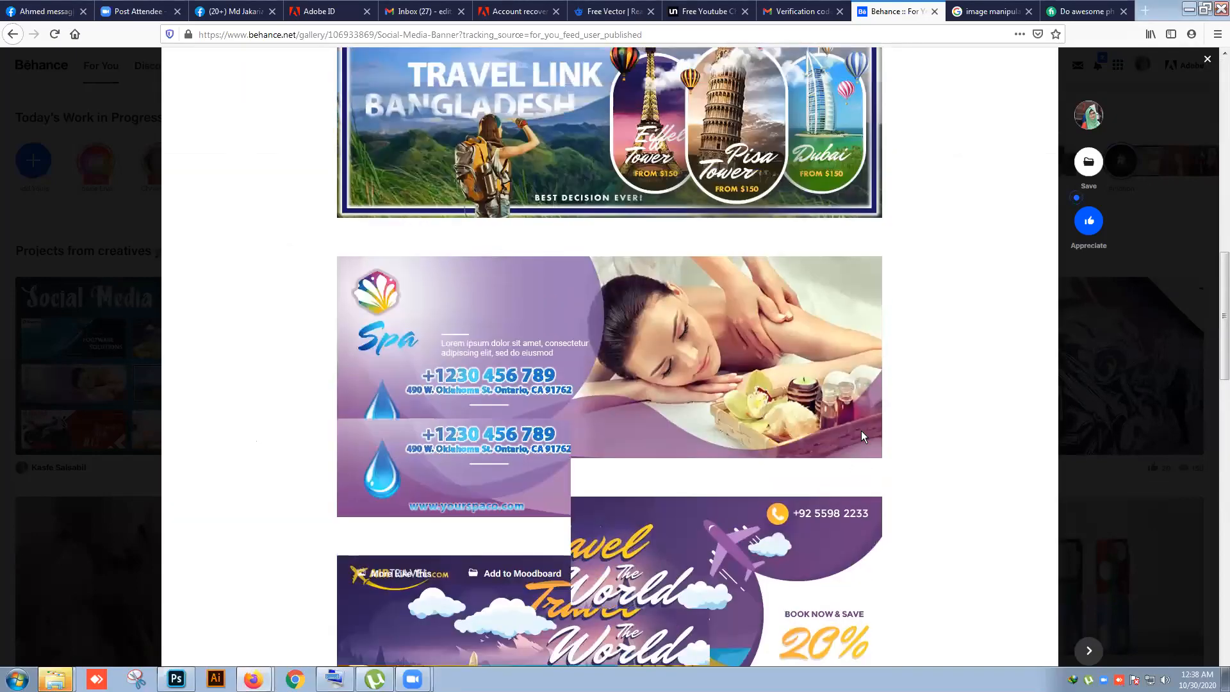
{"action": "scroll", "coordinate": [860, 438], "scroll_direction": "down", "scroll_amount": 14}
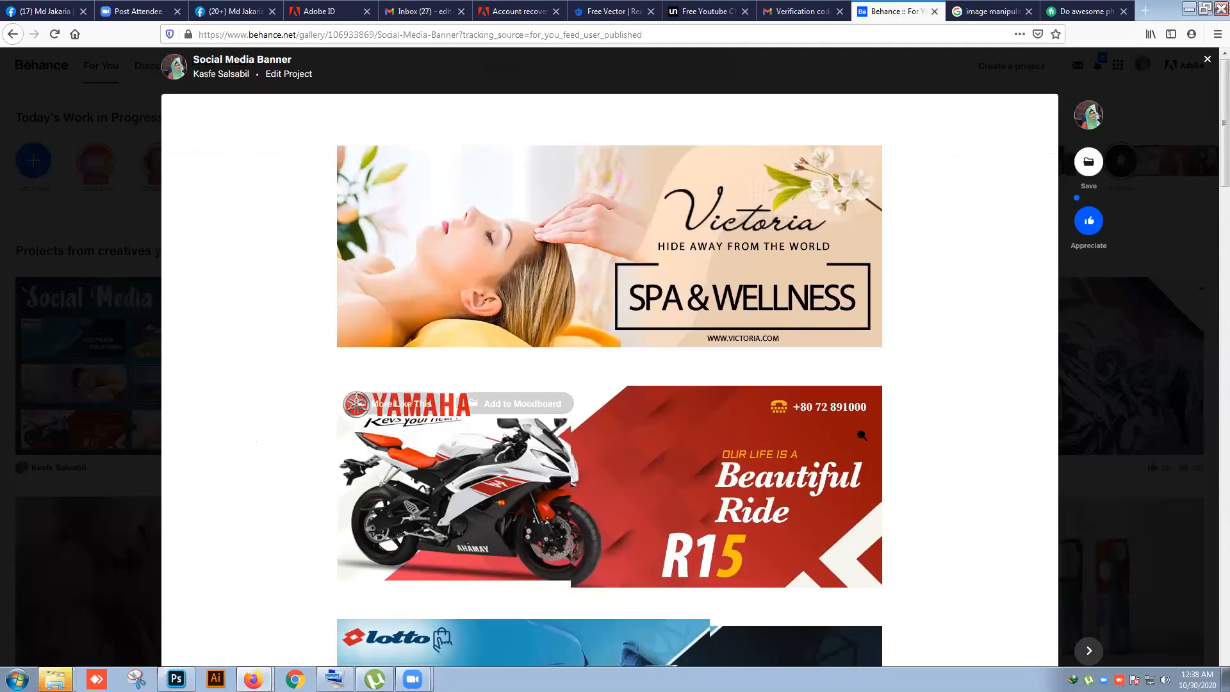
{"action": "scroll", "coordinate": [855, 449], "scroll_direction": "down", "scroll_amount": 15}
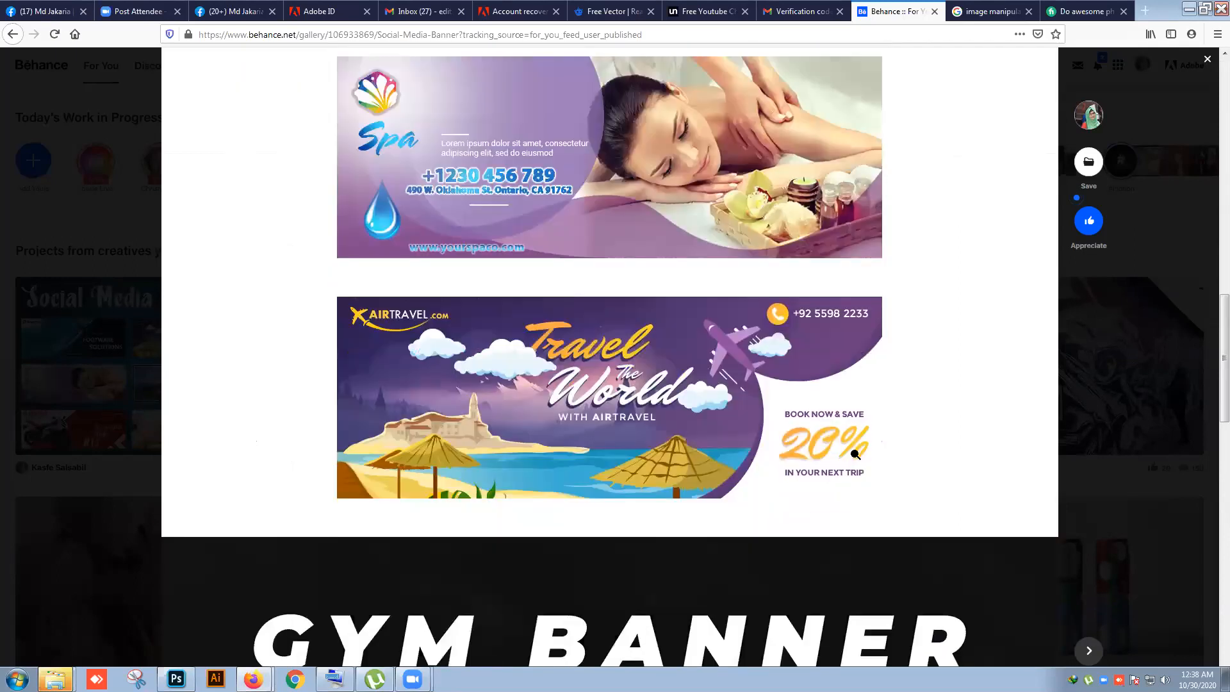
Review the end of the Social Media Banner project and copy its web address without the tracking parameter.
{"action": "scroll", "coordinate": [852, 493], "scroll_direction": "down", "scroll_amount": 5}
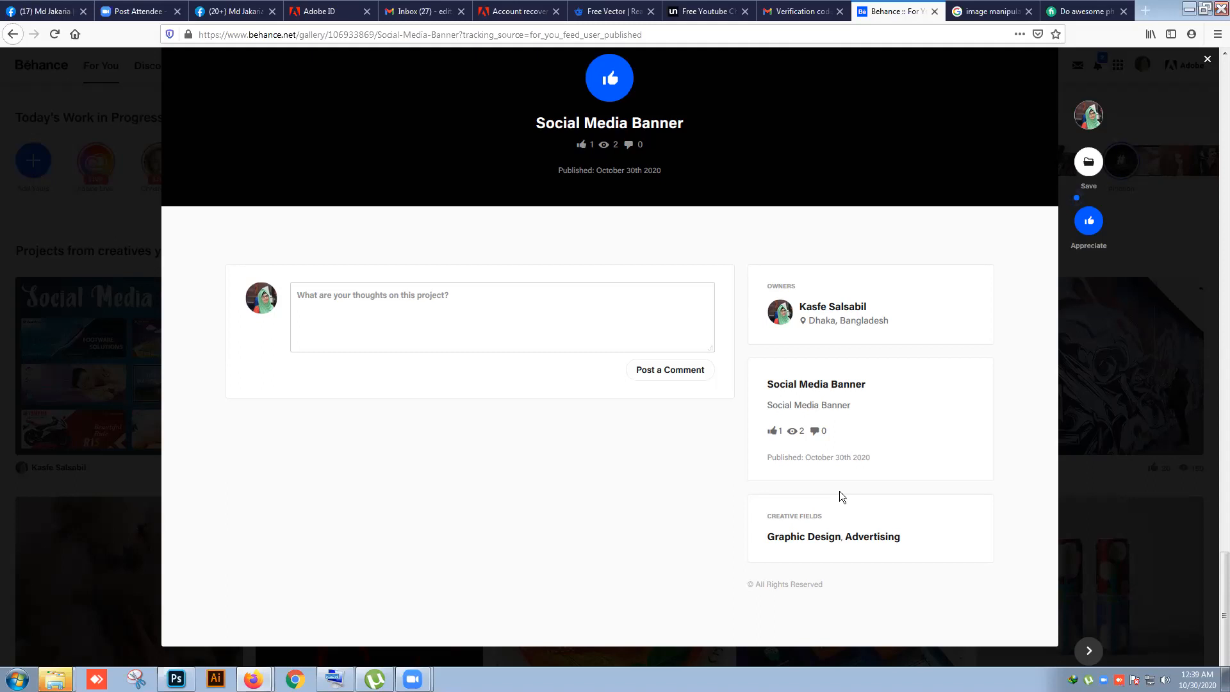
{"action": "scroll", "coordinate": [553, 356], "scroll_direction": "up", "scroll_amount": 5}
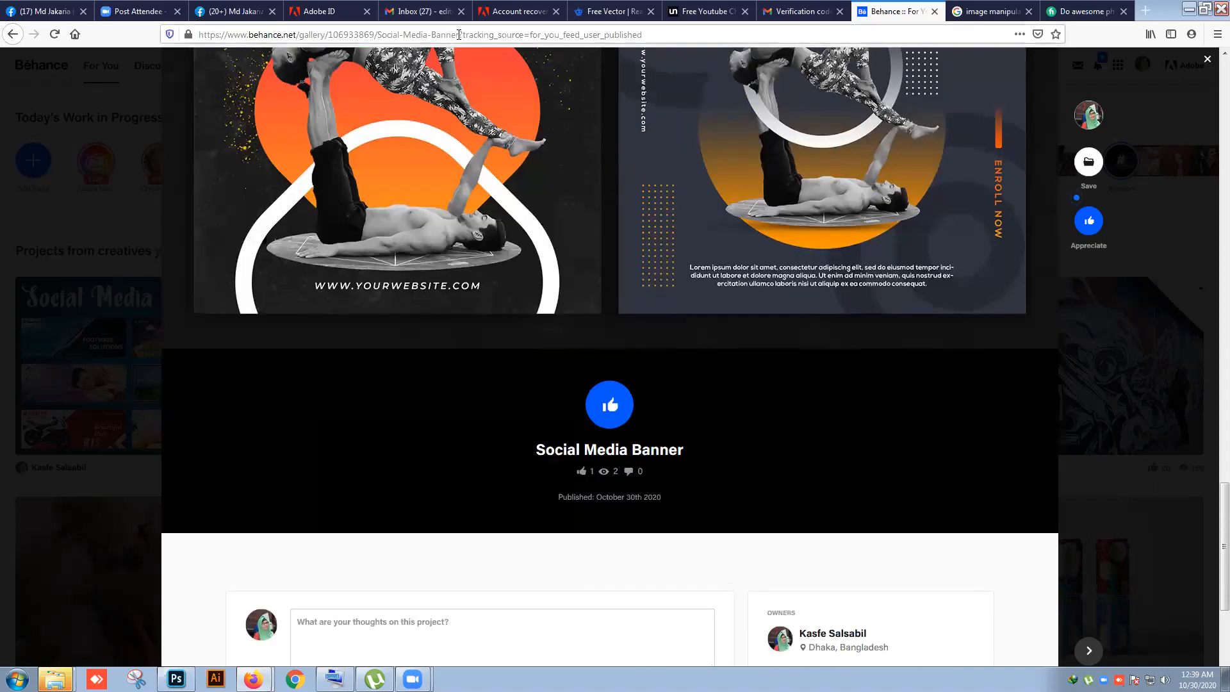
{"action": "left_click_drag", "start_coordinate": [459, 35], "coordinate": [198, 35]}
{"action": "right_click", "coordinate": [280, 32]}
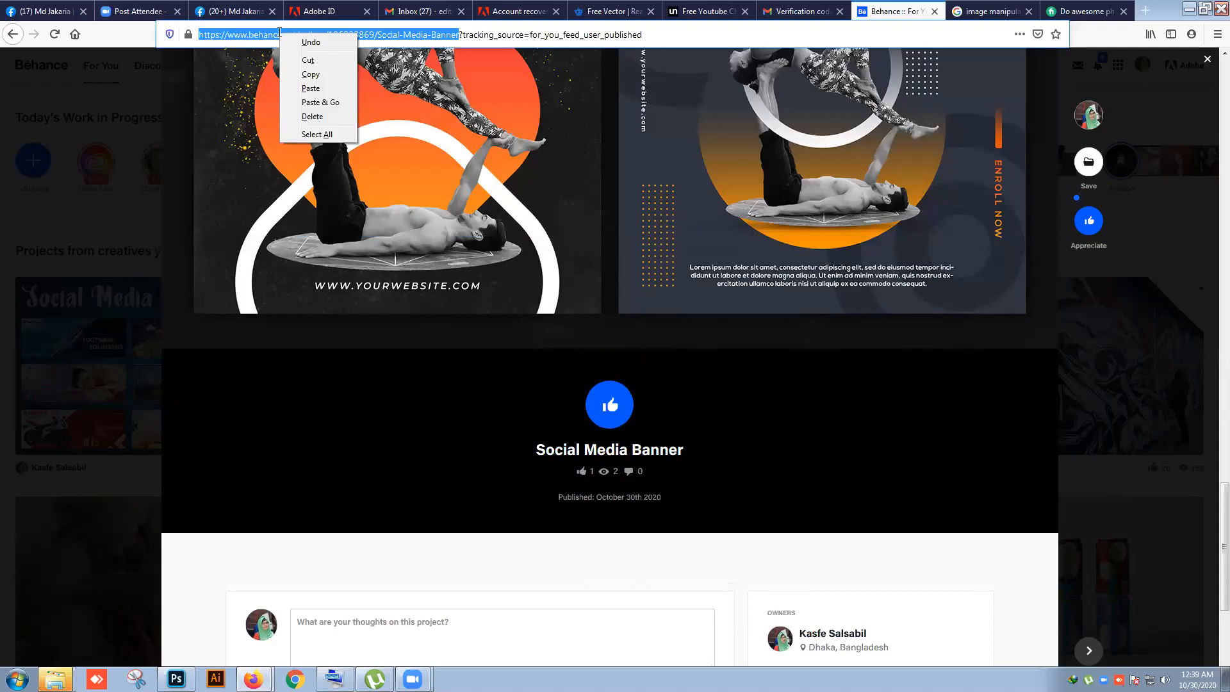
{"action": "left_click", "coordinate": [311, 75]}
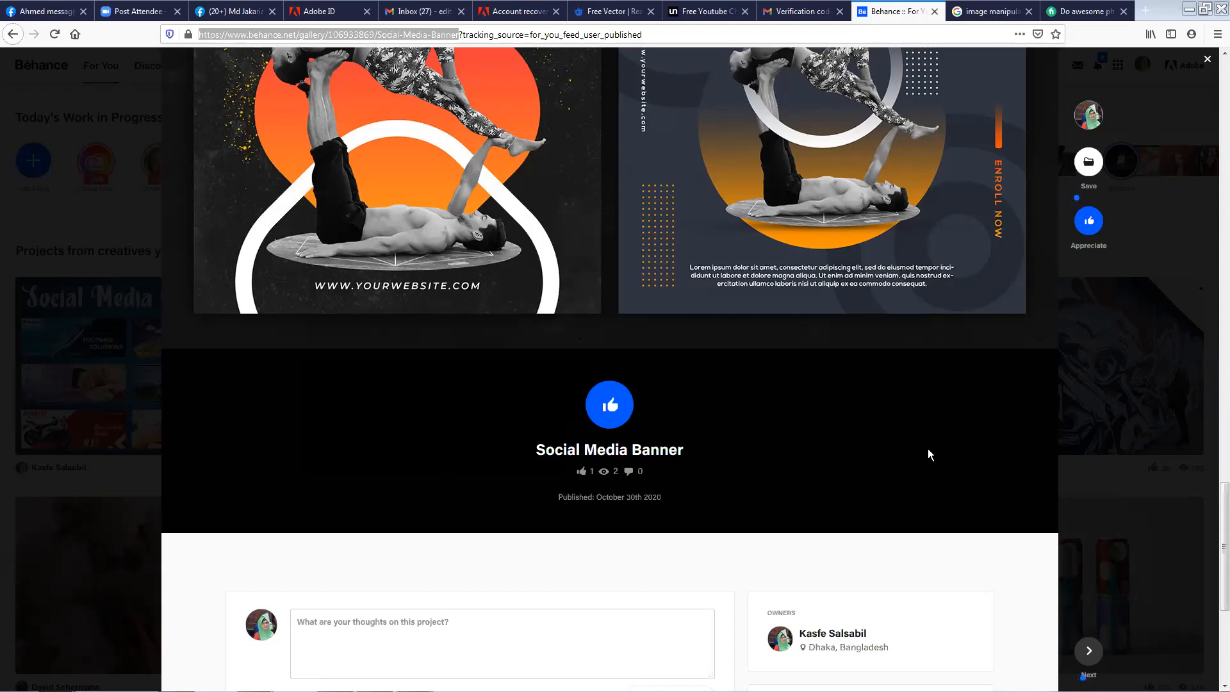
Minimize the browser and the zoom recording folder, open the Downloads folder from Computer and maximize its window.
{"action": "left_click", "coordinate": [1189, 9]}
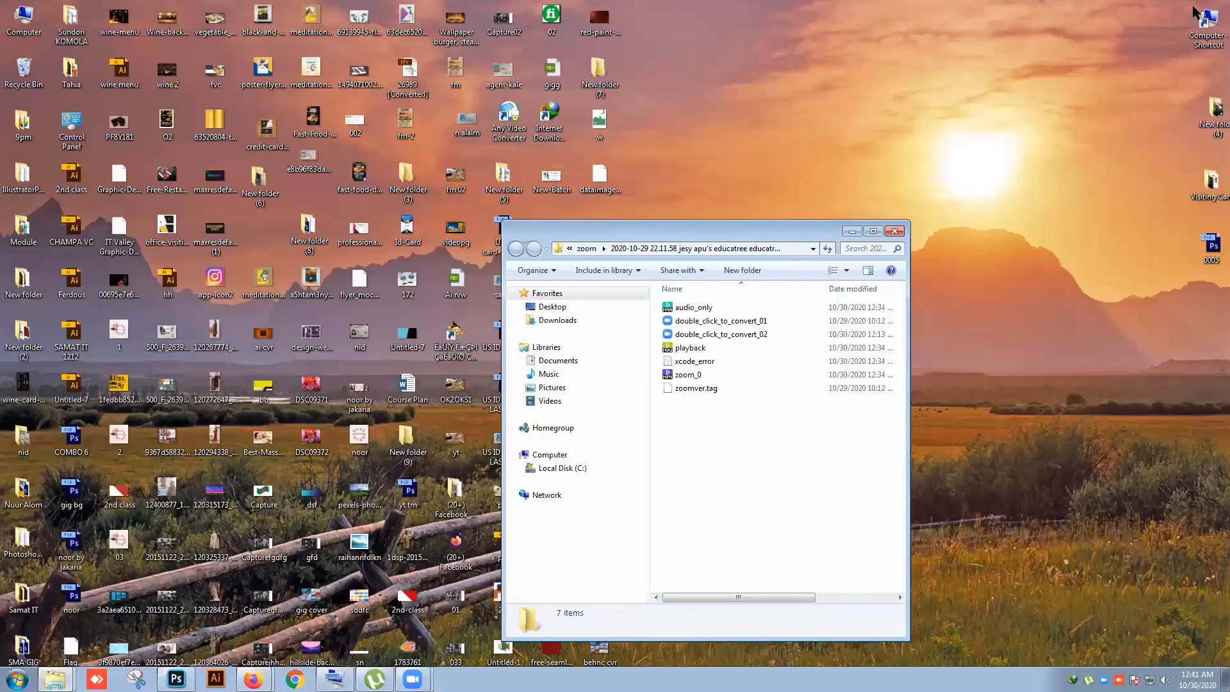
{"action": "left_click", "coordinate": [852, 231]}
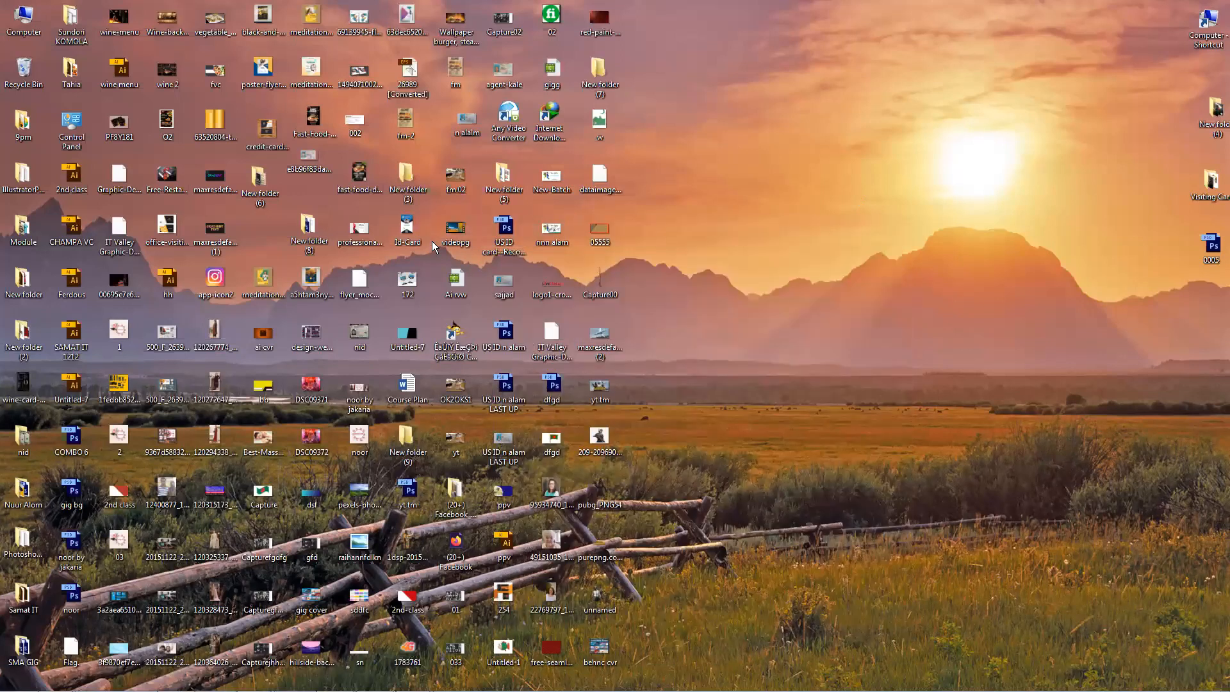
{"action": "double_click", "coordinate": [23, 19]}
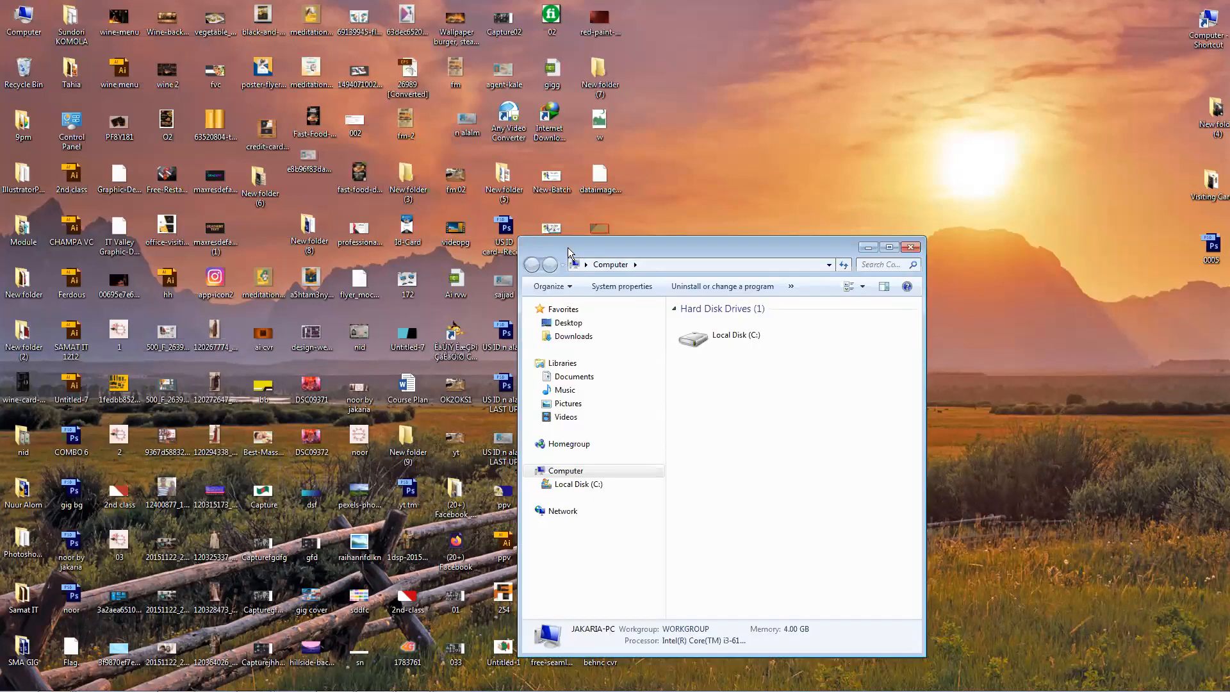
{"action": "left_click_drag", "start_coordinate": [568, 252], "coordinate": [280, 145]}
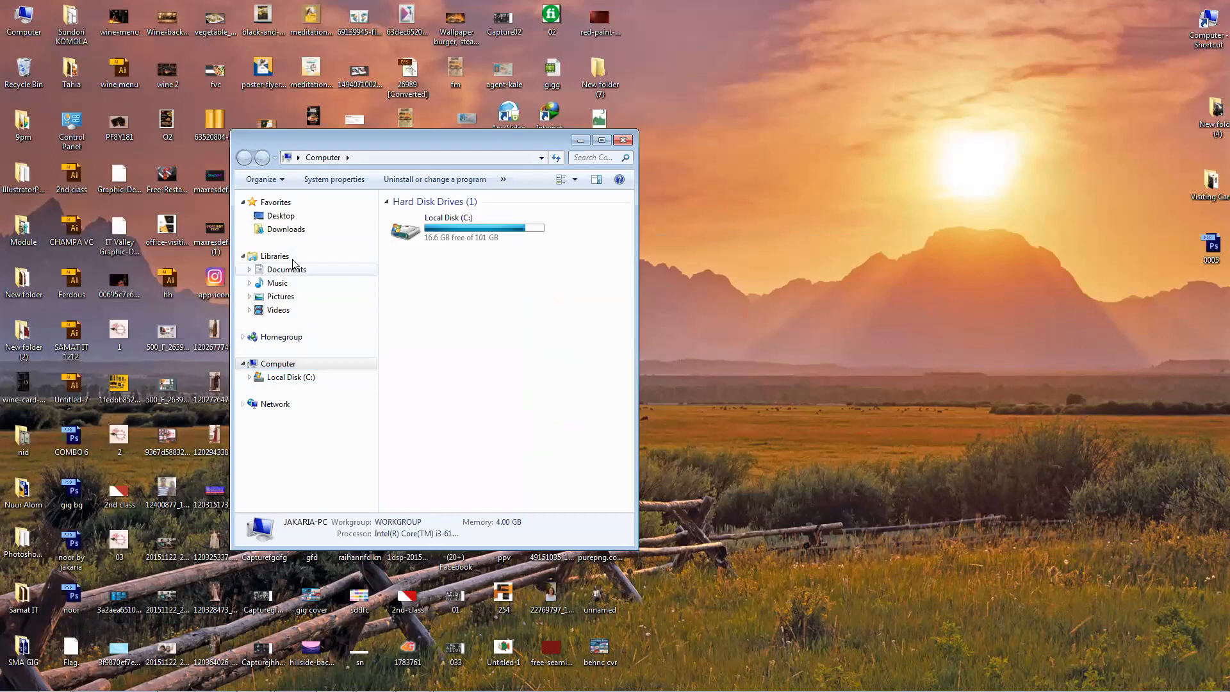
{"action": "left_click", "coordinate": [296, 229]}
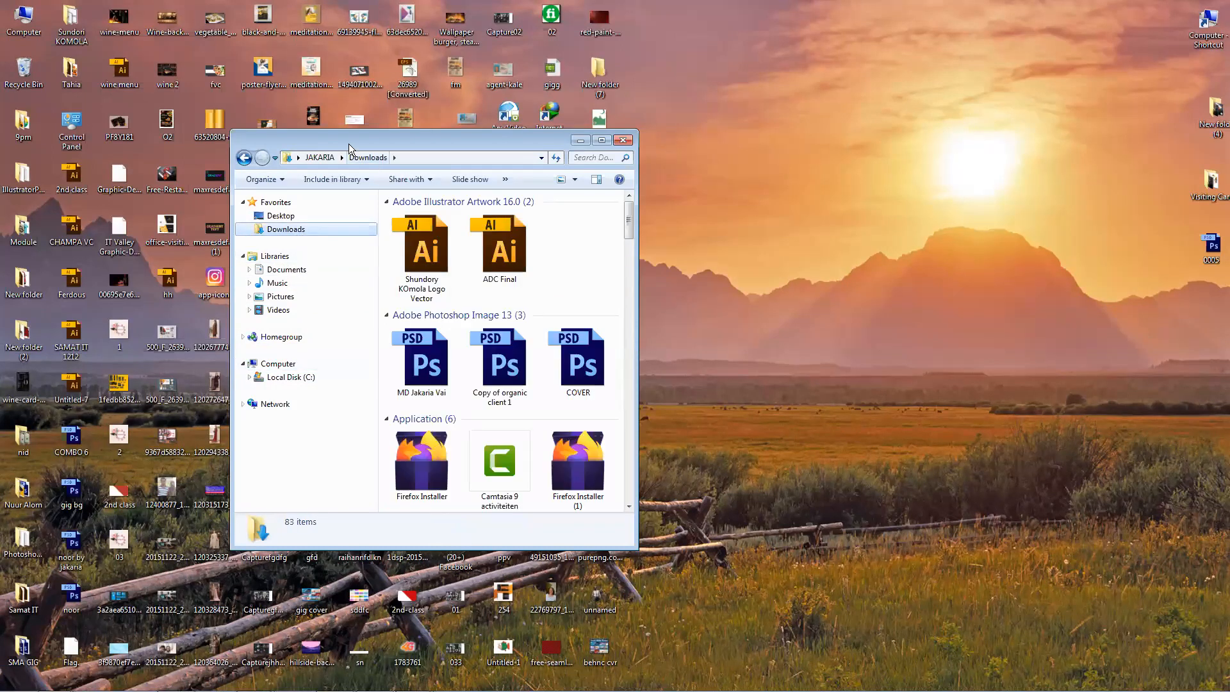
{"action": "double_click", "coordinate": [351, 148]}
Look through the Downloads folder's design files, mockup folders and JPEG images, clearing any file selection.
{"action": "left_click", "coordinate": [354, 342]}
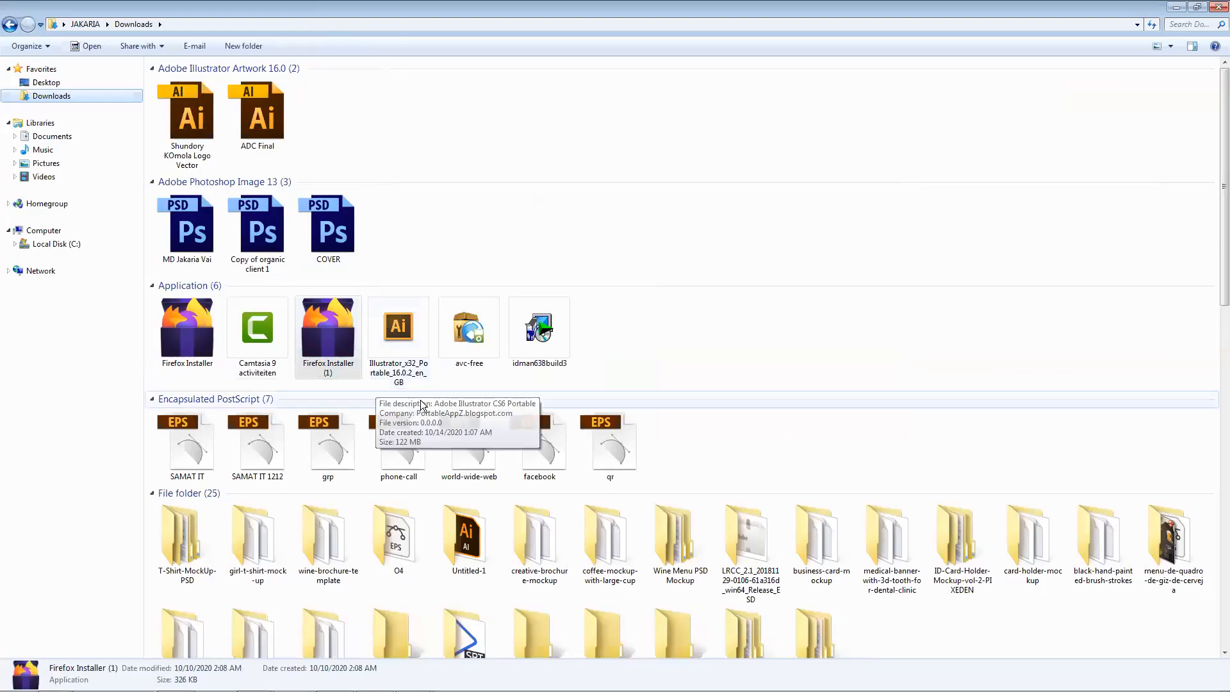
{"action": "left_click", "coordinate": [421, 398]}
{"action": "scroll", "coordinate": [404, 400], "scroll_direction": "down", "scroll_amount": 15}
{"action": "scroll", "coordinate": [407, 461], "scroll_direction": "up", "scroll_amount": 10}
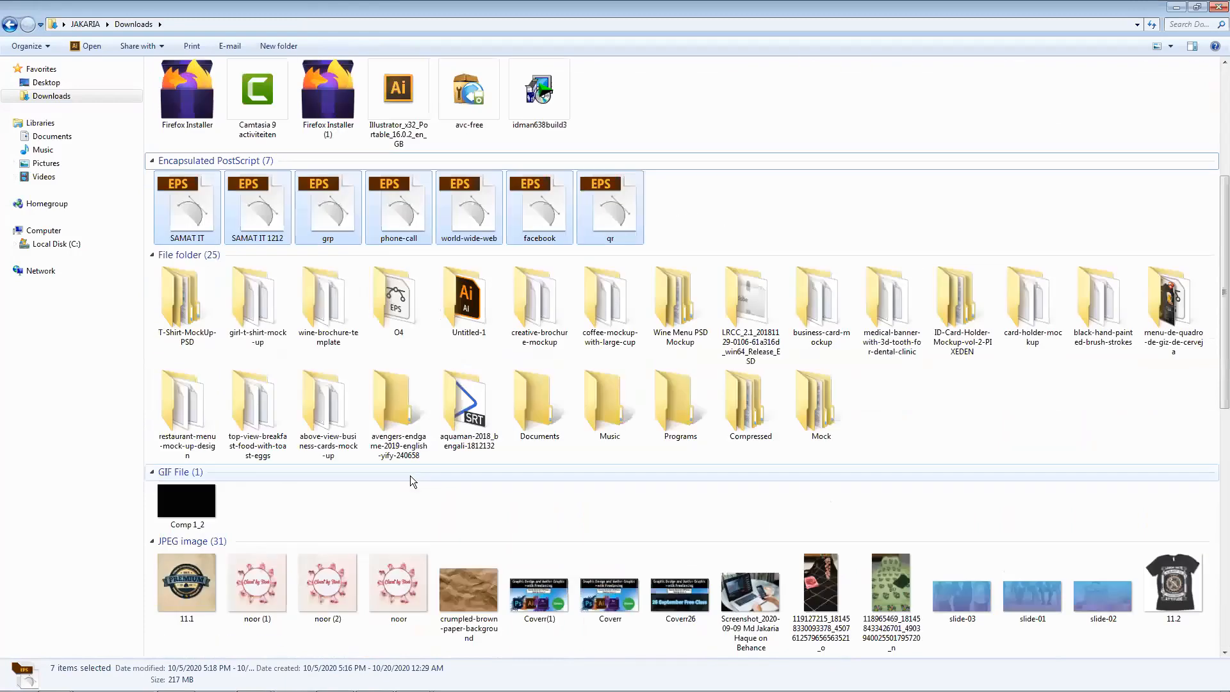
{"action": "scroll", "coordinate": [410, 476], "scroll_direction": "up", "scroll_amount": 4}
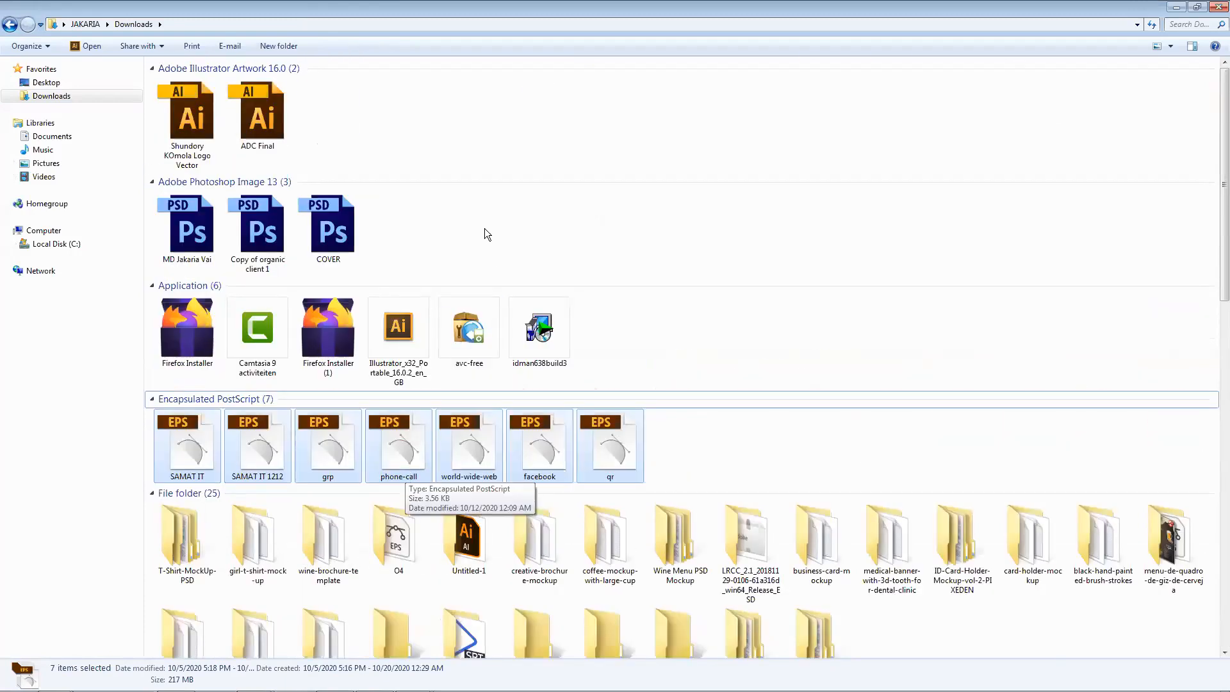
{"action": "left_click", "coordinate": [433, 155]}
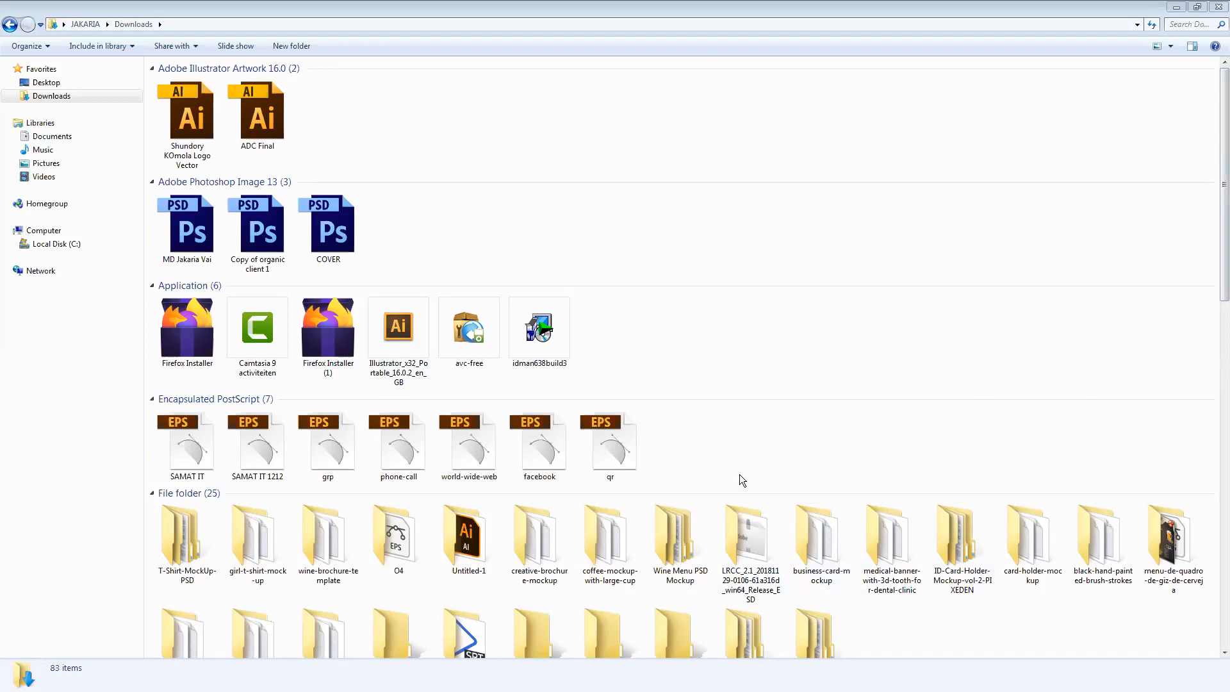
{"action": "left_click", "coordinate": [570, 162]}
{"action": "left_click", "coordinate": [601, 99]}
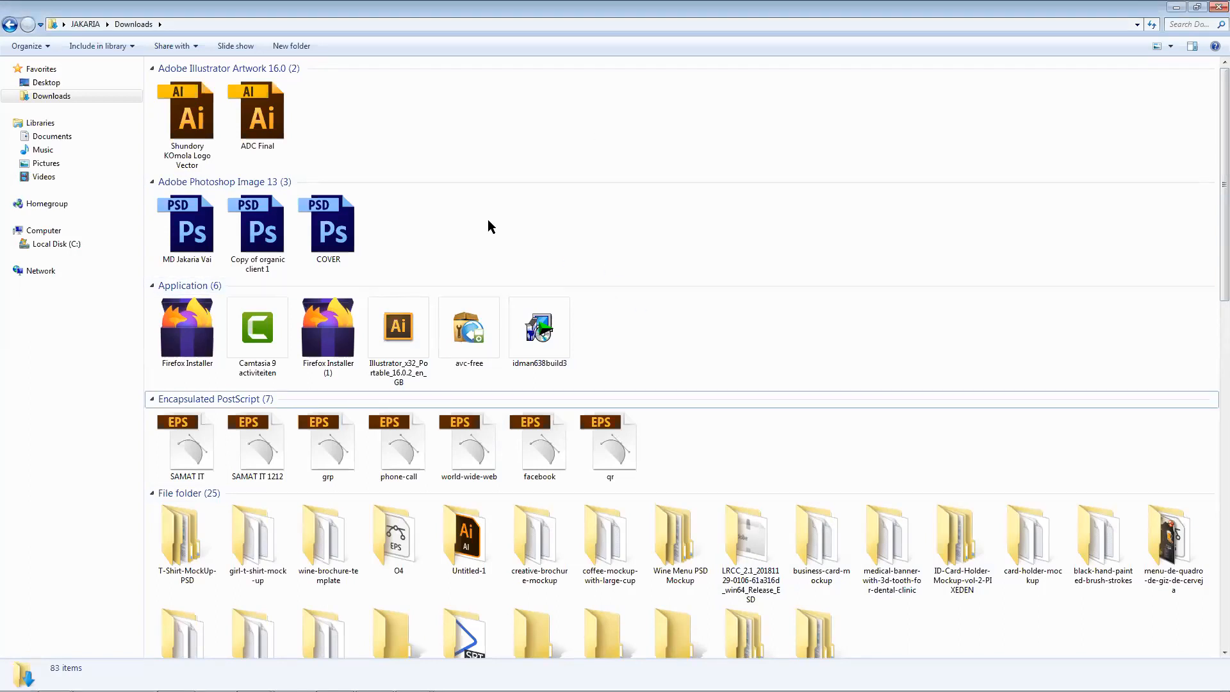
{"action": "scroll", "coordinate": [453, 336], "scroll_direction": "down", "scroll_amount": 3}
{"action": "scroll", "coordinate": [454, 336], "scroll_direction": "down", "scroll_amount": 10}
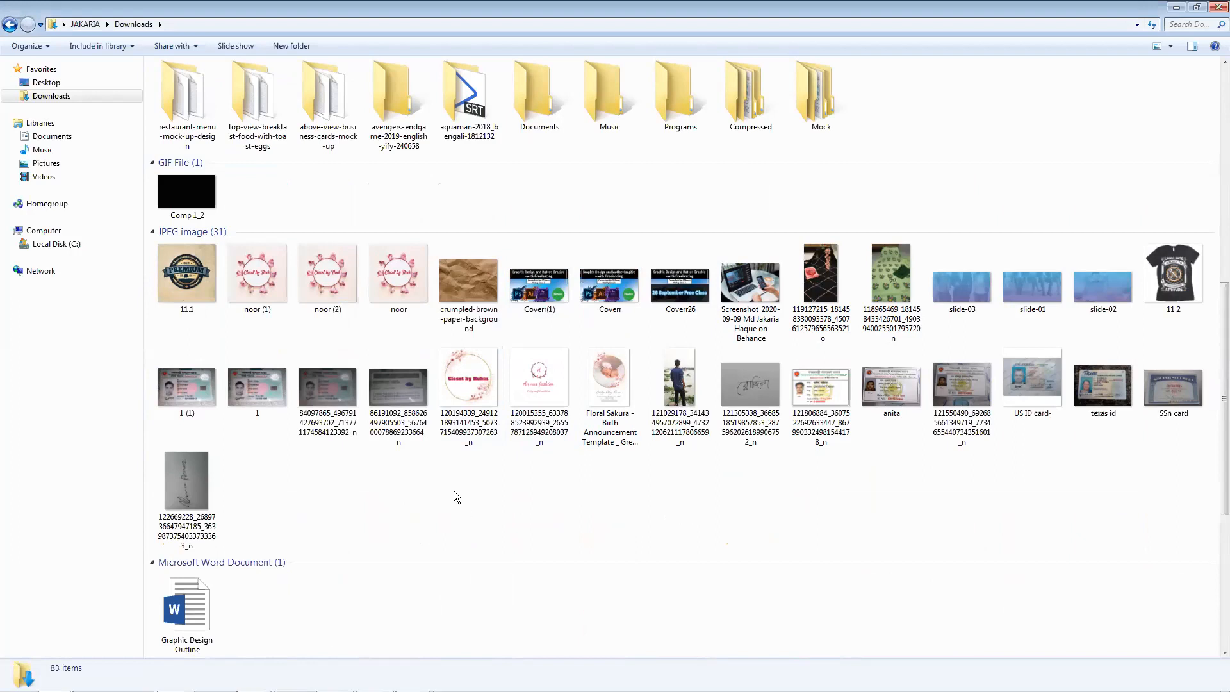
Find the Mock folder among the Downloads contents and open it.
{"action": "scroll", "coordinate": [378, 474], "scroll_direction": "down", "scroll_amount": 3}
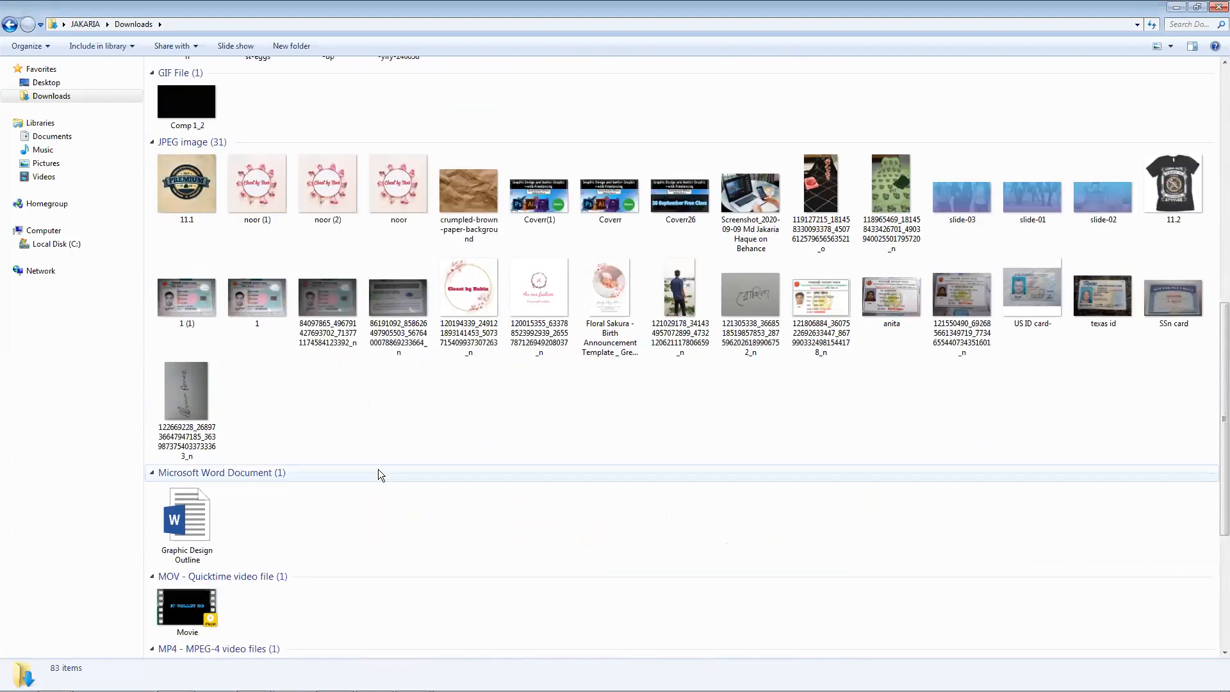
{"action": "scroll", "coordinate": [378, 474], "scroll_direction": "down", "scroll_amount": 5}
{"action": "scroll", "coordinate": [397, 371], "scroll_direction": "up", "scroll_amount": 8}
{"action": "scroll", "coordinate": [397, 372], "scroll_direction": "down", "scroll_amount": 6}
{"action": "scroll", "coordinate": [386, 395], "scroll_direction": "up", "scroll_amount": 10}
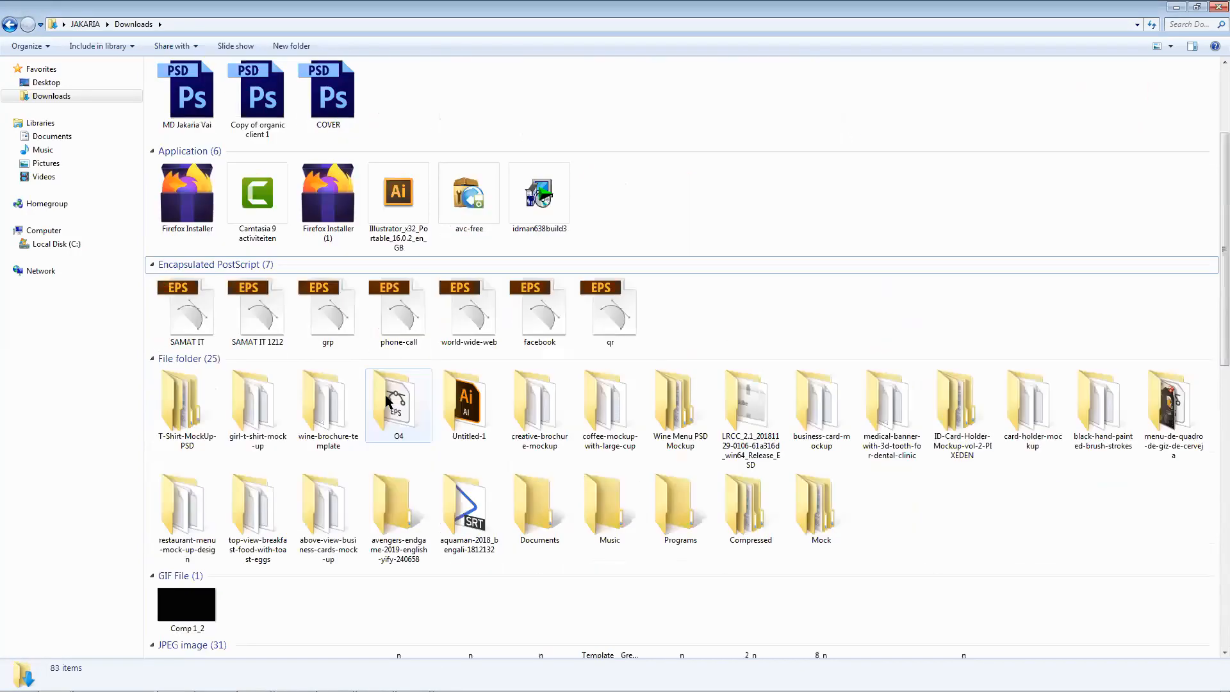
{"action": "scroll", "coordinate": [385, 396], "scroll_direction": "up", "scroll_amount": 2}
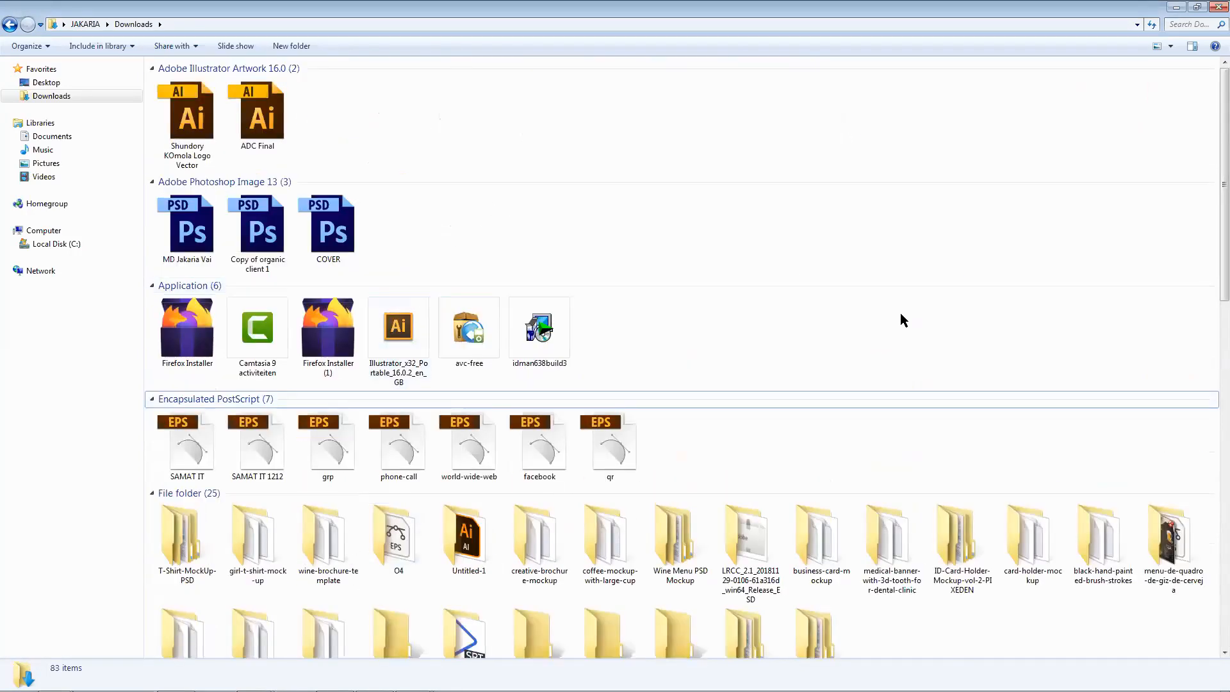
{"action": "scroll", "coordinate": [658, 298], "scroll_direction": "down", "scroll_amount": 8}
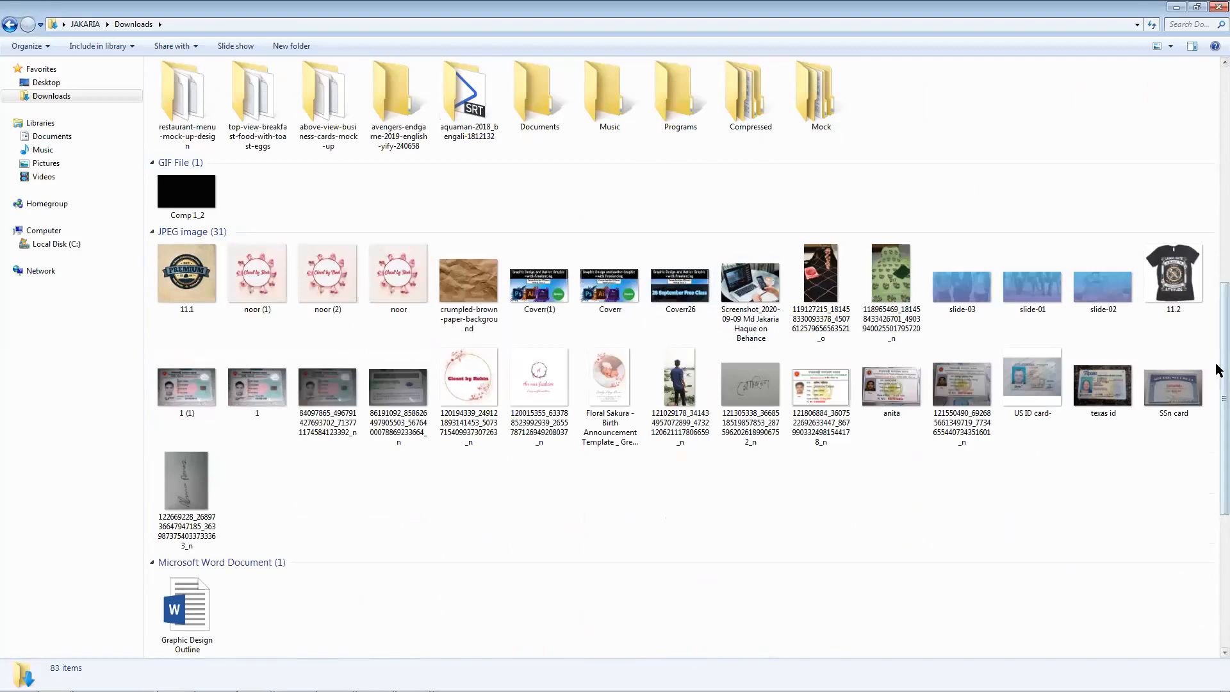
{"action": "scroll", "coordinate": [1217, 337], "scroll_direction": "up", "scroll_amount": 3}
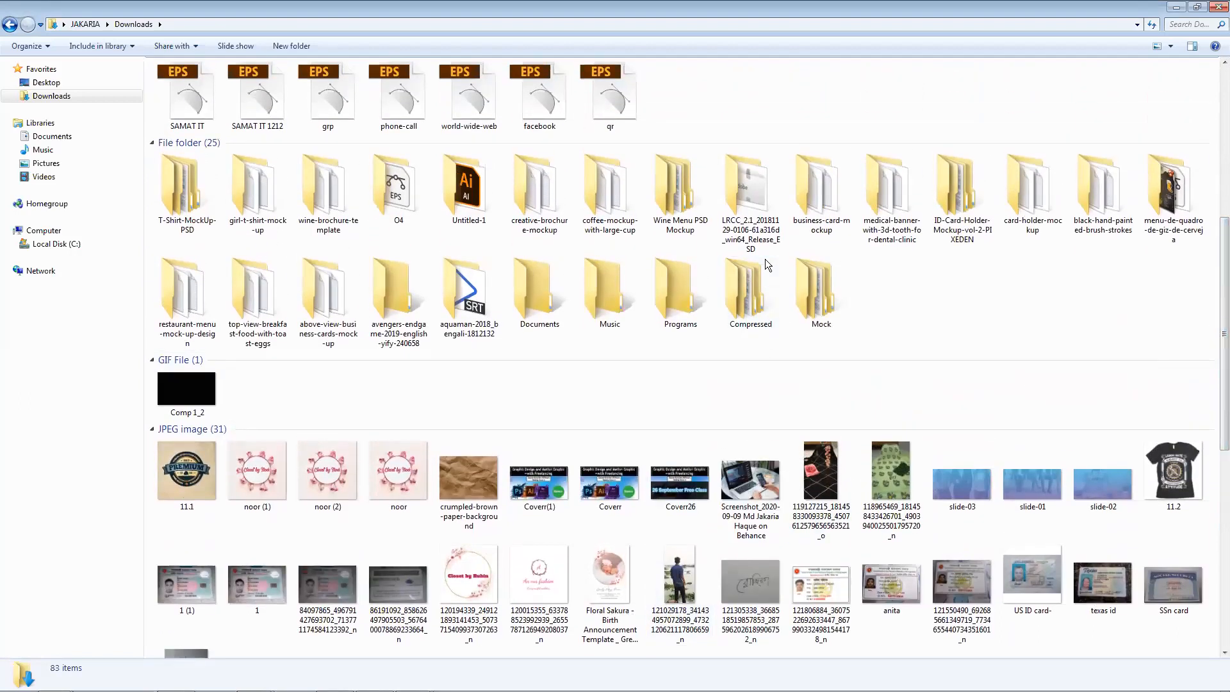
{"action": "double_click", "coordinate": [815, 294]}
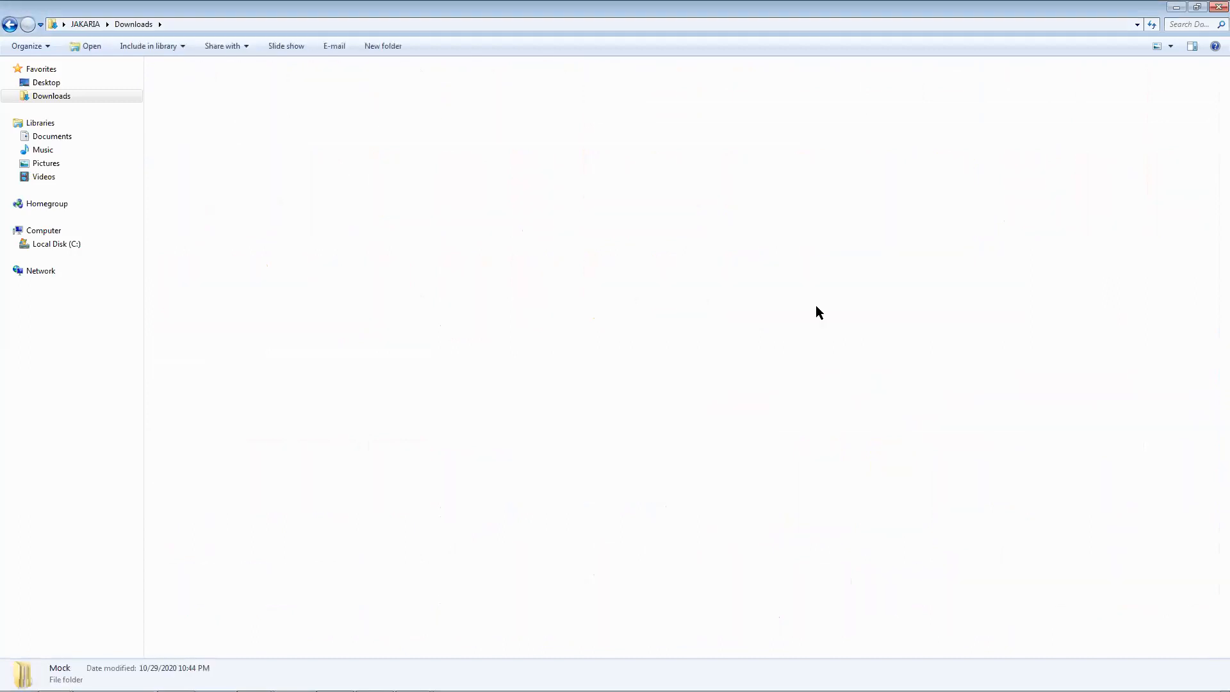
{"action": "left_click_drag", "start_coordinate": [472, 196], "coordinate": [337, 91]}
{"action": "right_click", "coordinate": [337, 91]}
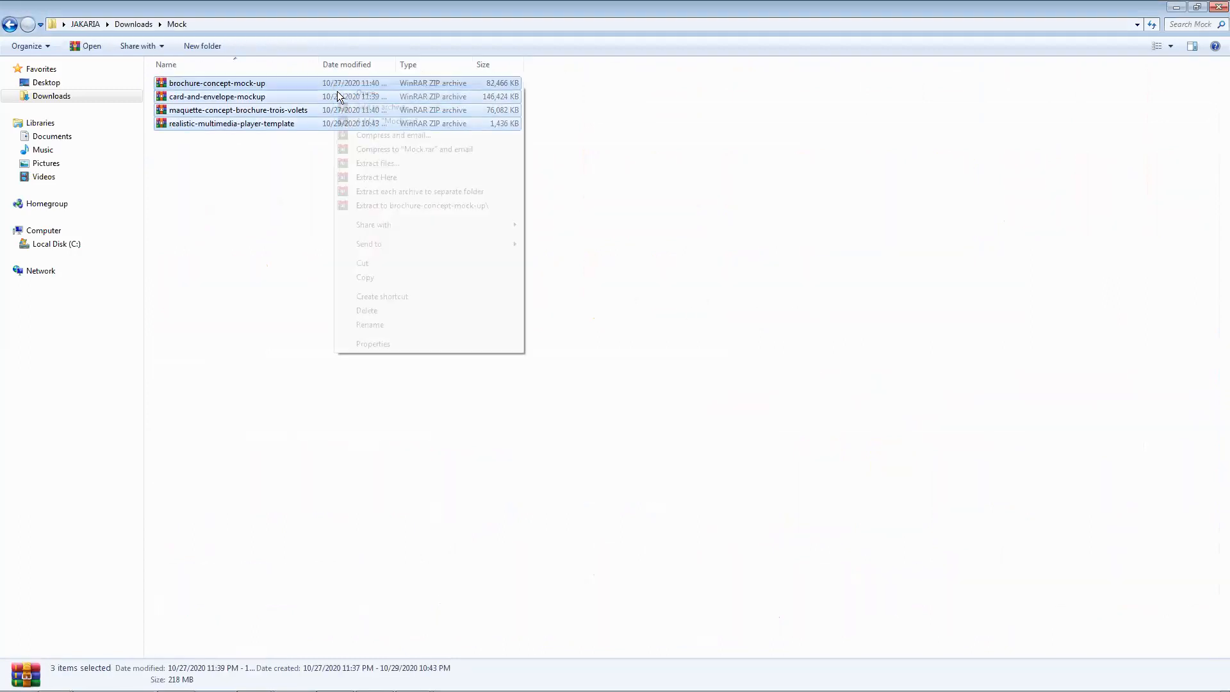
{"action": "left_click", "coordinate": [479, 167]}
{"action": "left_click", "coordinate": [597, 177]}
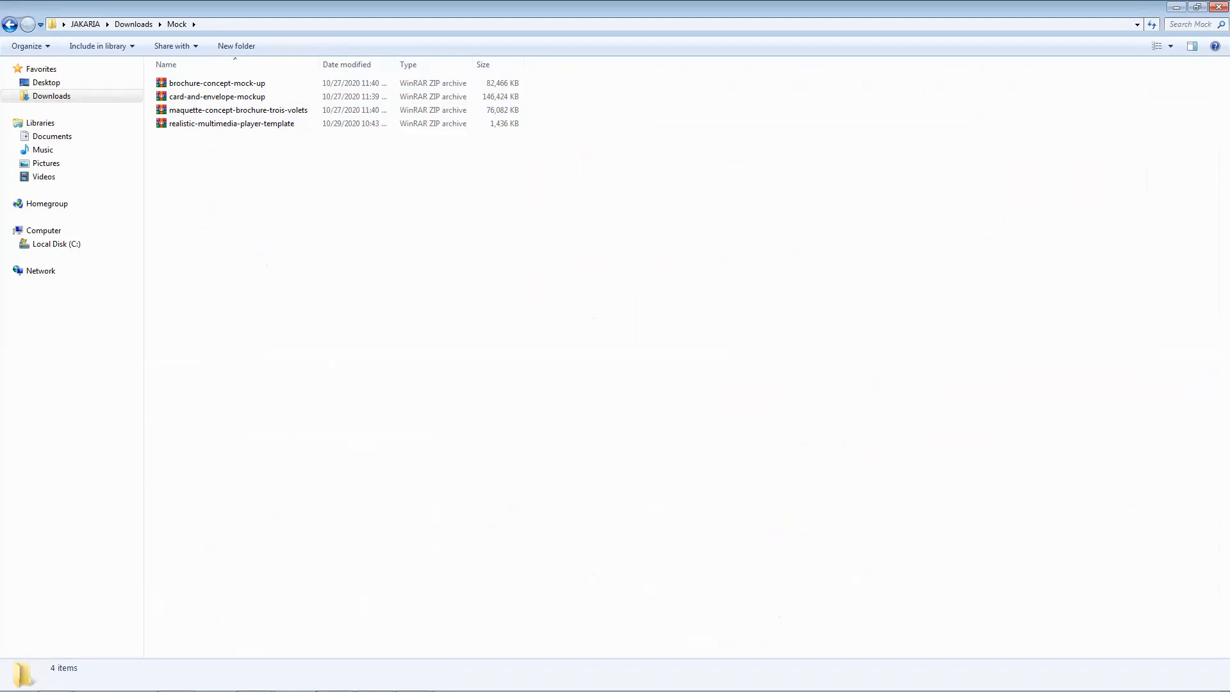
{"action": "mouse_move", "coordinate": [176, 680]}
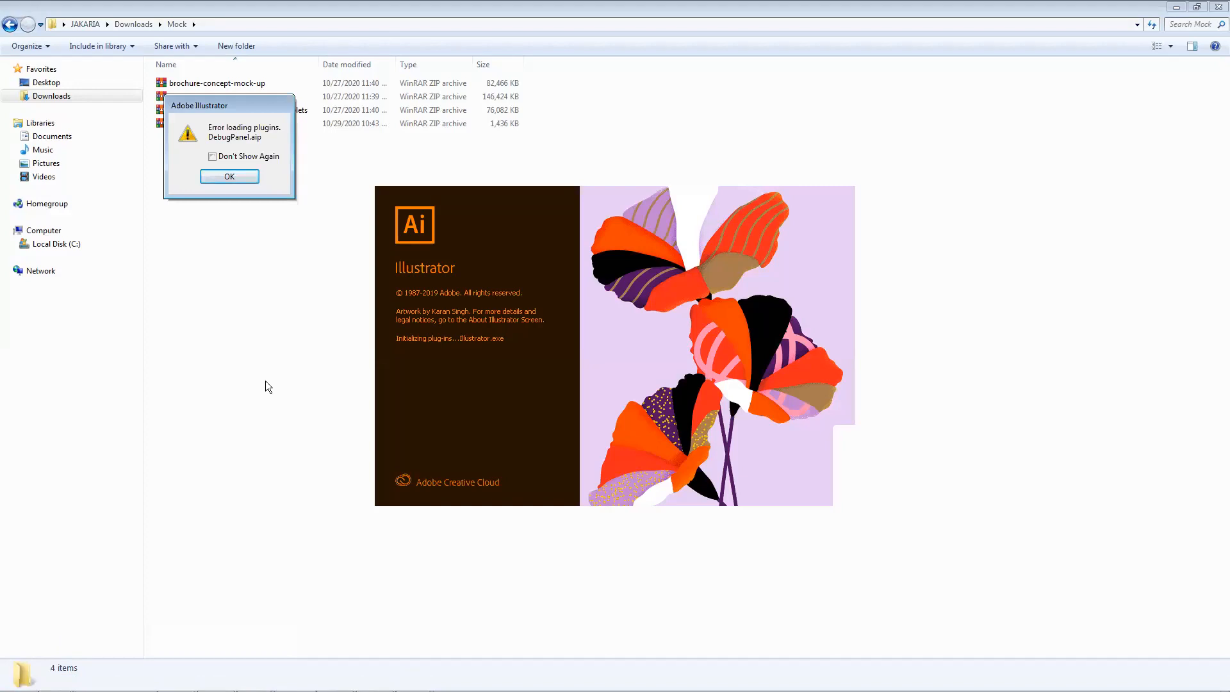
{"action": "left_click", "coordinate": [232, 179]}
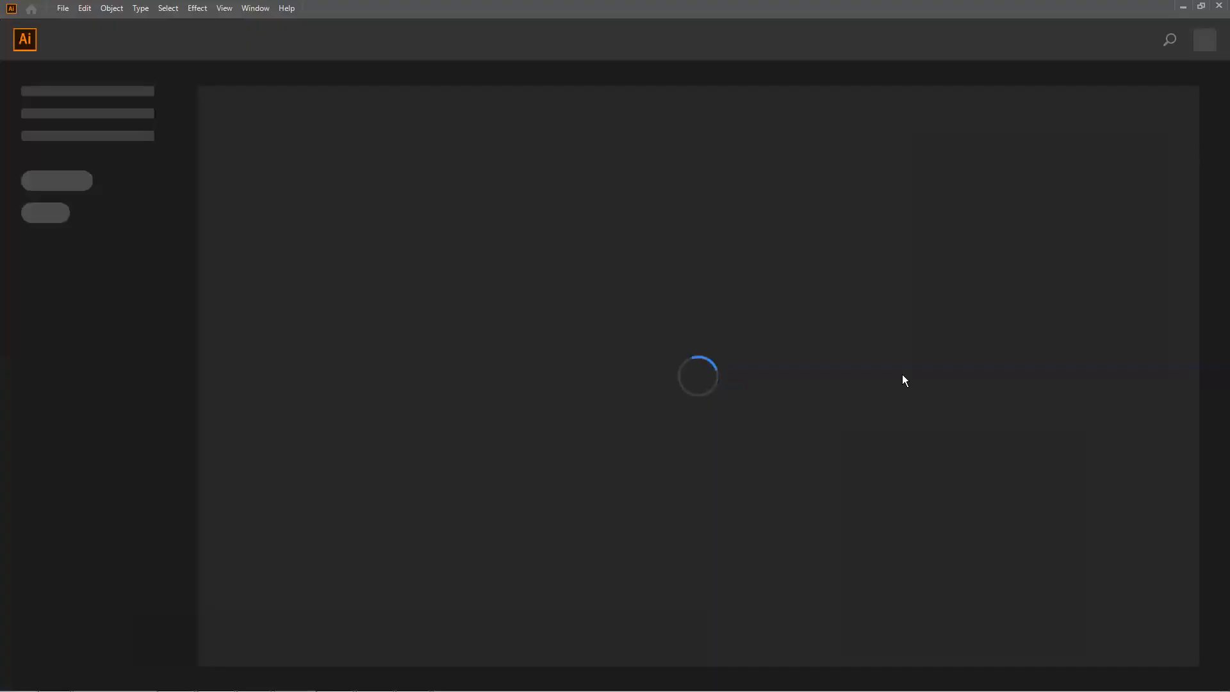
{"action": "left_click", "coordinate": [1219, 8]}
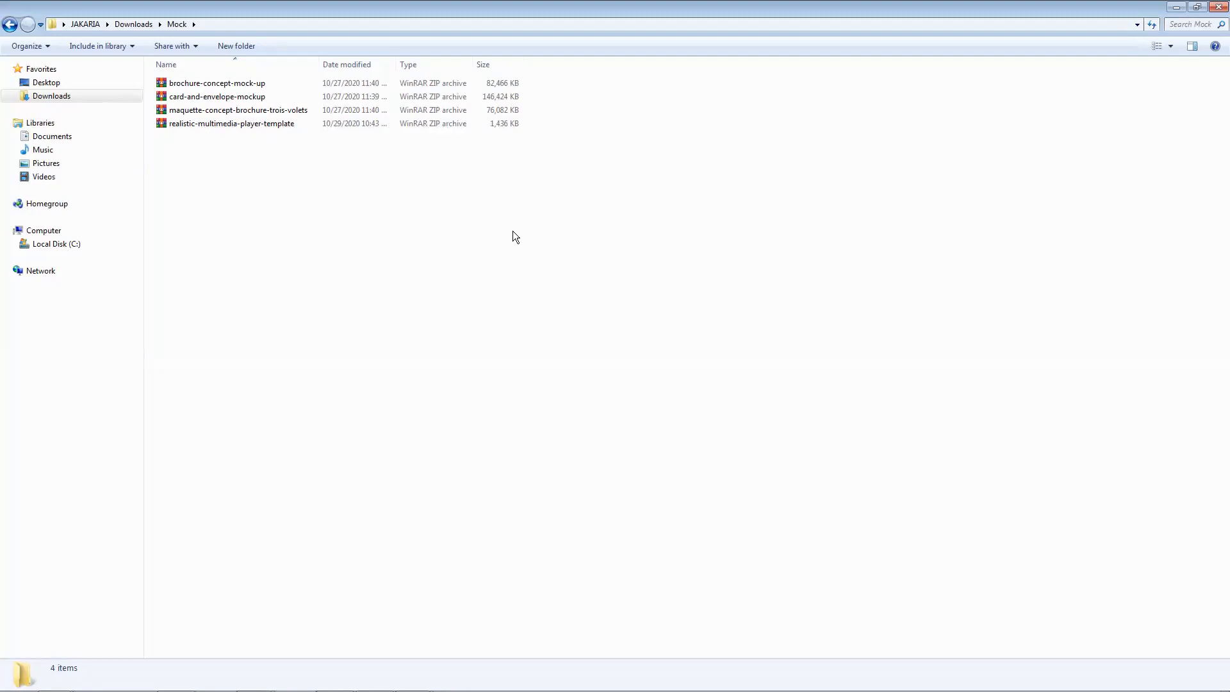
{"action": "left_click", "coordinate": [275, 113]}
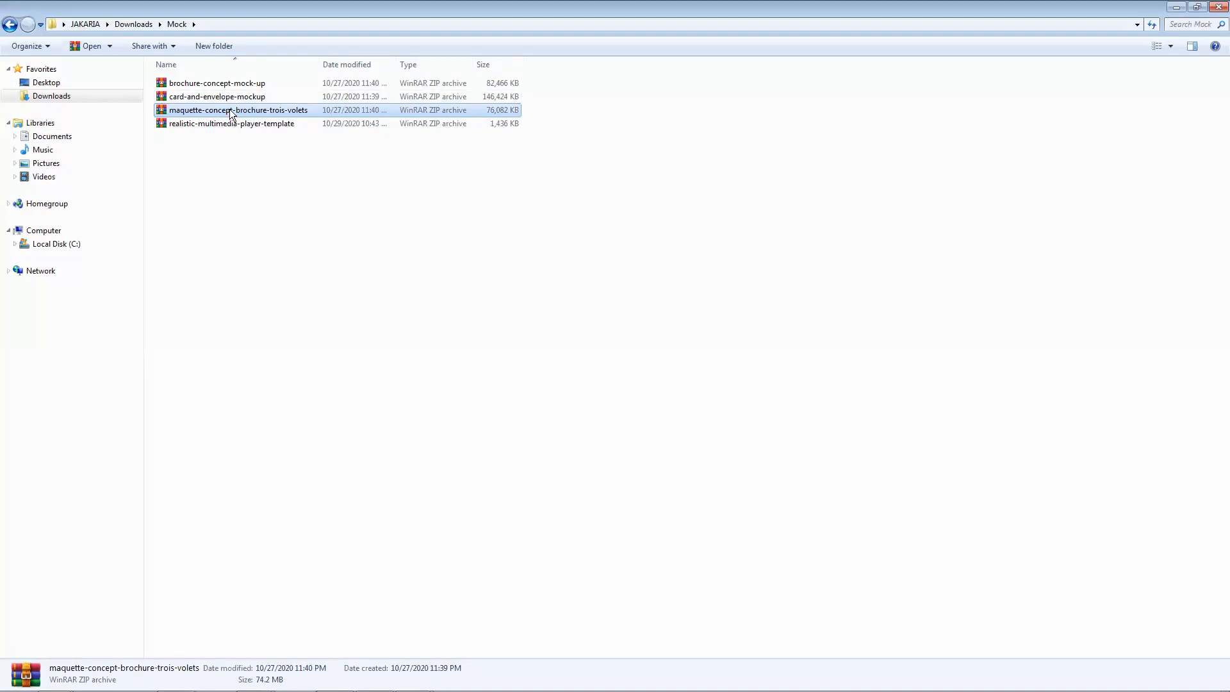
{"action": "left_click", "coordinate": [248, 96]}
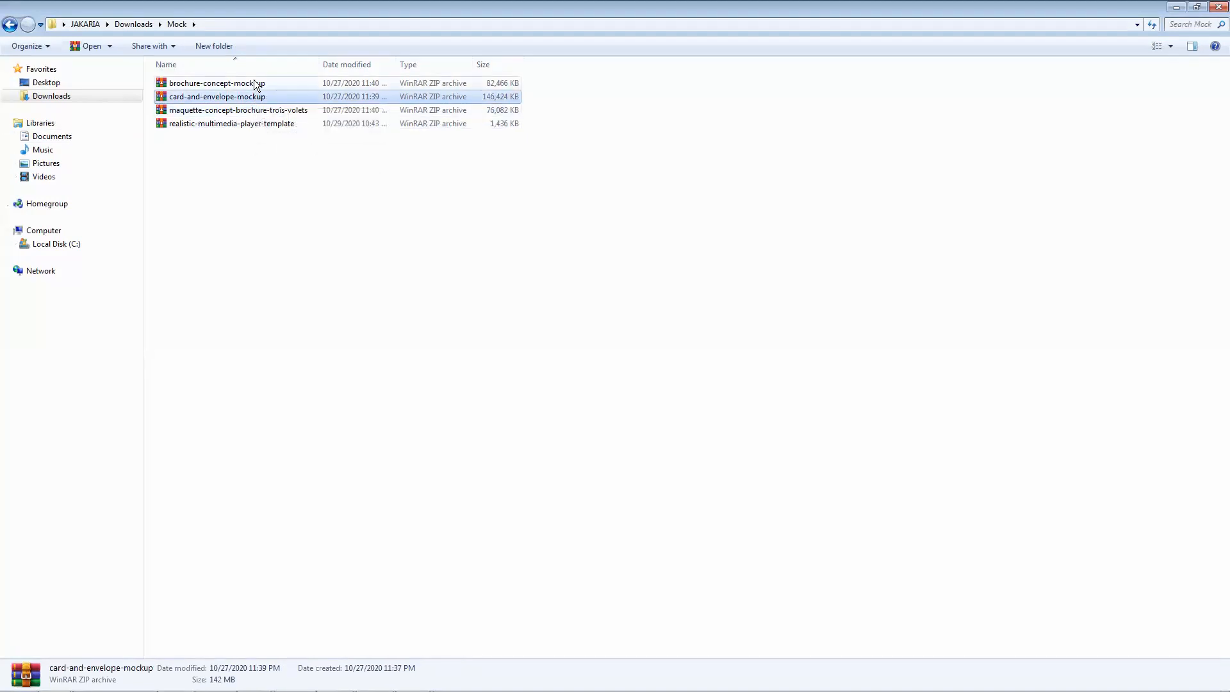
{"action": "left_click", "coordinate": [254, 82]}
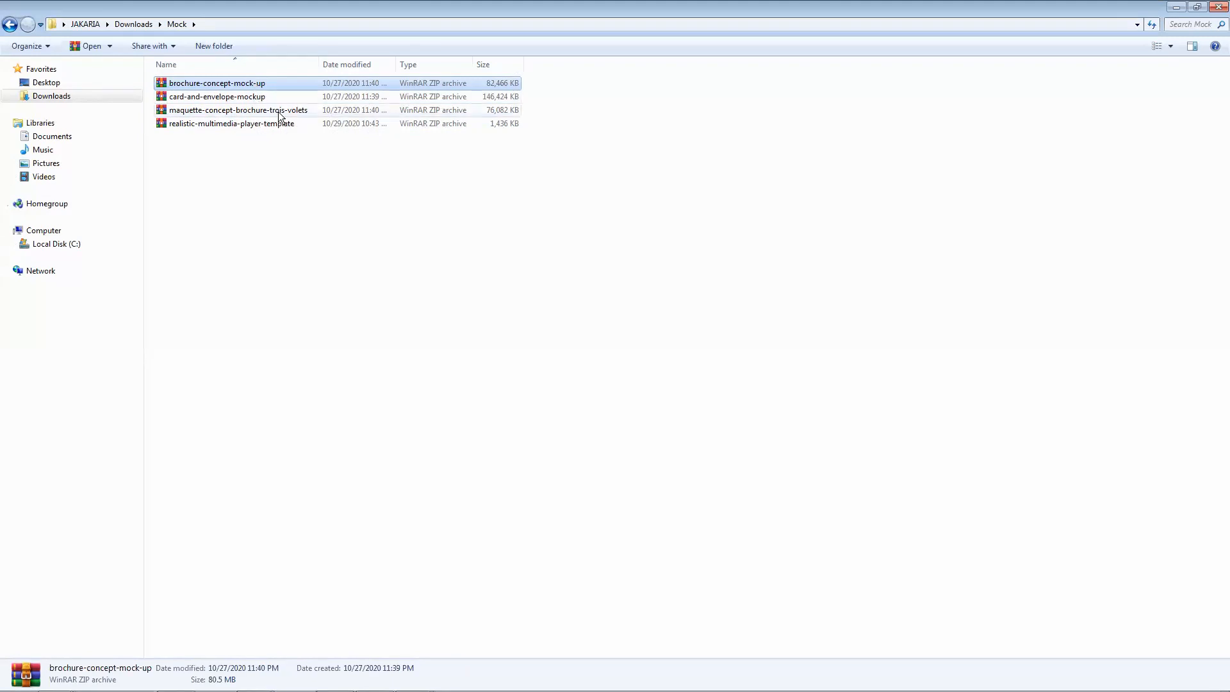
{"action": "left_click", "coordinate": [278, 123]}
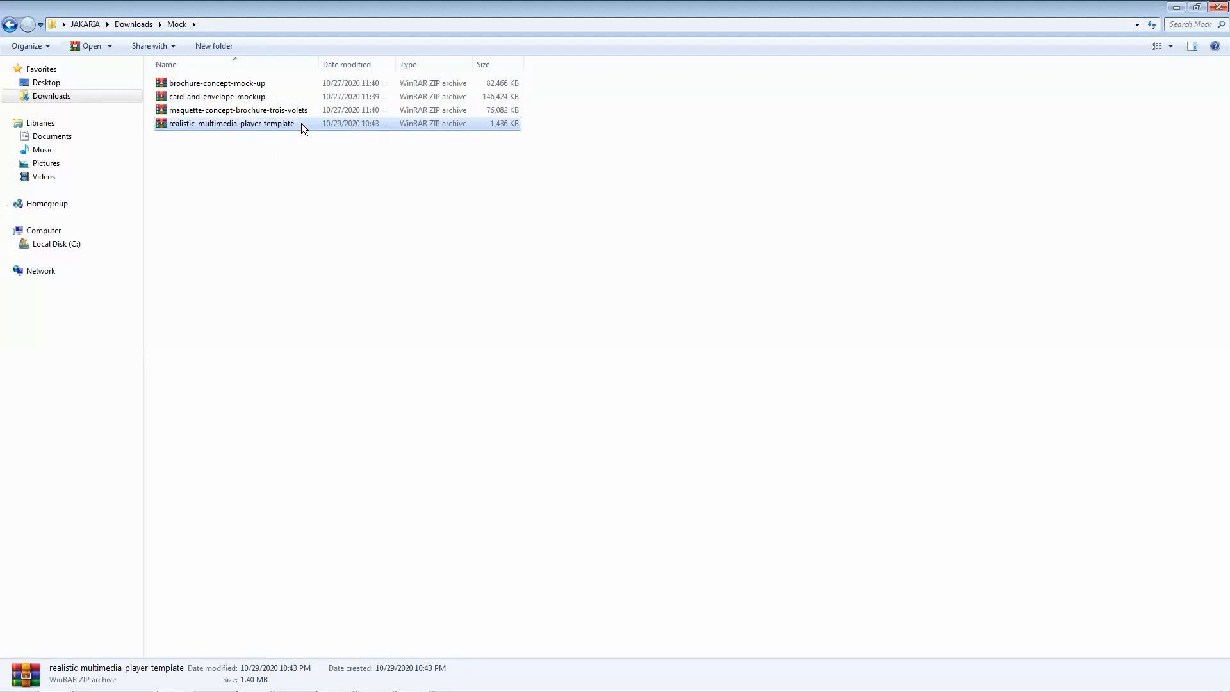
{"action": "right_click", "coordinate": [302, 123]}
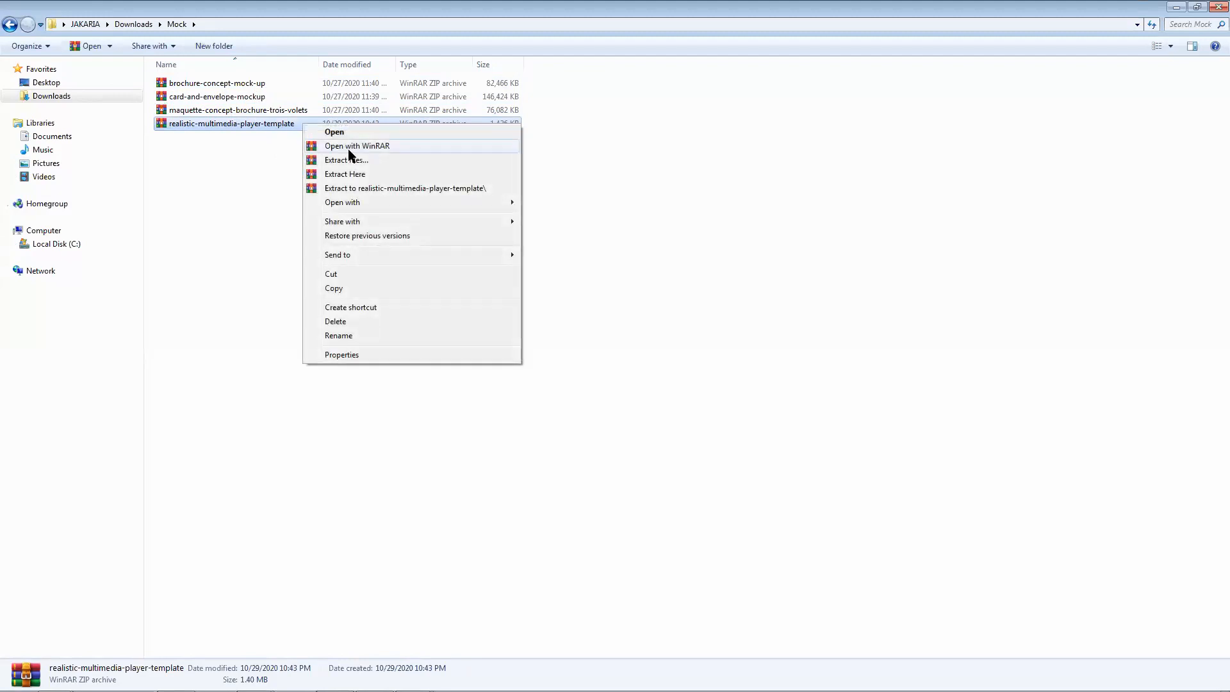
{"action": "left_click", "coordinate": [537, 165]}
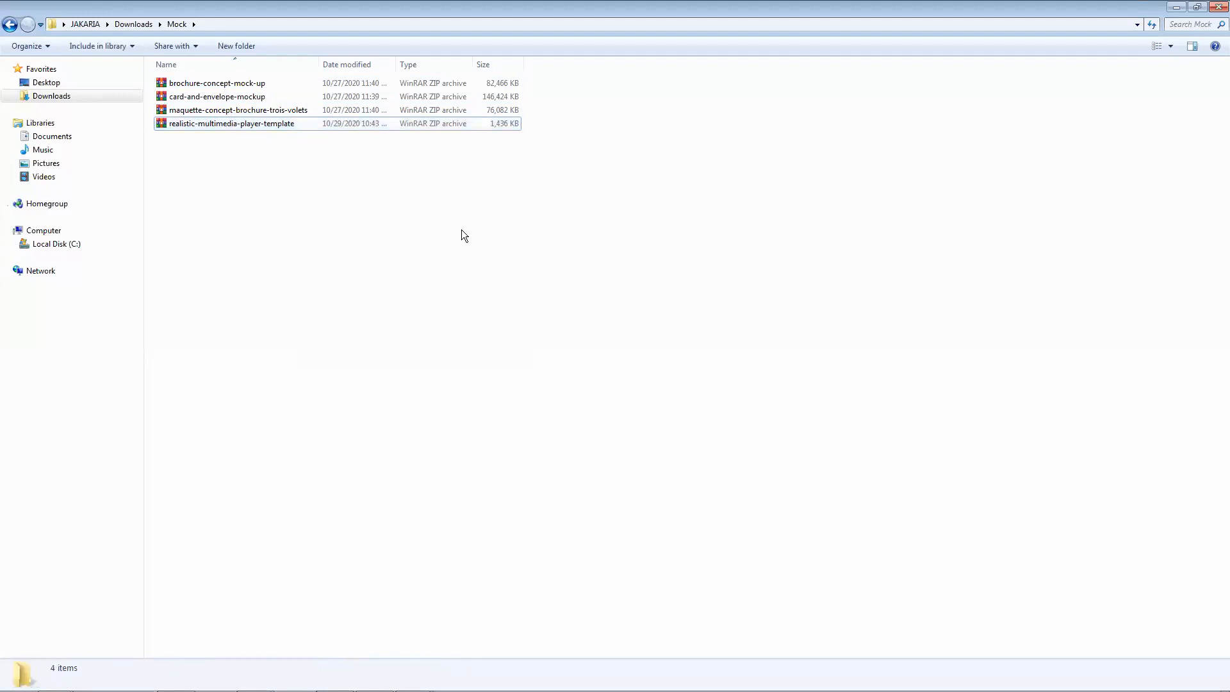
Extract the realistic-multimedia-player-template archive into a folder of the same name inside Mock.
{"action": "left_click", "coordinate": [291, 123]}
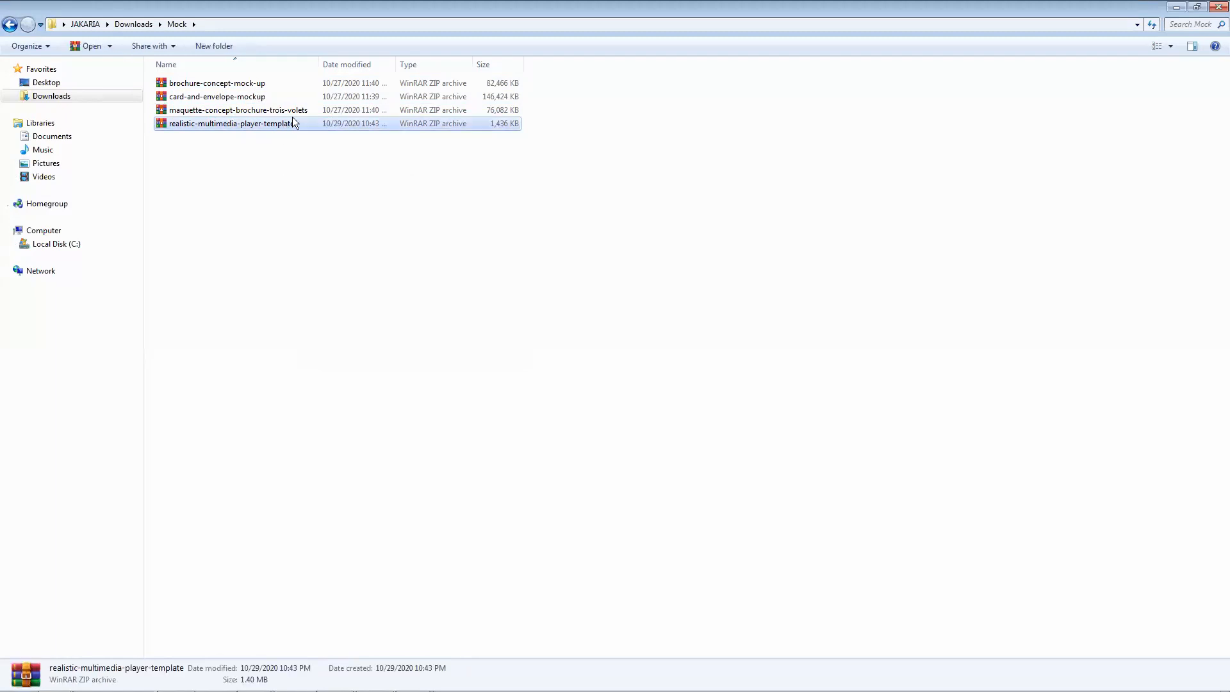
{"action": "right_click", "coordinate": [327, 122]}
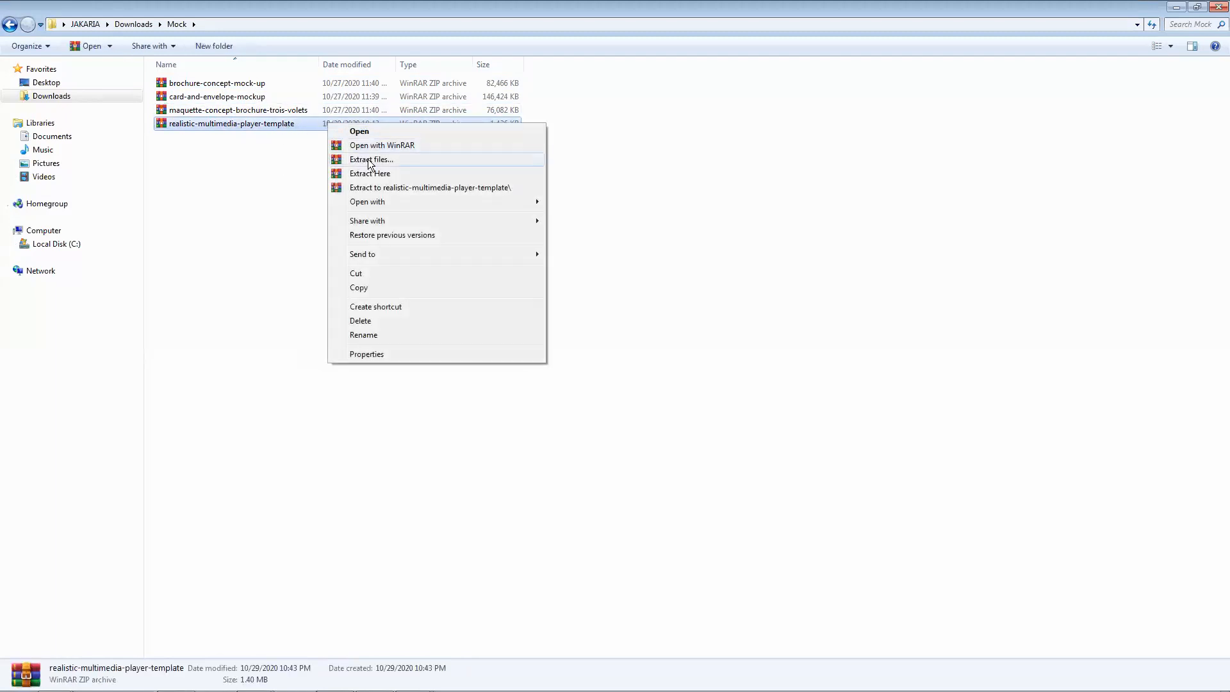
{"action": "left_click", "coordinate": [370, 160]}
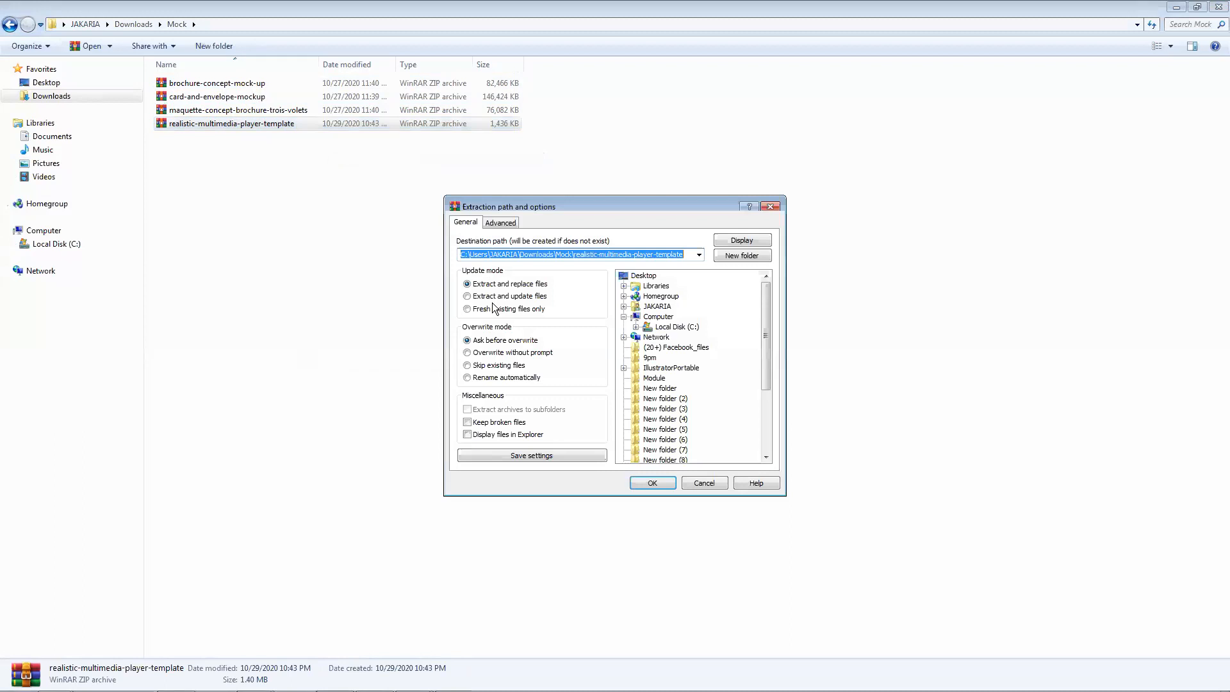
{"action": "left_click_drag", "start_coordinate": [579, 208], "coordinate": [371, 231]}
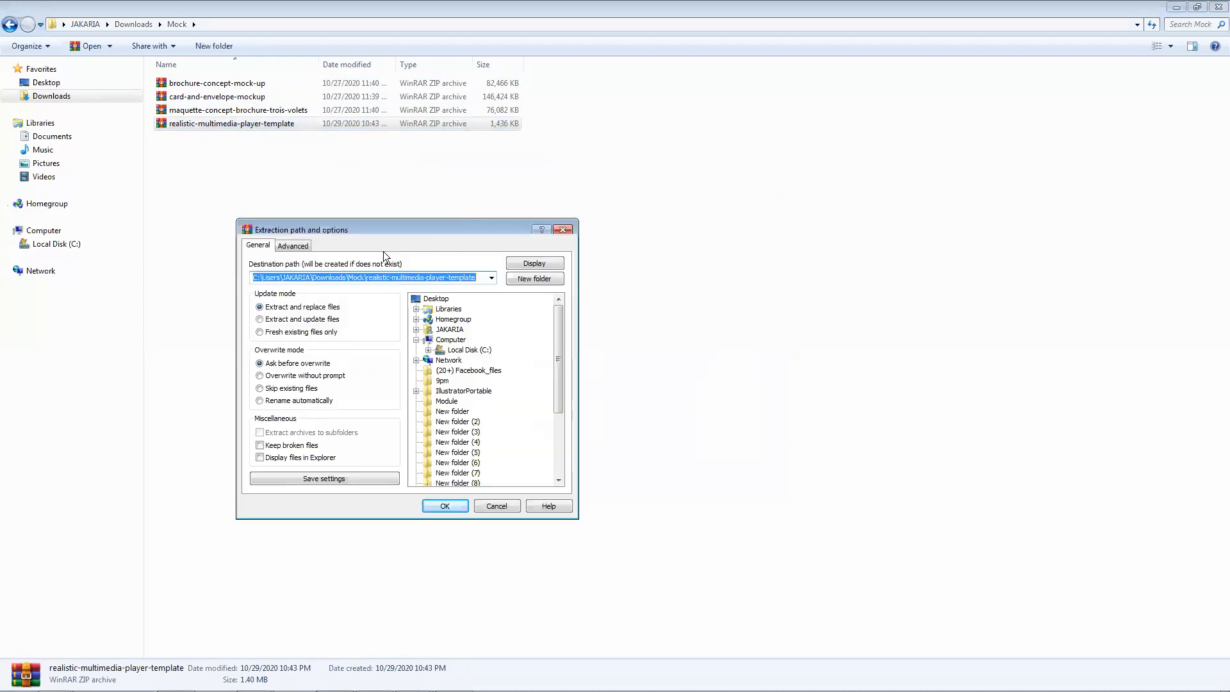
{"action": "left_click", "coordinate": [454, 507]}
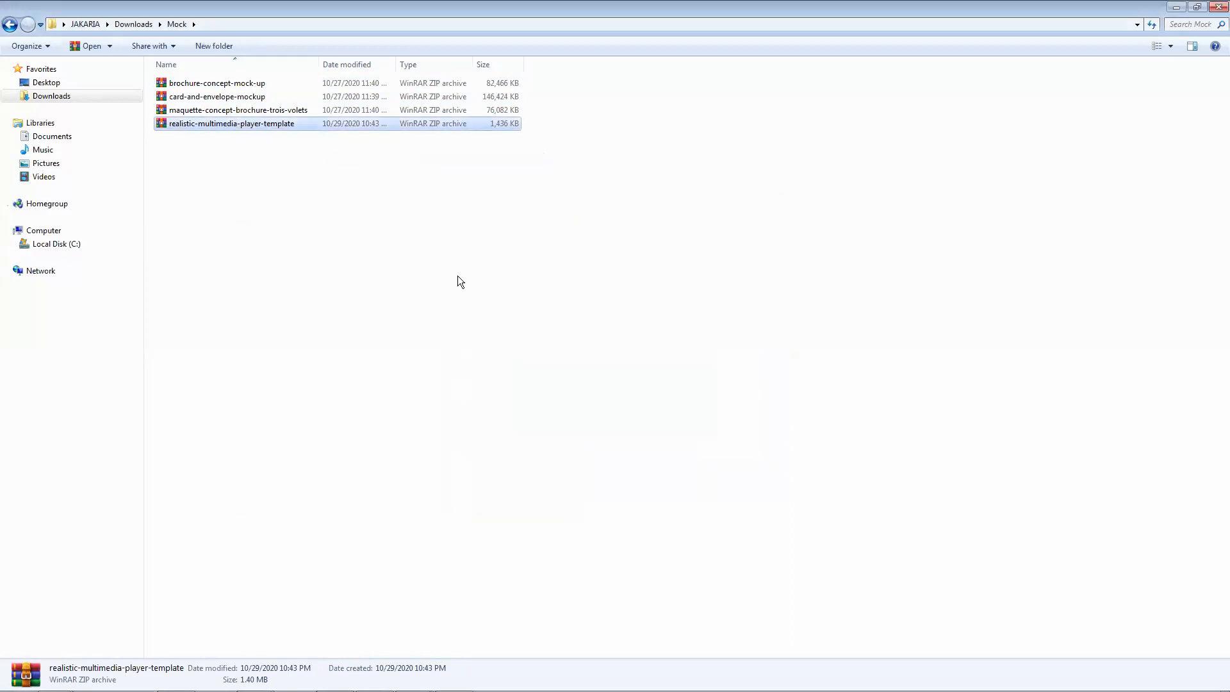
View the JPEG image 2261581 in the extracted realistic-multimedia-player-template folder, closing it and returning to Mock.
{"action": "double_click", "coordinate": [223, 82]}
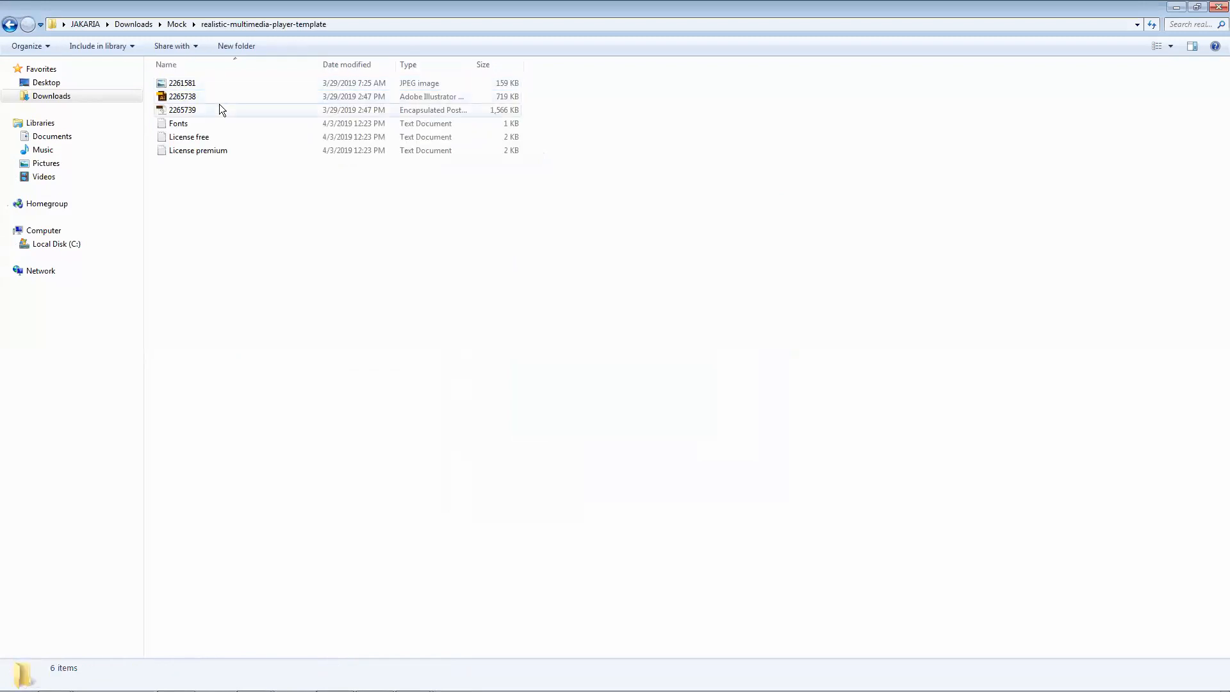
{"action": "double_click", "coordinate": [172, 82]}
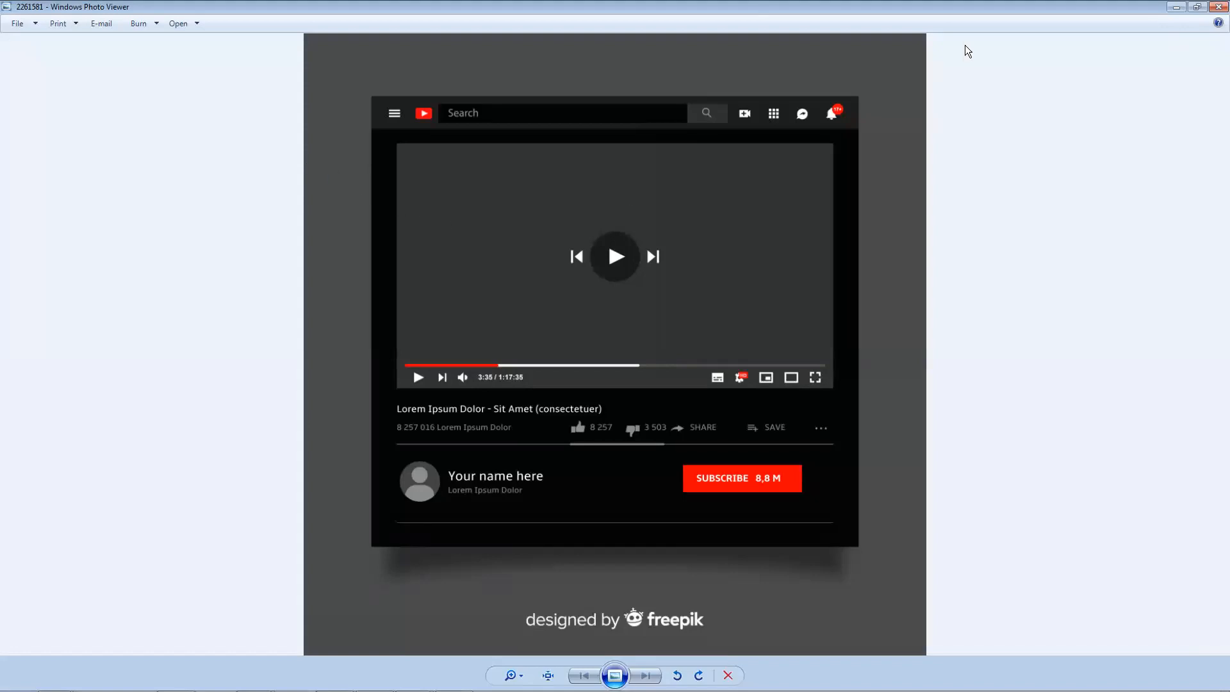
{"action": "left_click", "coordinate": [1217, 10]}
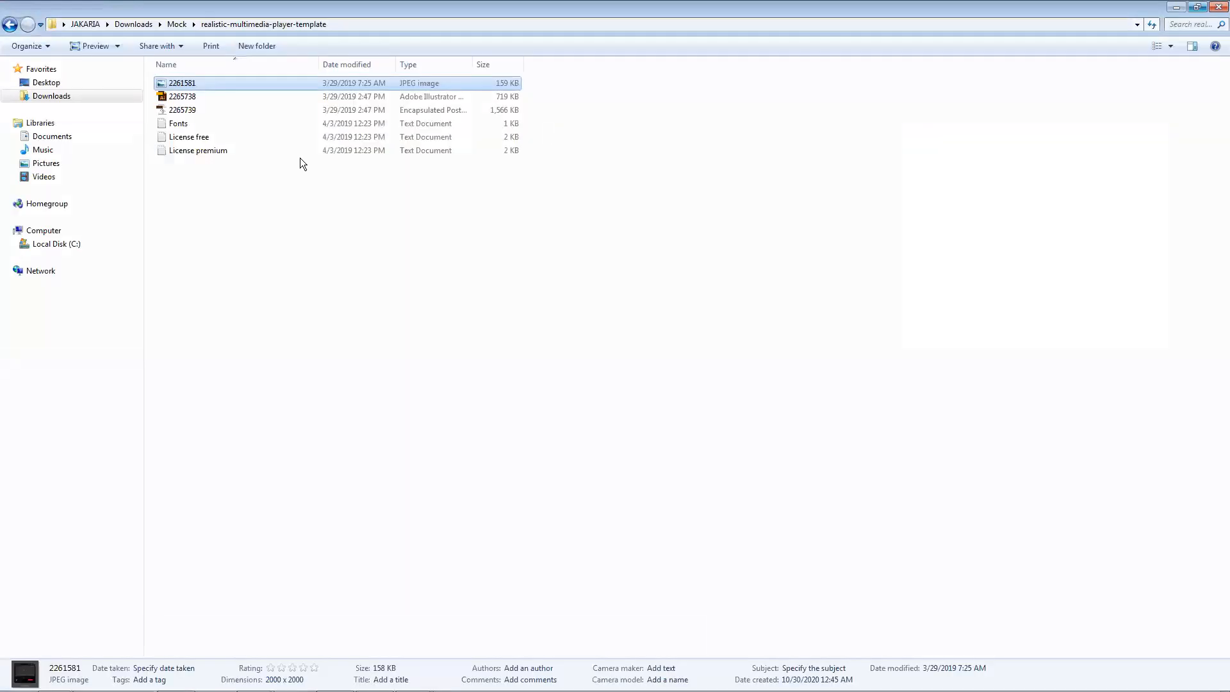
{"action": "left_click", "coordinate": [10, 24]}
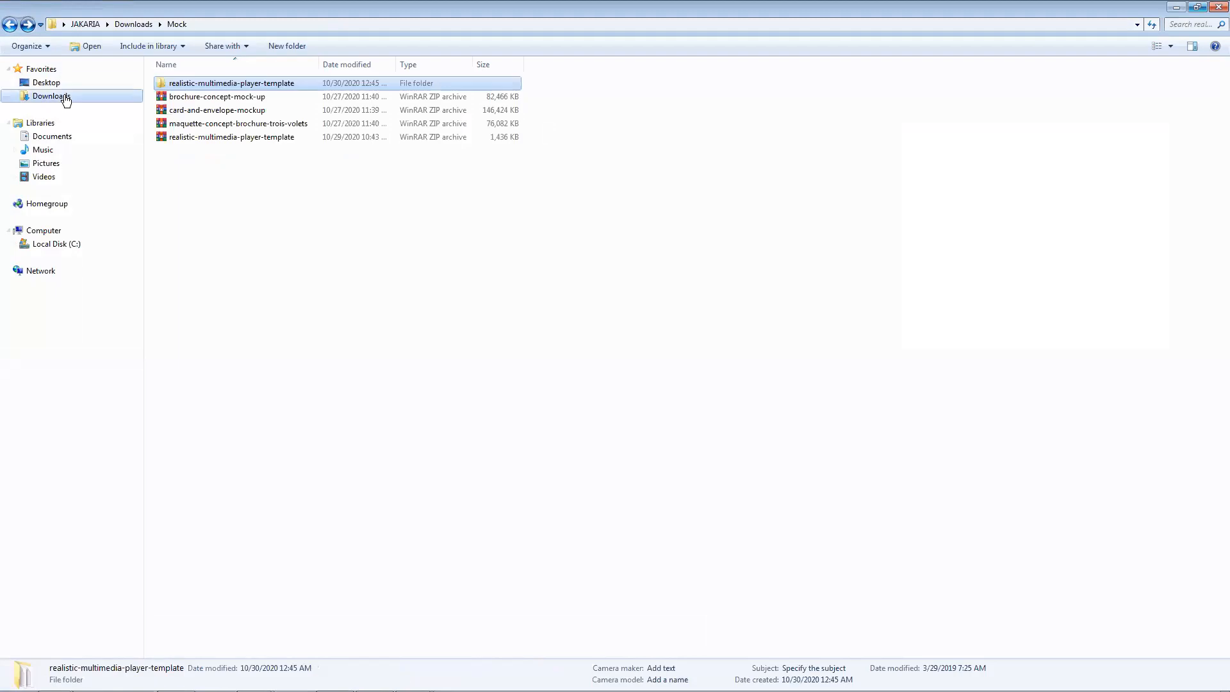
Extract the card-and-envelope-mockup archive into a folder of the same name inside Mock.
{"action": "left_click", "coordinate": [273, 114]}
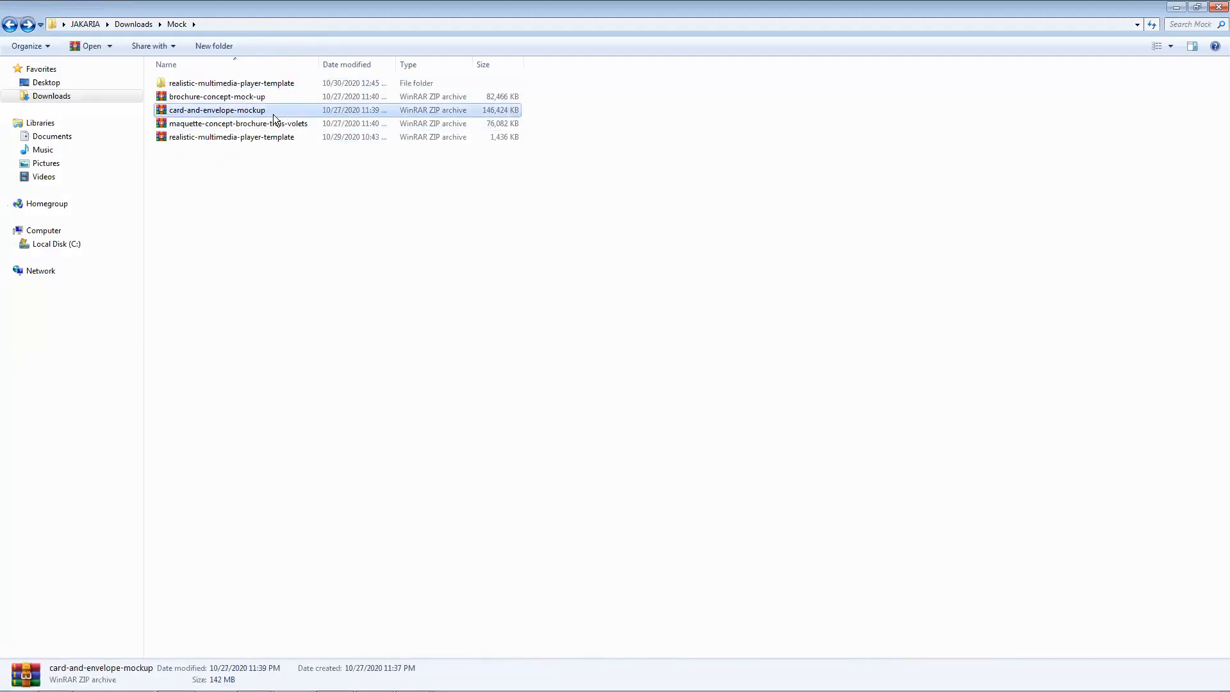
{"action": "right_click", "coordinate": [273, 114]}
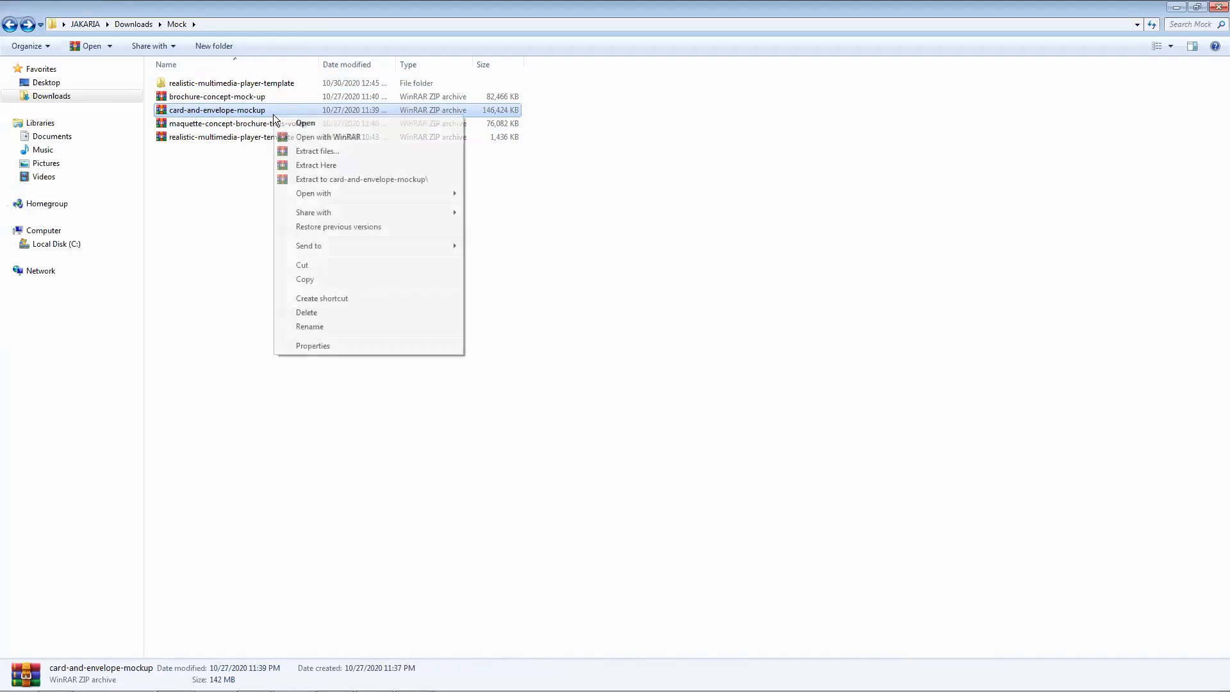
{"action": "left_click", "coordinate": [303, 150]}
{"action": "left_click", "coordinate": [656, 481]}
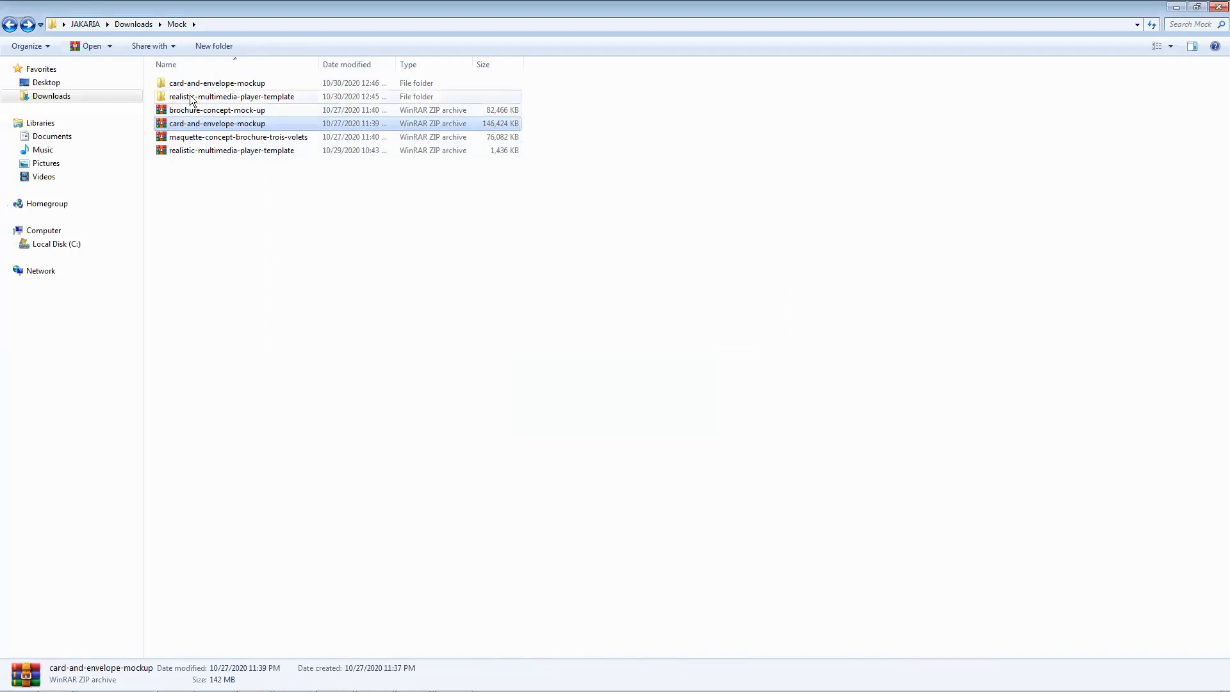
View the JPEG image 65911 in the extracted card-and-envelope-mockup folder, closing it and returning to Mock.
{"action": "left_click", "coordinate": [198, 89]}
{"action": "double_click", "coordinate": [198, 88]}
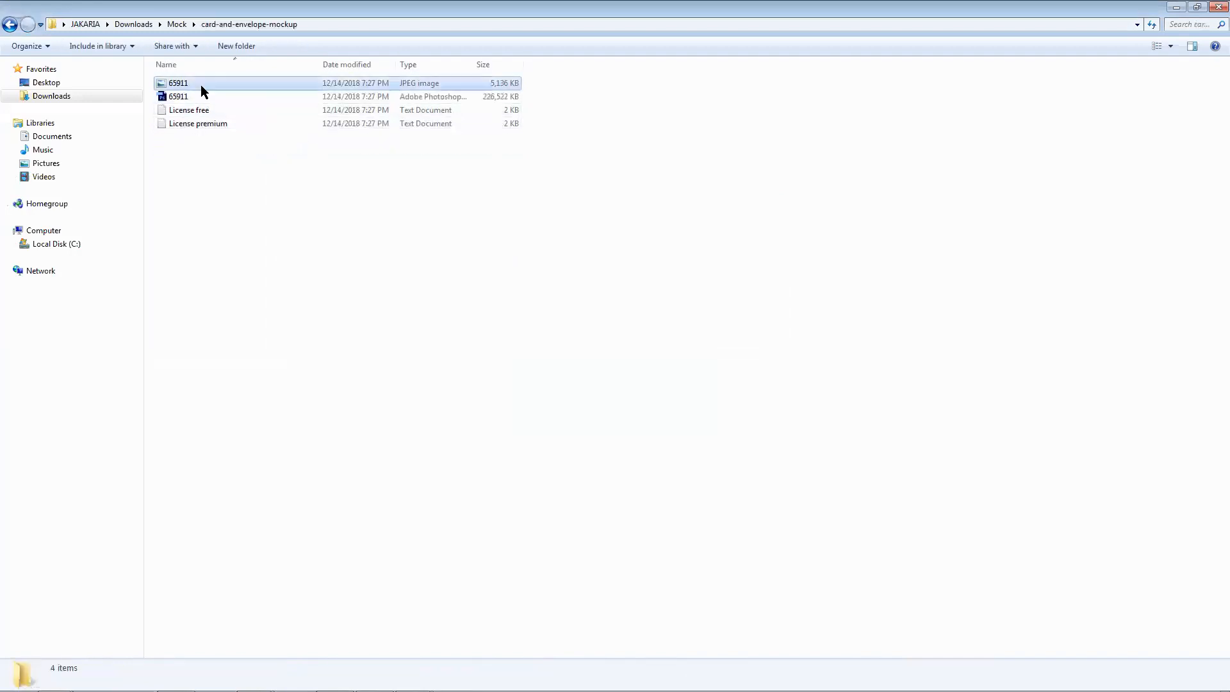
{"action": "double_click", "coordinate": [201, 85]}
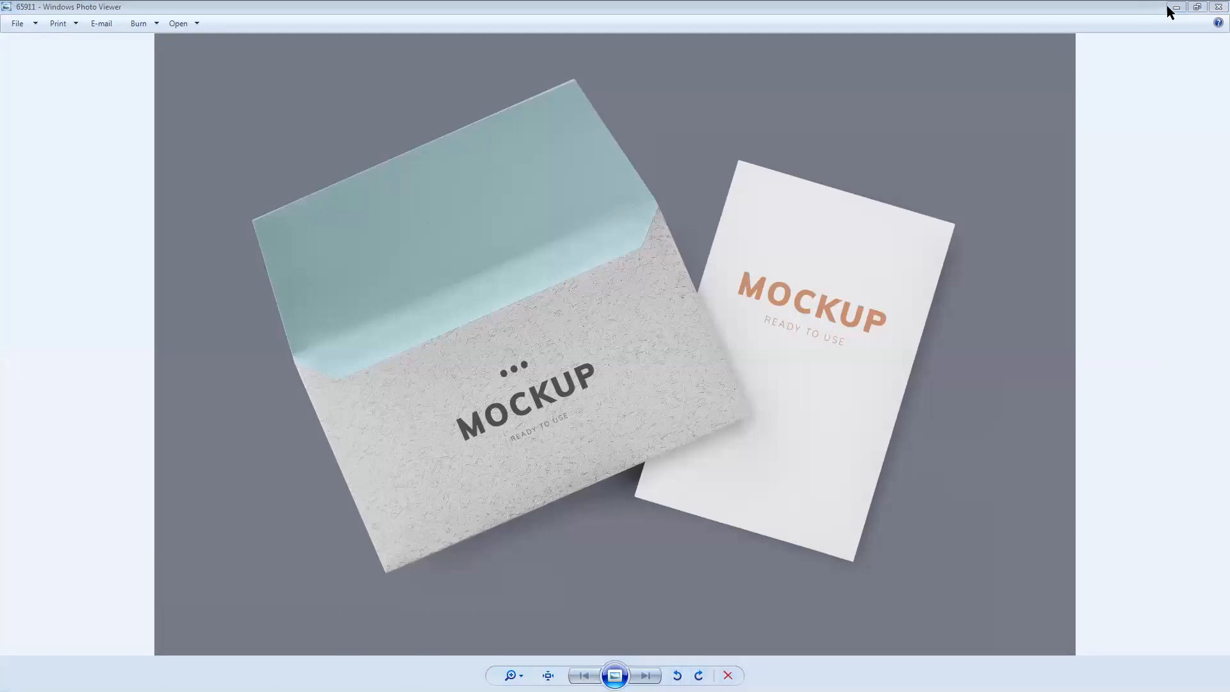
{"action": "left_click", "coordinate": [1218, 8]}
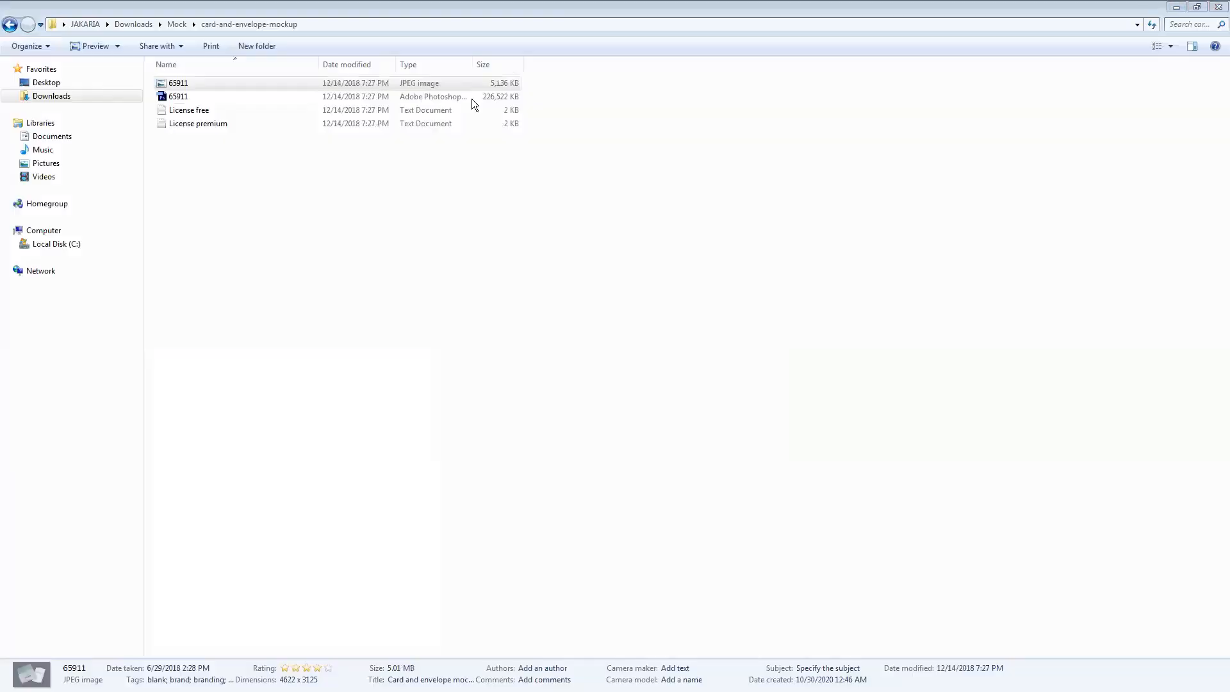
{"action": "left_click", "coordinate": [9, 25]}
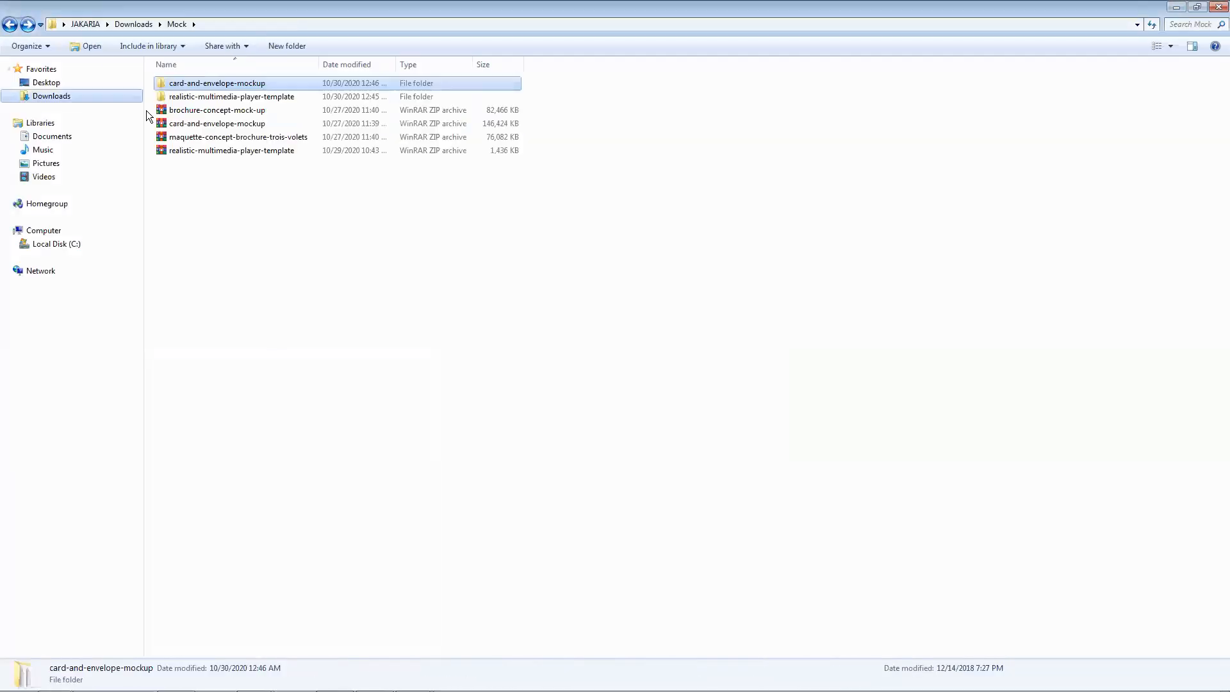
Extract the maquette-concept-brochure-trois-volets archive into a folder of the same name inside Mock.
{"action": "left_click", "coordinate": [229, 137]}
{"action": "right_click", "coordinate": [229, 141]}
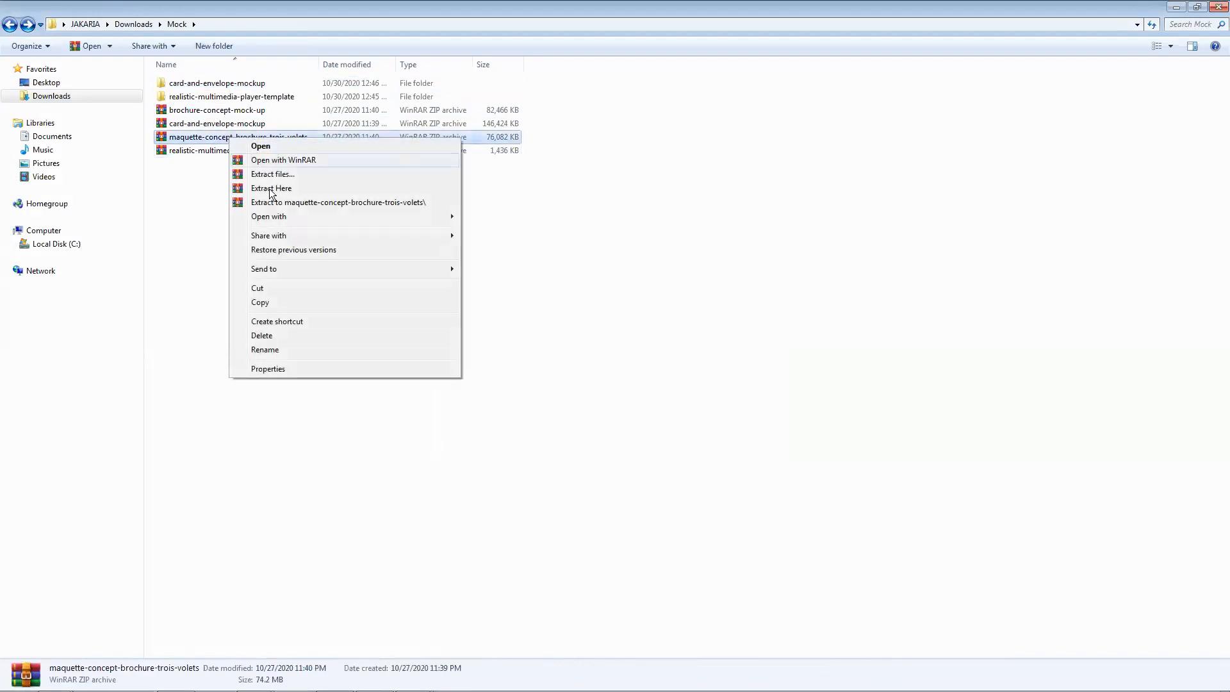
{"action": "left_click", "coordinate": [301, 175]}
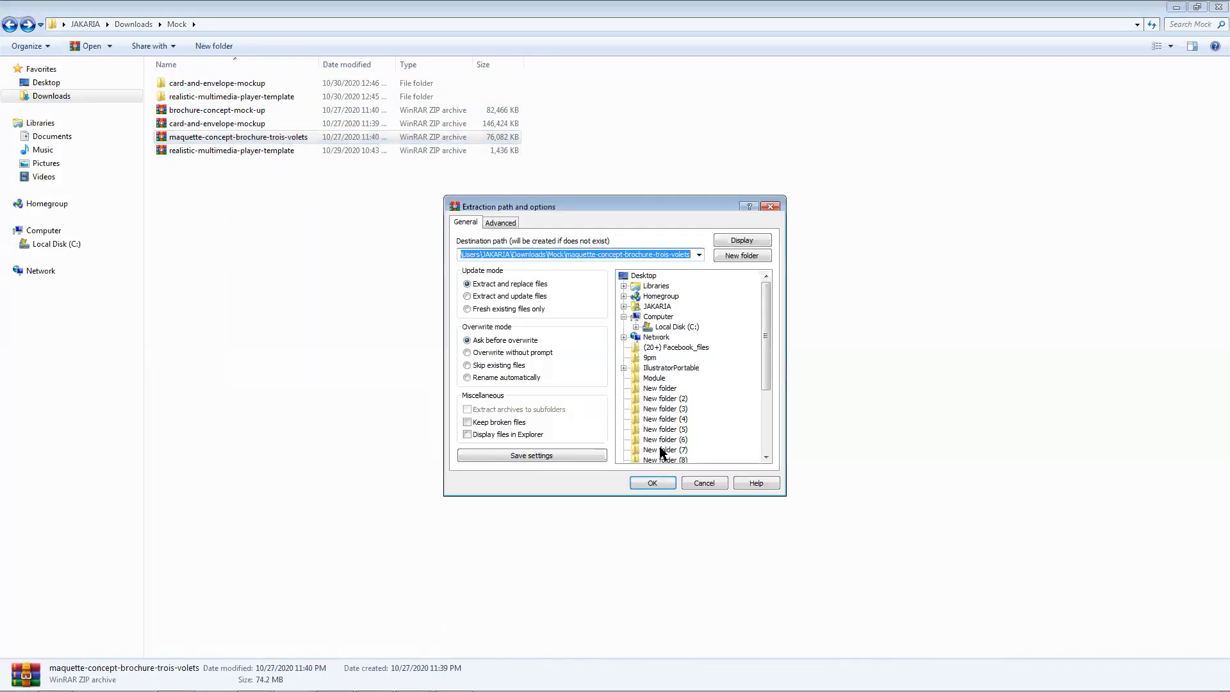
{"action": "left_click", "coordinate": [666, 479]}
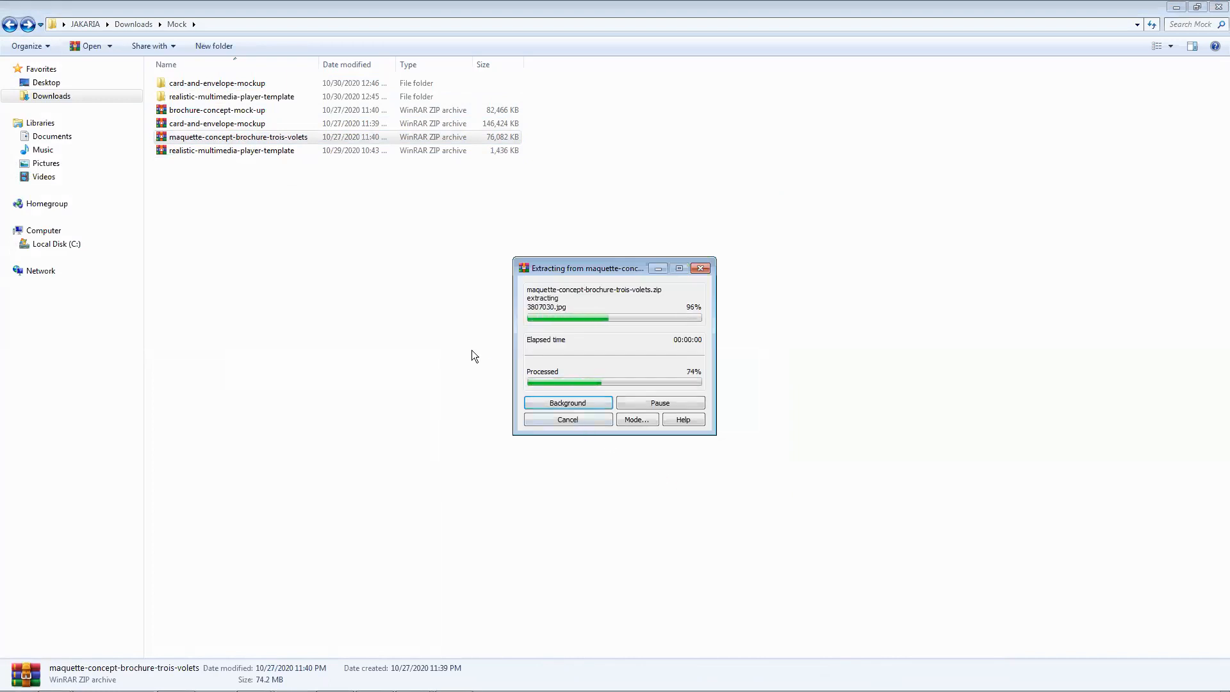
View the JPEG image 3807030 in the extracted maquette-concept-brochure-trois-volets folder, and close it.
{"action": "left_click", "coordinate": [270, 102]}
{"action": "left_click", "coordinate": [270, 101]}
{"action": "left_click", "coordinate": [346, 101]}
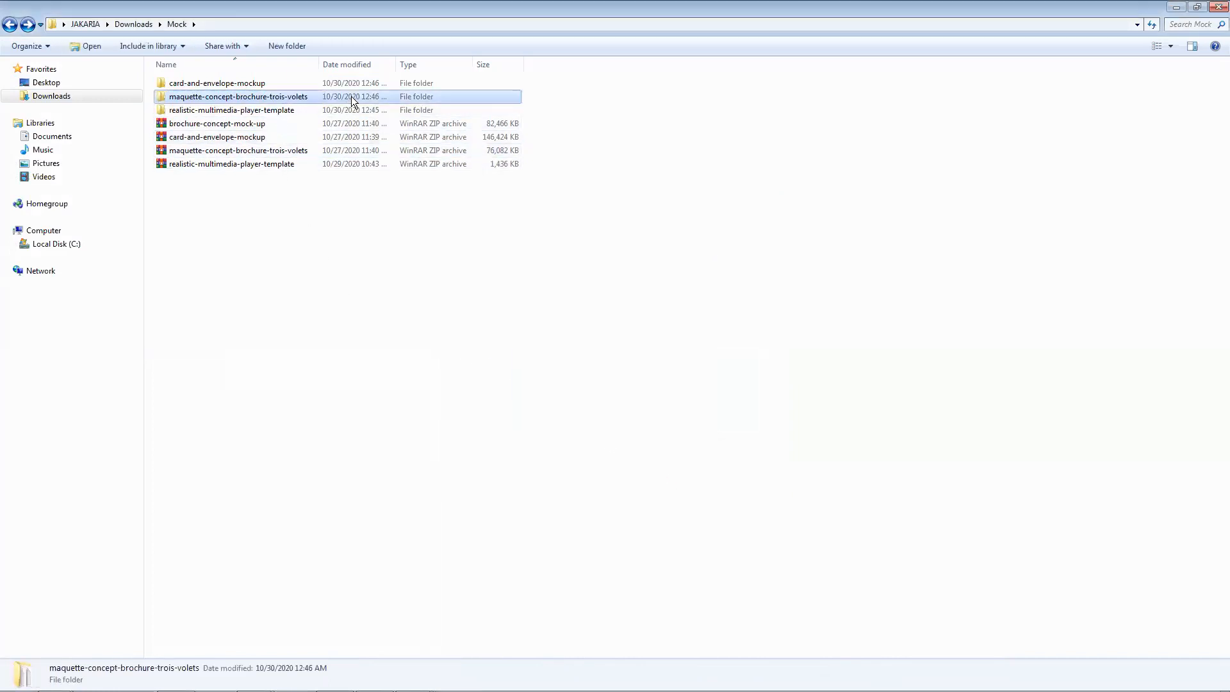
{"action": "double_click", "coordinate": [351, 96]}
{"action": "left_click", "coordinate": [242, 95]}
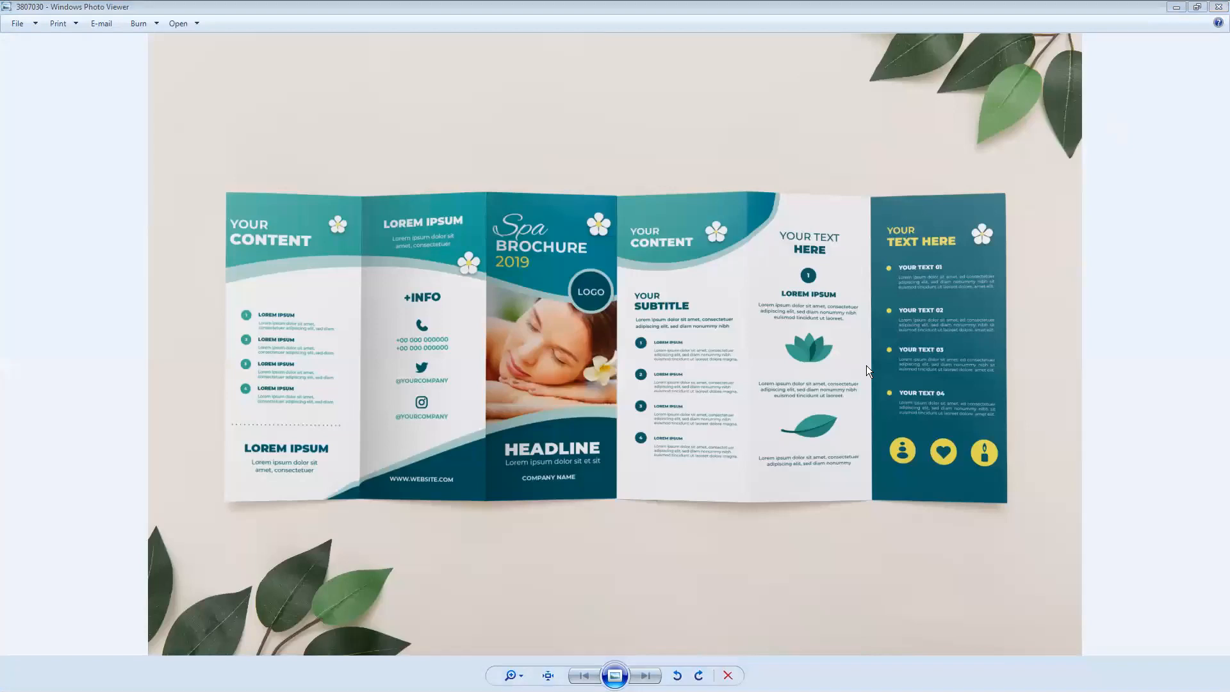
{"action": "left_click", "coordinate": [1215, 8]}
Open the 3807026 PSD mockup in Photoshop and close the floating Character panel.
{"action": "double_click", "coordinate": [196, 87]}
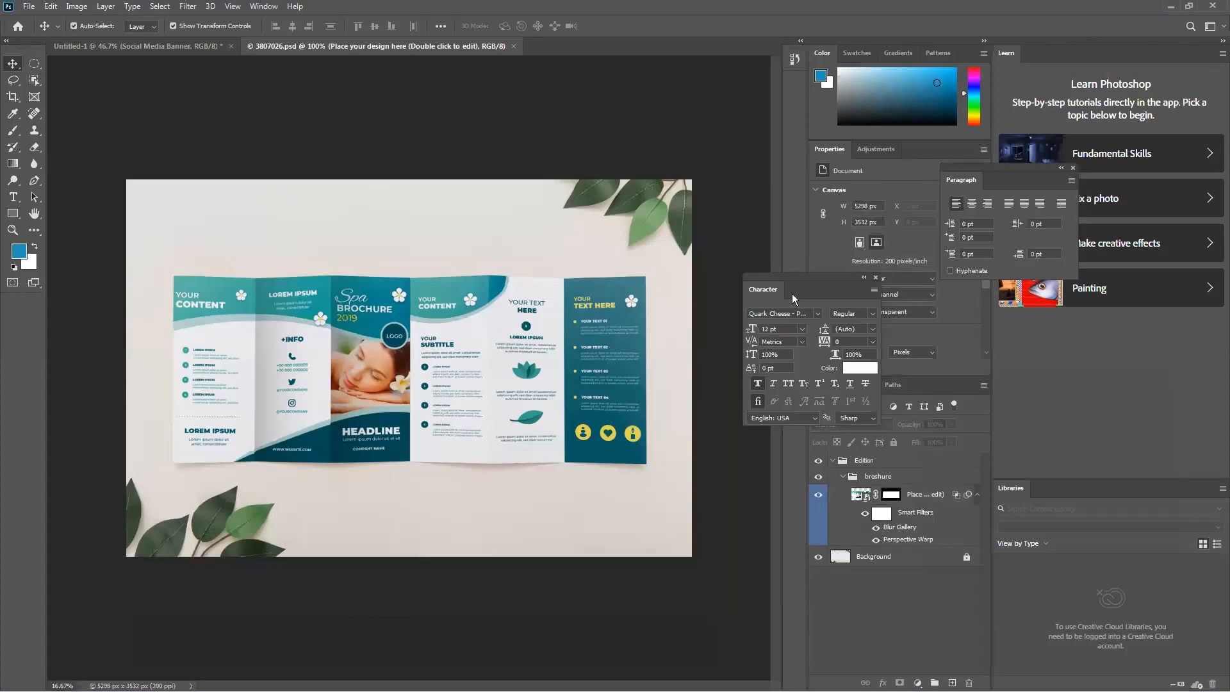
{"action": "left_click_drag", "start_coordinate": [864, 284], "coordinate": [875, 232]}
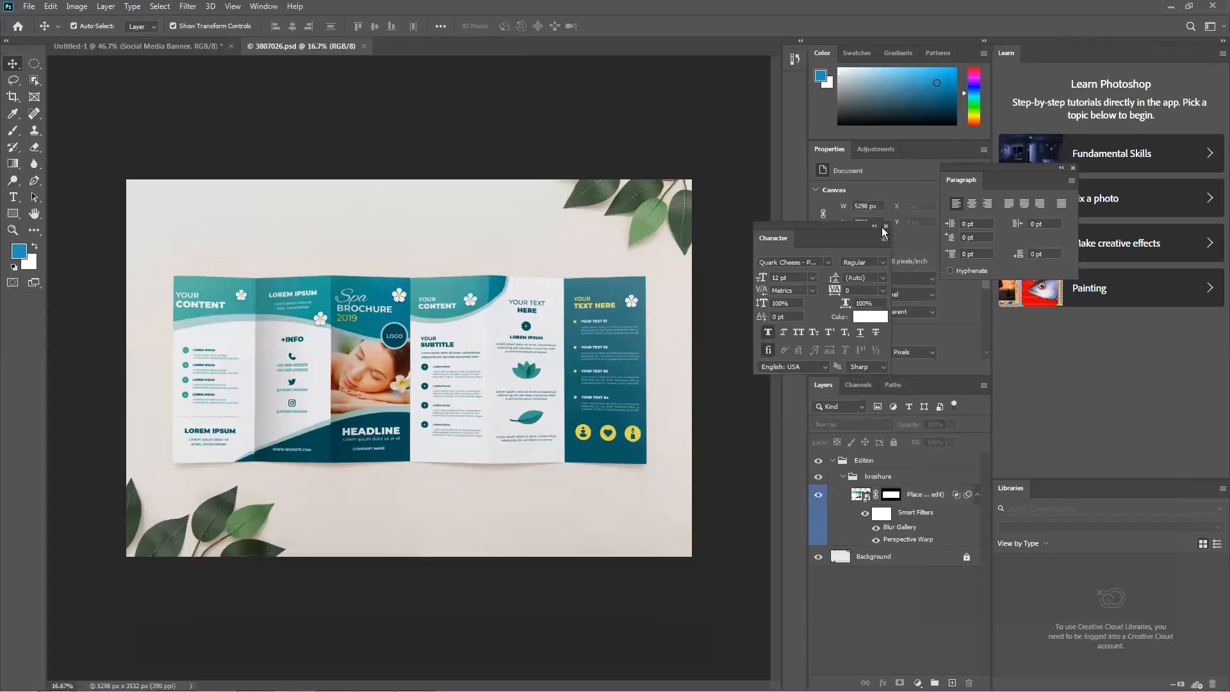
{"action": "left_click", "coordinate": [886, 227]}
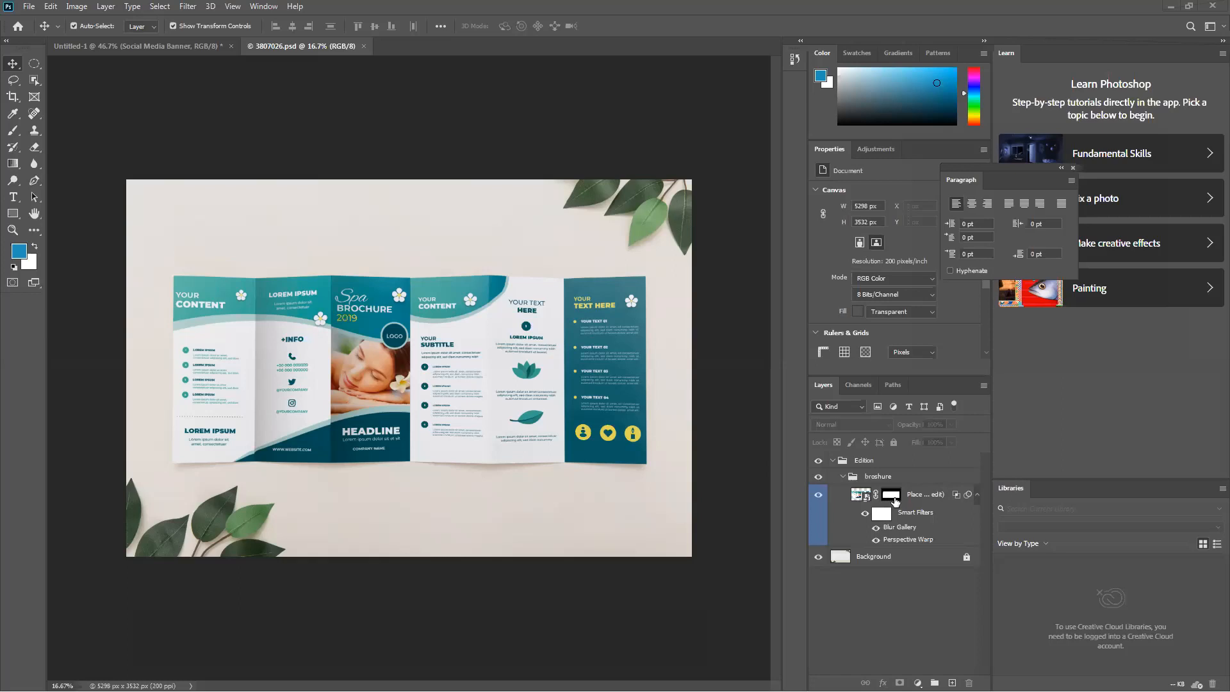
Open the contents of the brochure's "Place your design here" smart object for editing, dismissing the notice about saving.
{"action": "left_click", "coordinate": [886, 495]}
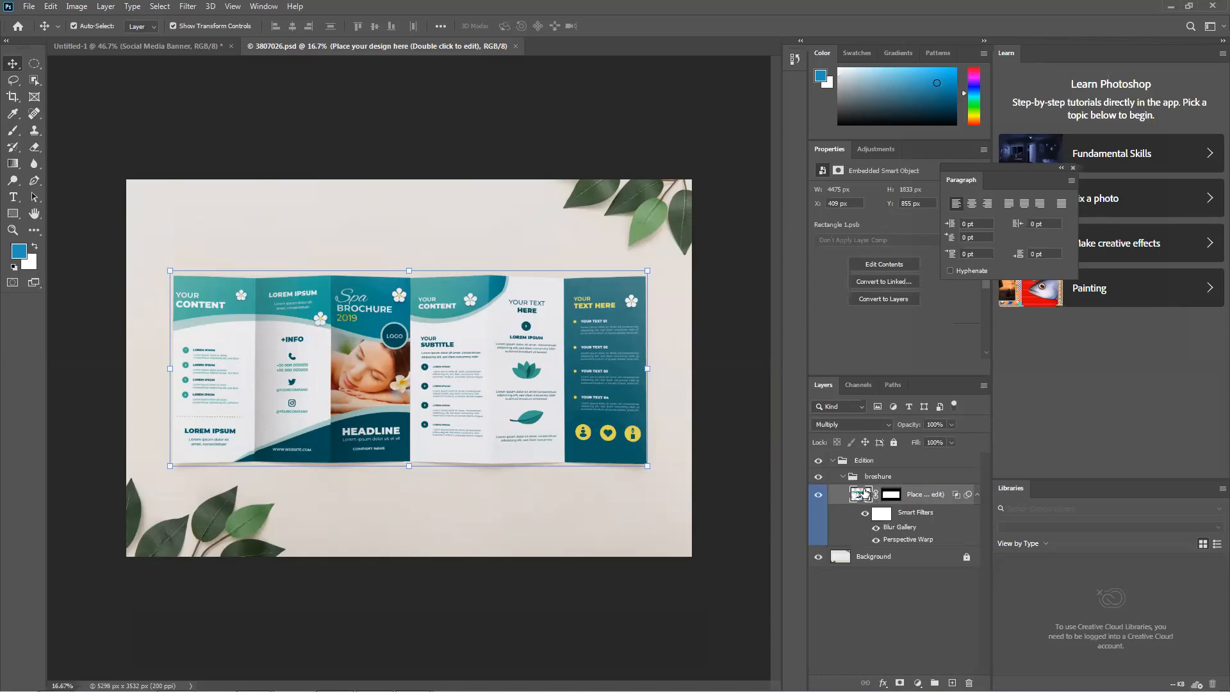
{"action": "double_click", "coordinate": [856, 494]}
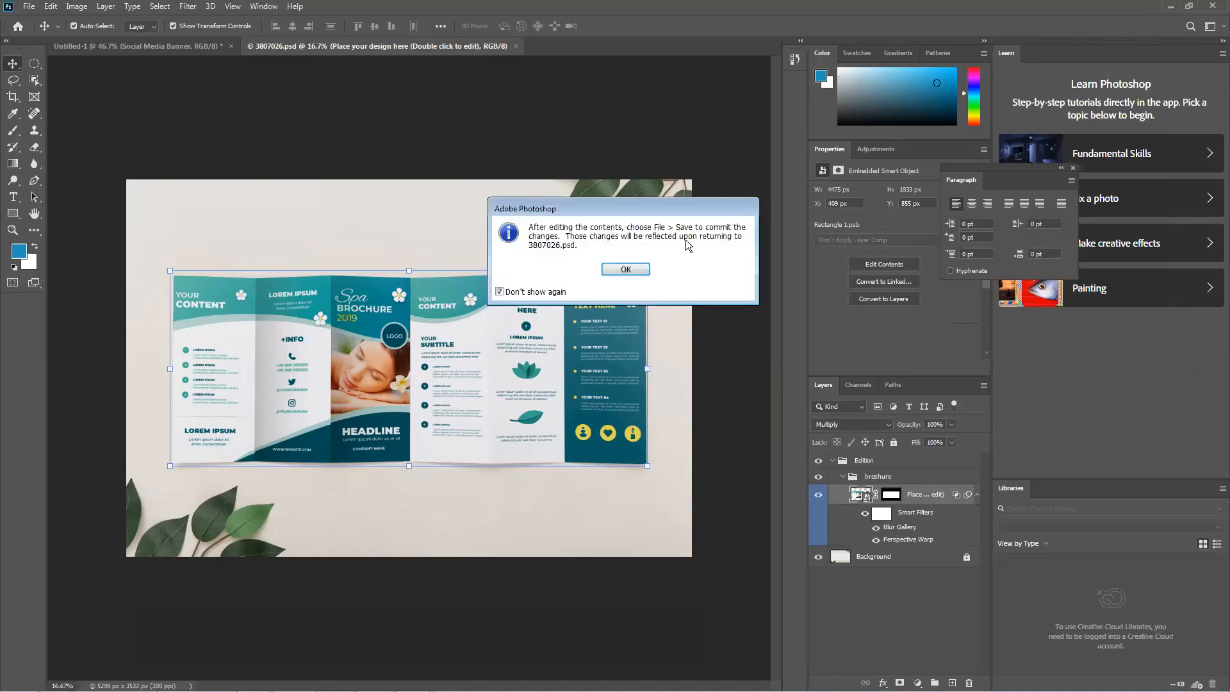
{"action": "left_click_drag", "start_coordinate": [644, 211], "coordinate": [670, 253]}
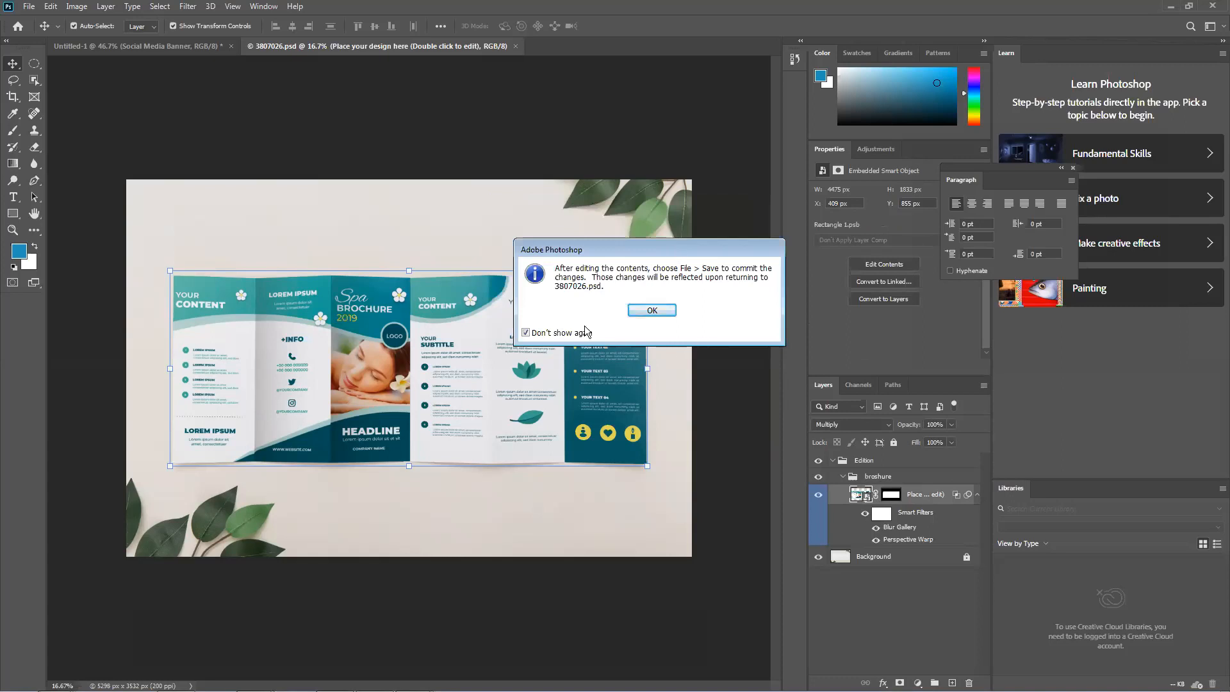
{"action": "left_click", "coordinate": [650, 310]}
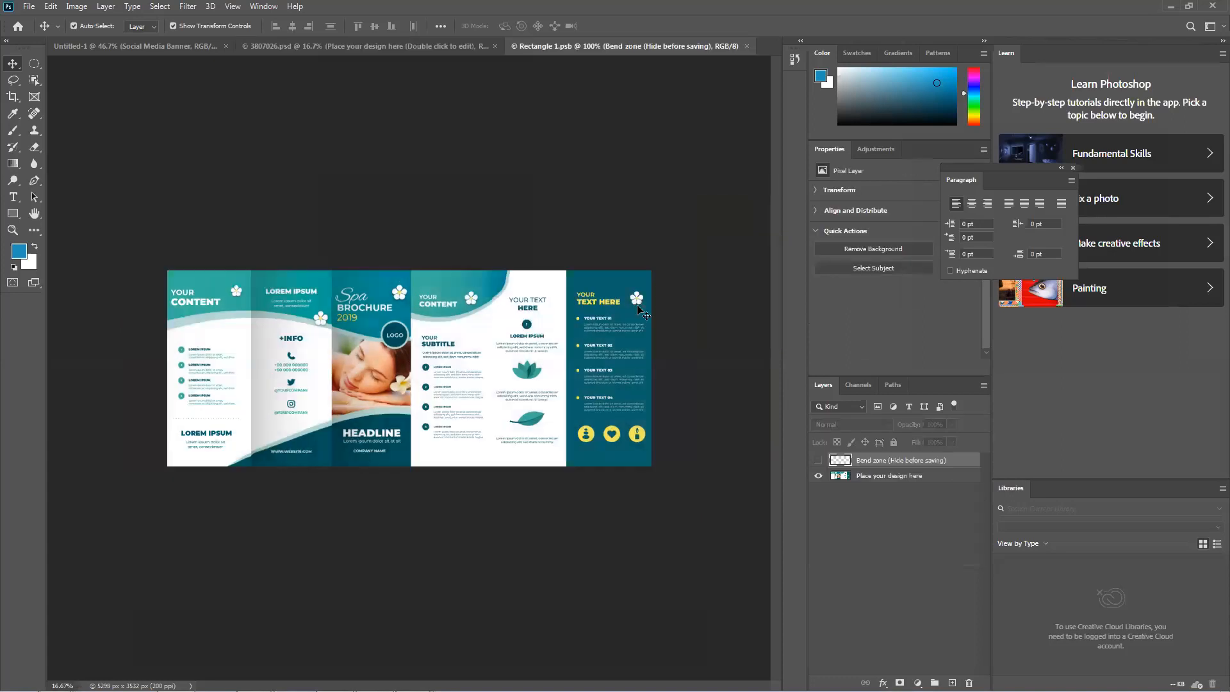
Select the original brochure artwork in Rectangle 1.psb and hide its "Place your design here" layer.
{"action": "left_click_drag", "start_coordinate": [531, 349], "coordinate": [497, 375]}
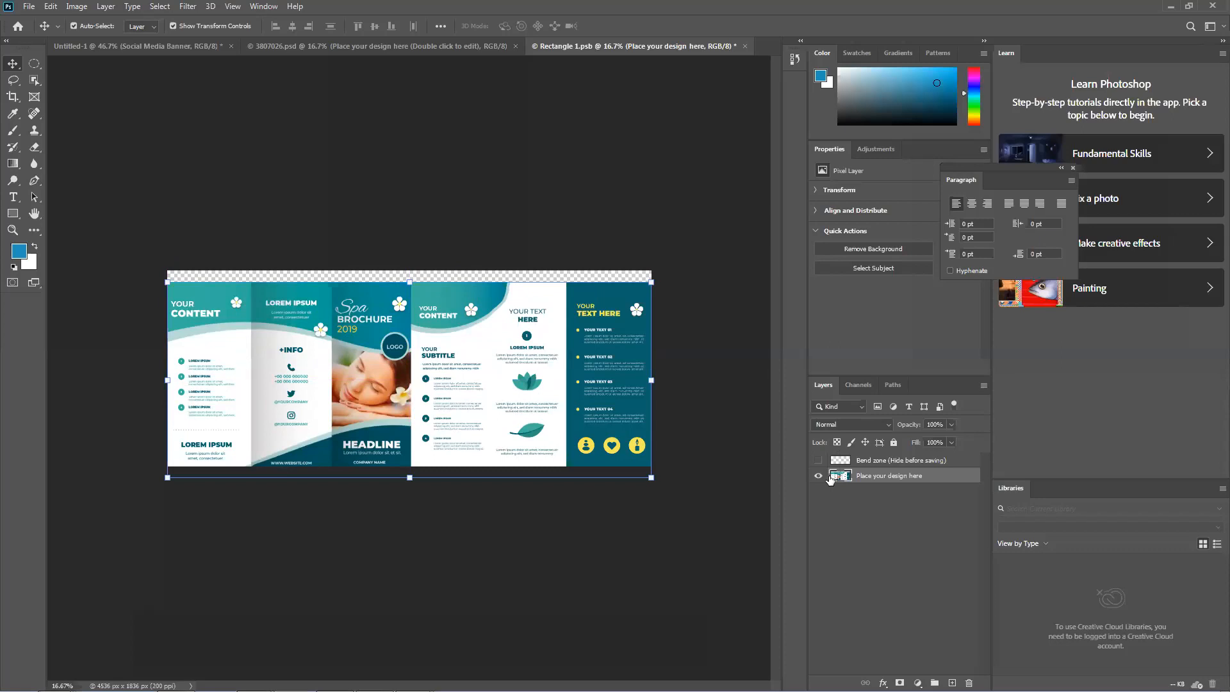
{"action": "left_click", "coordinate": [819, 477]}
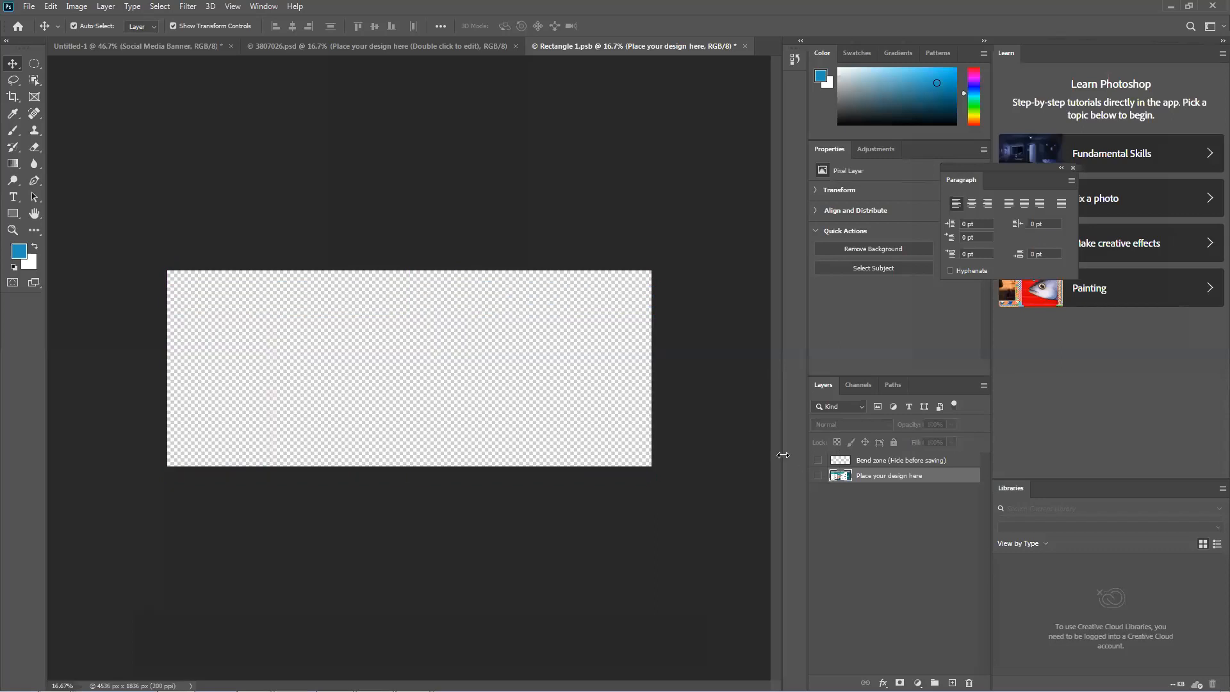
{"action": "left_click", "coordinate": [420, 356]}
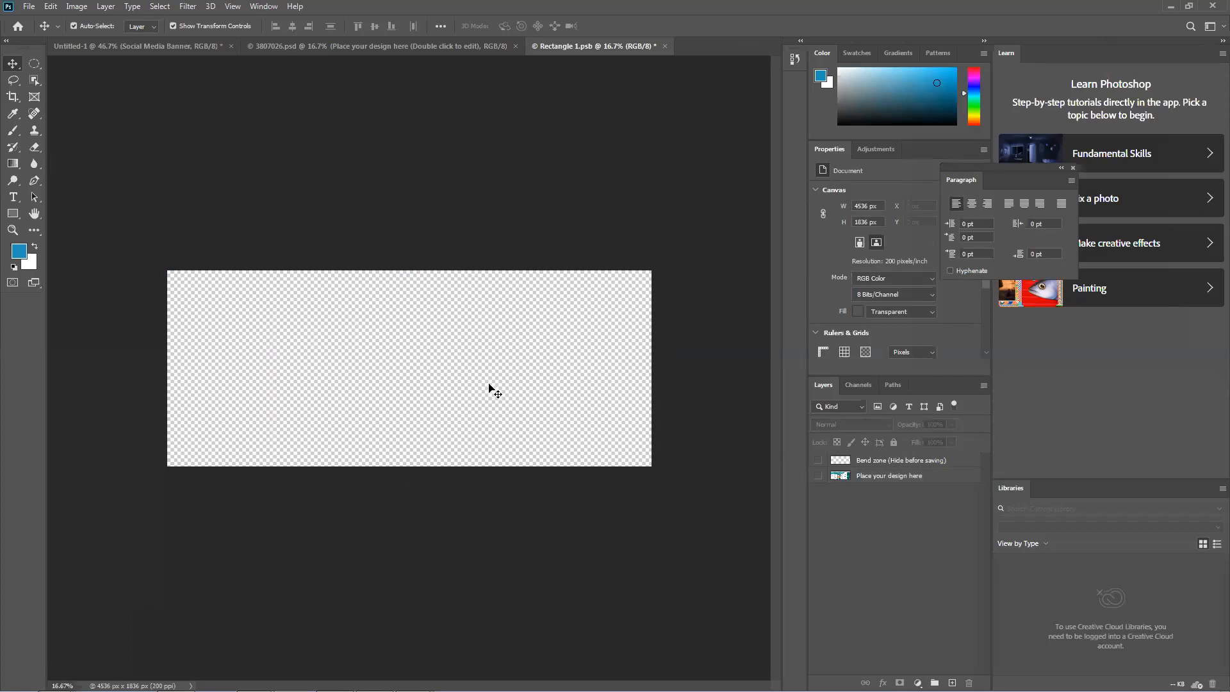
Restore the Photoshop window to a smaller size, minimize the open Explorer windows, and reposition Photoshop so the desktop folders are accessible.
{"action": "double_click", "coordinate": [506, 5]}
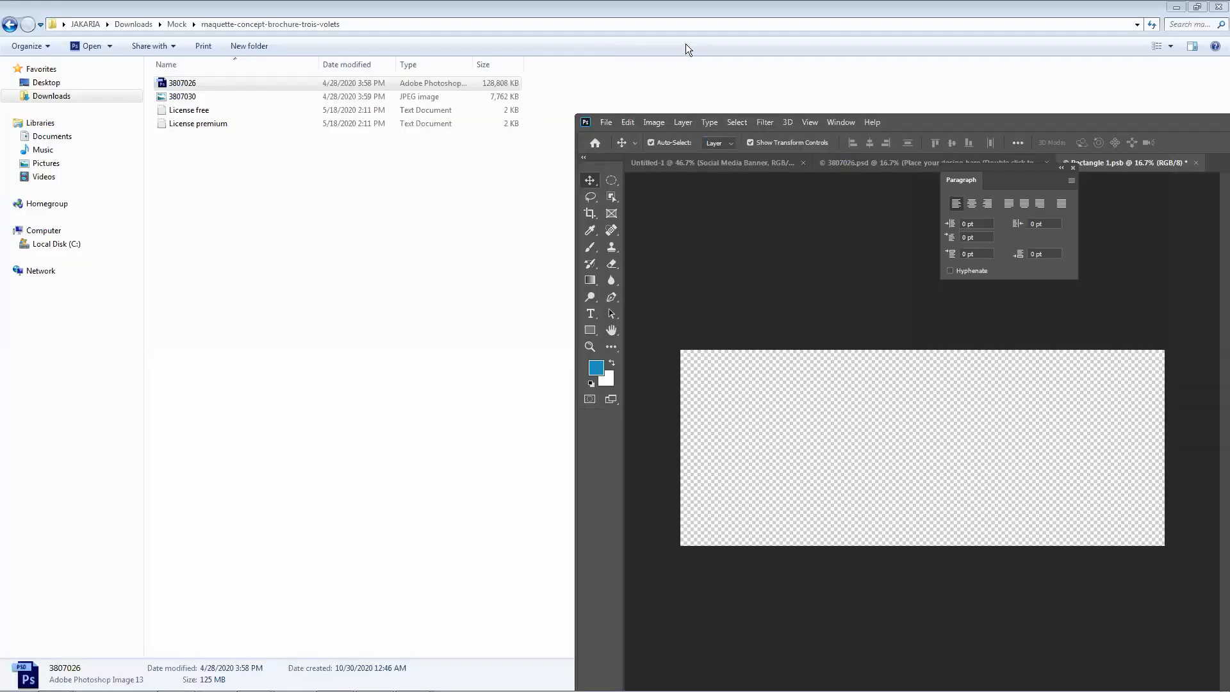
{"action": "left_click", "coordinate": [1176, 8]}
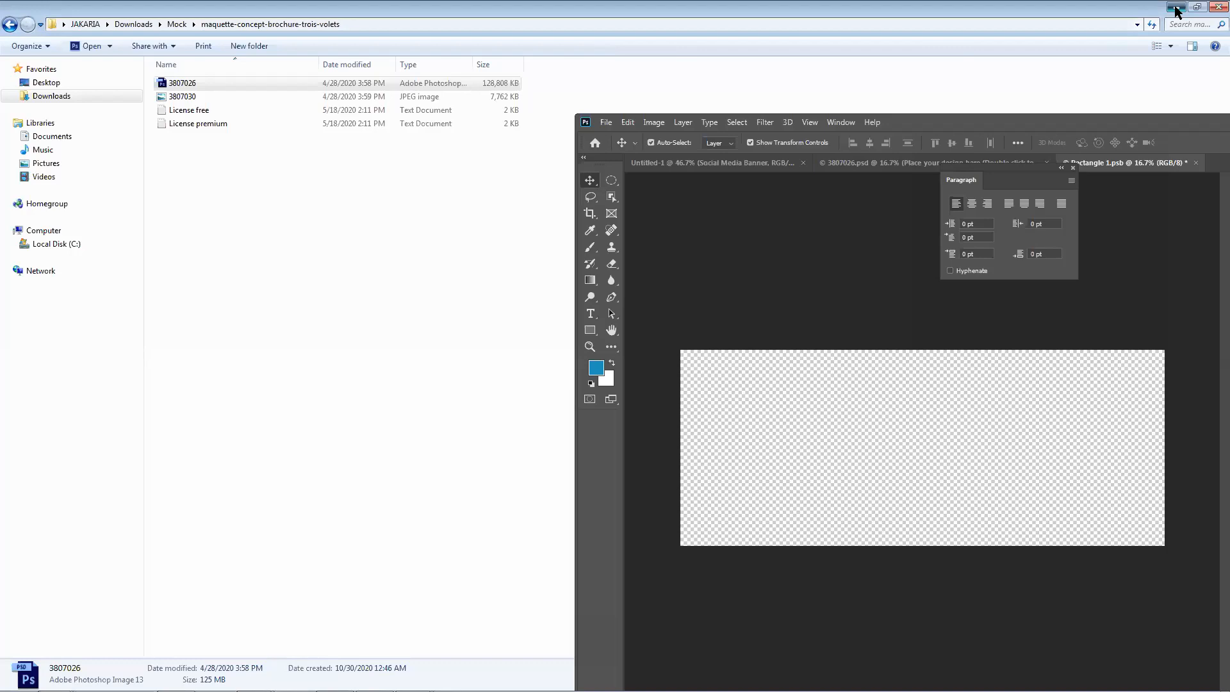
{"action": "left_click", "coordinate": [1176, 9]}
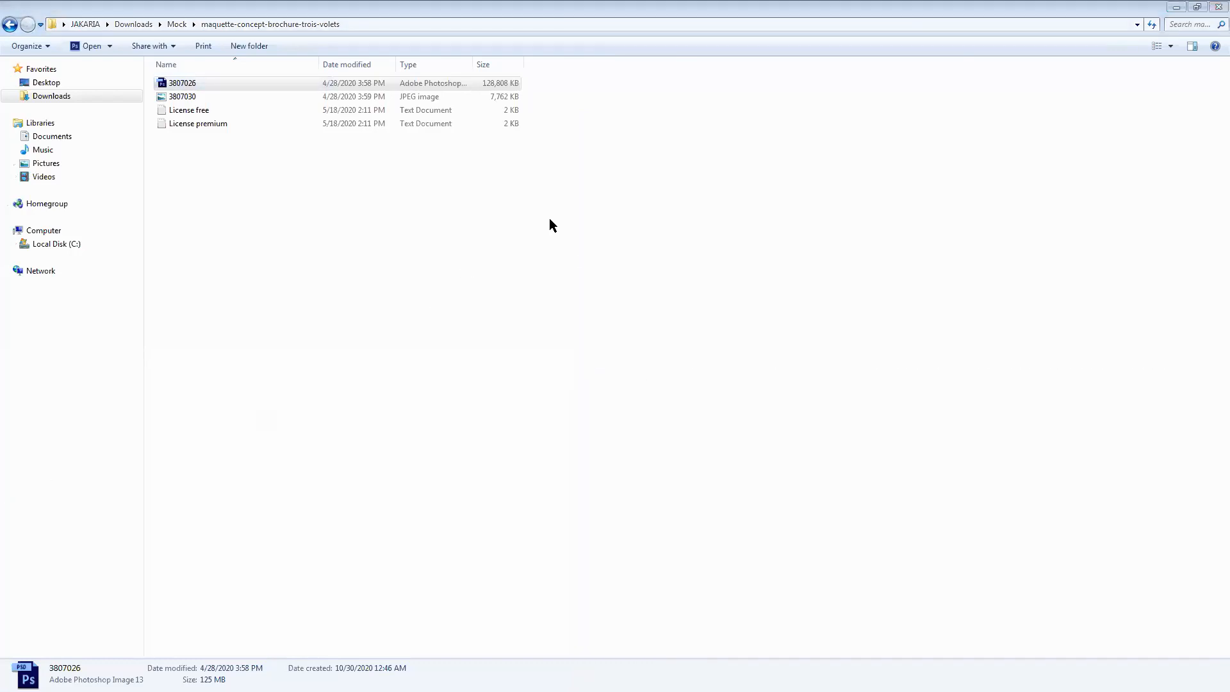
{"action": "left_click", "coordinate": [1182, 9]}
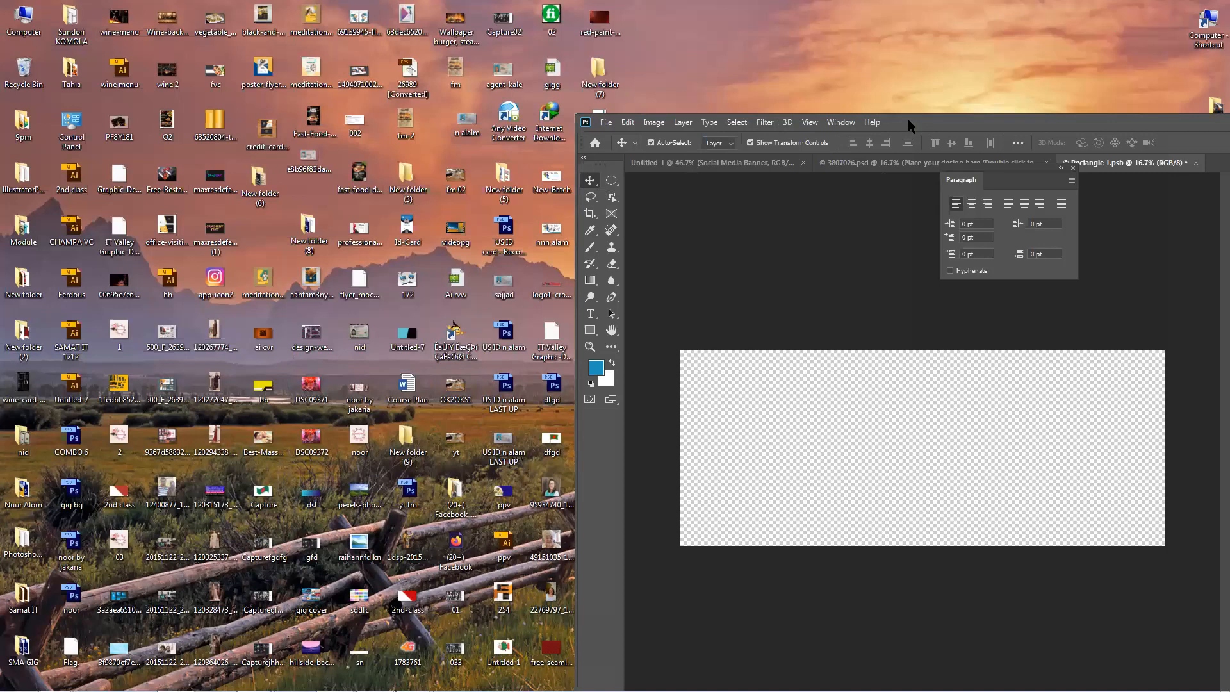
{"action": "left_click_drag", "start_coordinate": [910, 123], "coordinate": [635, 58]}
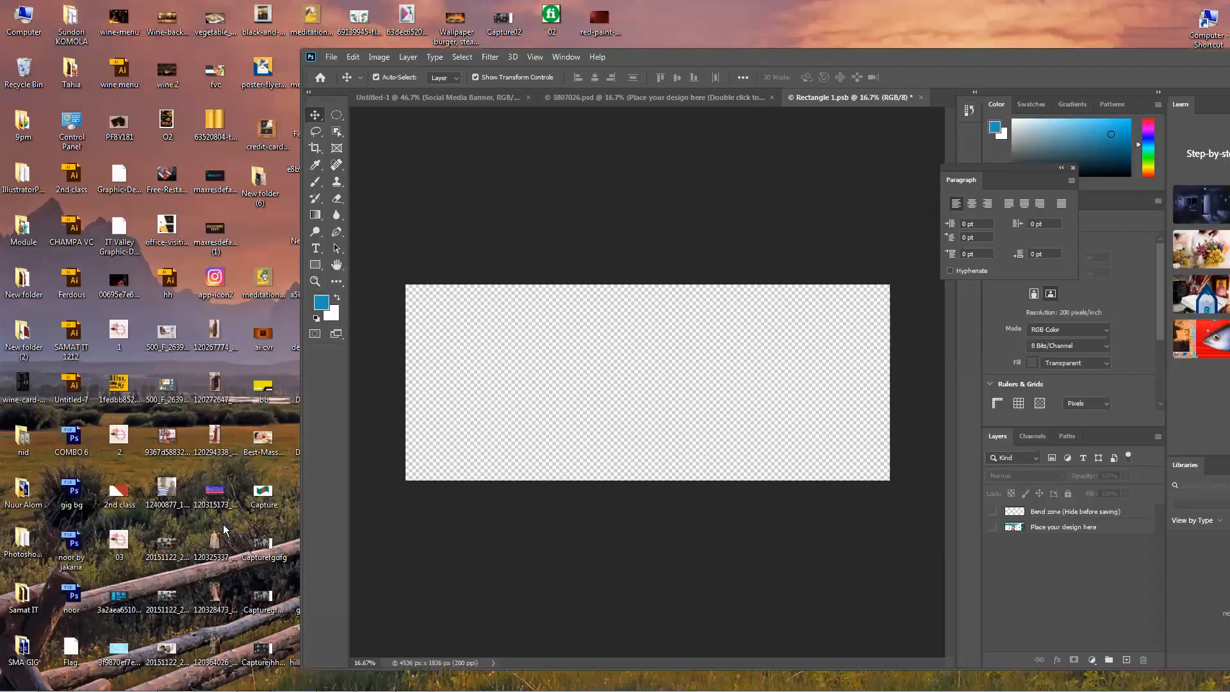
Open the SMA GIG folder from the desktop and place its image 6 into the Rectangle 1.psb canvas.
{"action": "double_click", "coordinate": [18, 649]}
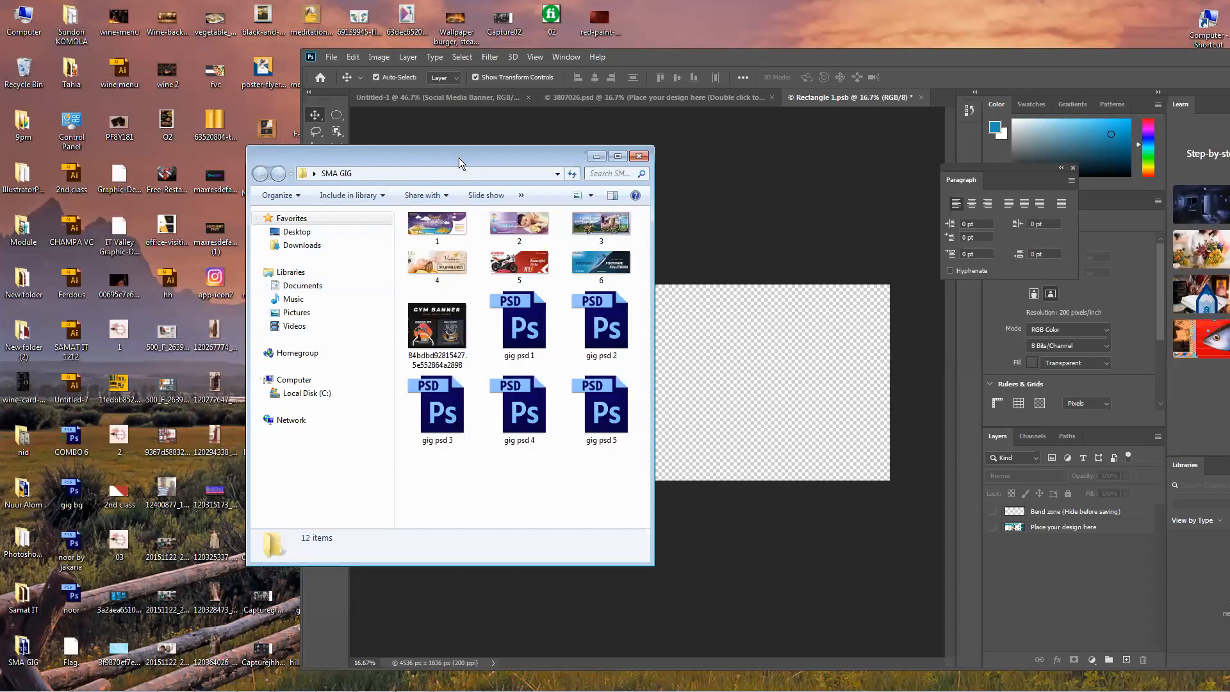
{"action": "left_click_drag", "start_coordinate": [465, 160], "coordinate": [276, 186]}
{"action": "left_click", "coordinate": [413, 291]}
{"action": "left_click_drag", "start_coordinate": [566, 349], "coordinate": [418, 257]}
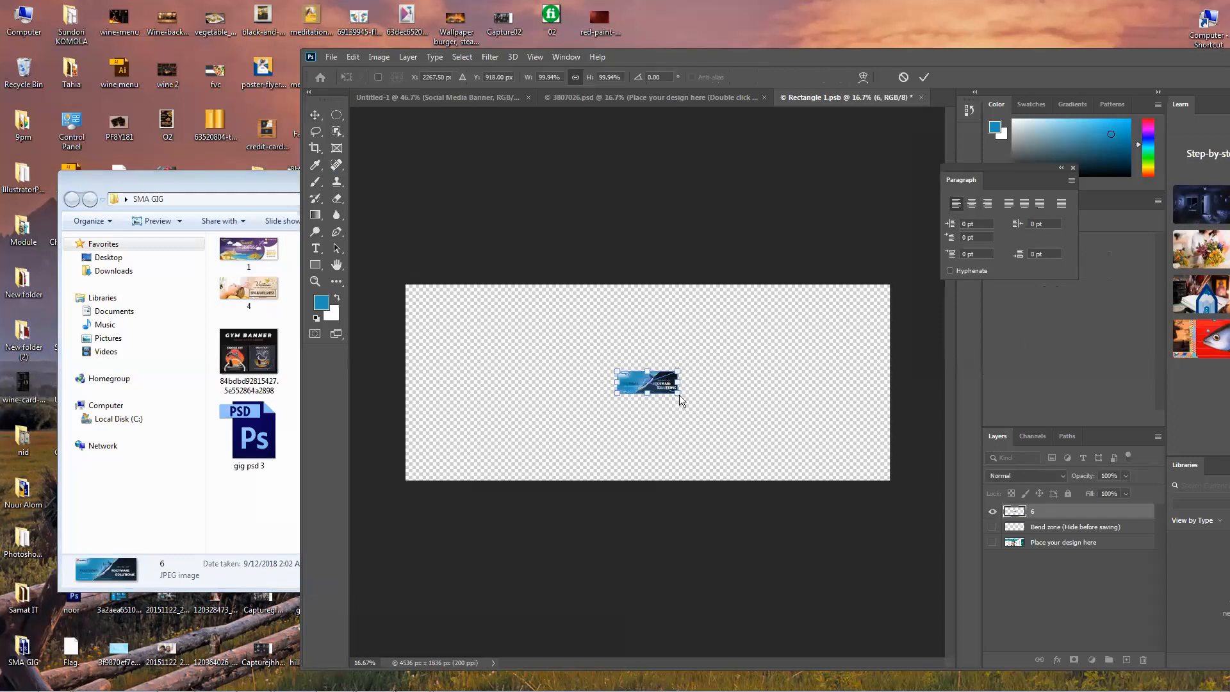
Scale the placed footwear banner to about 864% wide and 873% high to cover the whole canvas, and commit the placement.
{"action": "left_click_drag", "start_coordinate": [688, 396], "coordinate": [884, 494]}
{"action": "left_click_drag", "start_coordinate": [830, 452], "coordinate": [826, 457]}
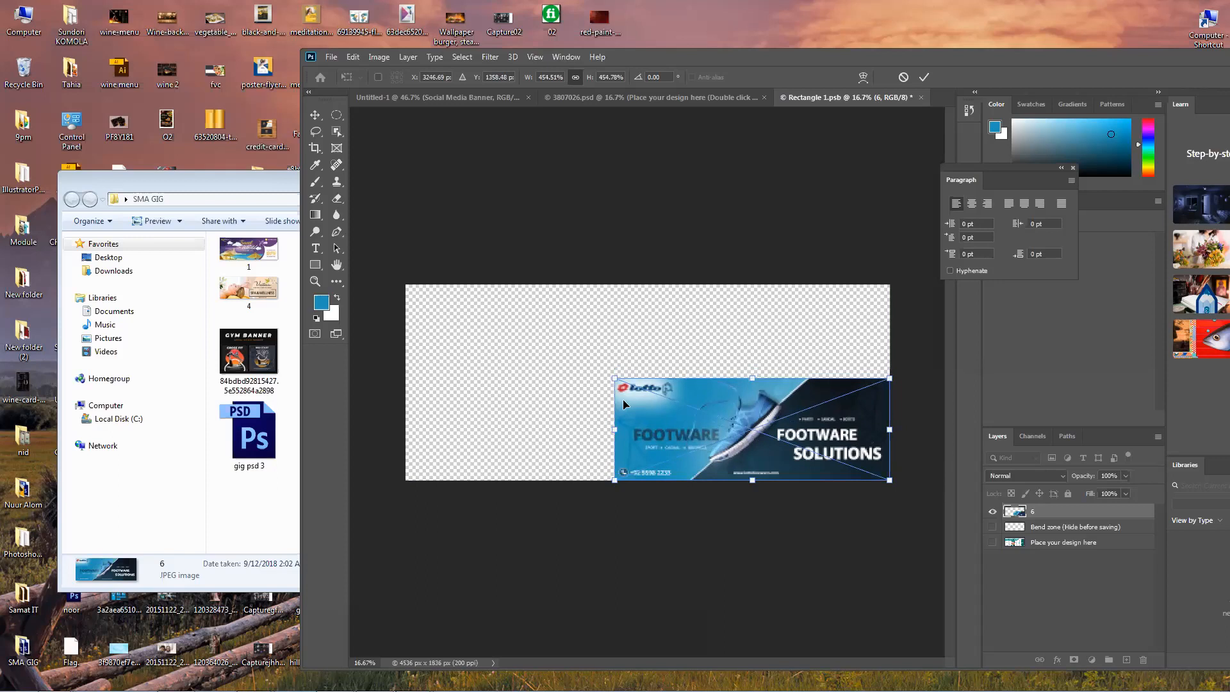
{"action": "left_click_drag", "start_coordinate": [617, 380], "coordinate": [374, 255]}
{"action": "left_click_drag", "start_coordinate": [540, 304], "coordinate": [555, 306]}
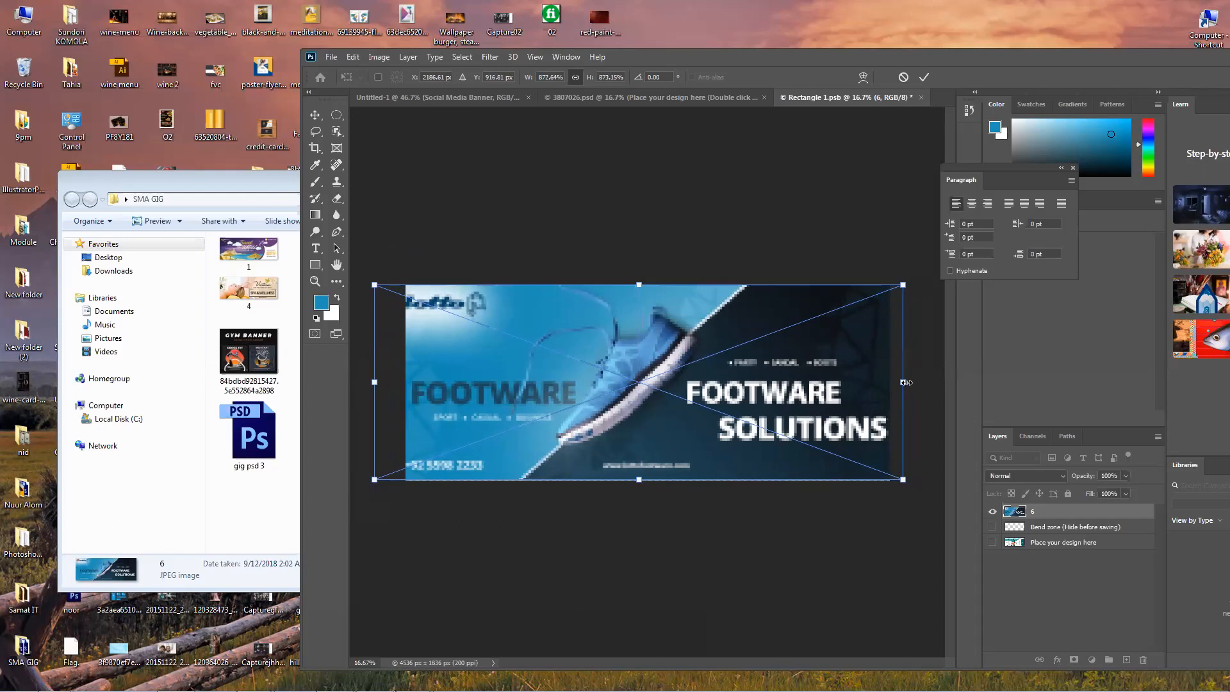
{"action": "left_click_drag", "start_coordinate": [904, 383], "coordinate": [899, 384]}
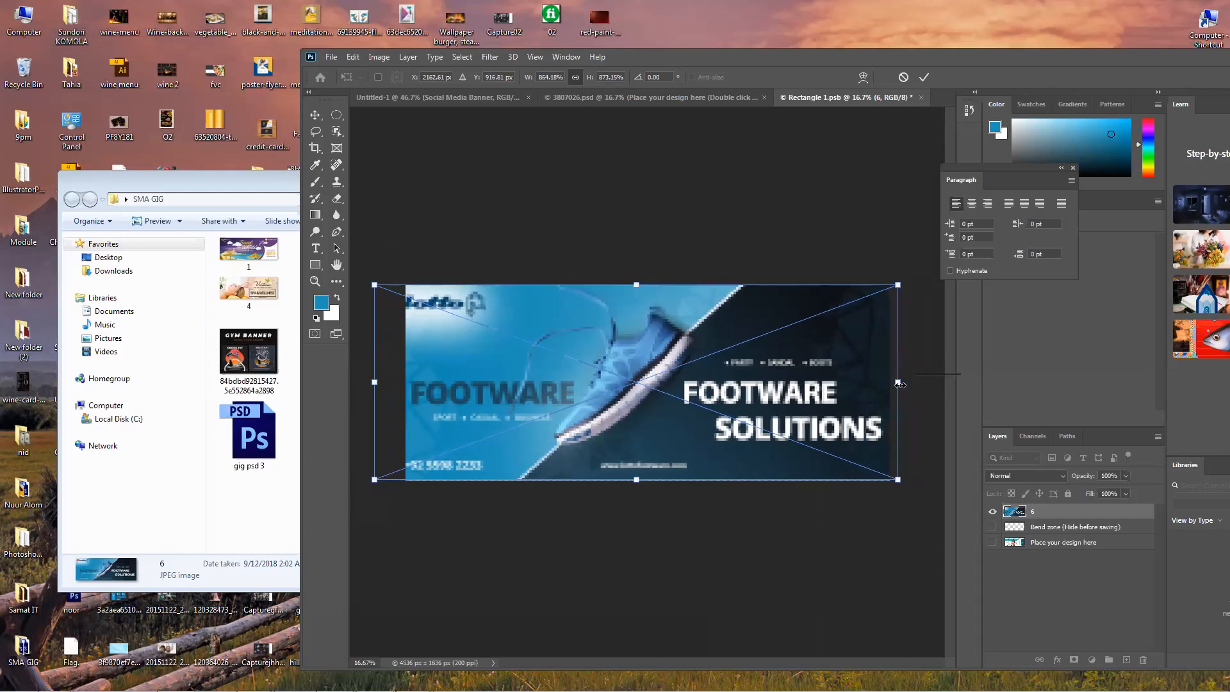
{"action": "key", "text": "Return"}
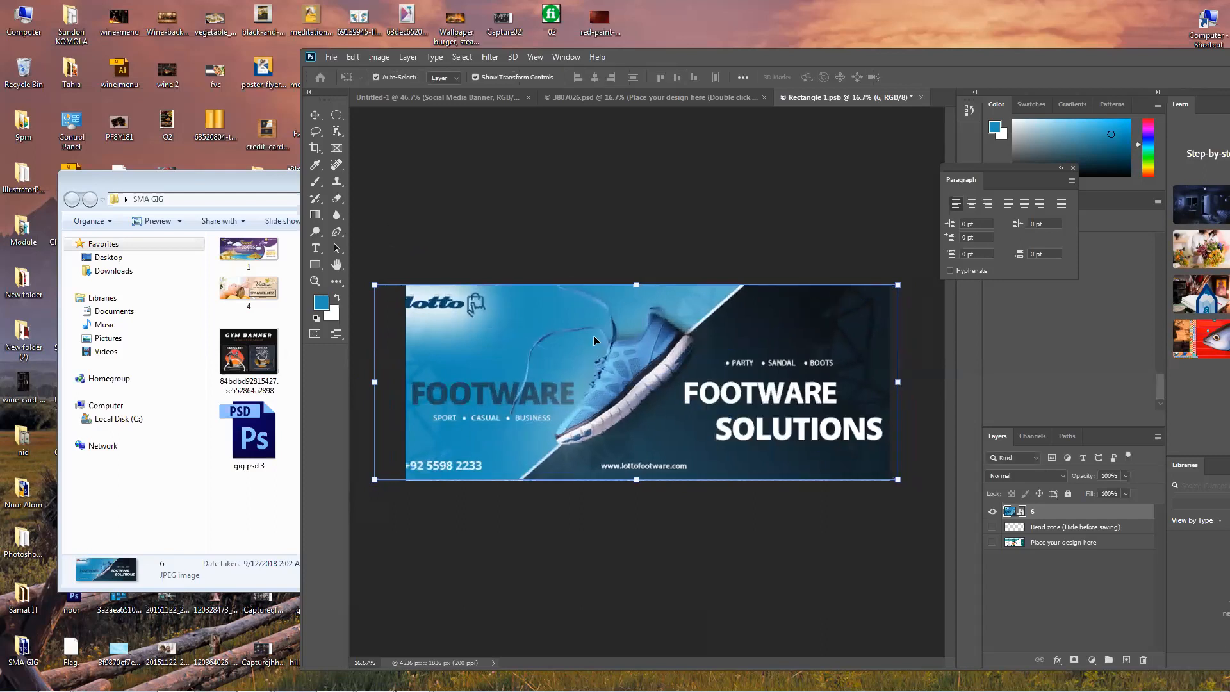
Nudge the footwear banner slightly to the right so its logo fits inside the canvas, and deselect it.
{"action": "key", "text": "shift+Right"}
{"action": "key", "text": "shift+Right"}
{"action": "key", "text": "shift+Right"}
{"action": "key", "text": "shift+Right"}
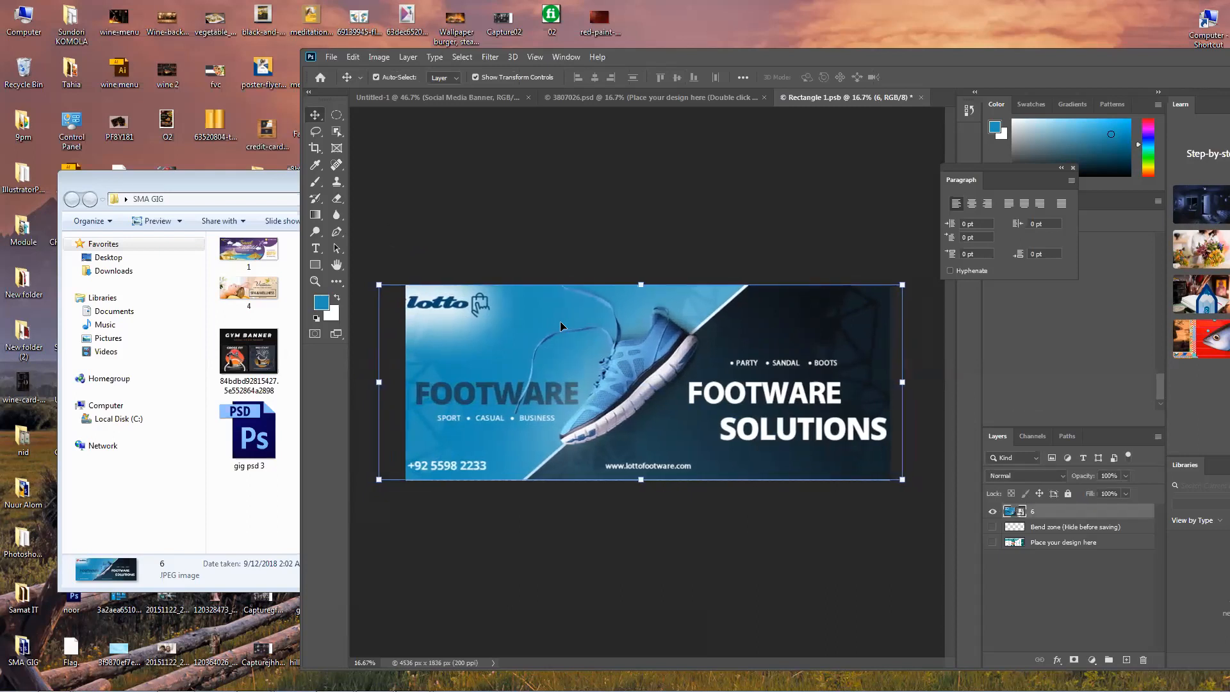
{"action": "left_click", "coordinate": [529, 172]}
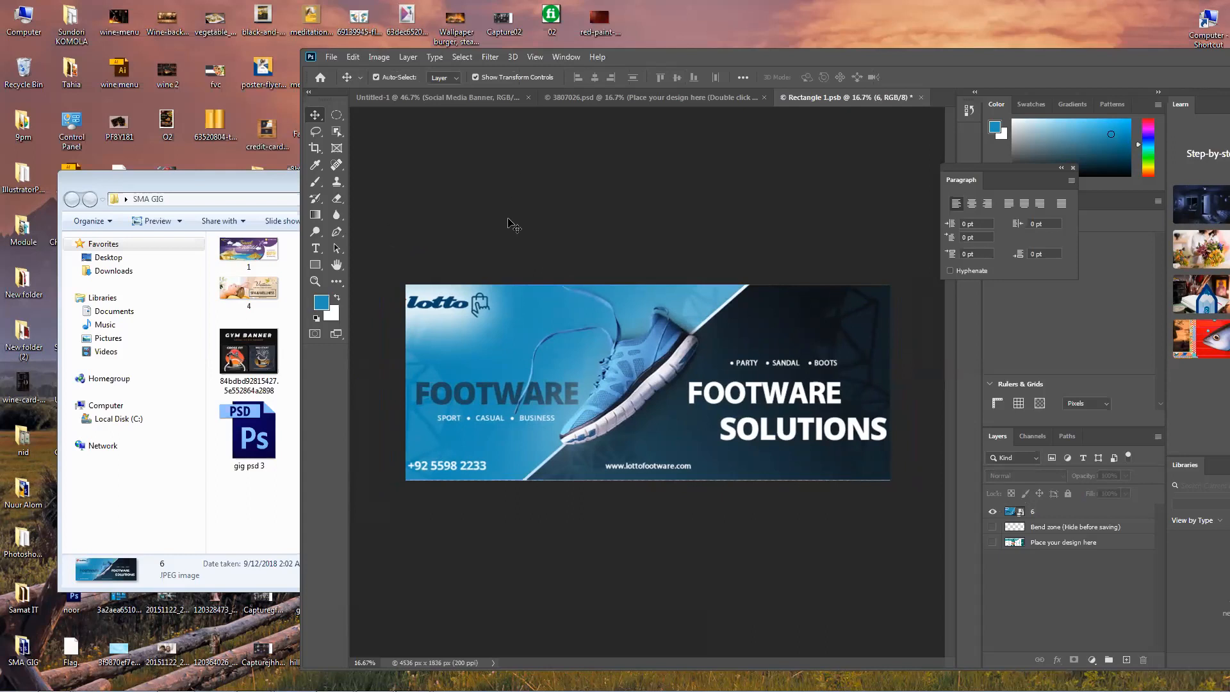
Save the edited smart object contents and switch to the 3807026.psd mockup, selecting the updated brochure design.
{"action": "key", "text": "ctrl+s"}
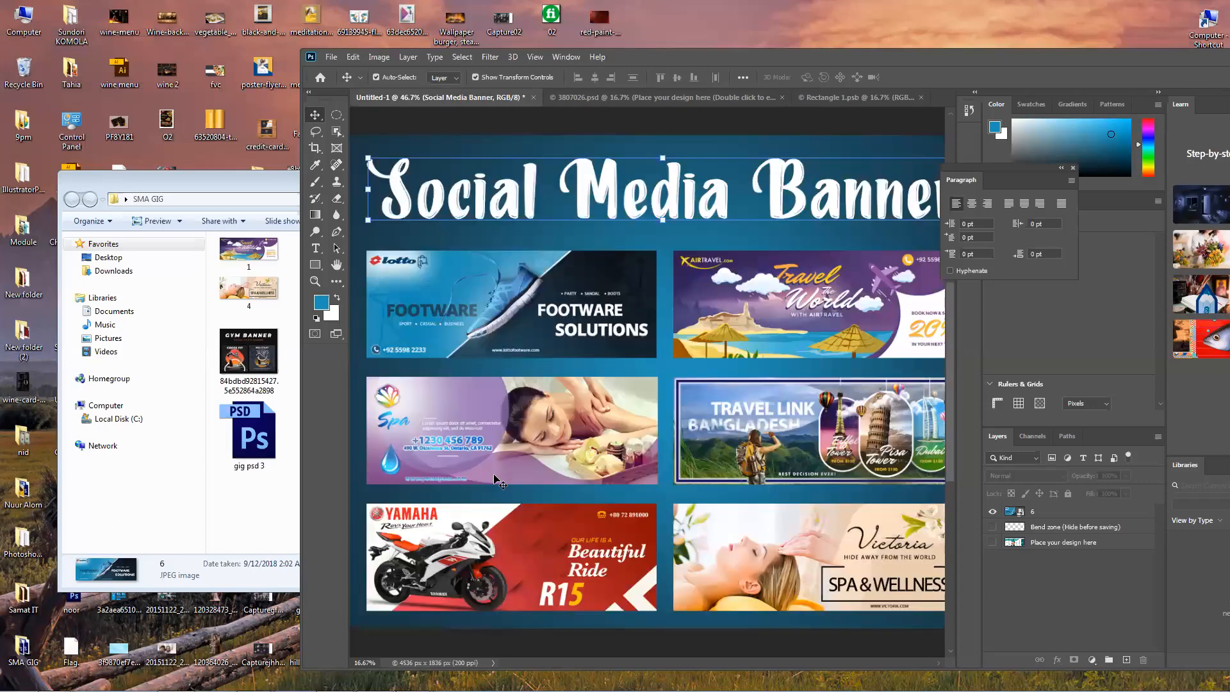
{"action": "left_click", "coordinate": [600, 102]}
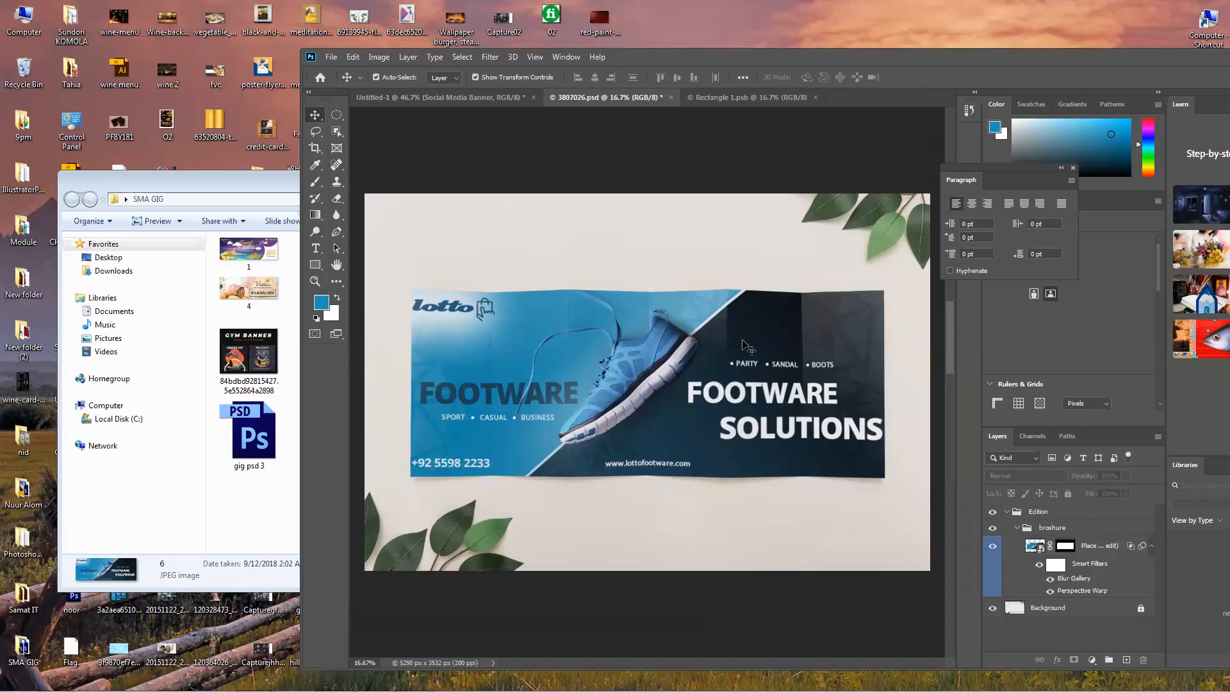
{"action": "left_click", "coordinate": [477, 318]}
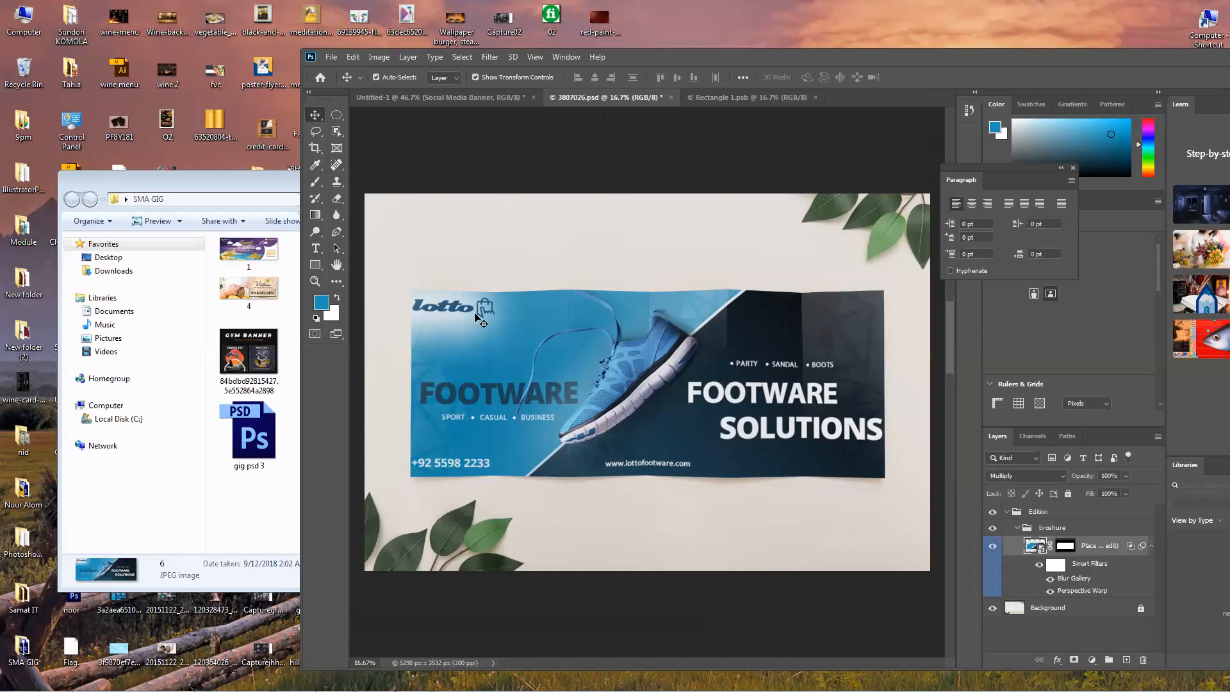
{"action": "mouse_move", "coordinate": [743, 310]}
{"action": "left_mouse_down"}
{"action": "mouse_move", "coordinate": [715, 219]}
{"action": "mouse_move", "coordinate": [762, 271]}
{"action": "mouse_move", "coordinate": [779, 384]}
{"action": "mouse_move", "coordinate": [763, 313]}
{"action": "left_mouse_up"}
{"action": "left_click_drag", "start_coordinate": [716, 441], "coordinate": [680, 366]}
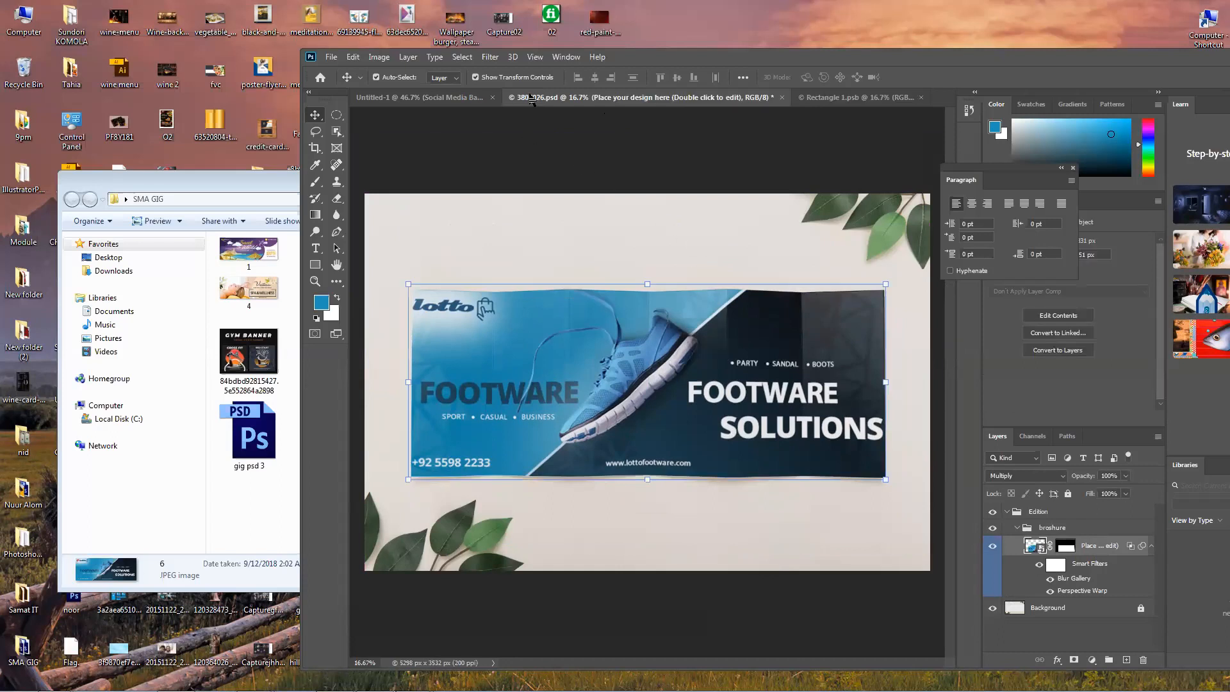
Close the Untitled-1 social media banner document and the 3807026.psd mockup without saving their changes.
{"action": "left_click", "coordinate": [492, 98]}
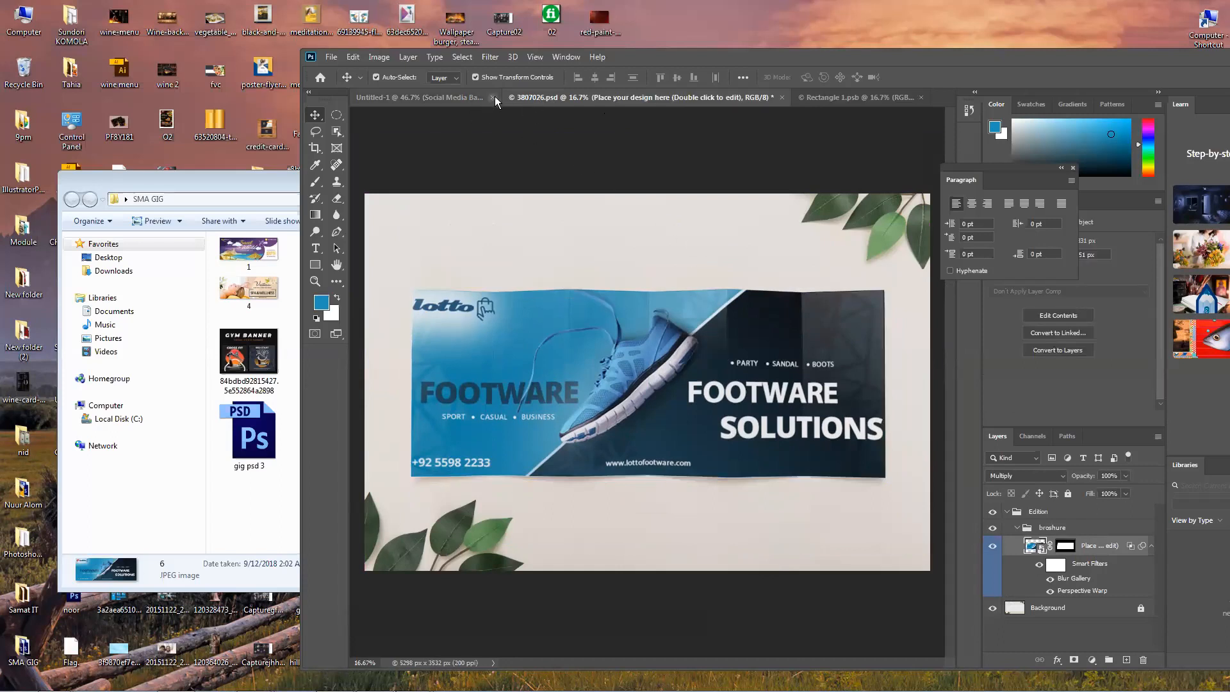
{"action": "left_click", "coordinate": [637, 301]}
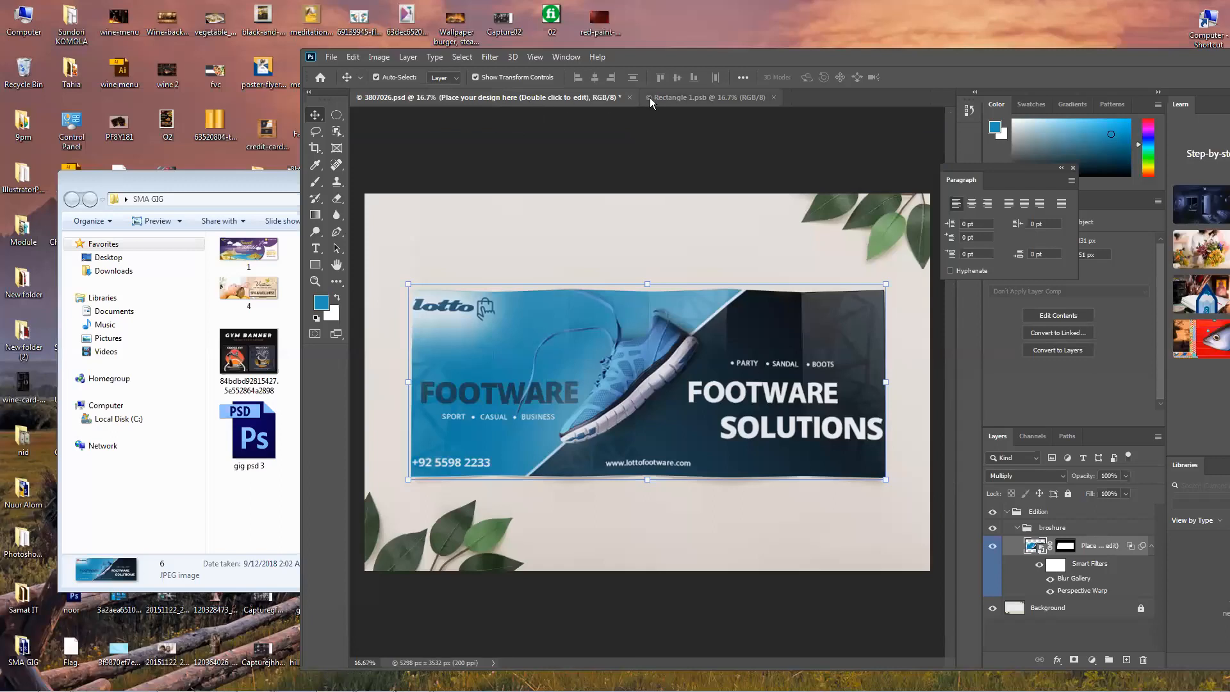
{"action": "left_click", "coordinate": [629, 97]}
{"action": "left_click", "coordinate": [646, 304]}
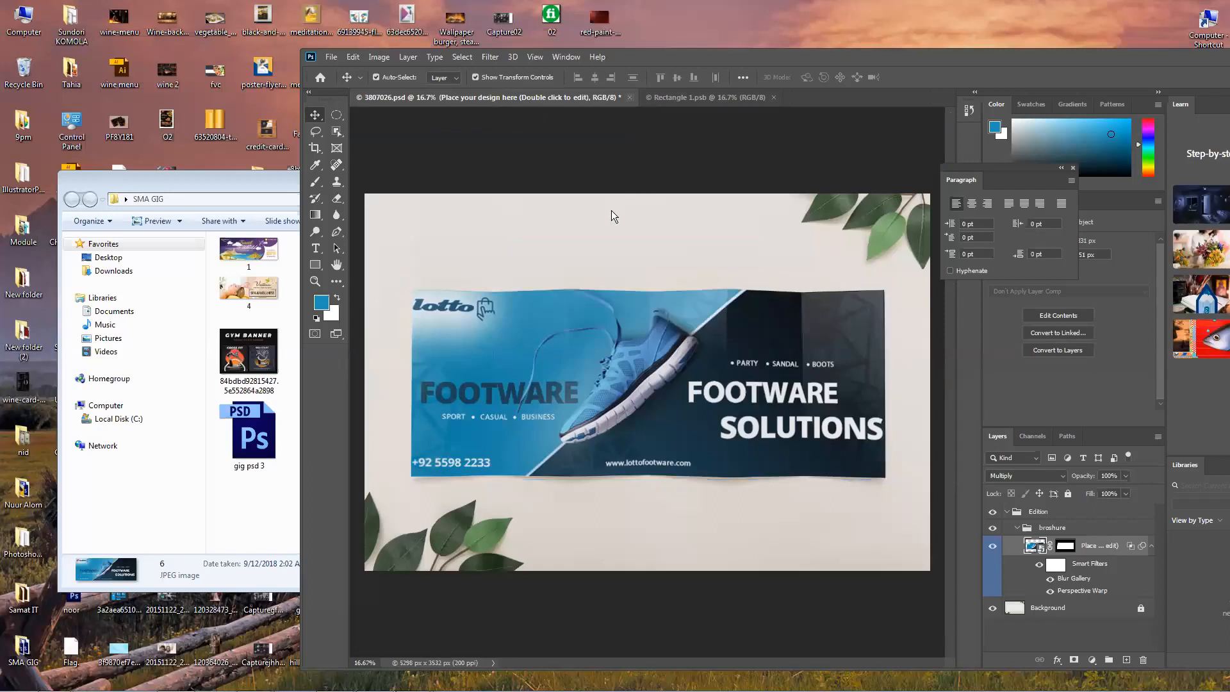
Close the remaining 3807026.psd mockup and Rectangle 1.psb documents.
{"action": "left_click", "coordinate": [484, 98]}
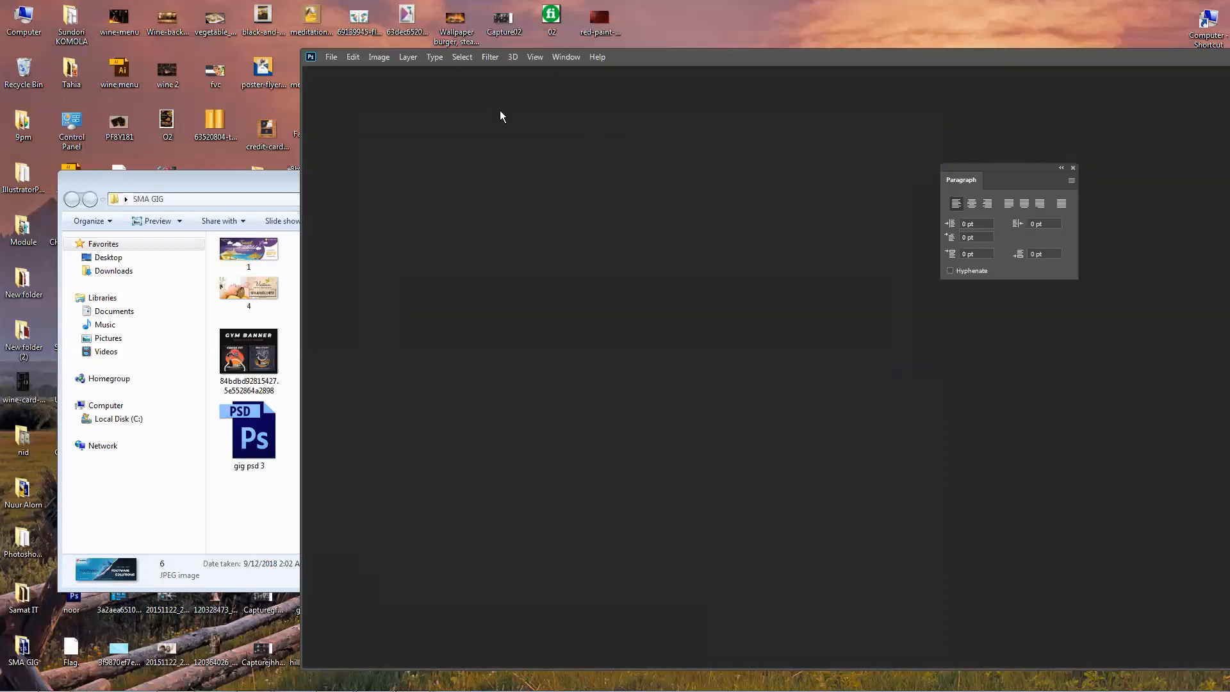
{"action": "mouse_move", "coordinate": [256, 686]}
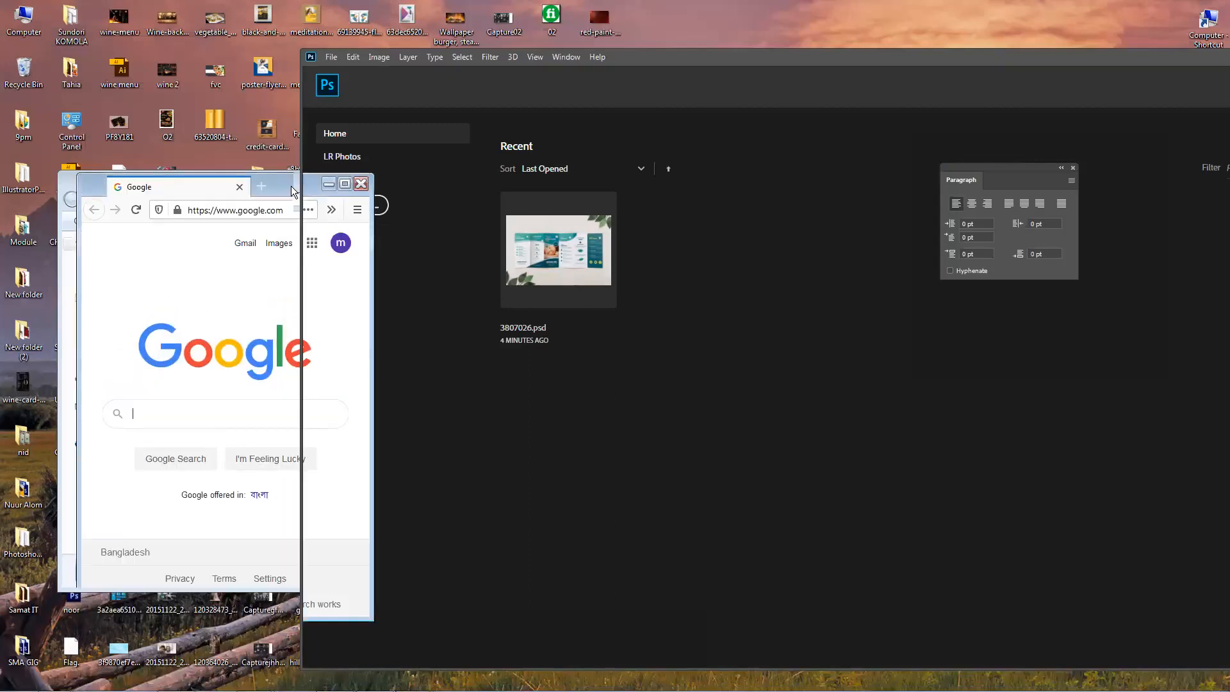
{"action": "double_click", "coordinate": [291, 186]}
{"action": "left_click", "coordinate": [155, 11]}
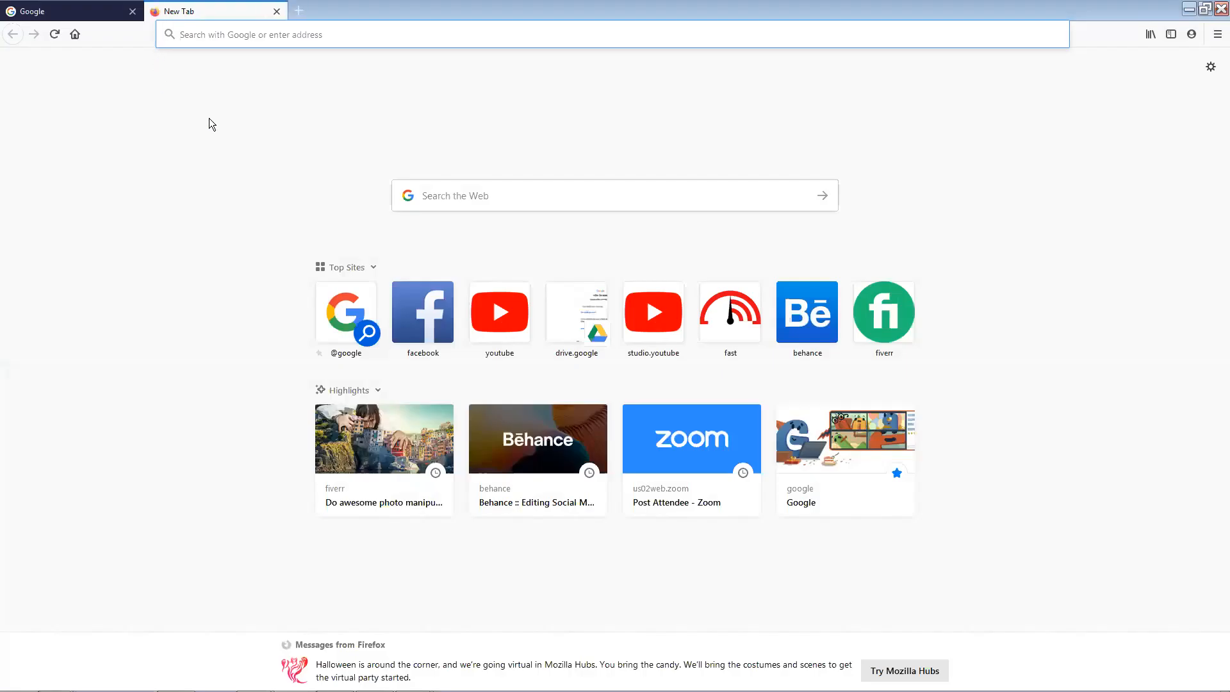
{"action": "left_click", "coordinate": [1188, 9]}
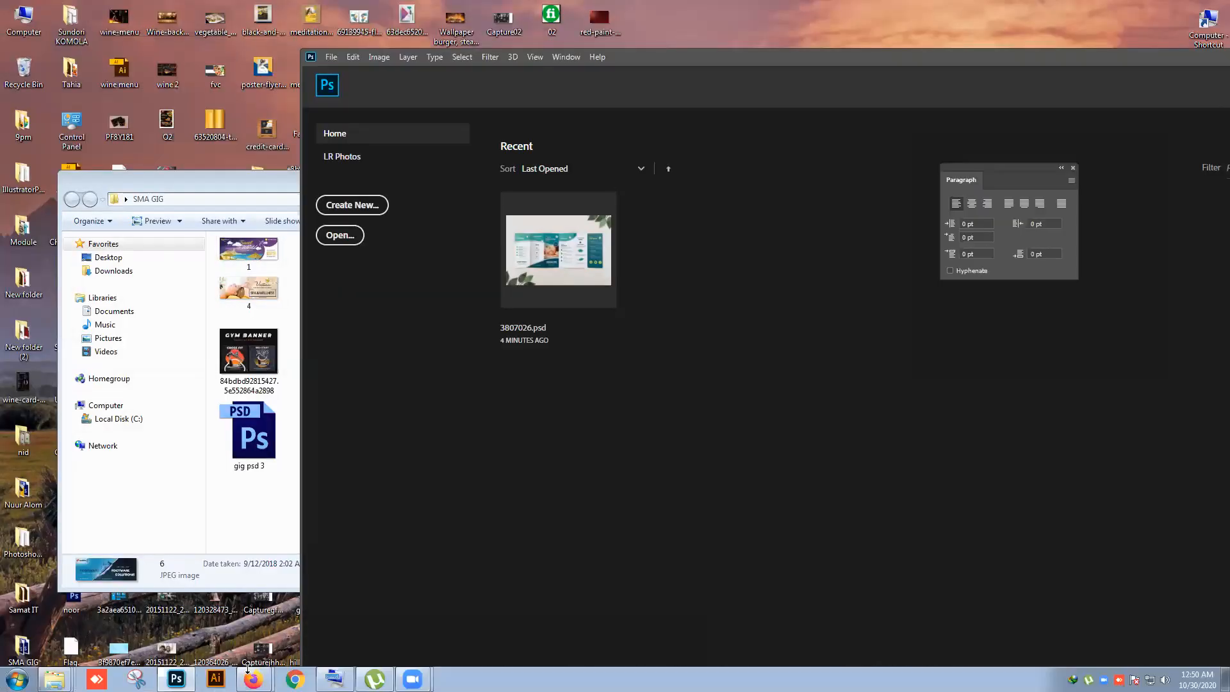
Switch to the Firefox window holding the Behance tab and search the web for "t shirt mockup" in a new tab.
{"action": "left_click", "coordinate": [249, 635]}
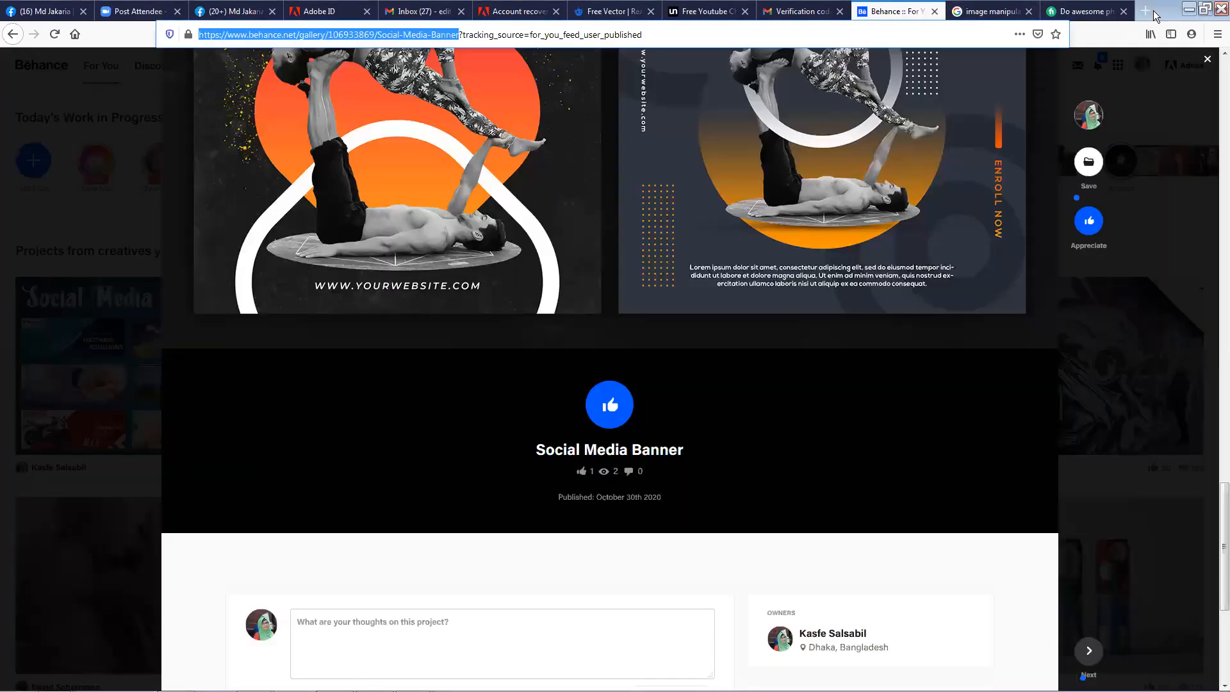
{"action": "left_click", "coordinate": [1150, 11]}
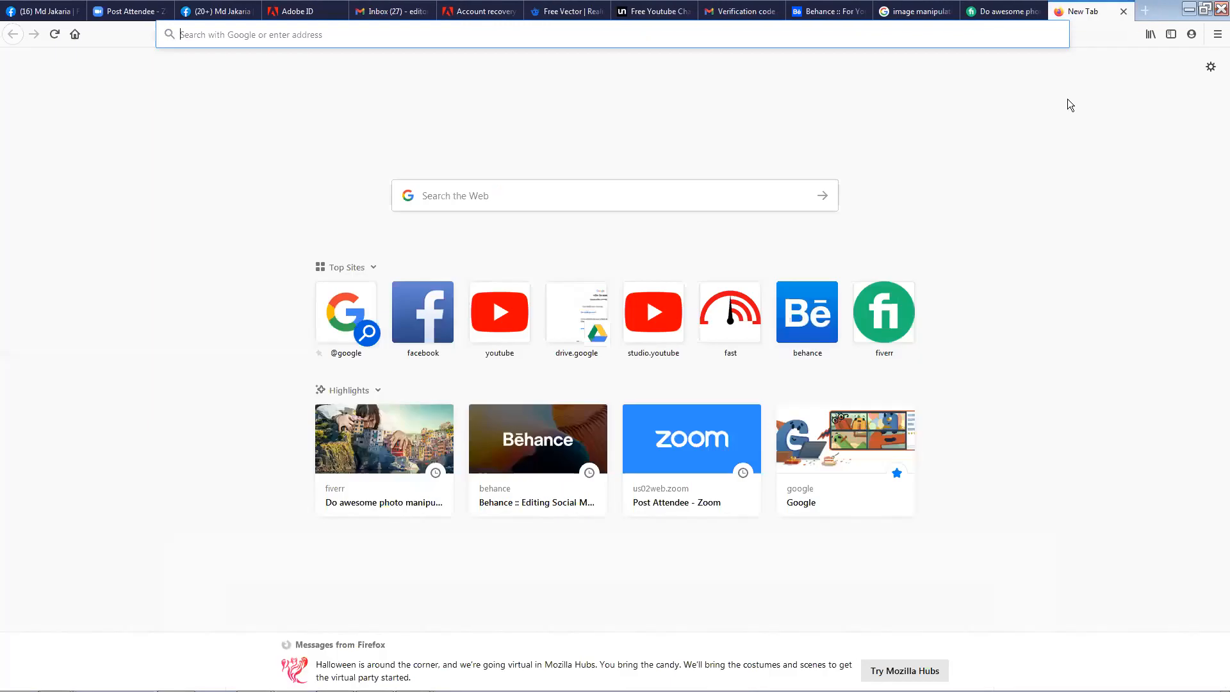
{"action": "type", "text": "t shirt"}
{"action": "key", "text": "Down"}
{"action": "key", "text": "Down"}
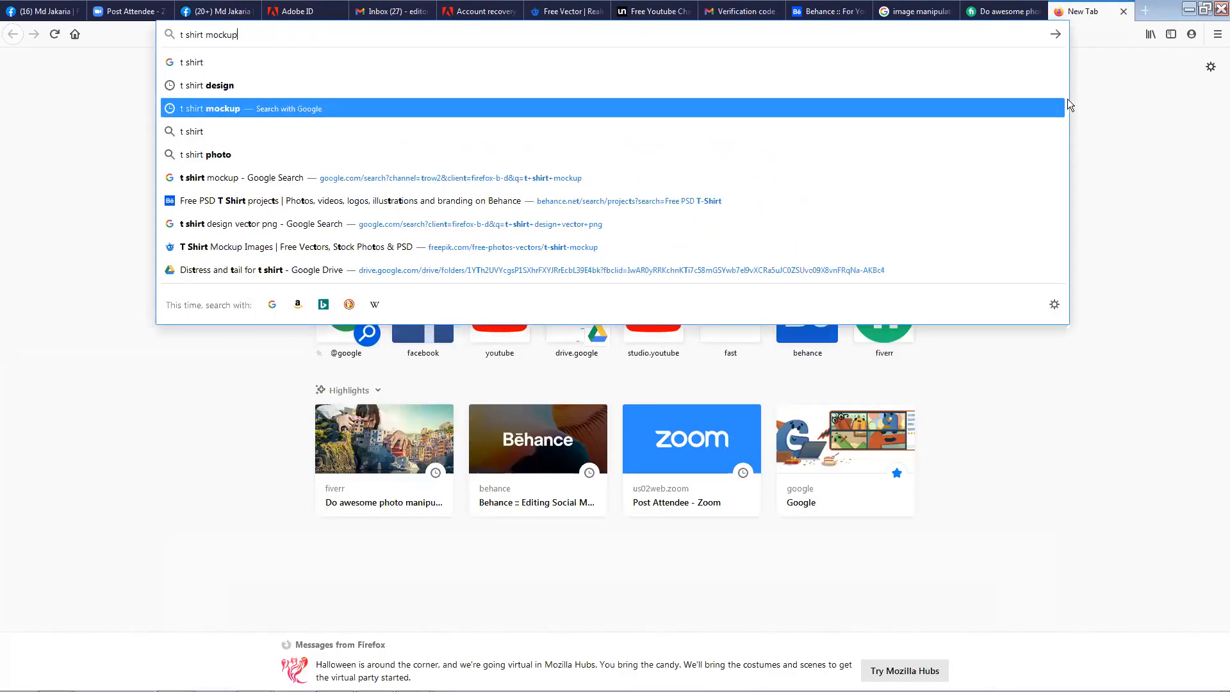
{"action": "key", "text": "Return"}
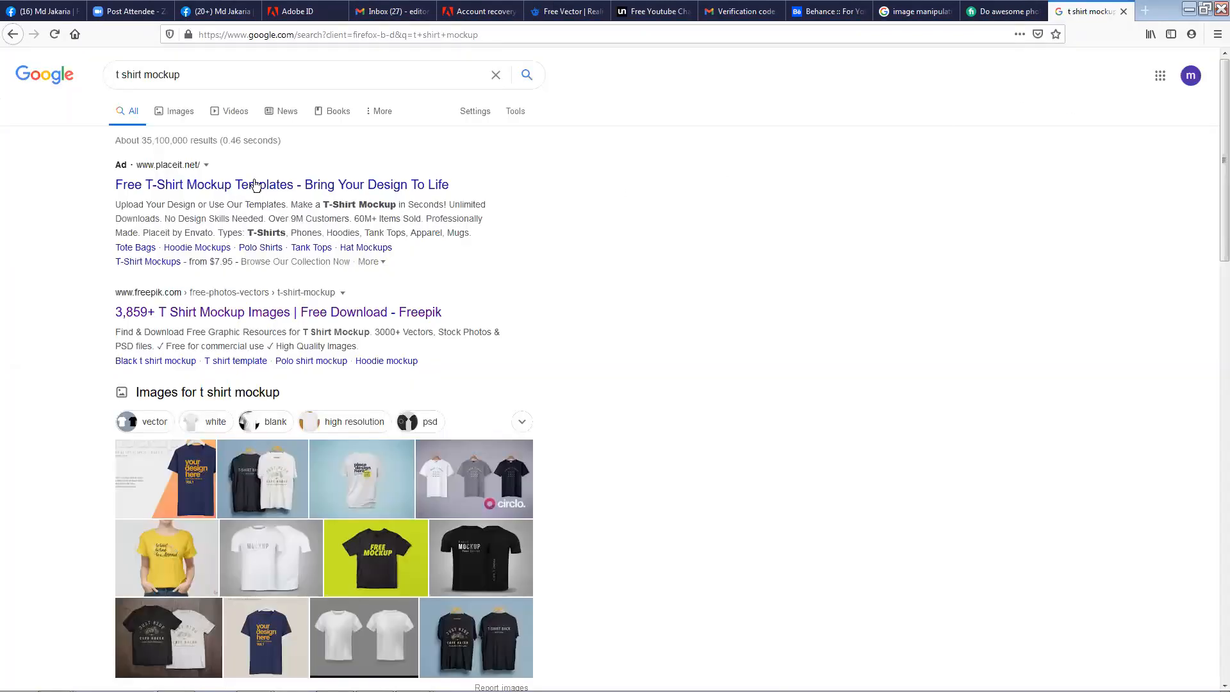
Open the Freepik t-shirt mockup images and the GraphicBurger T-Shirt MockUp PSD search results in separate new tabs.
{"action": "right_click", "coordinate": [258, 317]}
{"action": "left_click", "coordinate": [292, 321]}
{"action": "scroll", "coordinate": [291, 333], "scroll_direction": "down", "scroll_amount": 2}
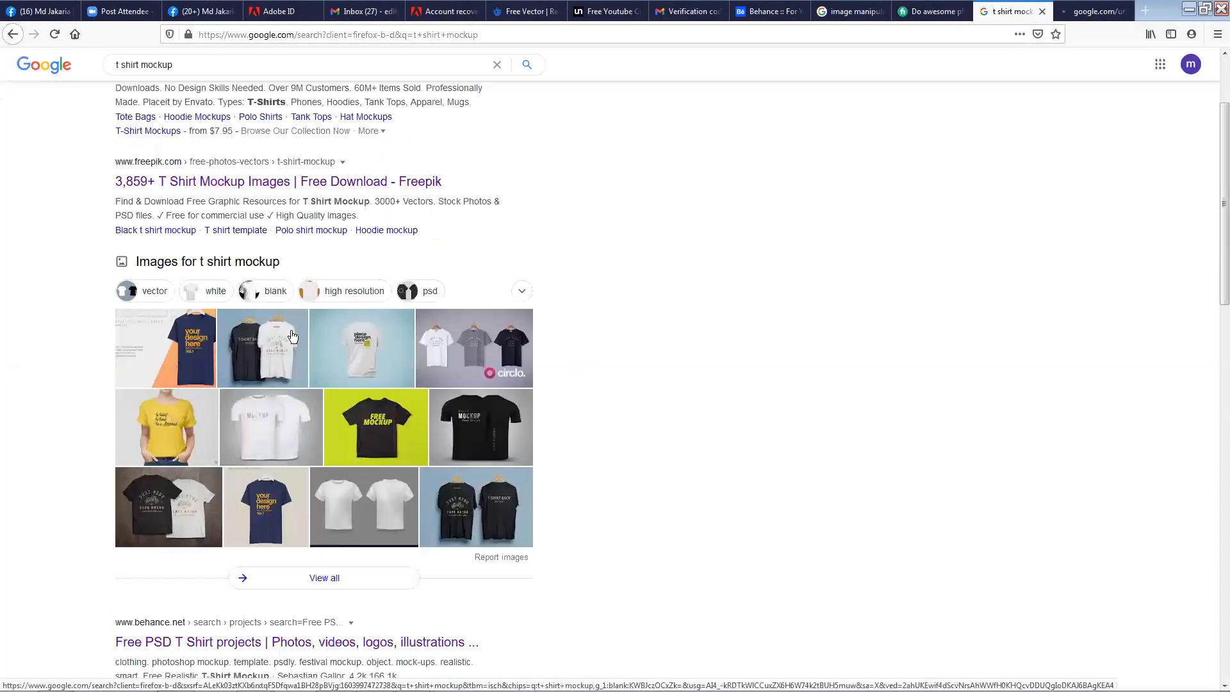
{"action": "scroll", "coordinate": [288, 332], "scroll_direction": "down", "scroll_amount": 5}
{"action": "right_click", "coordinate": [225, 406]}
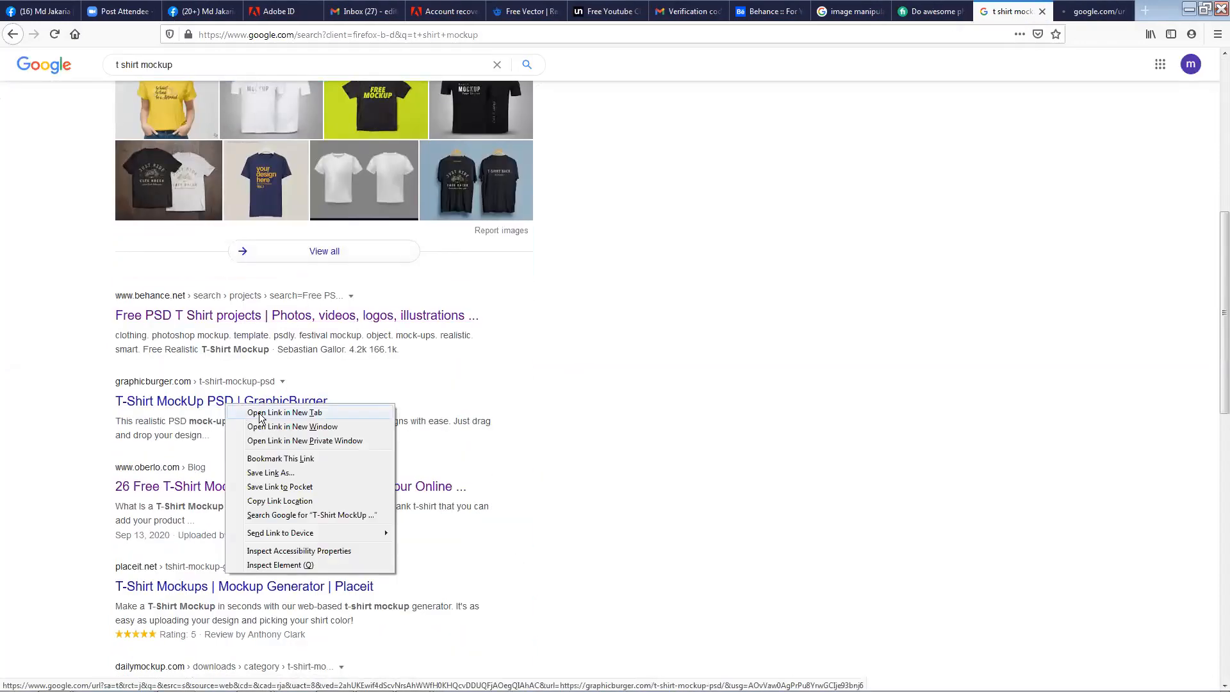
{"action": "left_click", "coordinate": [259, 412]}
{"action": "scroll", "coordinate": [251, 405], "scroll_direction": "down", "scroll_amount": 1}
{"action": "scroll", "coordinate": [266, 502], "scroll_direction": "up", "scroll_amount": 8}
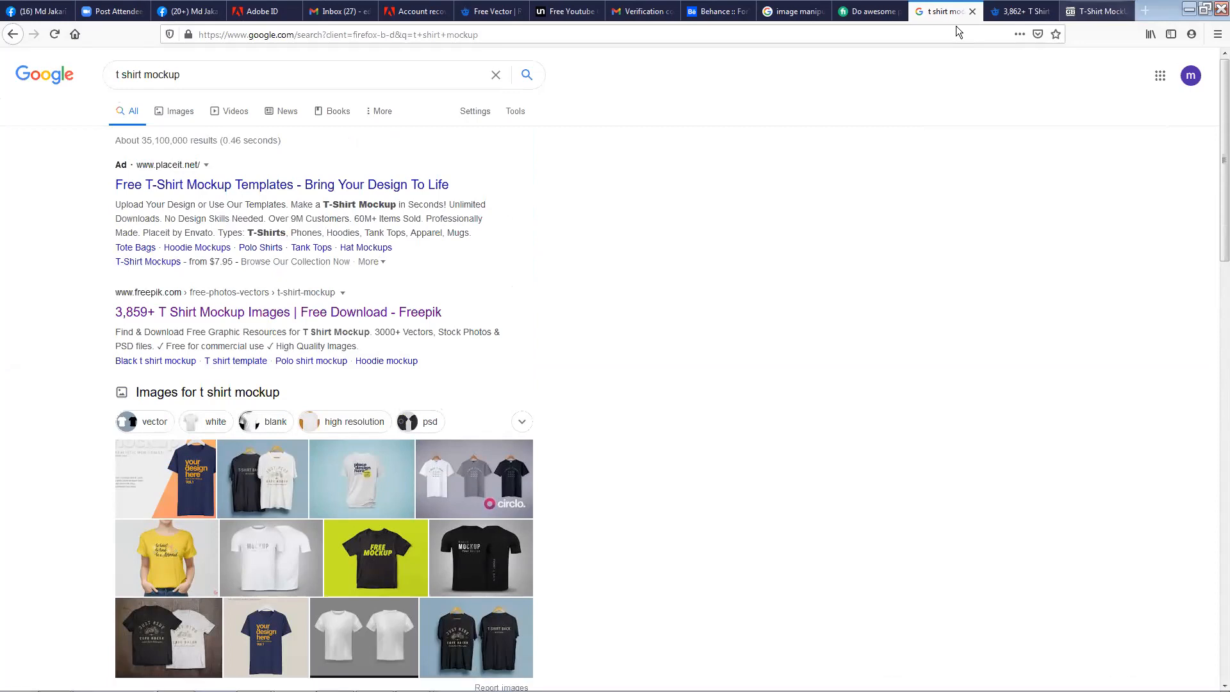
Browse the t-shirt mockups on Freepik and open the green "Color tshirt mockup" resource by graphicheroco.
{"action": "left_click", "coordinate": [1010, 12]}
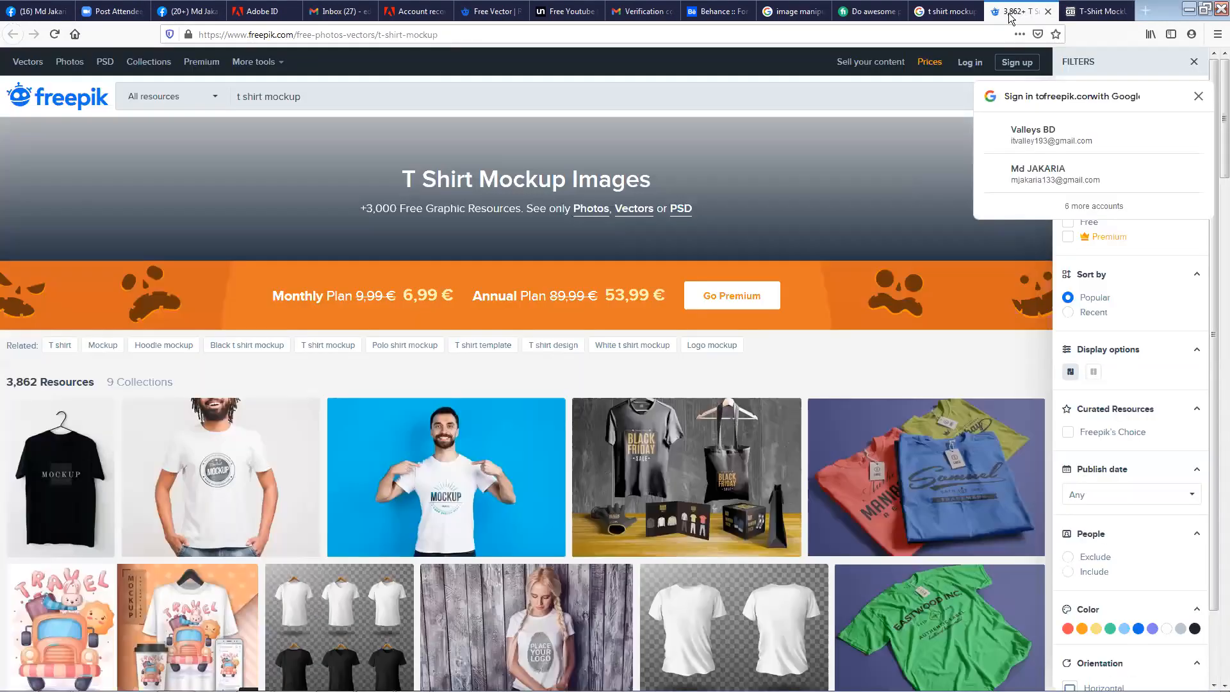
{"action": "scroll", "coordinate": [663, 456], "scroll_direction": "down", "scroll_amount": 2}
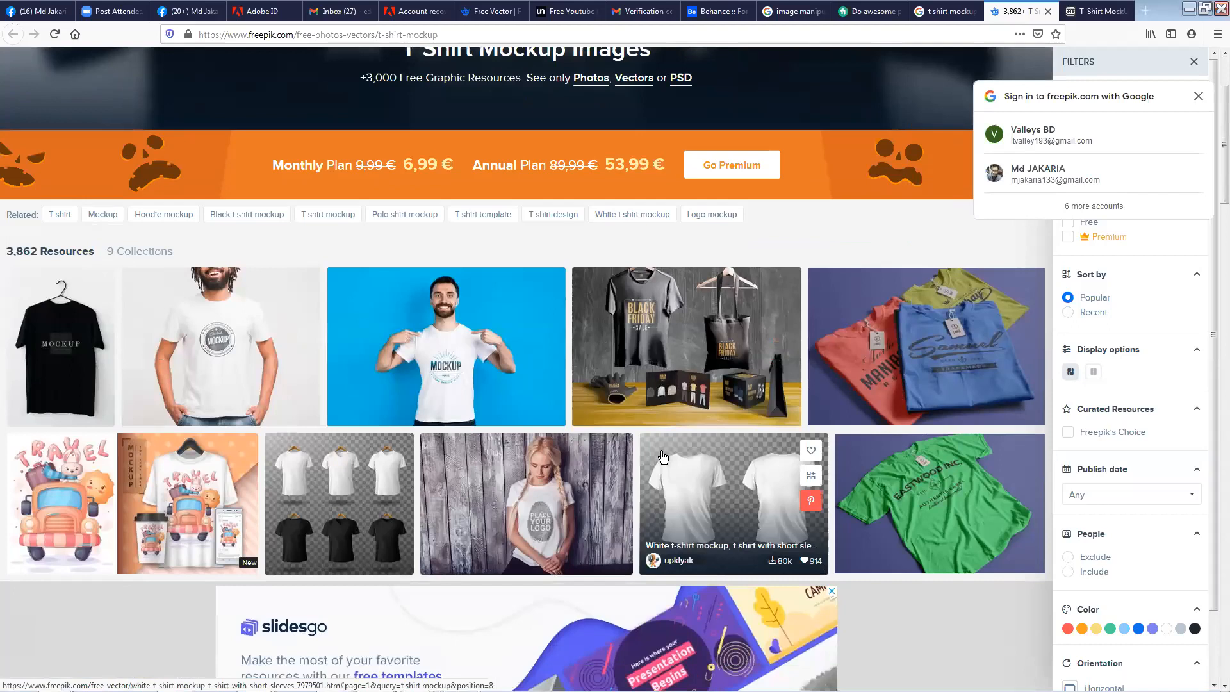
{"action": "scroll", "coordinate": [663, 456], "scroll_direction": "down", "scroll_amount": 2}
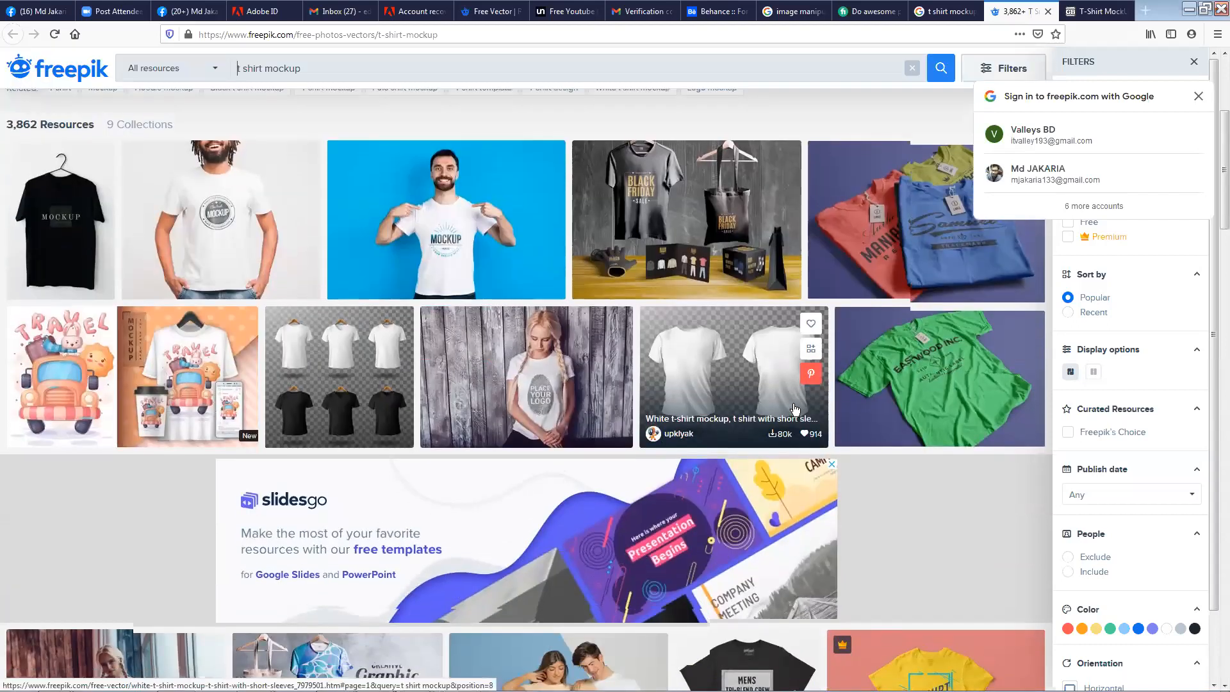
{"action": "scroll", "coordinate": [794, 408], "scroll_direction": "up", "scroll_amount": 1}
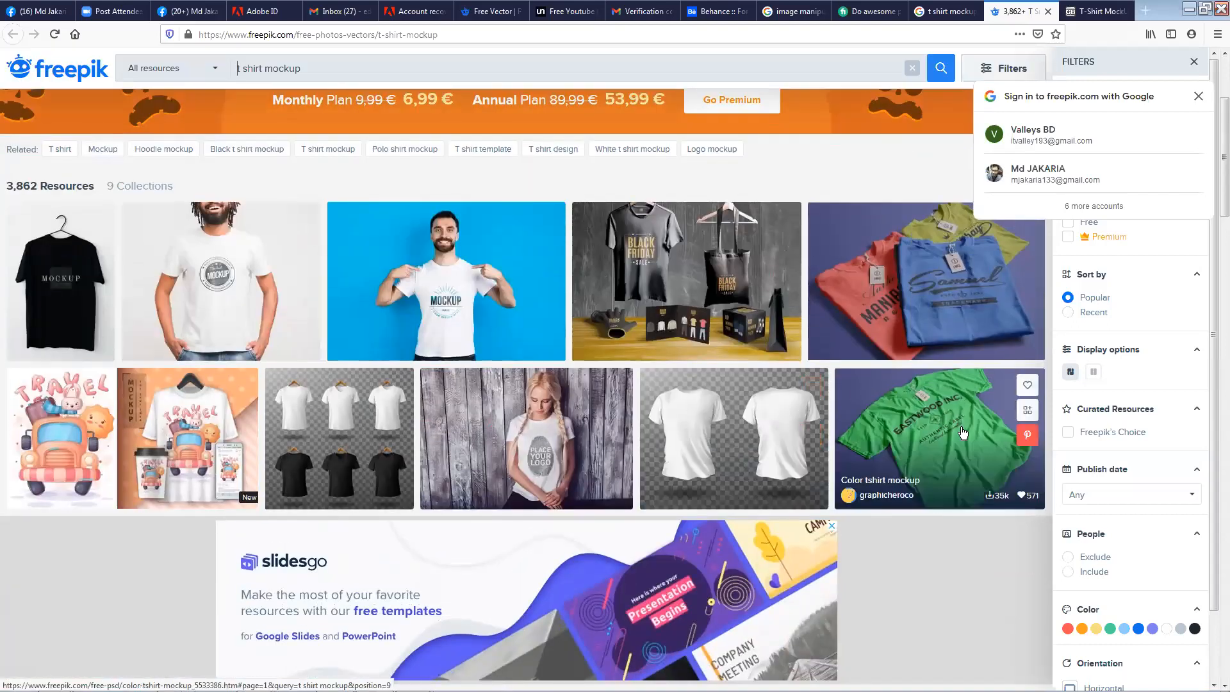
{"action": "left_click", "coordinate": [916, 425]}
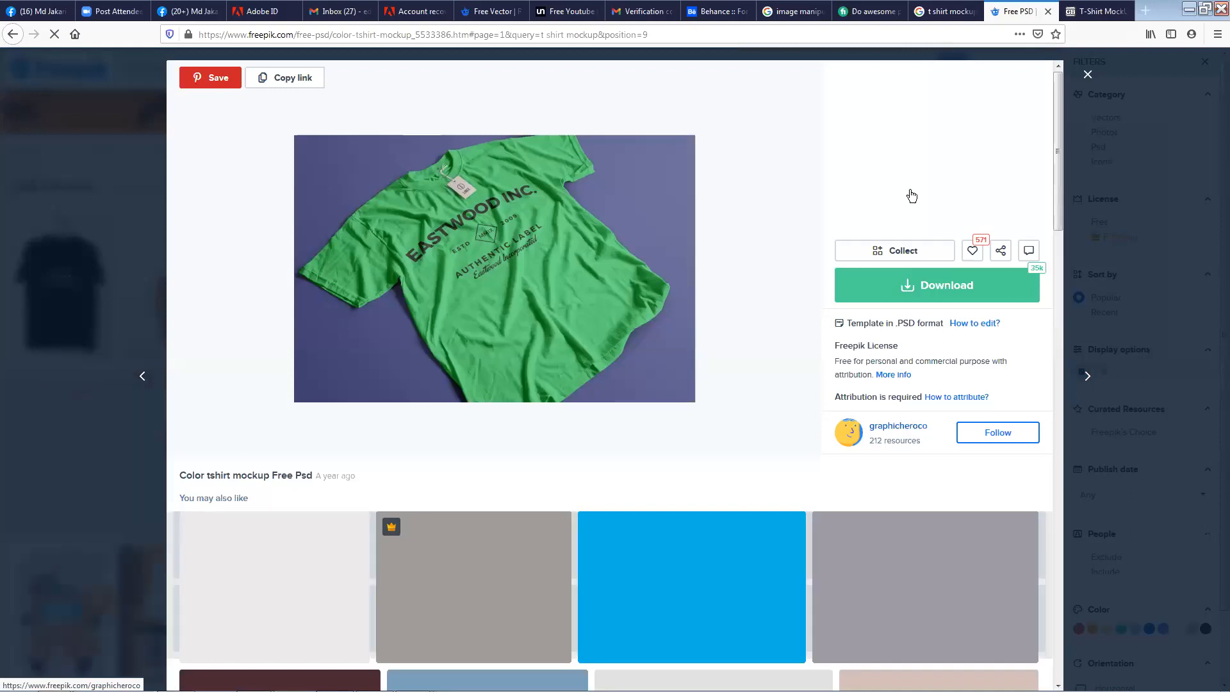
Download the color t-shirt mockup for free with attribution, saving the file maqueta-camiseta-color.zip.
{"action": "left_click", "coordinate": [969, 318]}
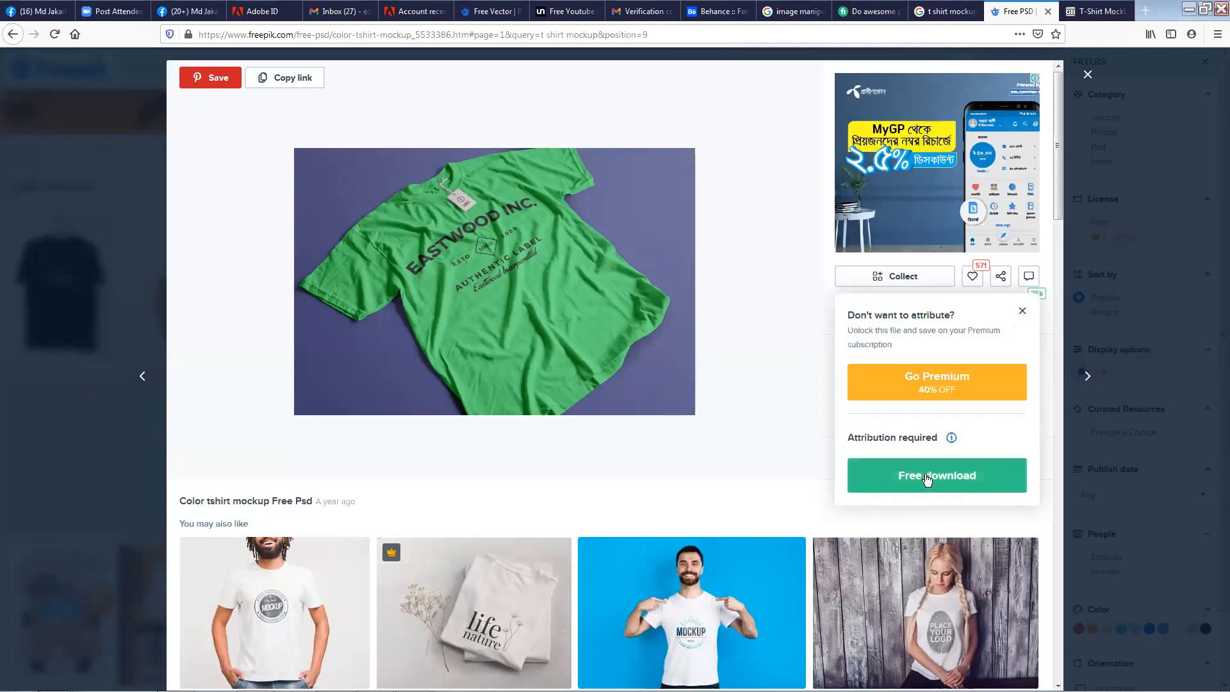
{"action": "left_click", "coordinate": [926, 476]}
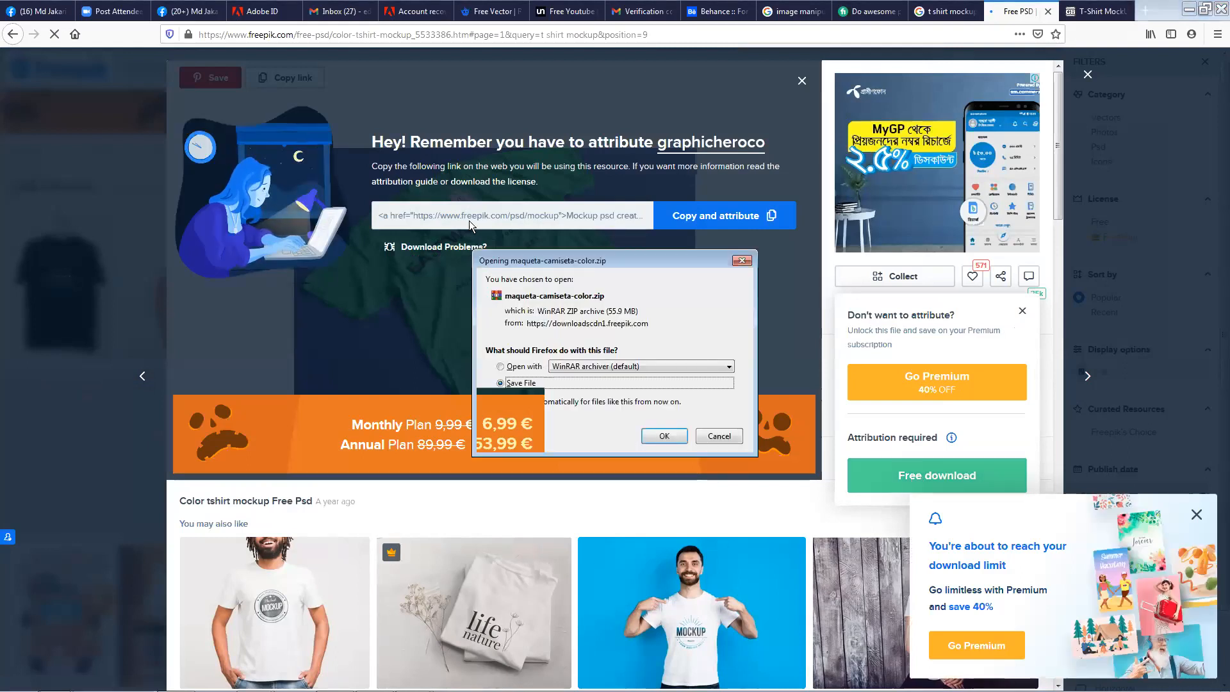
{"action": "left_click", "coordinate": [662, 435]}
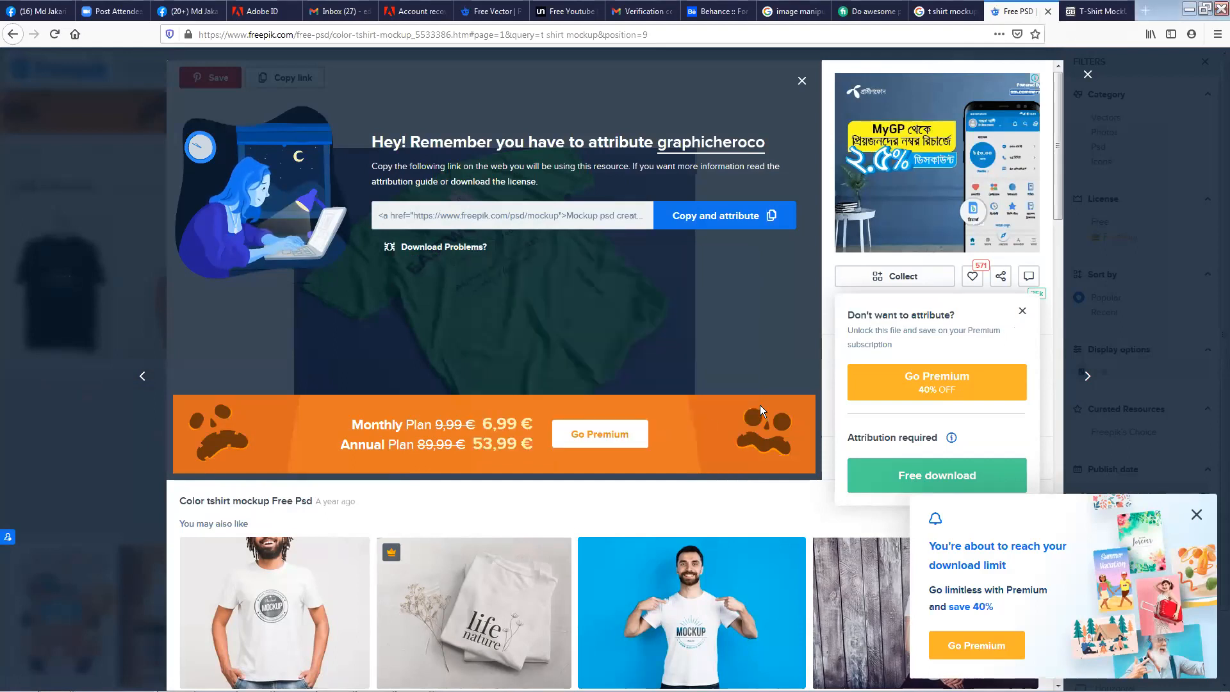
Look over the T-Shirt MockUp PSD page on GraphicBurger and download its archive, saving T-Shirt-MockUp-PSD.zip.
{"action": "left_click", "coordinate": [1086, 13]}
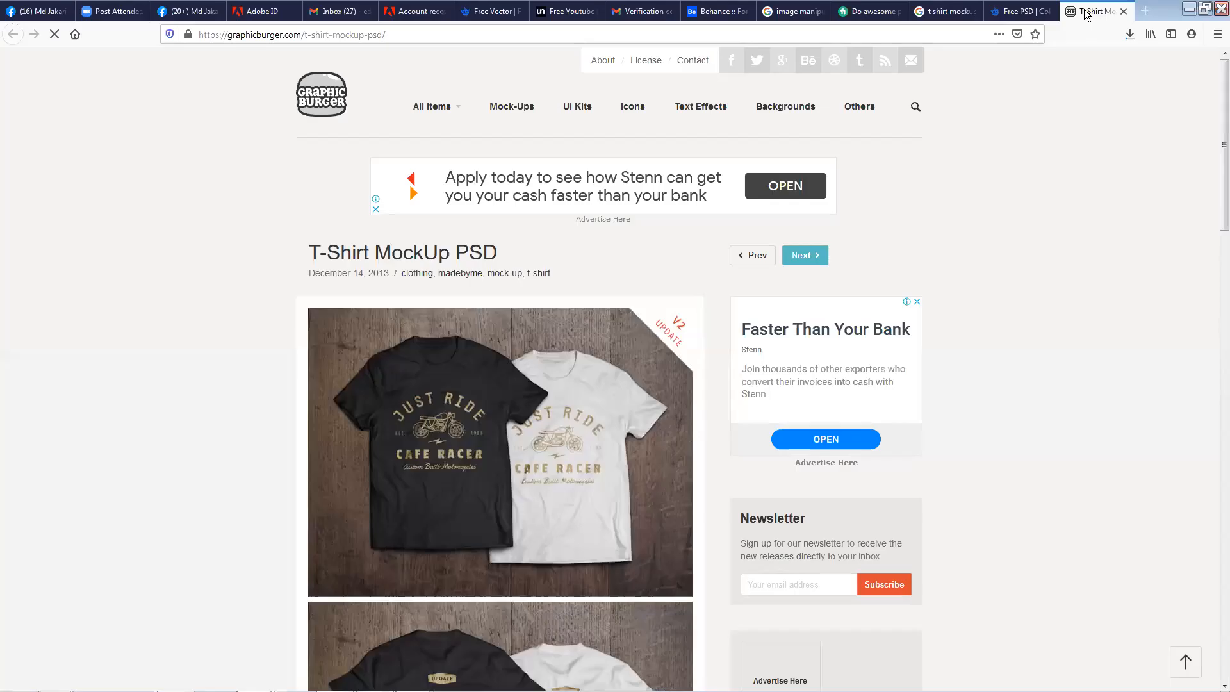
{"action": "scroll", "coordinate": [663, 457], "scroll_direction": "down", "scroll_amount": 6}
{"action": "scroll", "coordinate": [662, 456], "scroll_direction": "down", "scroll_amount": 5}
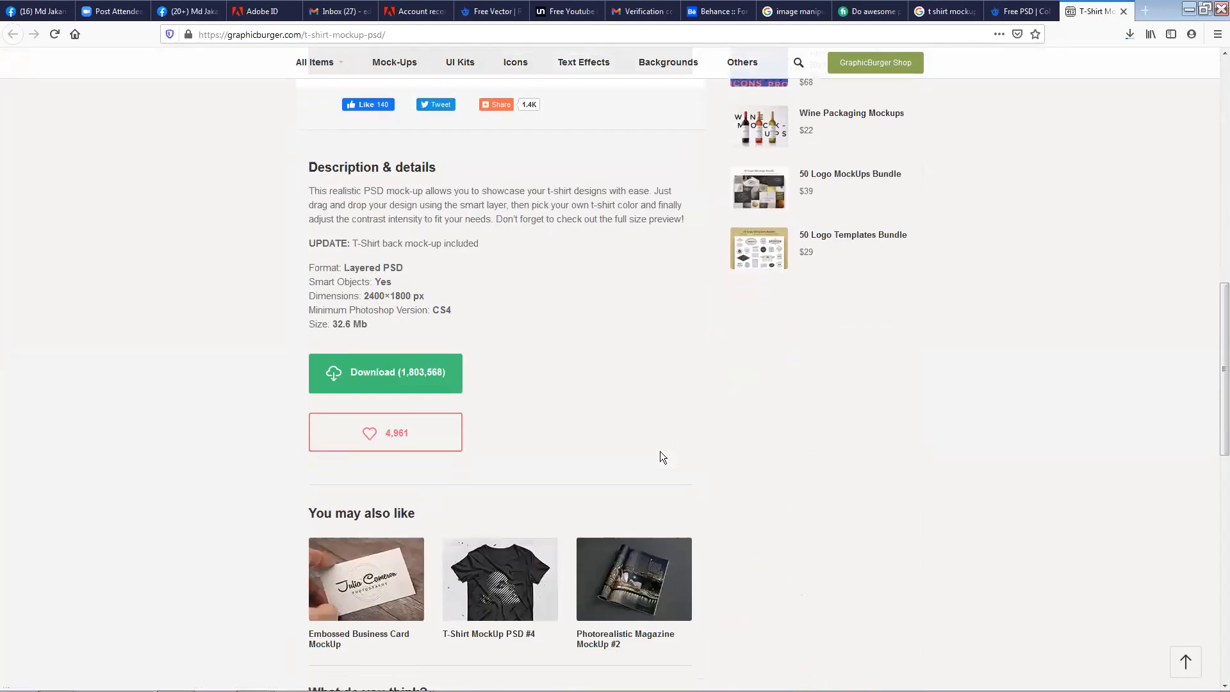
{"action": "scroll", "coordinate": [662, 456], "scroll_direction": "up", "scroll_amount": 6}
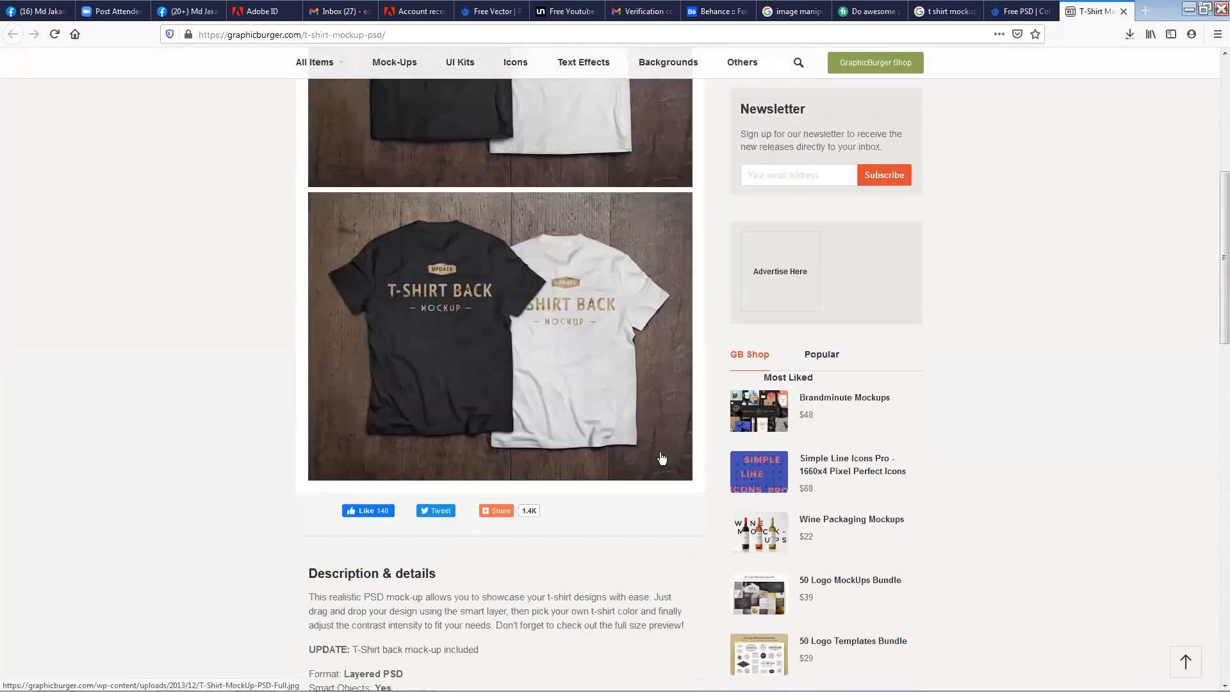
{"action": "scroll", "coordinate": [662, 455], "scroll_direction": "down", "scroll_amount": 10}
{"action": "scroll", "coordinate": [661, 454], "scroll_direction": "down", "scroll_amount": 1}
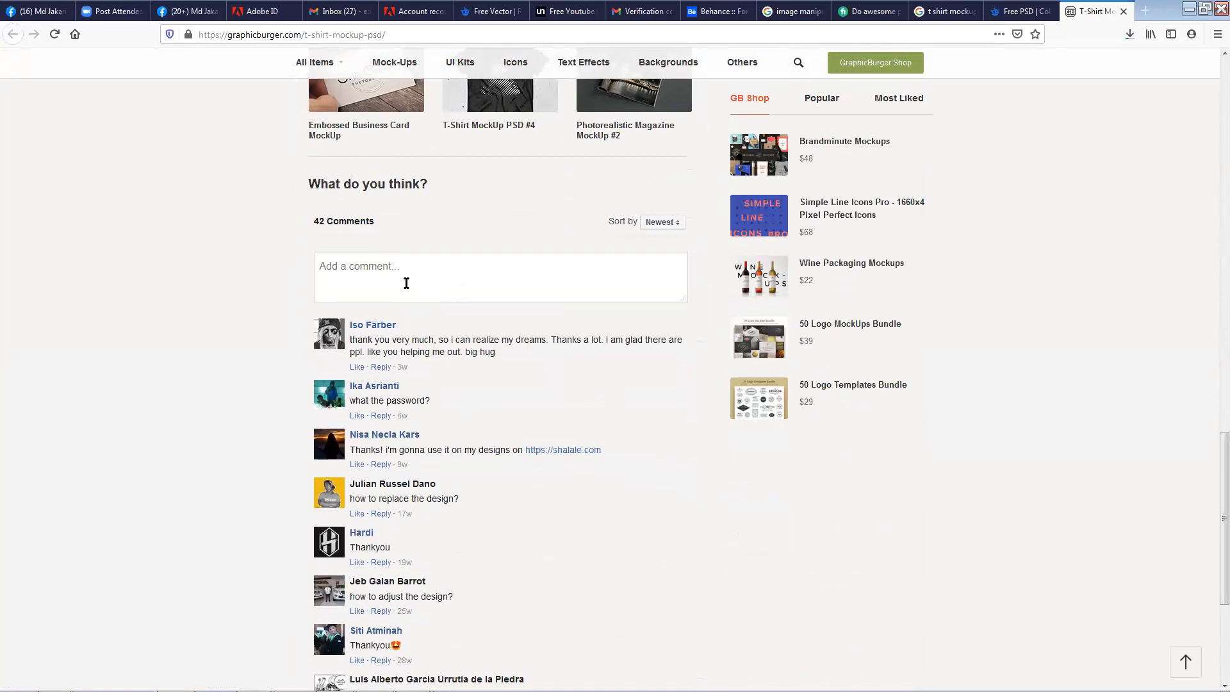
{"action": "scroll", "coordinate": [274, 314], "scroll_direction": "up", "scroll_amount": 4}
{"action": "scroll", "coordinate": [274, 313], "scroll_direction": "up", "scroll_amount": 5}
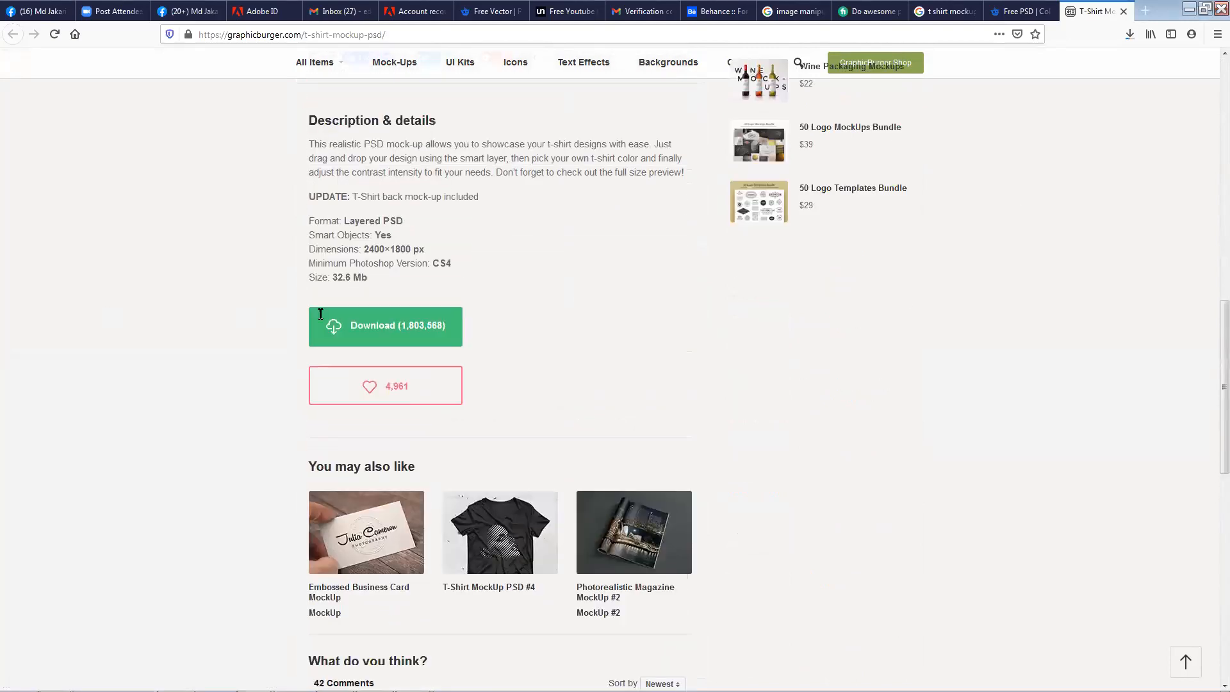
{"action": "left_click", "coordinate": [398, 461]}
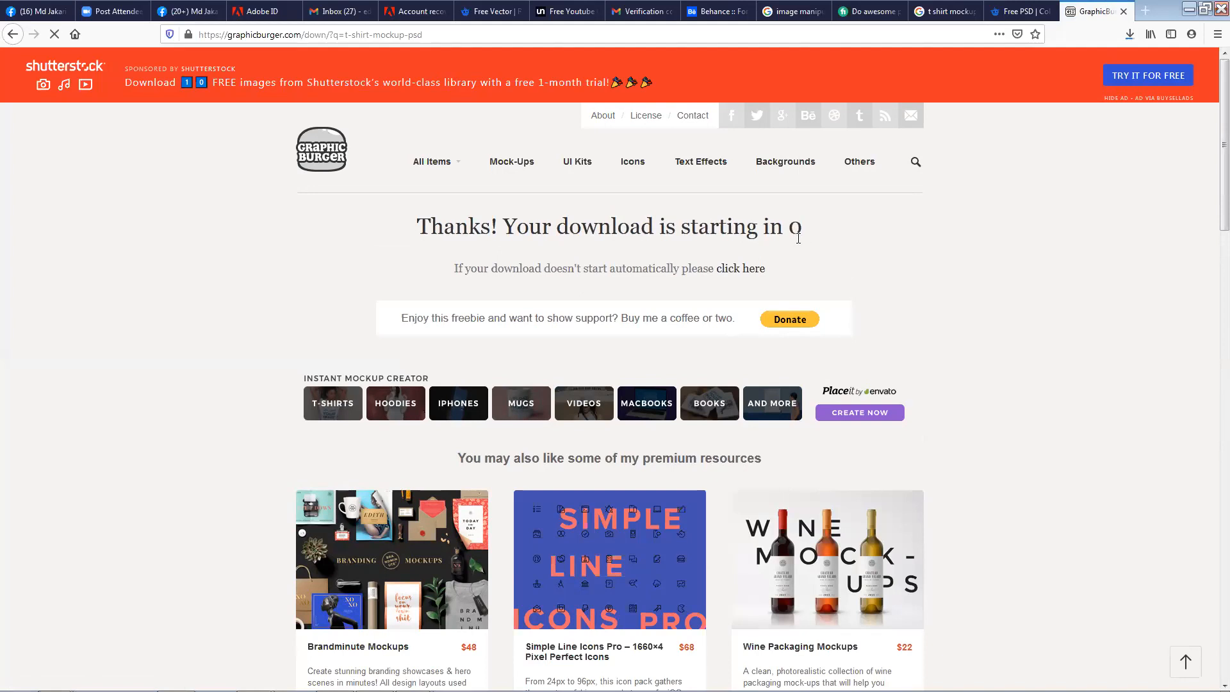
{"action": "left_click", "coordinate": [650, 441]}
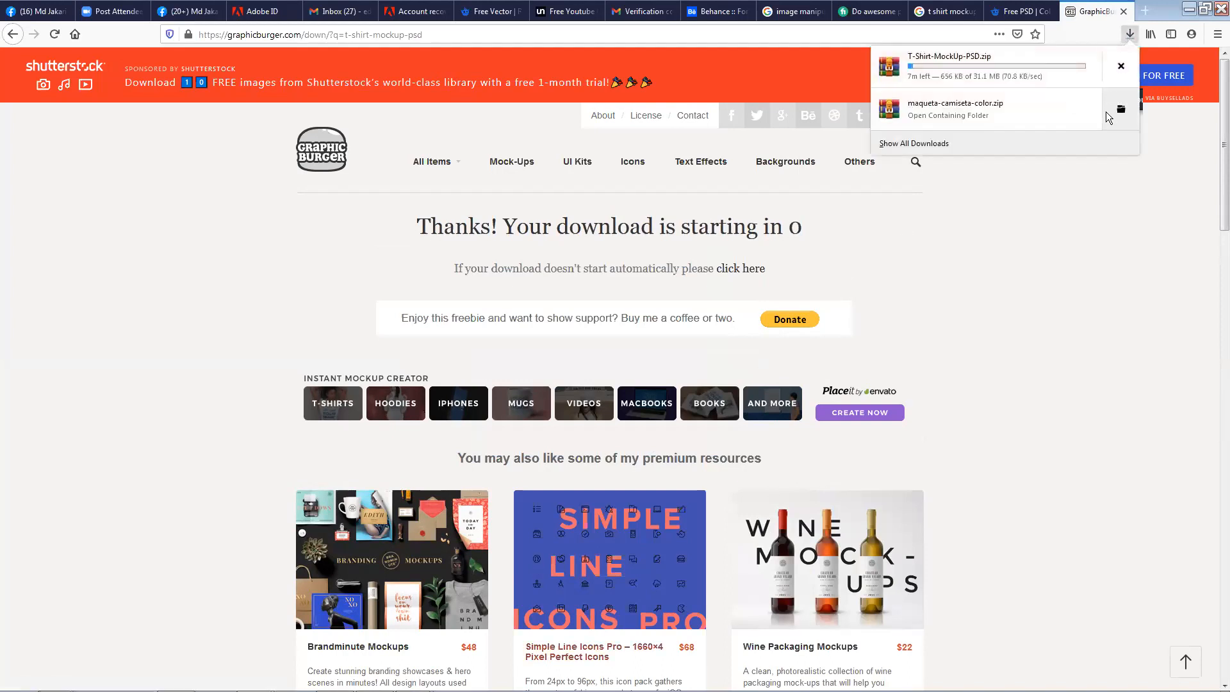
Show maqueta-camiseta-color.zip in the Downloads folder and extract it to the default maqueta-camiseta-color folder.
{"action": "left_click", "coordinate": [1109, 116]}
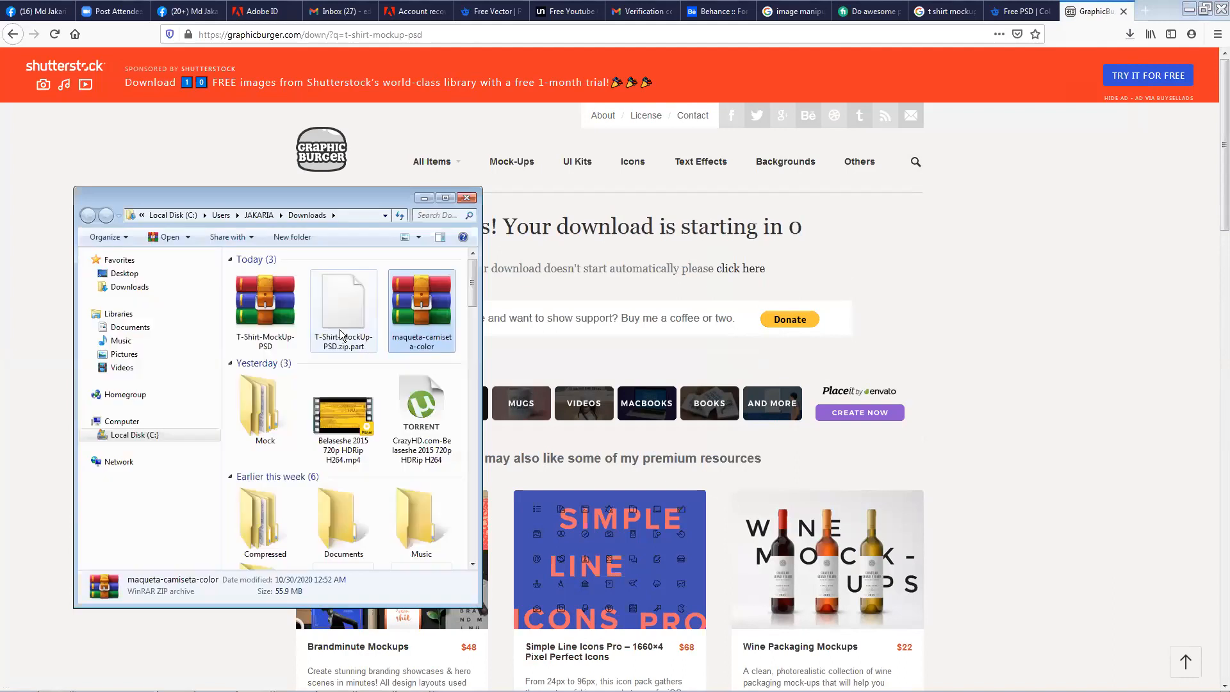
{"action": "right_click", "coordinate": [403, 305]}
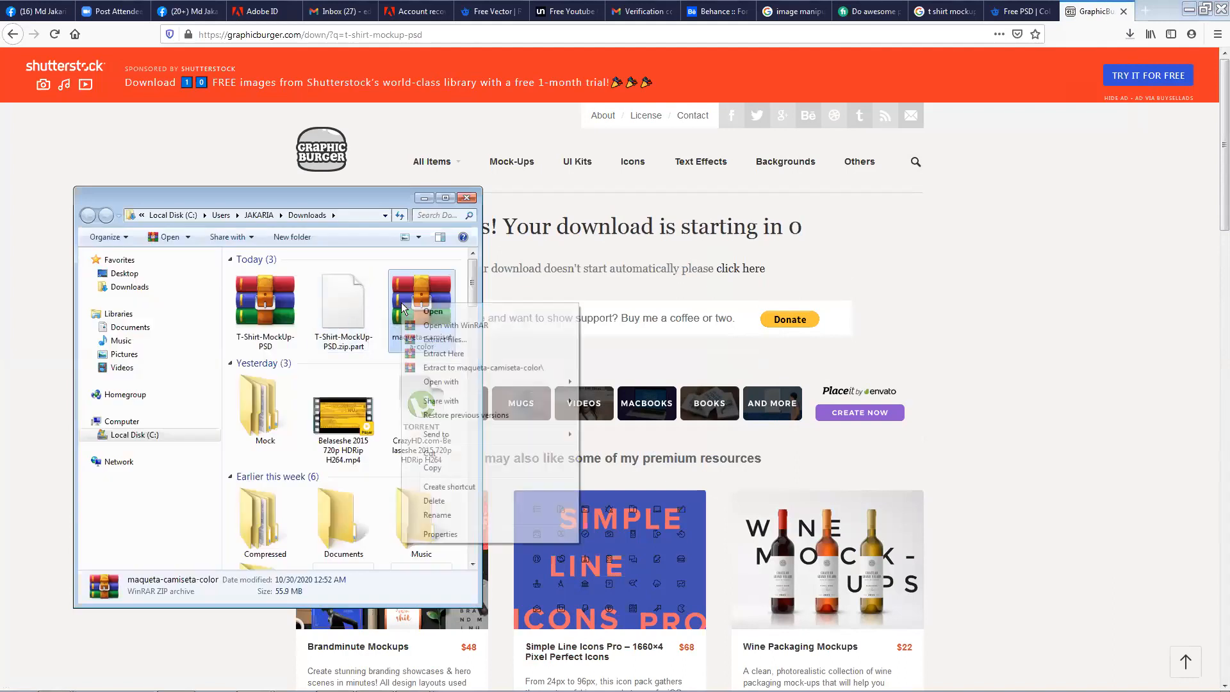
{"action": "left_click", "coordinate": [462, 342]}
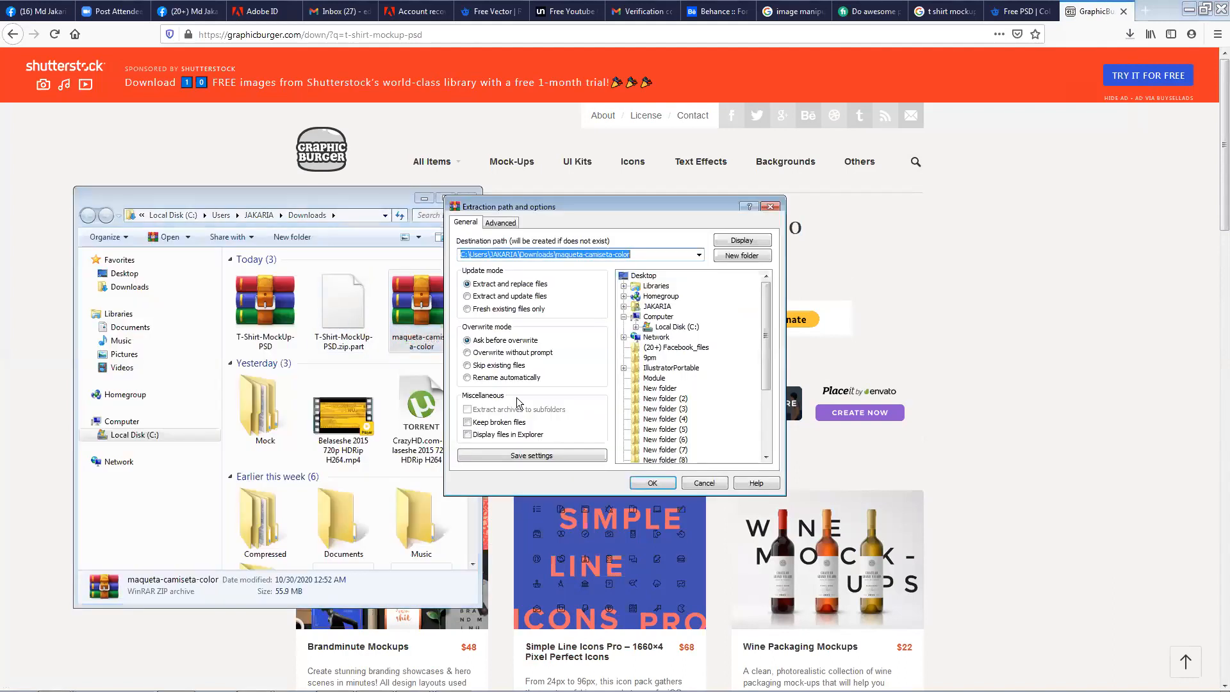
{"action": "left_click", "coordinate": [652, 479]}
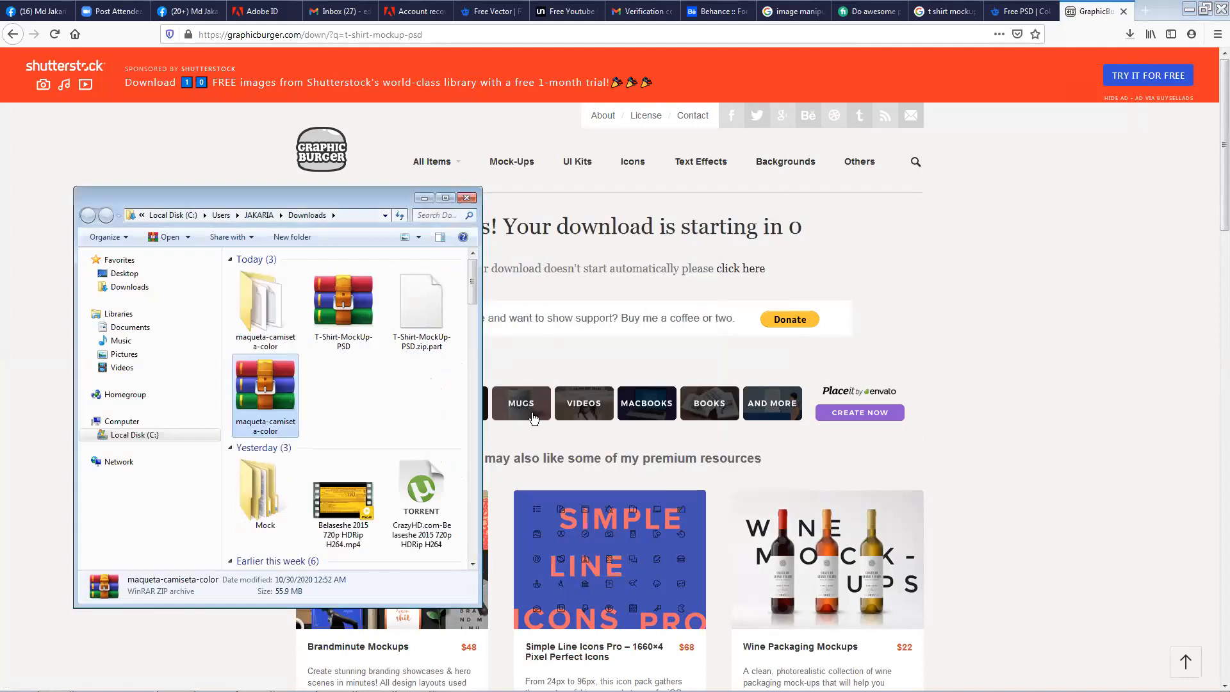
Open the 44 PSD from the extracted maqueta-camiseta-color folder in a maximized Photoshop window and deselect its layer.
{"action": "double_click", "coordinate": [267, 331]}
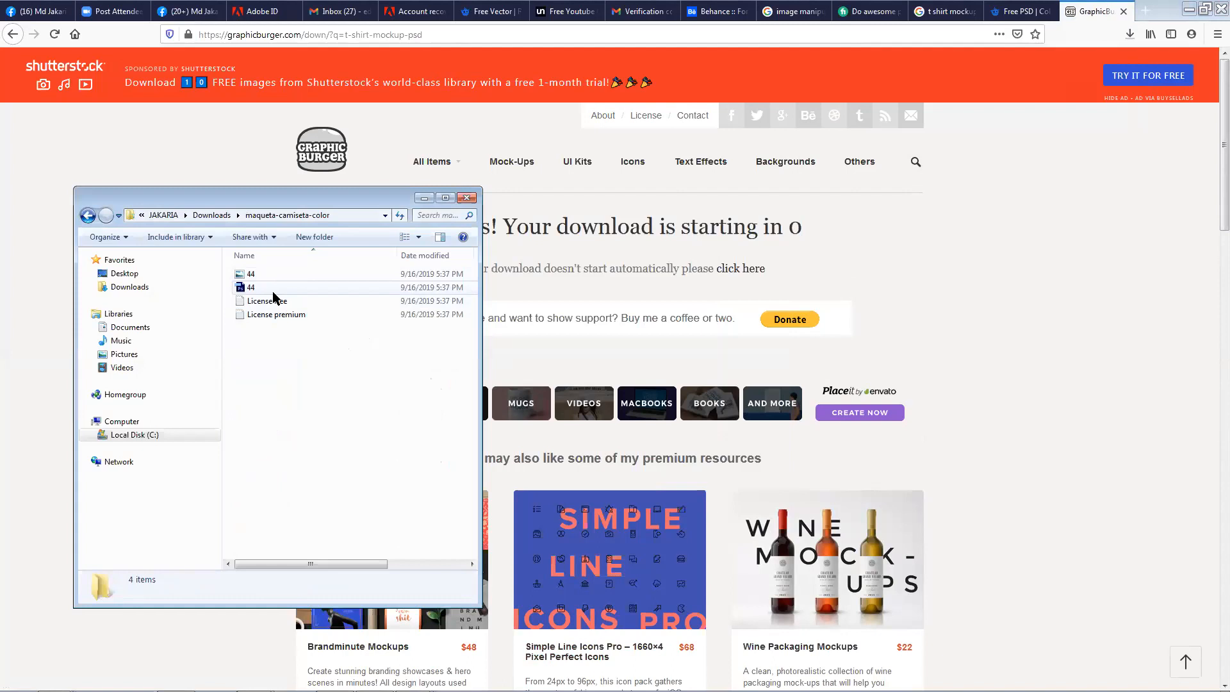
{"action": "double_click", "coordinate": [273, 292]}
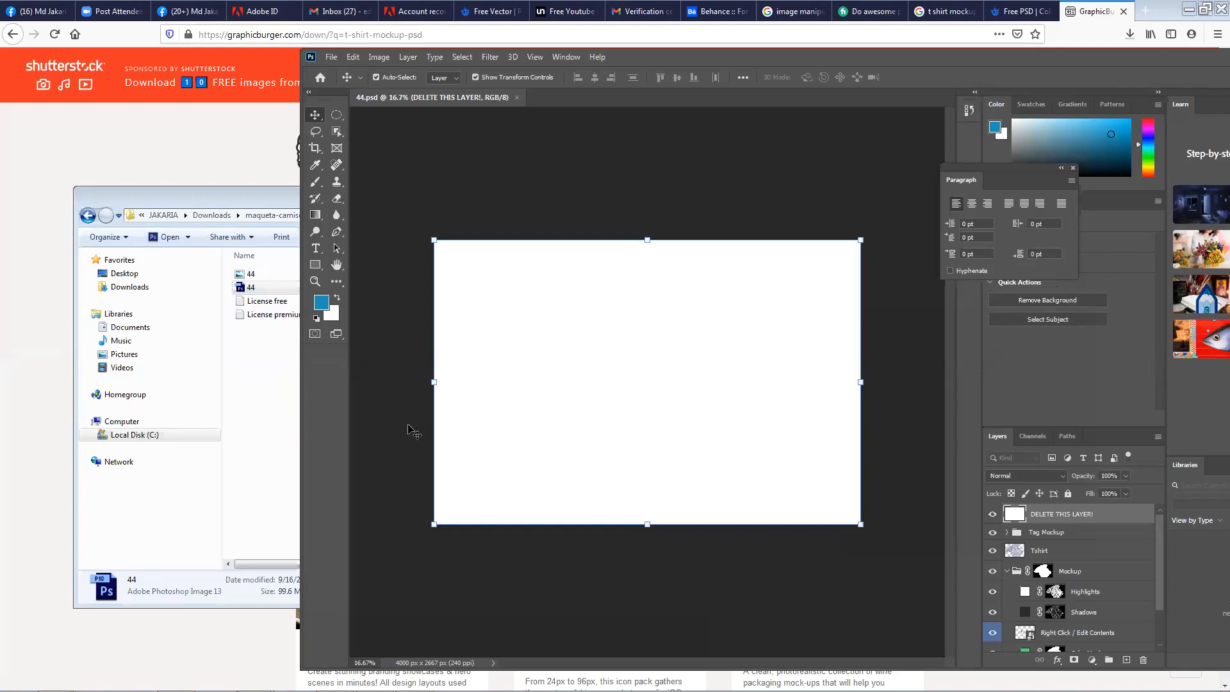
{"action": "double_click", "coordinate": [660, 62]}
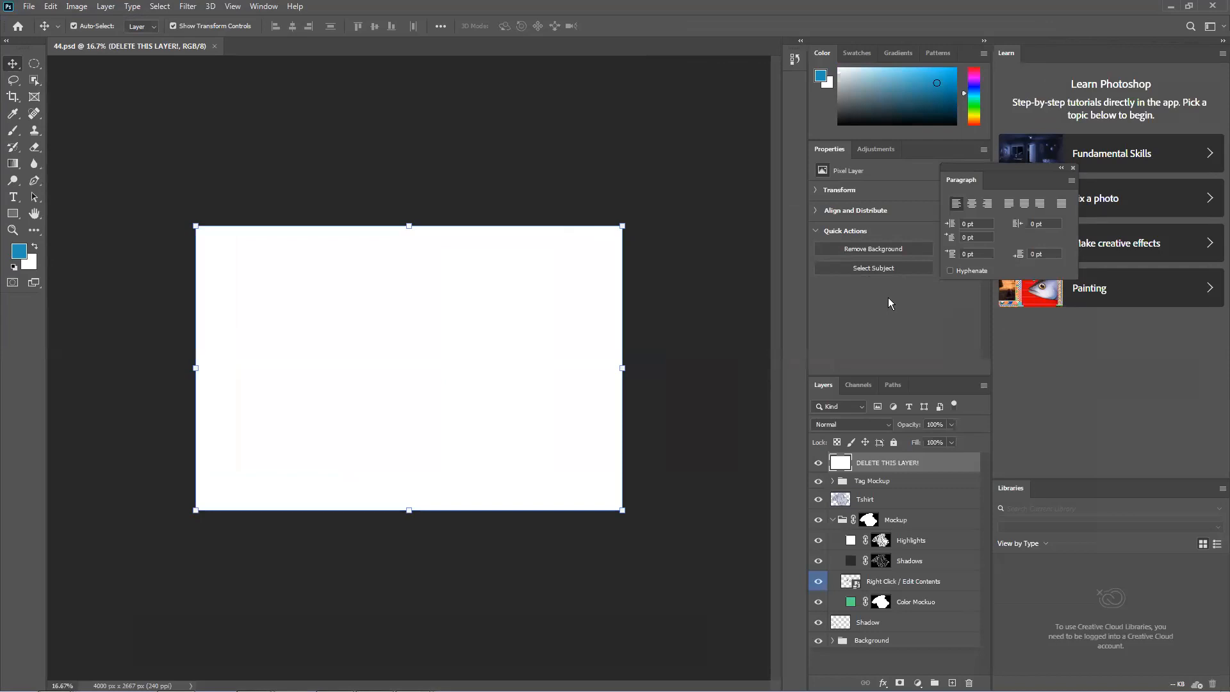
{"action": "mouse_move", "coordinate": [888, 691]}
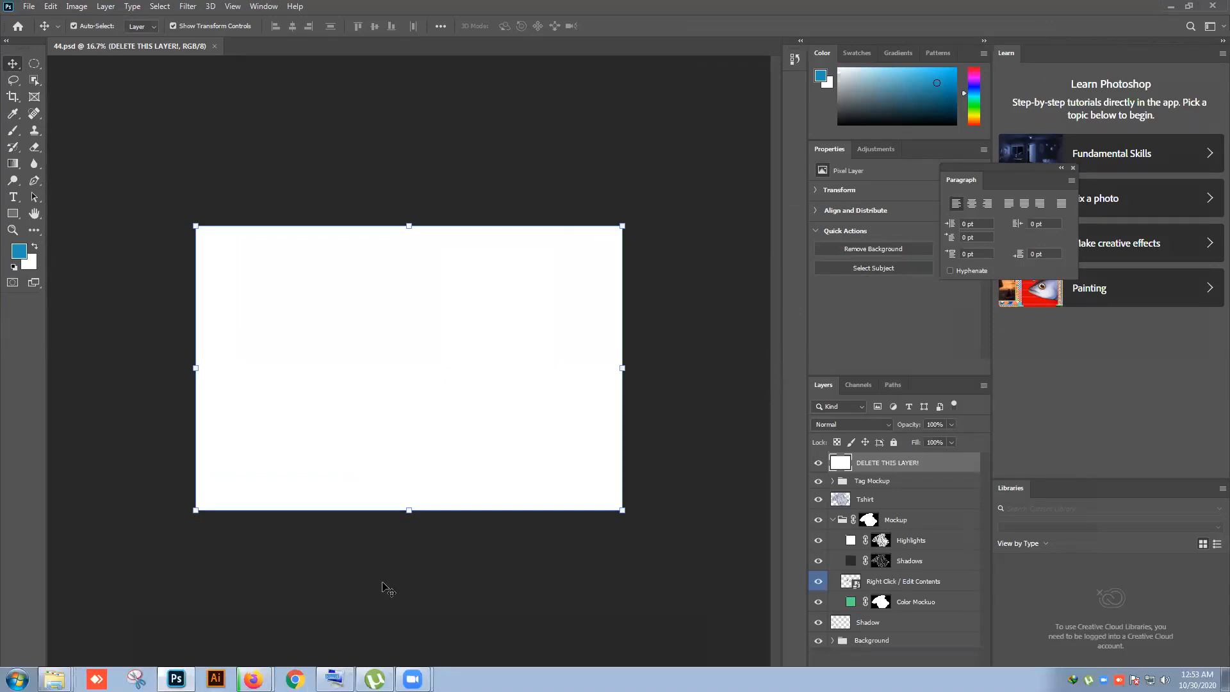
{"action": "left_click", "coordinate": [681, 448]}
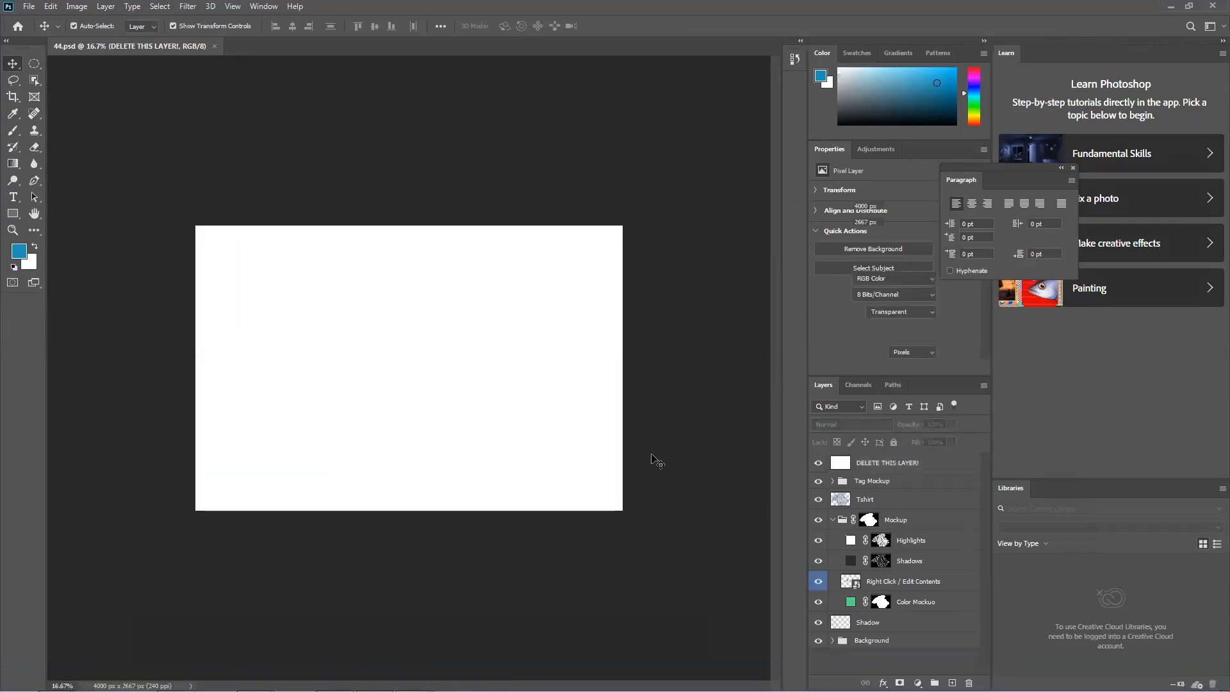
Delete the DELETE THIS LAYER! layer covering the t-shirt mockup and leave no layer selected.
{"action": "left_click", "coordinate": [453, 401]}
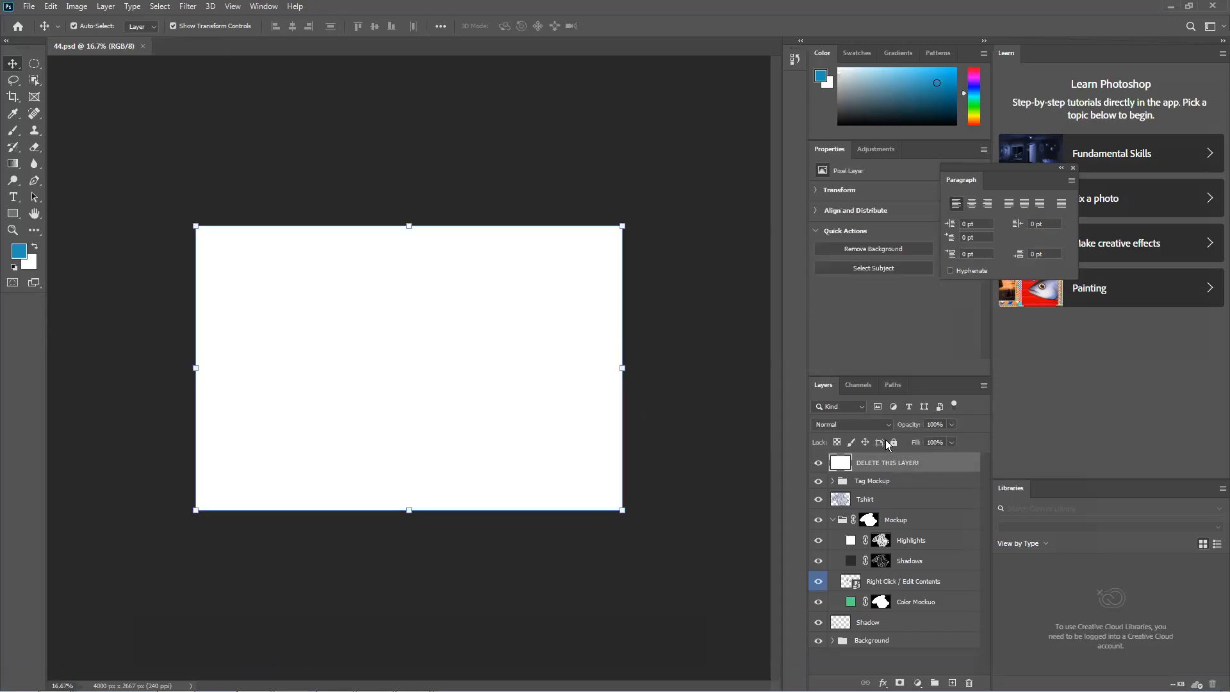
{"action": "left_click", "coordinate": [903, 467]}
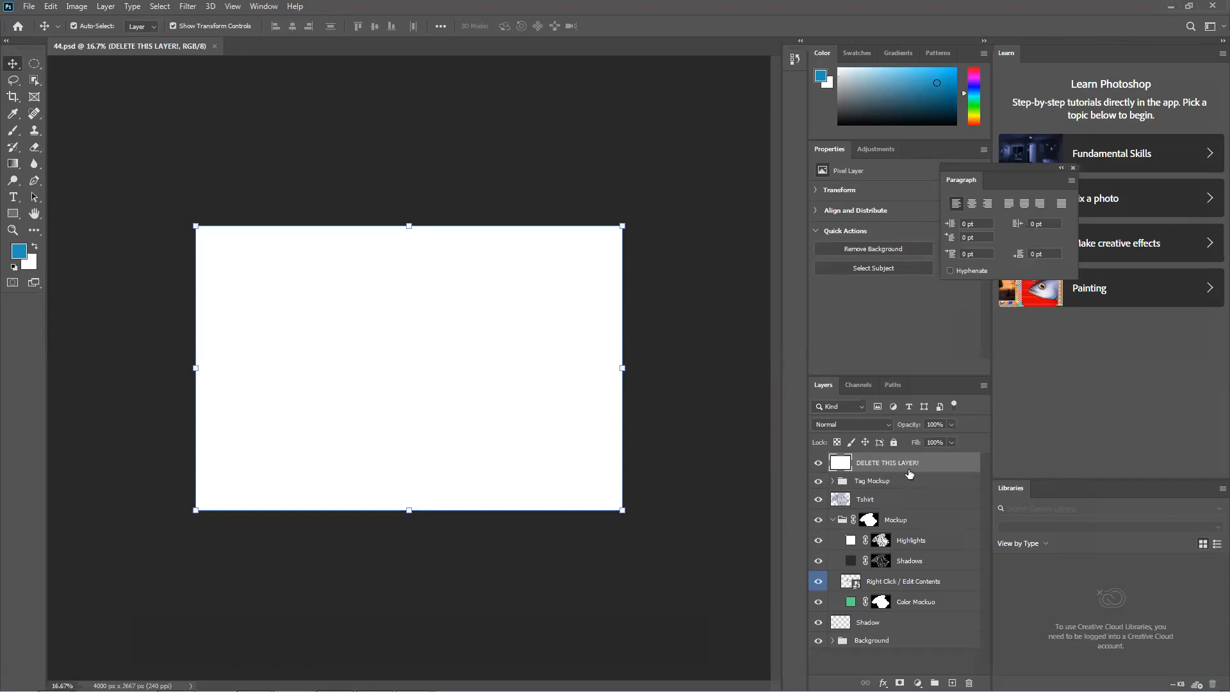
{"action": "key", "text": "Delete"}
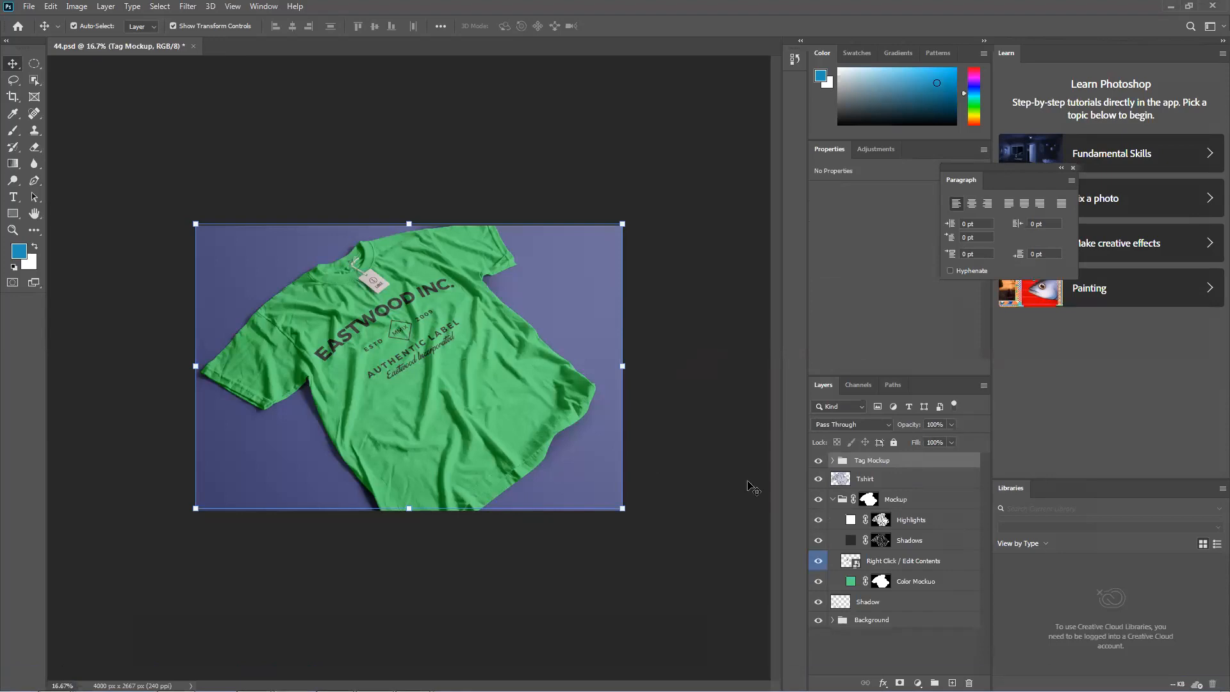
{"action": "left_click", "coordinate": [664, 474]}
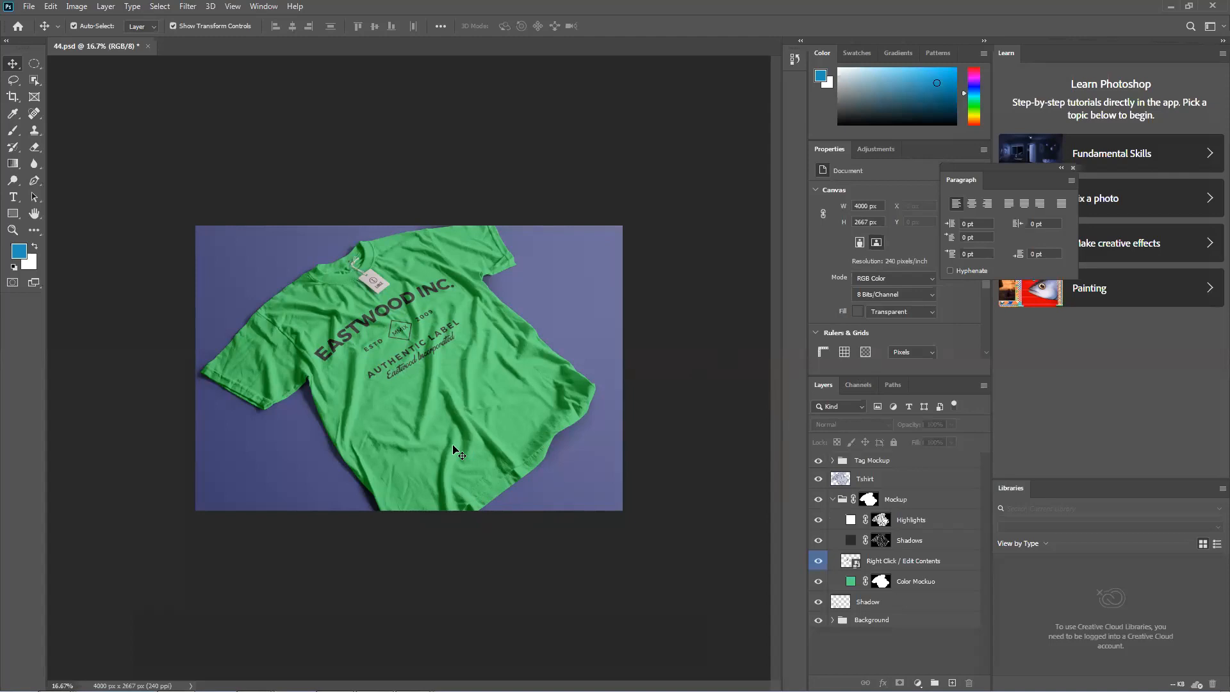
{"action": "left_click", "coordinate": [482, 400]}
{"action": "left_click", "coordinate": [710, 425]}
Toggle the Right Click / Edit Contents layer's visibility several times to examine which artwork it controls, leaving it visible.
{"action": "left_click", "coordinate": [818, 562]}
{"action": "left_click", "coordinate": [817, 561]}
{"action": "left_click", "coordinate": [819, 561]}
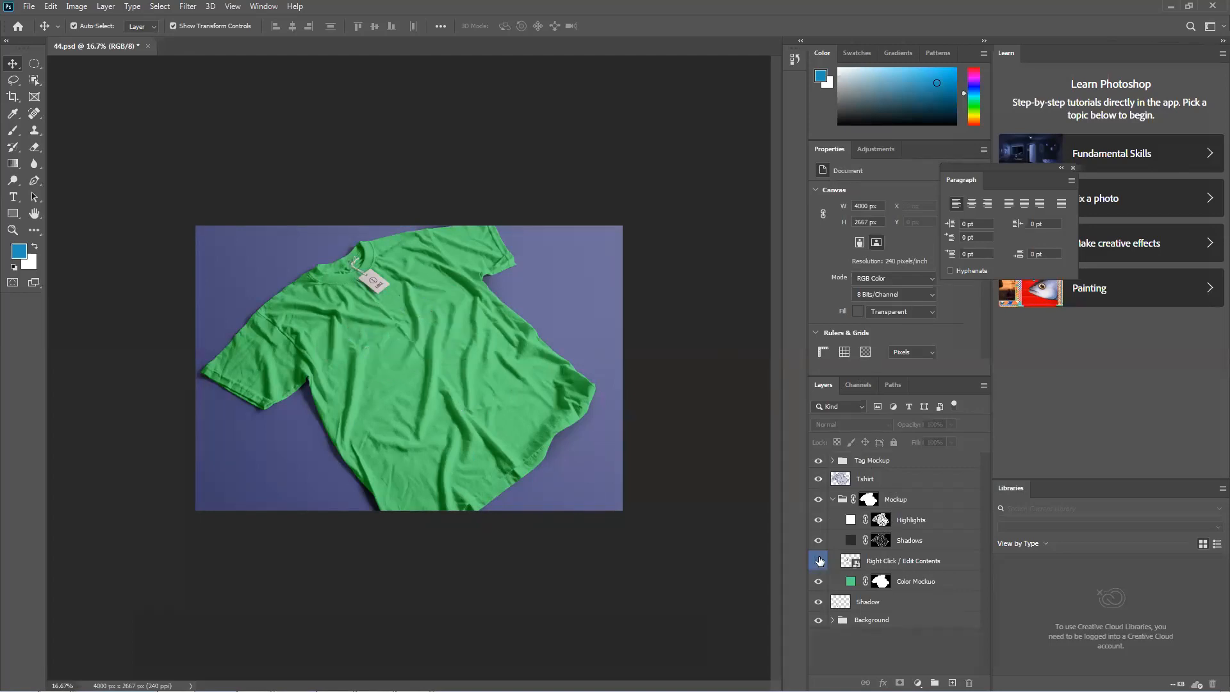
{"action": "left_click", "coordinate": [819, 561]}
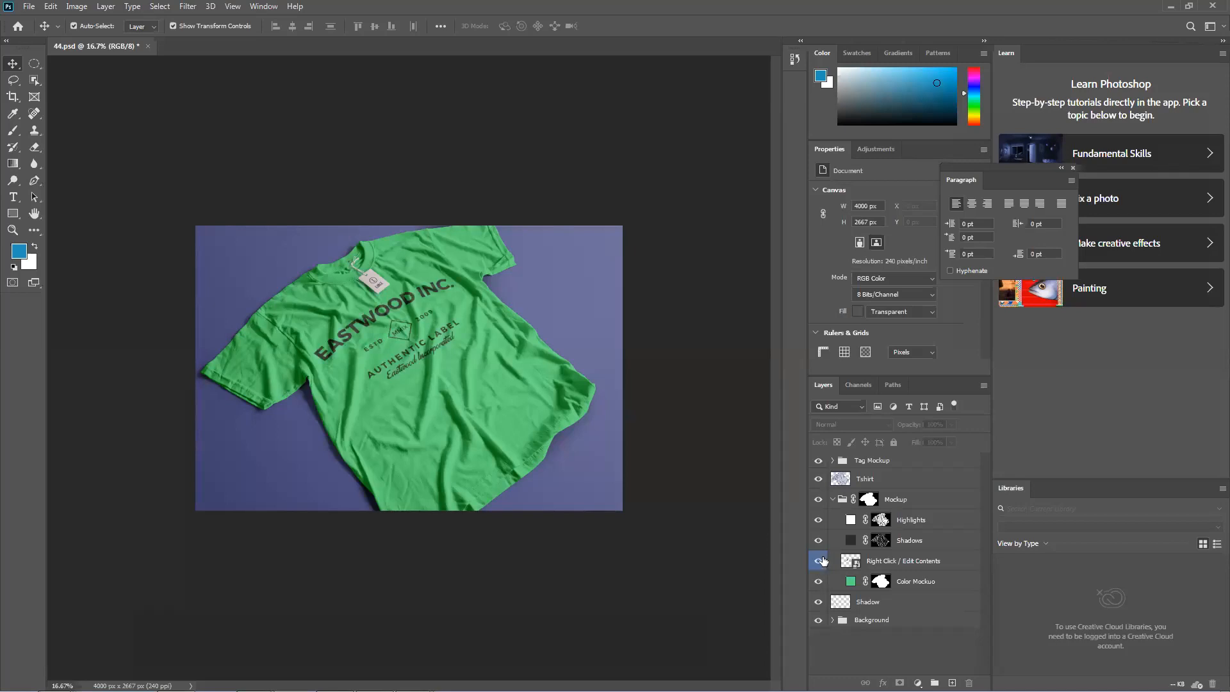
{"action": "left_click", "coordinate": [818, 562]}
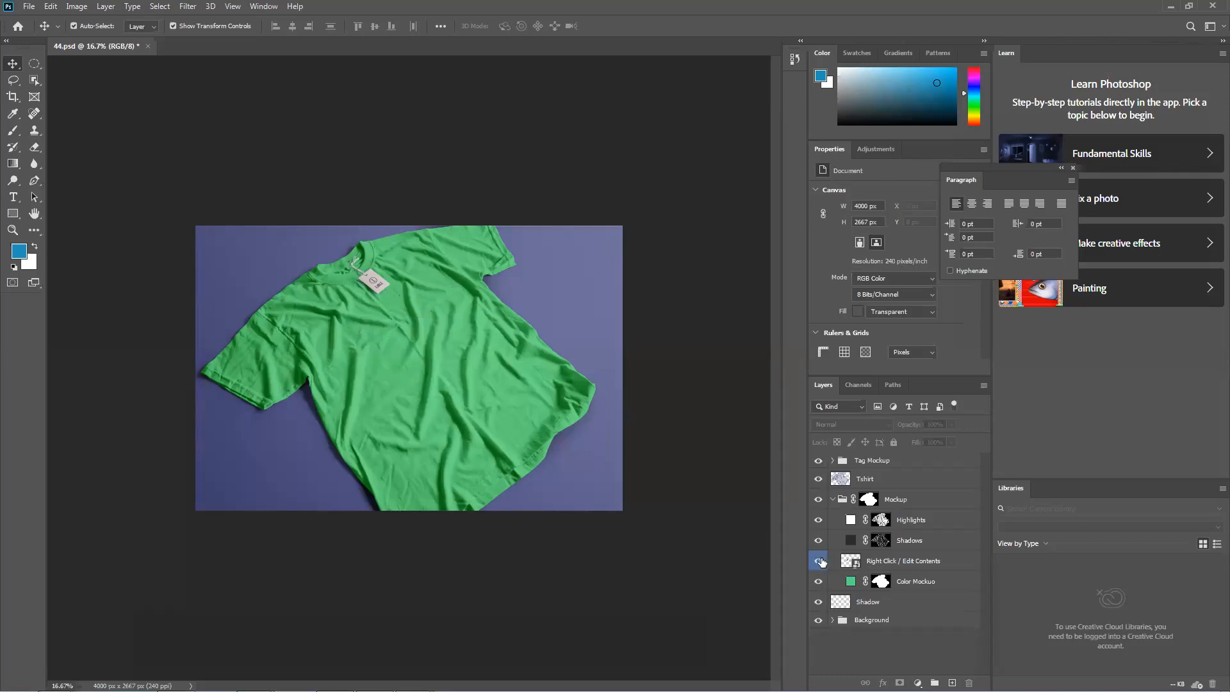
{"action": "left_click", "coordinate": [819, 561]}
{"action": "left_click", "coordinate": [819, 562]}
{"action": "left_click", "coordinate": [820, 561]}
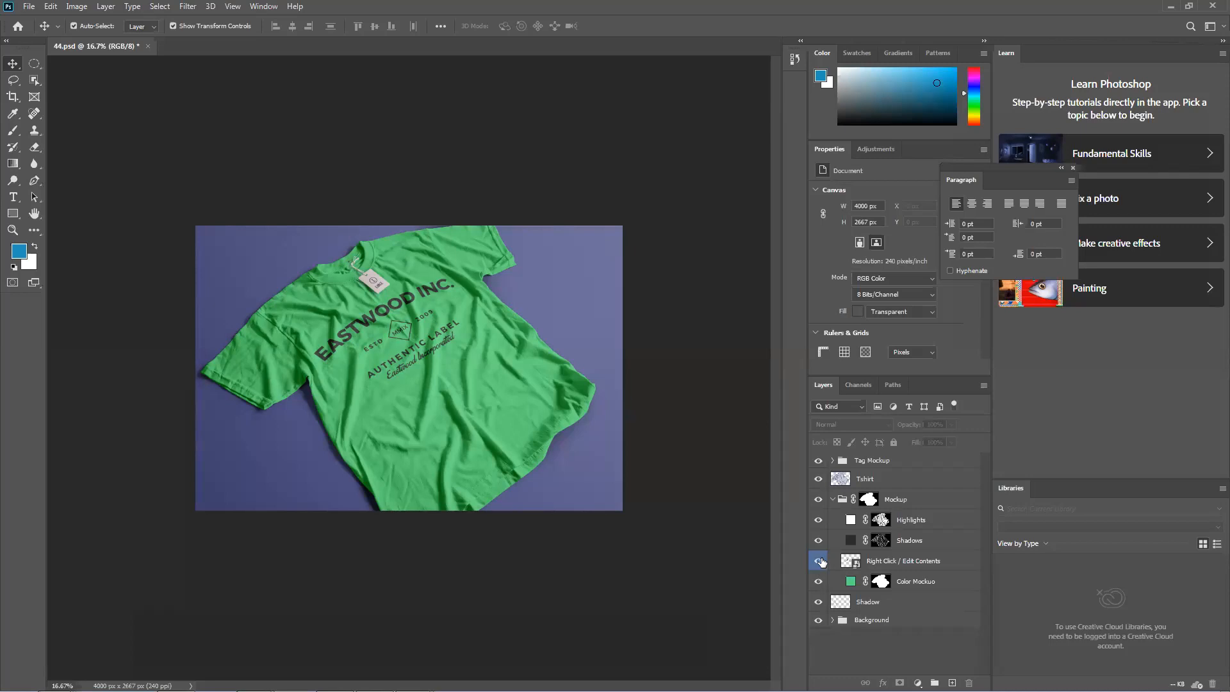
{"action": "left_click", "coordinate": [819, 561]}
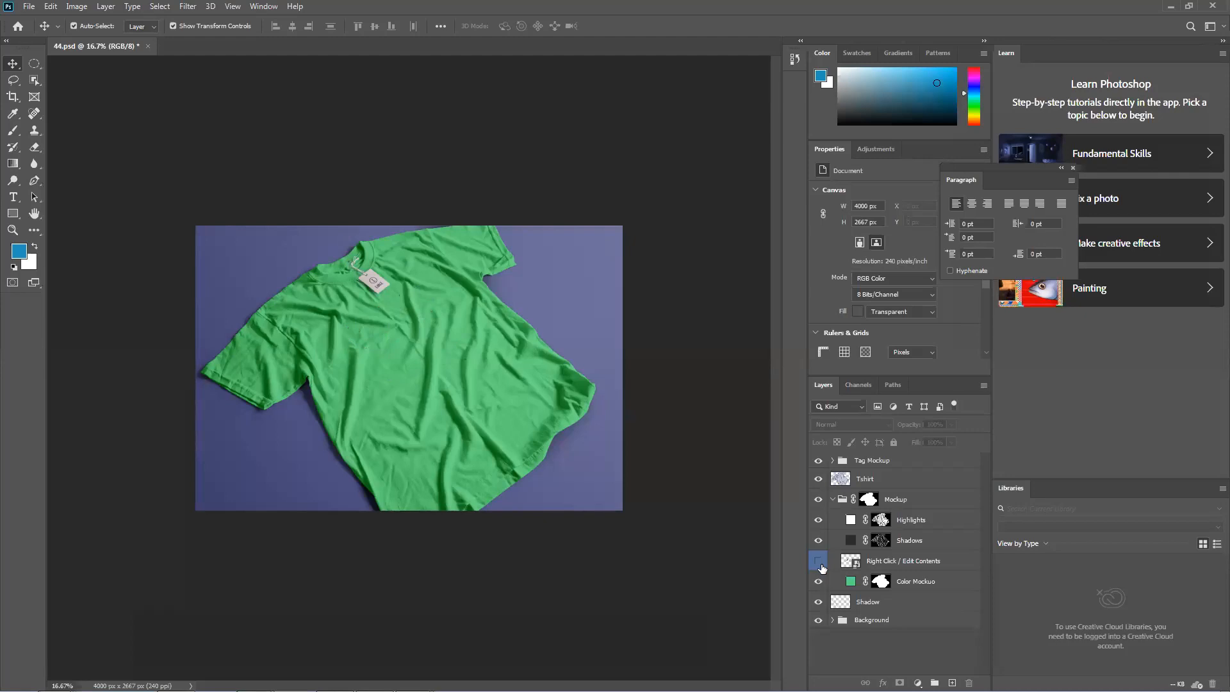
{"action": "left_click", "coordinate": [819, 561]}
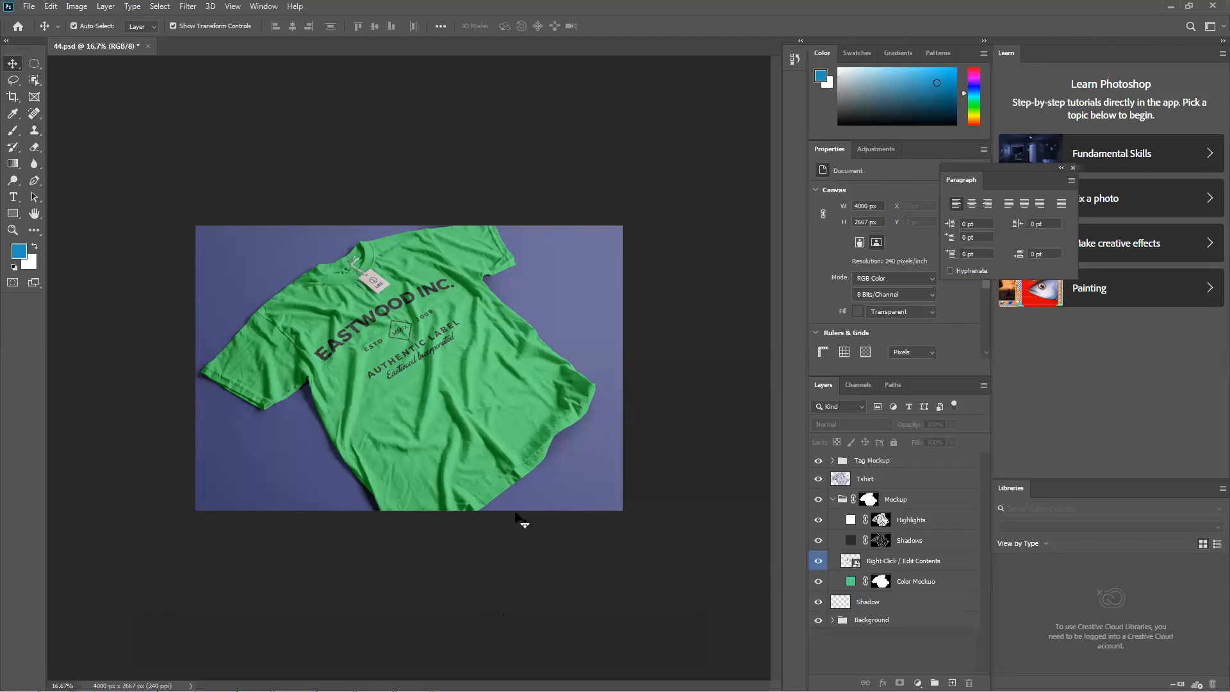
Open the contents of the Right Click / Edit Contents smart object and compare them with the 44.psd mockup.
{"action": "left_click", "coordinate": [892, 562]}
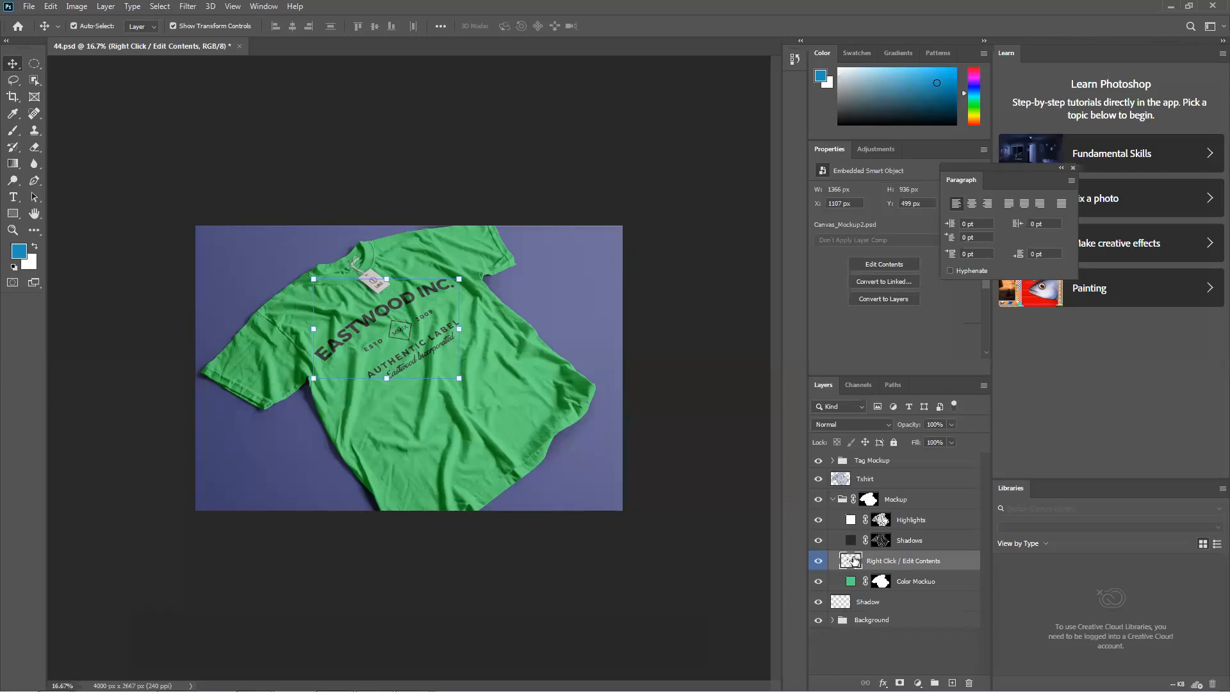
{"action": "double_click", "coordinate": [854, 560]}
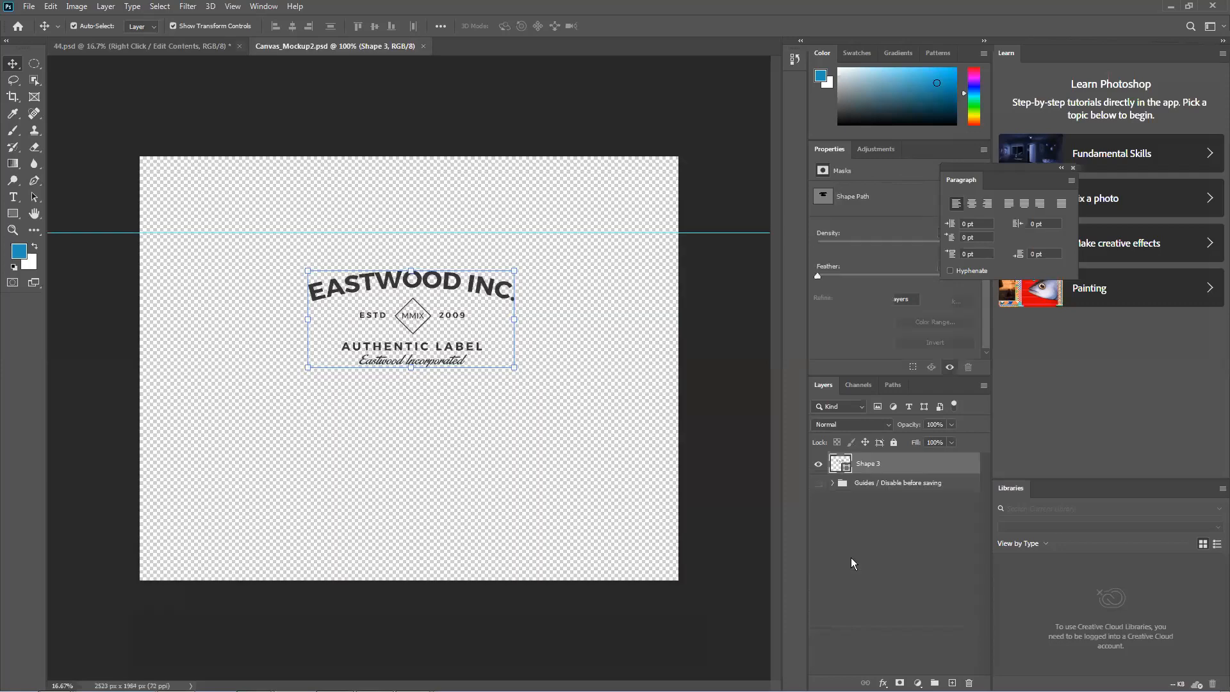
{"action": "left_click", "coordinate": [168, 49]}
{"action": "left_click", "coordinate": [296, 46]}
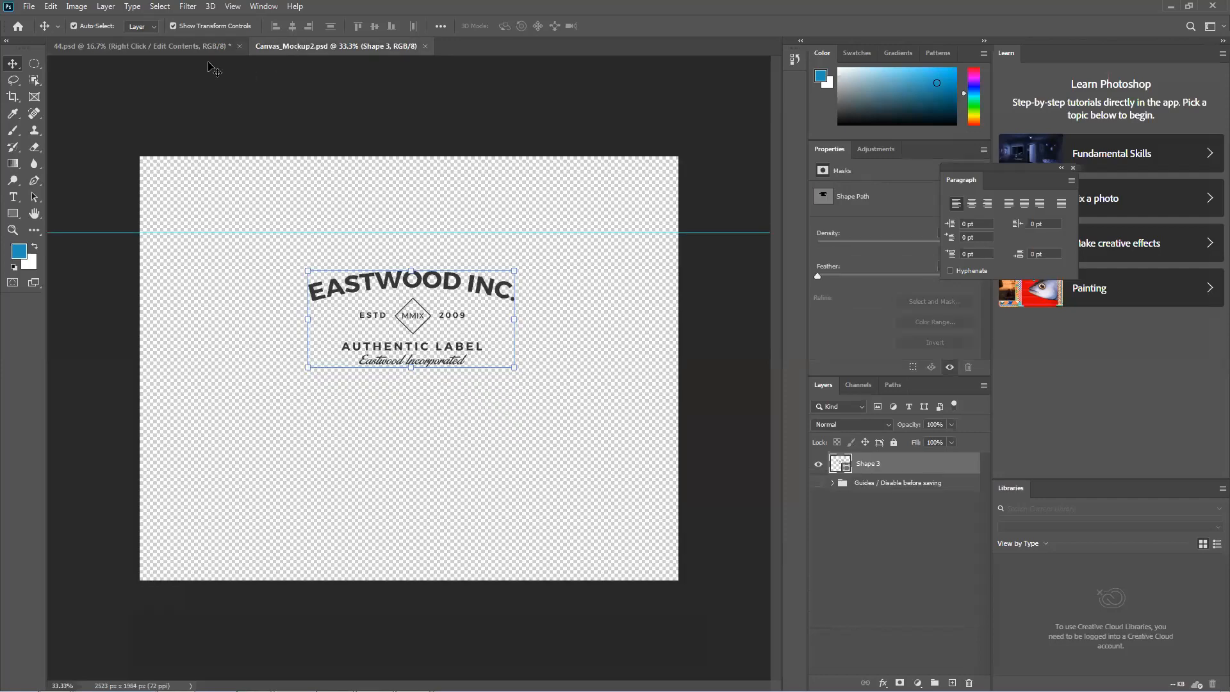
{"action": "left_click", "coordinate": [190, 51]}
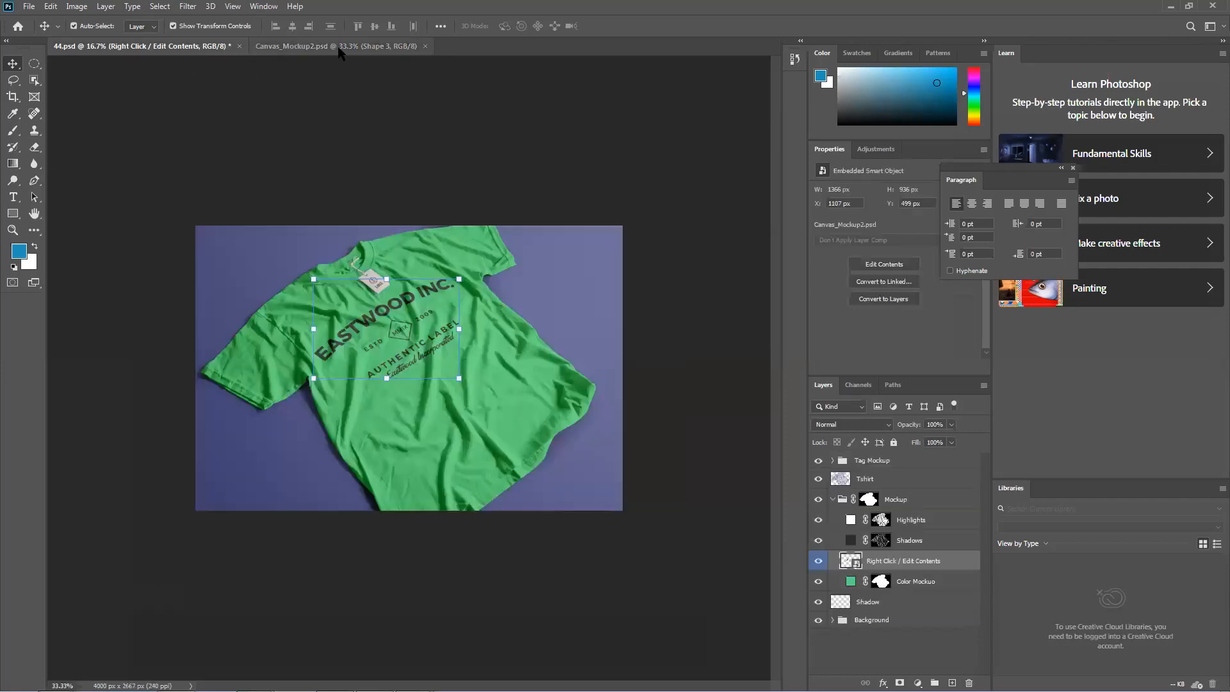
{"action": "left_click", "coordinate": [339, 49]}
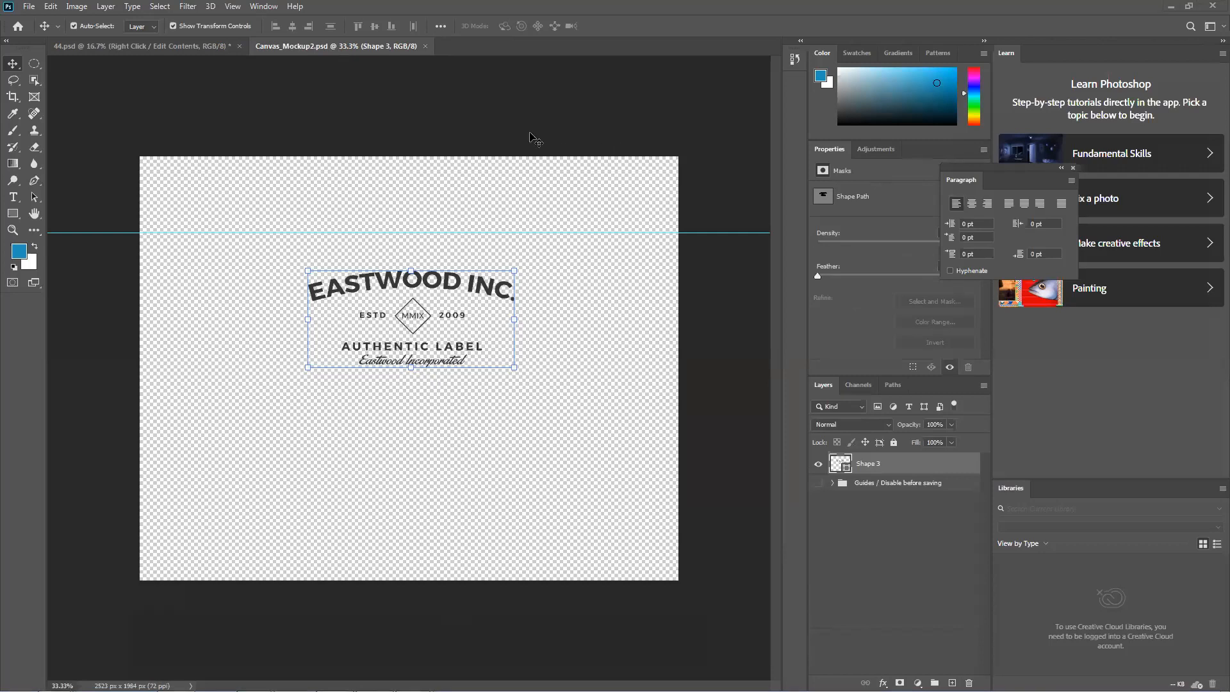
Restore Photoshop to a smaller window, minimize the browser and both folder windows, and move Photoshop aside to expose the desktop files.
{"action": "double_click", "coordinate": [466, 9]}
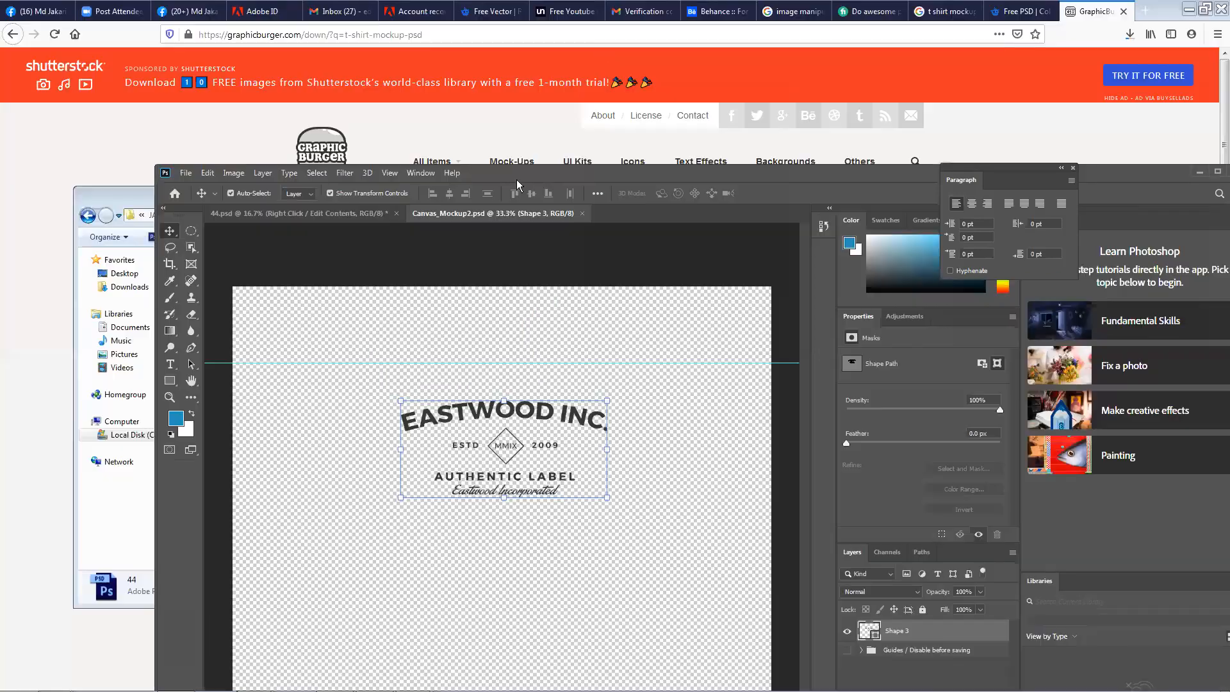
{"action": "left_click", "coordinate": [842, 136]}
{"action": "left_click", "coordinate": [1188, 9]}
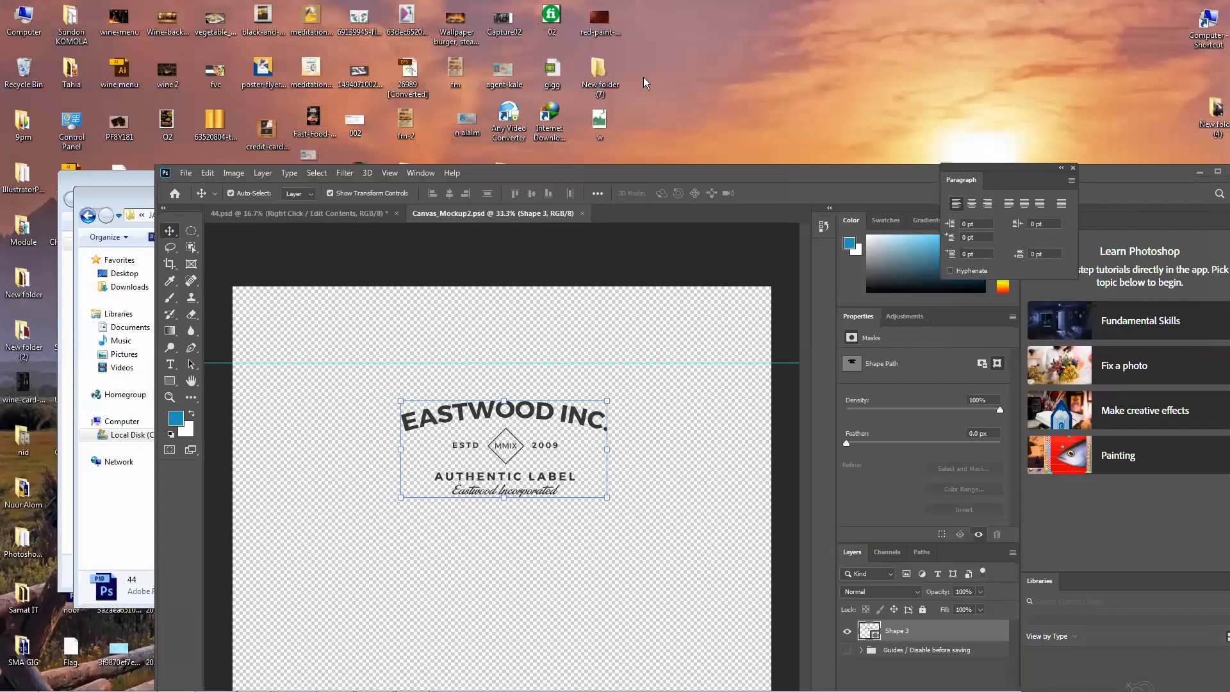
{"action": "left_click", "coordinate": [412, 173]}
{"action": "left_click", "coordinate": [550, 132]}
{"action": "left_click_drag", "start_coordinate": [677, 174], "coordinate": [1019, 106]}
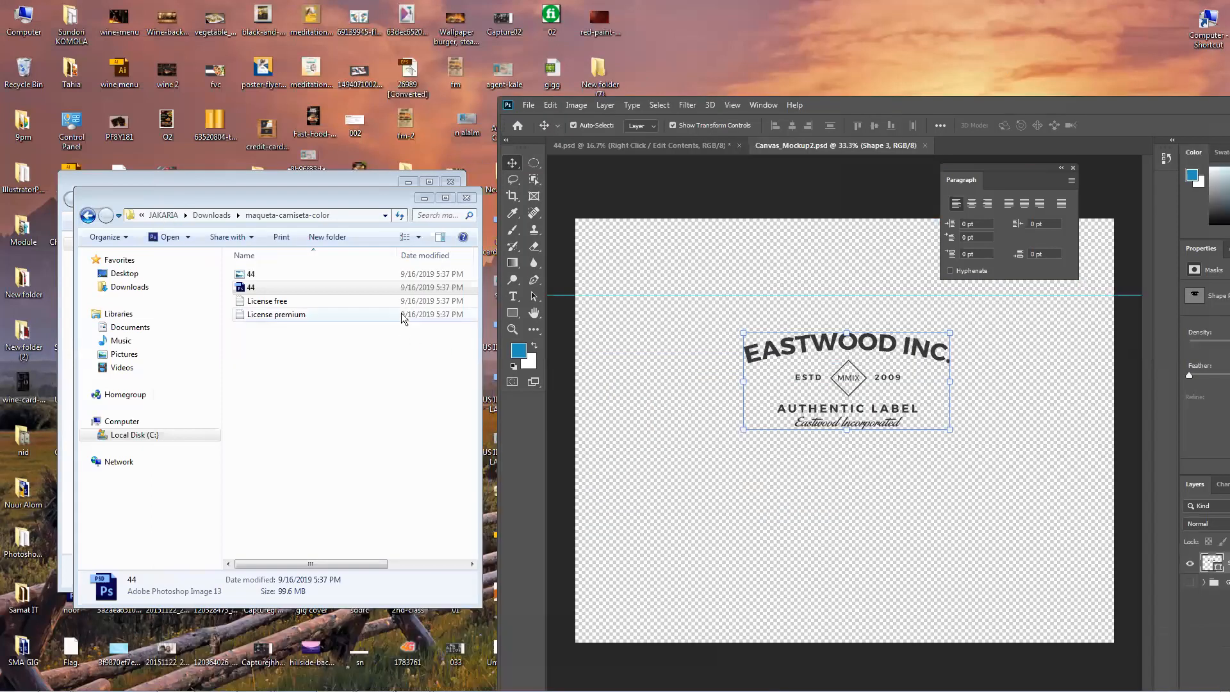
{"action": "left_click", "coordinate": [424, 198]}
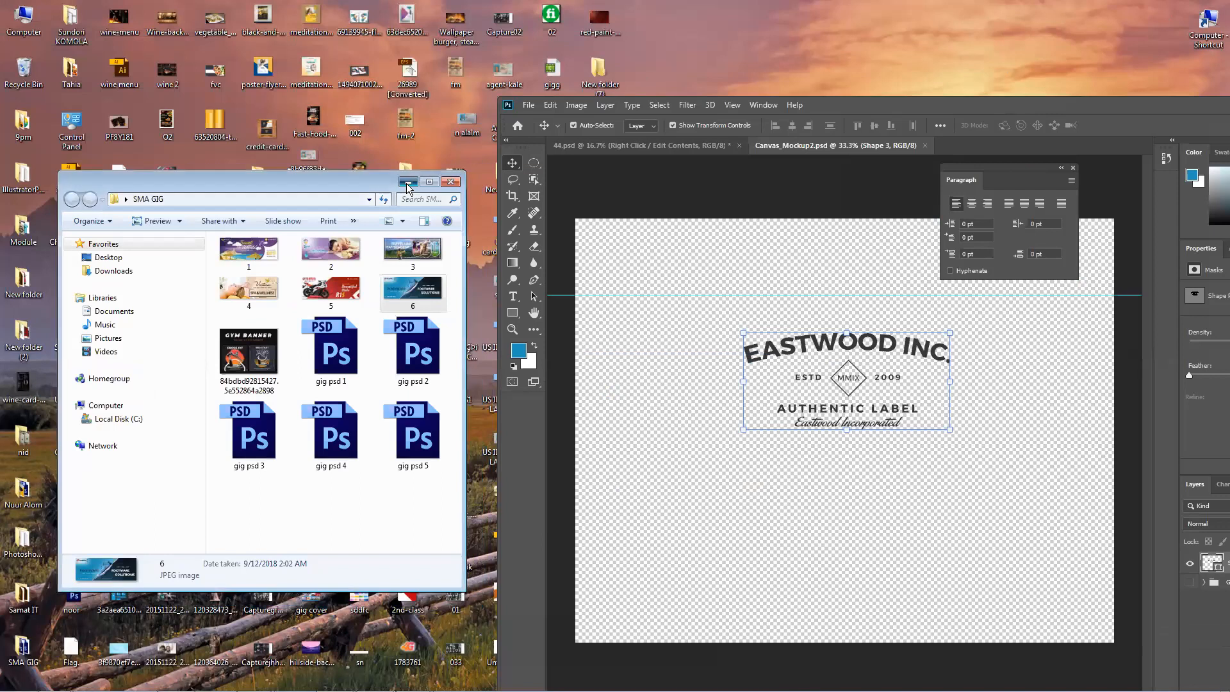
{"action": "left_click", "coordinate": [408, 183]}
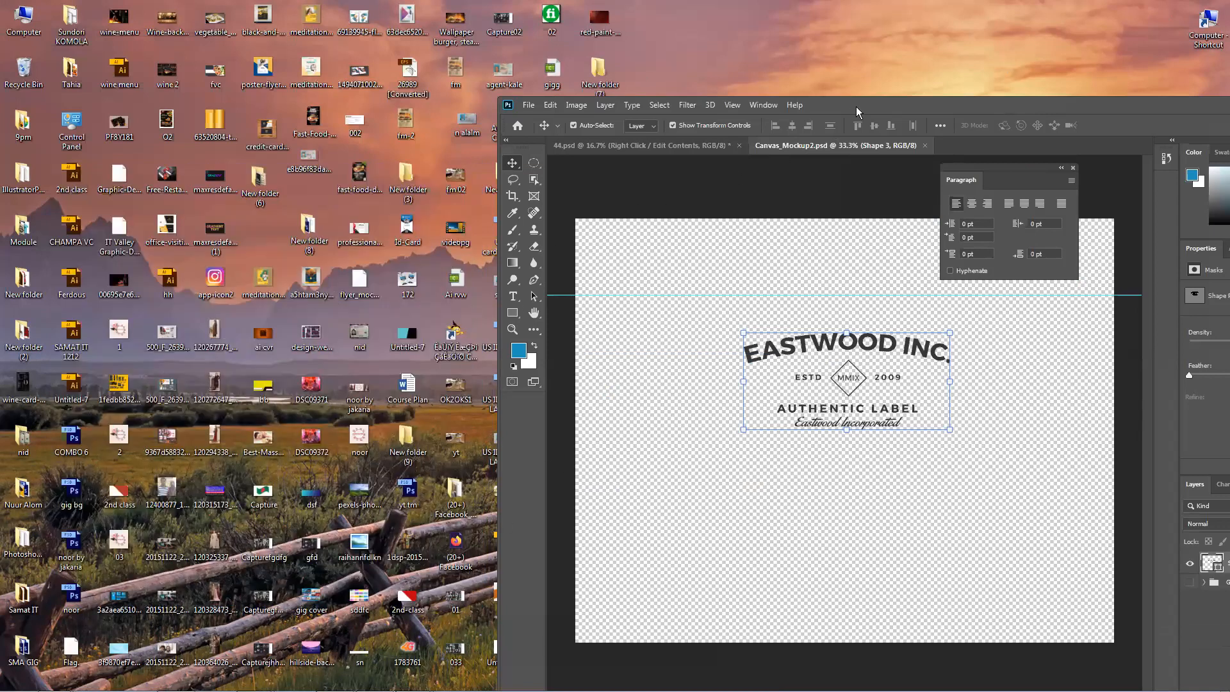
{"action": "left_click_drag", "start_coordinate": [856, 111], "coordinate": [1007, 117]}
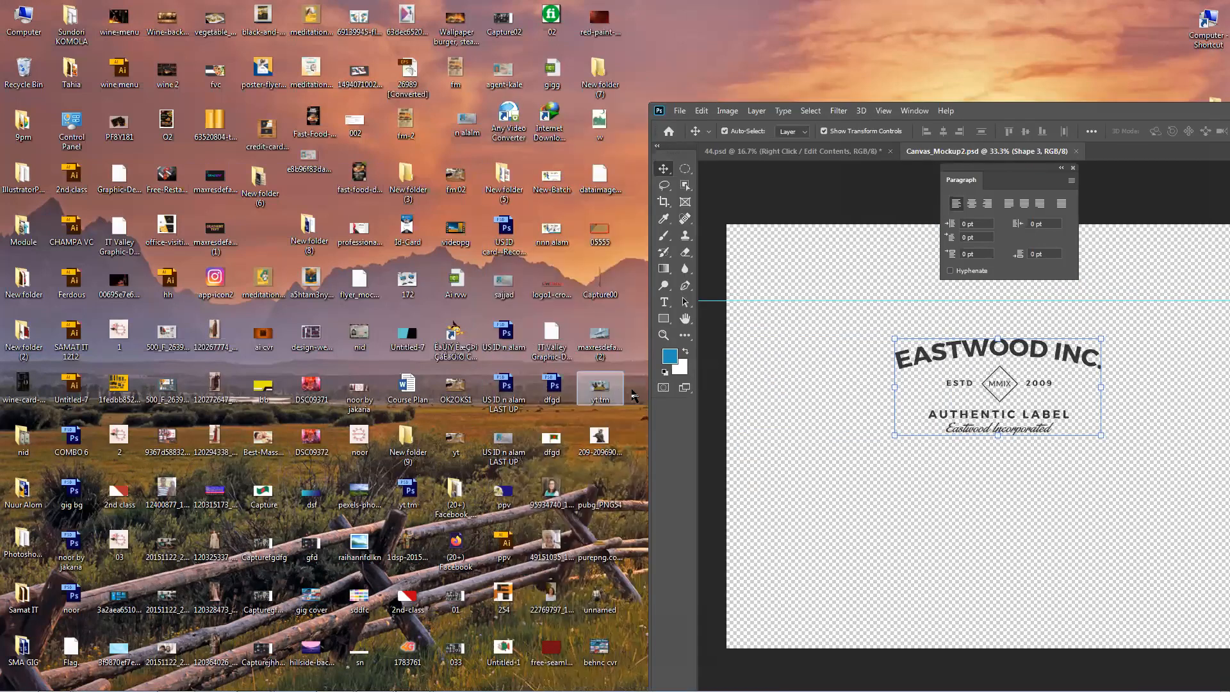
Place the yt tm image from the desktop into Canvas_Mockup2.psd, maximize Photoshop, and position the image over the Eastwood logo.
{"action": "left_click", "coordinate": [942, 401]}
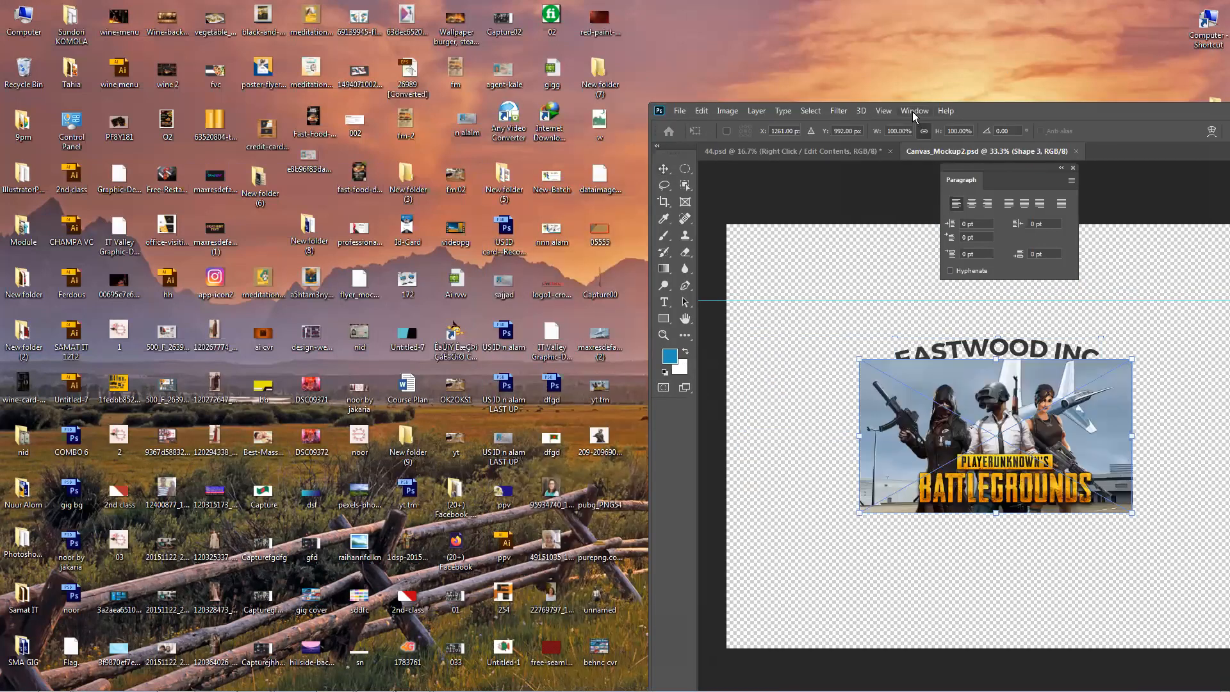
{"action": "double_click", "coordinate": [985, 110]}
{"action": "left_click_drag", "start_coordinate": [499, 376], "coordinate": [523, 334]}
{"action": "key", "text": "Return"}
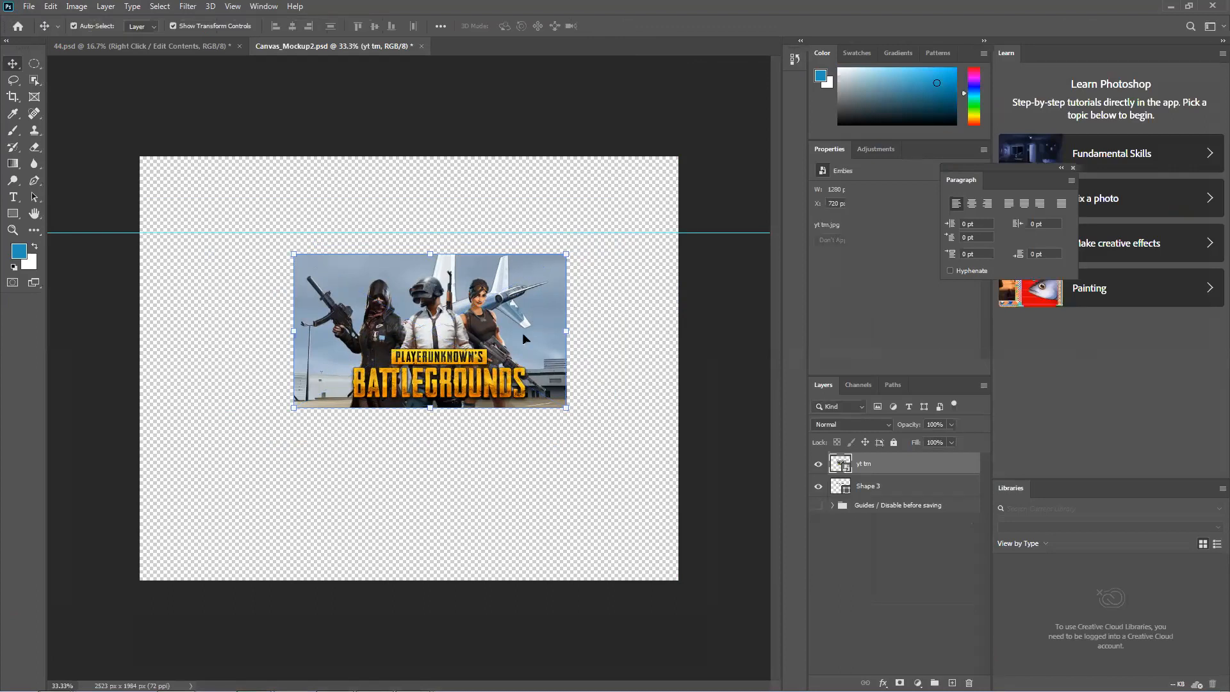
Save the smart object contents and view the updated print enlarged on the t-shirt in 44.psd.
{"action": "key", "text": "ctrl+s"}
{"action": "left_click", "coordinate": [140, 51]}
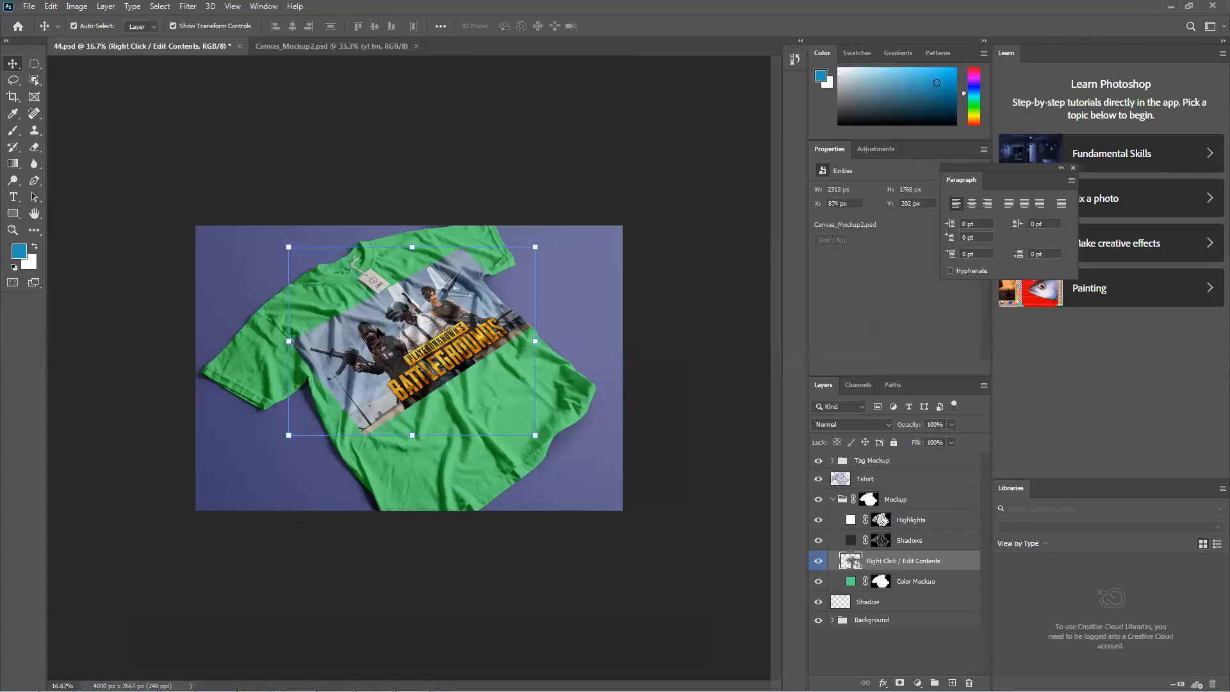
{"action": "key", "text": "ctrl+plus"}
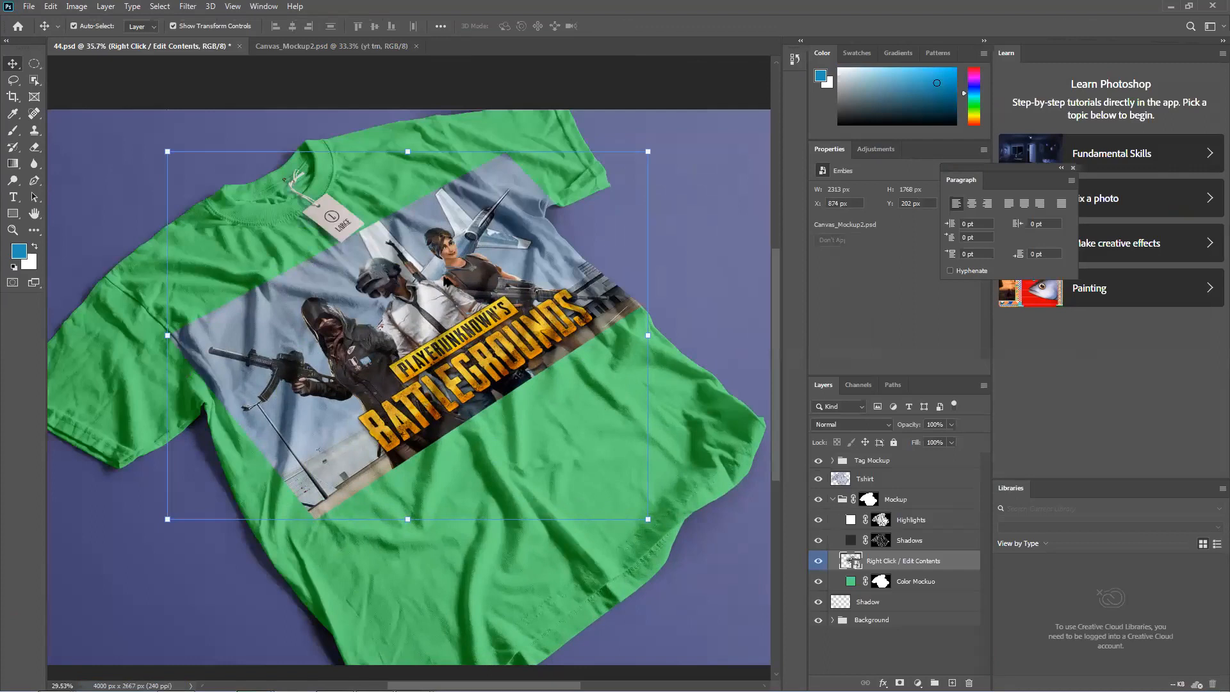
{"action": "scroll", "coordinate": [445, 280], "scroll_direction": "up", "scroll_amount": 2}
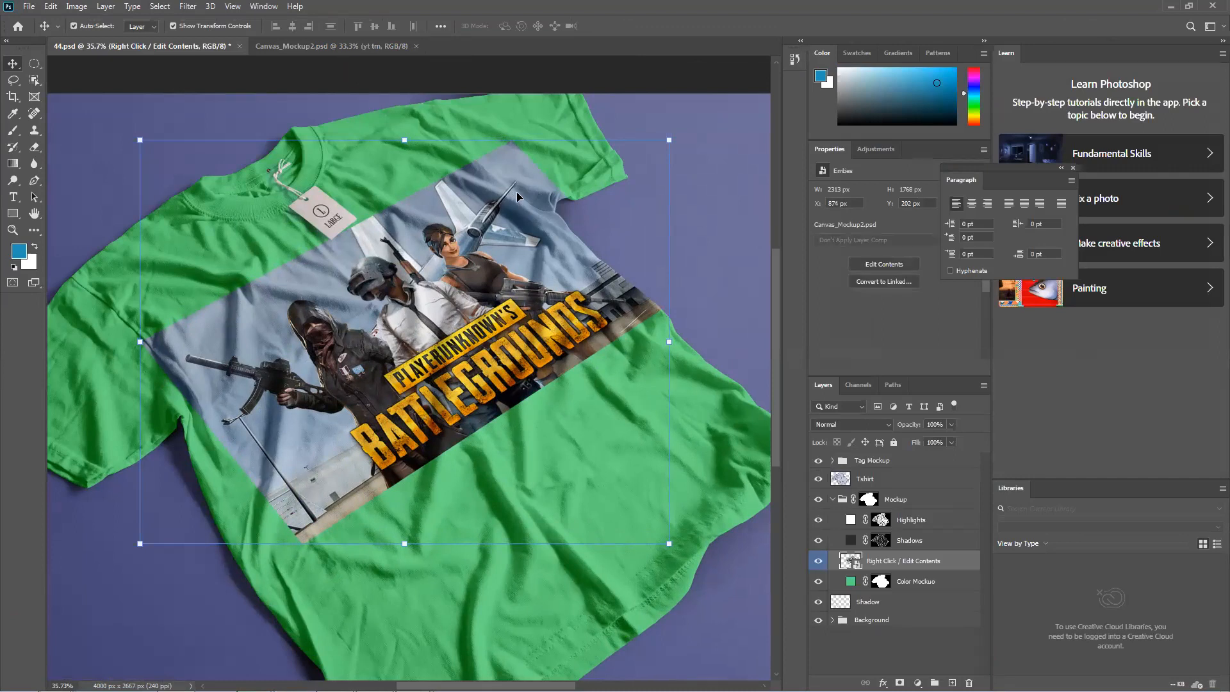
Scale the yt tm image in Canvas_Mockup2.psd down to about 1157 x 644 px, save, and check it in 44.psd.
{"action": "left_click", "coordinate": [343, 47]}
{"action": "left_click", "coordinate": [552, 305]}
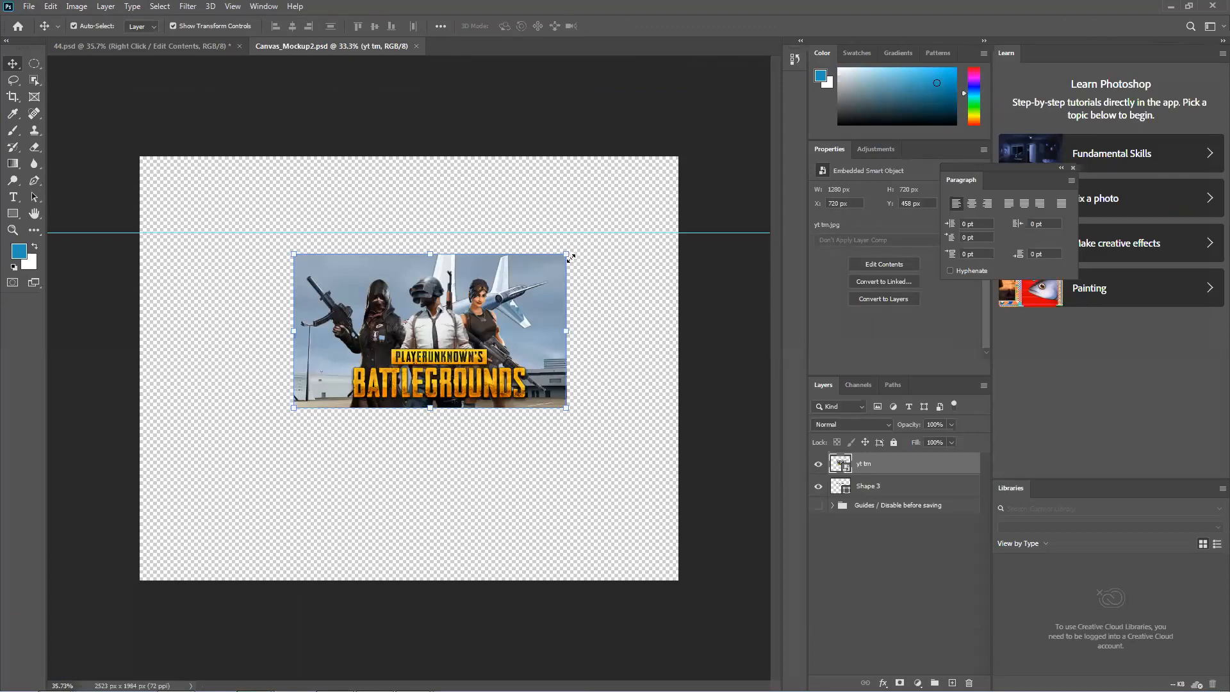
{"action": "left_click_drag", "start_coordinate": [567, 254], "coordinate": [540, 270]}
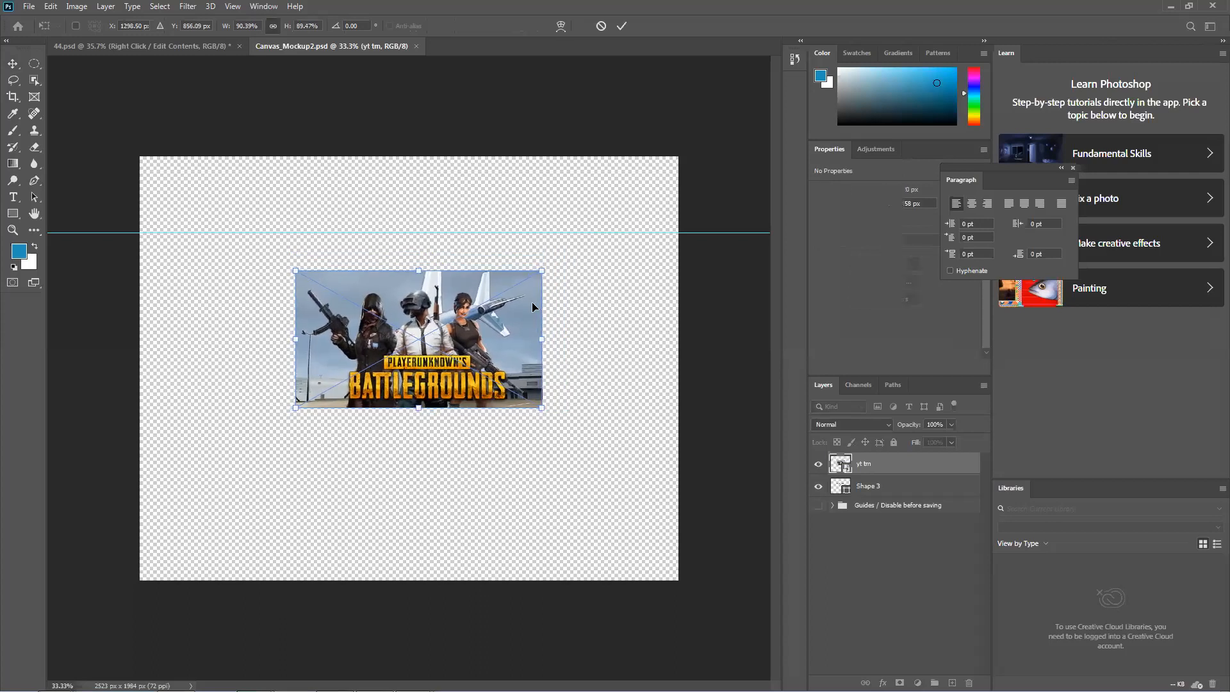
{"action": "key", "text": "Return"}
{"action": "key", "text": "ctrl+s"}
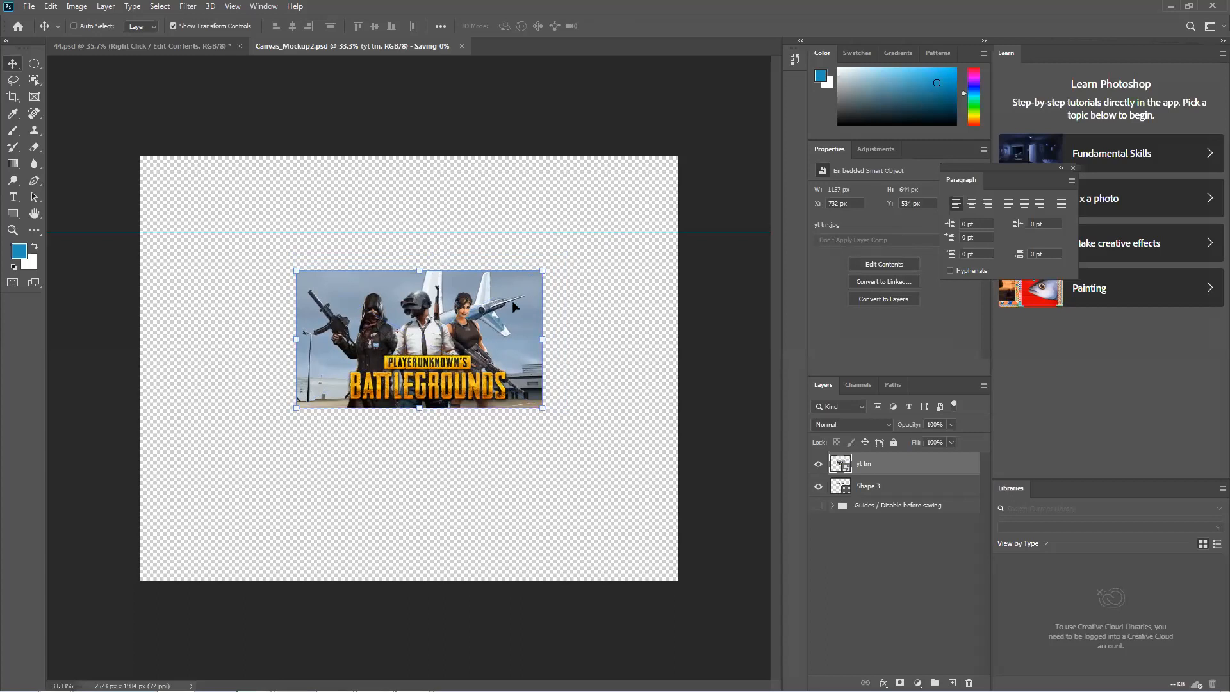
{"action": "left_click", "coordinate": [185, 47]}
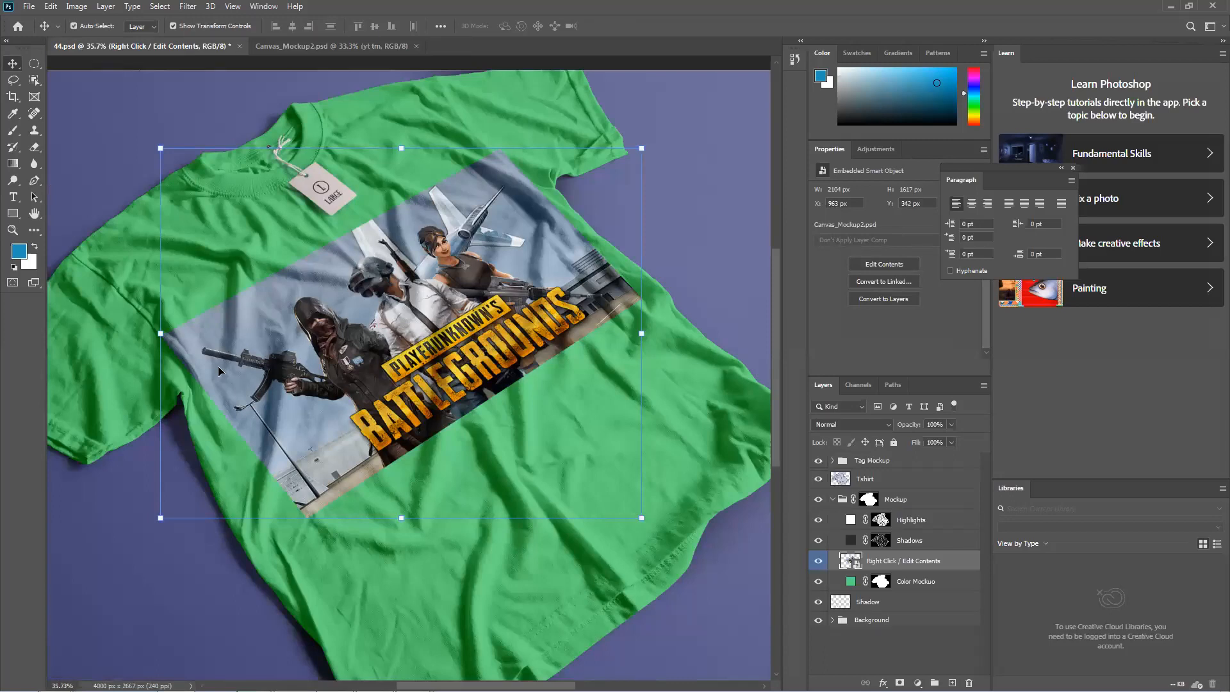
Move the yt tm image lower on the Canvas_Mockup2.psd canvas and hide the Shape 3 logo layer.
{"action": "left_click", "coordinate": [296, 45]}
{"action": "left_click_drag", "start_coordinate": [426, 331], "coordinate": [427, 390]}
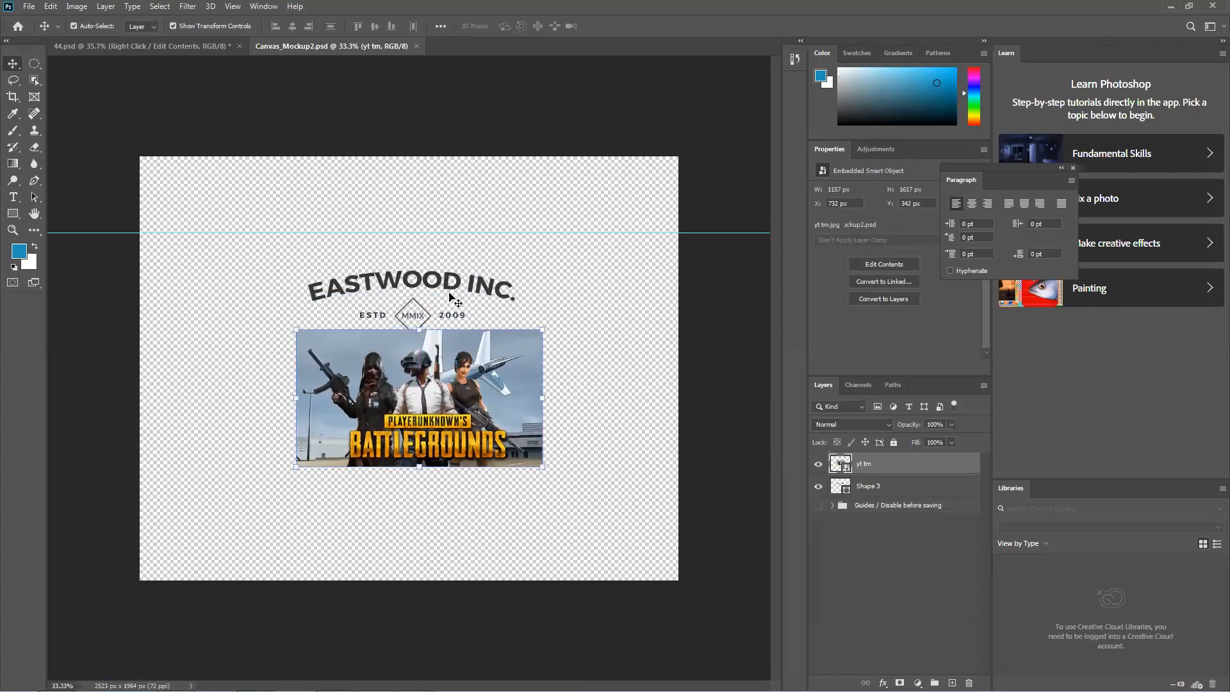
{"action": "left_click", "coordinate": [457, 295]}
{"action": "left_click", "coordinate": [818, 486]}
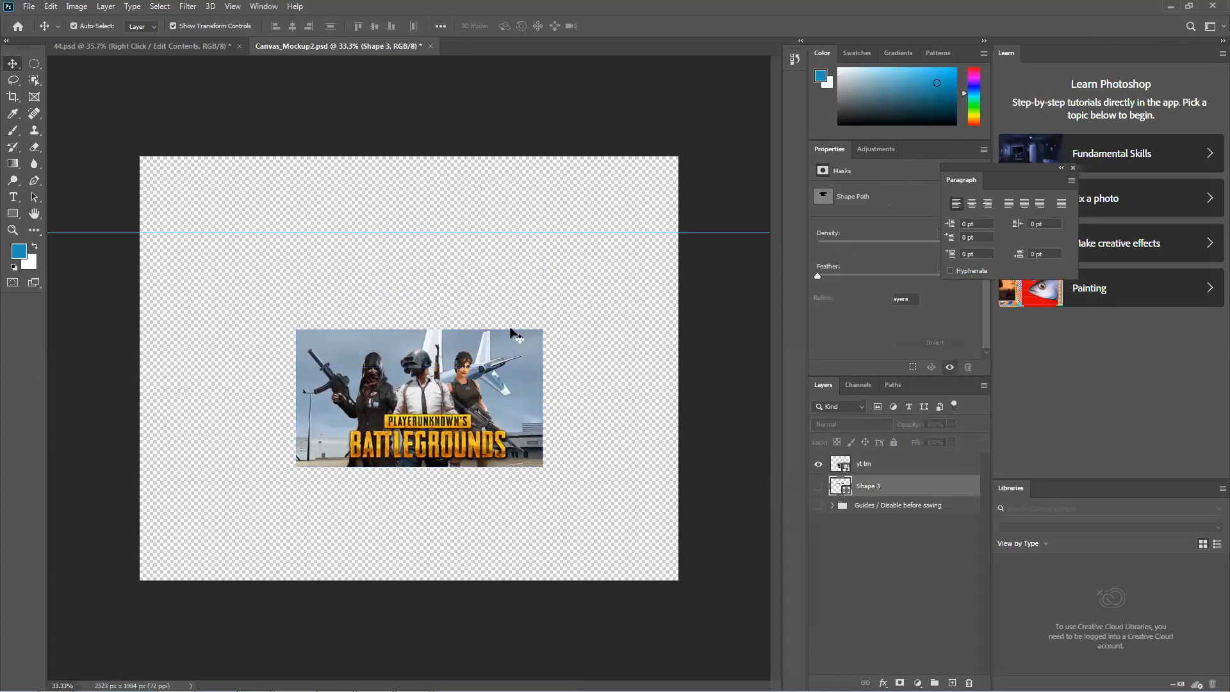
Scale the yt tm image down to about 1091 x 620 px, save the contents, and check the print in 44.psd.
{"action": "left_click", "coordinate": [510, 352]}
{"action": "left_click_drag", "start_coordinate": [542, 330], "coordinate": [538, 333]}
{"action": "key", "text": "Return"}
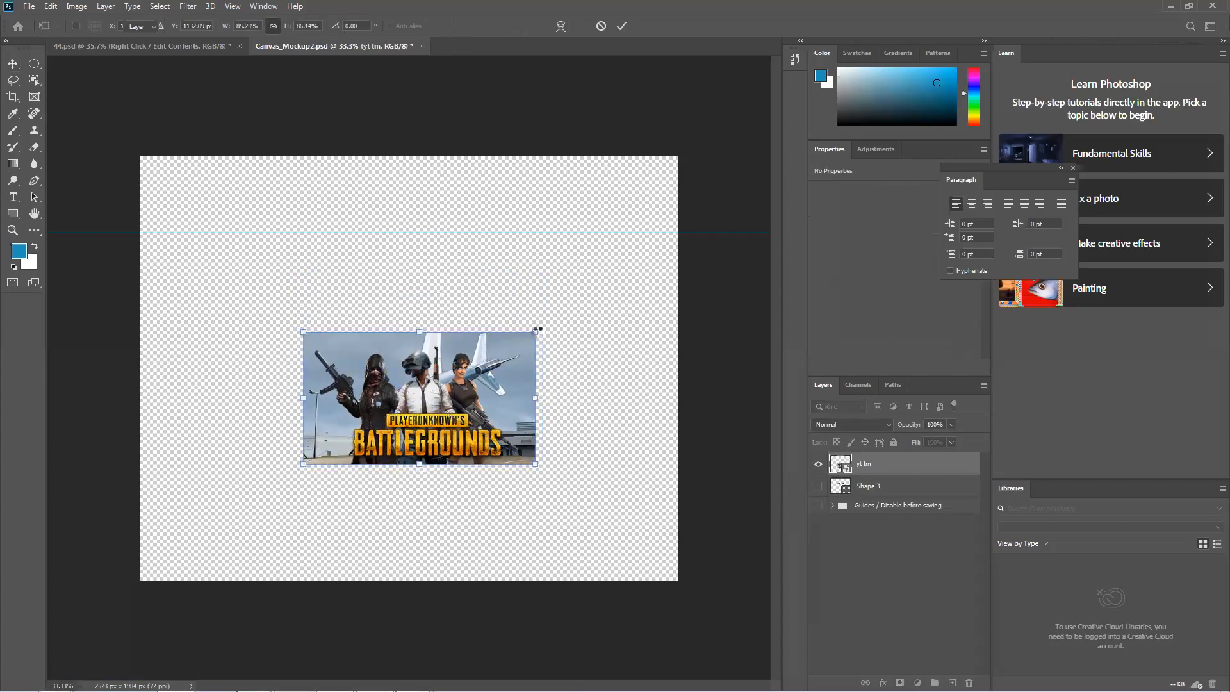
{"action": "key", "text": "ctrl+s"}
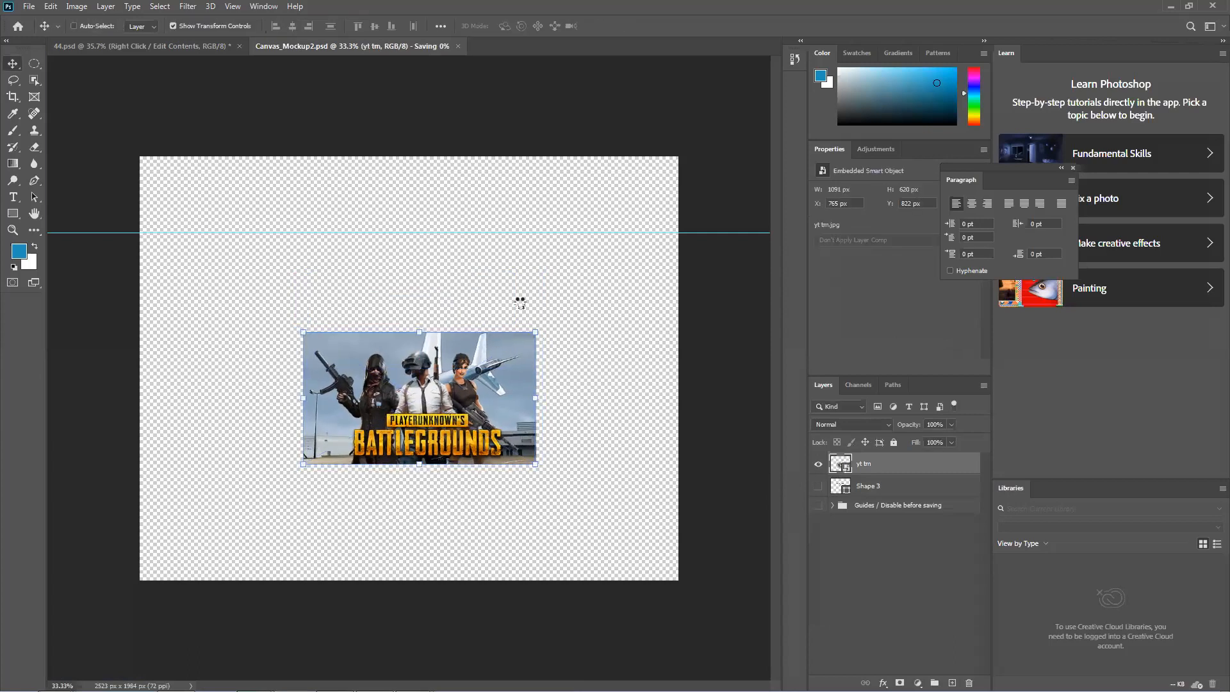
{"action": "left_click", "coordinate": [175, 55]}
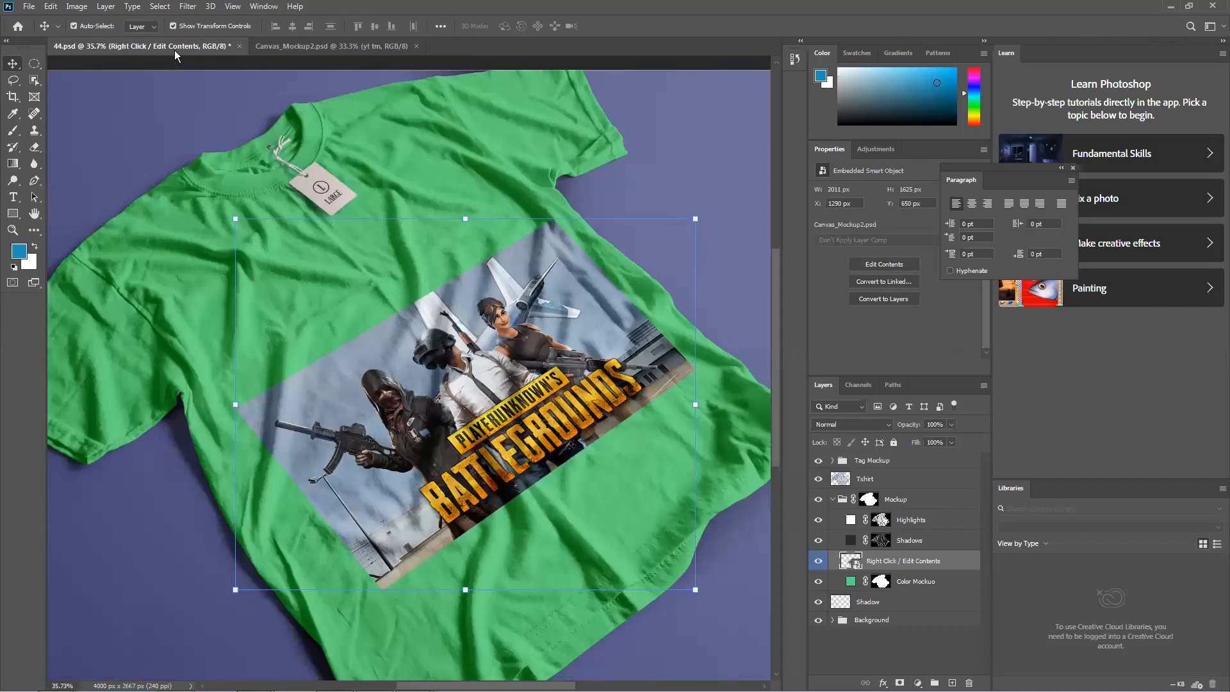
Try dark grey and near-white as the shirt color of the Color Mockup layer, and discard the color change.
{"action": "left_click", "coordinate": [846, 581]}
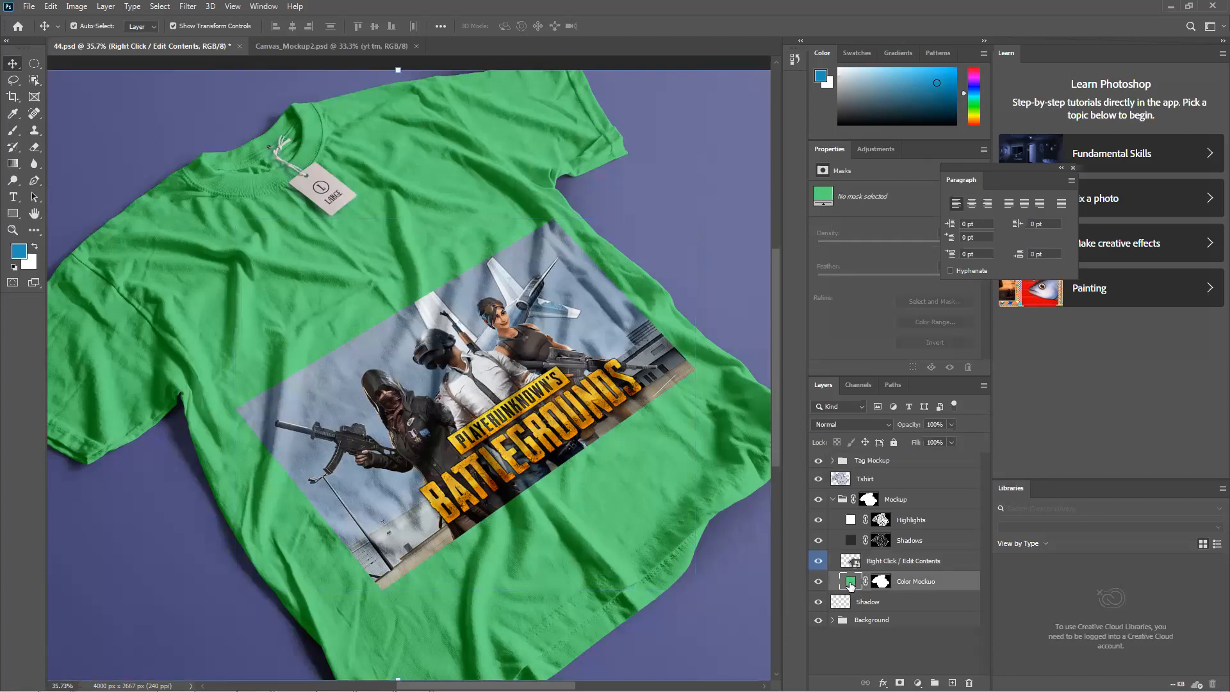
{"action": "double_click", "coordinate": [850, 583]}
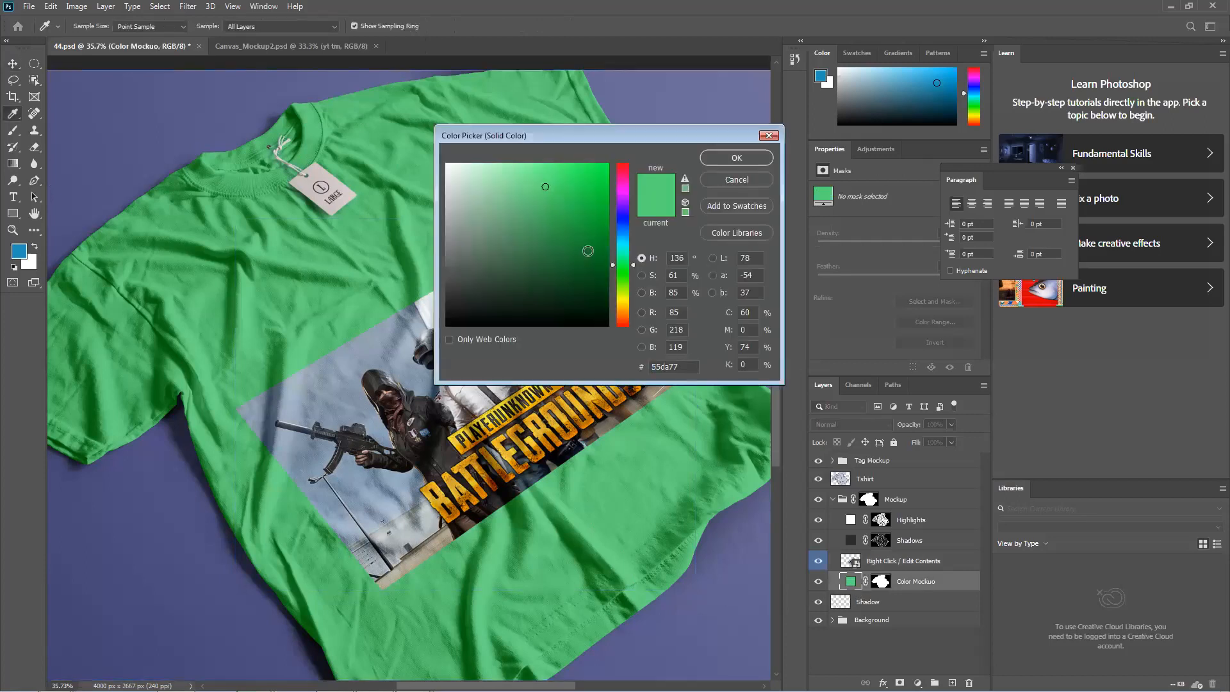
{"action": "mouse_move", "coordinate": [618, 217]}
{"action": "left_mouse_down"}
{"action": "mouse_move", "coordinate": [618, 243]}
{"action": "mouse_move", "coordinate": [625, 164]}
{"action": "mouse_move", "coordinate": [627, 320]}
{"action": "mouse_move", "coordinate": [626, 302]}
{"action": "mouse_move", "coordinate": [610, 326]}
{"action": "mouse_move", "coordinate": [549, 255]}
{"action": "mouse_move", "coordinate": [536, 275]}
{"action": "mouse_move", "coordinate": [430, 275]}
{"action": "left_mouse_up"}
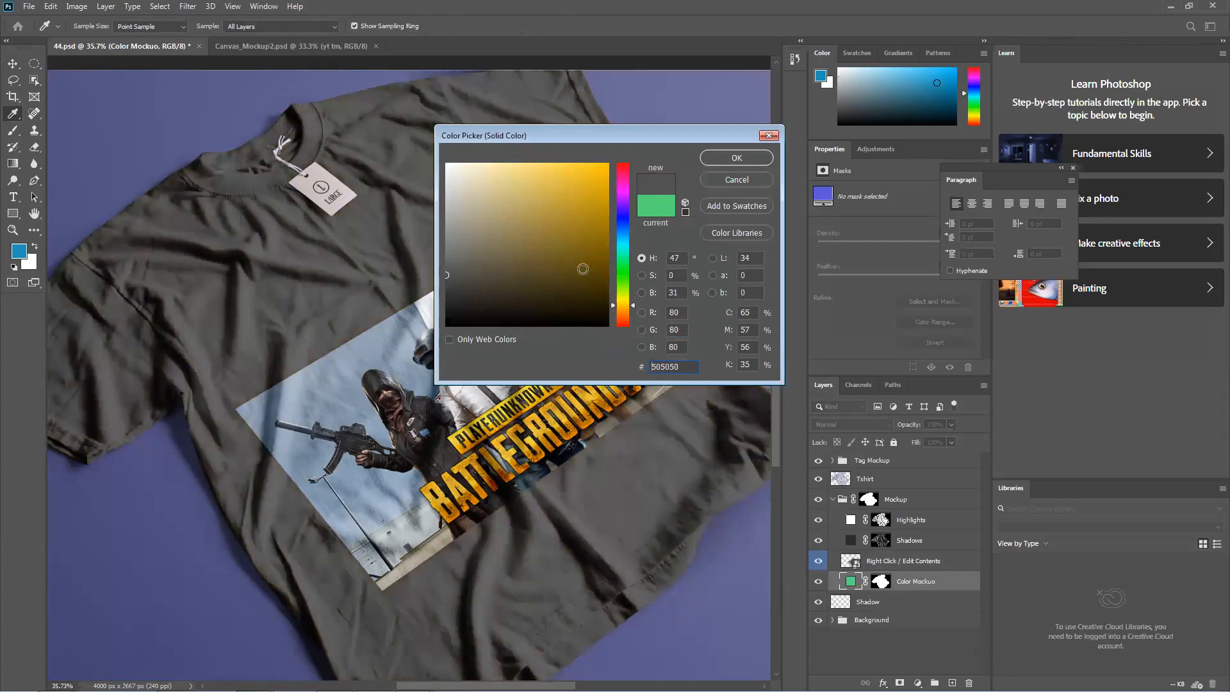
{"action": "left_click", "coordinate": [616, 234]}
{"action": "left_click_drag", "start_coordinate": [450, 207], "coordinate": [452, 164]}
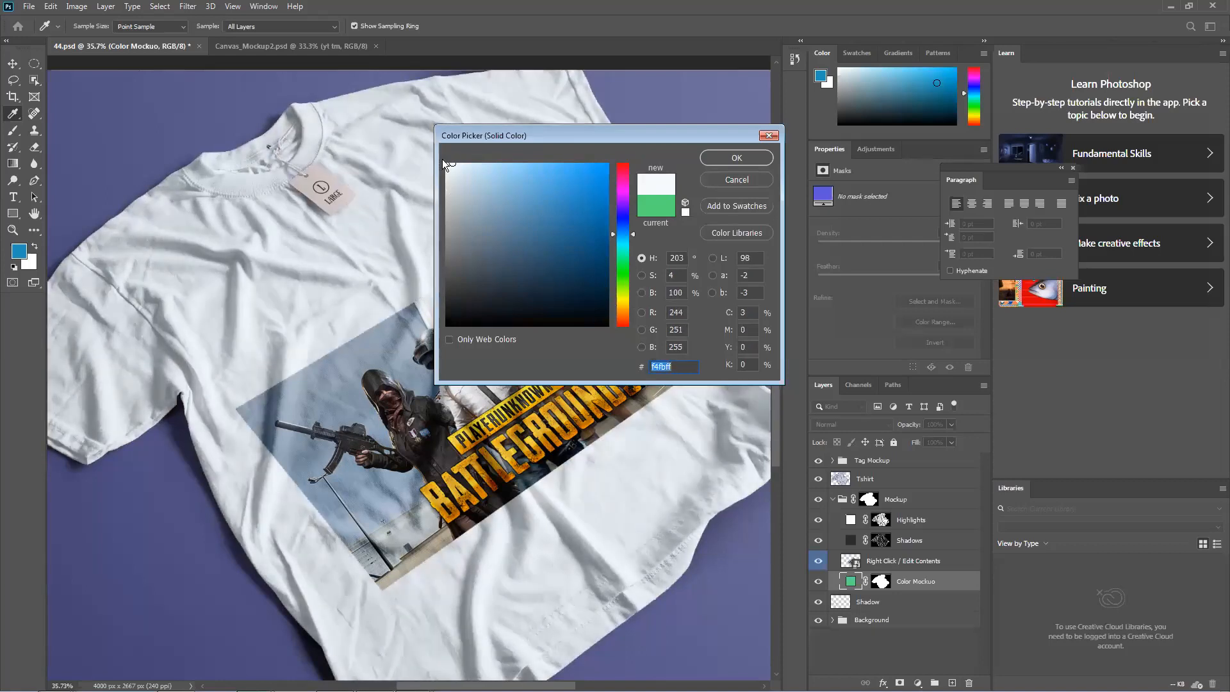
{"action": "left_click", "coordinate": [736, 180]}
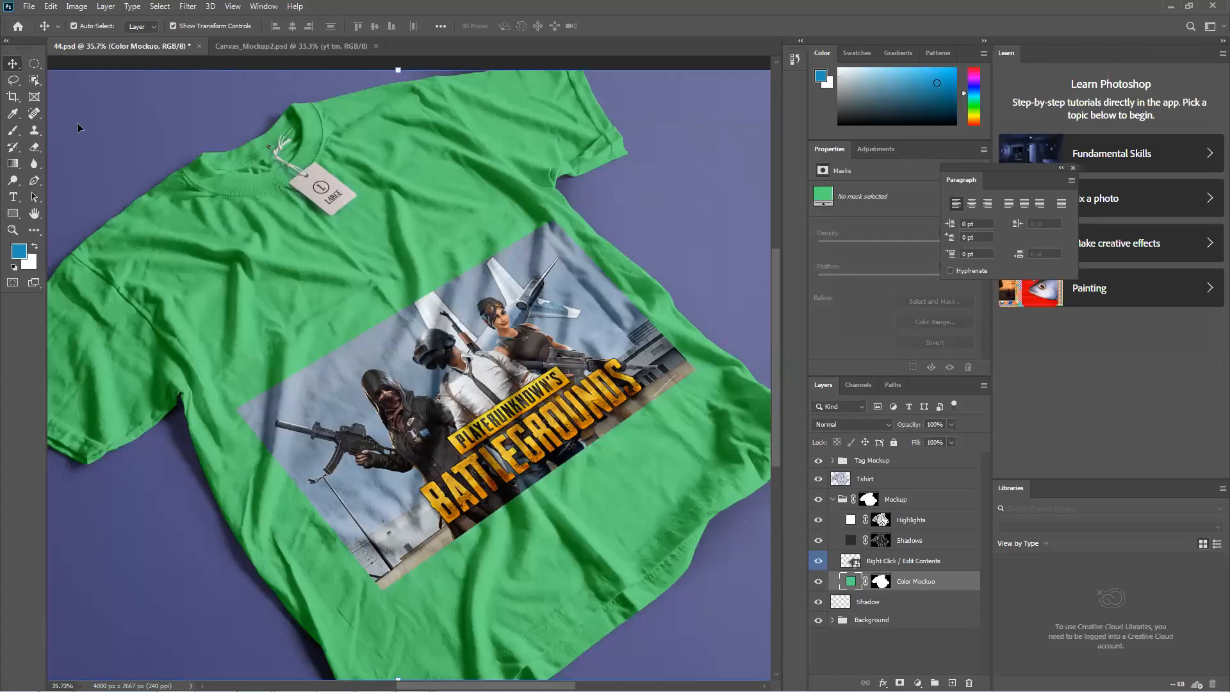
Close Canvas_Mockup2.psd and the 44.psd mockup without saving the mockup's changes.
{"action": "left_click", "coordinate": [446, 460]}
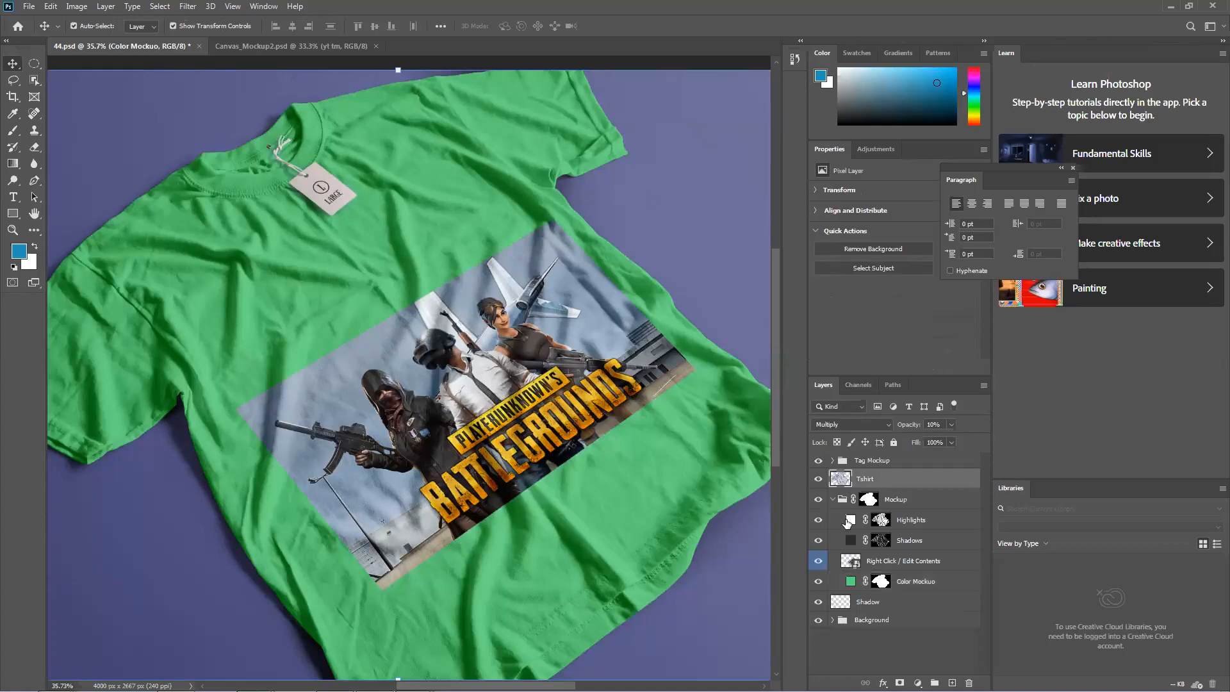
{"action": "left_click", "coordinate": [851, 564]}
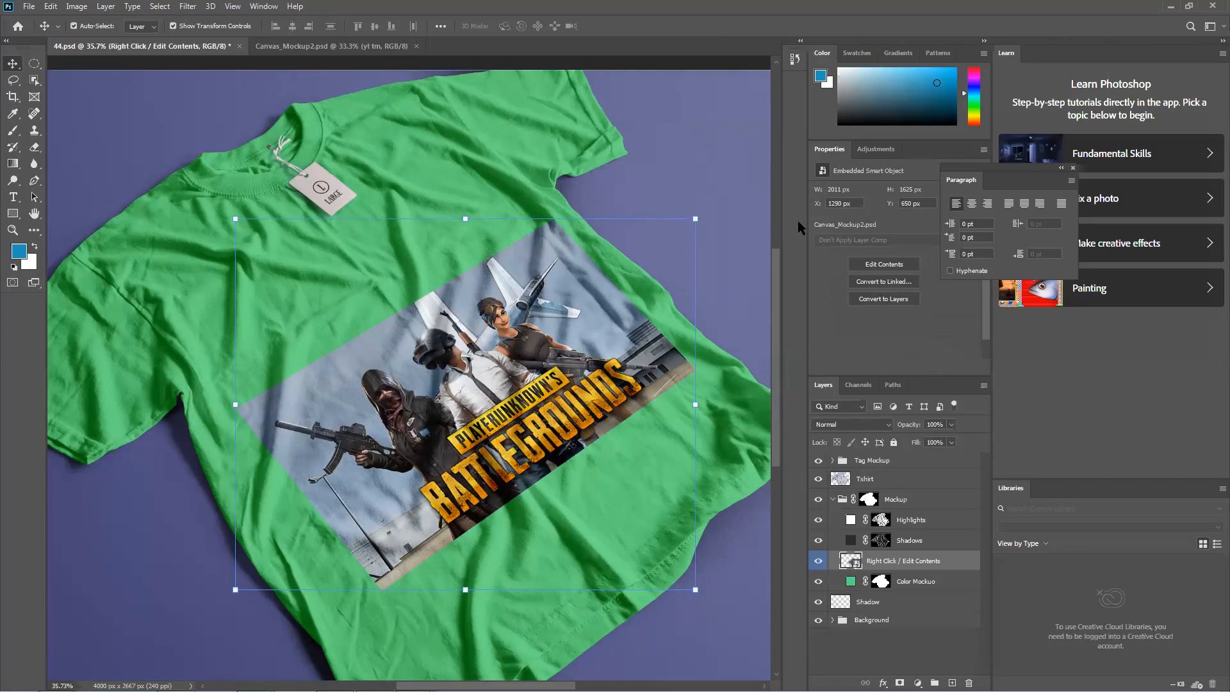
{"action": "left_click", "coordinate": [341, 47]}
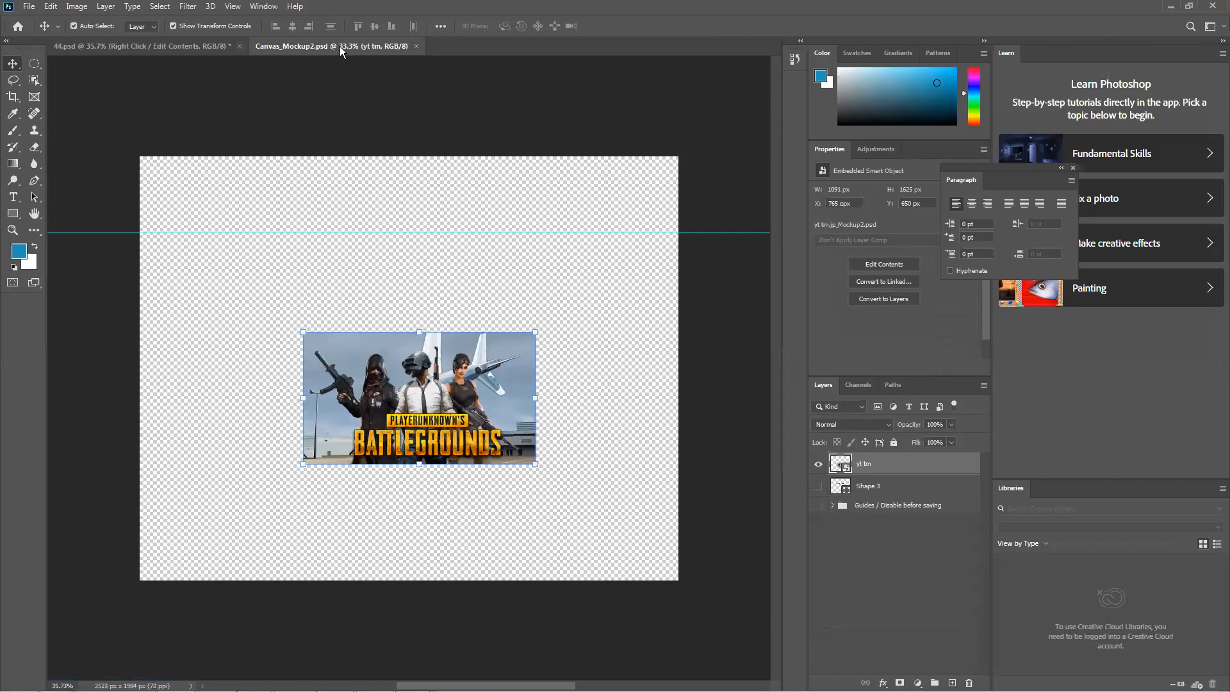
{"action": "left_click", "coordinate": [416, 46]}
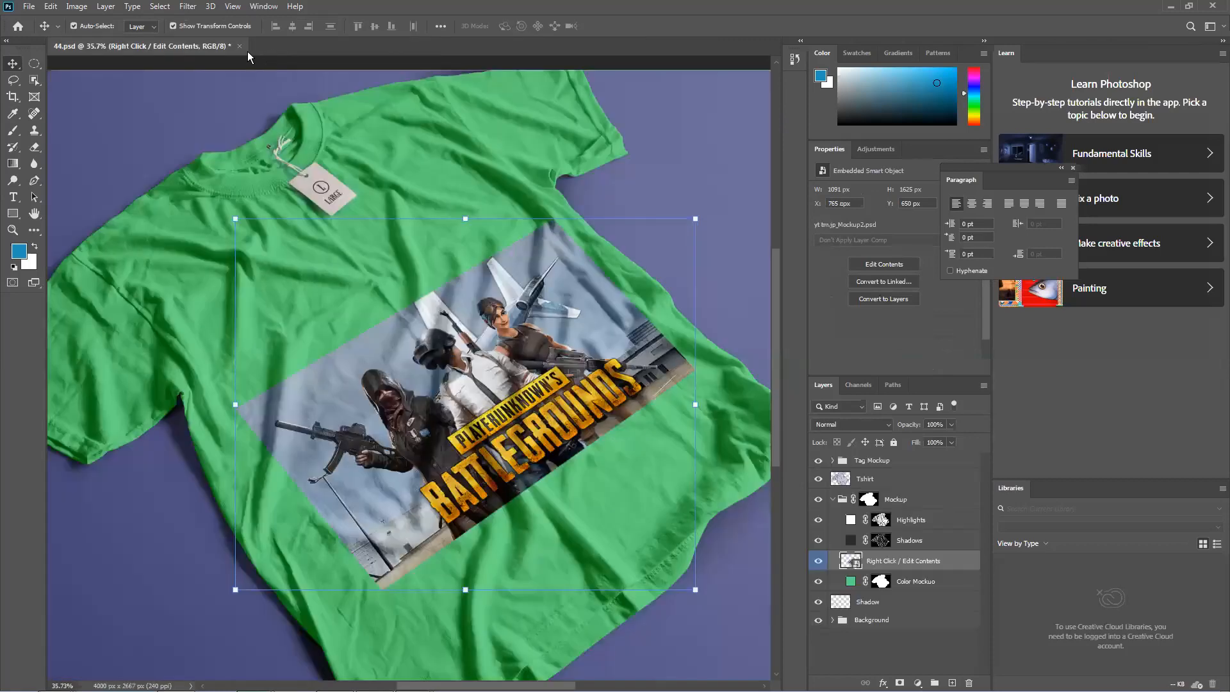
{"action": "left_click", "coordinate": [239, 46]}
{"action": "left_click", "coordinate": [650, 300]}
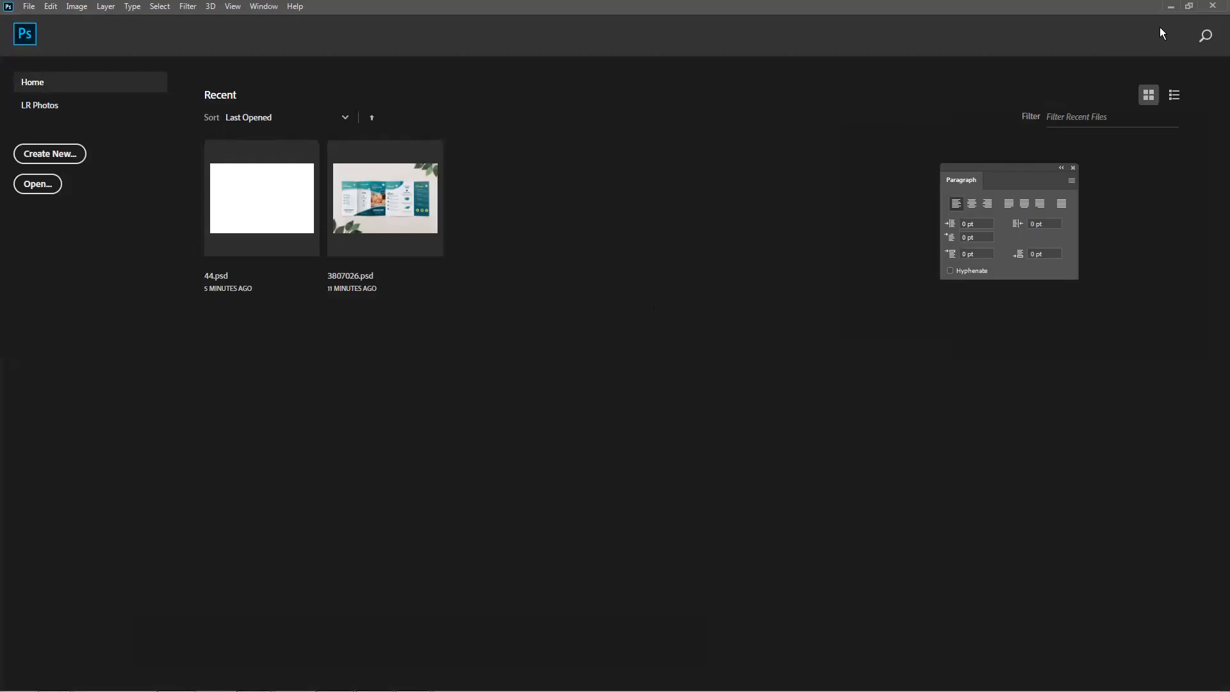
Reopen the 44 PSD mockup from the maqueta-camiseta-color folder and delete its DELETE THIS LAYER! layer.
{"action": "left_click", "coordinate": [1176, 6]}
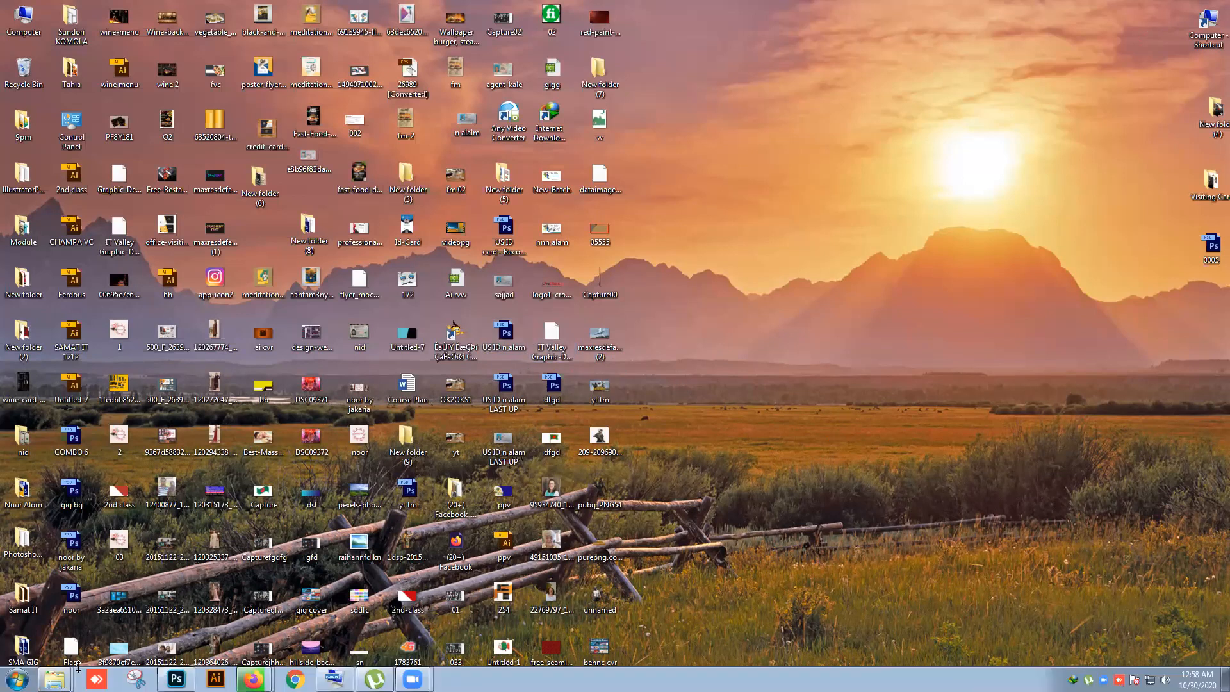
{"action": "right_click", "coordinate": [55, 679]}
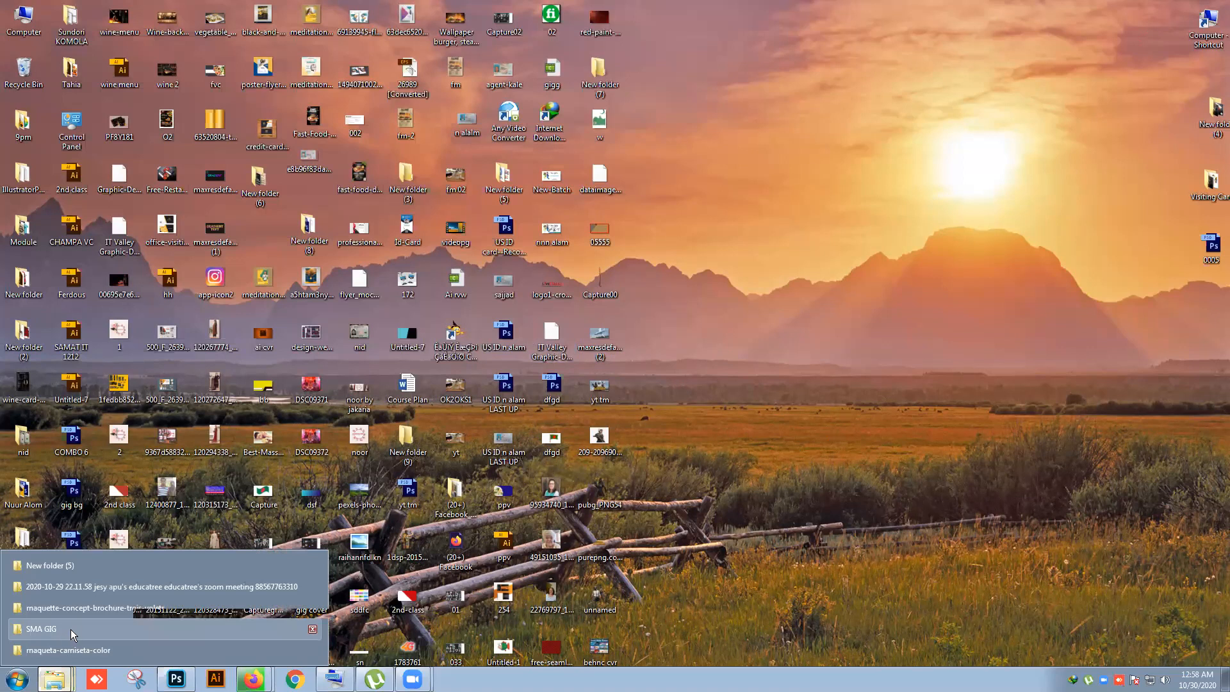
{"action": "left_click", "coordinate": [72, 629]}
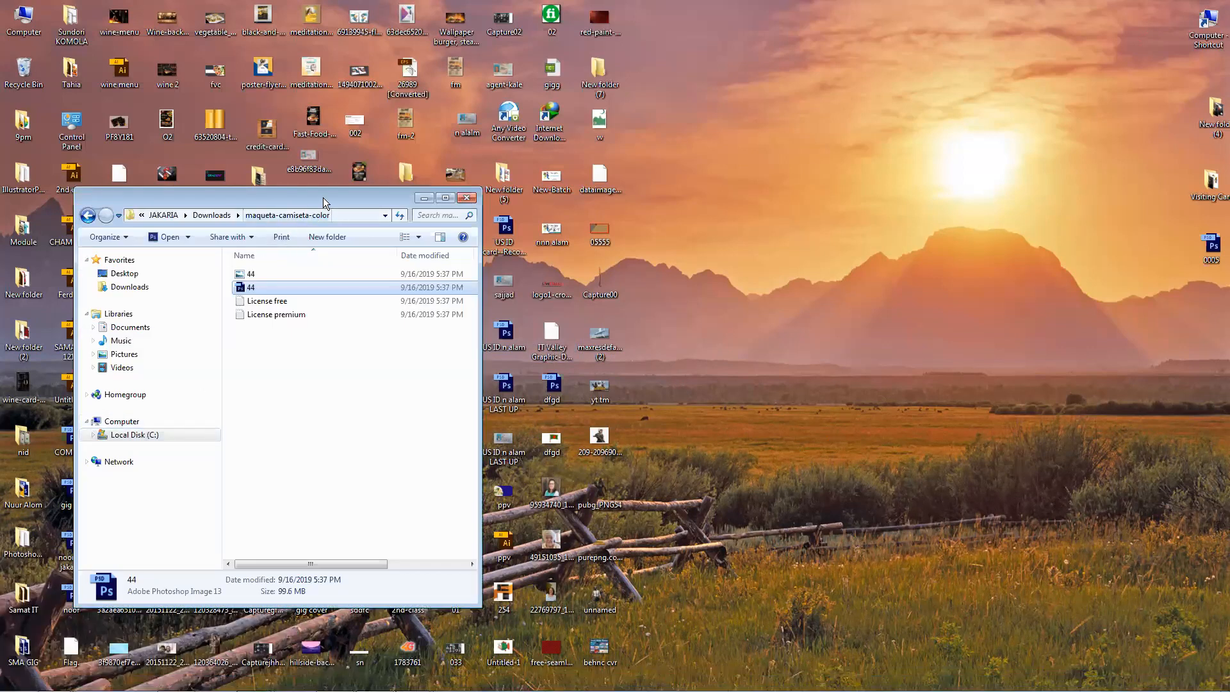
{"action": "left_click_drag", "start_coordinate": [323, 197], "coordinate": [605, 118]}
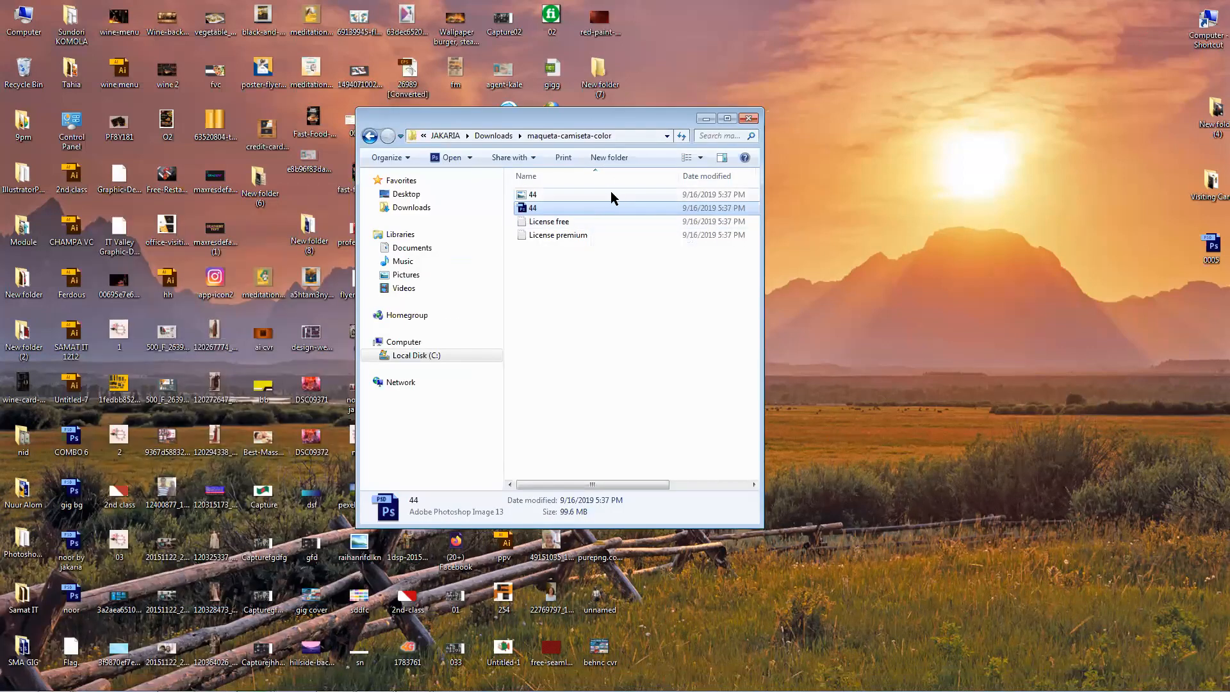
{"action": "double_click", "coordinate": [545, 210]}
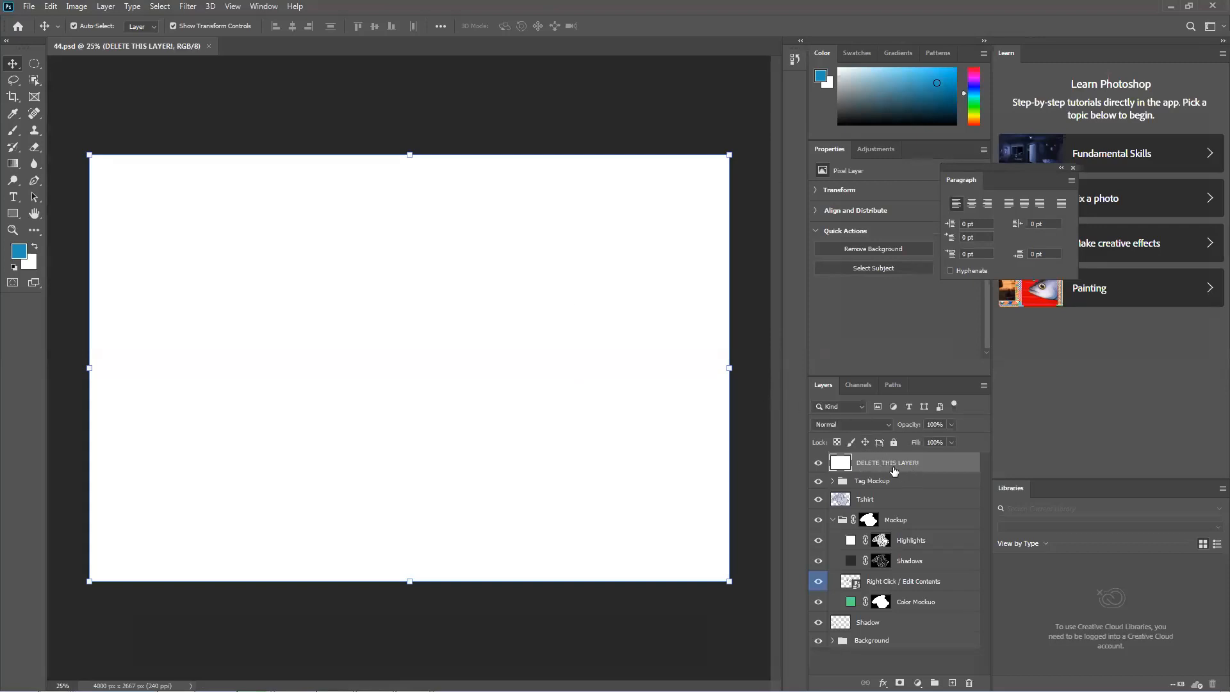
{"action": "key", "text": "Delete"}
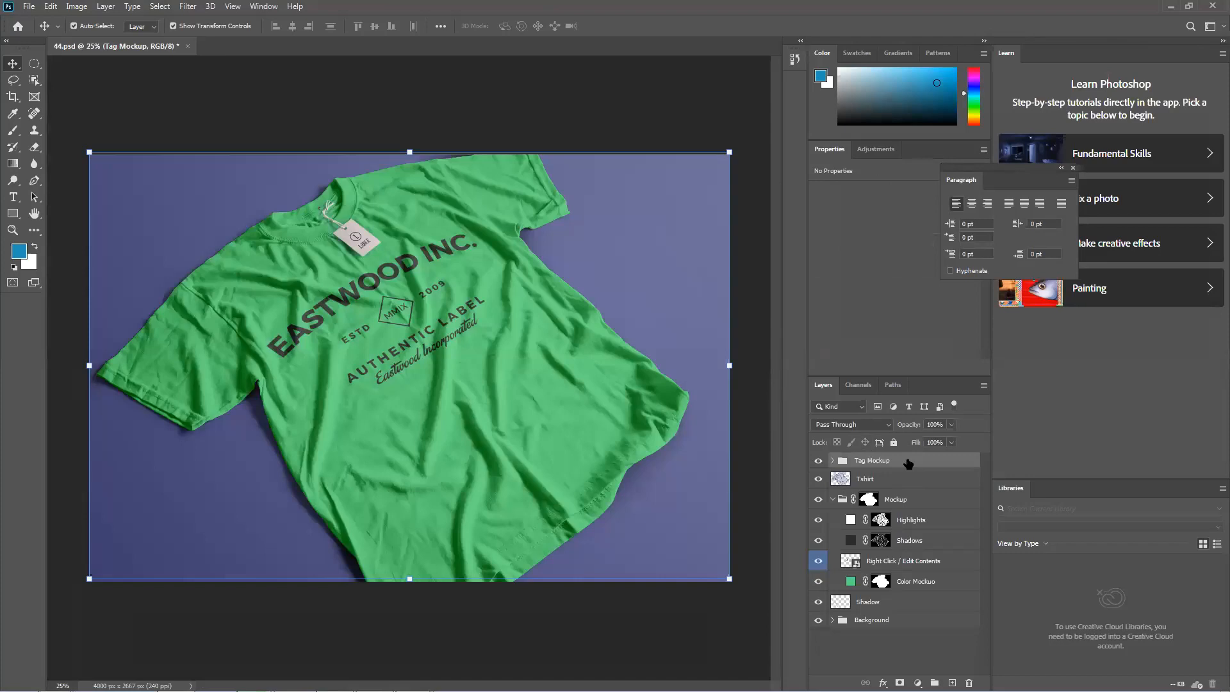
Open the contents of the Right Click / Edit Contents smart object and place the vegetable_kathi_roll image from the desktop in it.
{"action": "left_click", "coordinate": [850, 562]}
{"action": "double_click", "coordinate": [850, 562]}
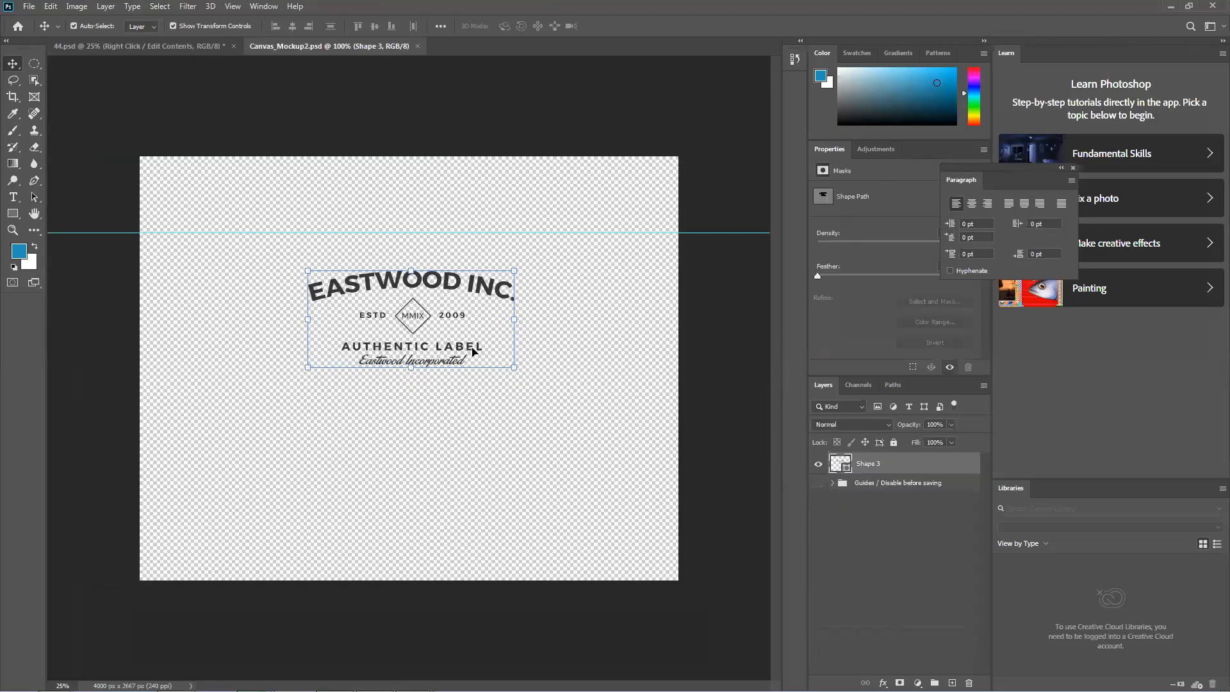
{"action": "double_click", "coordinate": [441, 12]}
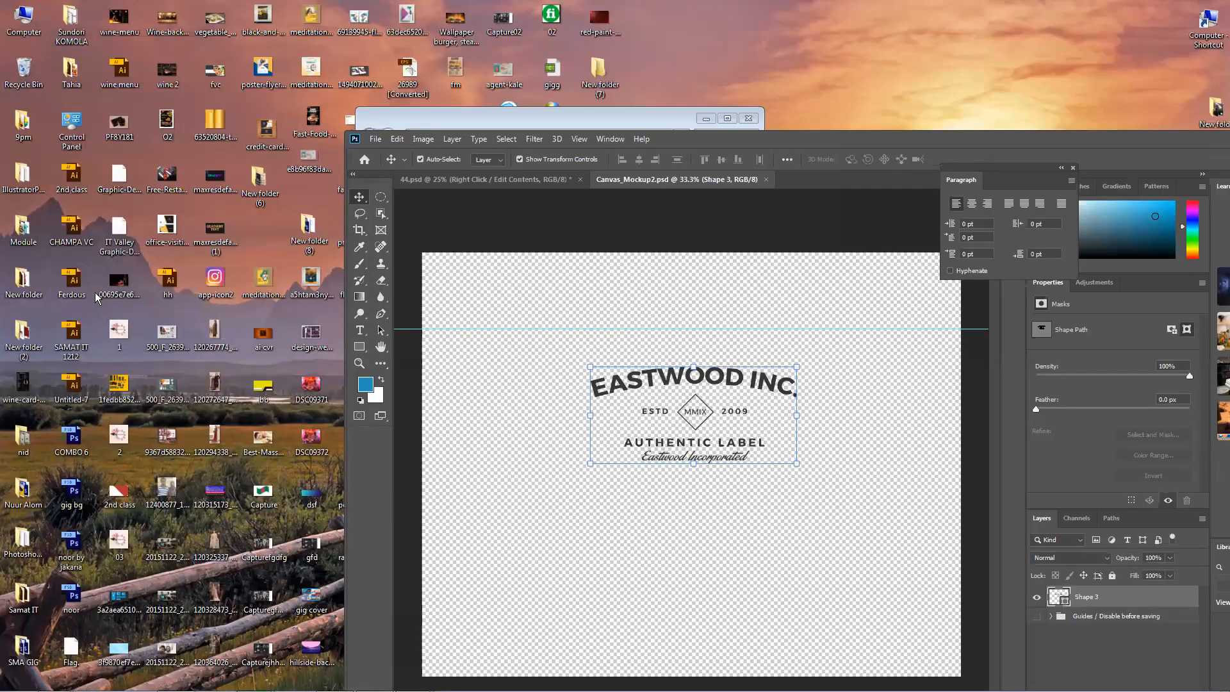
{"action": "left_click", "coordinate": [202, 31]}
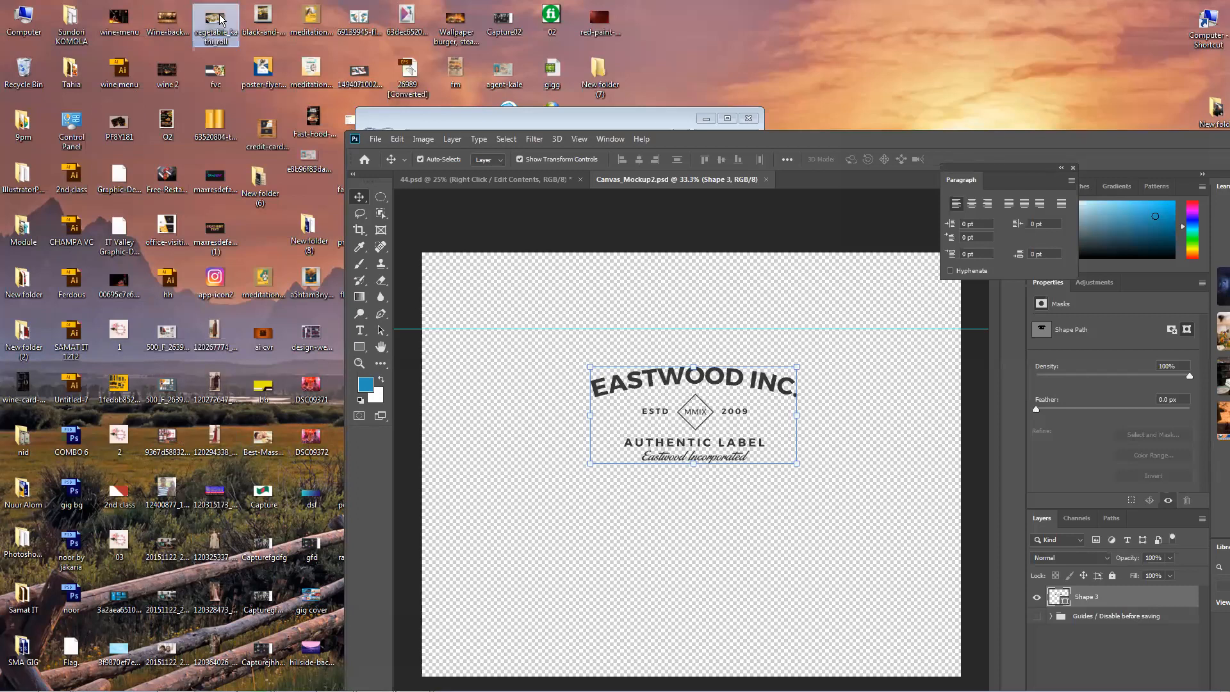
{"action": "left_click_drag", "start_coordinate": [227, 19], "coordinate": [699, 366]}
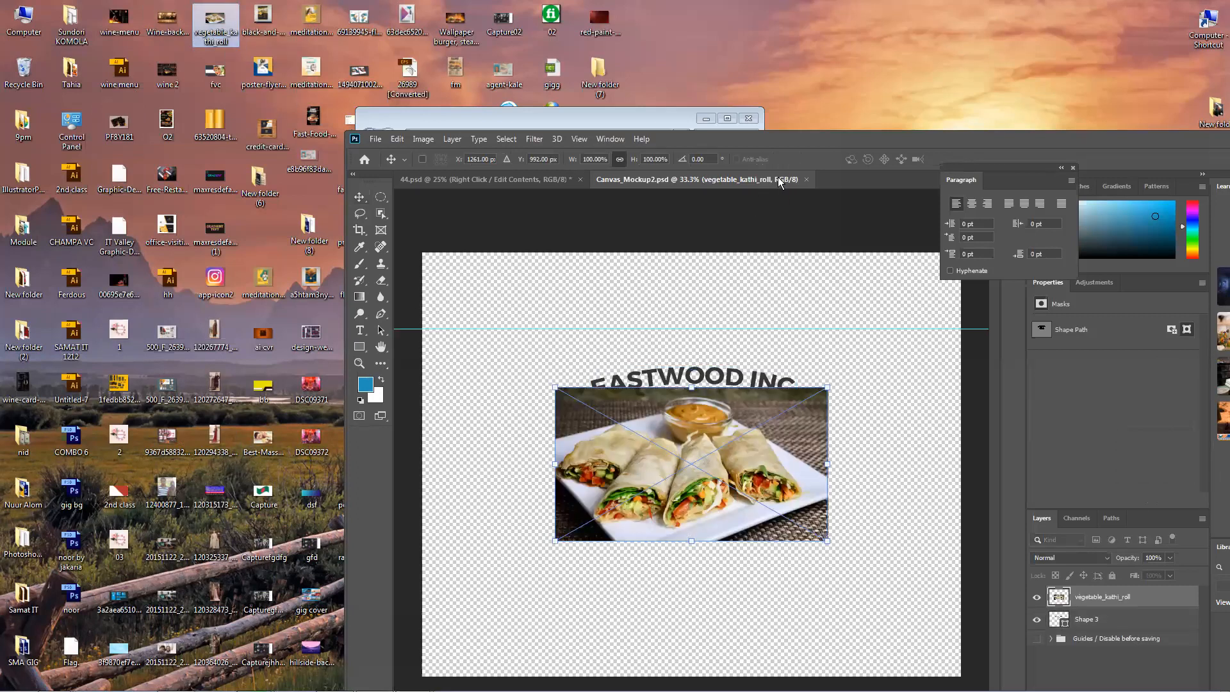
Scale the vegetable_kathi_roll image to about 841 x 473 px below the AUTHENTIC LABEL text, save the contents, and check the print in 44.psd.
{"action": "double_click", "coordinate": [790, 143]}
{"action": "left_click_drag", "start_coordinate": [496, 354], "coordinate": [495, 458]}
{"action": "key", "text": "Return"}
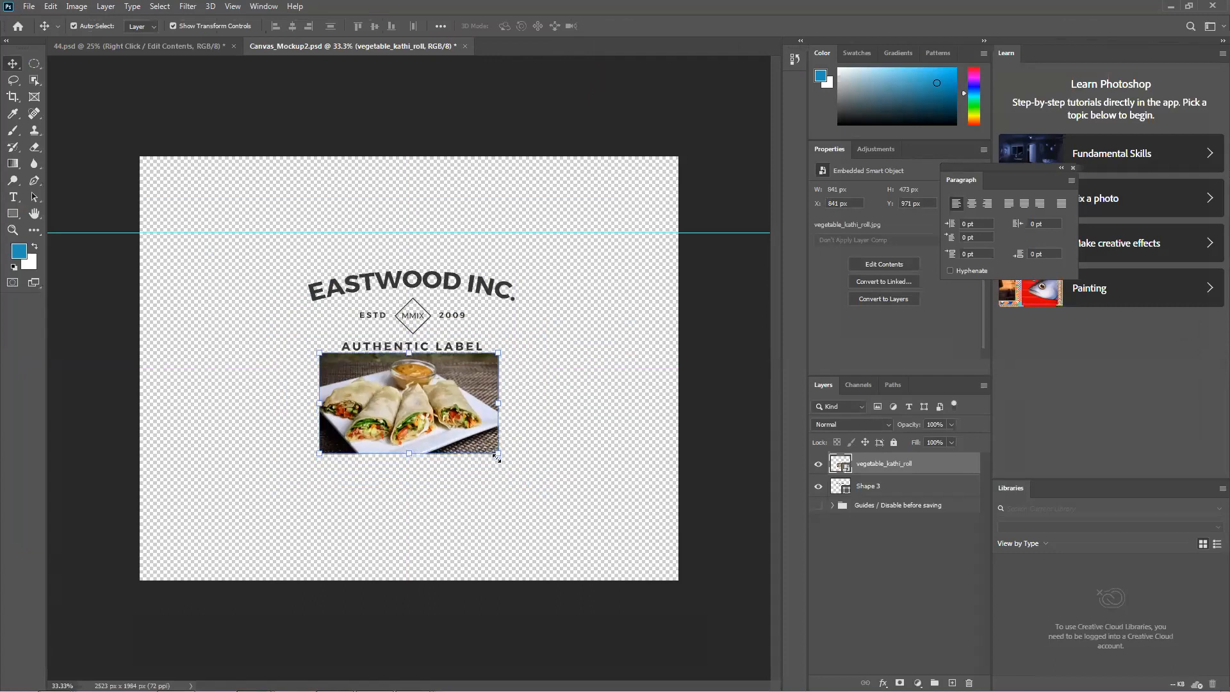
{"action": "left_click", "coordinate": [735, 384]}
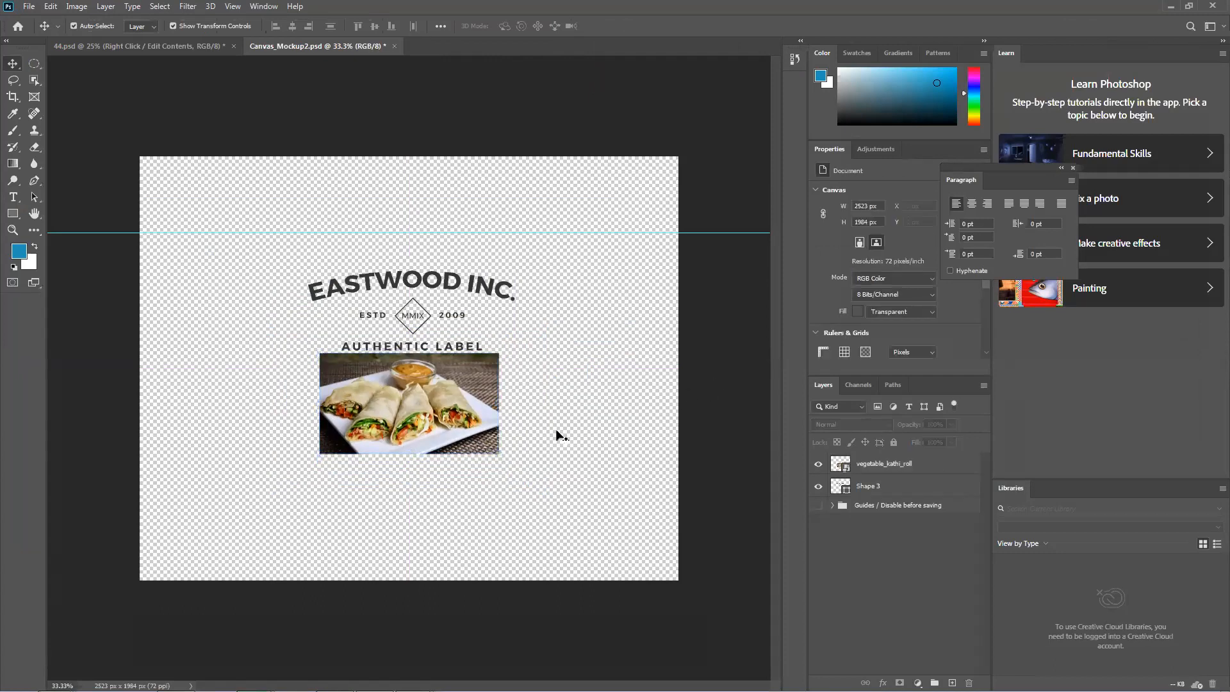
{"action": "key", "text": "ctrl"}
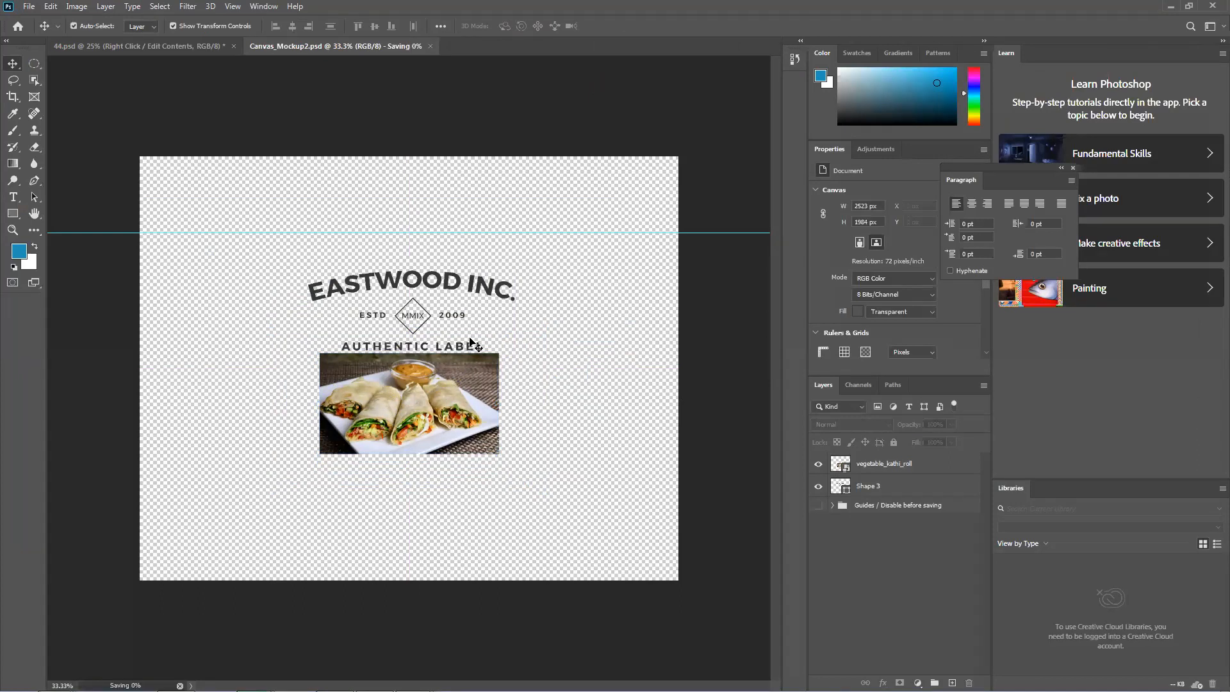
{"action": "left_click", "coordinate": [135, 43]}
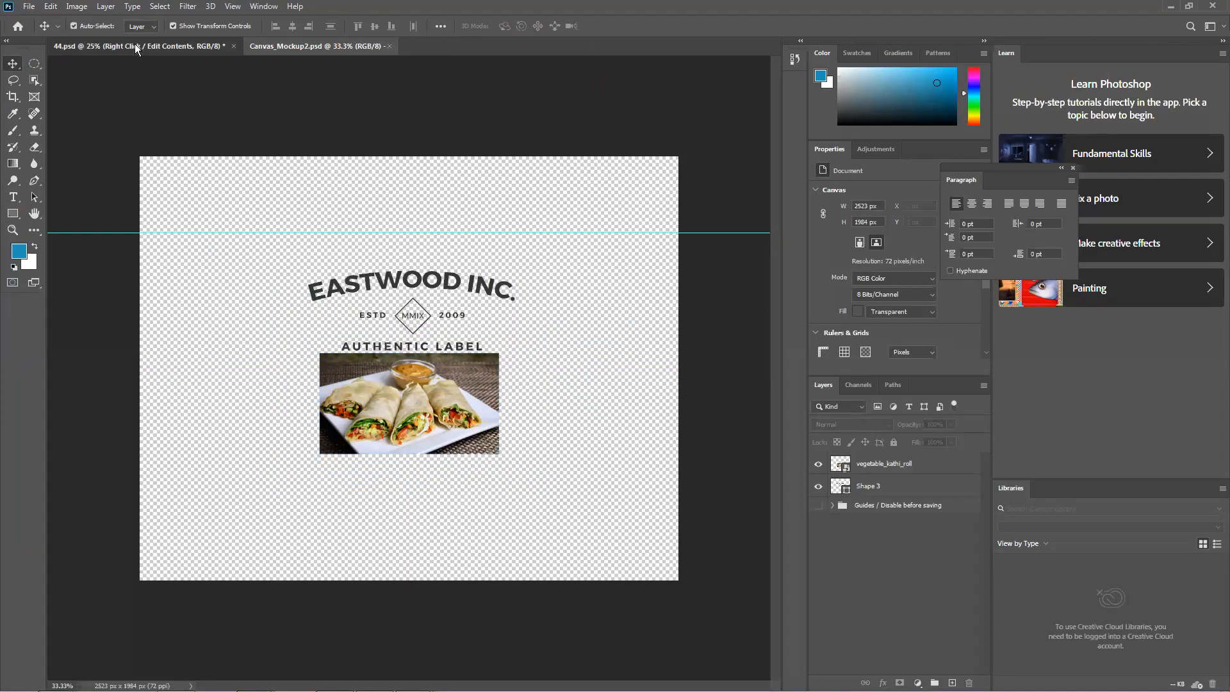
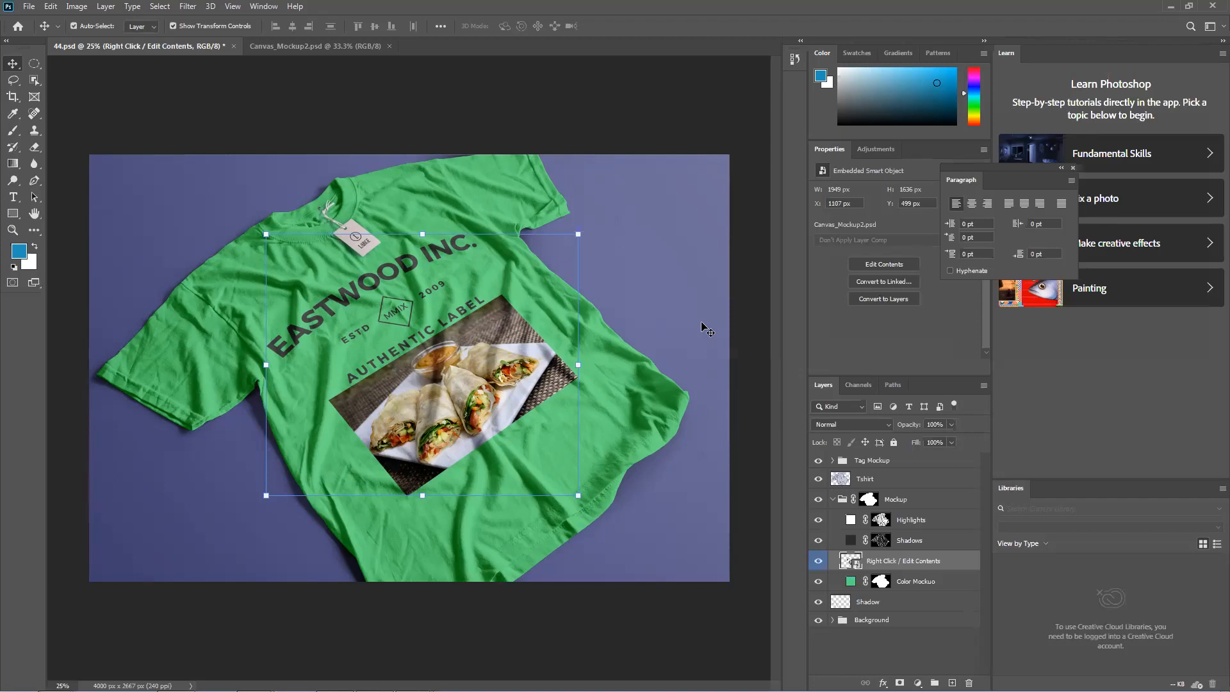
{"action": "mouse_move", "coordinate": [500, 686]}
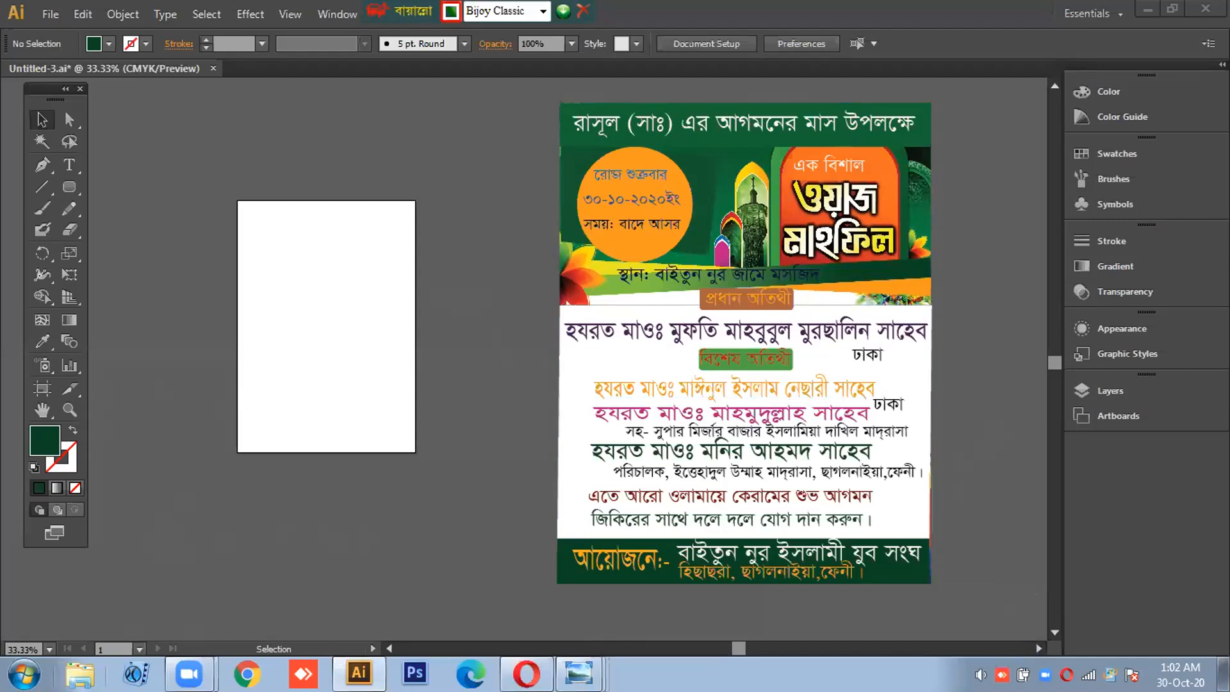
{"action": "left_click", "coordinate": [50, 548]}
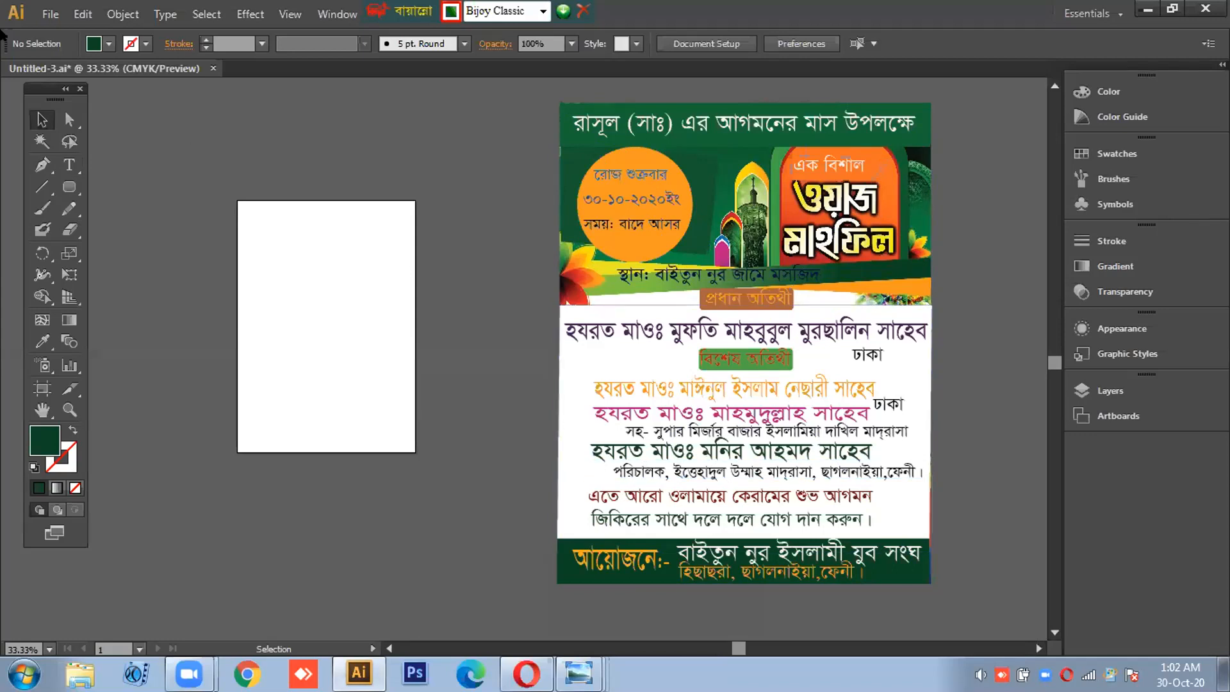
In Illustrator, recolor the venue text line above the poster's brown label to the near-white fill EBECF2 and deselect it.
{"action": "left_click", "coordinate": [68, 164]}
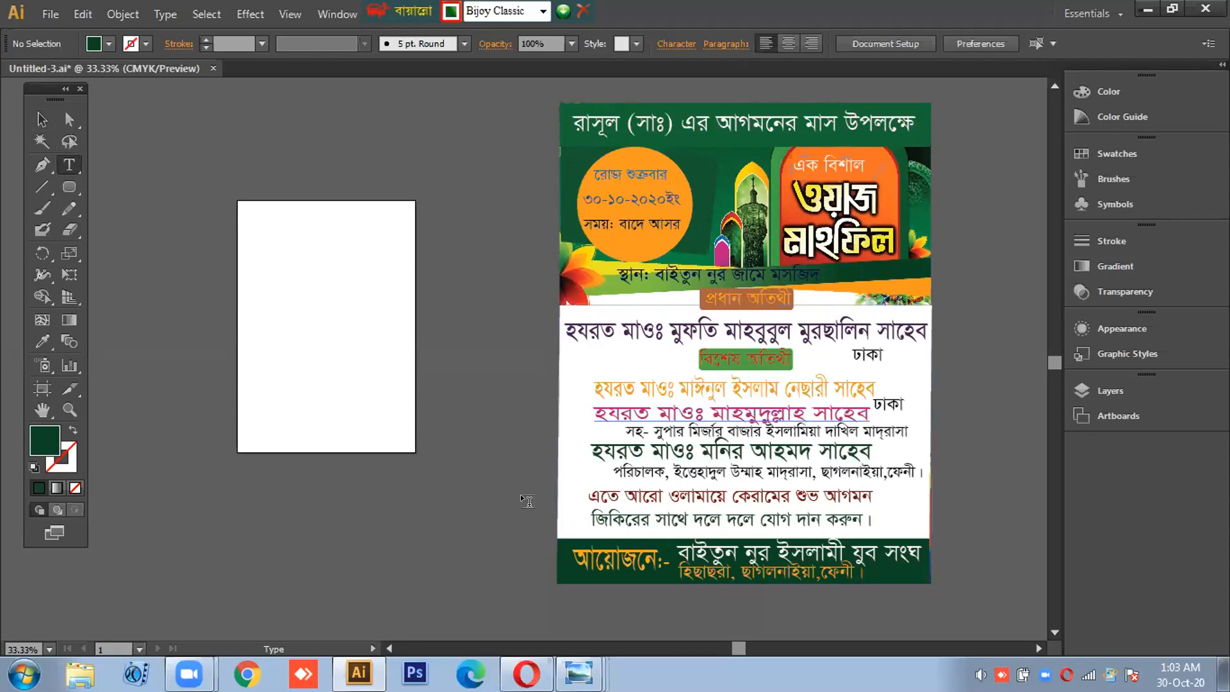
{"action": "triple_click", "coordinate": [615, 267]}
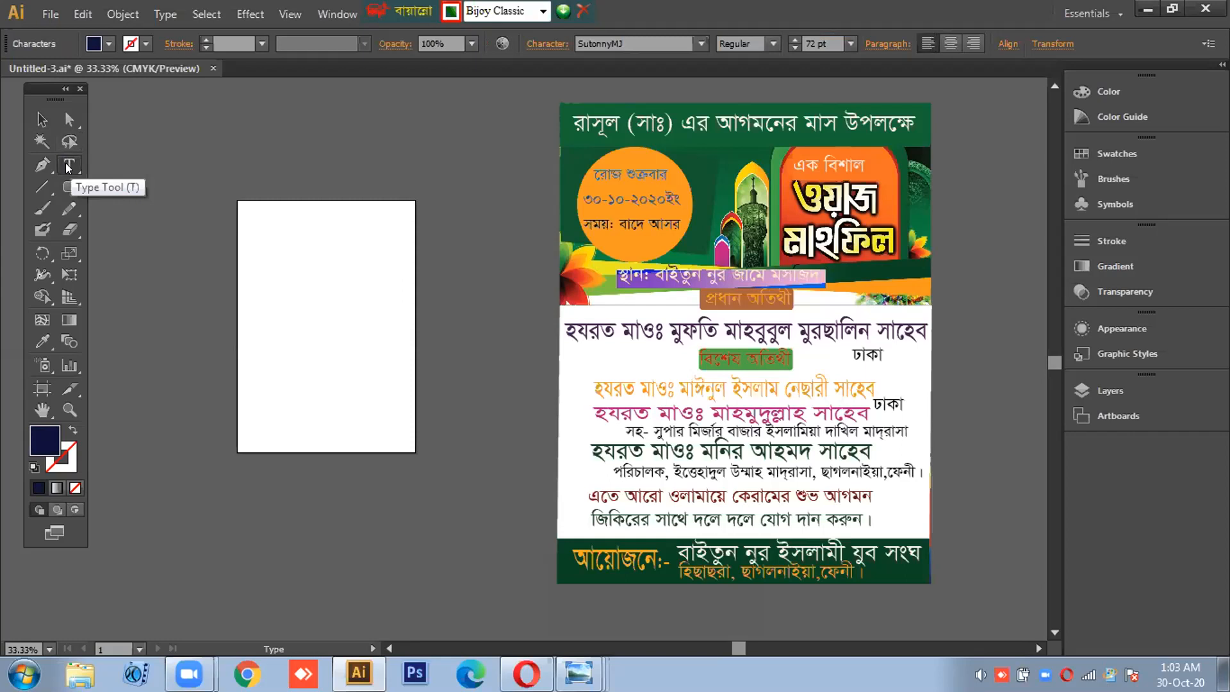
{"action": "double_click", "coordinate": [40, 436]}
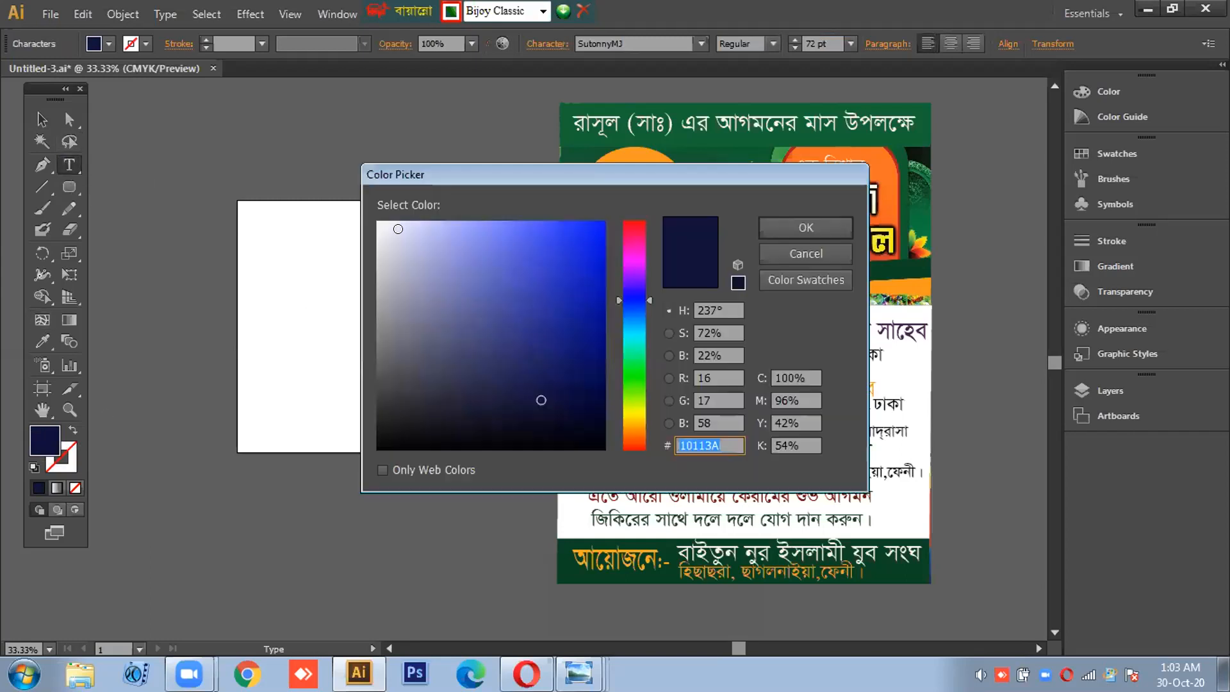
{"action": "left_click", "coordinate": [383, 232]}
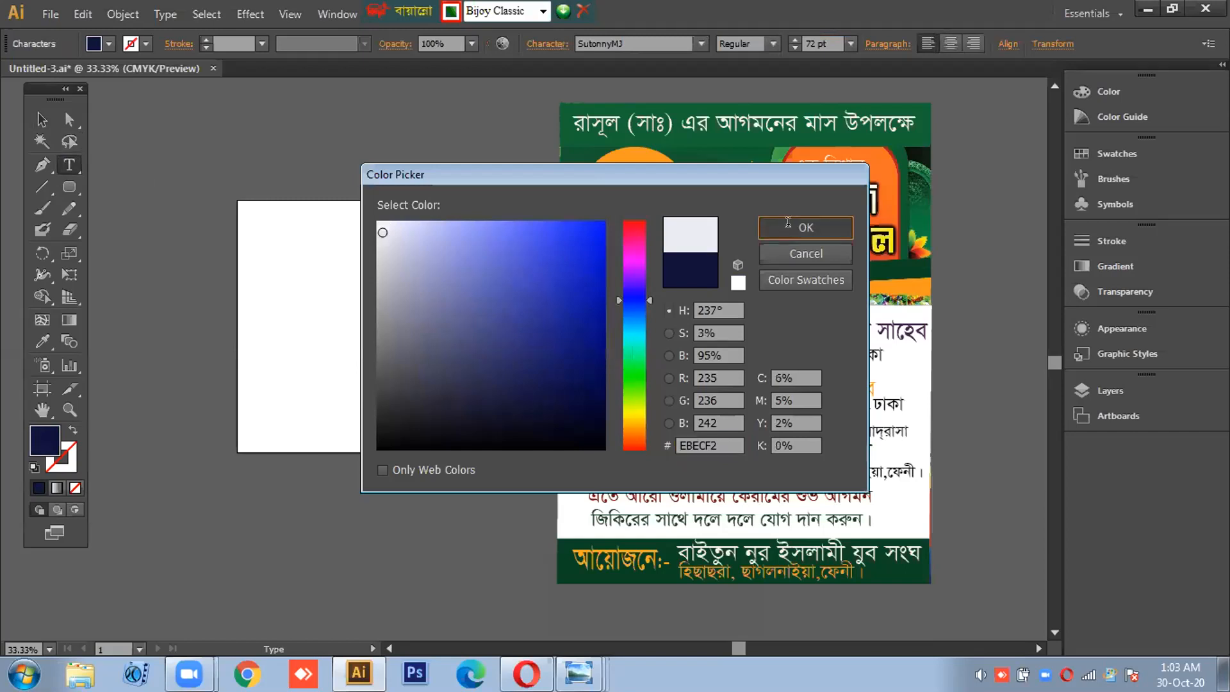
{"action": "left_click", "coordinate": [787, 223]}
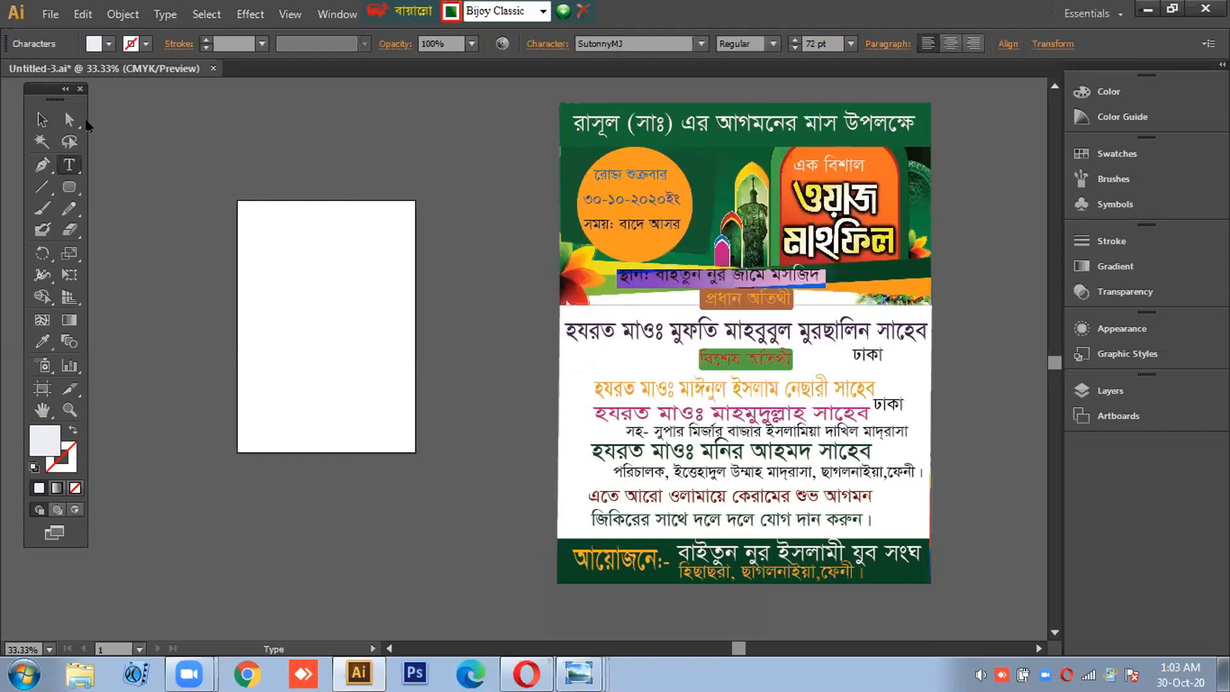
{"action": "left_click", "coordinate": [40, 115]}
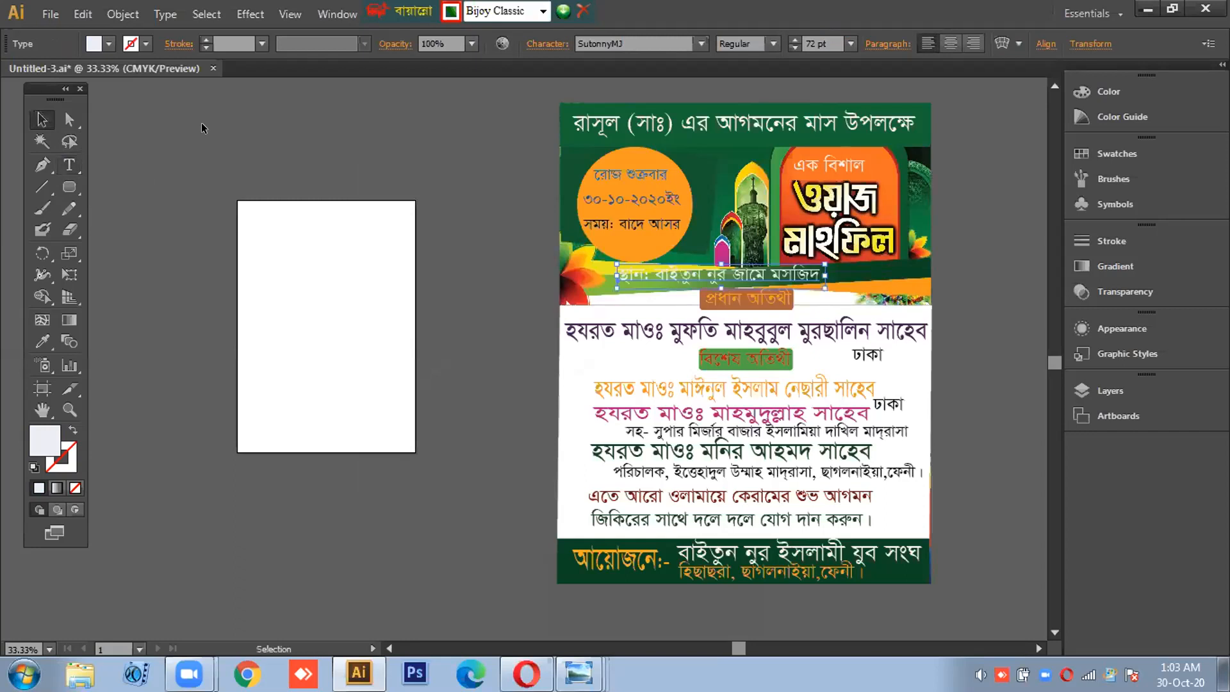
{"action": "left_click", "coordinate": [235, 125]}
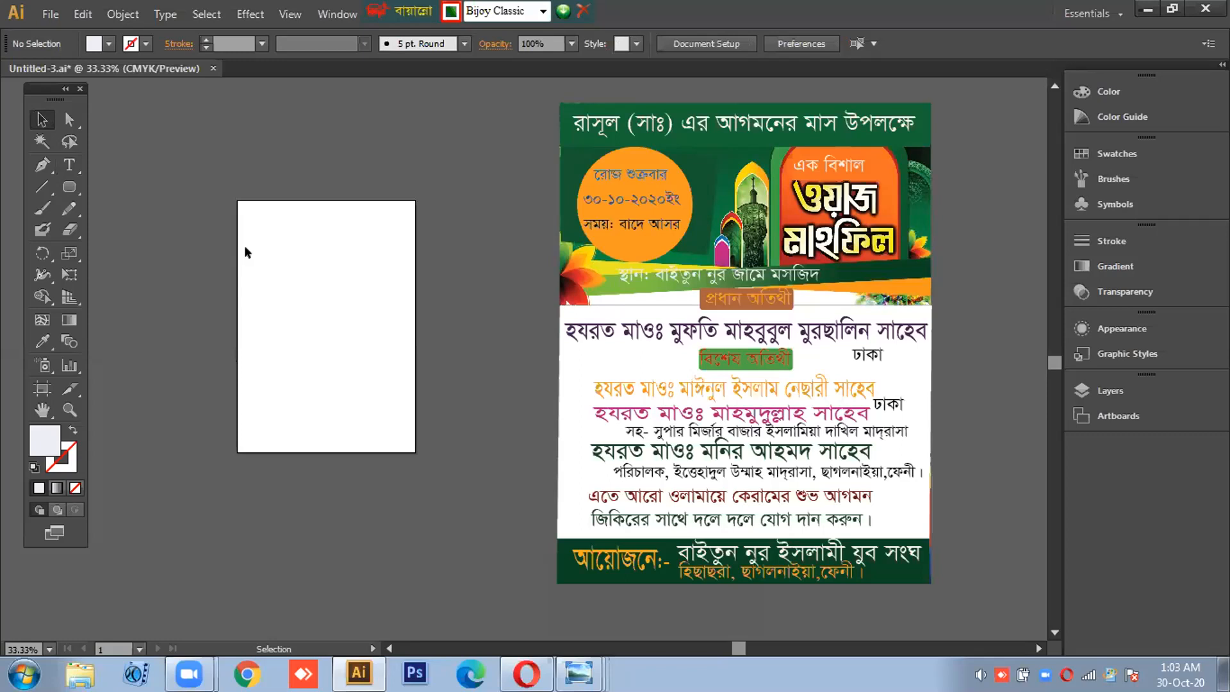
{"action": "left_click", "coordinate": [50, 14]}
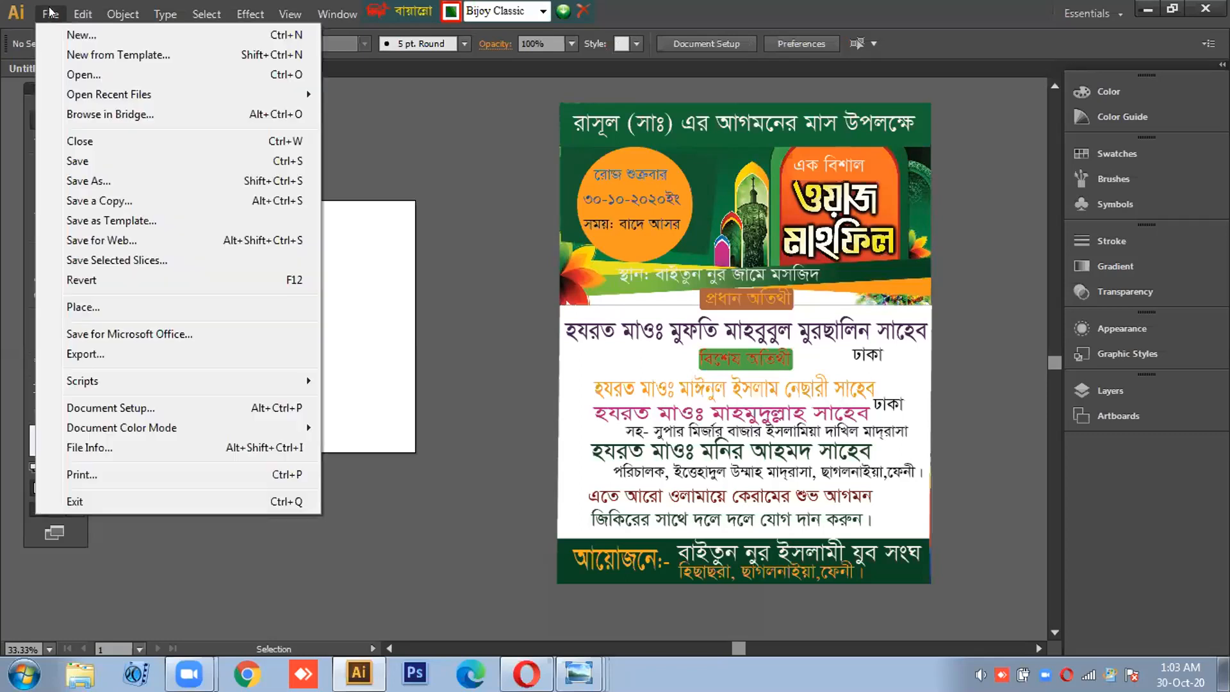
{"action": "left_click", "coordinate": [96, 201]}
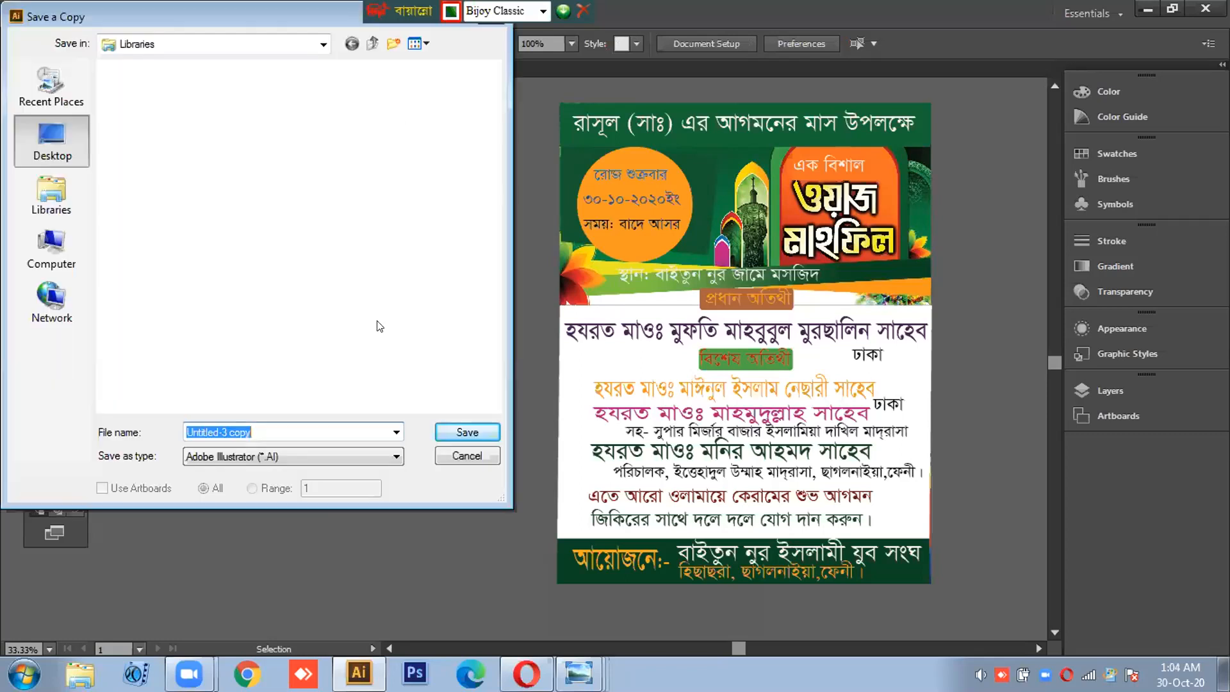
{"action": "left_click", "coordinate": [467, 433]}
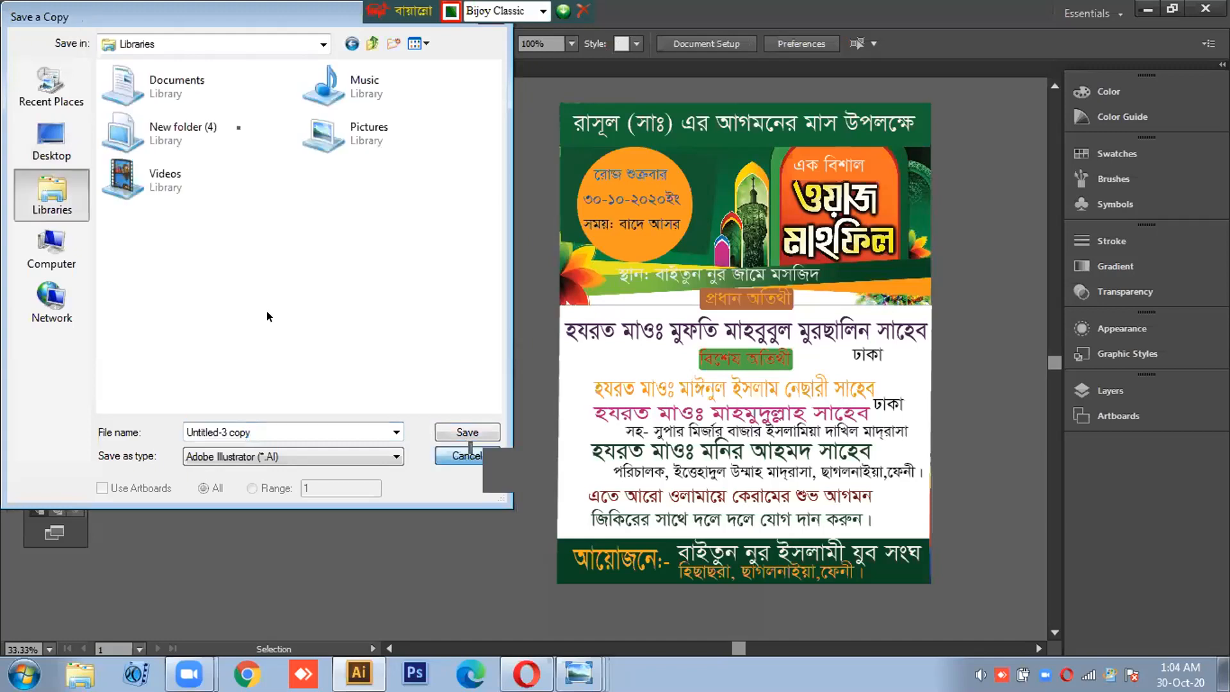
Open the poster in Save for Web and fit the whole artwork in the preview.
{"action": "left_click", "coordinate": [50, 13]}
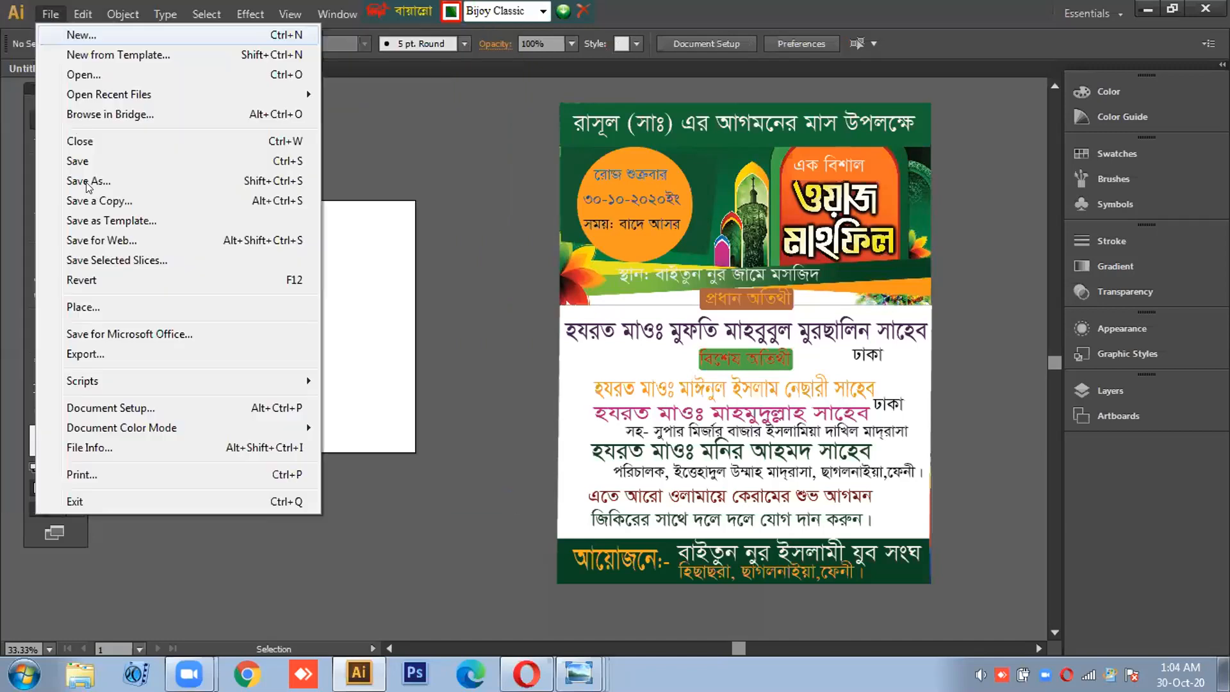
{"action": "left_click", "coordinate": [109, 241]}
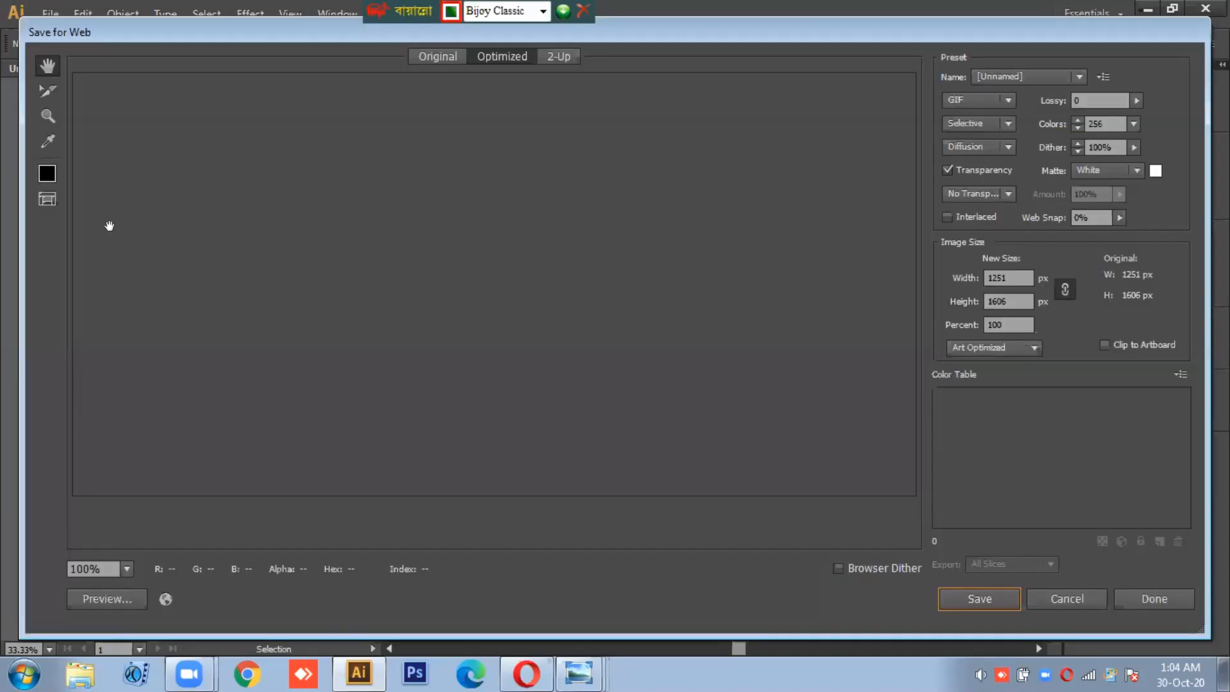
{"action": "left_click", "coordinate": [1107, 346]}
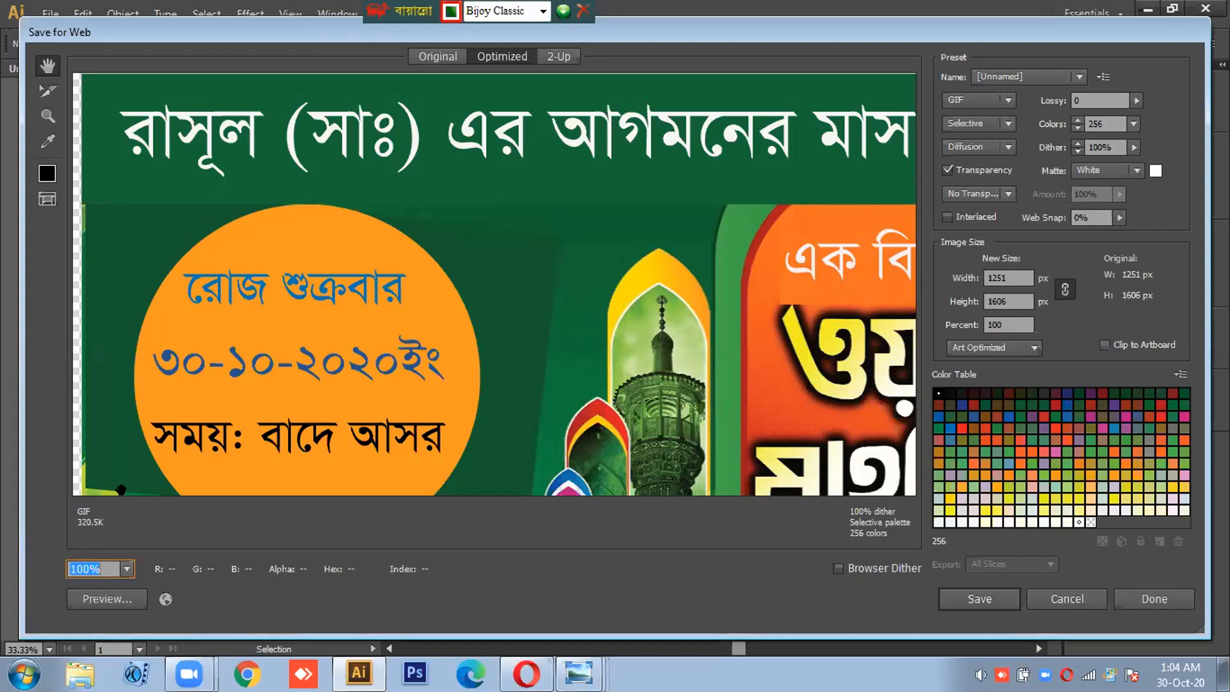
{"action": "key", "text": "alt+Down"}
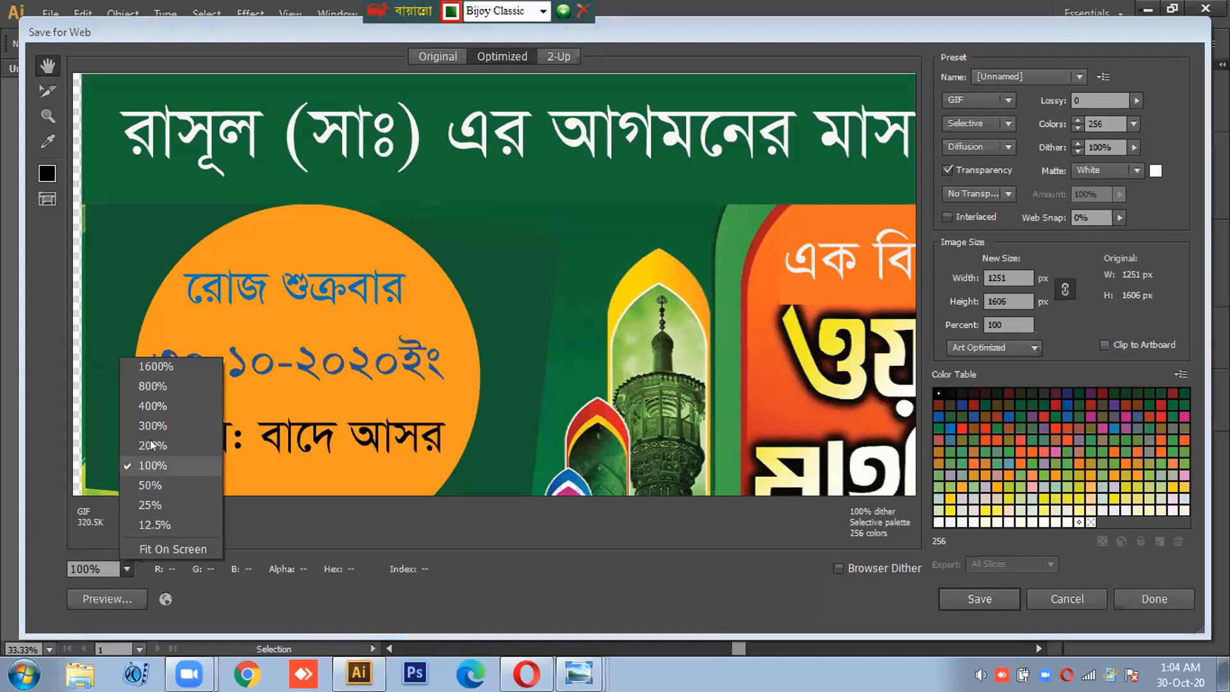
{"action": "left_click", "coordinate": [165, 549]}
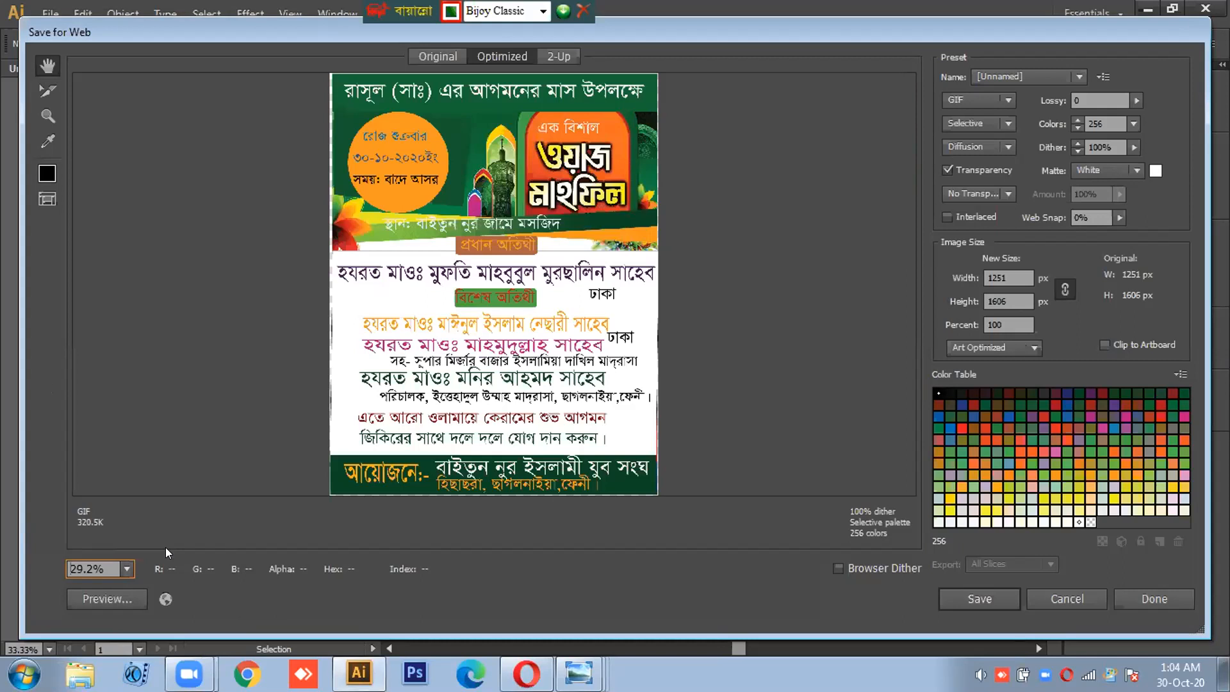
Try clipping the web export to the artboard in JPEG format, and cancel the export.
{"action": "left_click", "coordinate": [1104, 344]}
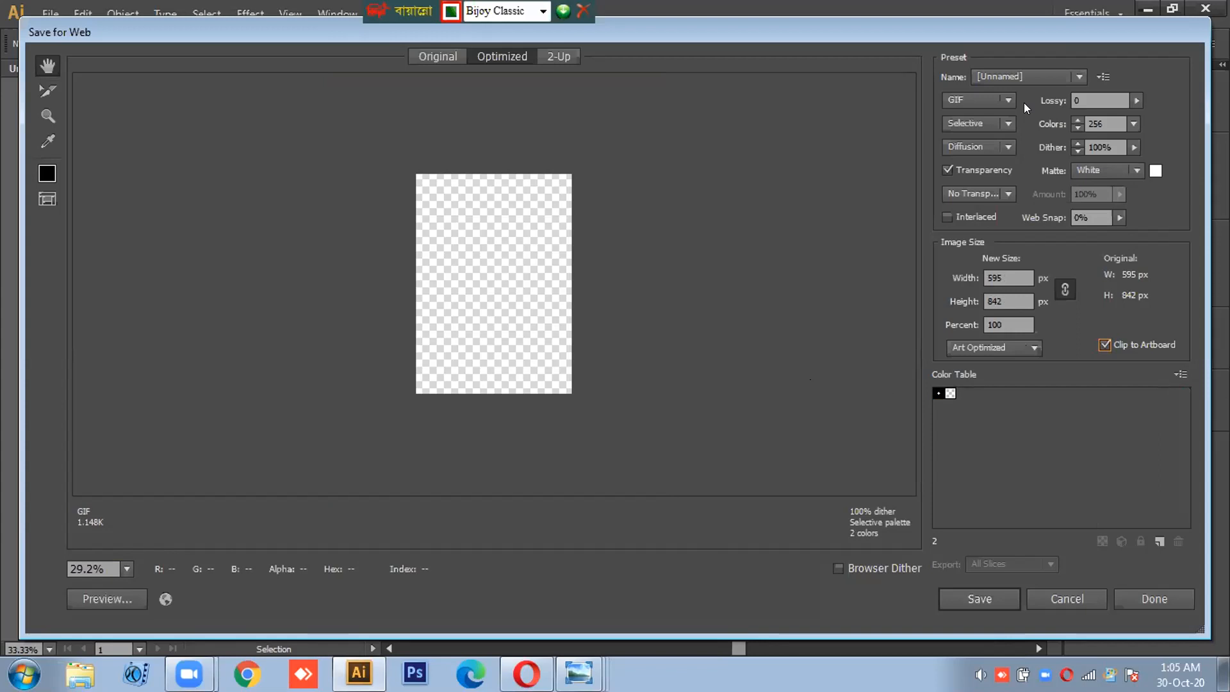
{"action": "left_click", "coordinate": [1003, 99]}
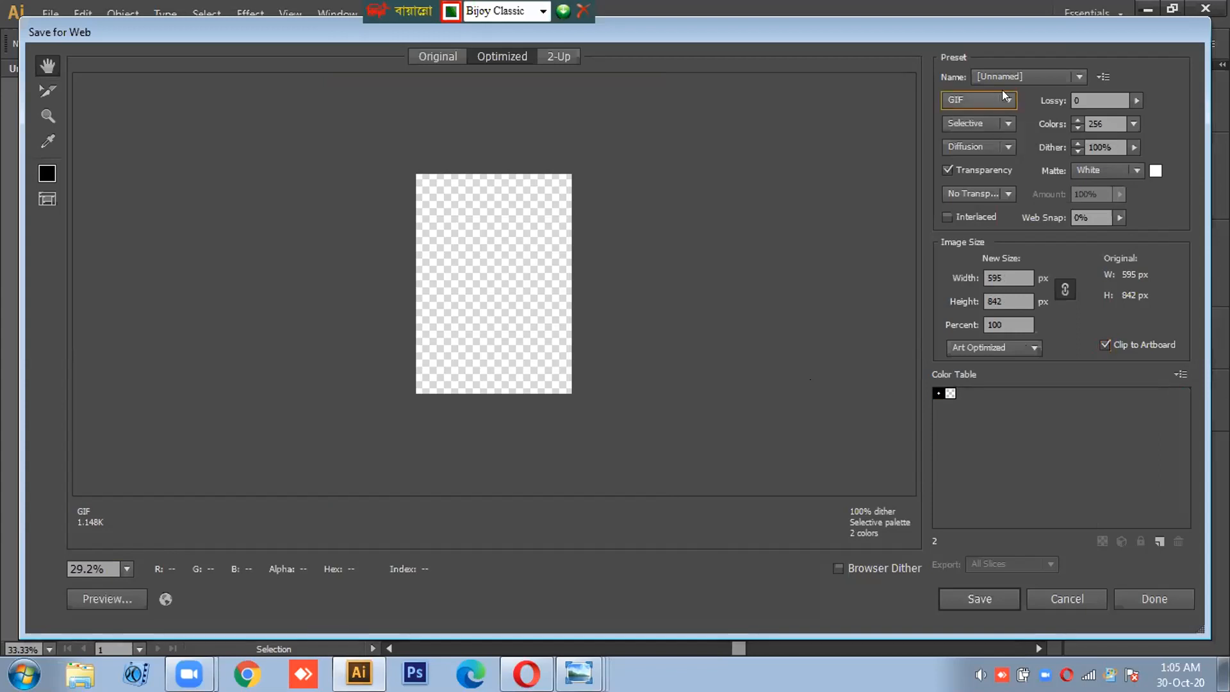
{"action": "left_click", "coordinate": [1001, 94]}
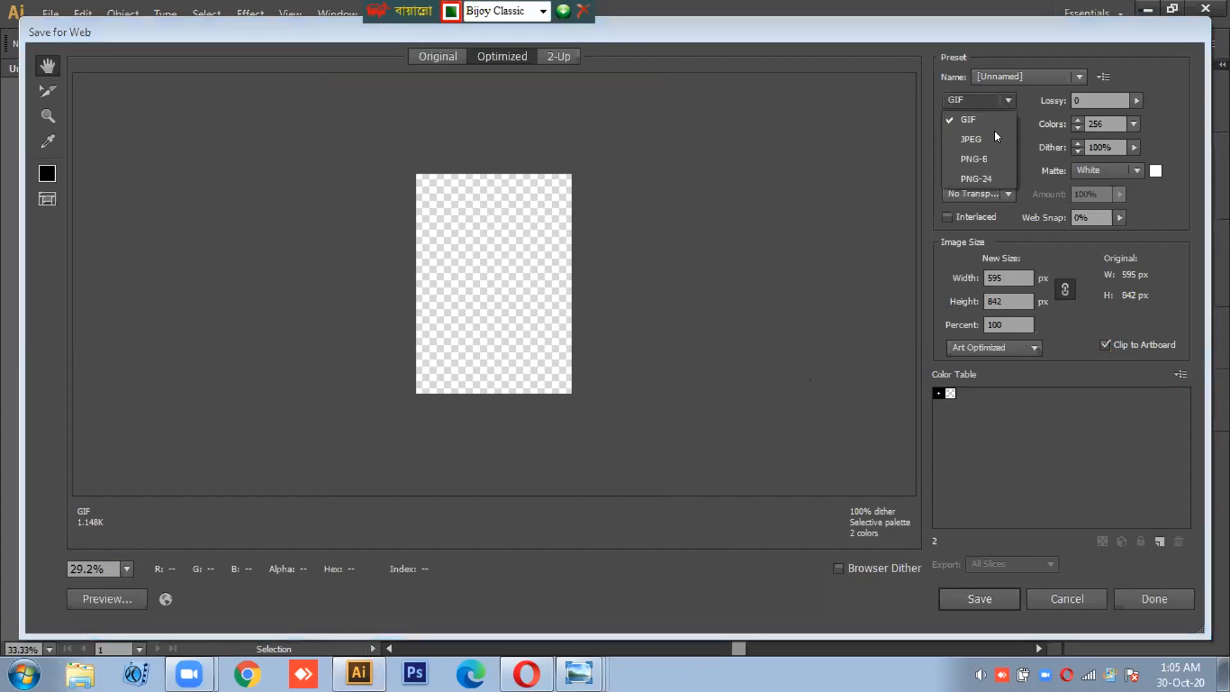
{"action": "left_click", "coordinate": [994, 136]}
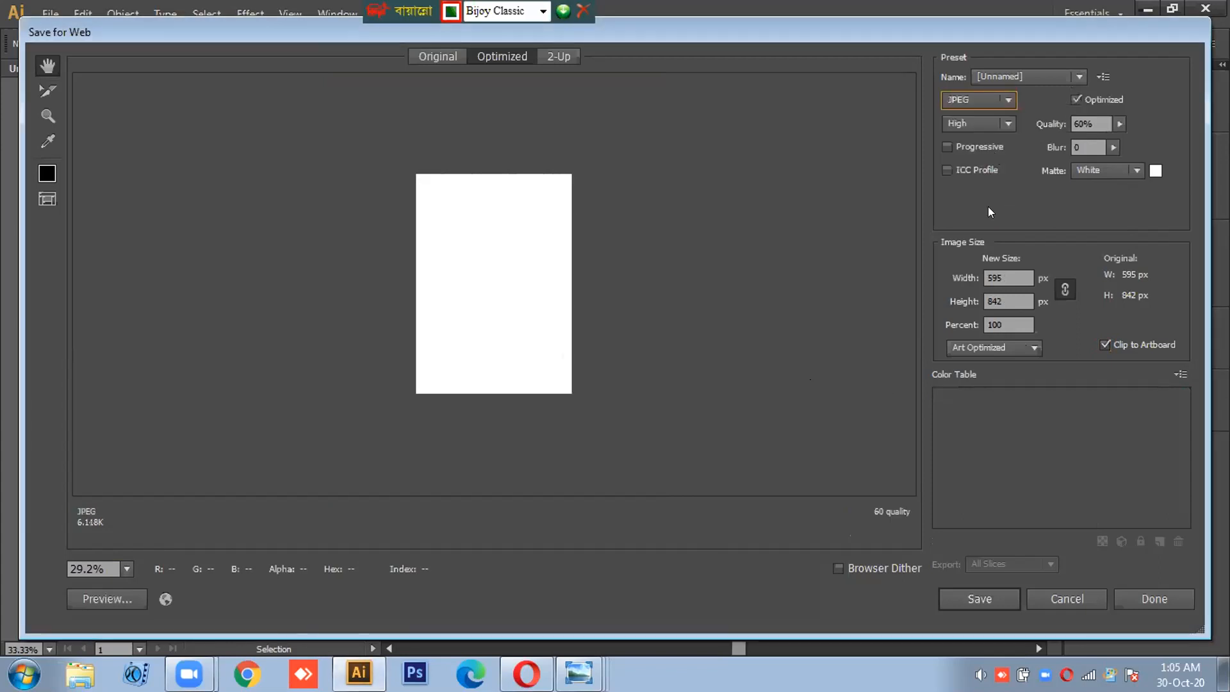
{"action": "left_click", "coordinate": [1059, 597]}
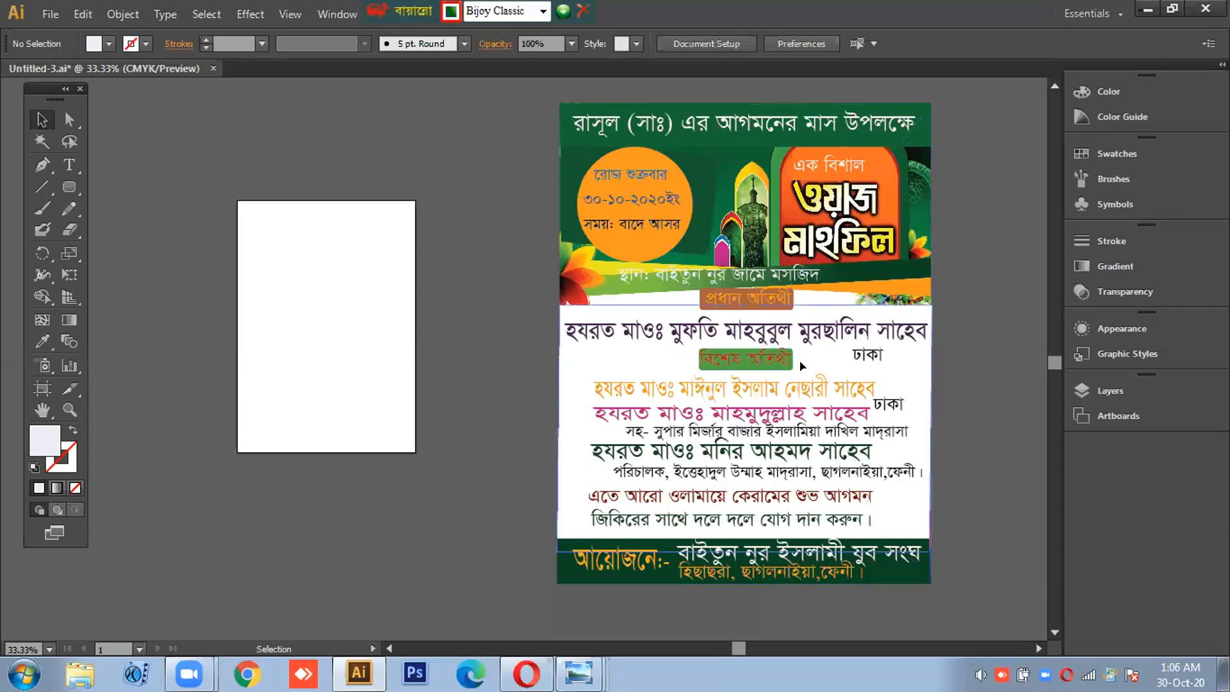
Move the white rectangle behind the guest names off the poster and back over the old text, and exit isolation mode.
{"action": "left_click_drag", "start_coordinate": [621, 367], "coordinate": [486, 306]}
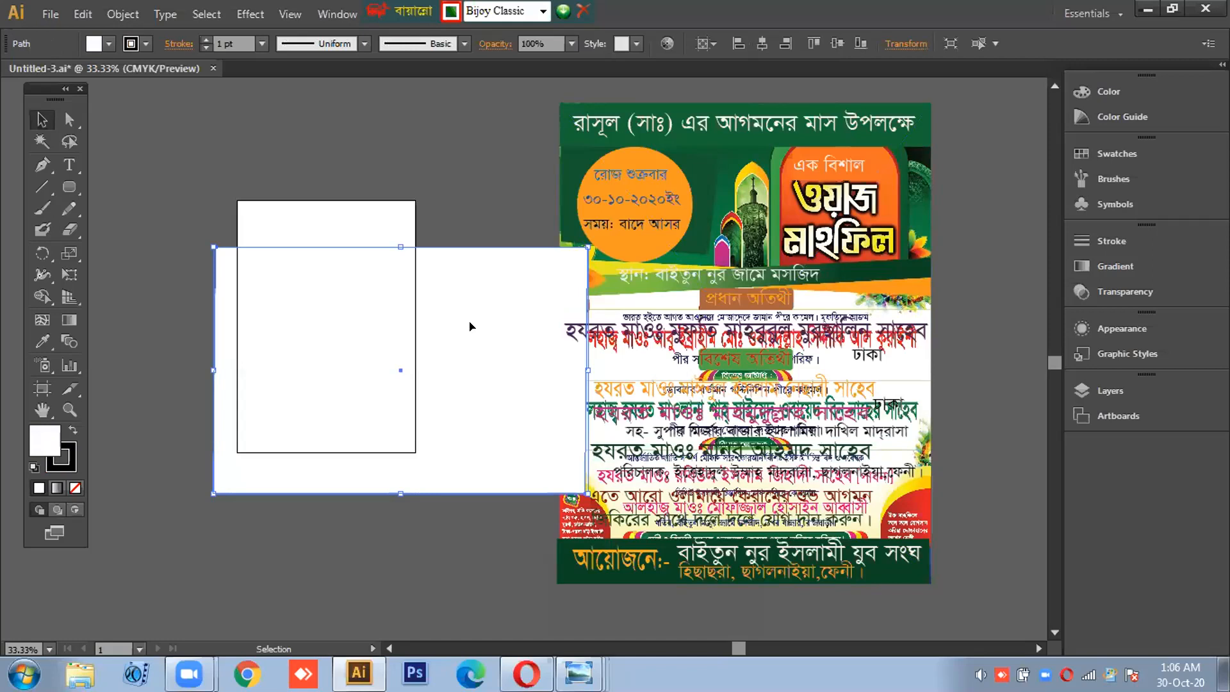
{"action": "left_click_drag", "start_coordinate": [471, 327], "coordinate": [808, 351]}
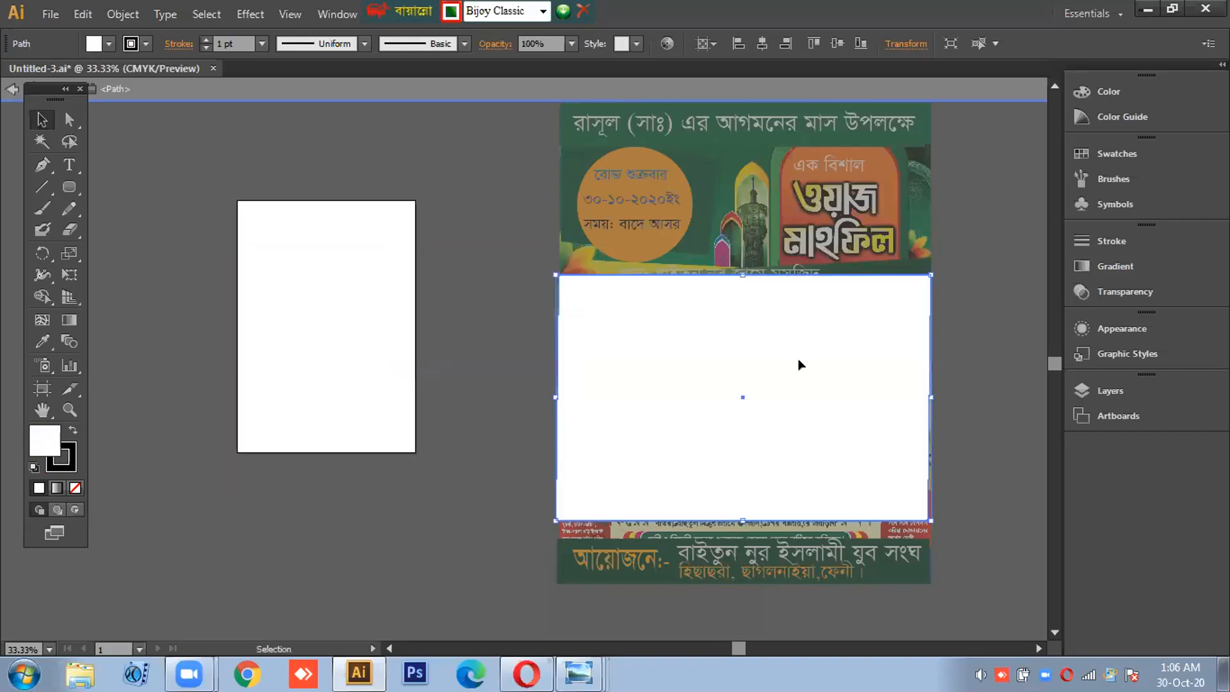
{"action": "double_click", "coordinate": [935, 318]}
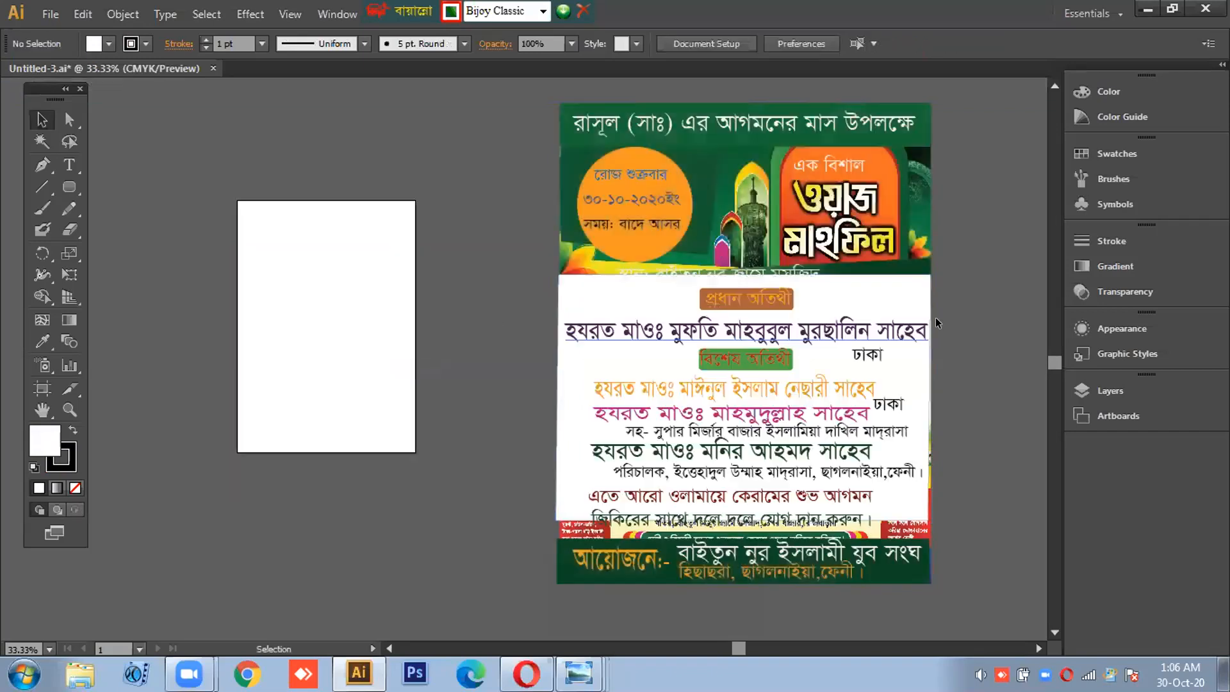
{"action": "triple_click", "coordinate": [832, 400]}
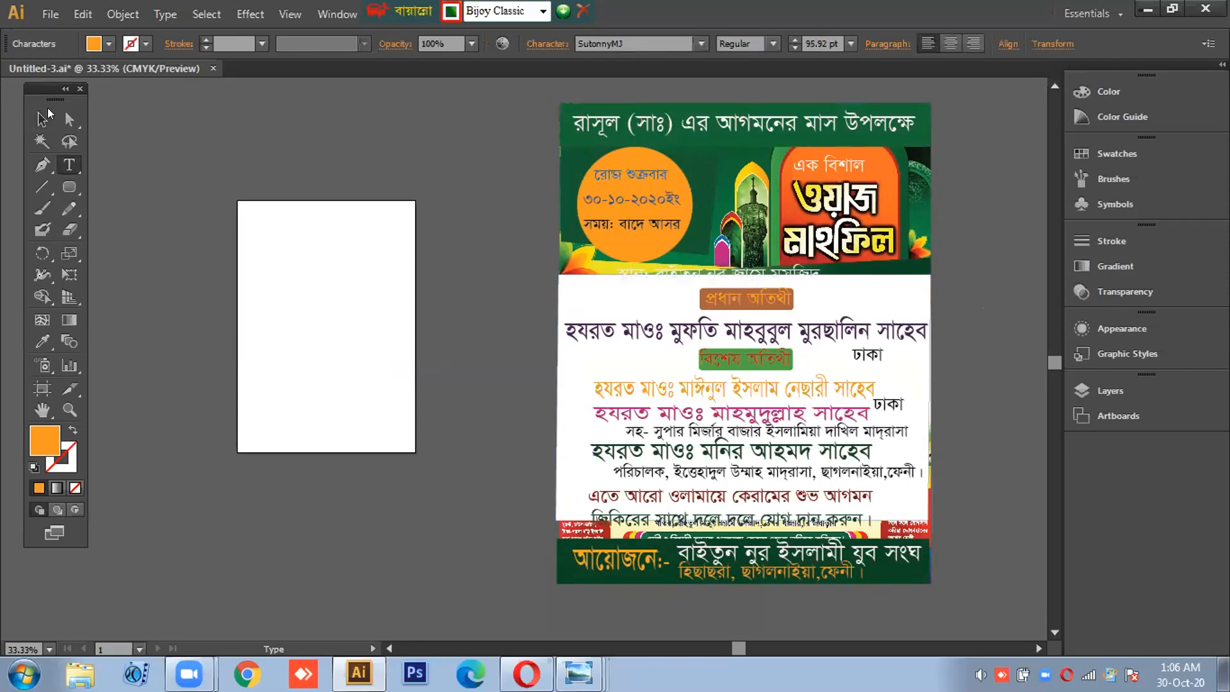
{"action": "double_click", "coordinate": [42, 116]}
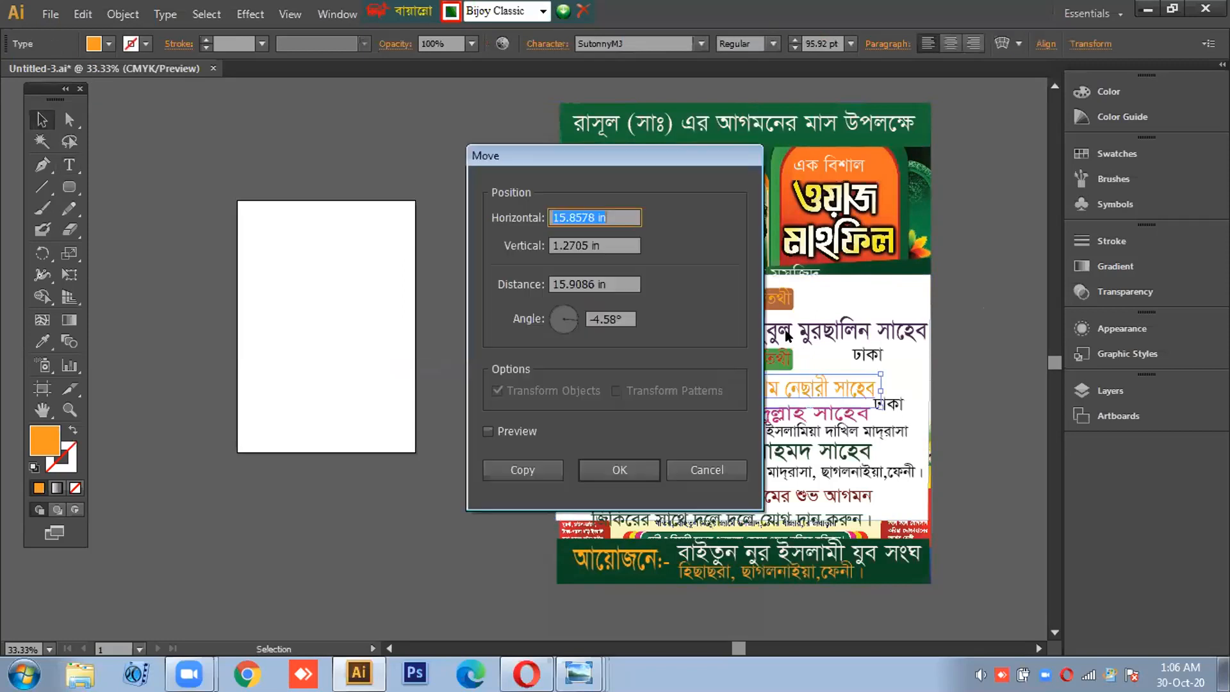
{"action": "left_click", "coordinate": [700, 470]}
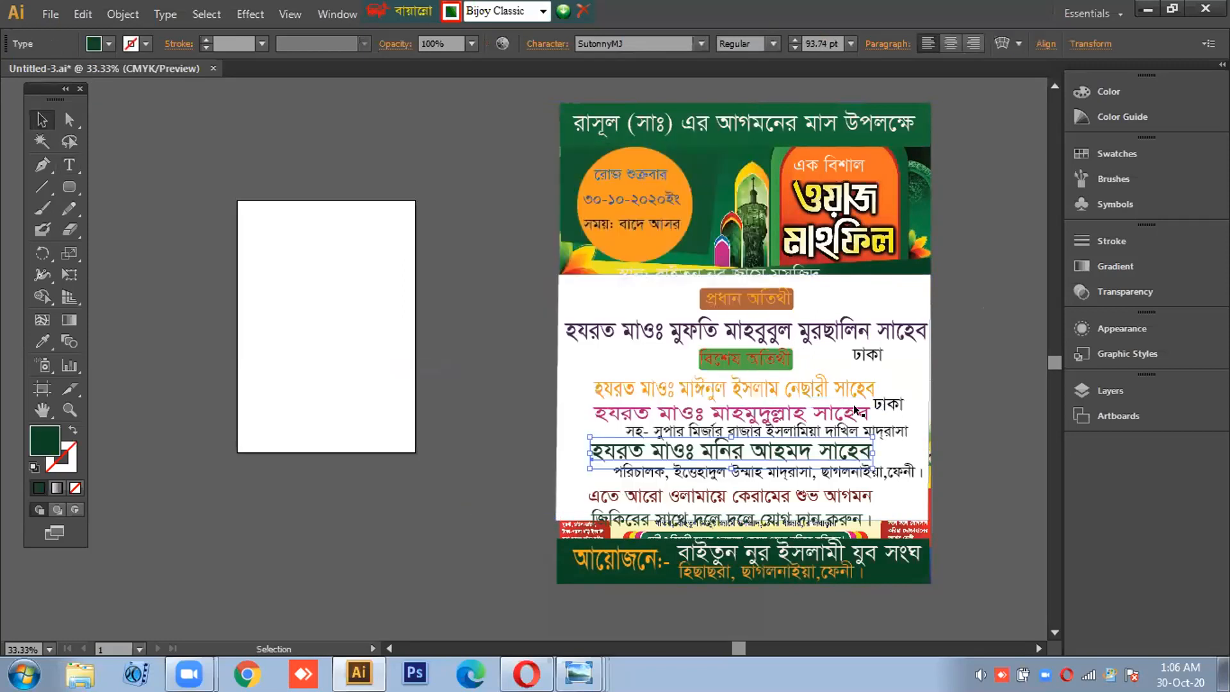
Isolate the white rectangle, shift it about 0.16 in right and 0.73 in down to uncover the venue line, and exit isolation mode.
{"action": "double_click", "coordinate": [878, 294]}
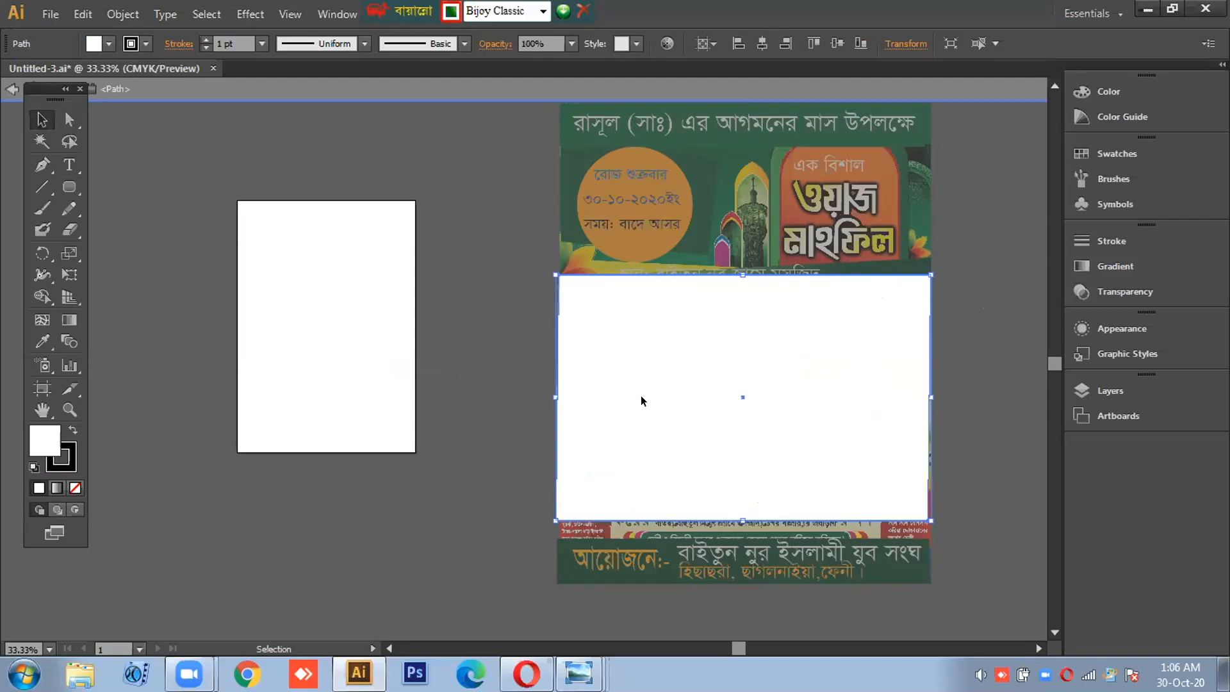
{"action": "left_click_drag", "start_coordinate": [642, 396], "coordinate": [644, 417]}
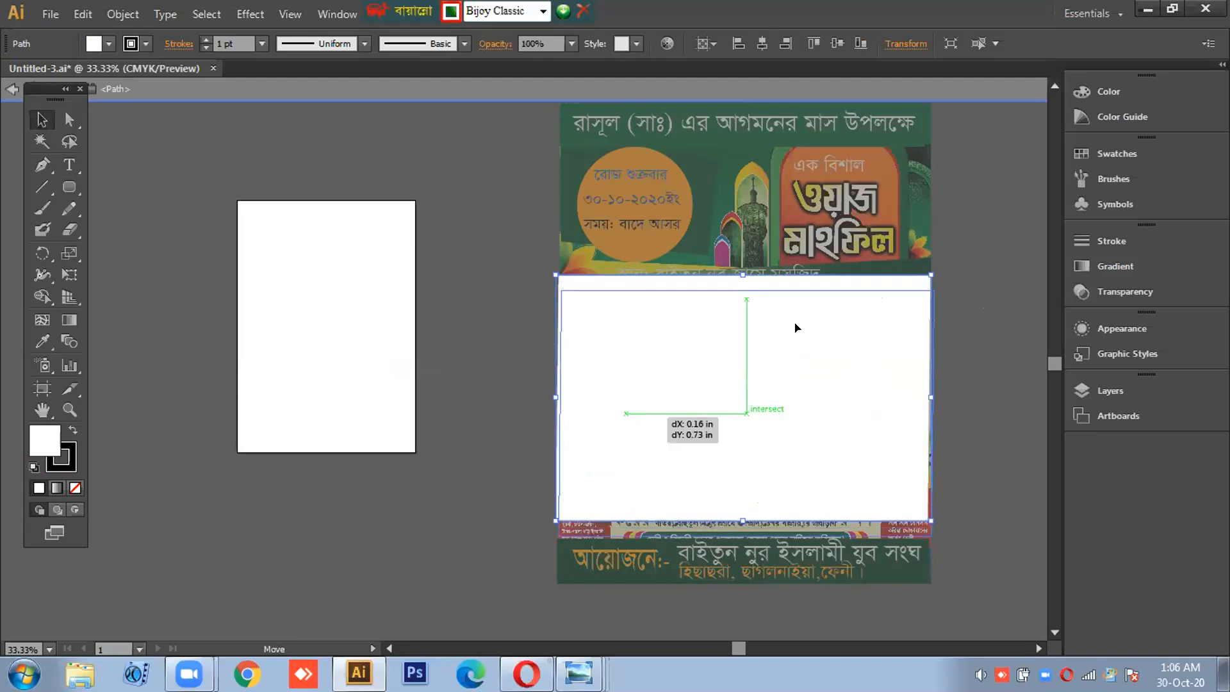
{"action": "double_click", "coordinate": [956, 210]}
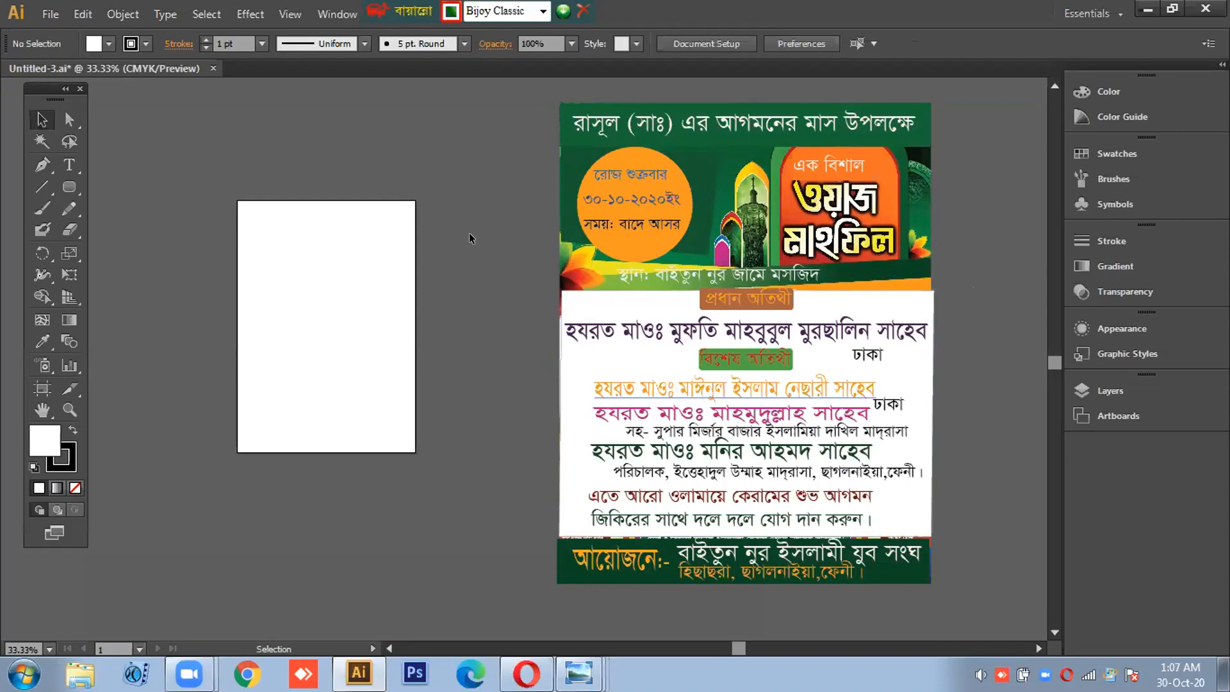
Select all of the poster artwork and move it over the empty artboard.
{"action": "key", "text": "a"}
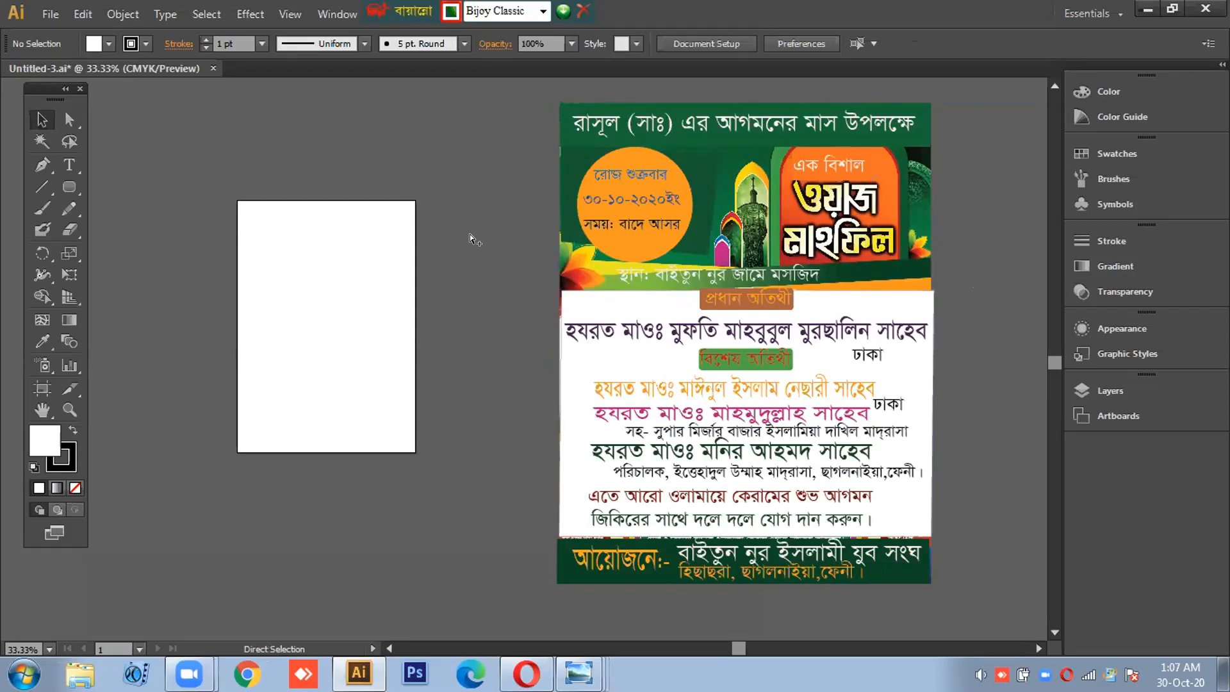
{"action": "key", "text": "v"}
{"action": "left_click_drag", "start_coordinate": [534, 86], "coordinate": [651, 505]}
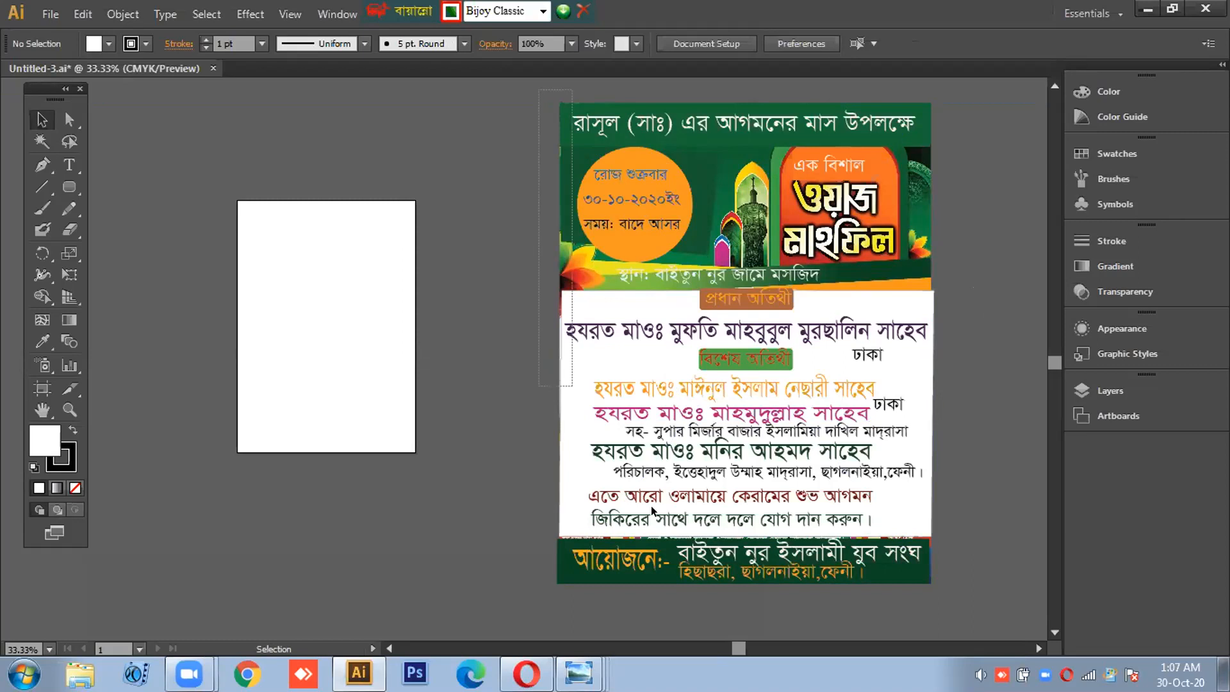
{"action": "left_click_drag", "start_coordinate": [806, 575], "coordinate": [953, 601]}
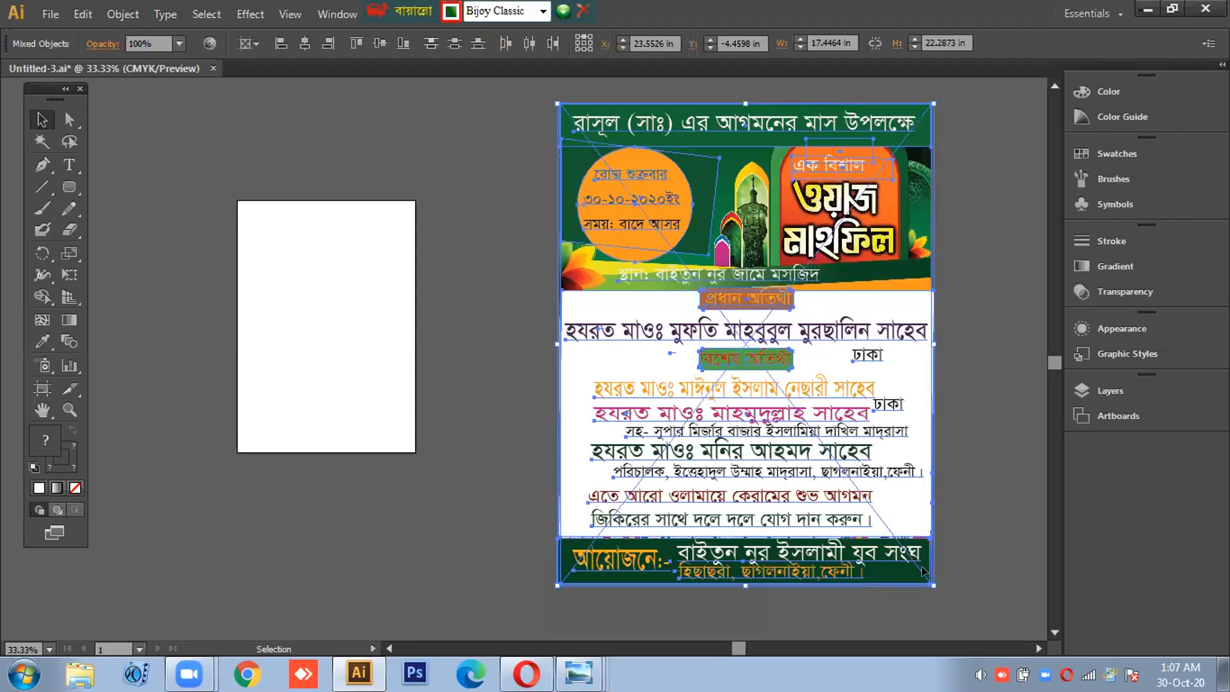
{"action": "left_click_drag", "start_coordinate": [383, 467], "coordinate": [406, 465]}
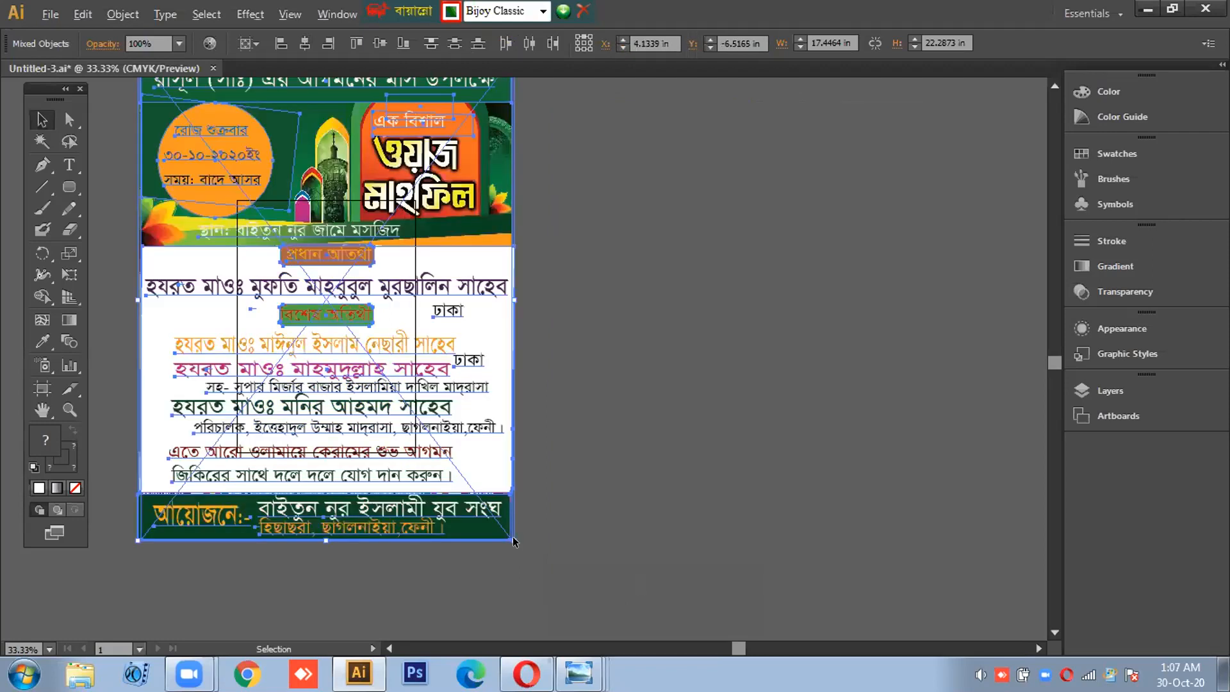
Scale the poster to about 8.29 x 10.59 in to match the artboard's width, align it with the artboard's bottom edge, and deselect it.
{"action": "left_click_drag", "start_coordinate": [511, 532], "coordinate": [406, 440]}
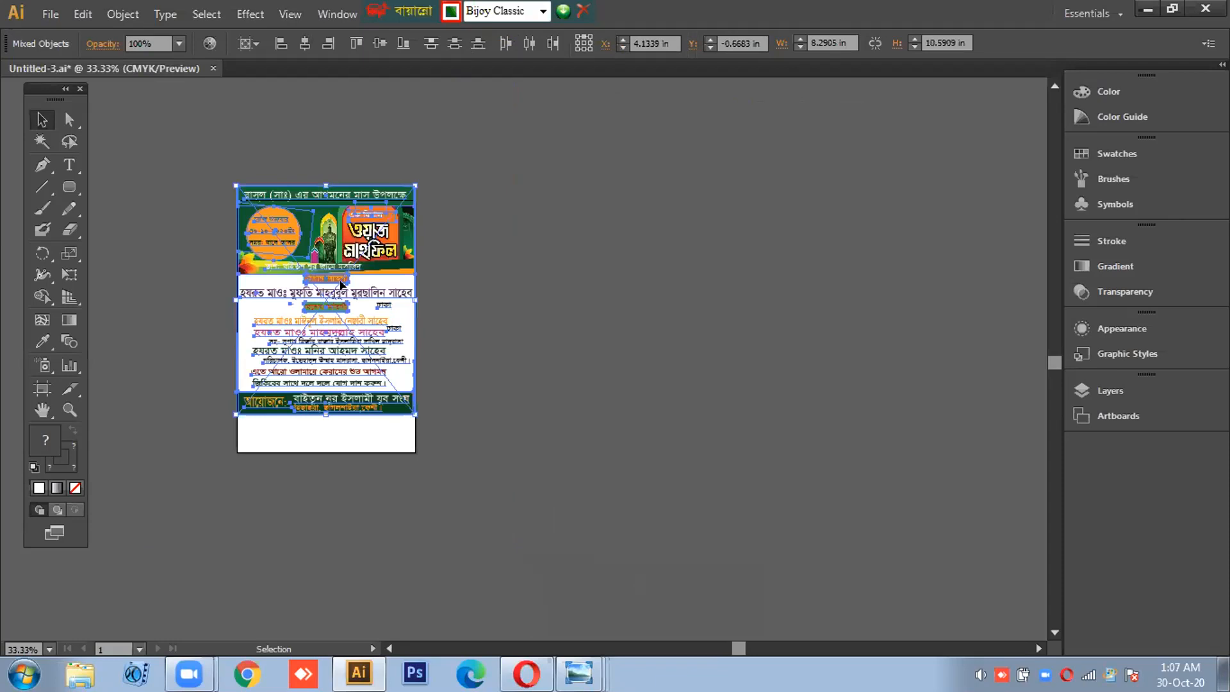
{"action": "left_click_drag", "start_coordinate": [338, 309], "coordinate": [346, 292]}
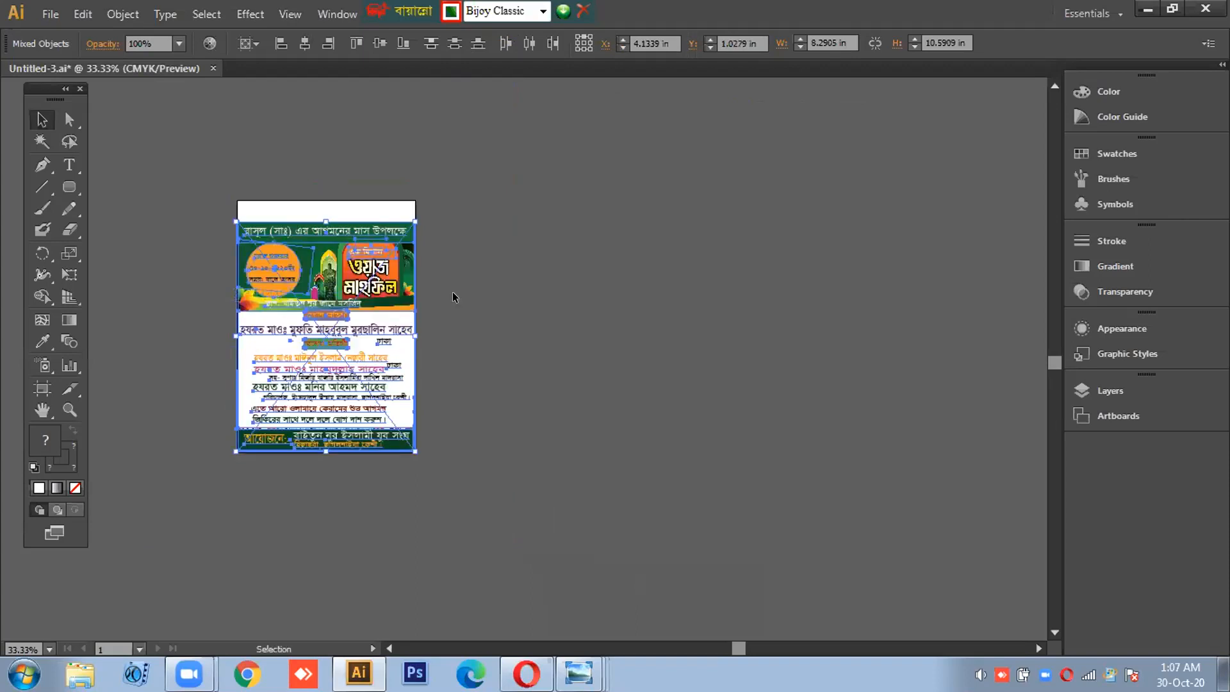
{"action": "left_click", "coordinate": [498, 219]}
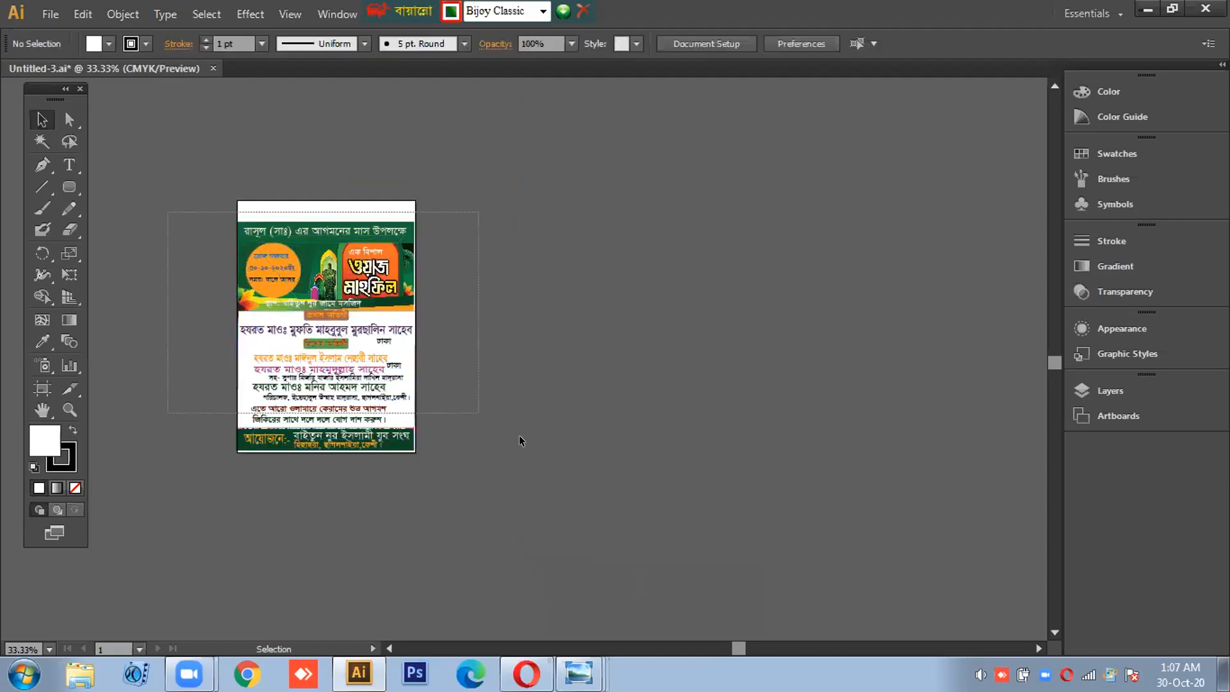
{"action": "key", "text": "ctrl+a"}
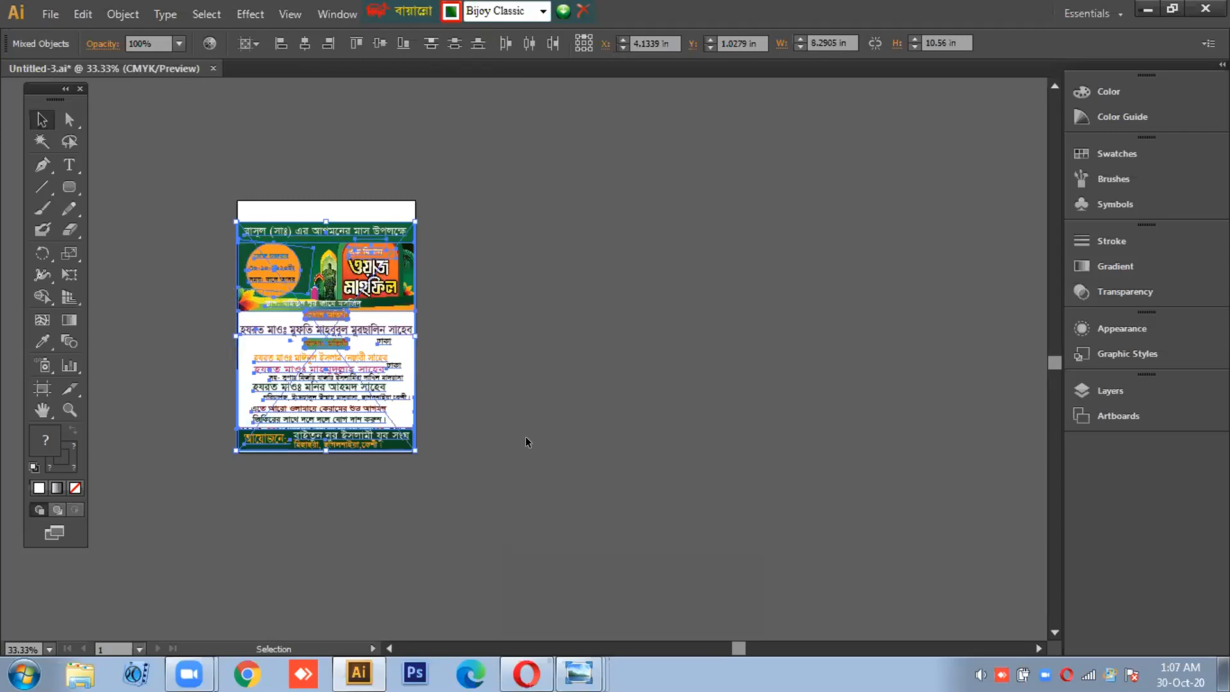
{"action": "key", "text": "shift+Down"}
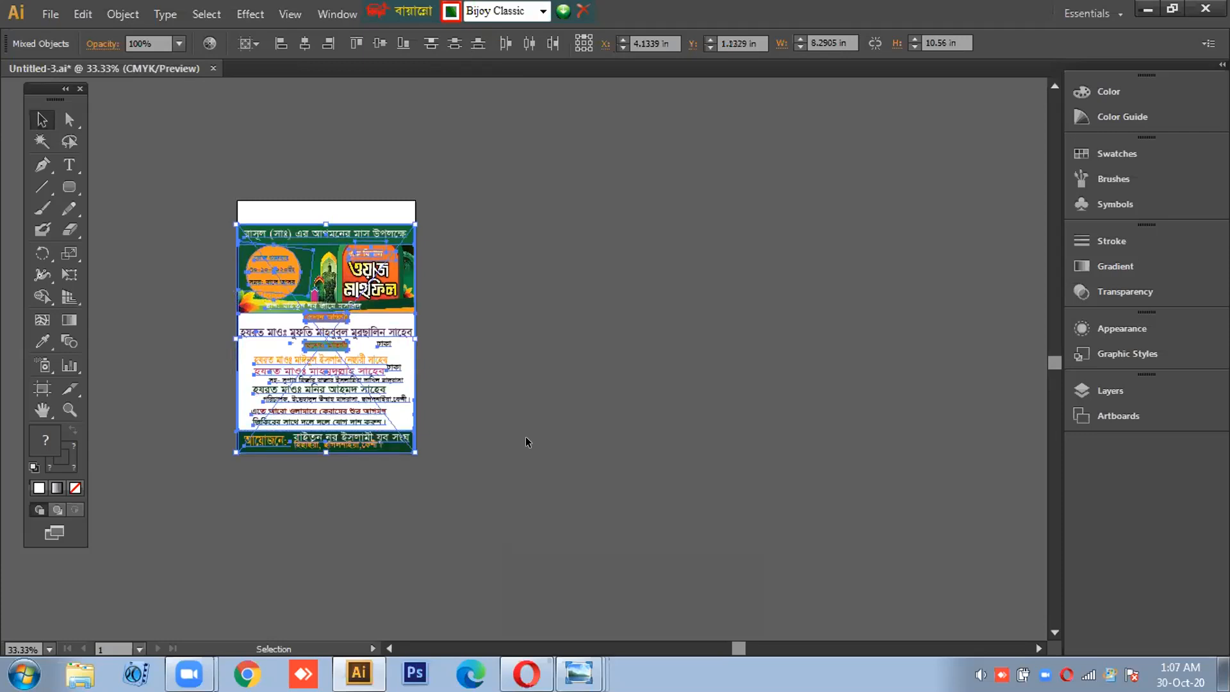
{"action": "left_click", "coordinate": [525, 442]}
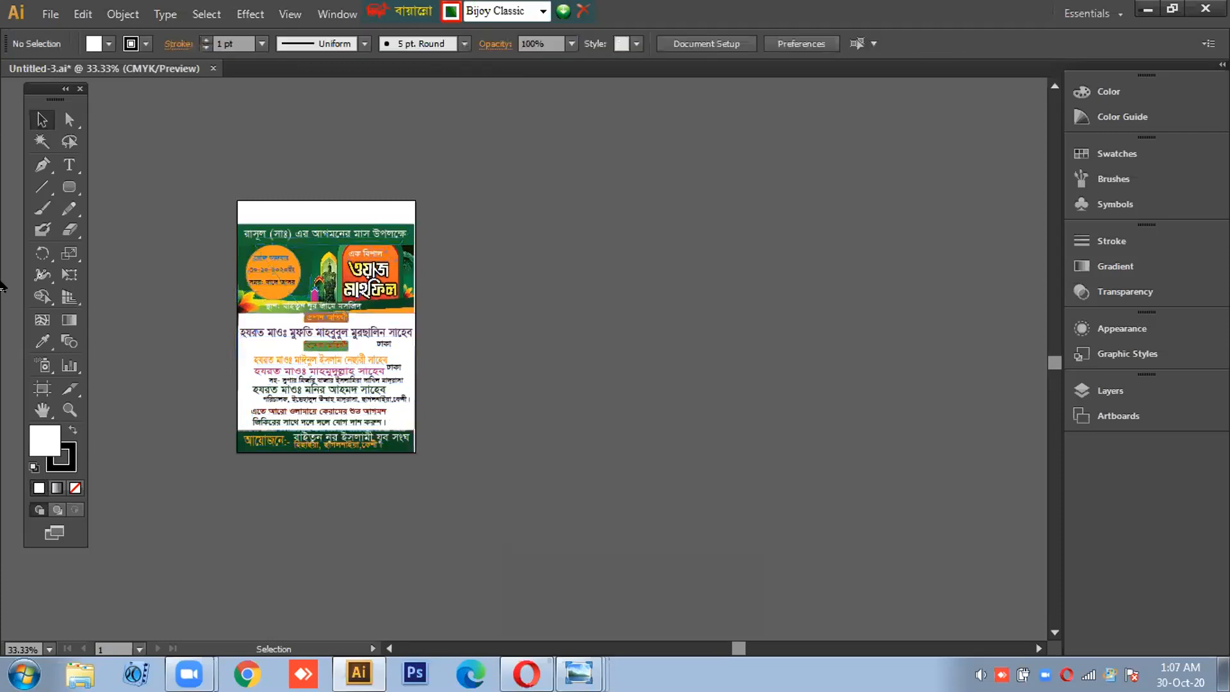
Shorten the artboard from its top edge to 10.56 in high to fit the poster, and leave artboard editing.
{"action": "left_click", "coordinate": [44, 392]}
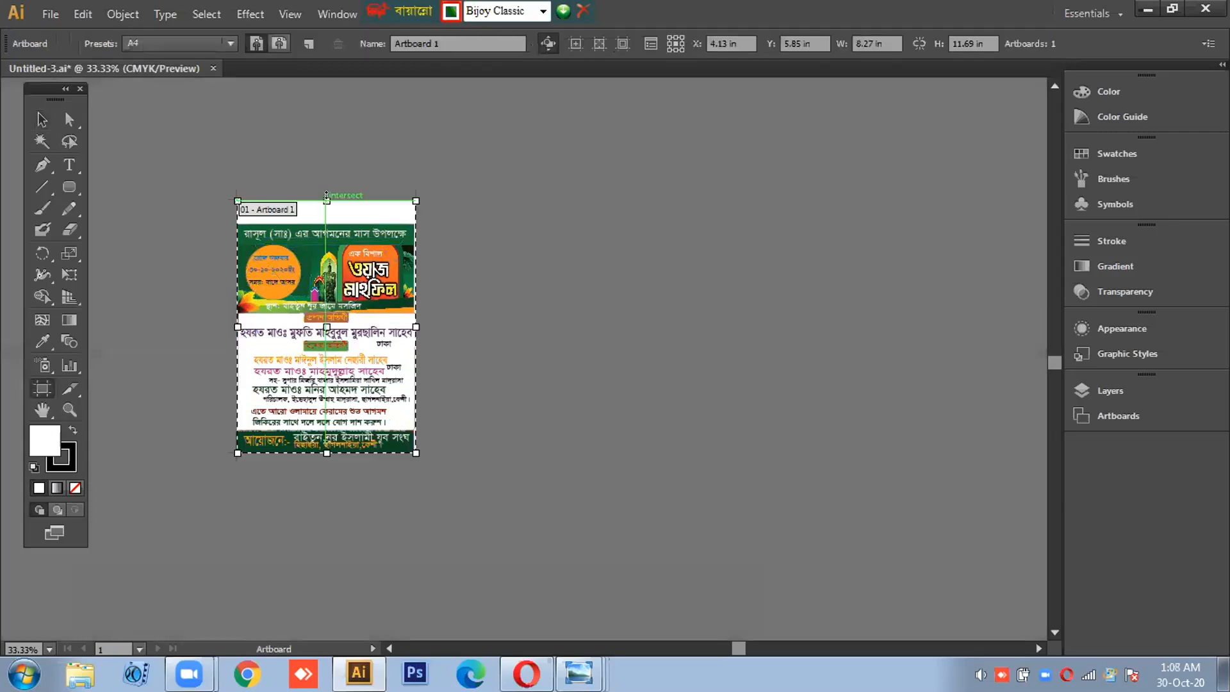
{"action": "left_click_drag", "start_coordinate": [326, 196], "coordinate": [315, 225]}
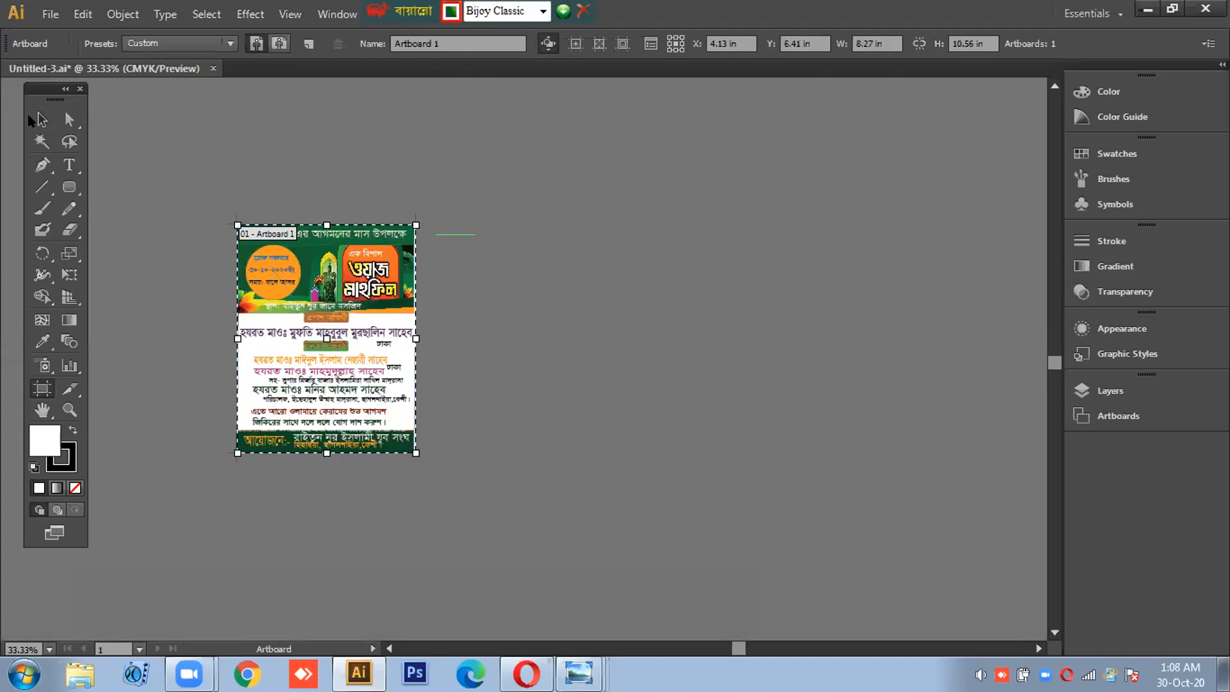
{"action": "left_click", "coordinate": [33, 110]}
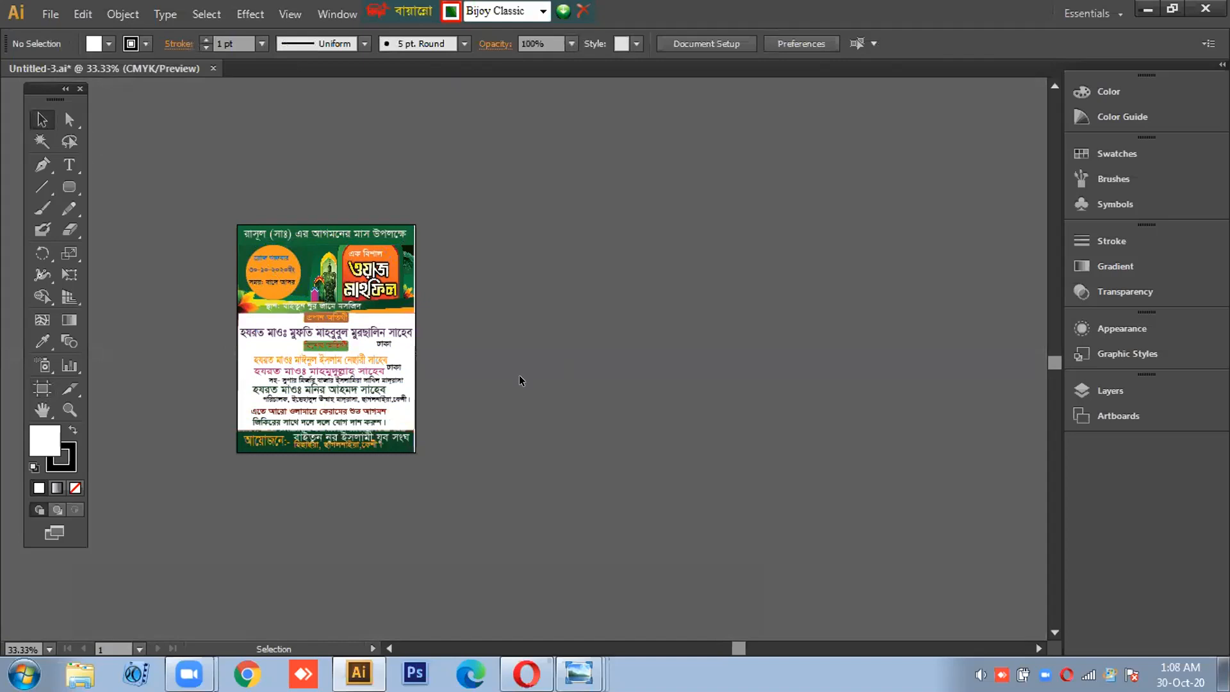
Widen the artboard from its right edge to 16.43 in, keeping the poster on its left half, and leave artboard editing.
{"action": "left_click", "coordinate": [39, 387]}
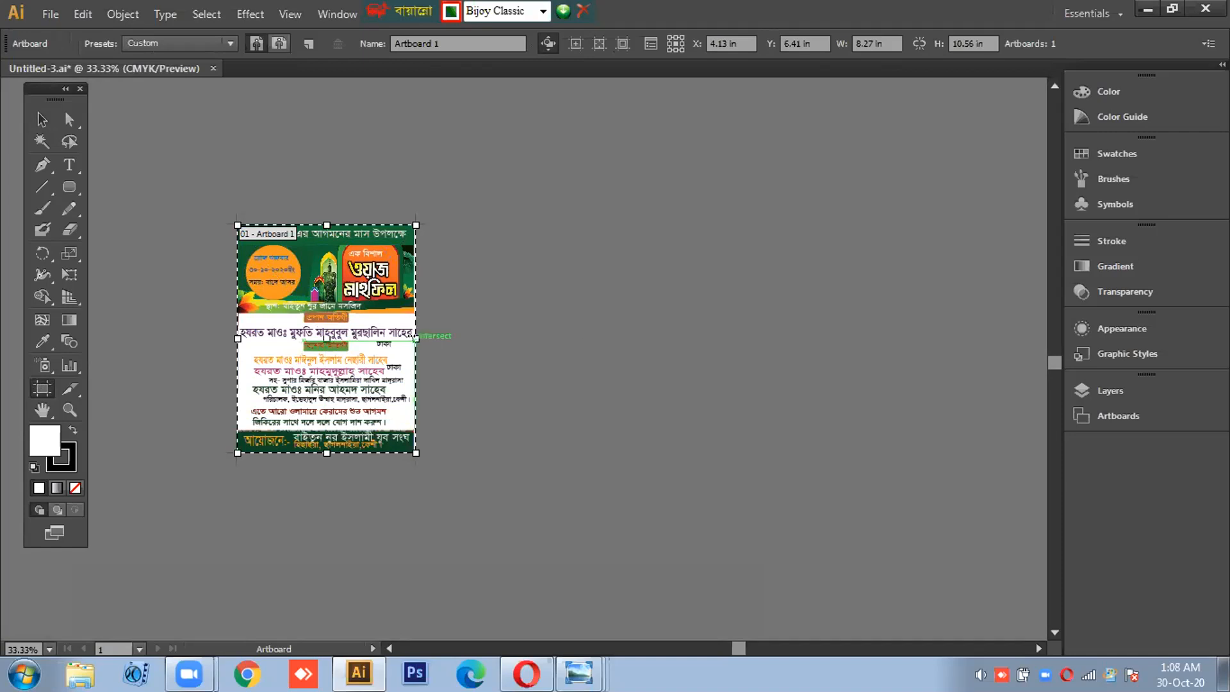
{"action": "left_click_drag", "start_coordinate": [416, 338], "coordinate": [595, 339]}
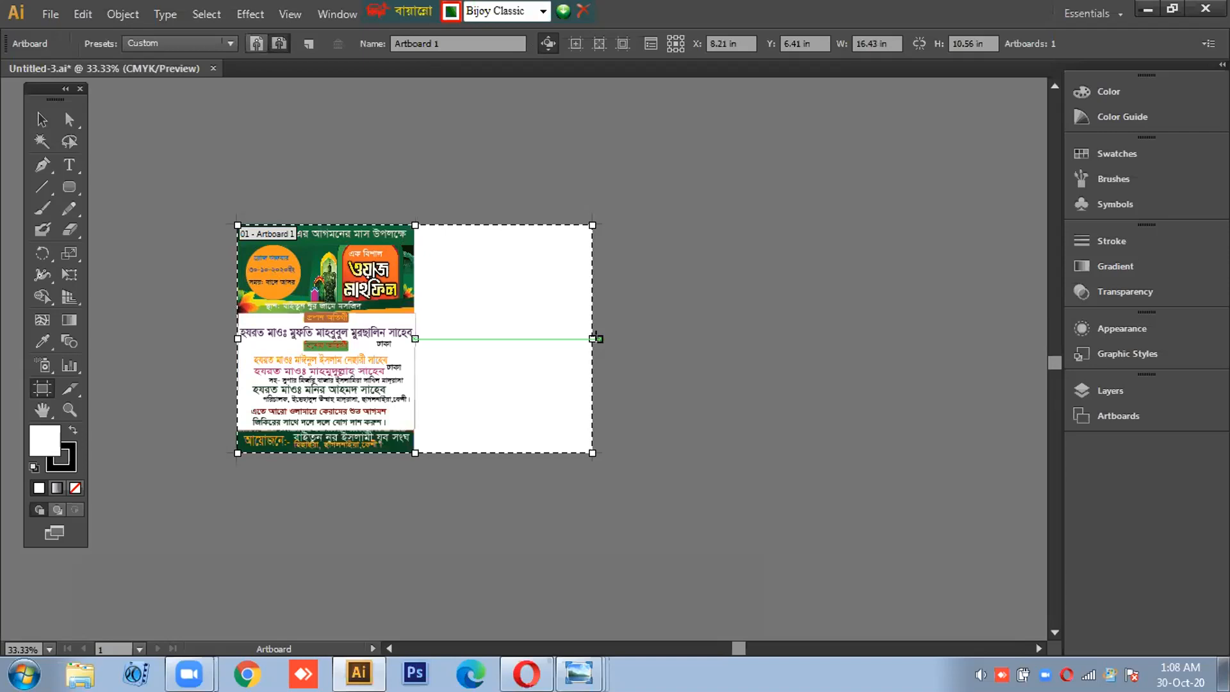
{"action": "left_click", "coordinate": [40, 119]}
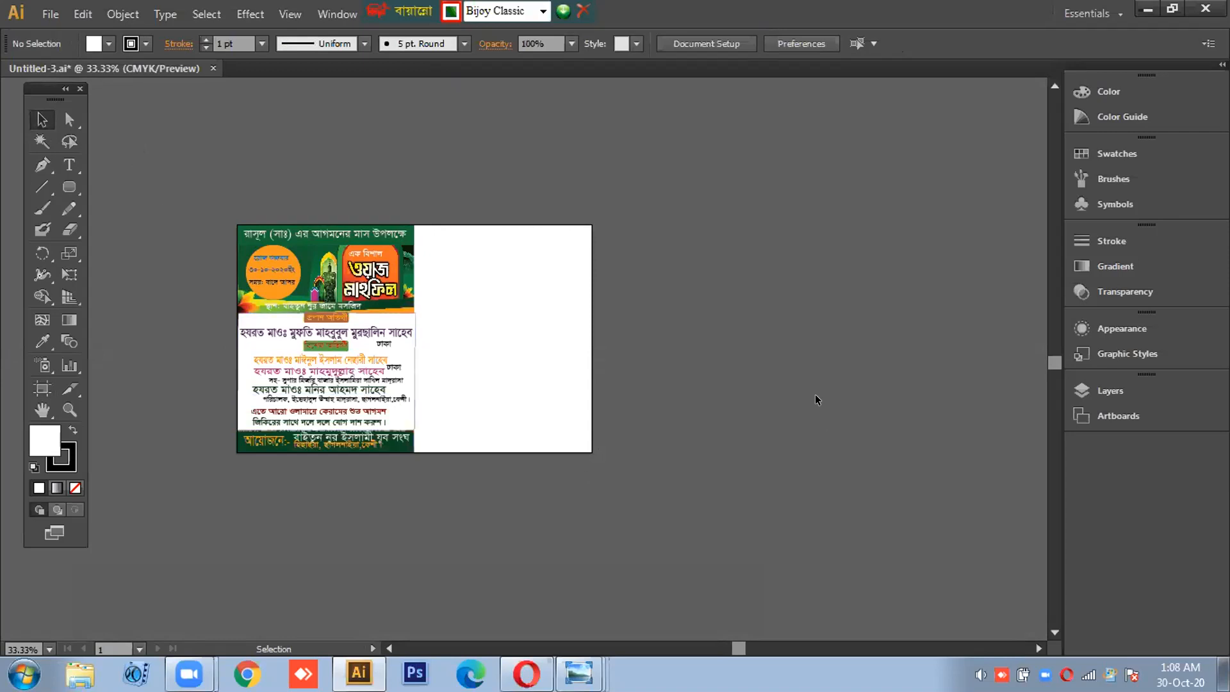
{"action": "scroll", "coordinate": [943, 466], "scroll_direction": "down", "scroll_amount": 3}
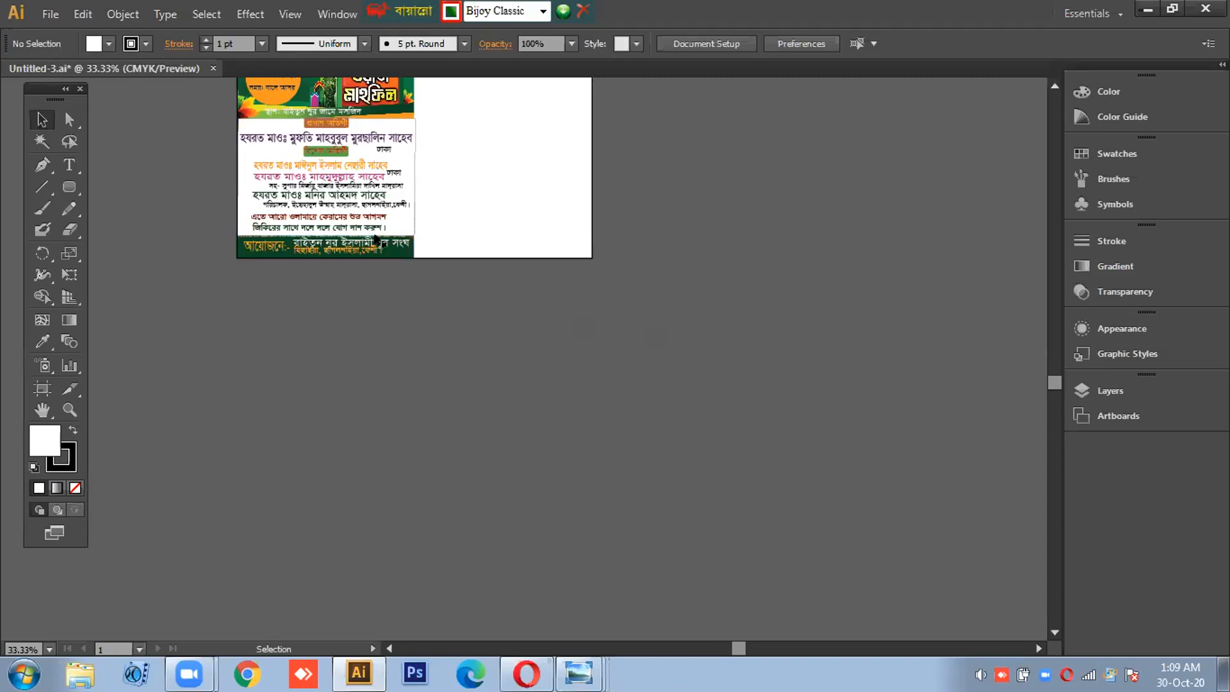
{"action": "scroll", "coordinate": [663, 295], "scroll_direction": "up", "scroll_amount": 5}
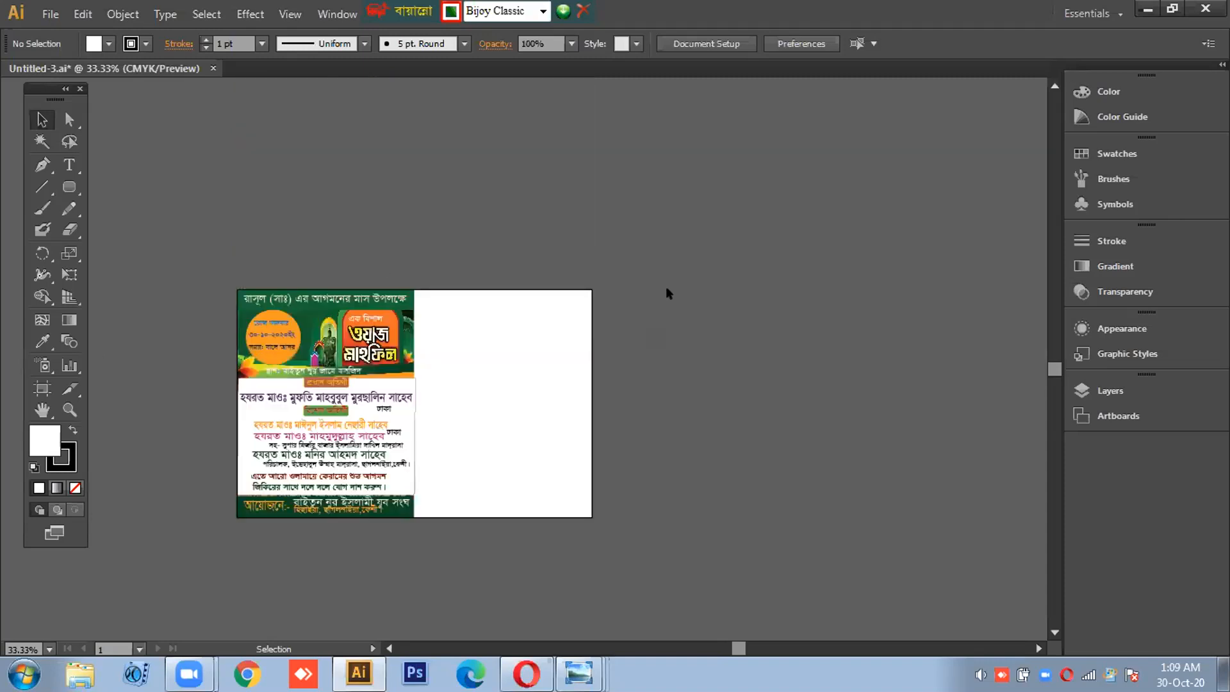
{"action": "scroll", "coordinate": [667, 295], "scroll_direction": "down", "scroll_amount": 1}
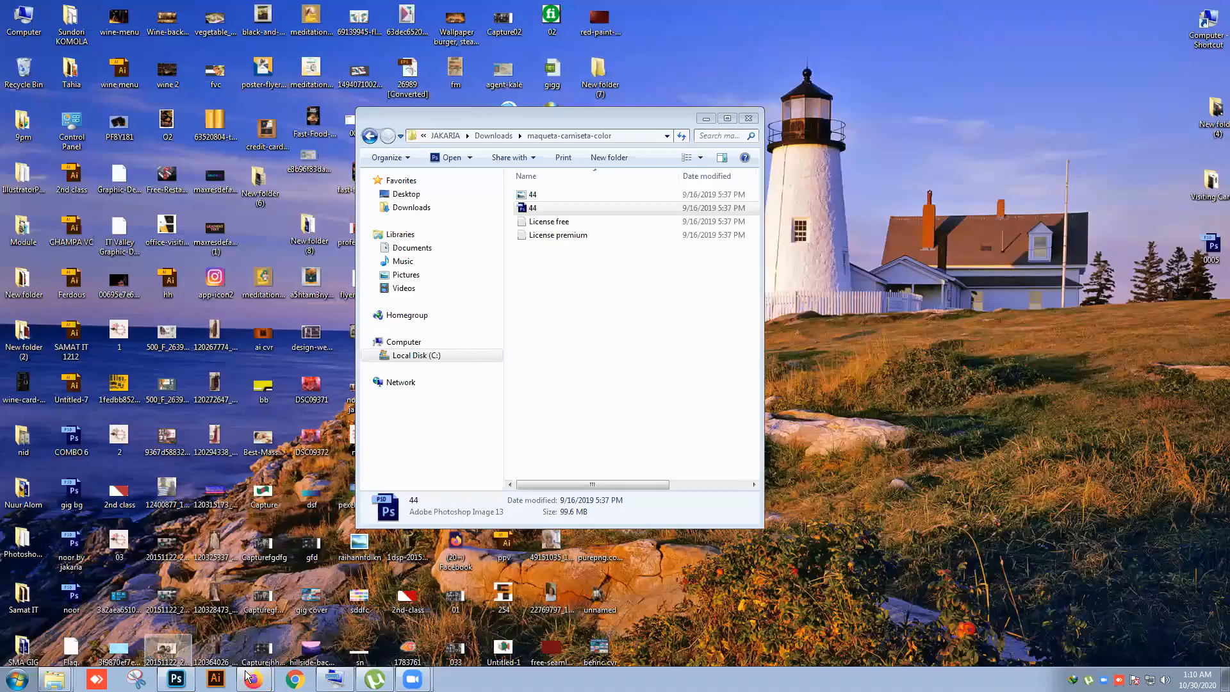
Switch to Photoshop and compare the T-shirt mockup 44.psd with its smart object contents in Canvas_Mockup2.psd.
{"action": "key", "text": "alt+Tab"}
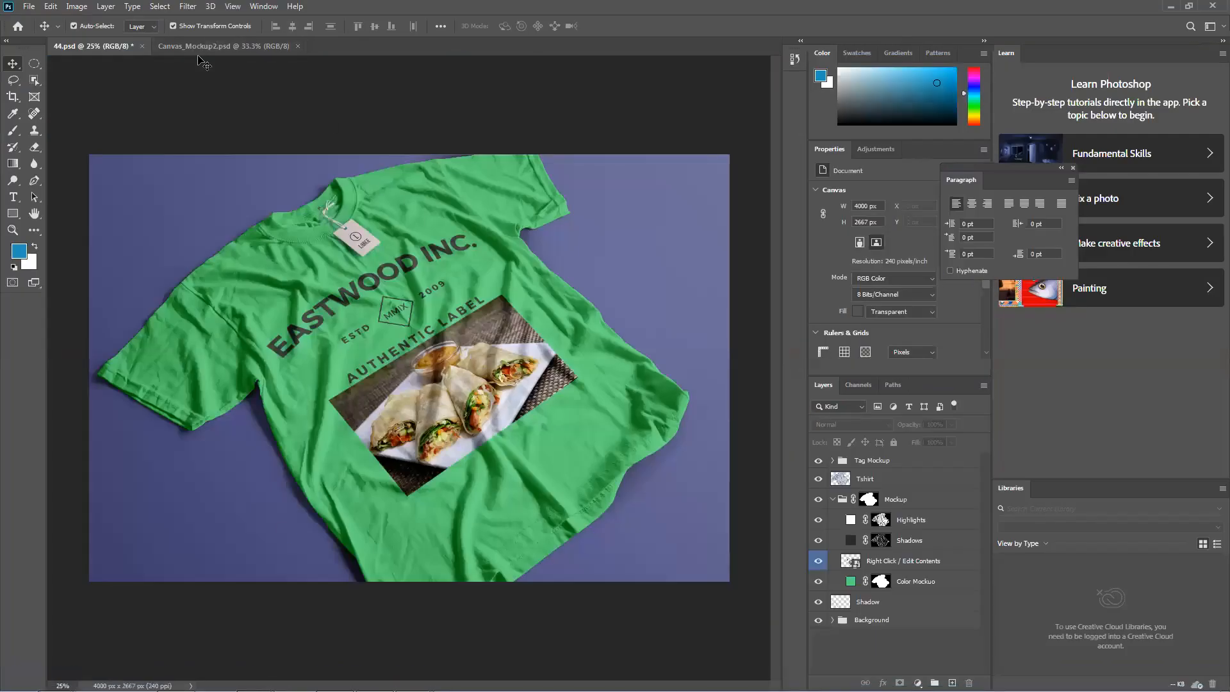
{"action": "left_click", "coordinate": [201, 49]}
{"action": "left_click", "coordinate": [107, 49]}
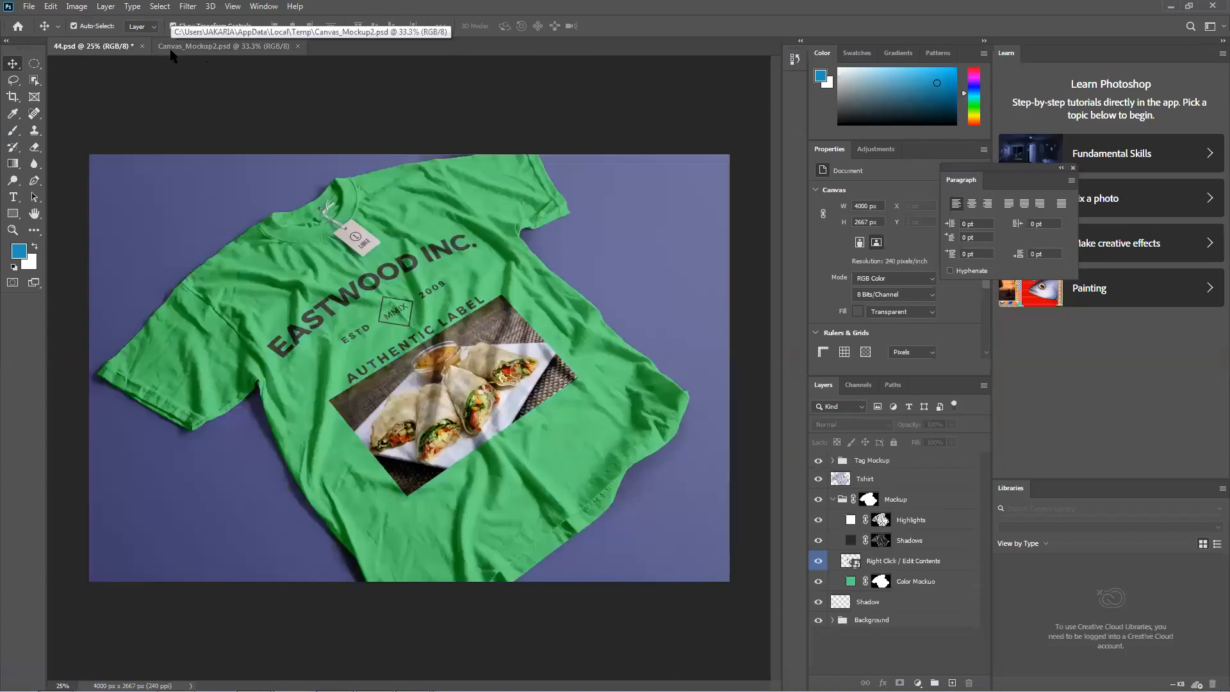
{"action": "left_click", "coordinate": [172, 50]}
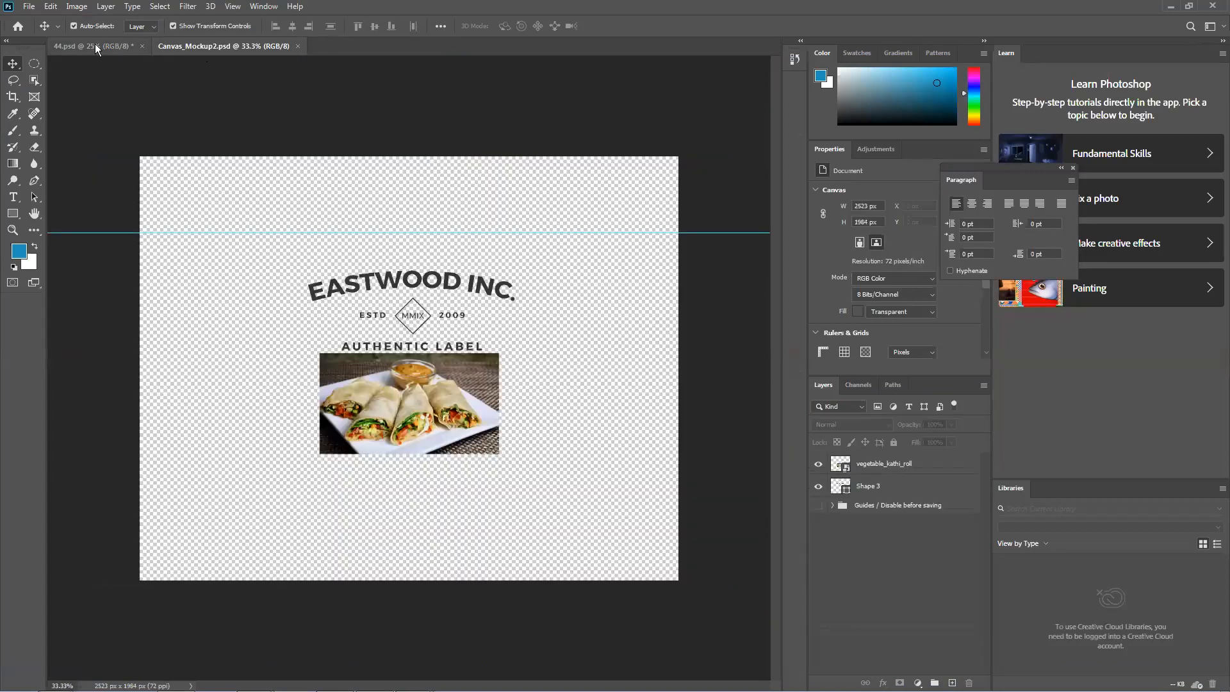
{"action": "left_click", "coordinate": [97, 49]}
{"action": "left_click", "coordinate": [190, 49]}
{"action": "left_click", "coordinate": [87, 51]}
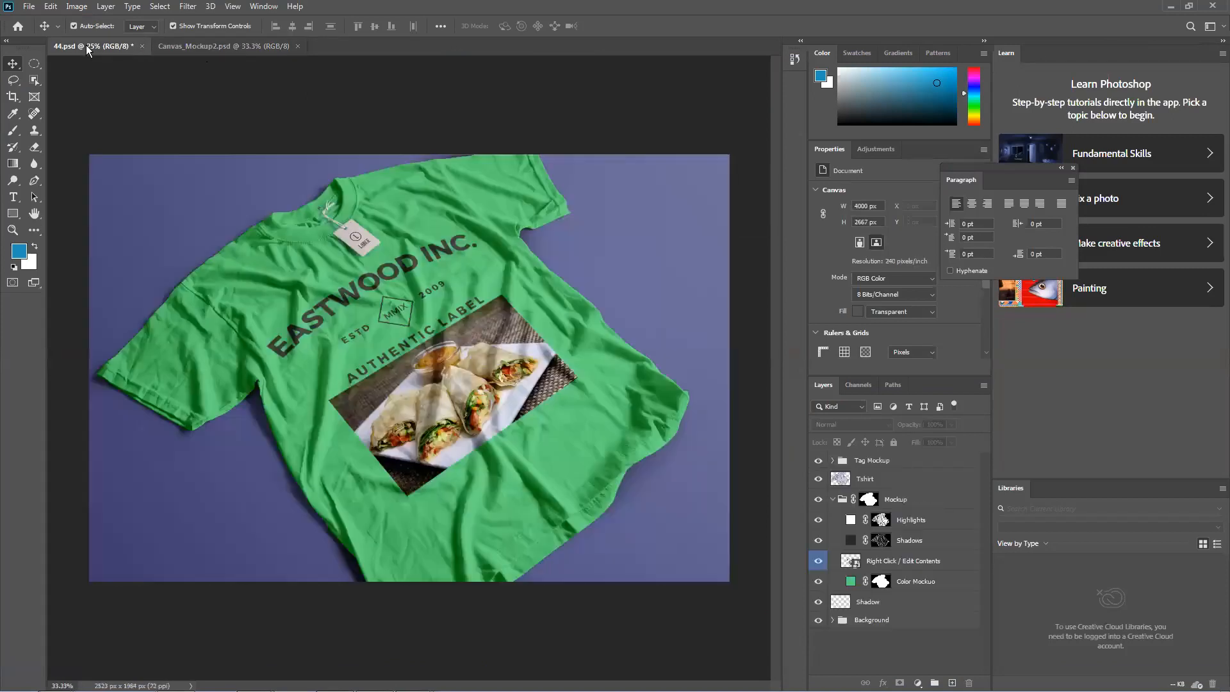
In Canvas_Mockup2.psd, rotate the food photo 90° counterclockwise, move it up to X 1025, Y 674 px, save, and return to 44.psd.
{"action": "left_click", "coordinate": [210, 49]}
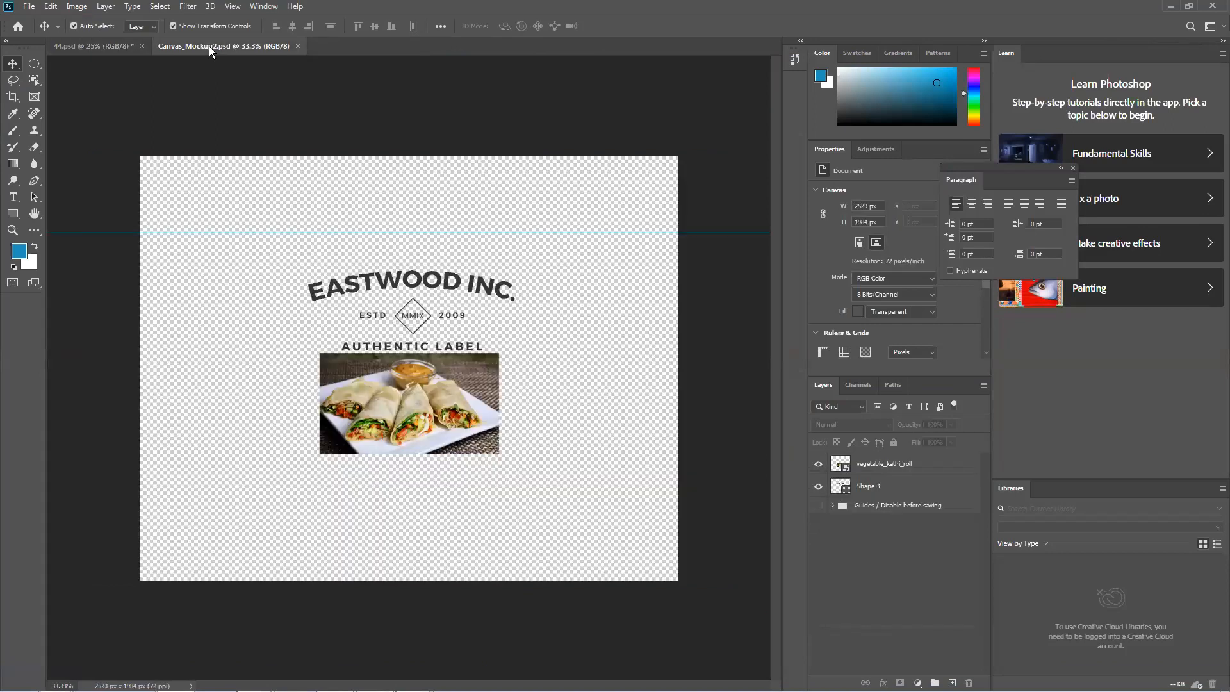
{"action": "left_click", "coordinate": [394, 404]}
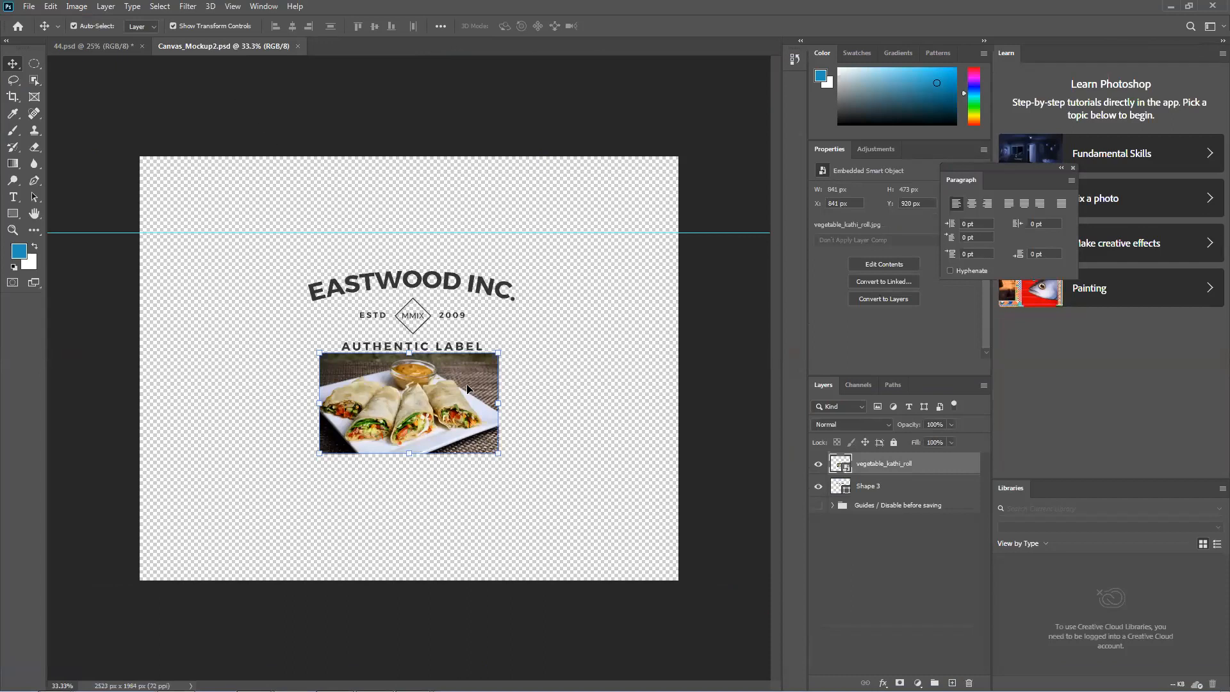
{"action": "left_click_drag", "start_coordinate": [508, 459], "coordinate": [477, 286]}
{"action": "left_click_drag", "start_coordinate": [424, 367], "coordinate": [424, 352]}
{"action": "key", "text": "Return"}
{"action": "key", "text": "ctrl+s"}
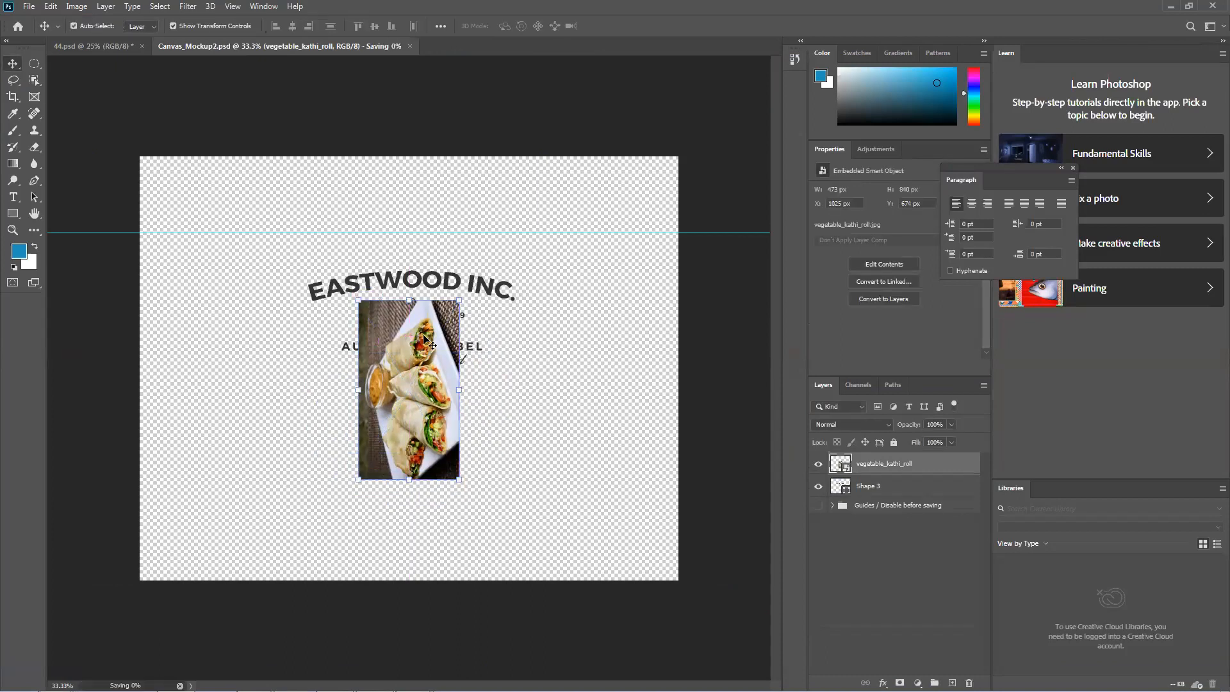
{"action": "left_click", "coordinate": [98, 50]}
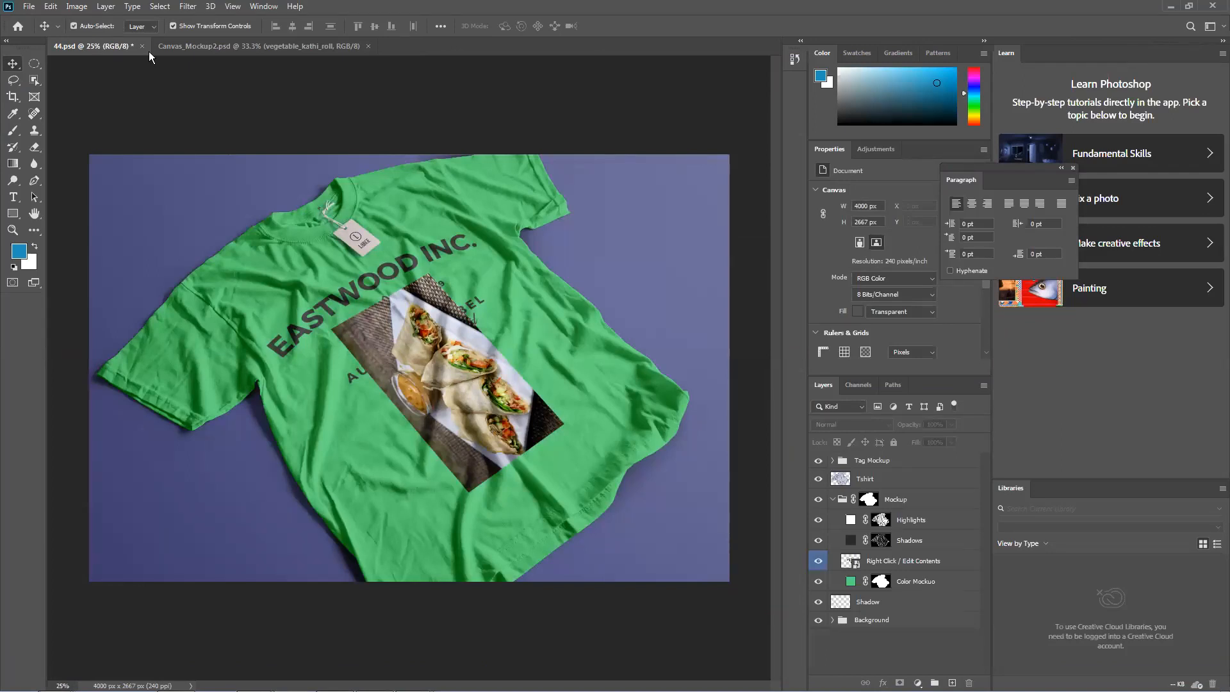
Detach Canvas_Mockup2.psd into a floating window over the T-shirt mockup and make 44.psd the active document.
{"action": "left_click_drag", "start_coordinate": [282, 47], "coordinate": [288, 66]}
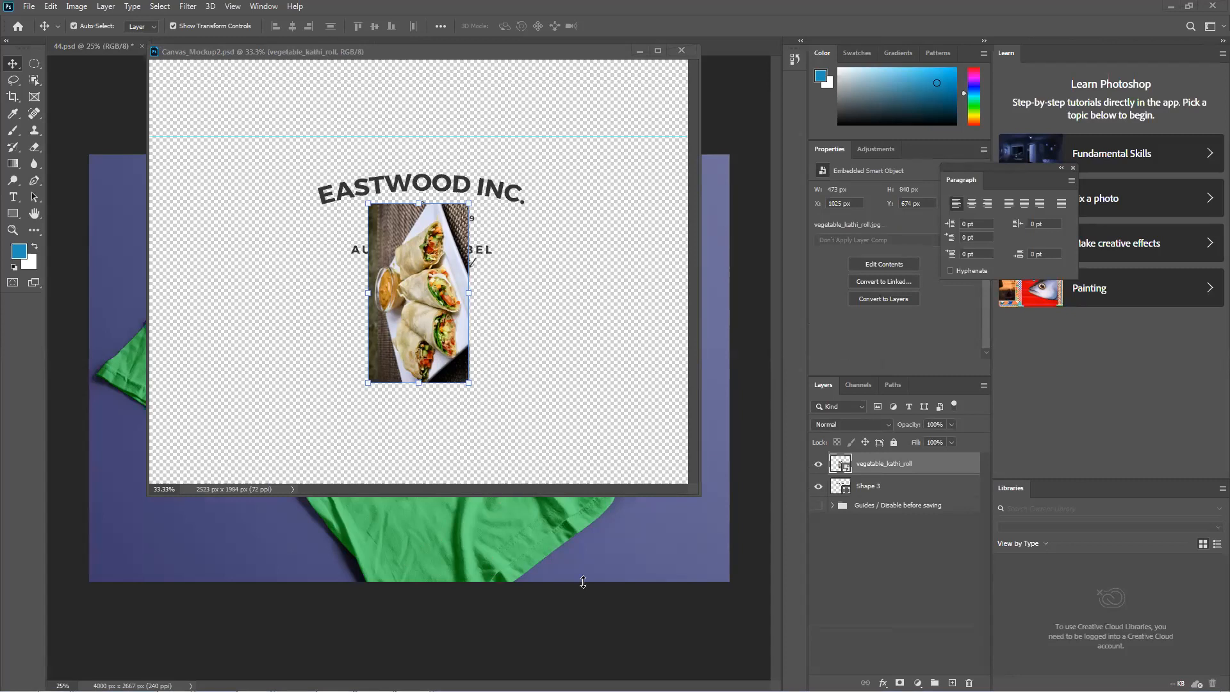
{"action": "left_click", "coordinate": [667, 607]}
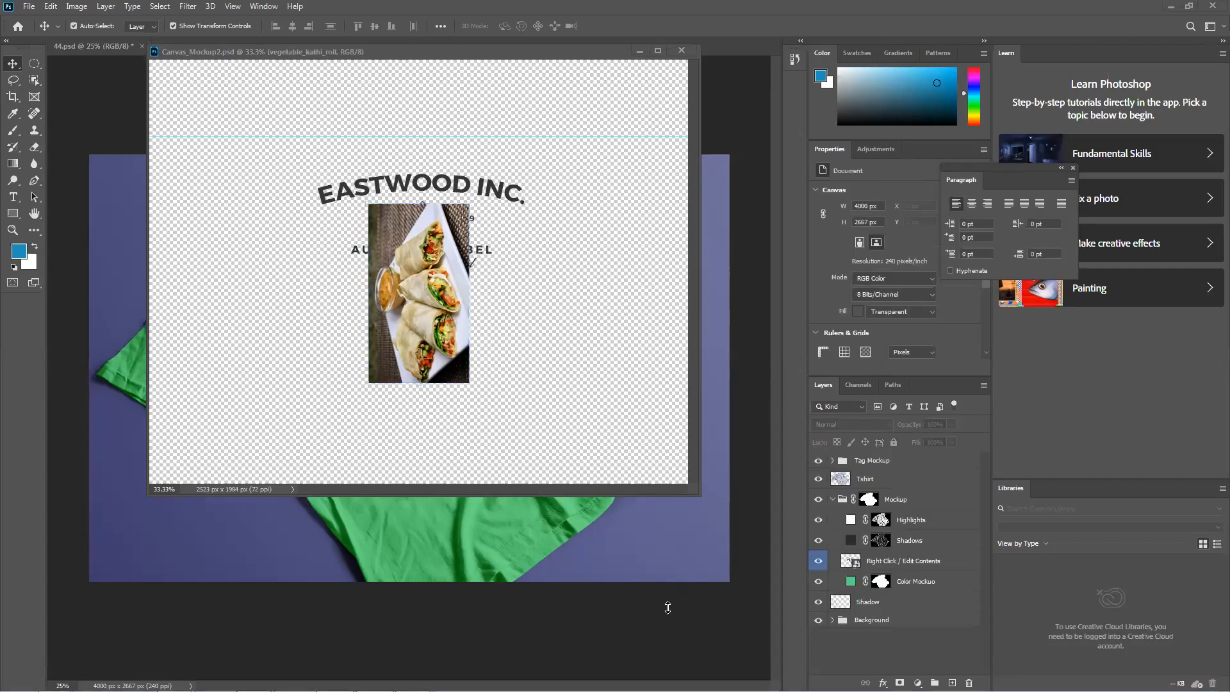